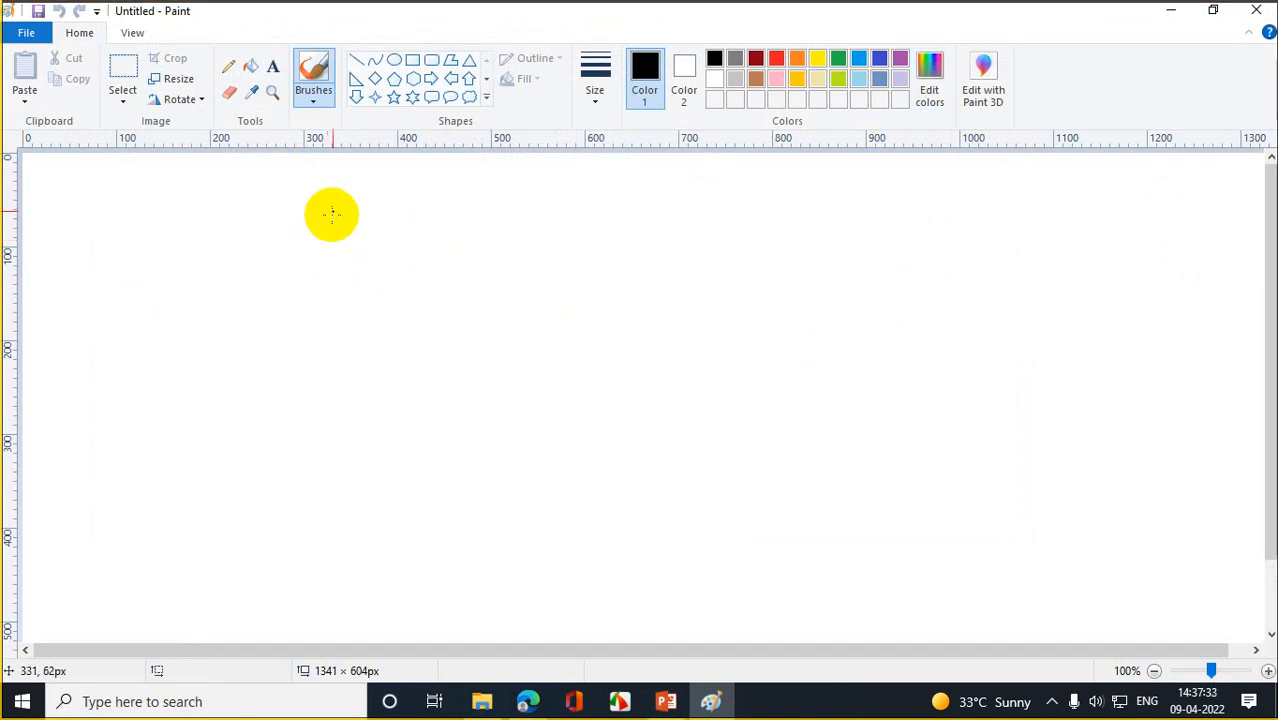
- Draw a tall black-outlined rectangle left of the canvas centre
left_click(375, 79)
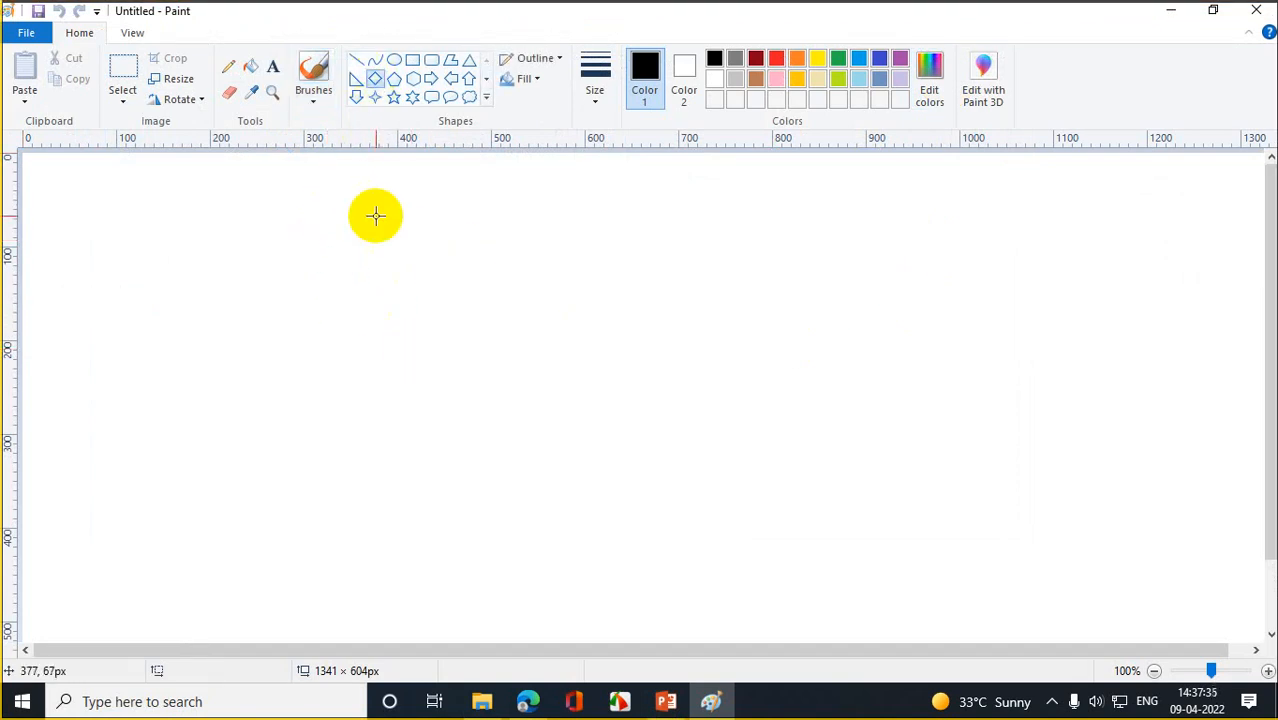
left_click(412, 59)
left_click_drag(356, 252, 420, 348)
left_click(567, 373)
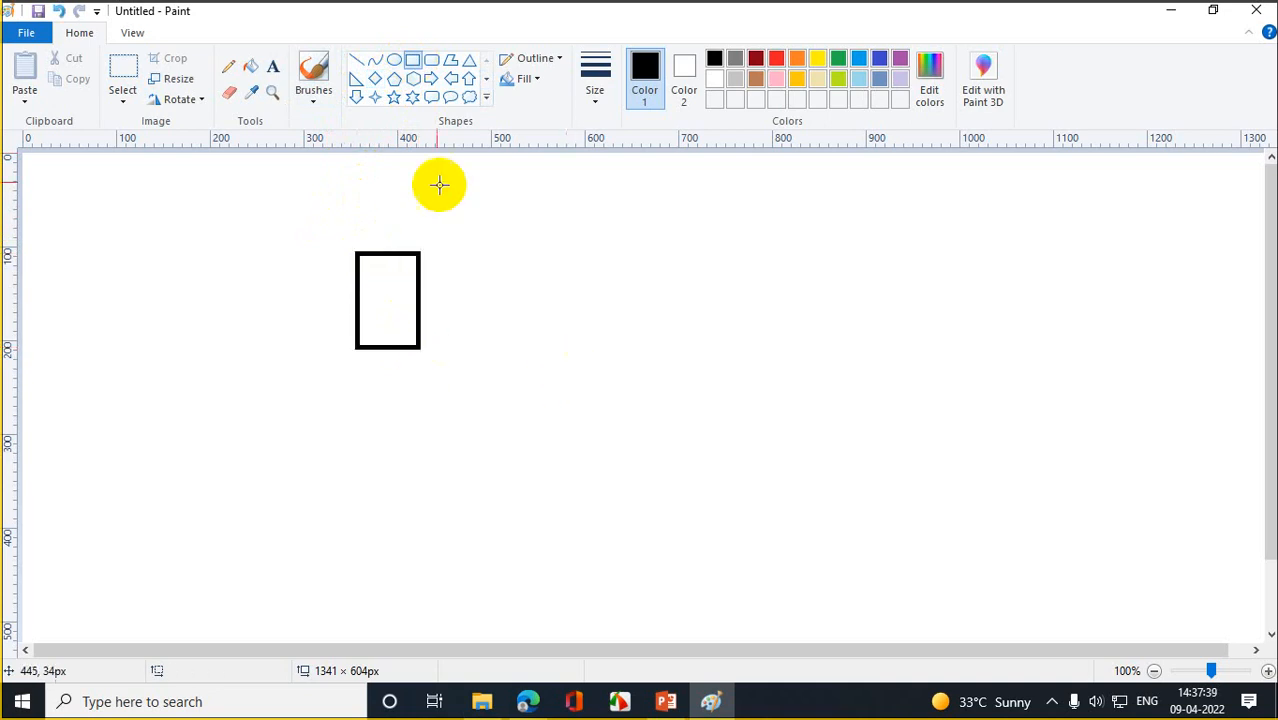
- Draw two lines converging up-right from the rectangle, with a small diamond where they meet
left_click(357, 59)
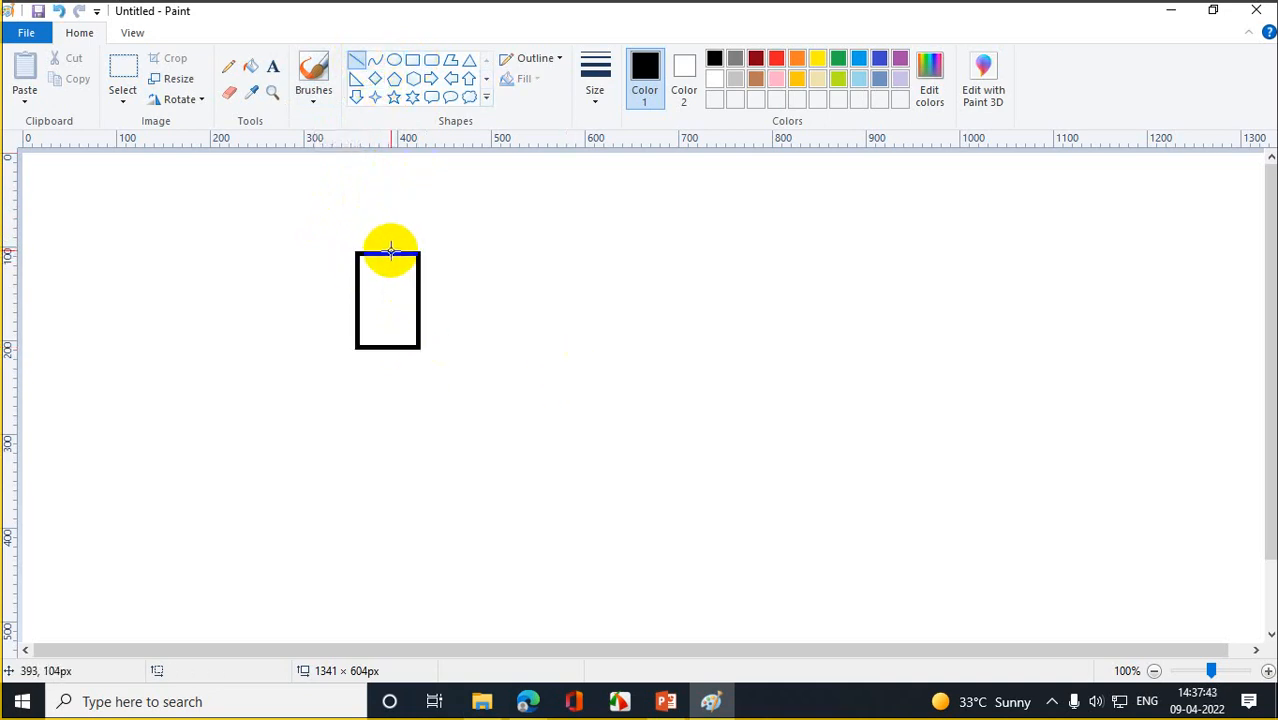
left_click_drag(393, 250, 565, 215)
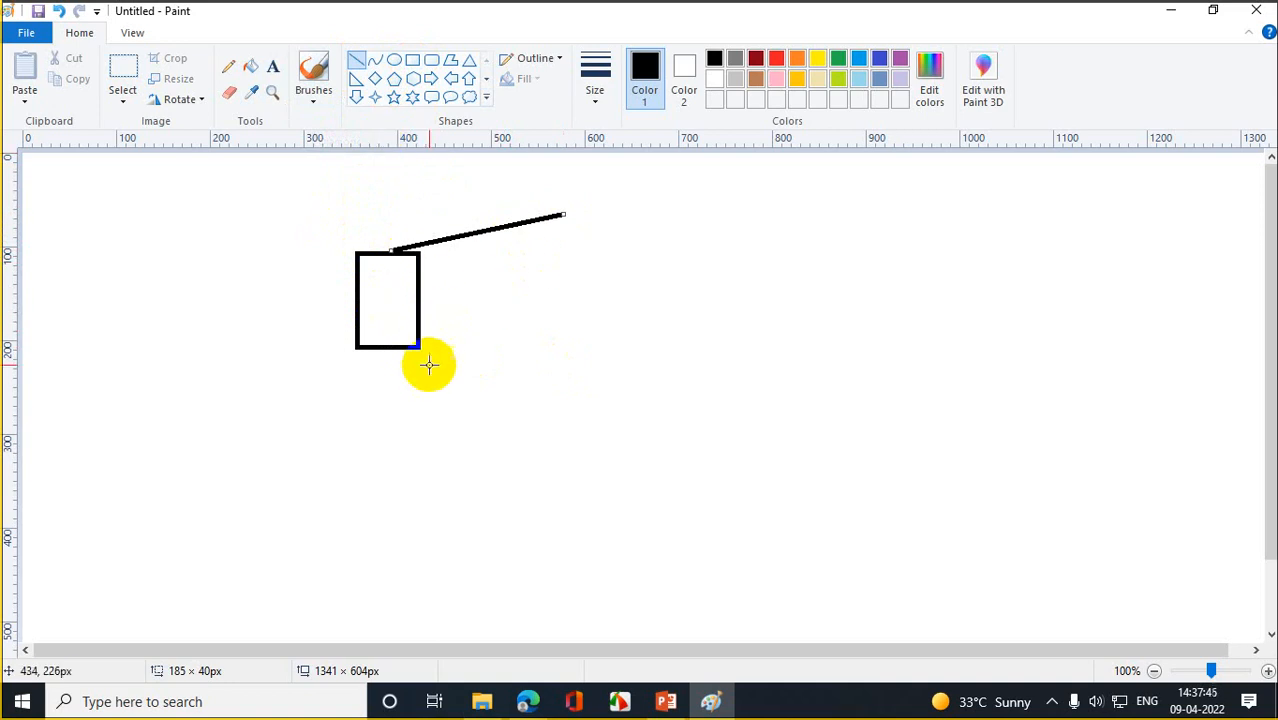
mouse_move(422, 347)
left_mouse_down()
mouse_move(567, 215)
mouse_move(593, 223)
mouse_move(605, 268)
mouse_move(591, 237)
left_mouse_up()
left_click(374, 78)
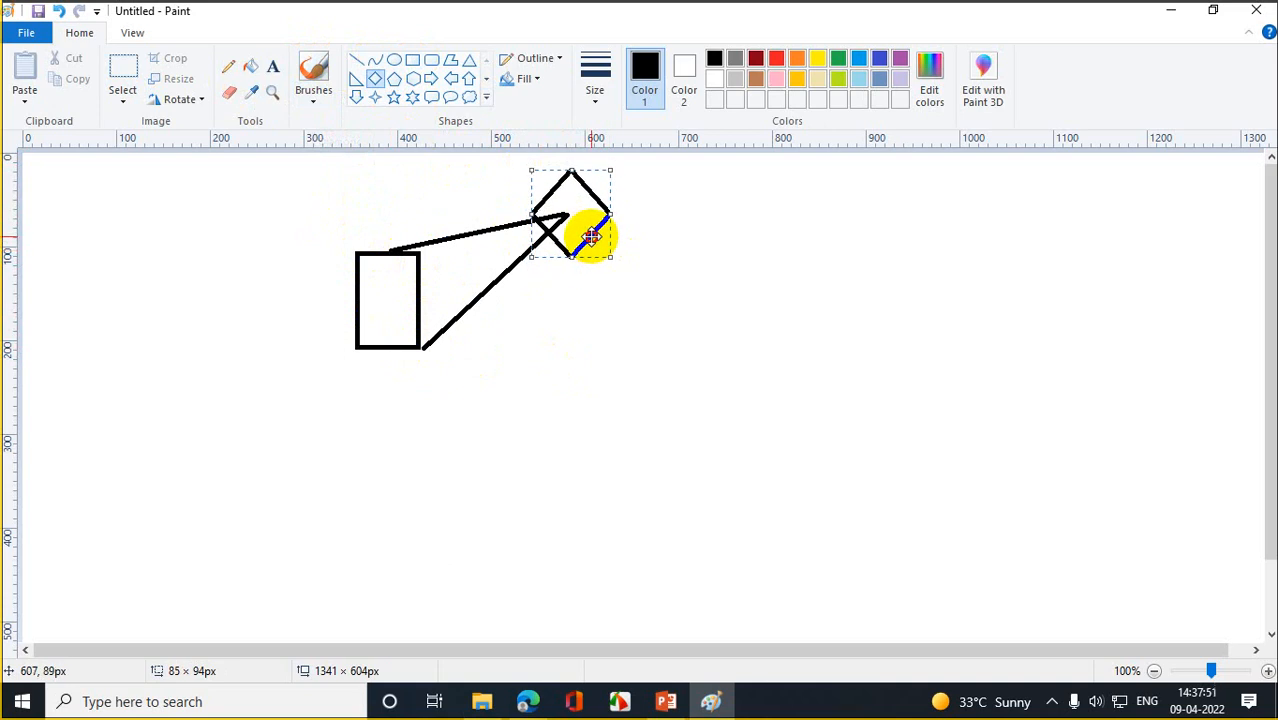
left_click(646, 271)
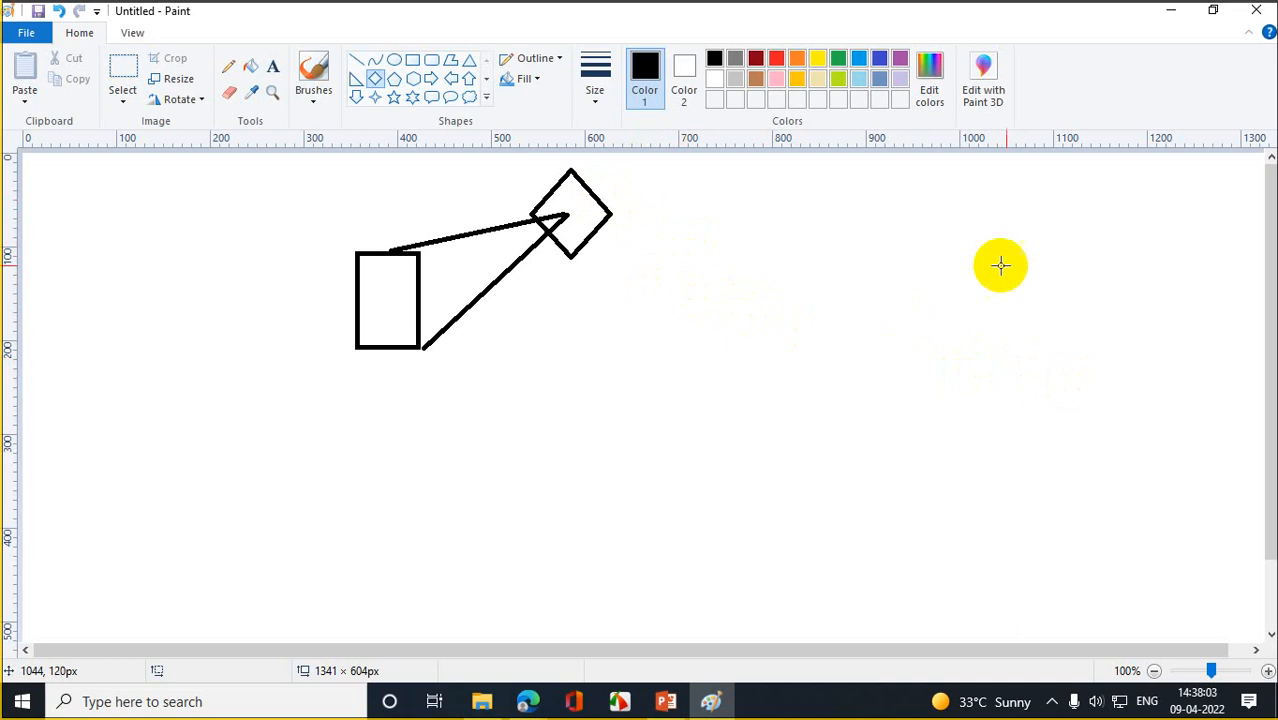
- Add a large black diamond on the canvas's right and a square below the tall rectangle
left_click_drag(792, 236, 990, 404)
left_click(656, 485)
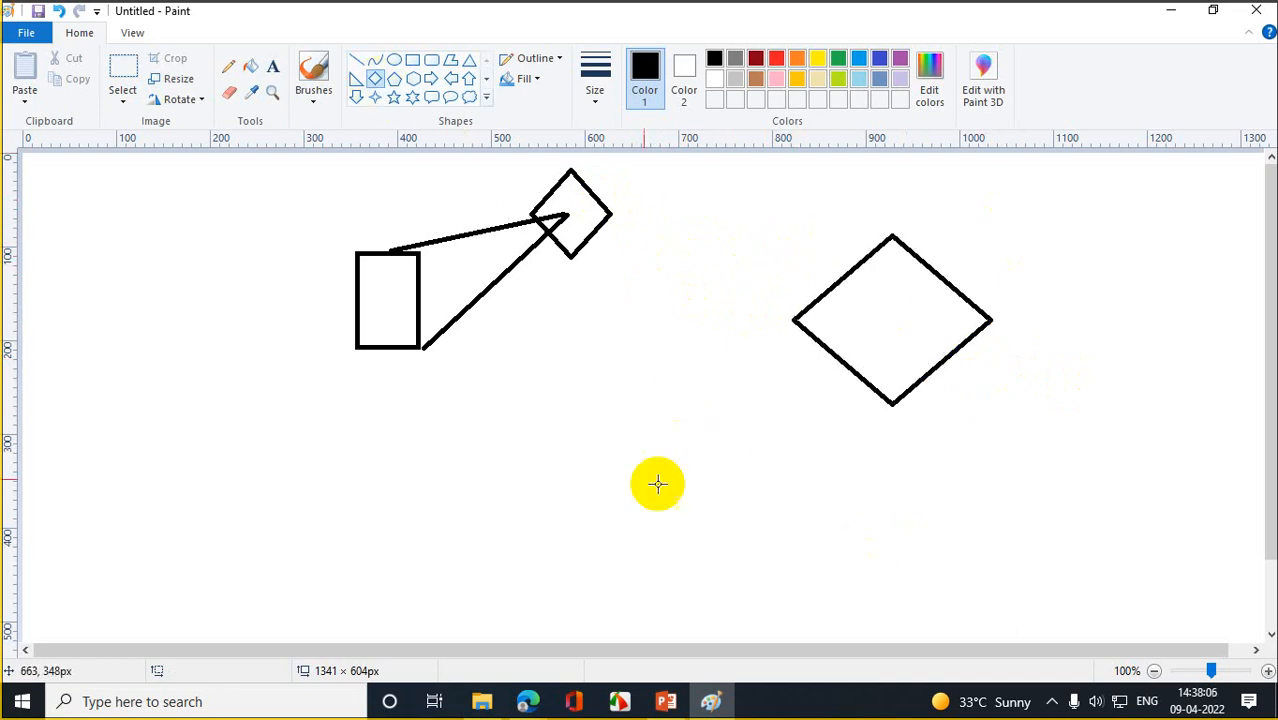
left_click(412, 60)
left_click_drag(494, 423, 597, 520)
left_click(707, 543)
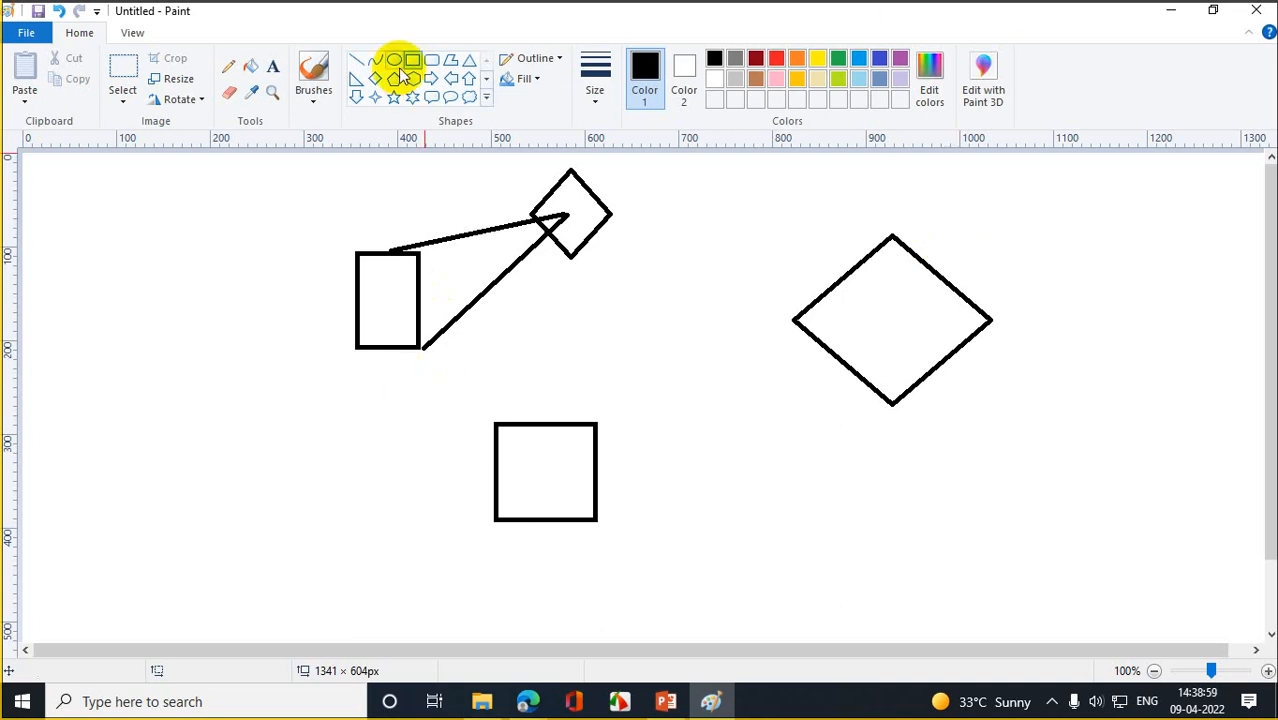
- Pencil thin lines from the rectangle and square's corner to the large diamond, plus an enclosing loop
left_click(229, 67)
left_click_drag(421, 346, 843, 250)
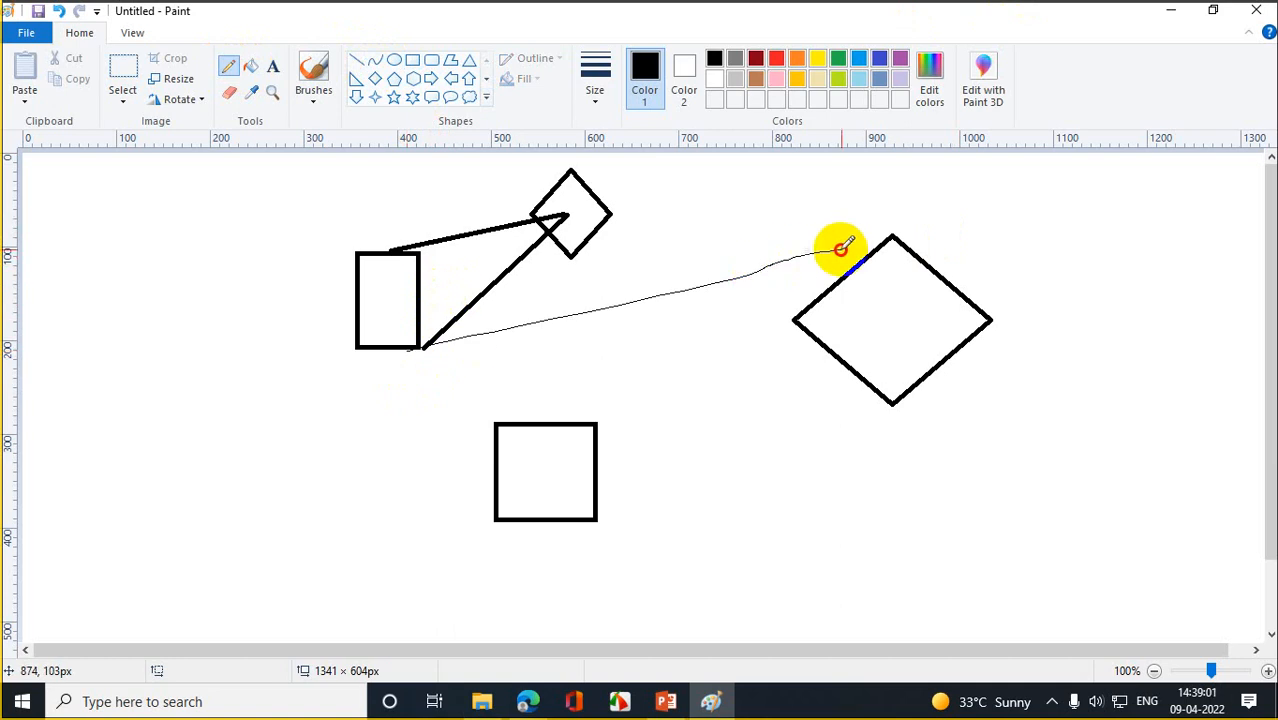
left_click_drag(589, 530, 820, 349)
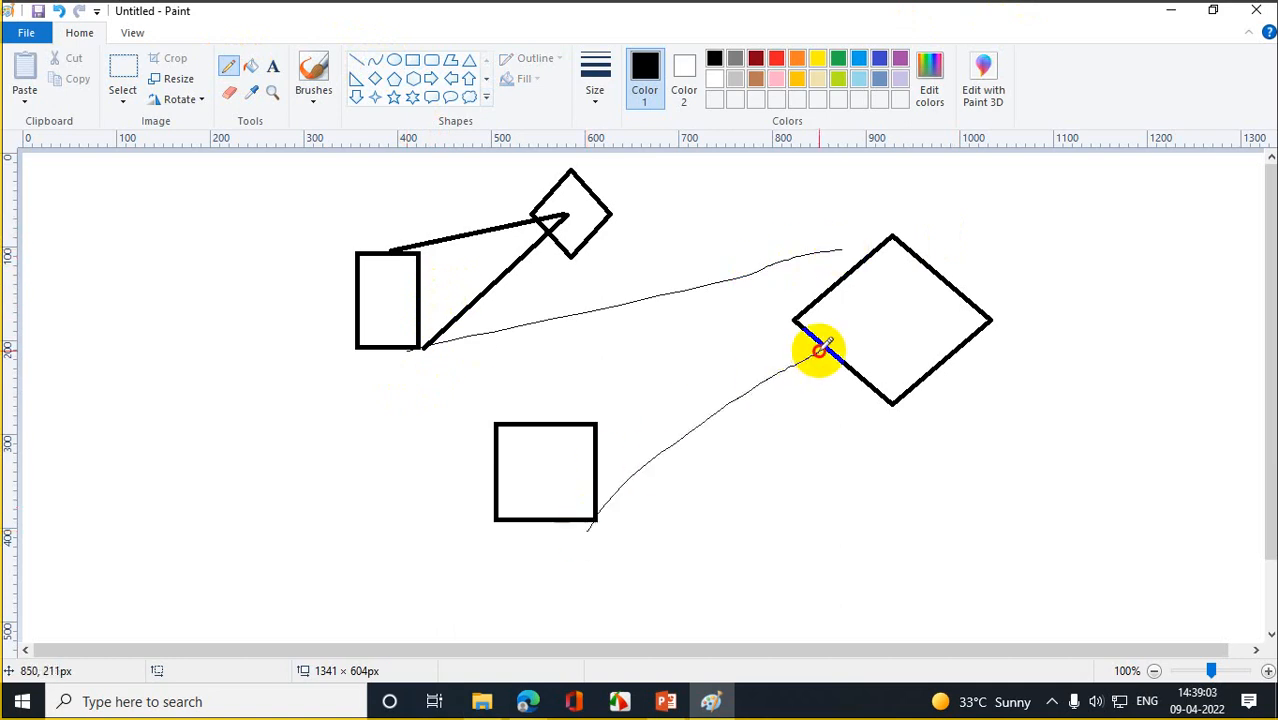
mouse_move(1110, 400)
left_mouse_down()
mouse_move(882, 209)
mouse_move(525, 148)
mouse_move(268, 348)
mouse_move(579, 610)
mouse_move(1087, 456)
mouse_move(1107, 375)
left_mouse_up()
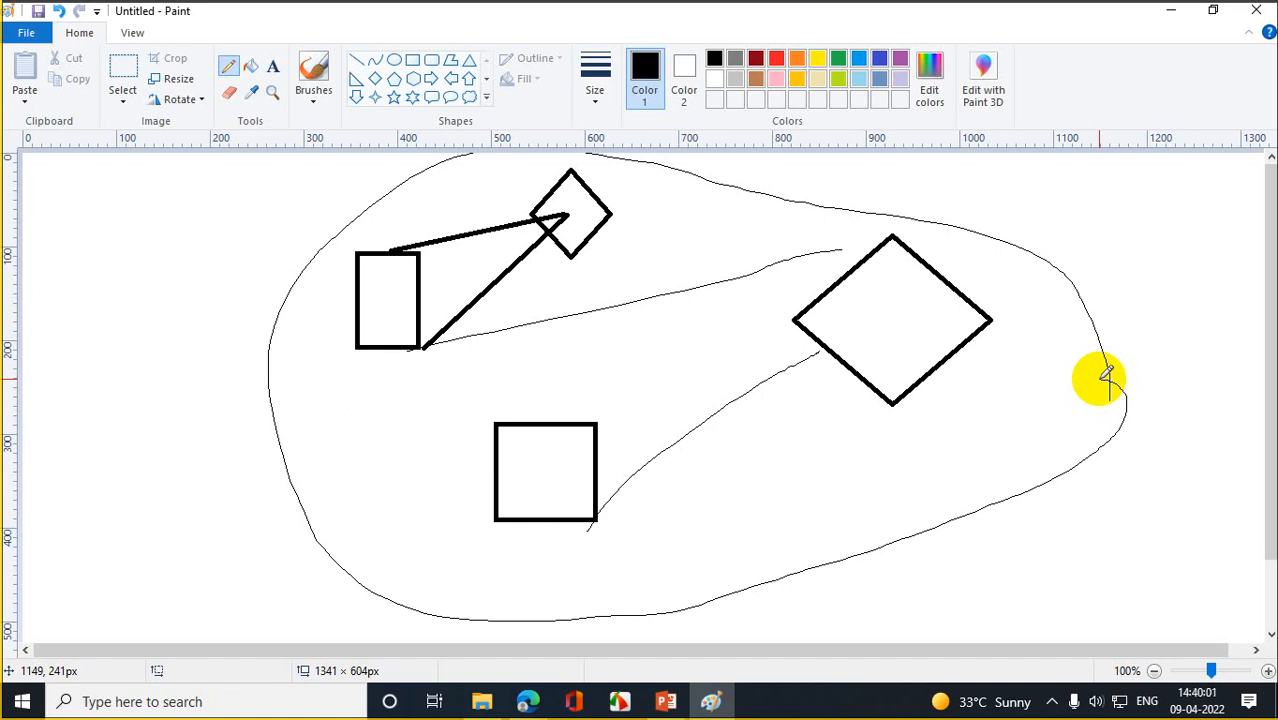
- Pencil a tick and a small curling loop at the outline's lower-right end
mouse_move(1108, 378)
left_mouse_down()
mouse_move(1113, 428)
mouse_move(1013, 494)
mouse_move(1018, 437)
mouse_move(1058, 506)
mouse_move(1040, 463)
left_mouse_up()
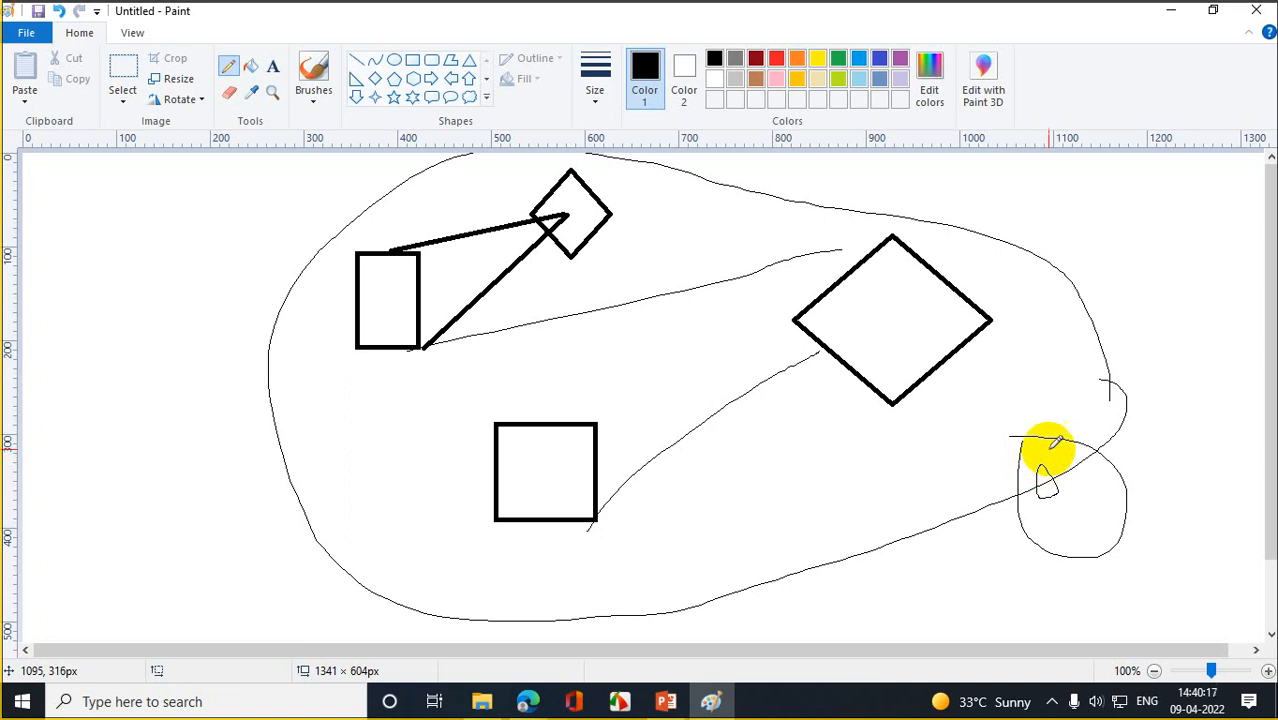
mouse_move(1049, 450)
left_mouse_down()
mouse_move(1038, 471)
mouse_move(1072, 466)
left_mouse_up()
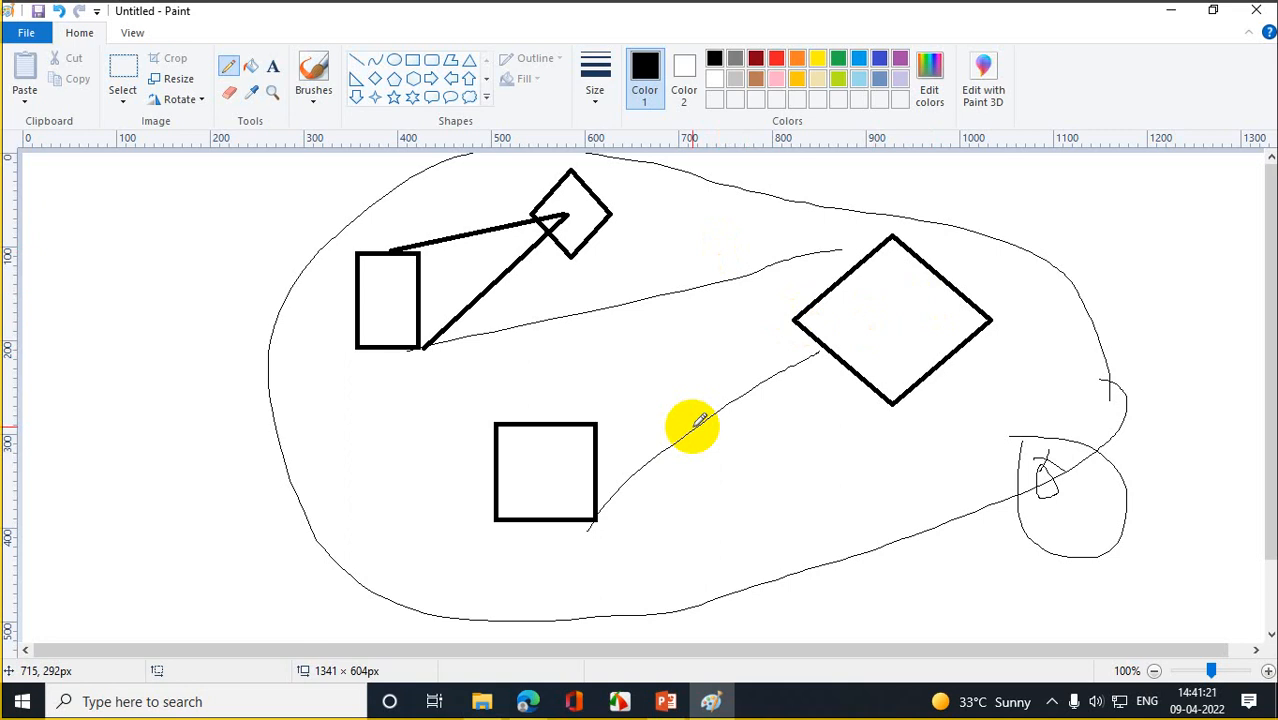
- Scribble loops over the square's left side and pencil strokes linking it toward both diamonds
mouse_move(553, 418)
left_mouse_down()
mouse_move(442, 457)
mouse_move(531, 491)
mouse_move(483, 398)
mouse_move(445, 422)
mouse_move(531, 482)
left_mouse_up()
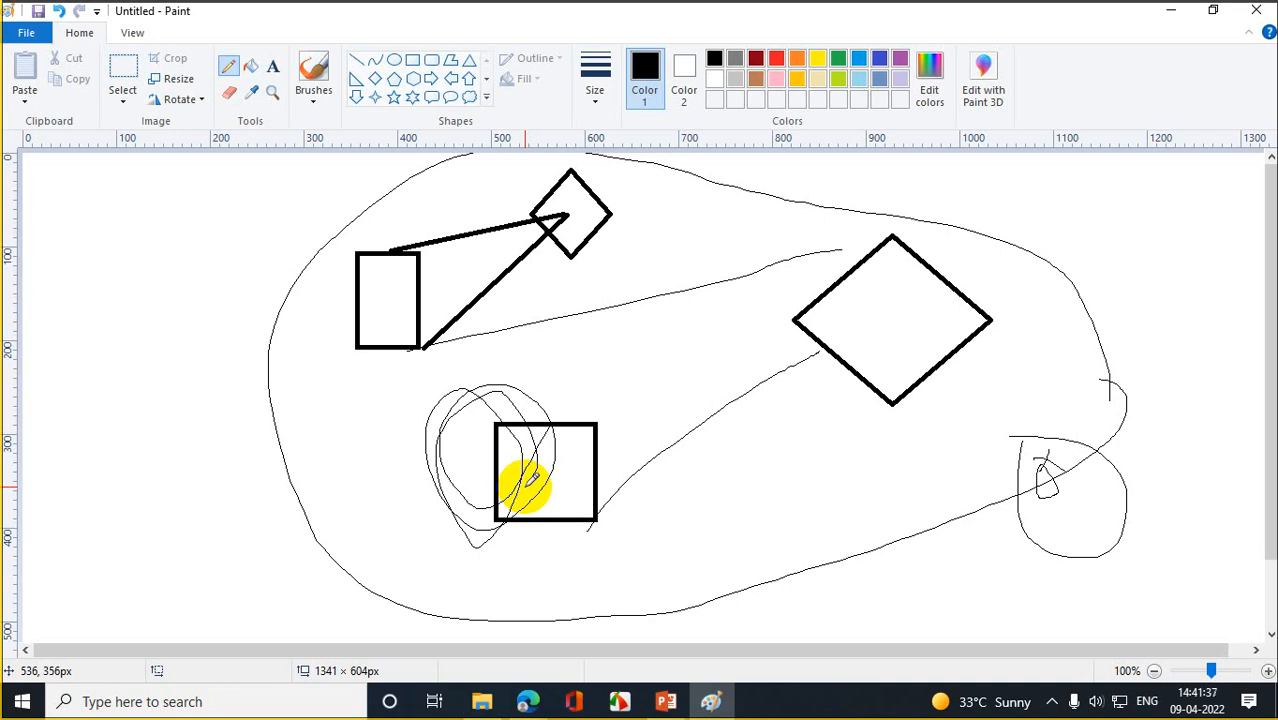
mouse_move(712, 188)
left_mouse_down()
mouse_move(650, 268)
mouse_move(750, 234)
mouse_move(708, 191)
mouse_move(573, 463)
left_mouse_up()
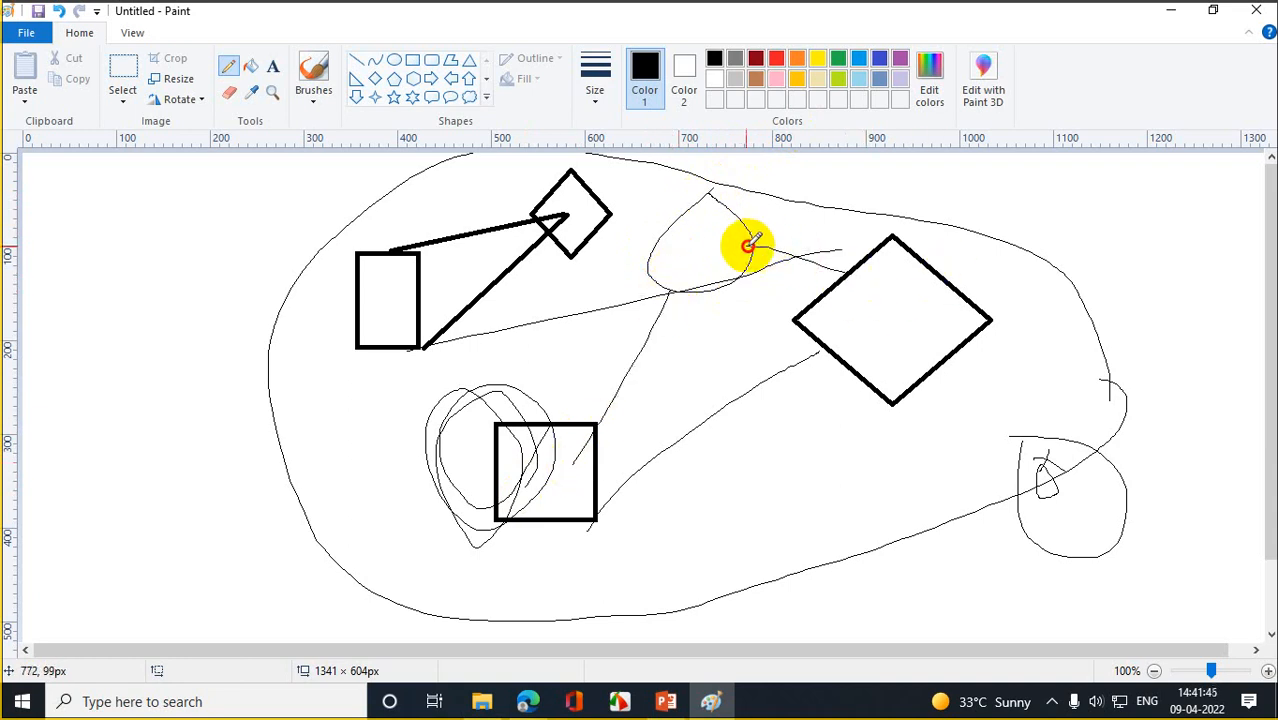
left_click_drag(590, 210, 636, 224)
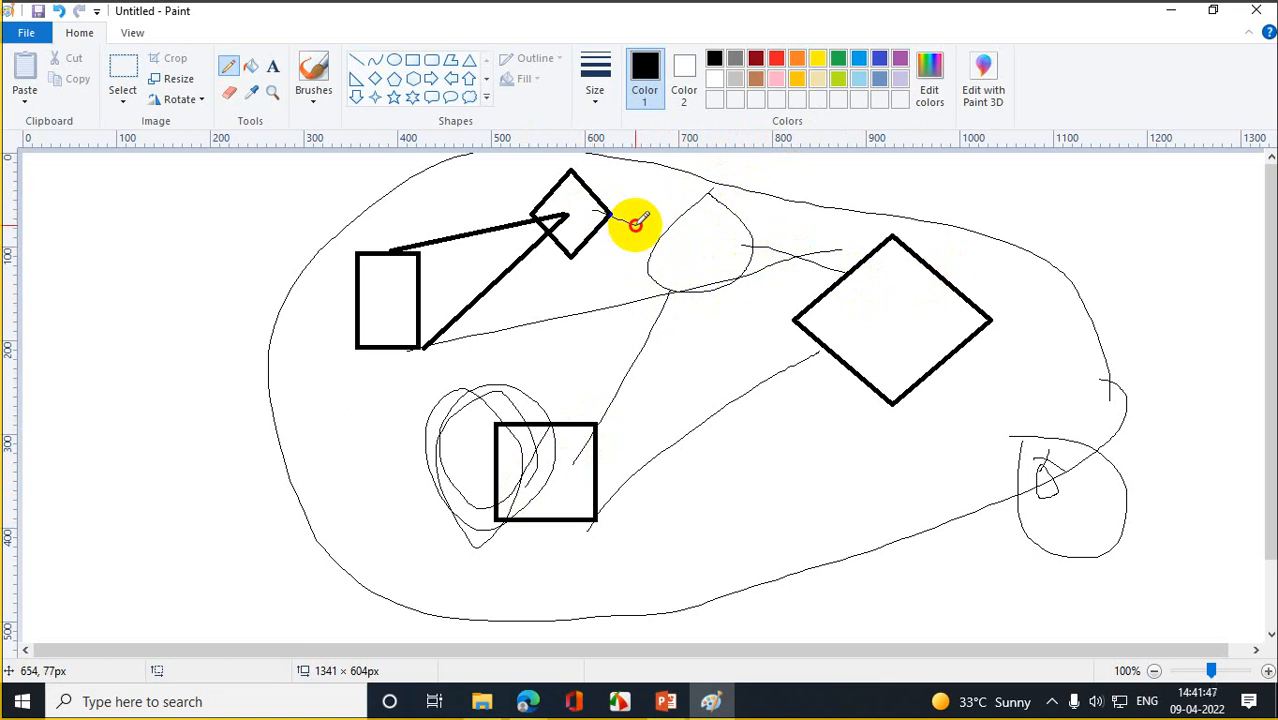
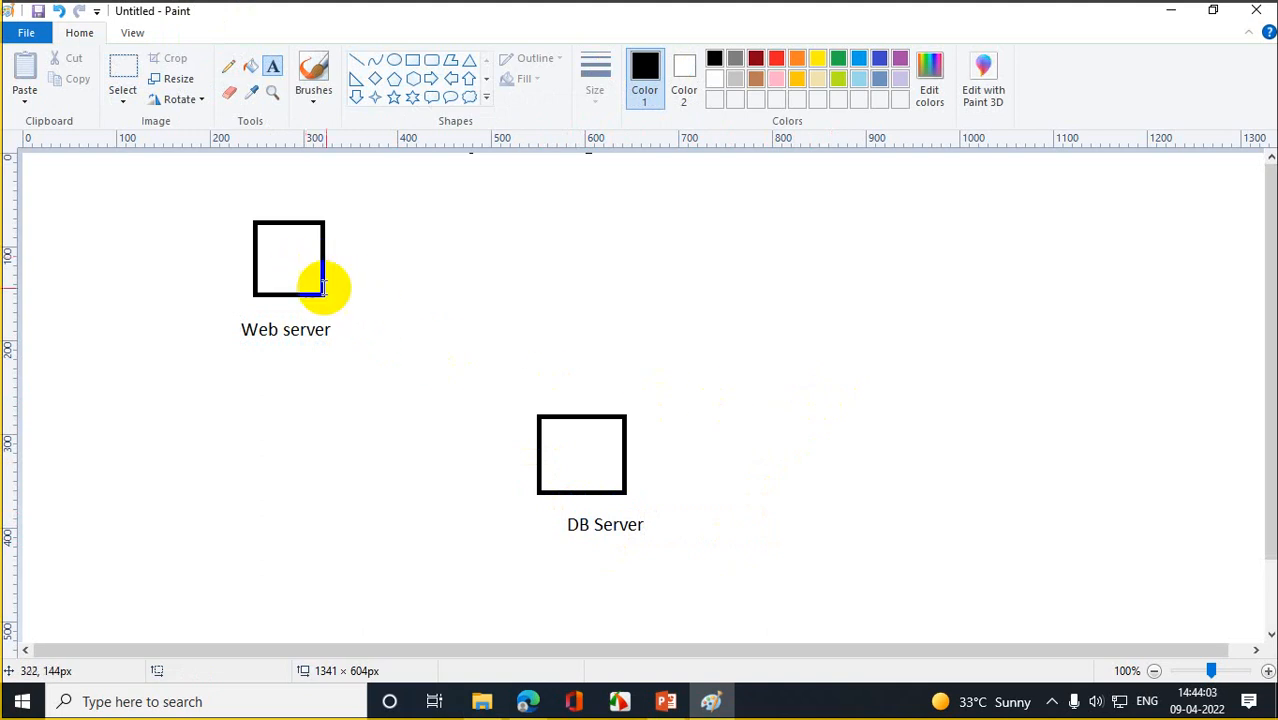
- Draw a pentagon between the Web server and DB Server boxes
left_click(396, 80)
mouse_move(434, 266)
left_mouse_down()
mouse_move(505, 330)
mouse_move(487, 322)
mouse_move(488, 346)
left_mouse_up()
left_click(662, 300)
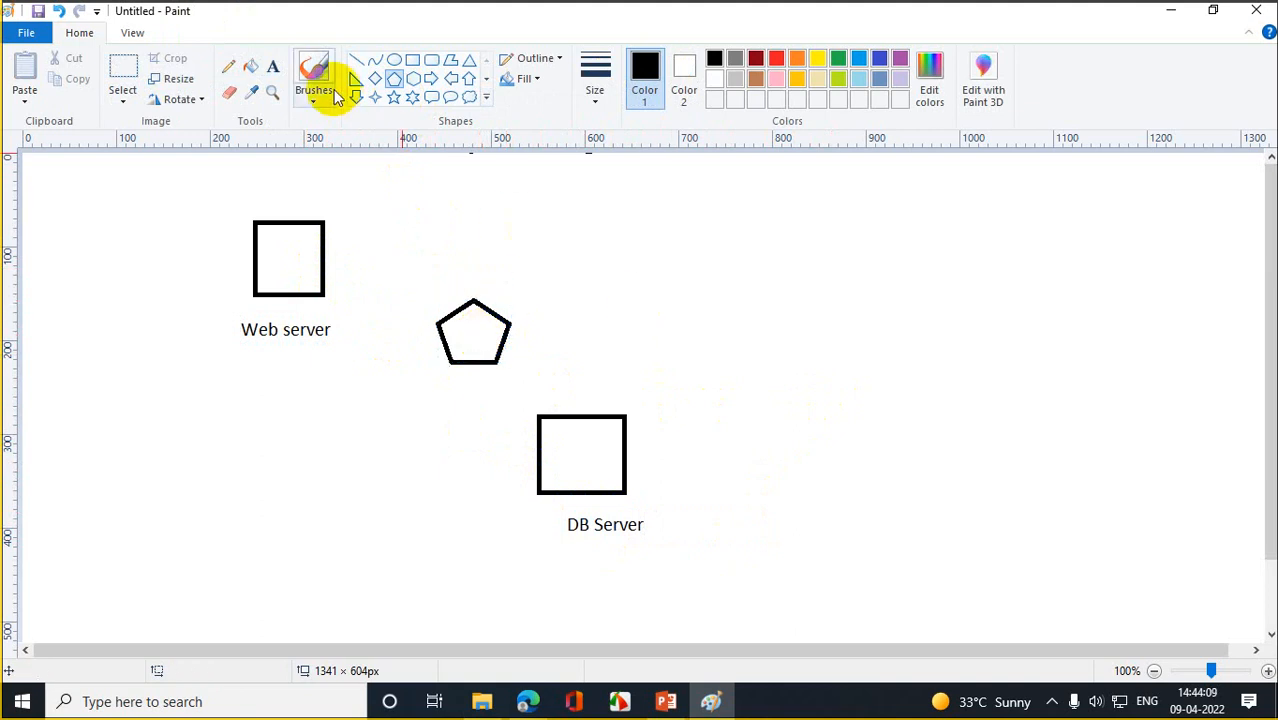
- Join the pentagon to both server boxes with straight lines, adding arrowhead strokes at each box
left_click(356, 60)
left_click_drag(321, 266, 449, 316)
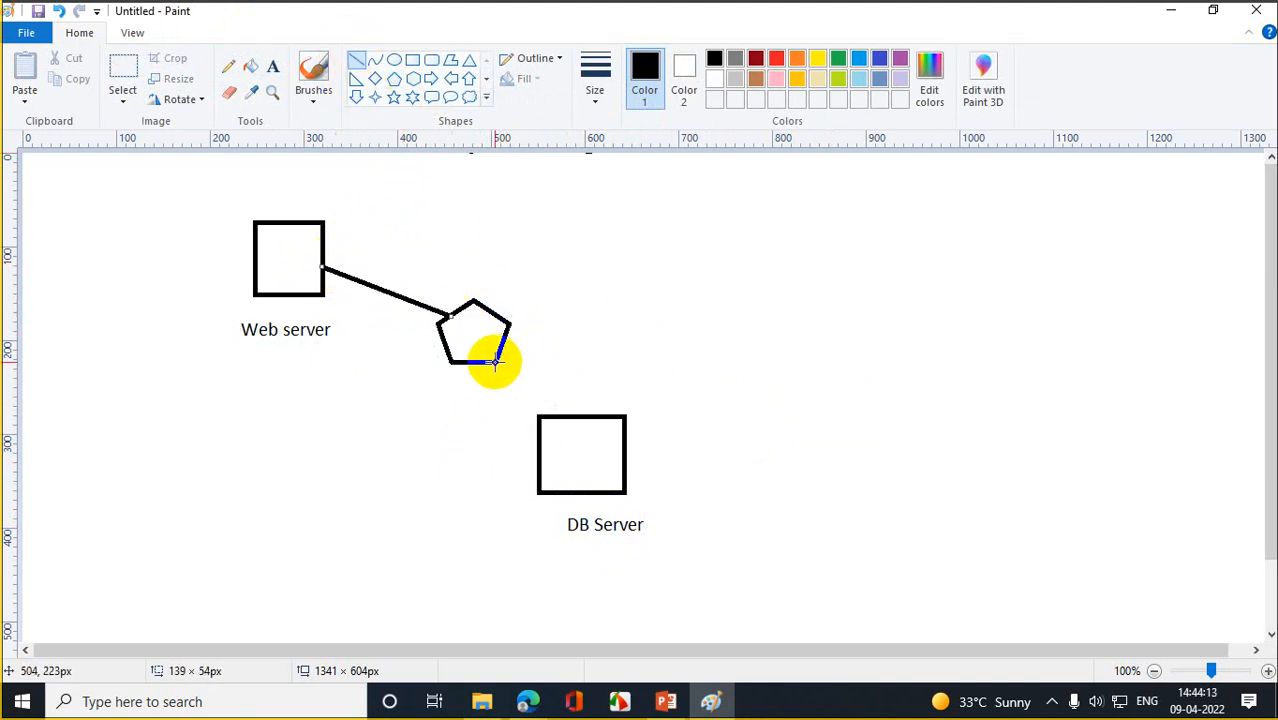
left_click_drag(495, 361, 540, 418)
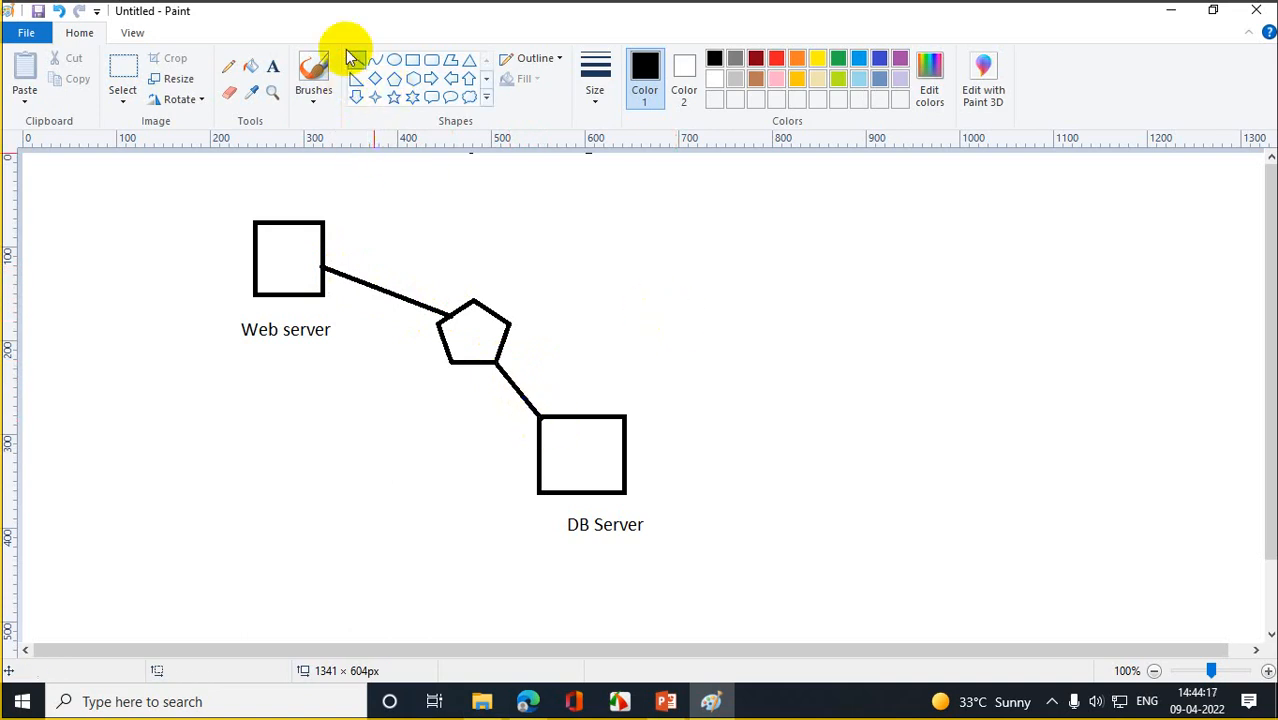
mouse_move(323, 267)
left_mouse_down()
mouse_move(360, 268)
mouse_move(332, 279)
mouse_move(346, 288)
left_mouse_up()
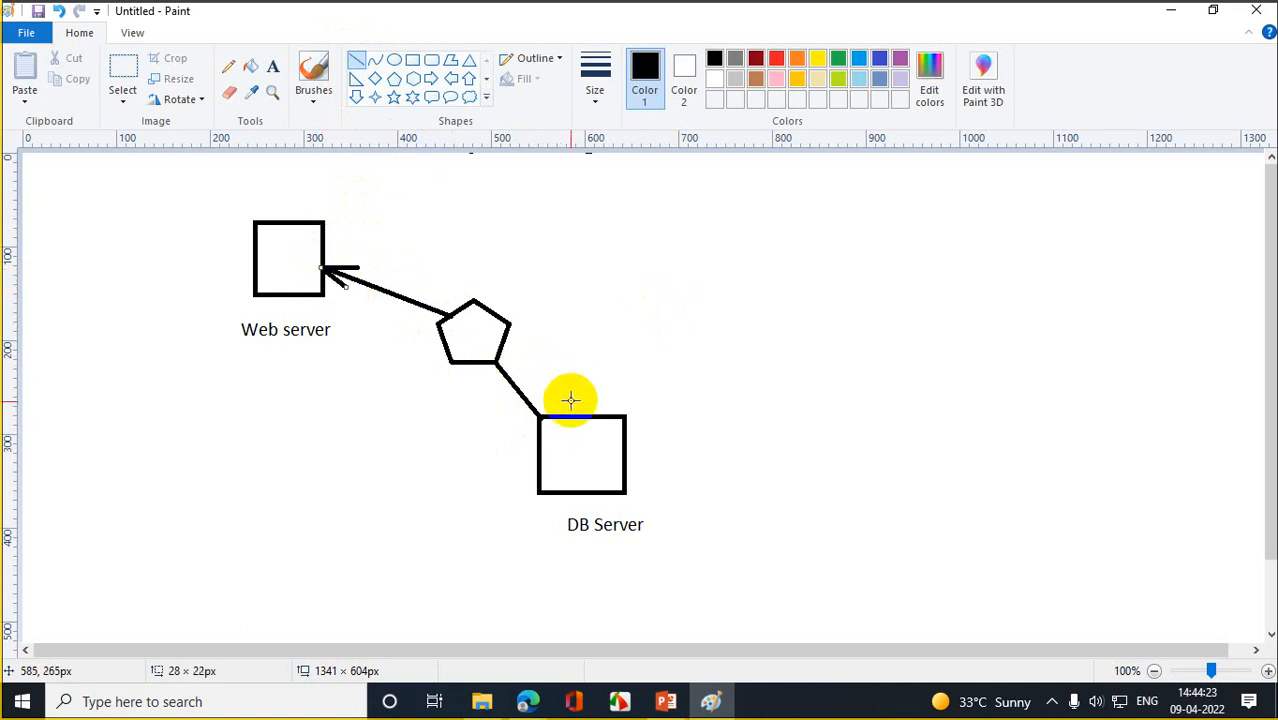
mouse_move(541, 415)
left_mouse_down()
mouse_move(547, 397)
mouse_move(521, 419)
left_mouse_up()
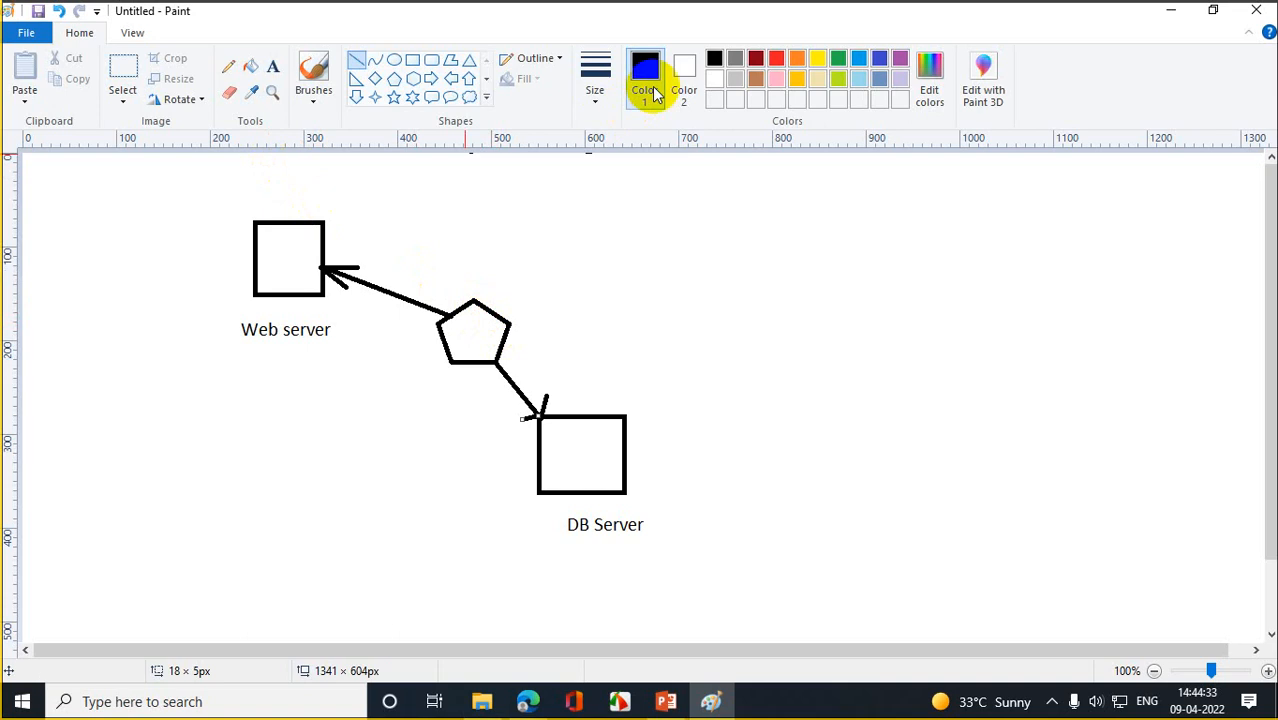
- Fill the Web server and DB Server boxes with red
left_click(798, 60)
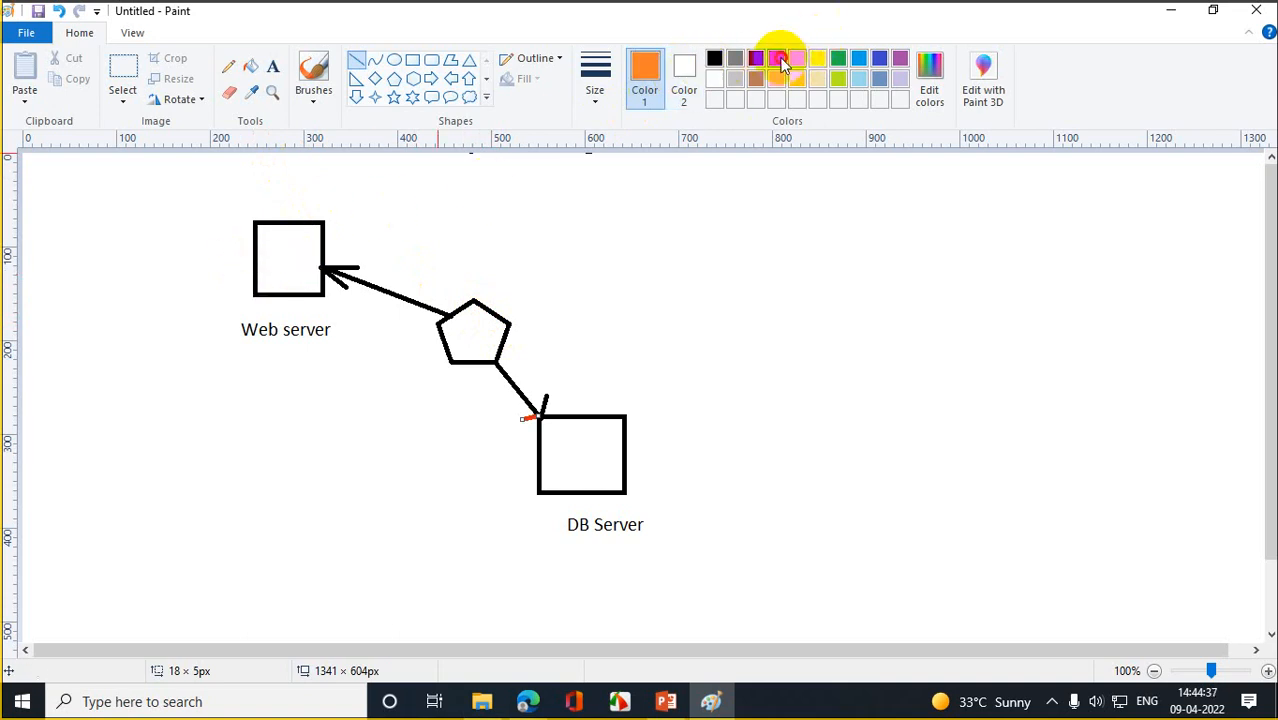
left_click(779, 60)
left_click(250, 66)
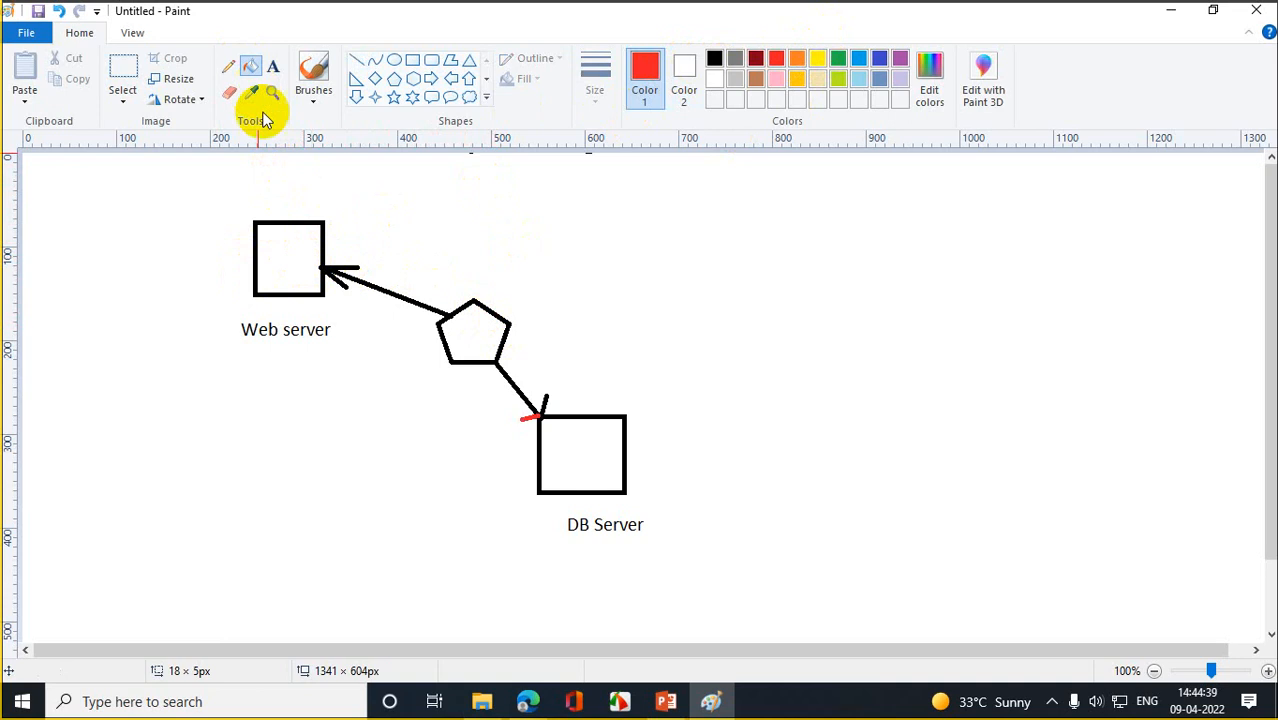
left_click(288, 270)
left_click(590, 446)
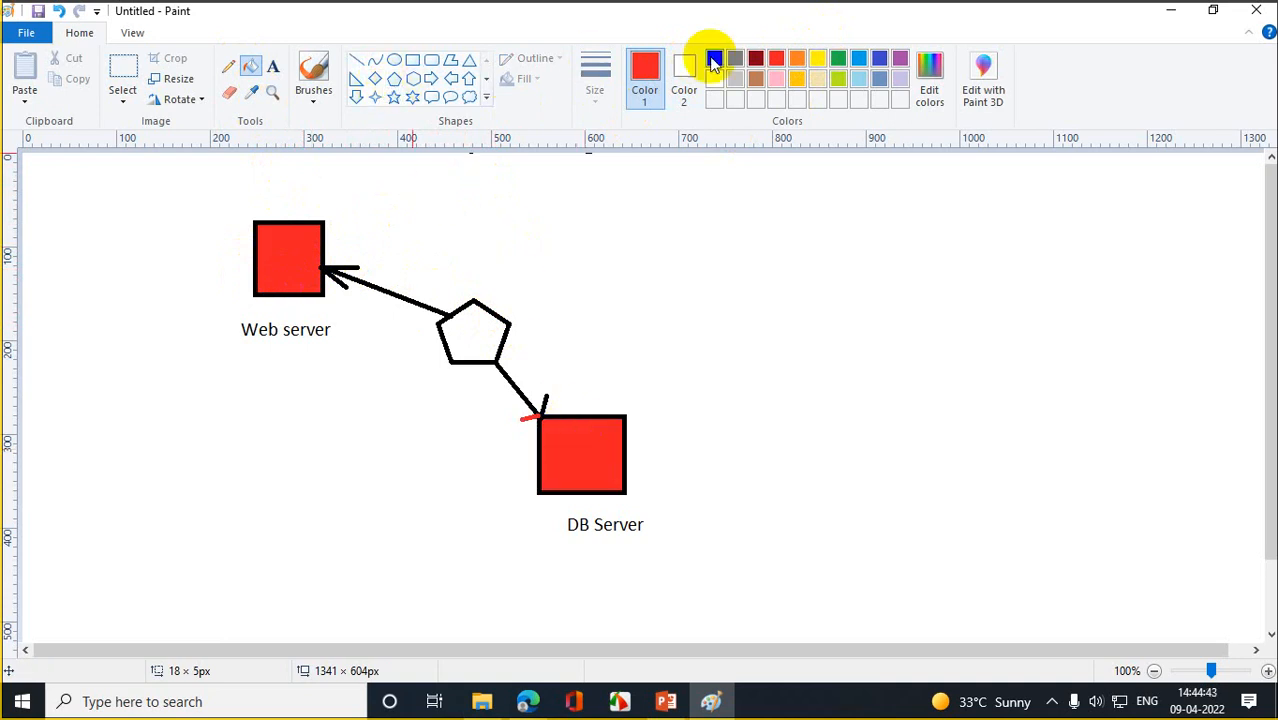
- Draw a small green diamond inside the pentagon
left_click(375, 79)
left_click_drag(451, 314, 473, 331)
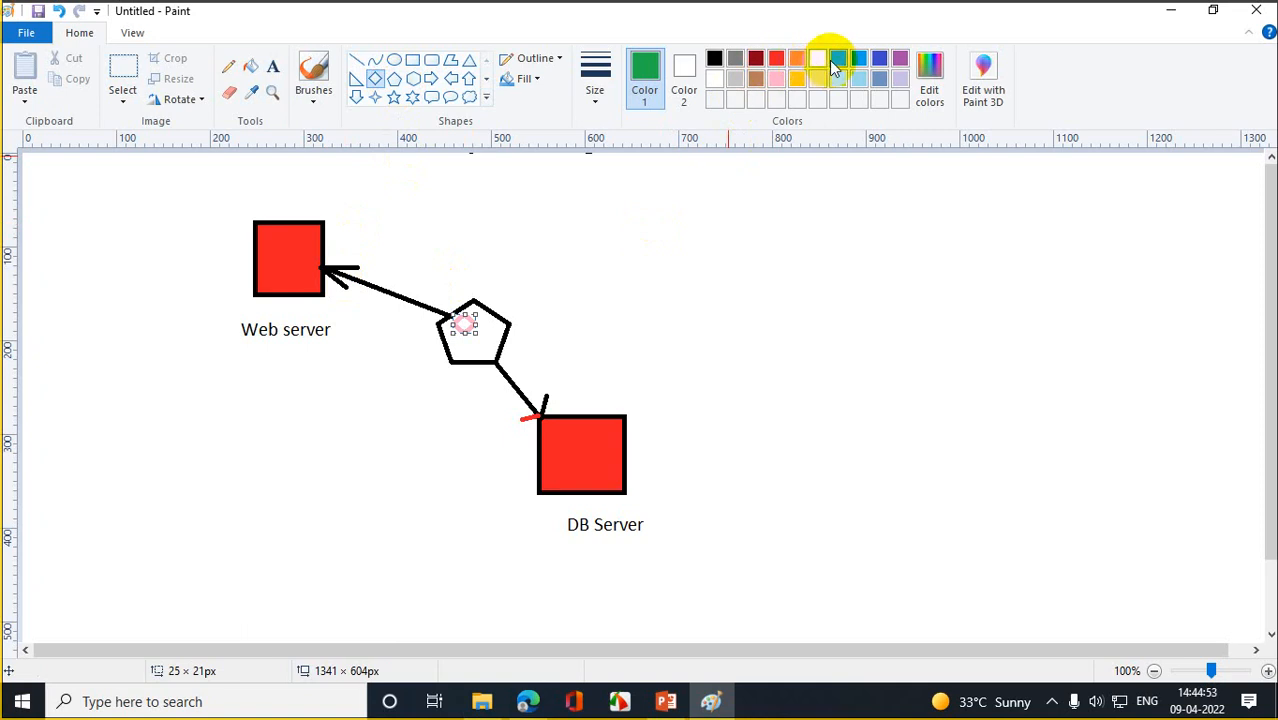
left_click(732, 230)
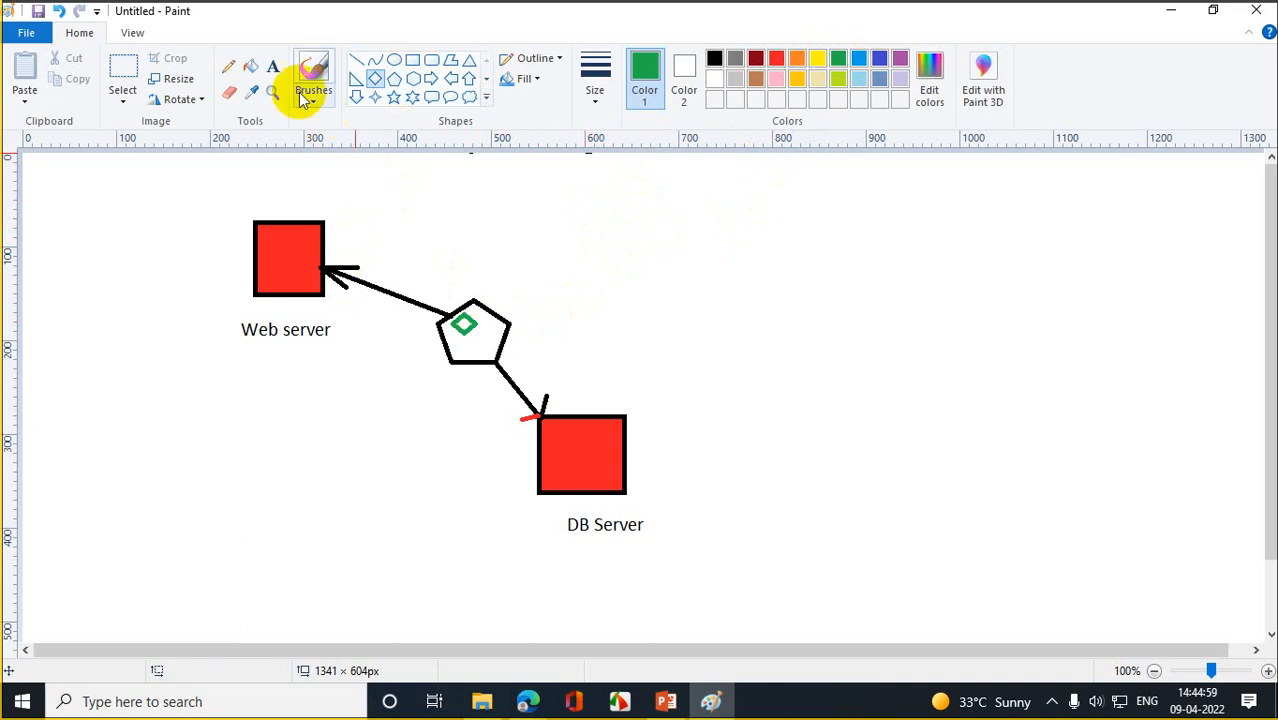
left_click(250, 66)
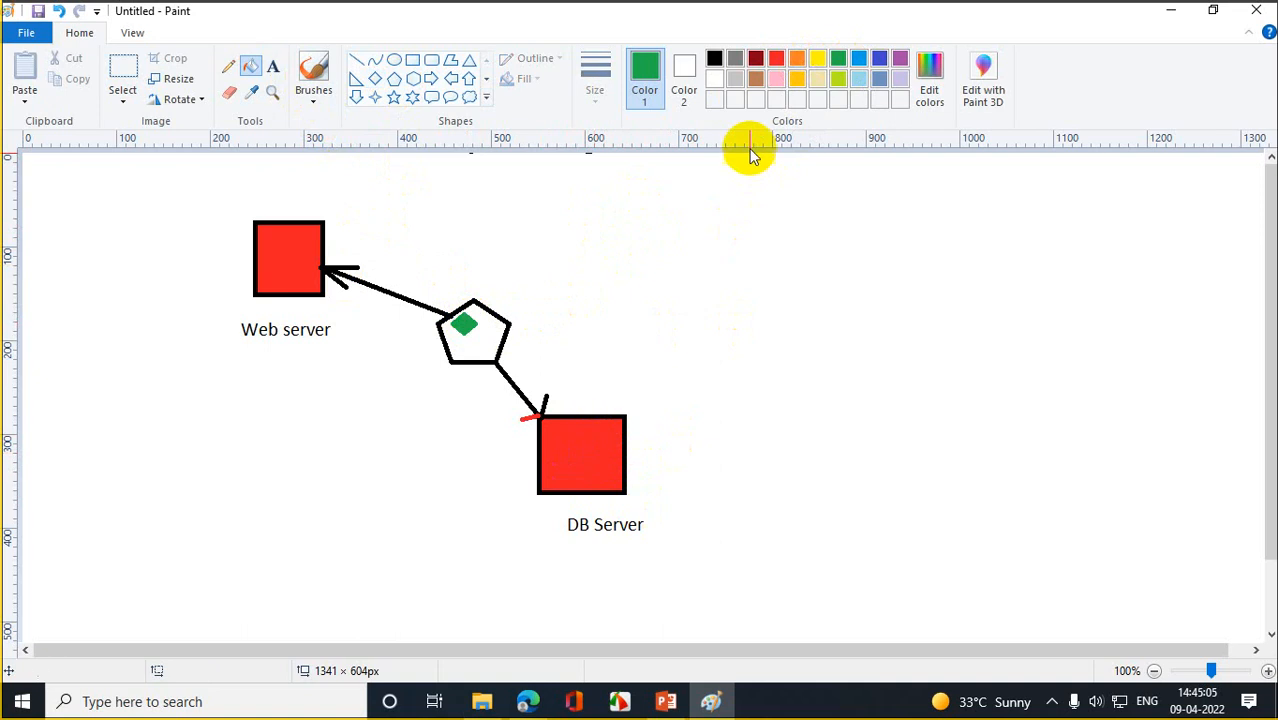
- Fill the DB Server box brown, draw a rounded rectangle right of the pentagon, and join them with a line
left_click(756, 79)
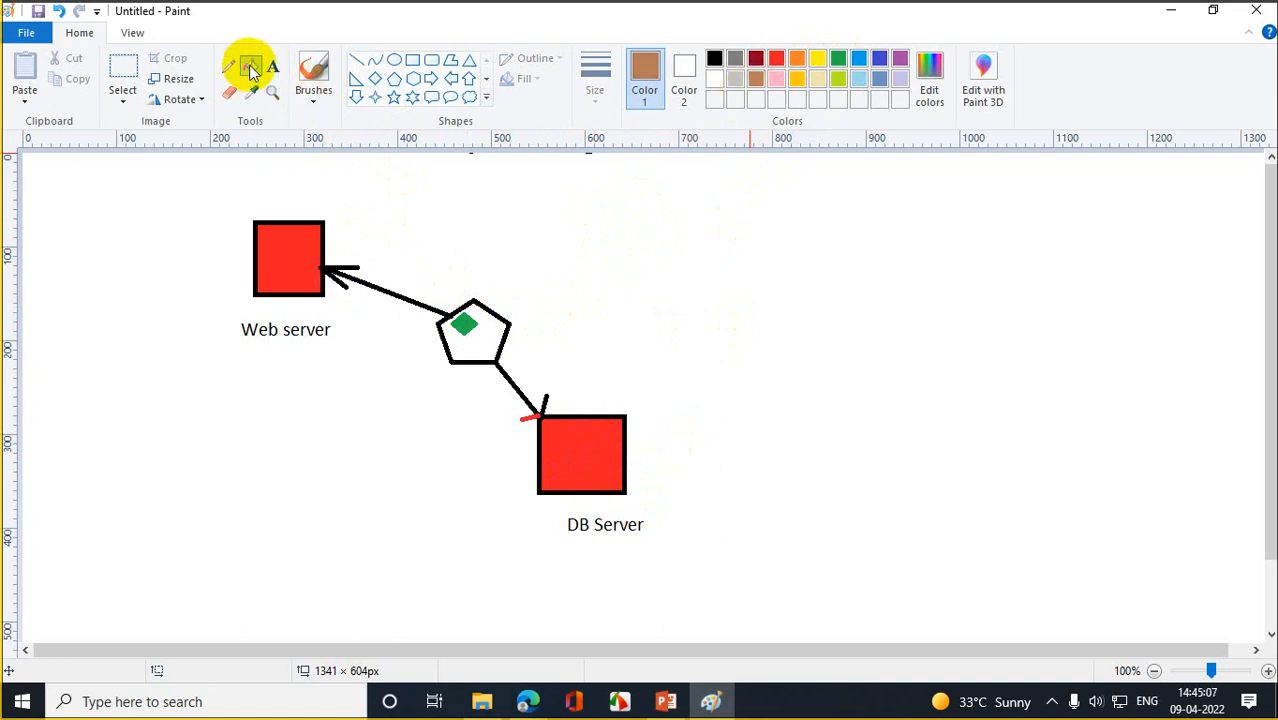
left_click(585, 461)
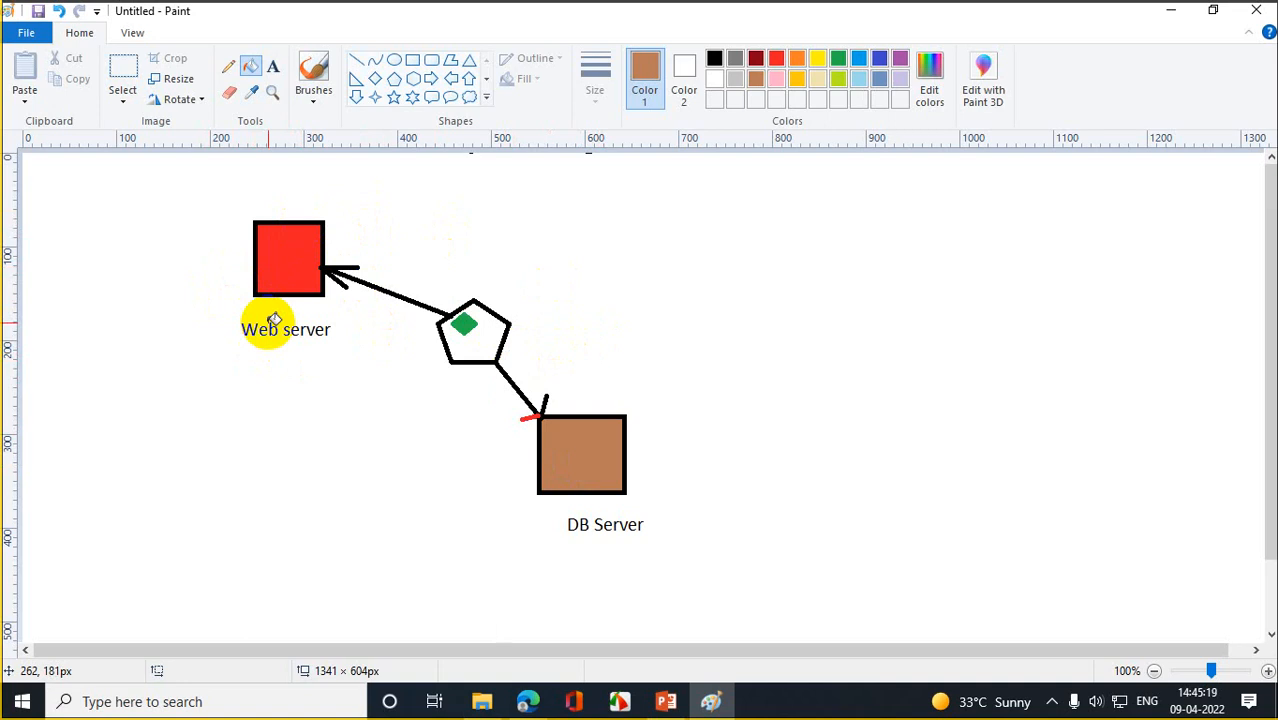
left_click(431, 59)
left_click_drag(603, 331, 683, 362)
left_click(718, 433)
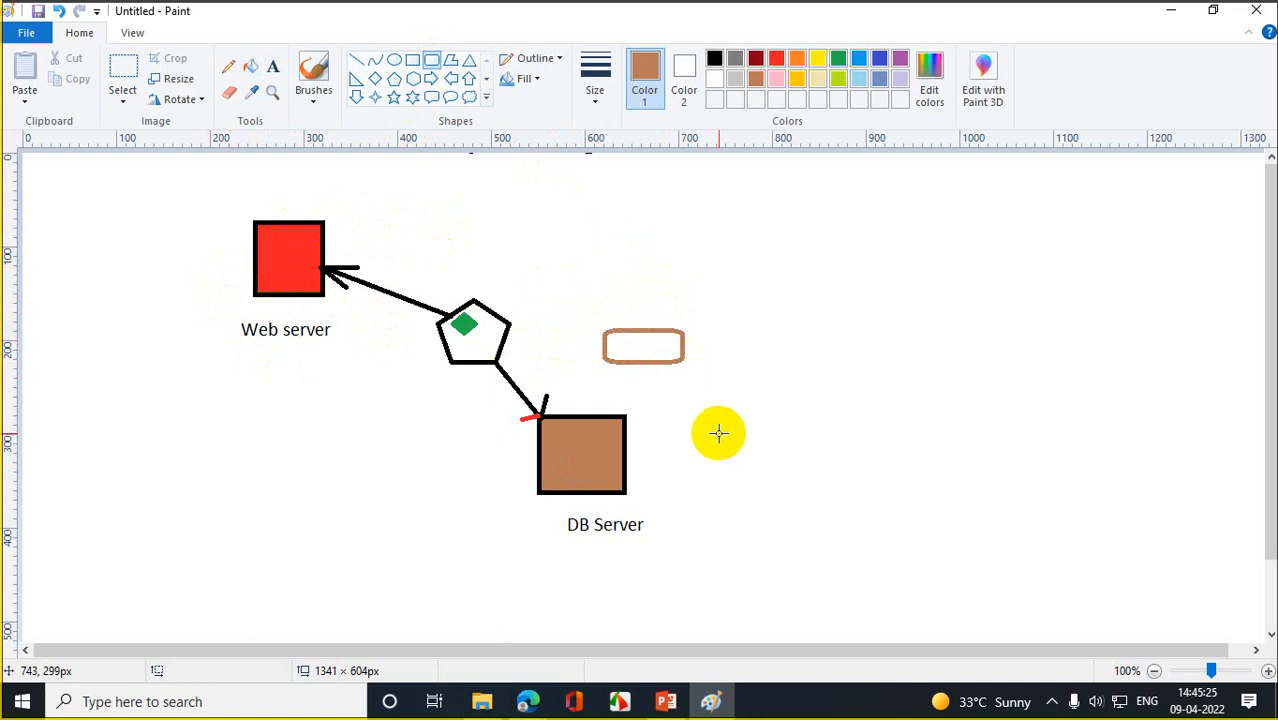
left_click(356, 60)
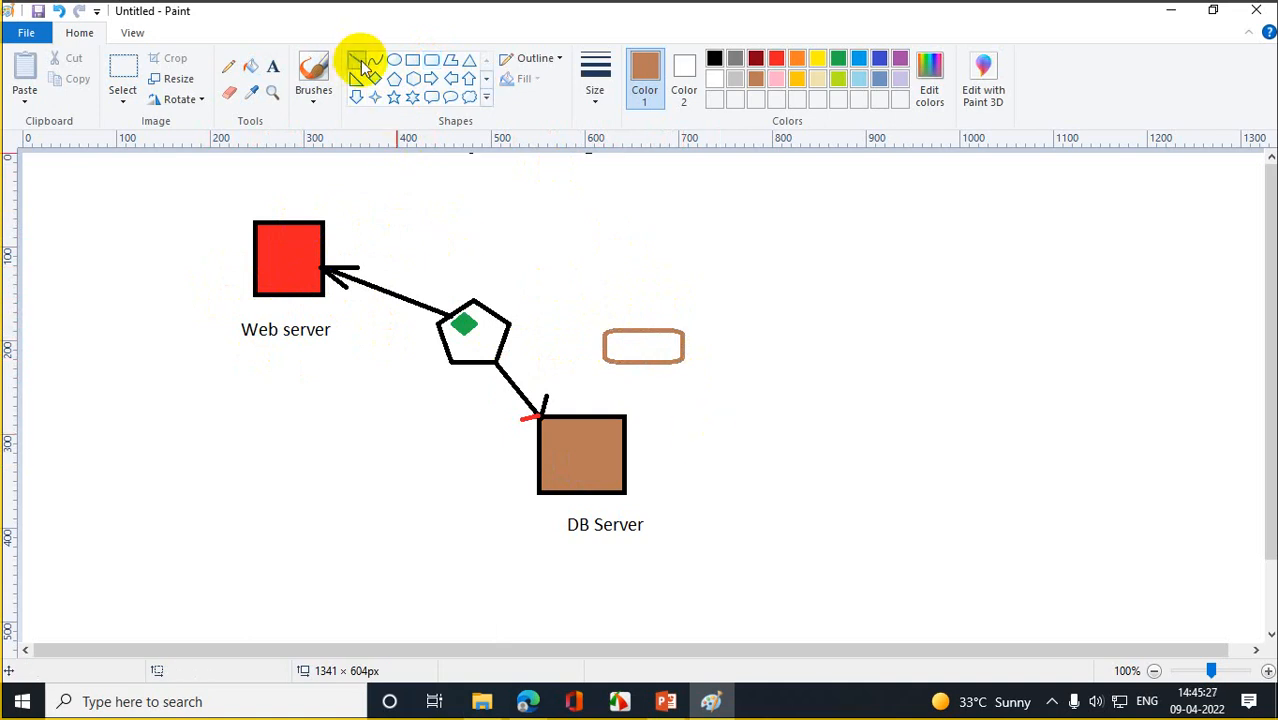
left_click_drag(624, 416, 641, 362)
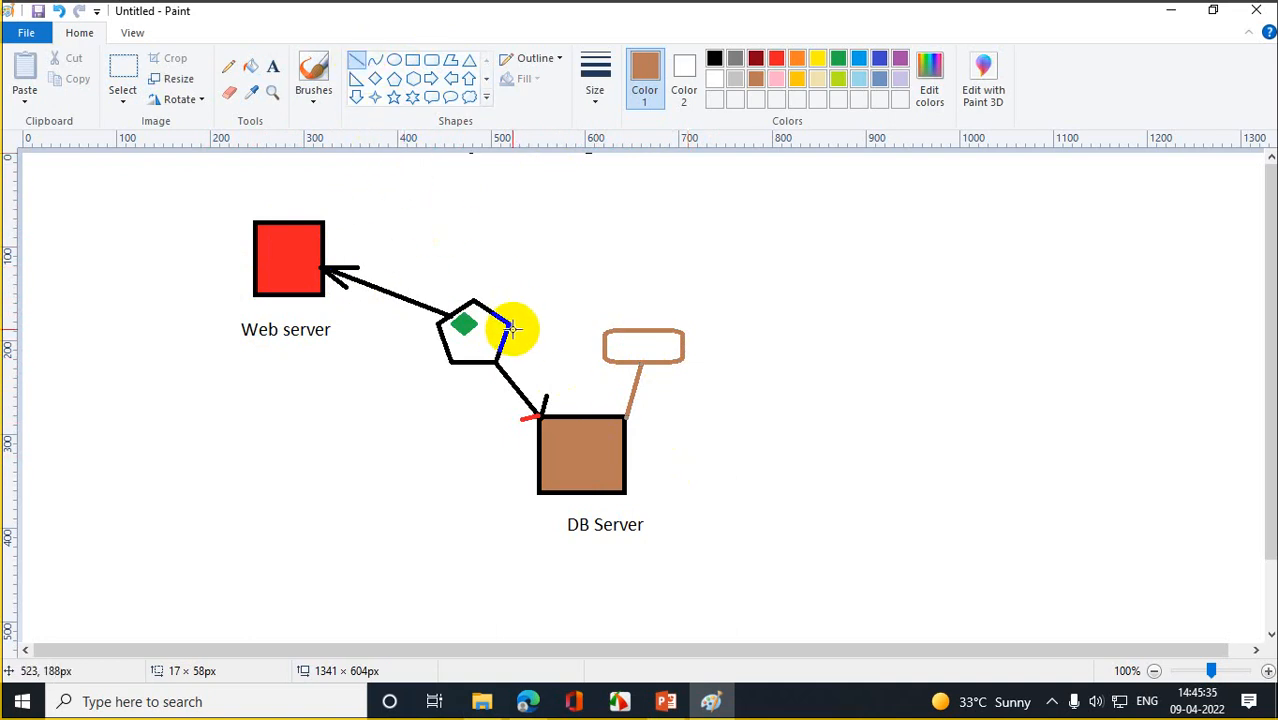
- Draw a brown right-pointing arrow beside the pentagon, with a left-pointing arrow just below it
left_click(431, 78)
left_click_drag(519, 324, 585, 343)
left_click(699, 390)
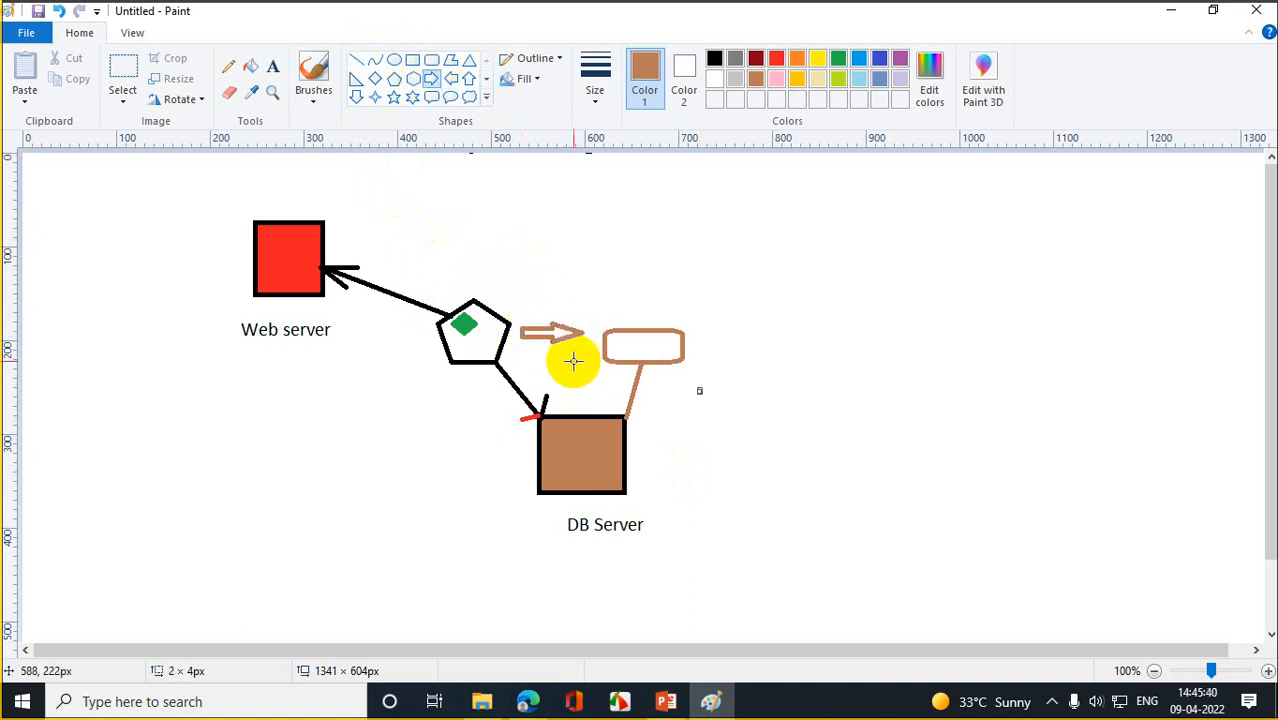
left_click(450, 78)
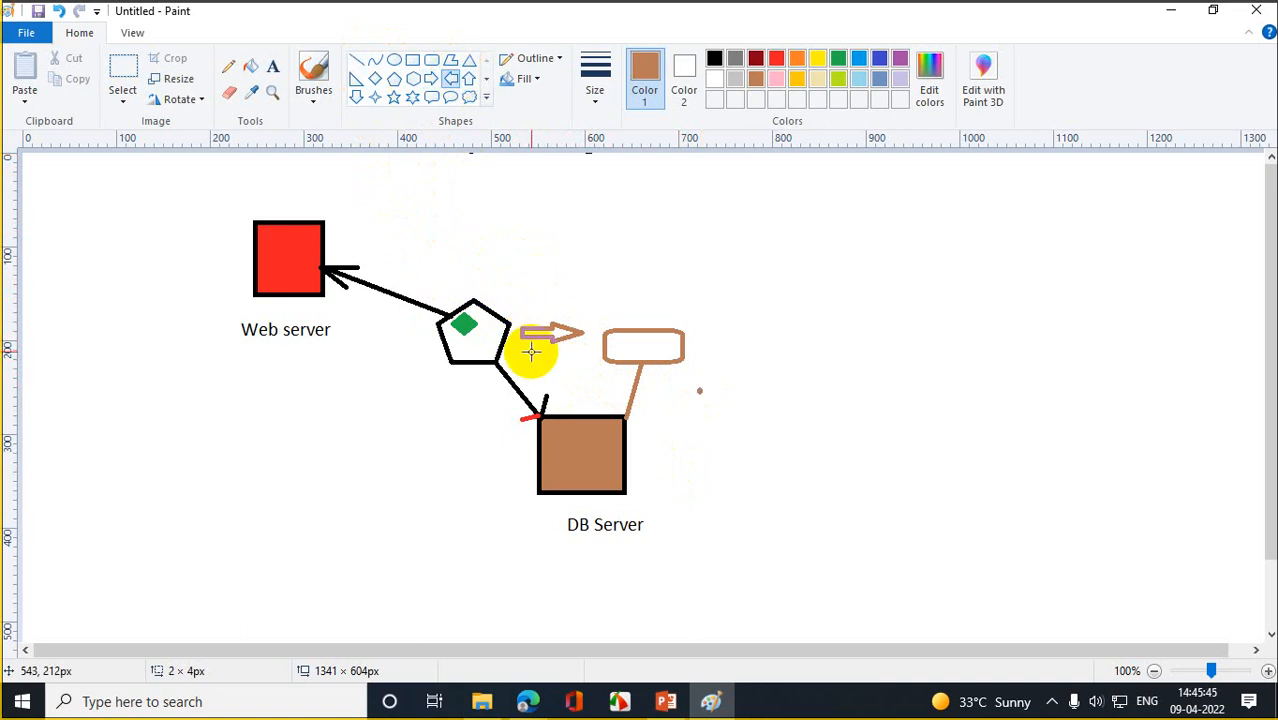
left_click_drag(524, 346, 571, 372)
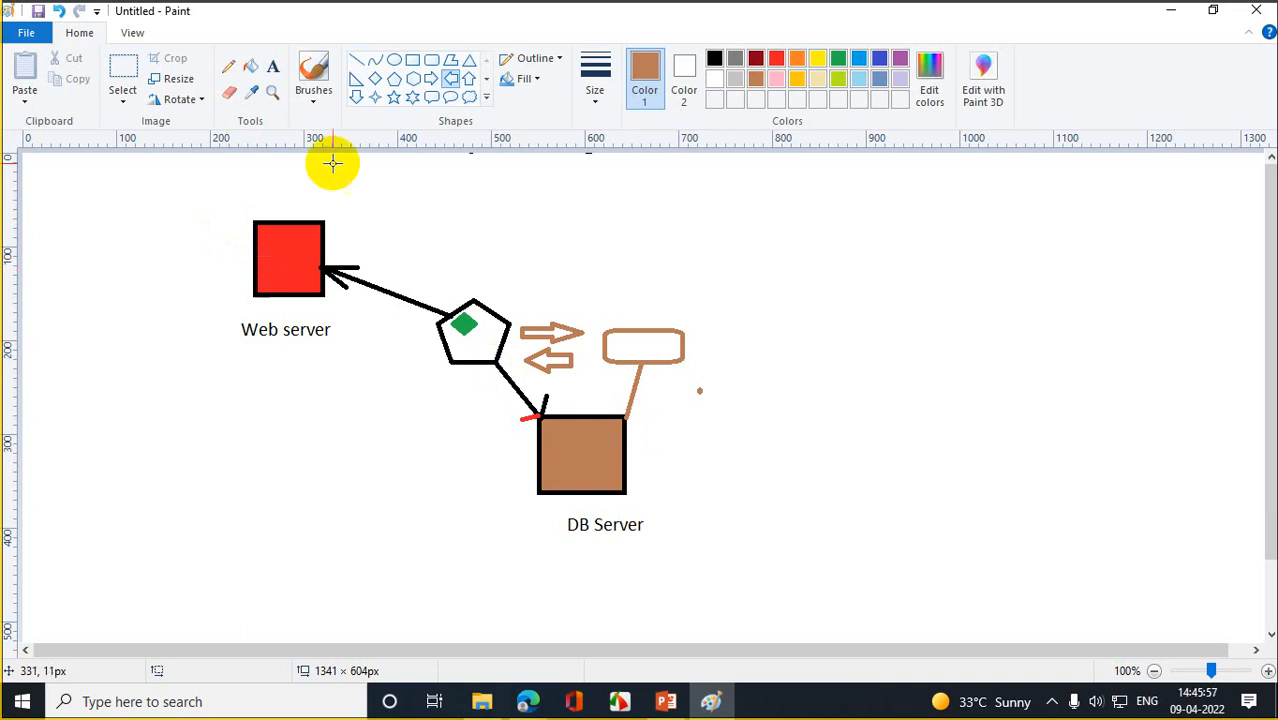
- Pencil freehand curves from the Web server box, undoing a stray loop
left_click(234, 68)
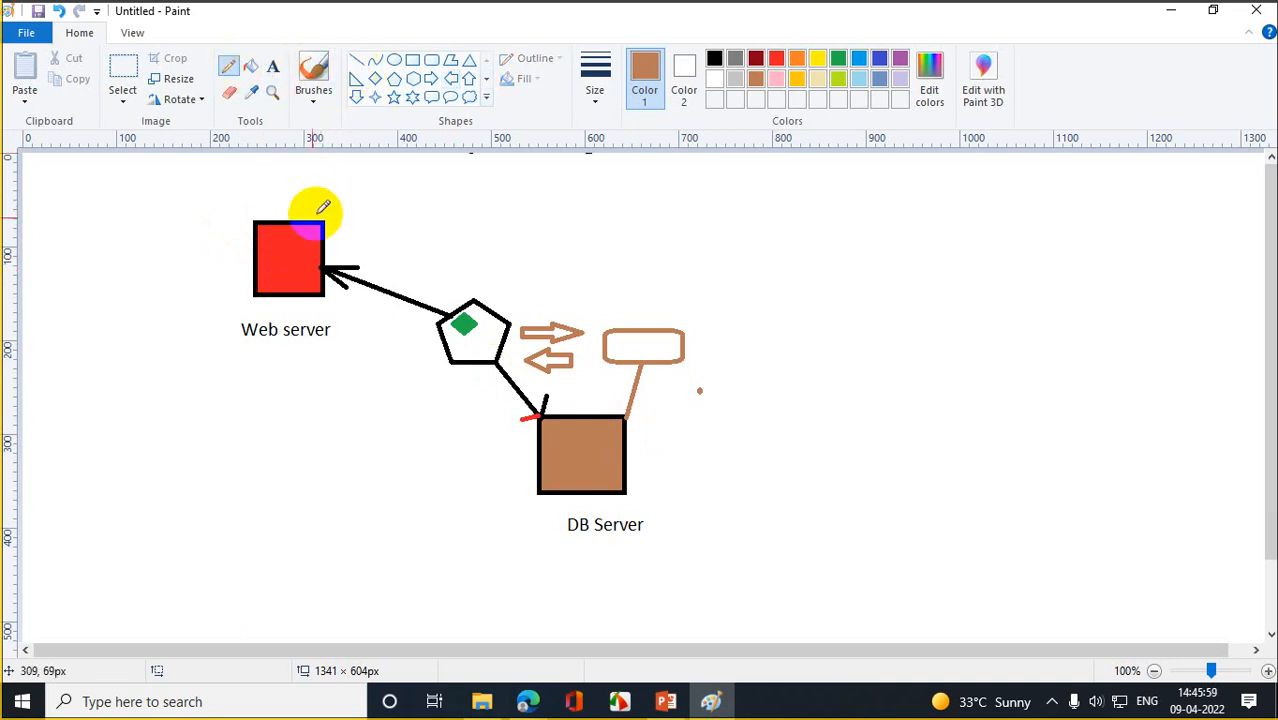
mouse_move(305, 222)
left_mouse_down()
mouse_move(334, 208)
mouse_move(548, 215)
mouse_move(714, 372)
mouse_move(628, 446)
left_mouse_up()
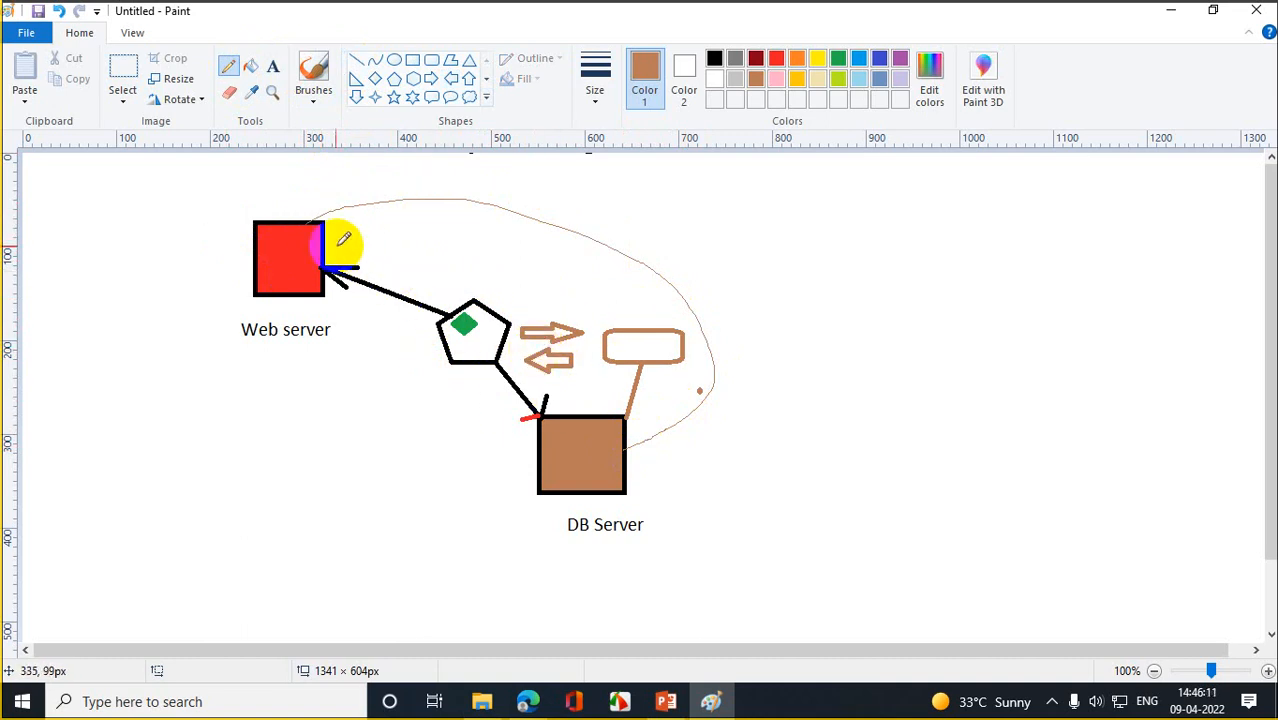
mouse_move(327, 236)
left_mouse_down()
mouse_move(546, 254)
mouse_move(650, 303)
mouse_move(664, 328)
left_mouse_up()
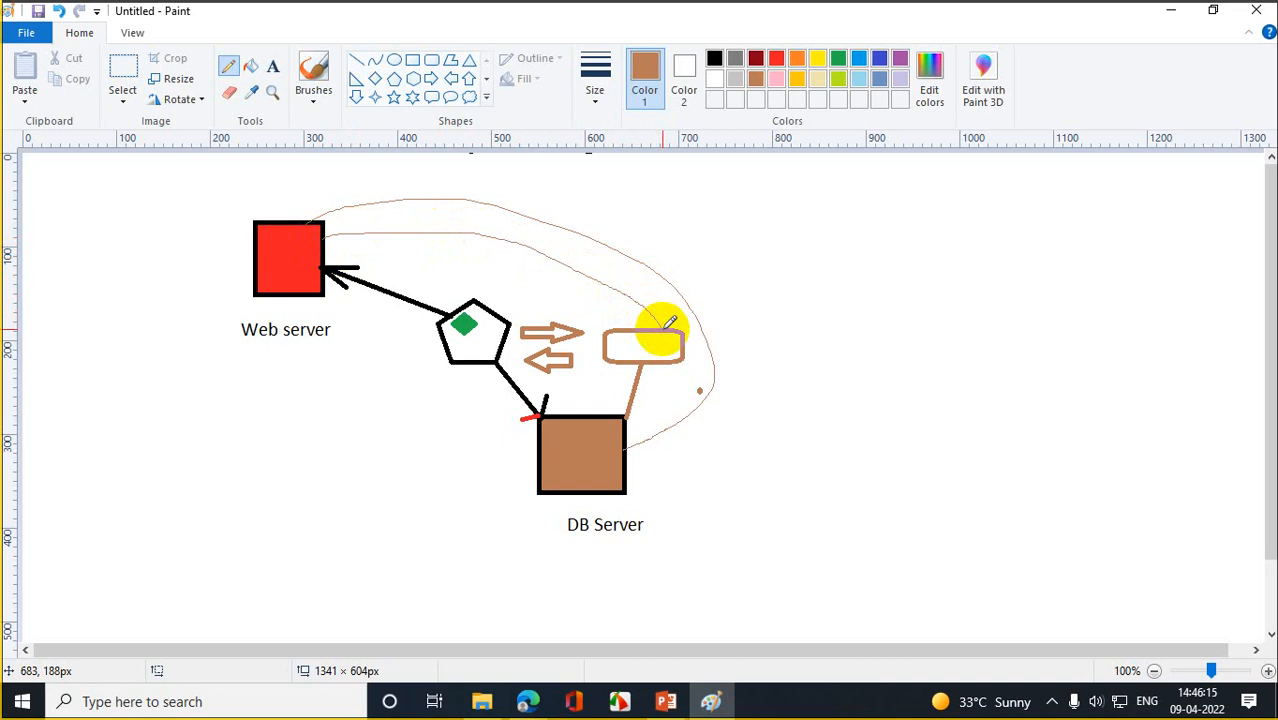
key("ctrl+z")
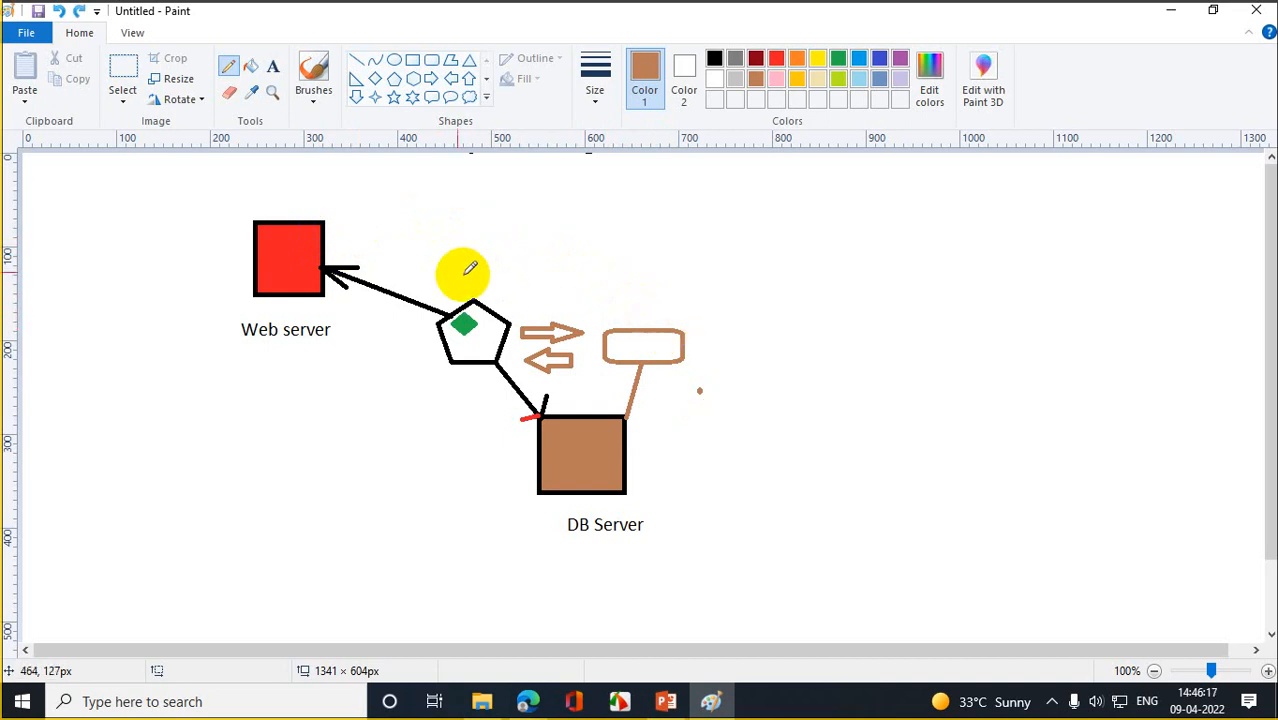
- Pencil a curve from the red Web server box to the rounded rectangle and handwrite RDP above it
left_click(274, 68)
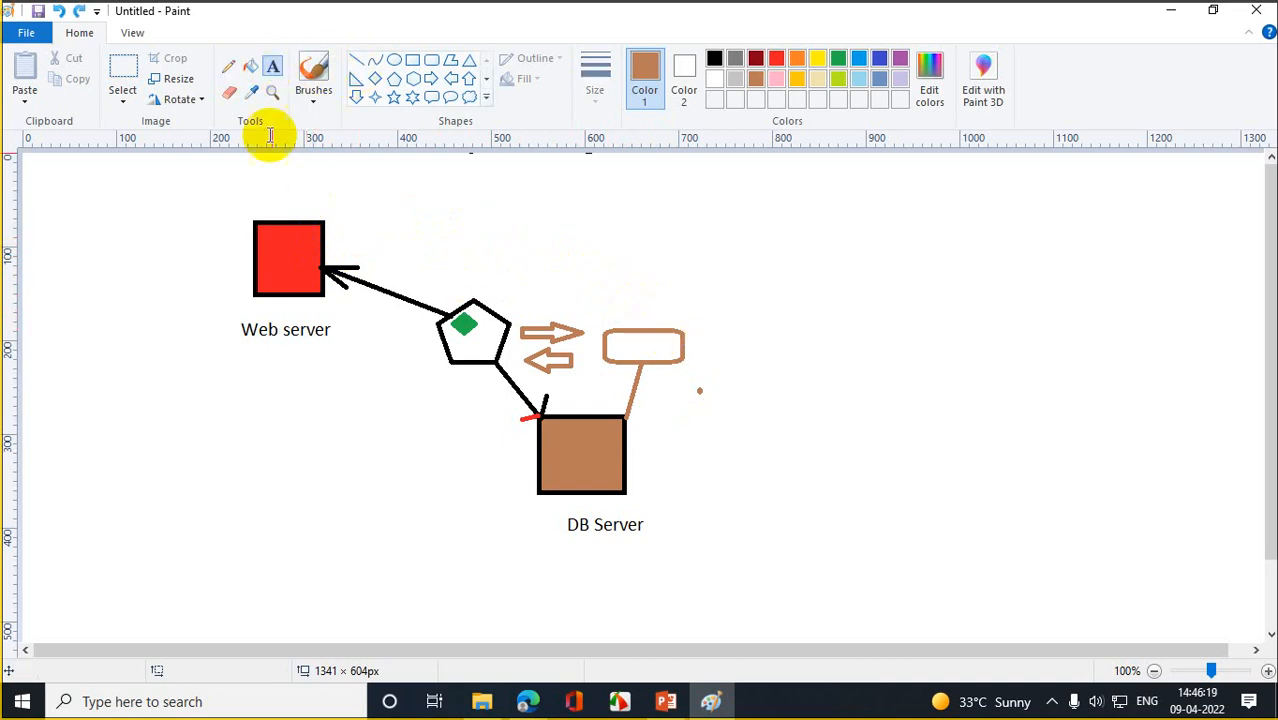
left_click(229, 68)
mouse_move(327, 238)
left_mouse_down()
mouse_move(513, 254)
mouse_move(642, 322)
left_mouse_up()
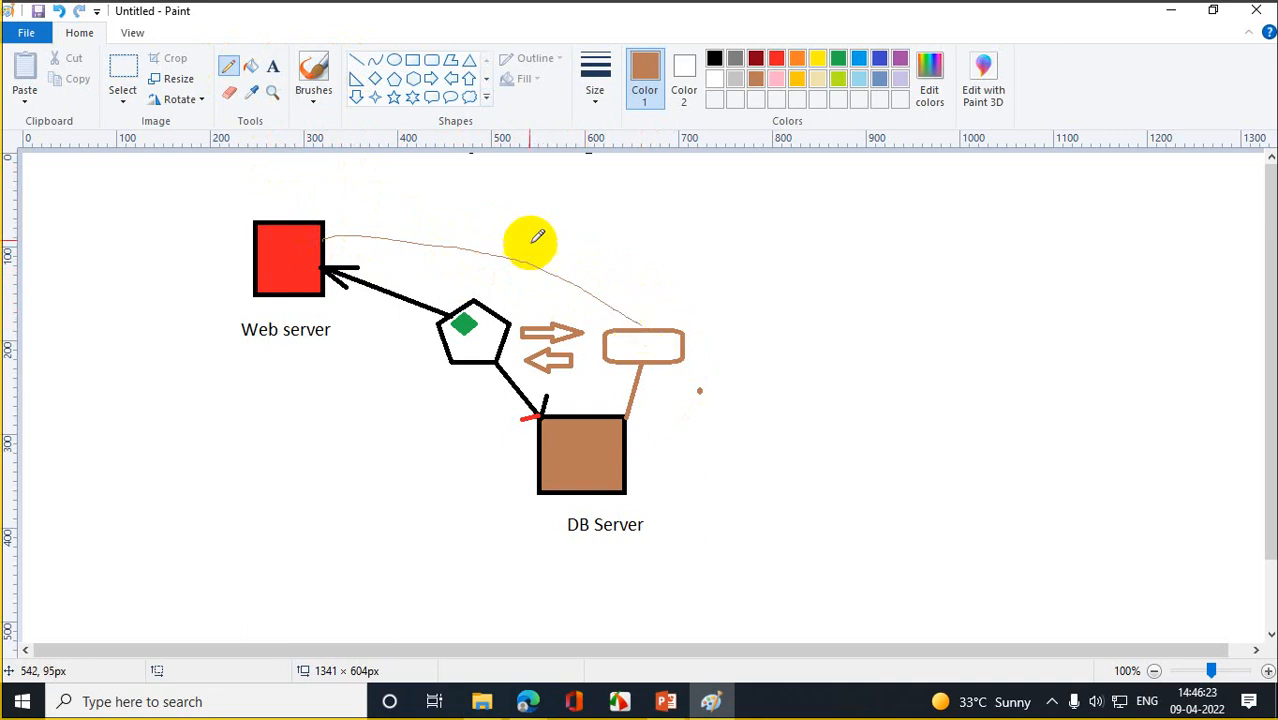
left_click_drag(530, 234, 547, 258)
mouse_move(538, 215)
left_mouse_down()
mouse_move(529, 248)
mouse_move(558, 233)
mouse_move(587, 267)
mouse_move(570, 229)
mouse_move(592, 224)
mouse_move(560, 243)
mouse_move(625, 202)
mouse_move(640, 207)
mouse_move(627, 232)
left_mouse_up()
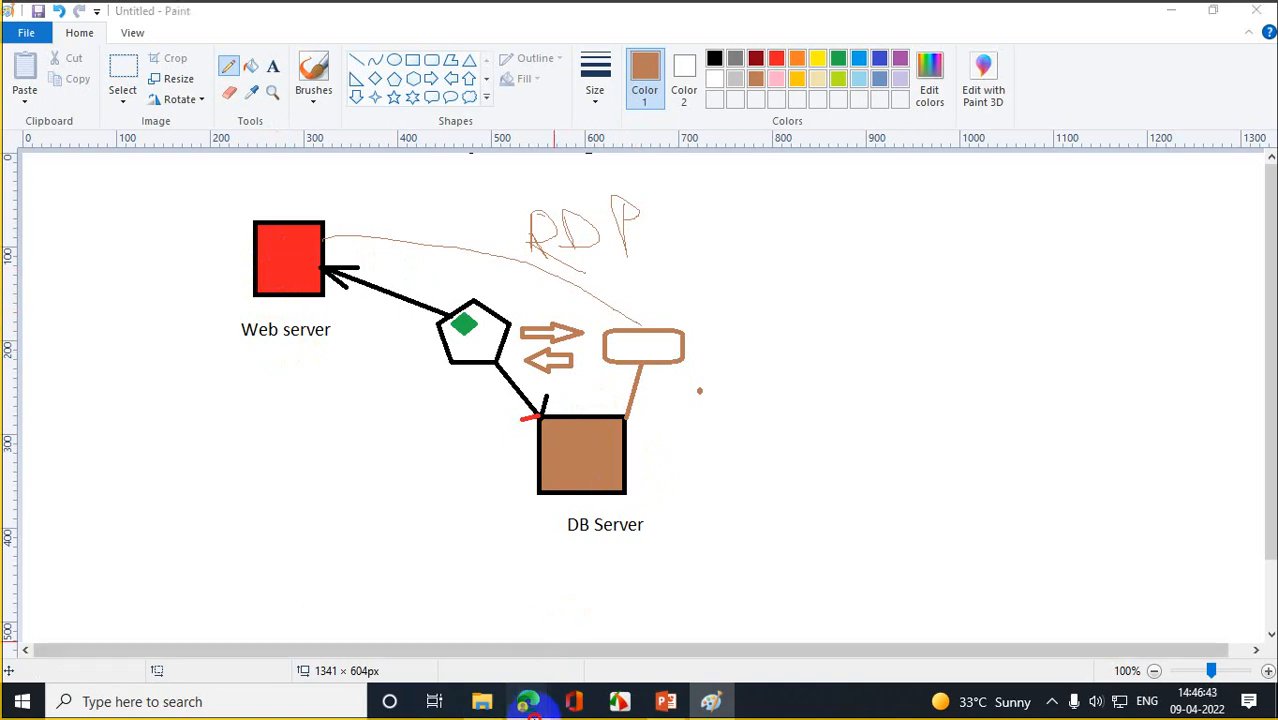
- Open a new Edge tab and go to portal.azure.com
mouse_move(527, 701)
left_click(420, 625)
left_click(284, 14)
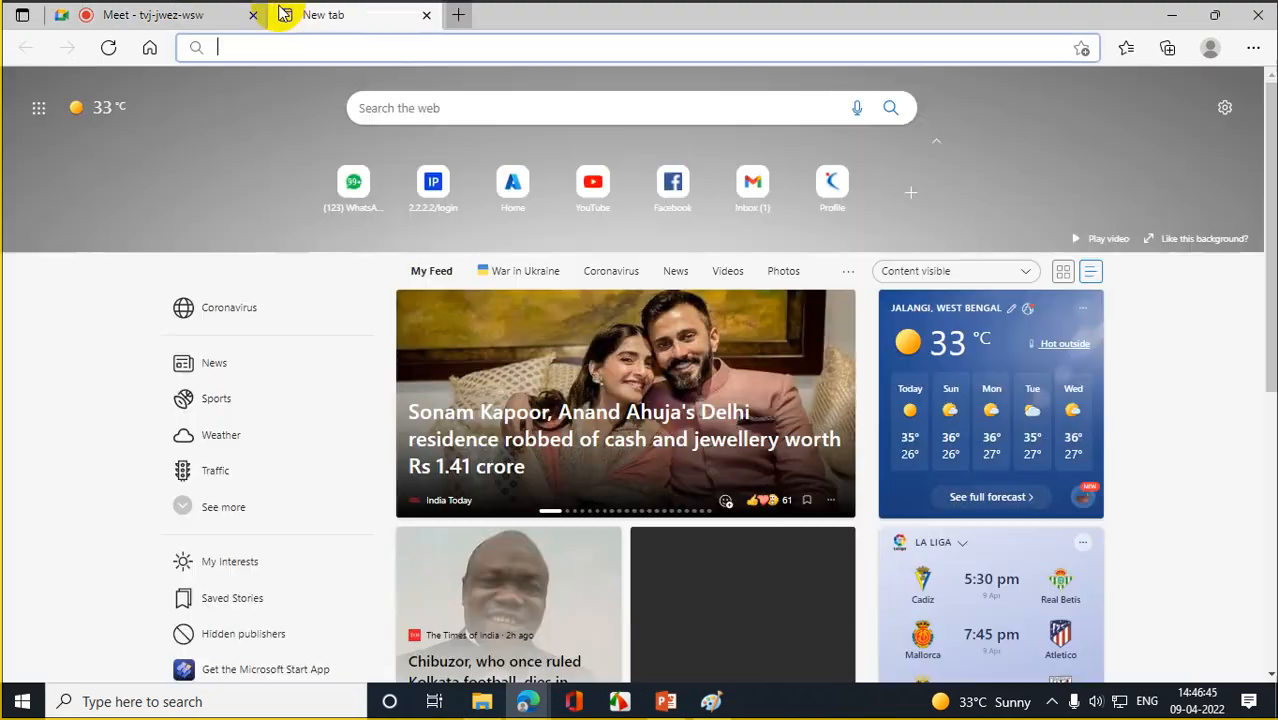
left_click(297, 47)
type("p:o")
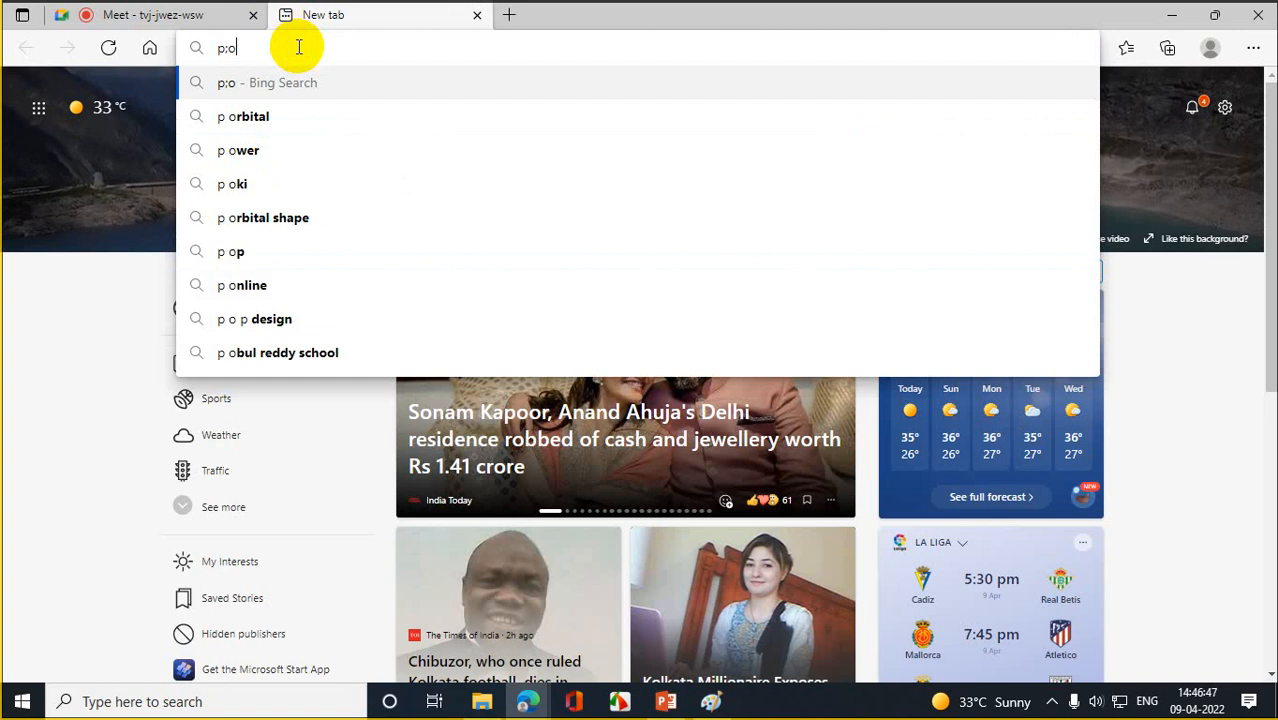
key("BackSpace")
key("BackSpace")
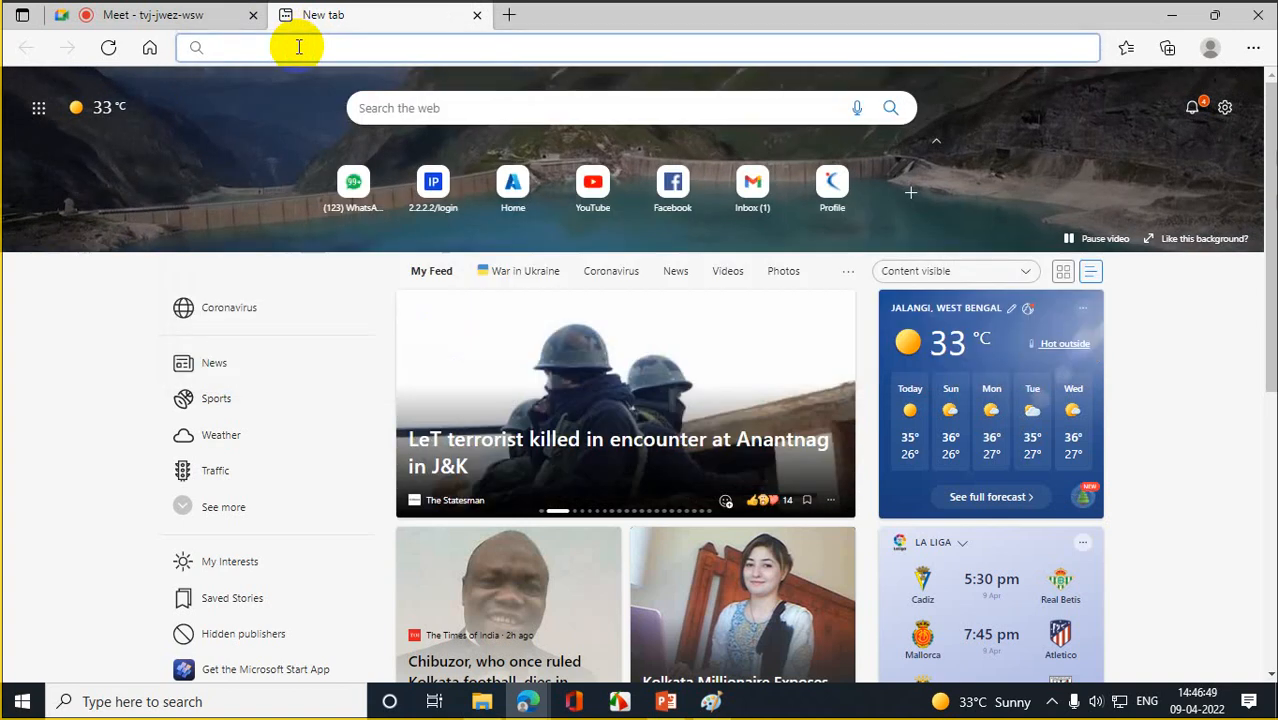
type("po")
key("Return")
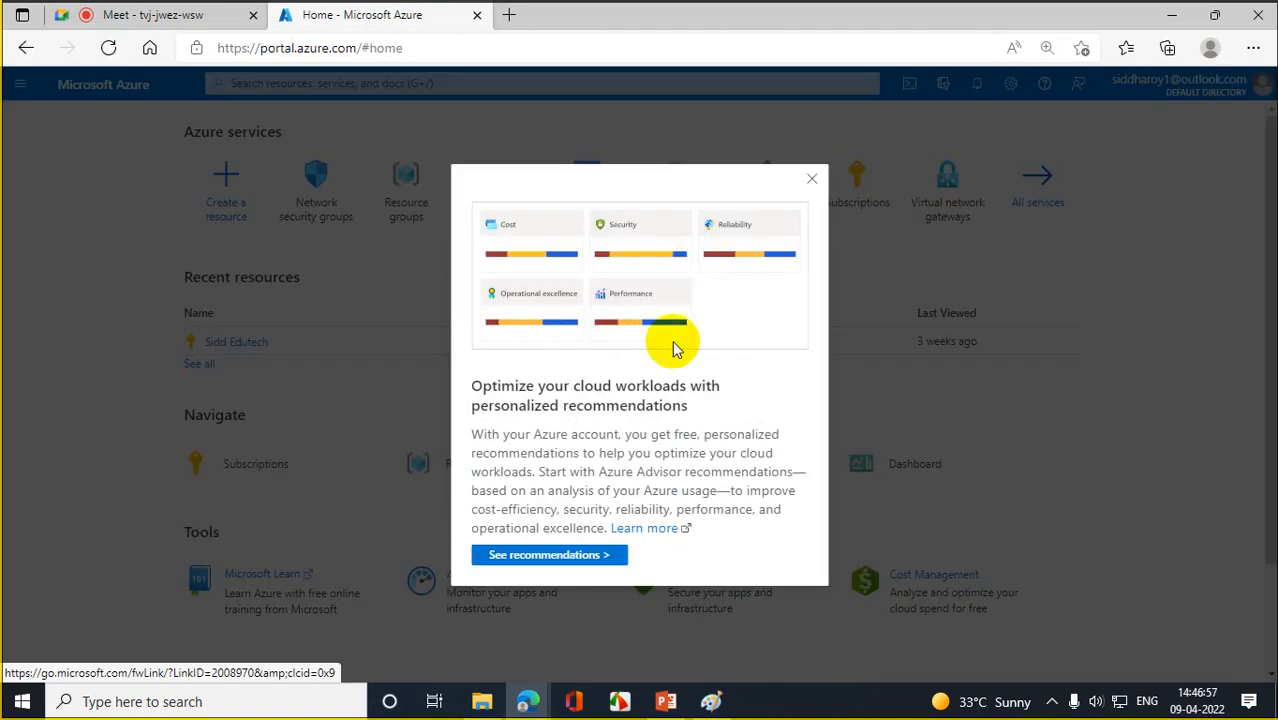
- Dismiss the recommendations pop-up and open Resource groups from the Azure home page
left_click(811, 179)
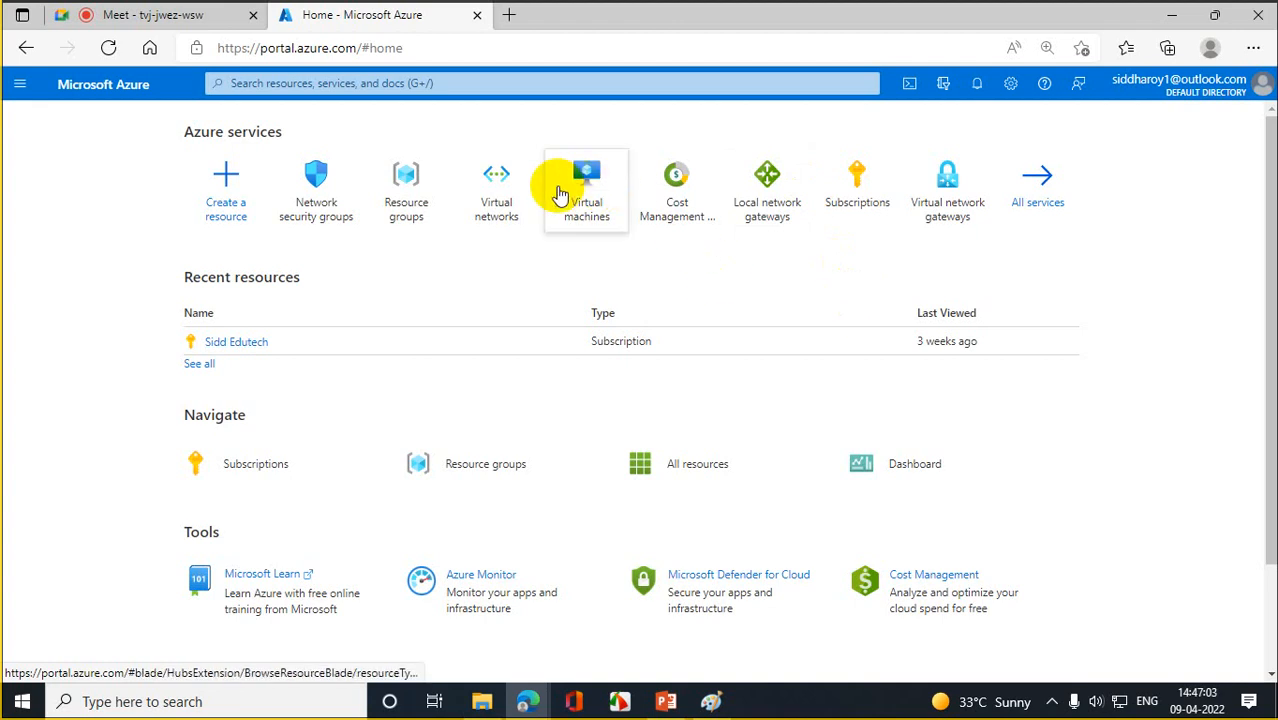
mouse_move(512, 200)
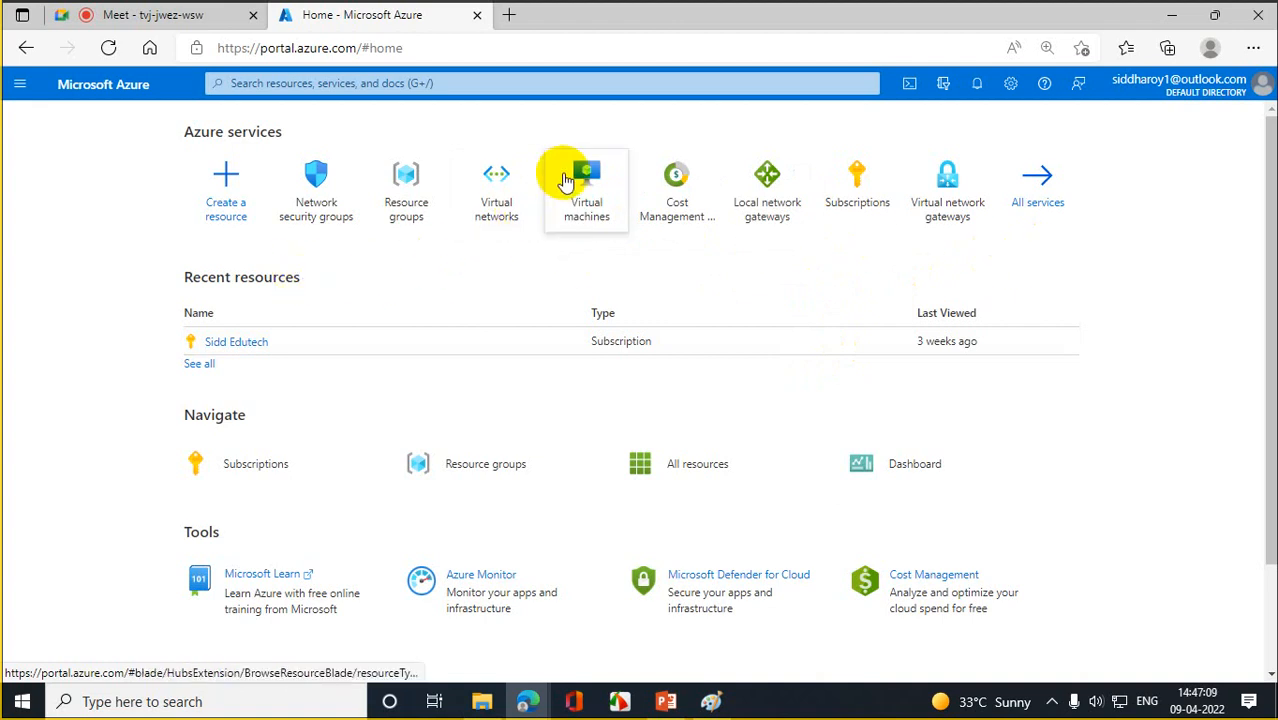
mouse_move(566, 179)
left_click(392, 199)
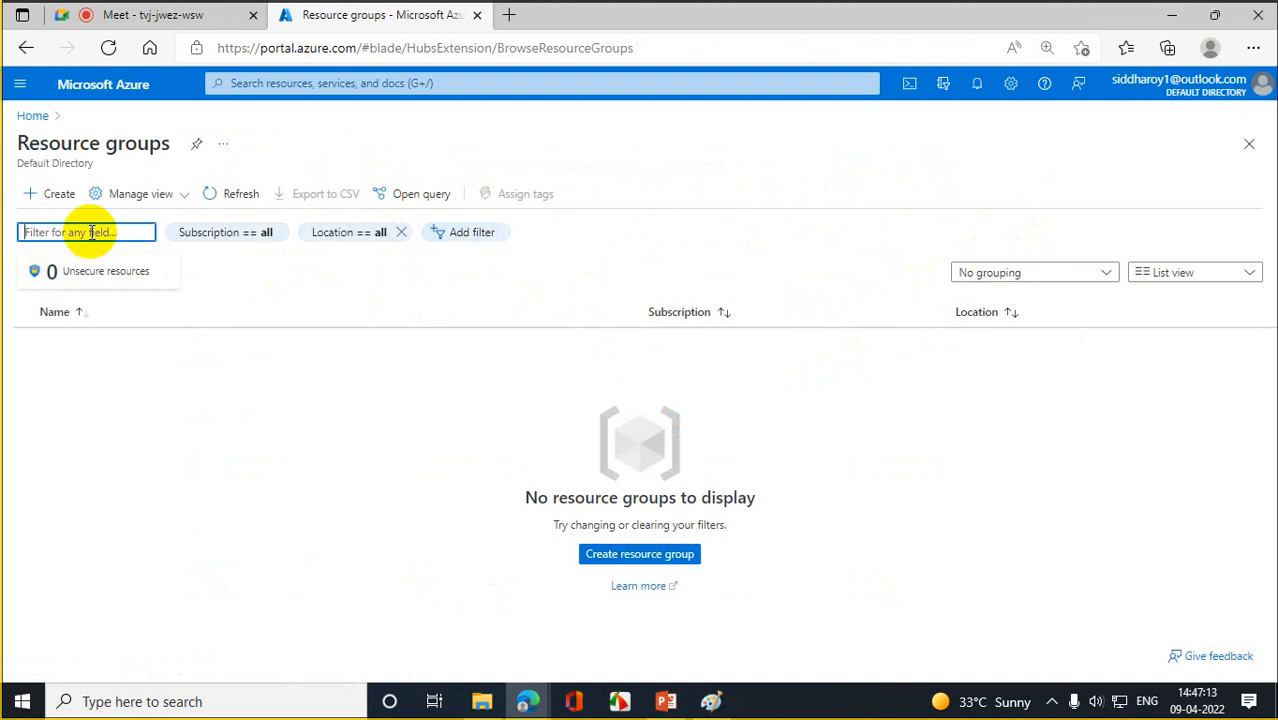
- Create a resource group named RG1 in East US through Review + create
left_click(55, 197)
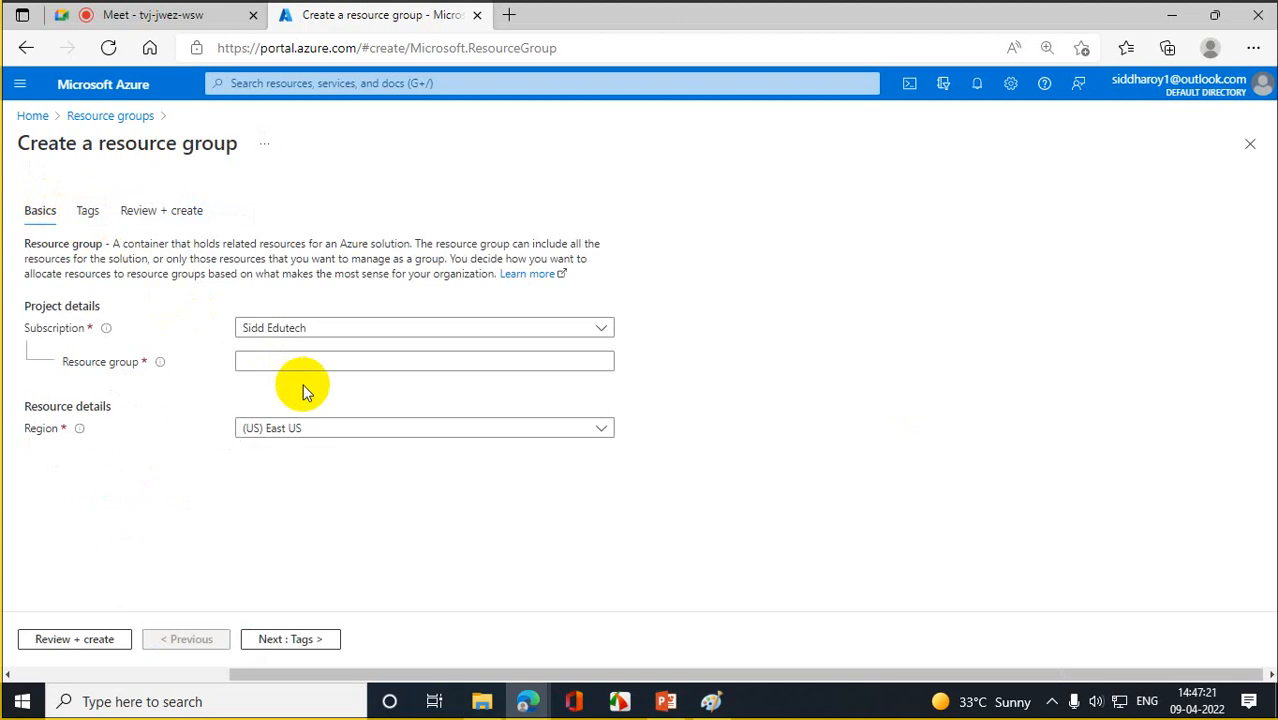
left_click(289, 360)
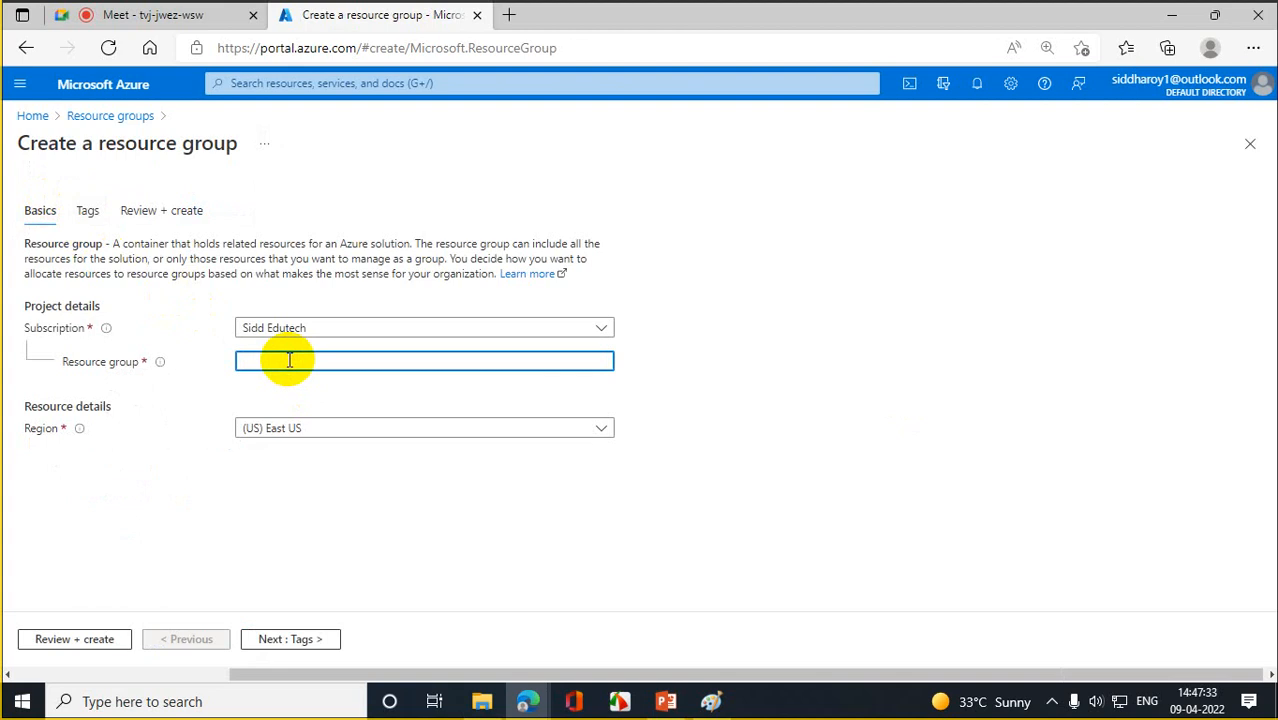
type("A")
key("BackSpace")
type("RG1")
left_click(84, 642)
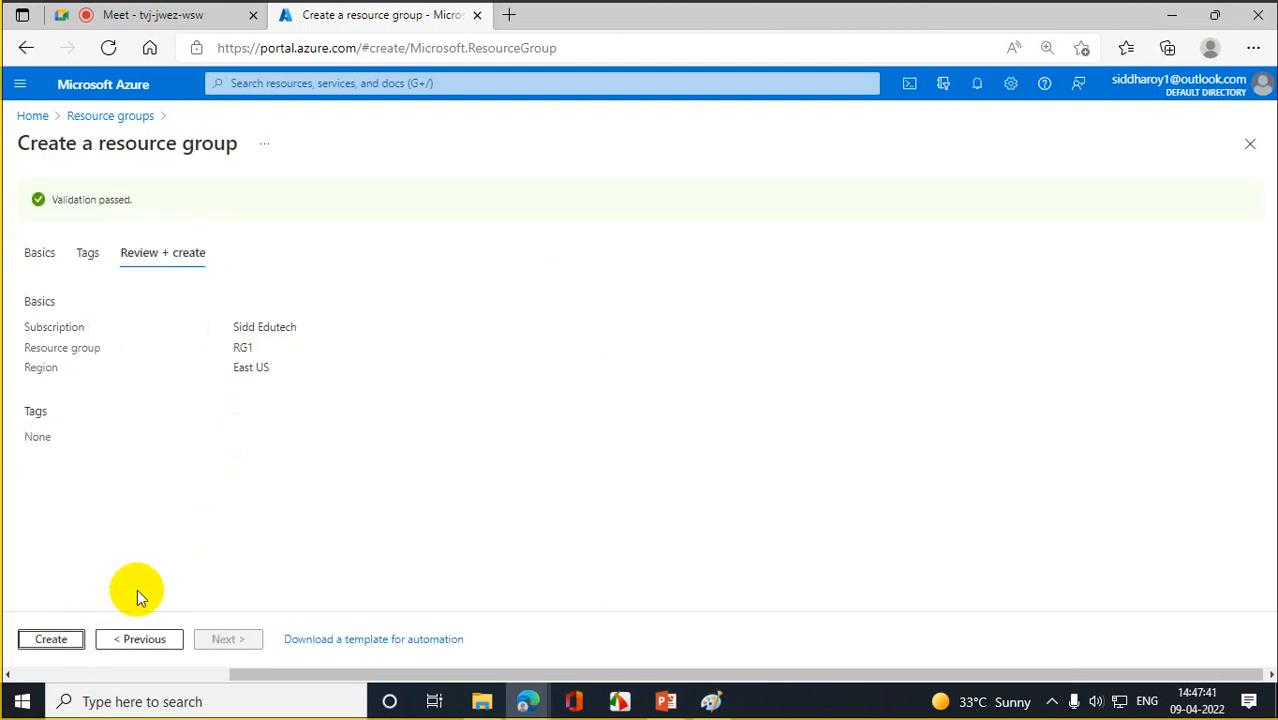
left_click(62, 641)
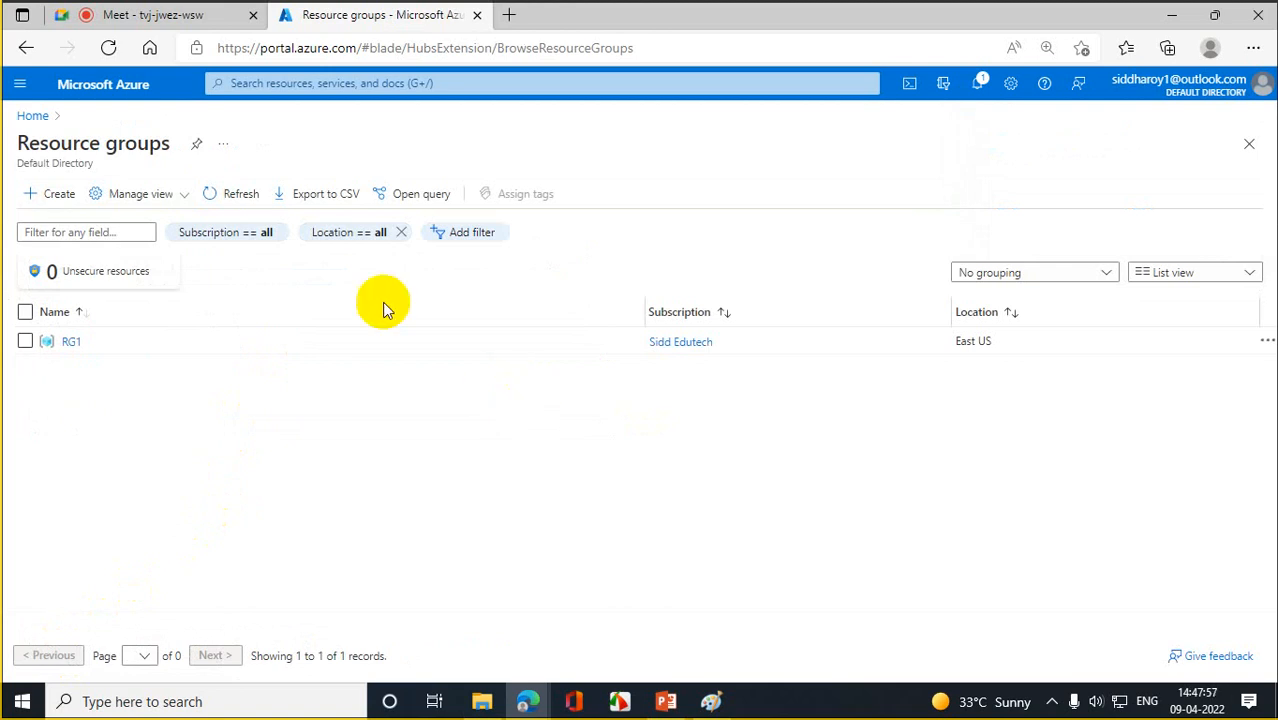
- Navigate back to Home and open the Virtual machines page
left_click(33, 116)
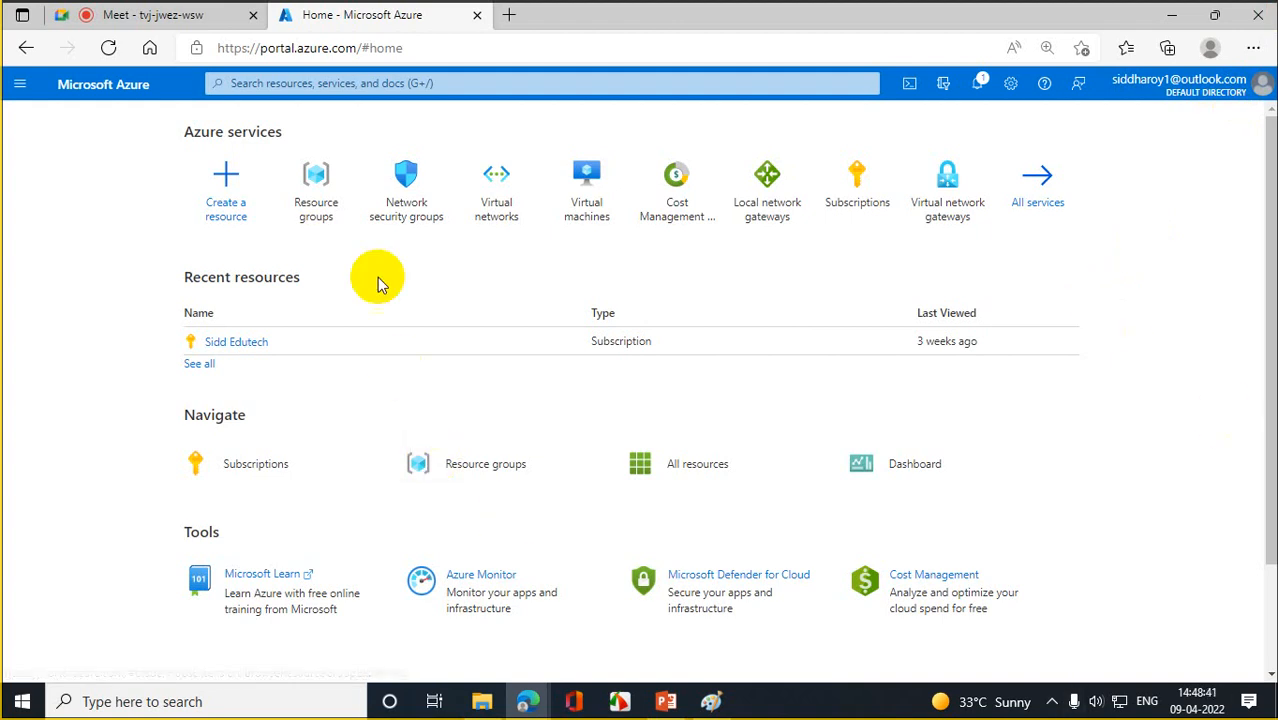
left_click(342, 202)
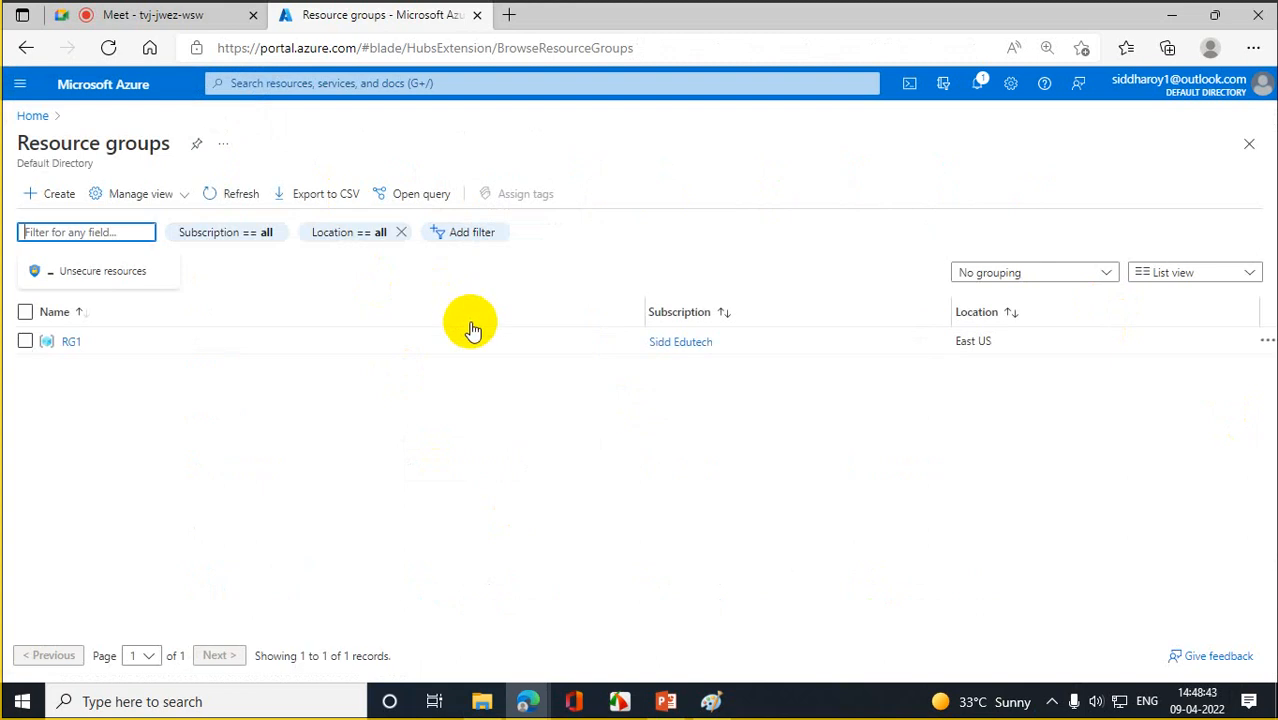
left_click(32, 115)
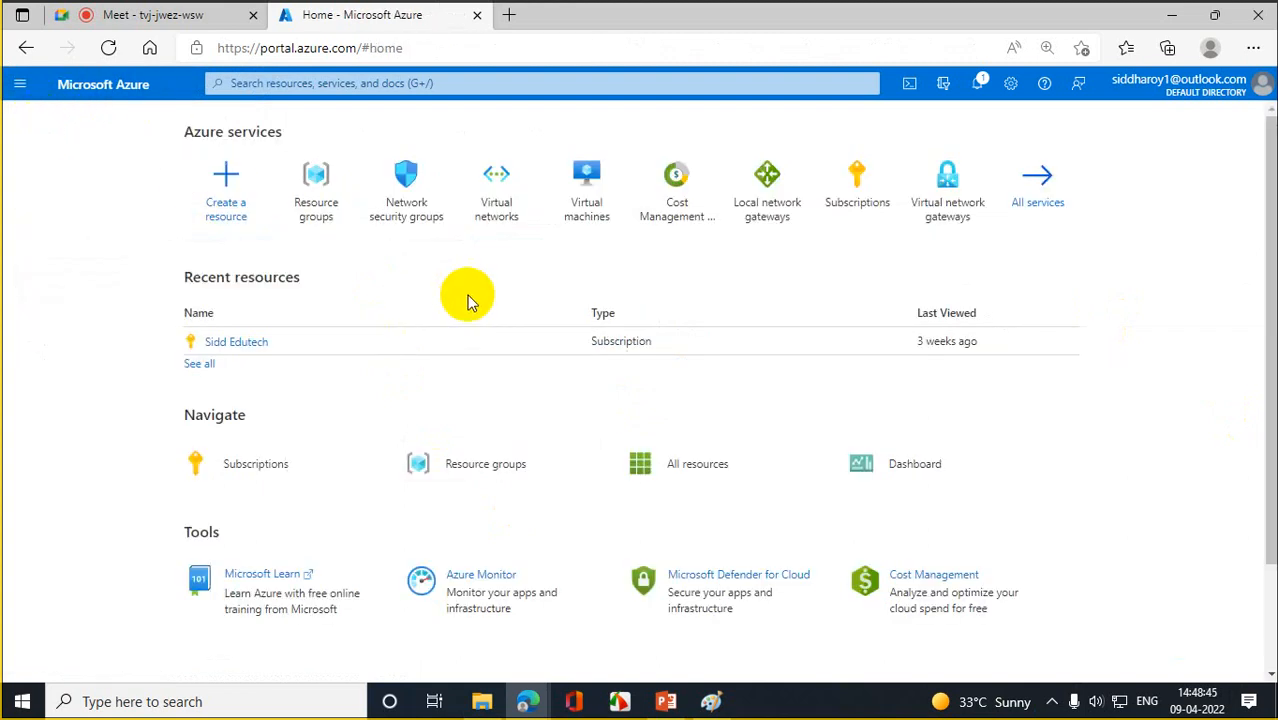
left_click(566, 186)
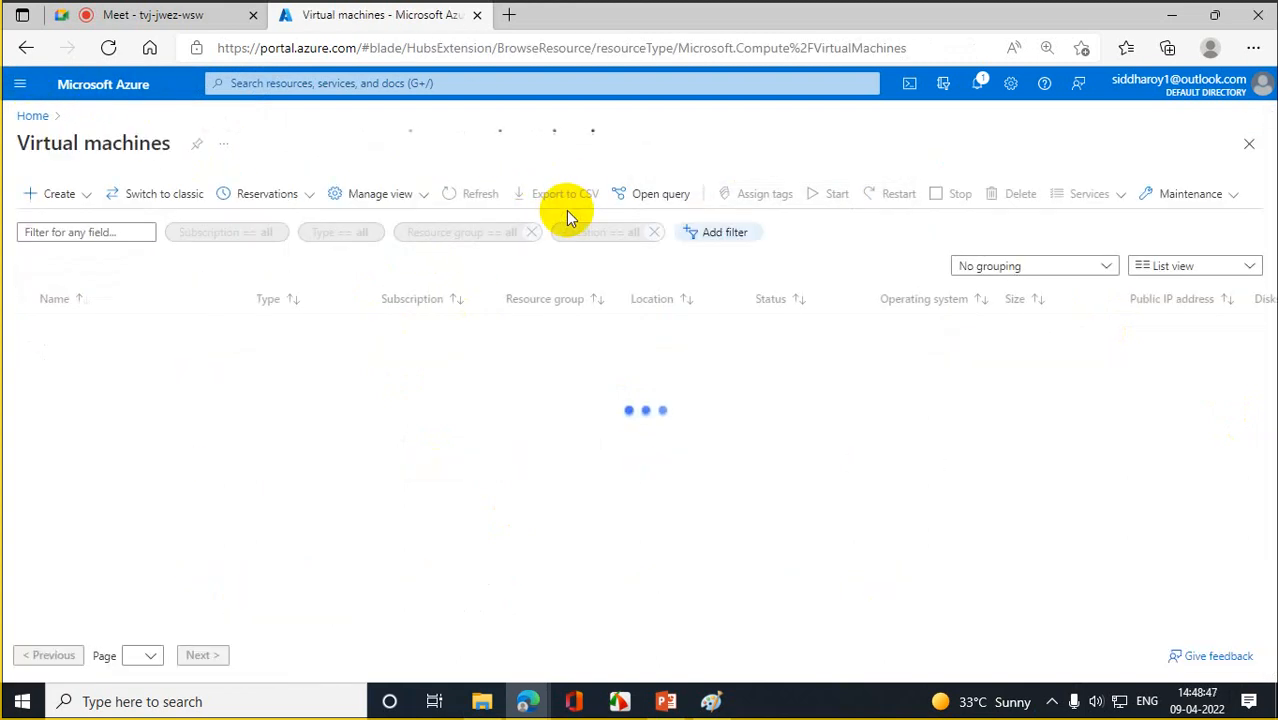
- Start a new Azure virtual machine in resource group RG1, named WEBSERVER
left_click(55, 193)
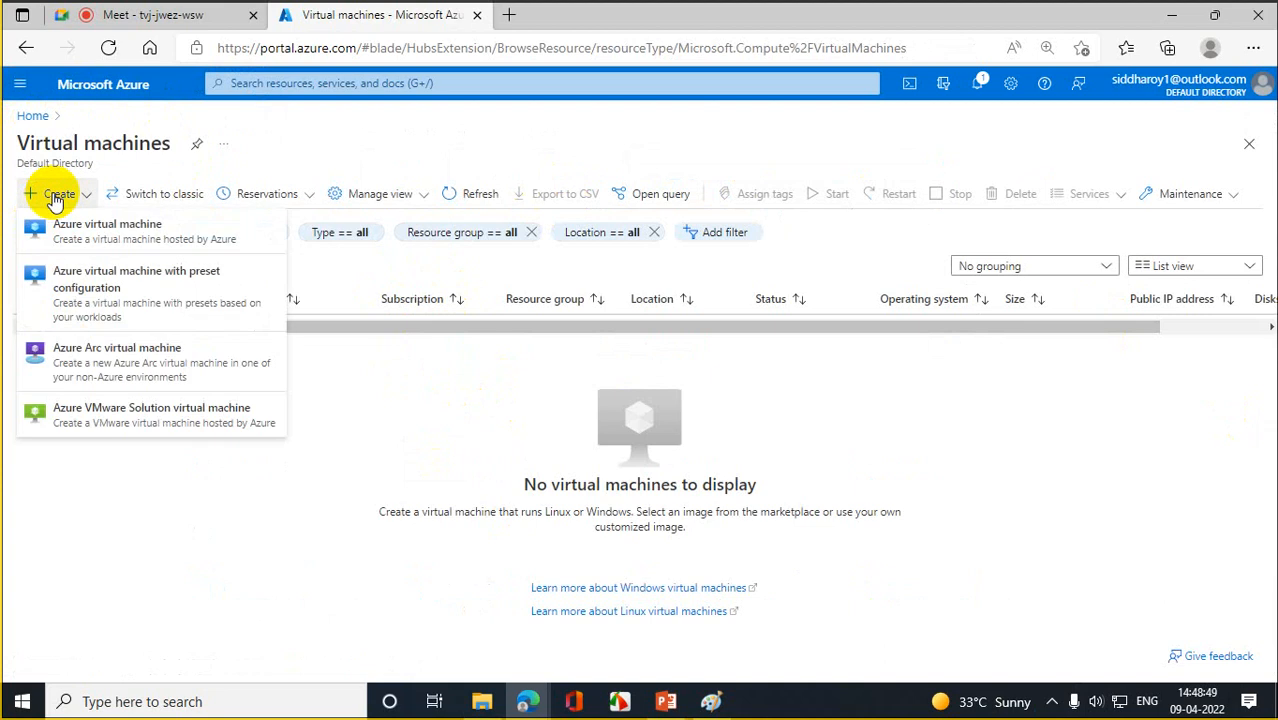
left_click(70, 252)
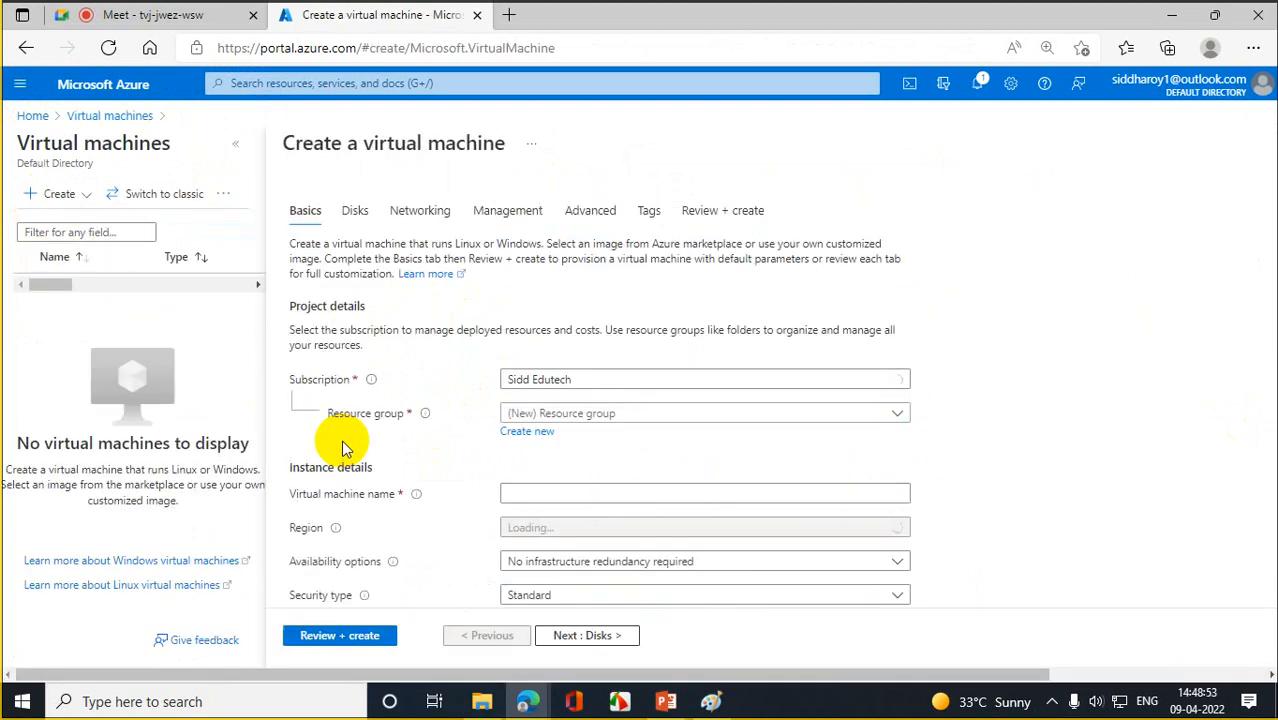
left_click(590, 413)
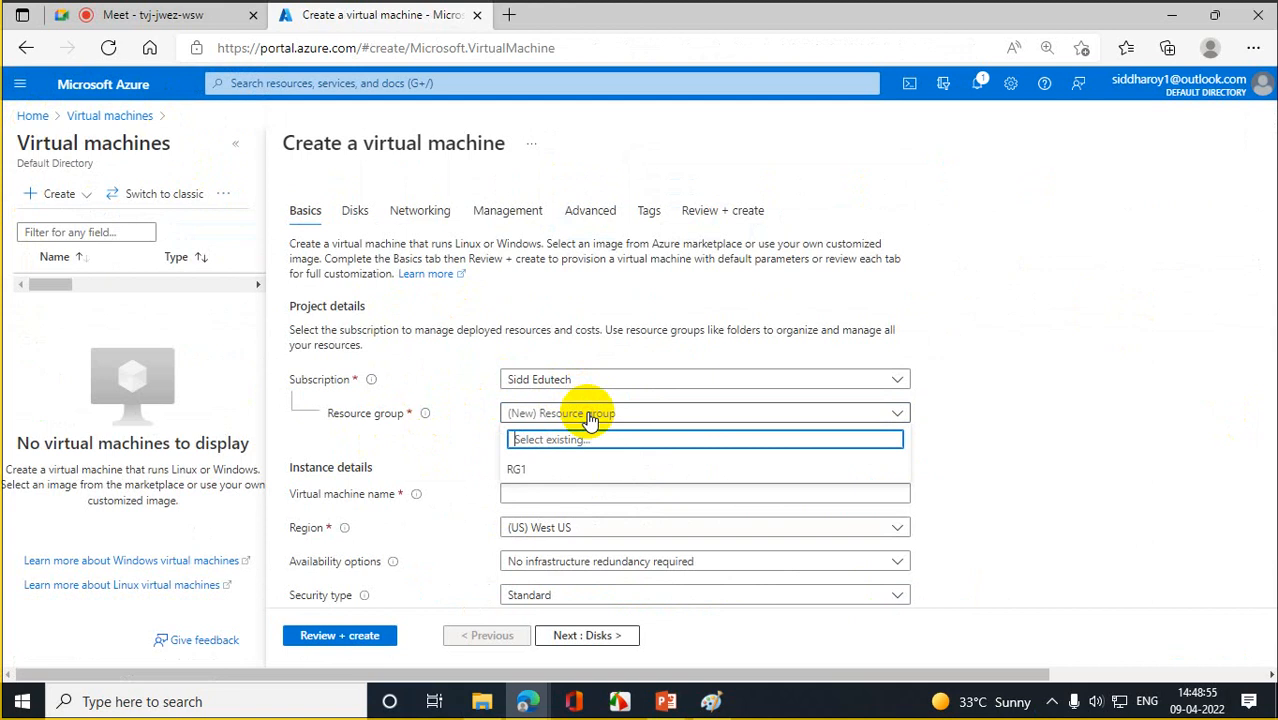
left_click(520, 469)
left_click(510, 491)
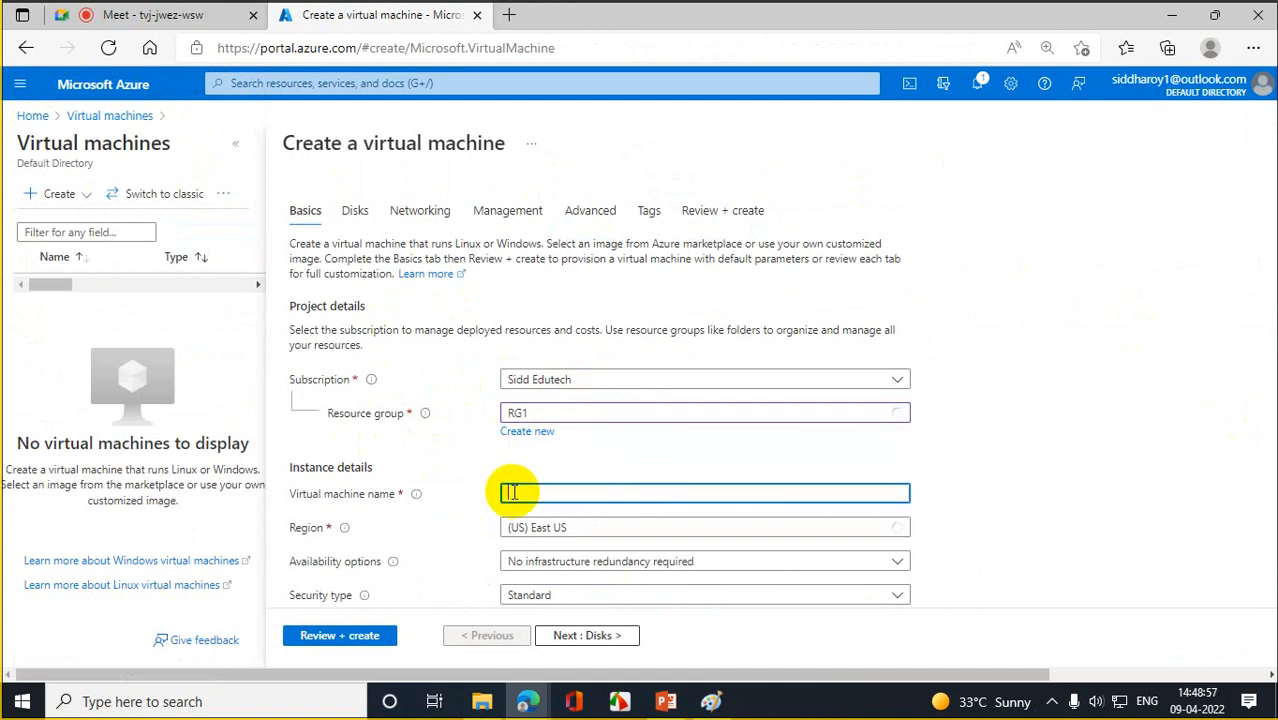
type("v")
type("EBSERV")
type("ER")
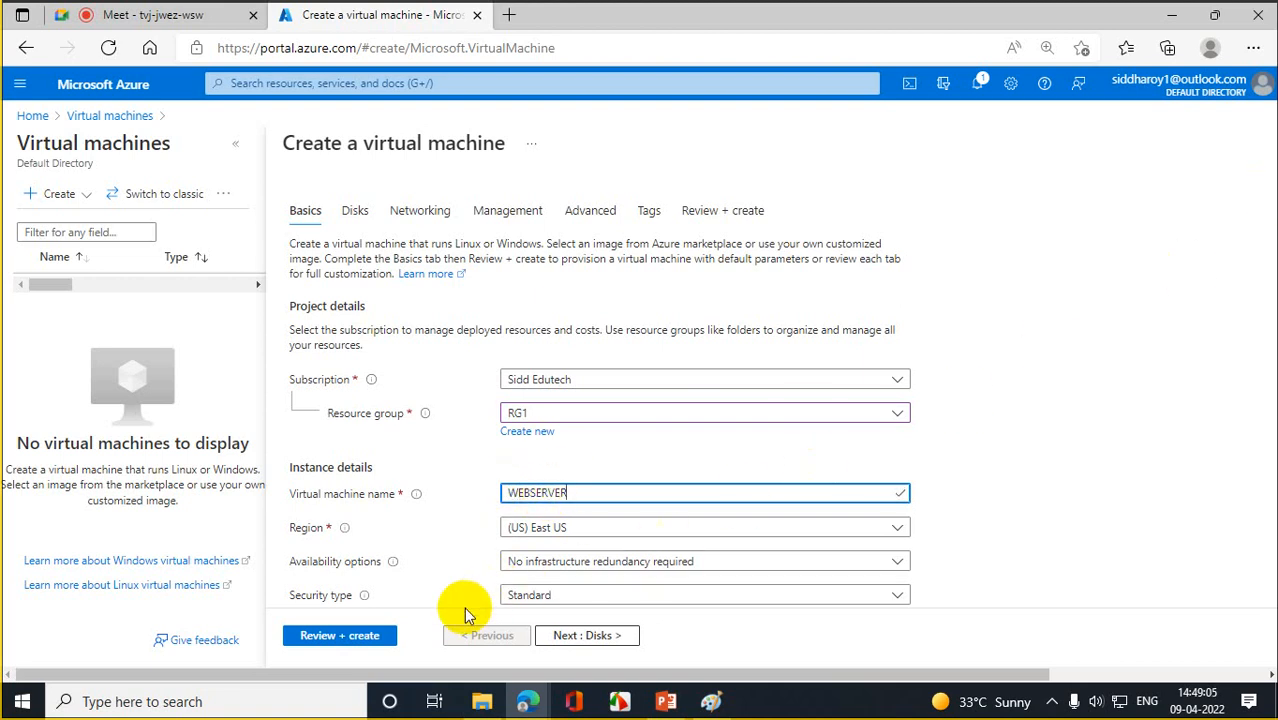
- Choose Windows Server 2012 Datacenter - Gen1 as the image, keeping size Standard_D2s_v3 (2 vcpus, 8 GiB)
left_click(1135, 397)
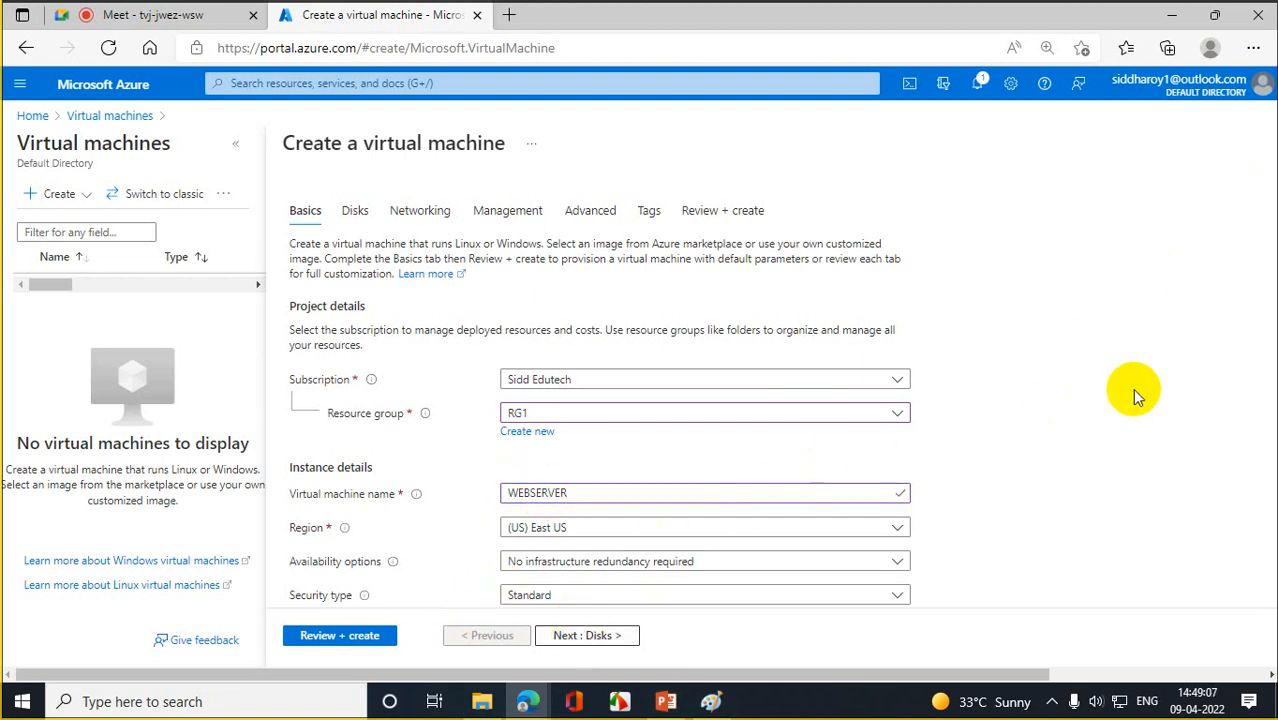
scroll(1140, 396, "down", 3)
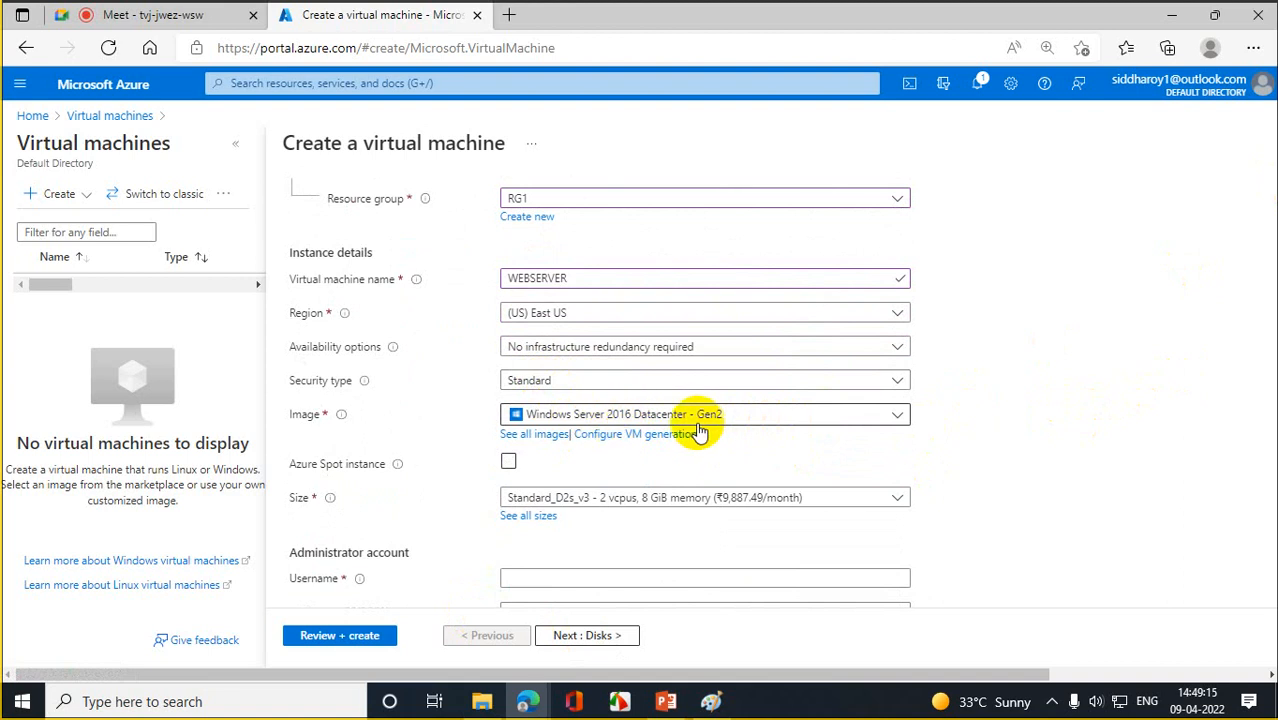
left_click(898, 419)
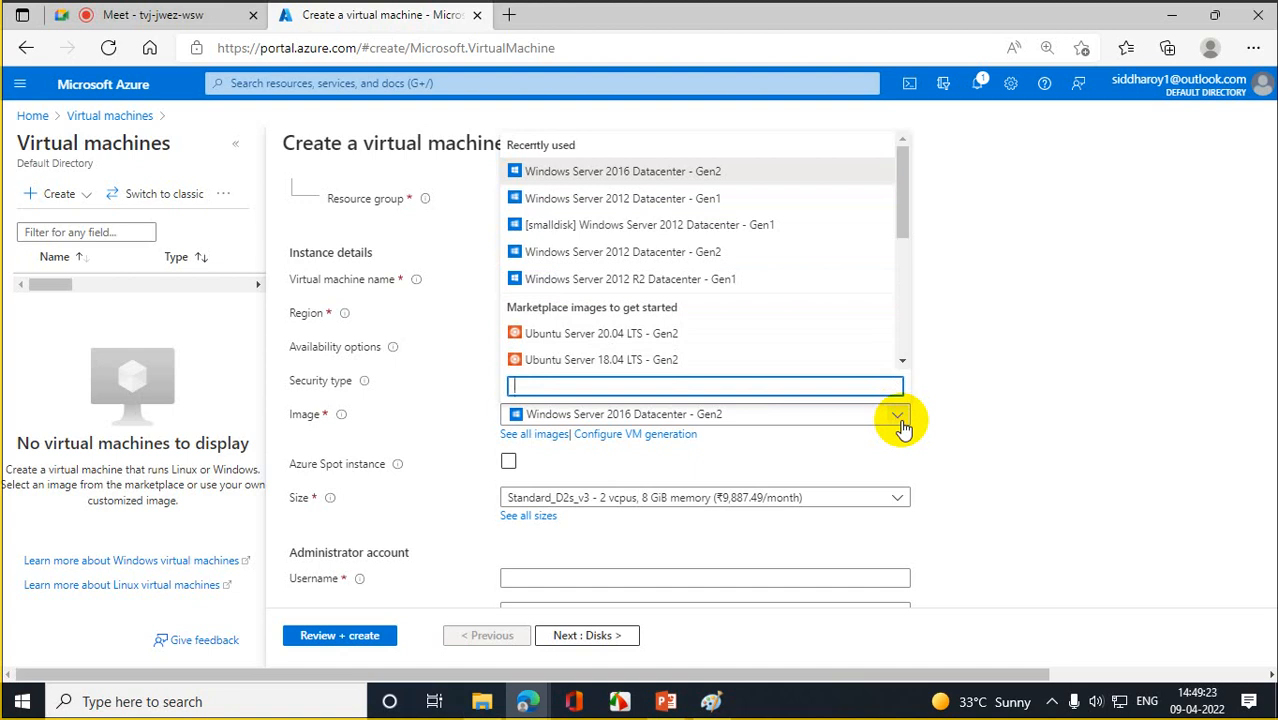
left_click(643, 201)
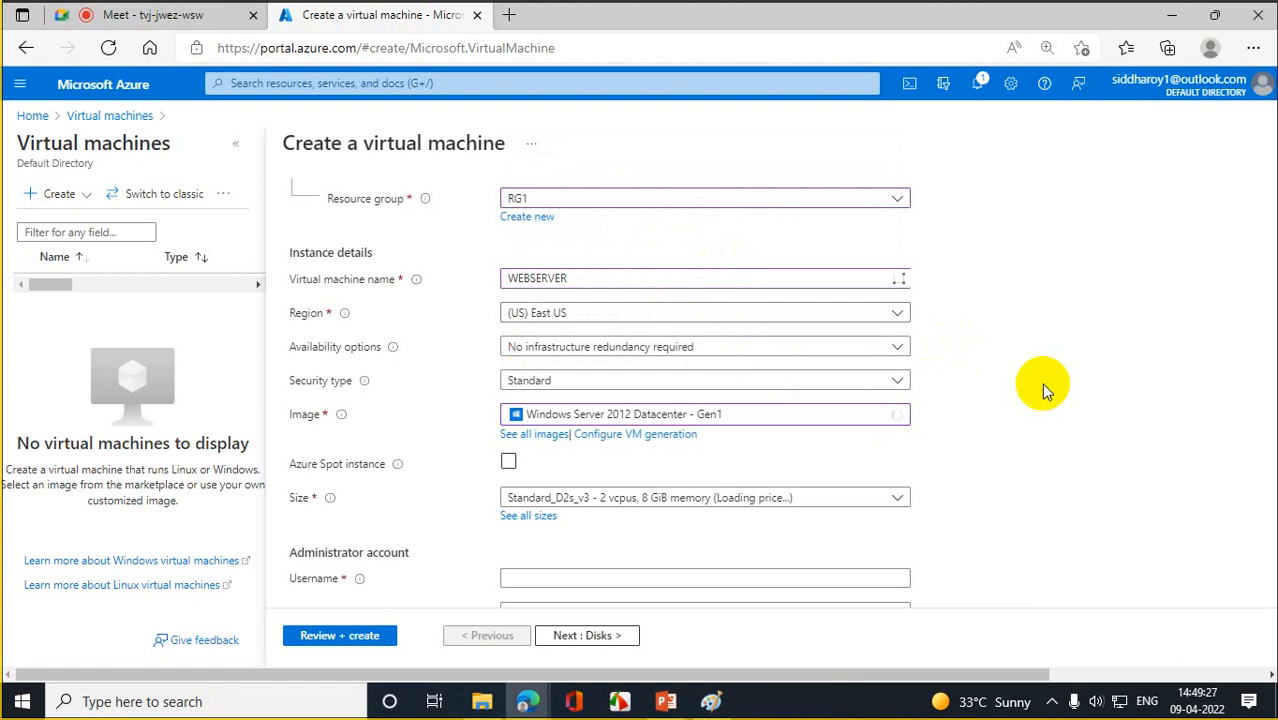
scroll(1041, 383, "down", 2)
scroll(1041, 383, "down", 2)
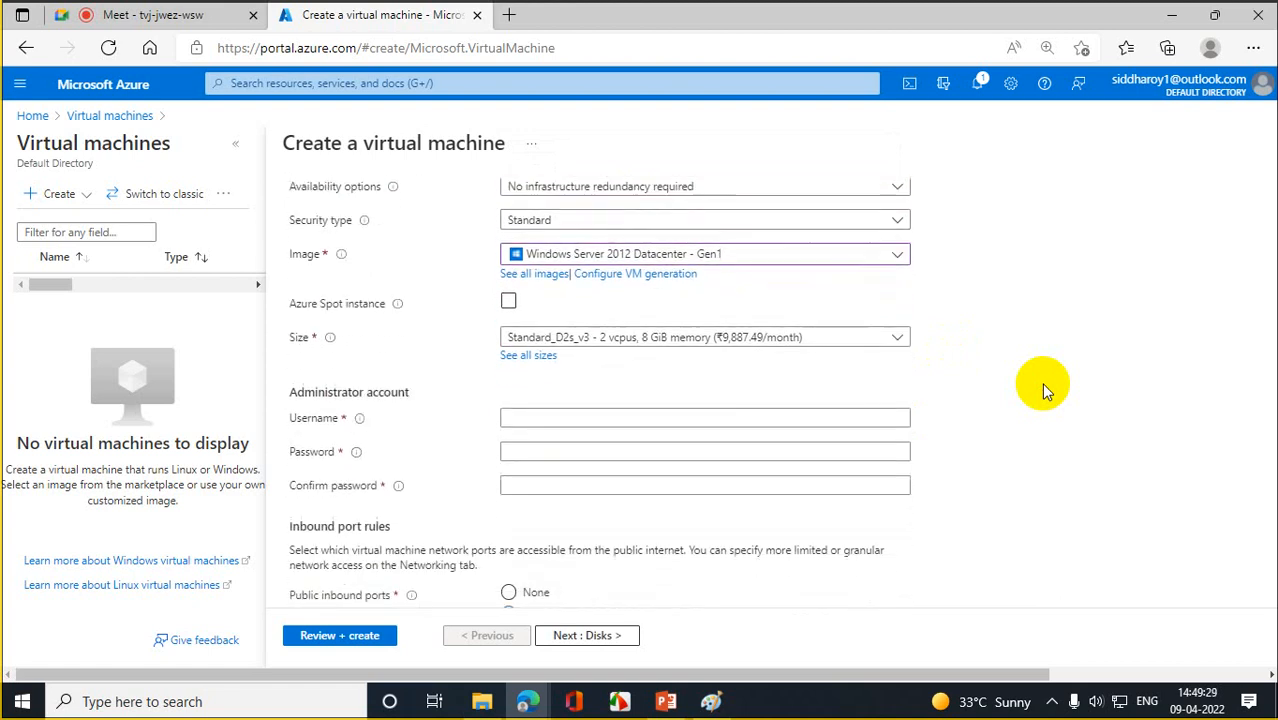
left_click(517, 365)
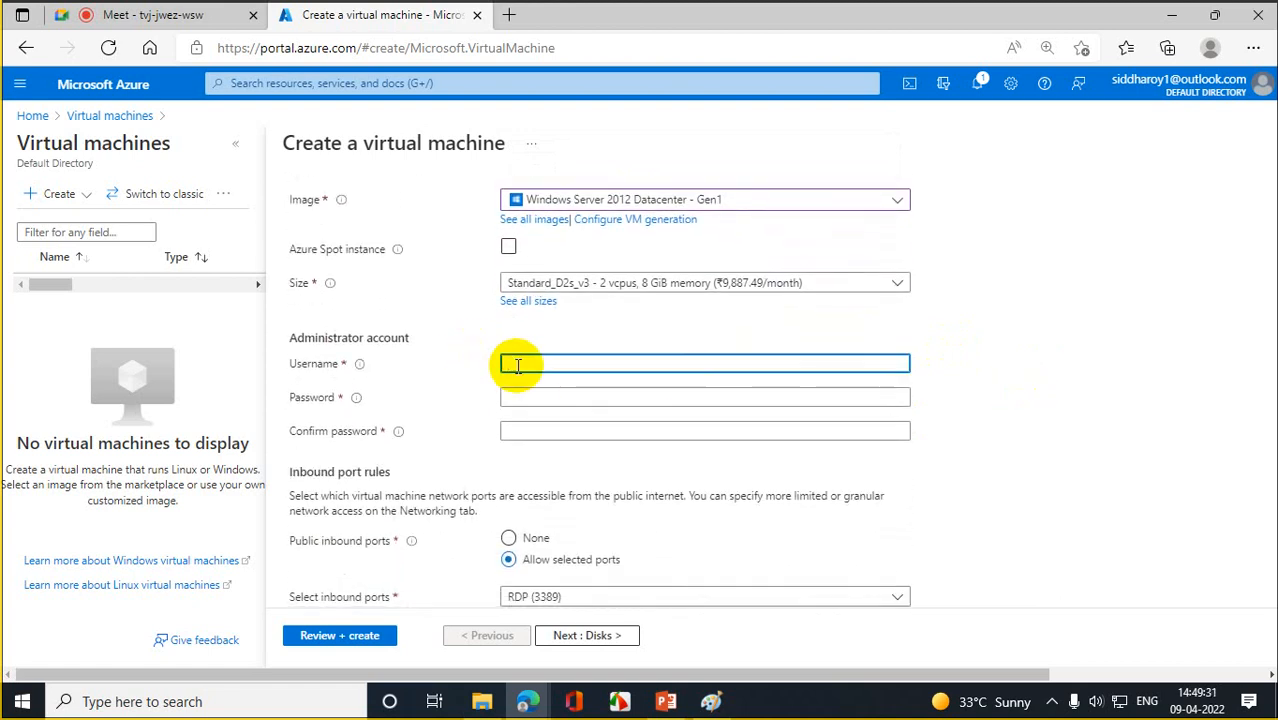
- Enter the administrator username and password, then confirm the password
type("rootadmin")
key("Tab")
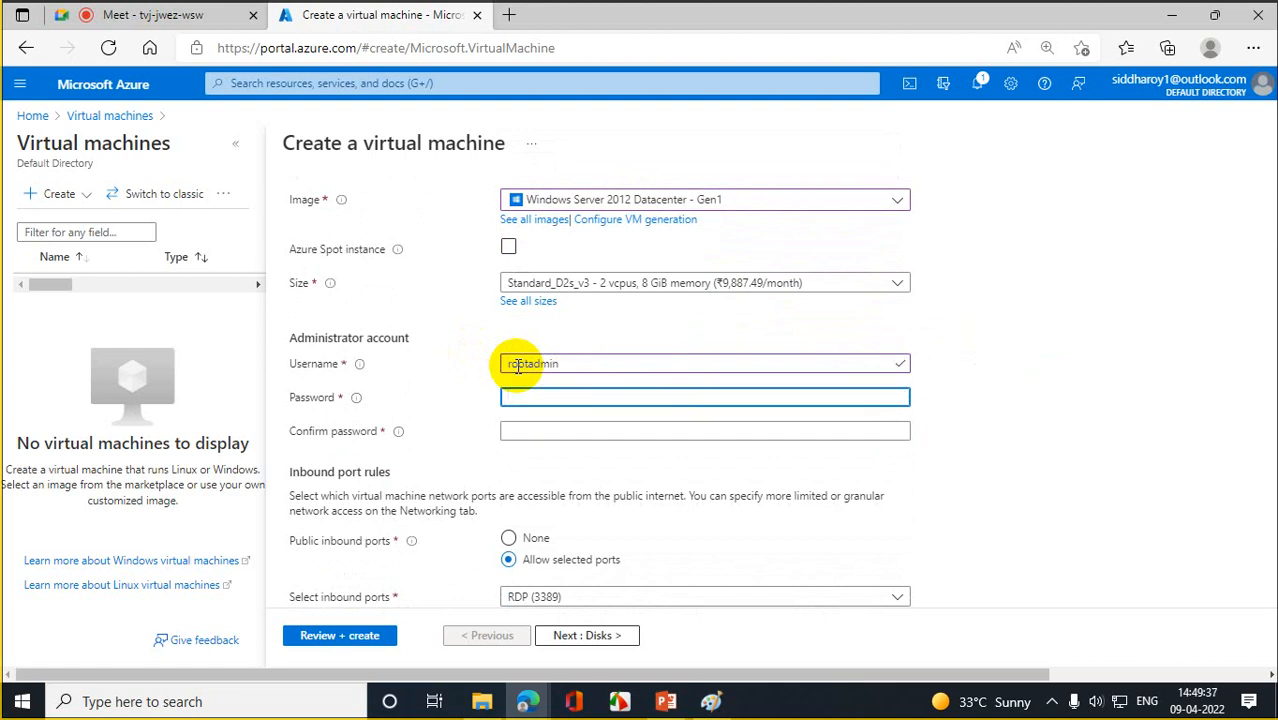
type("************")
left_click(887, 400)
left_click(583, 430)
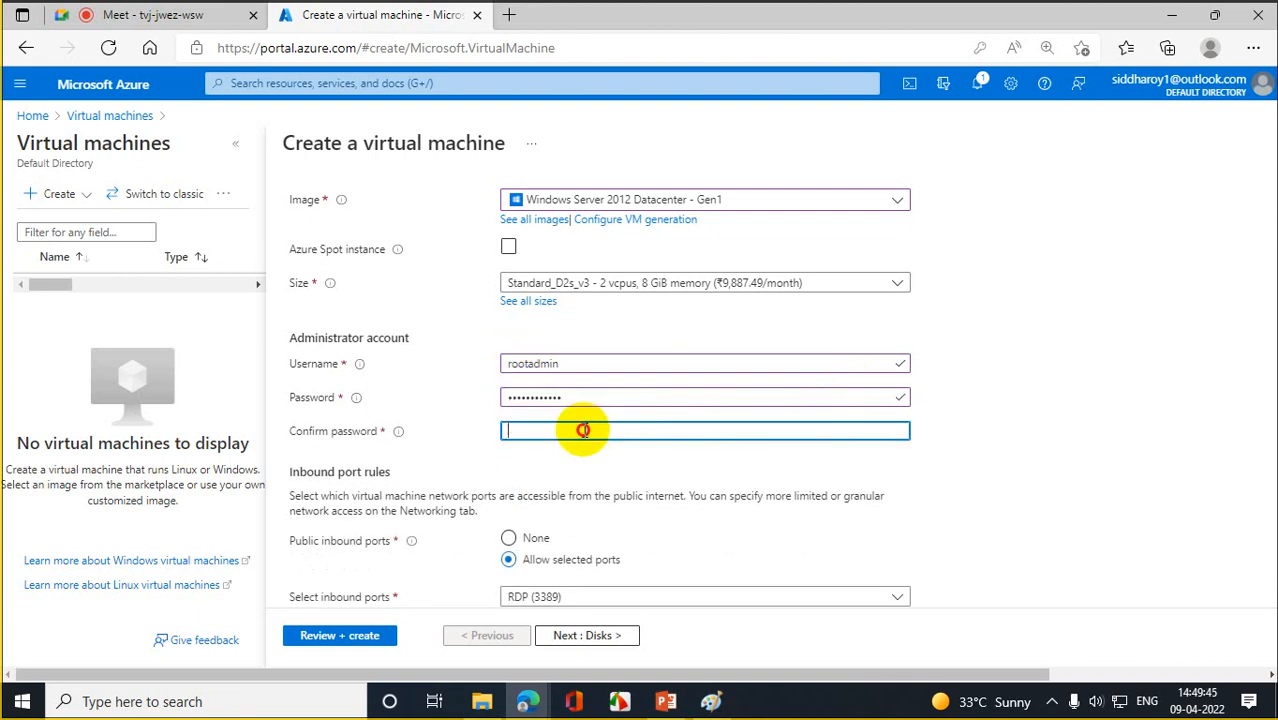
type("Azure@1234")
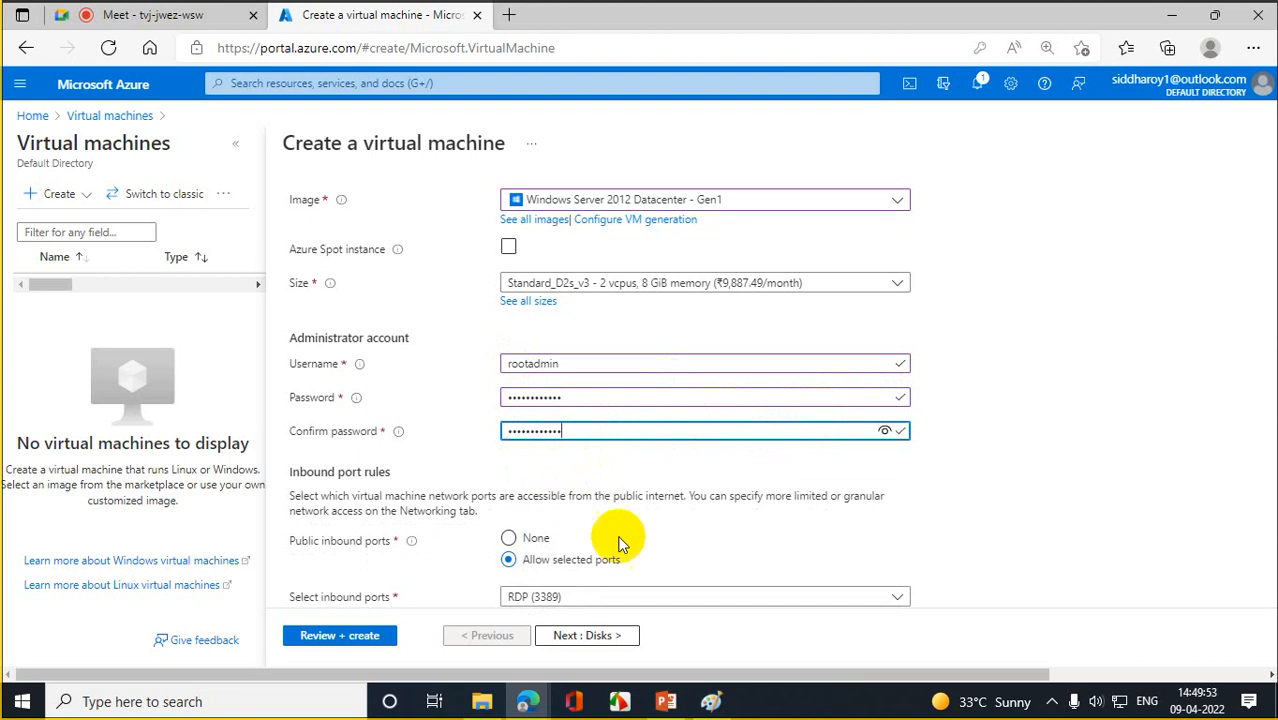
left_click(1059, 511)
scroll(1054, 503, "down", 2)
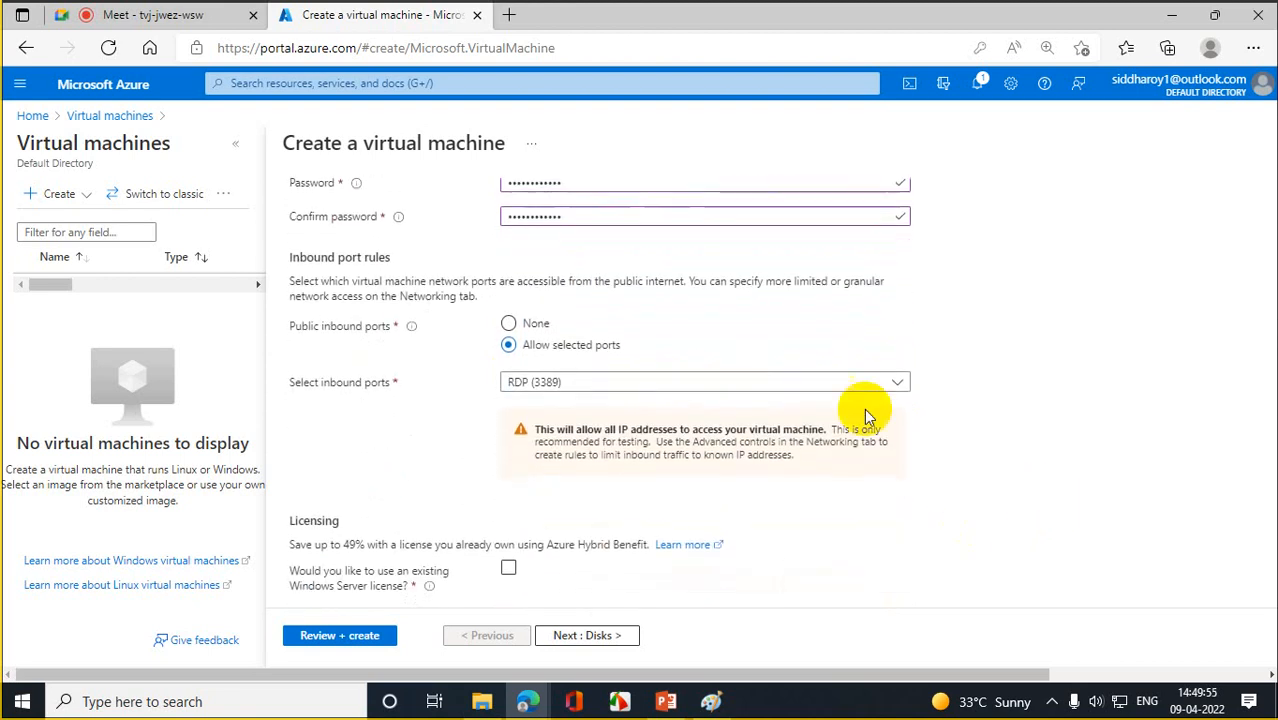
- Allow HTTP (80) and HTTPS (443) inbound ports alongside RDP (3389)
left_click(893, 390)
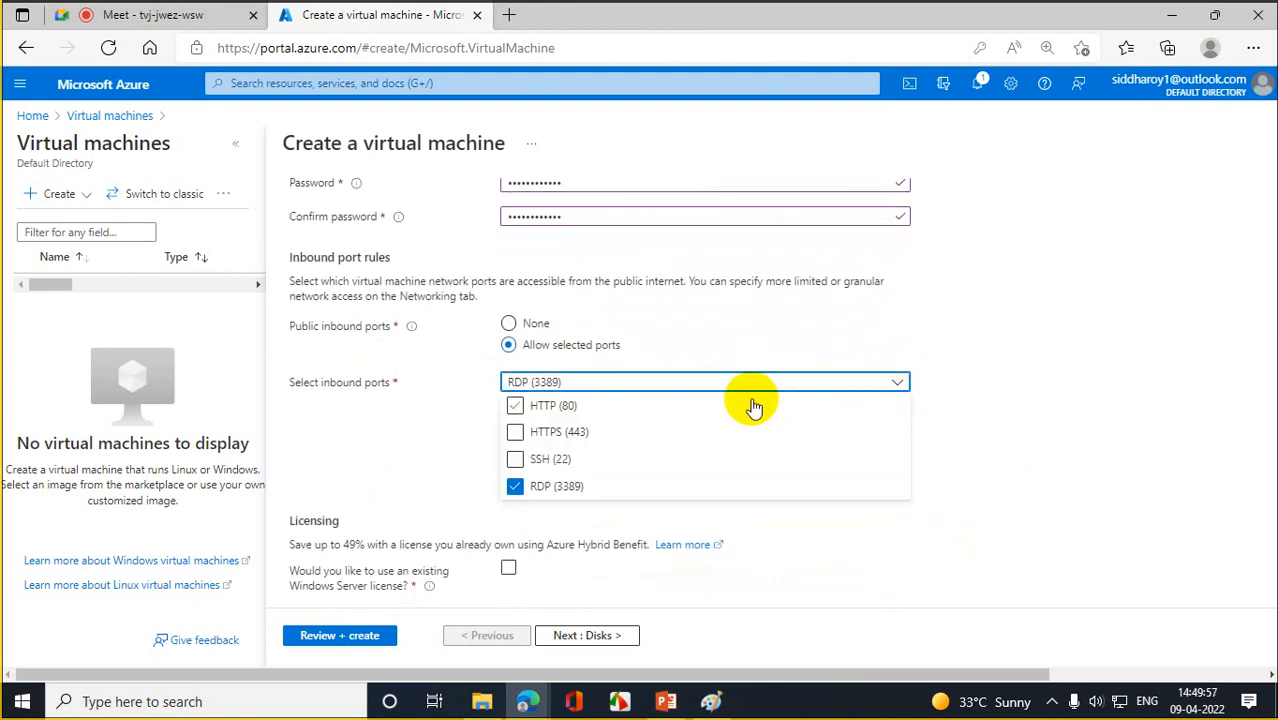
left_click(515, 407)
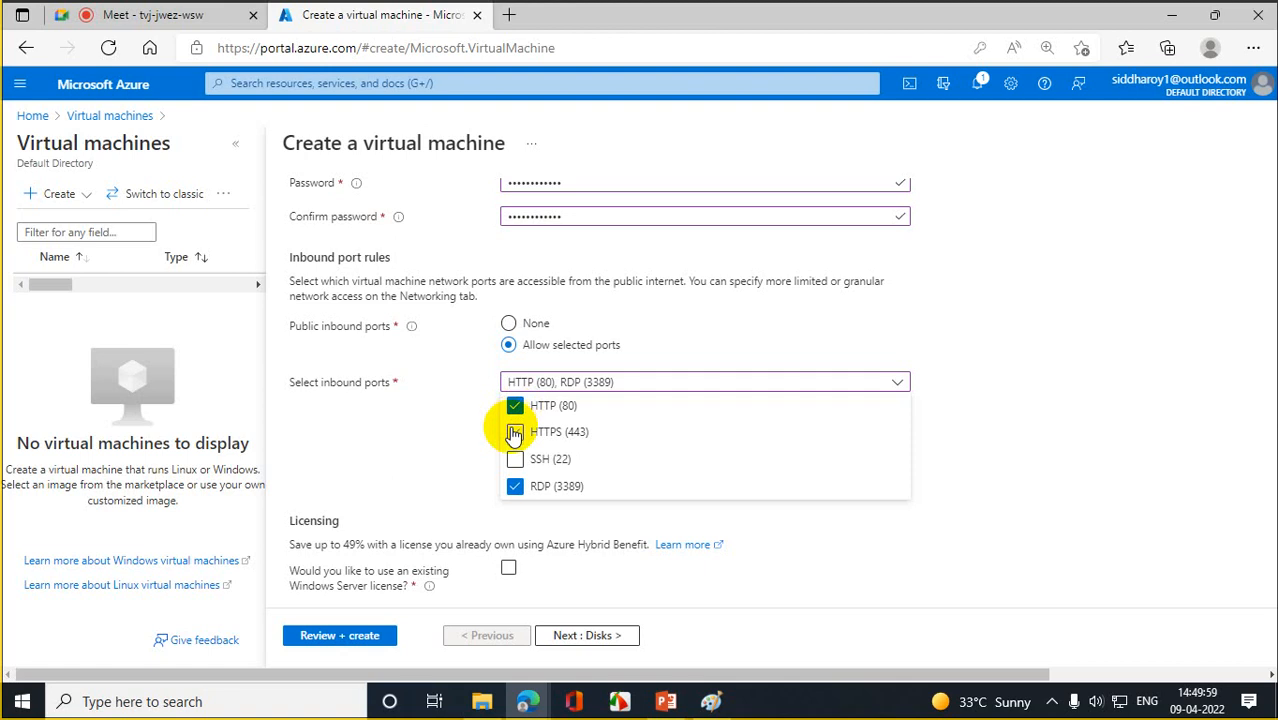
left_click(514, 435)
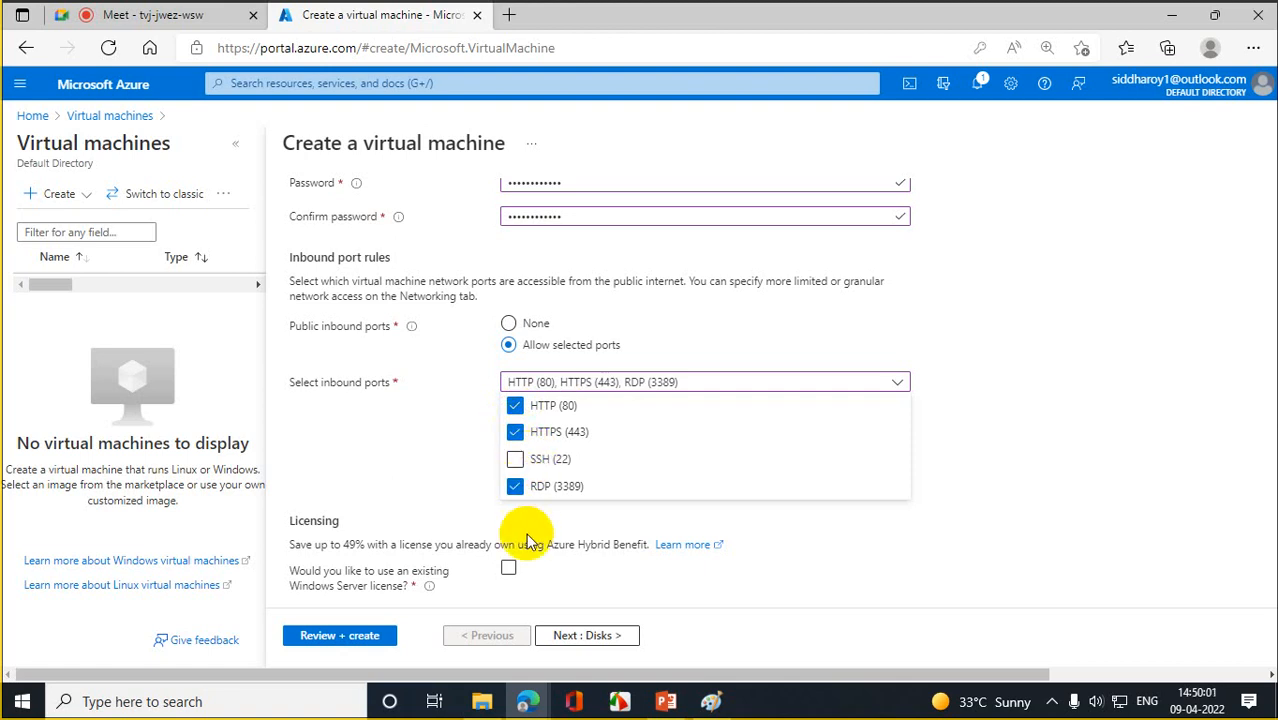
left_click(779, 582)
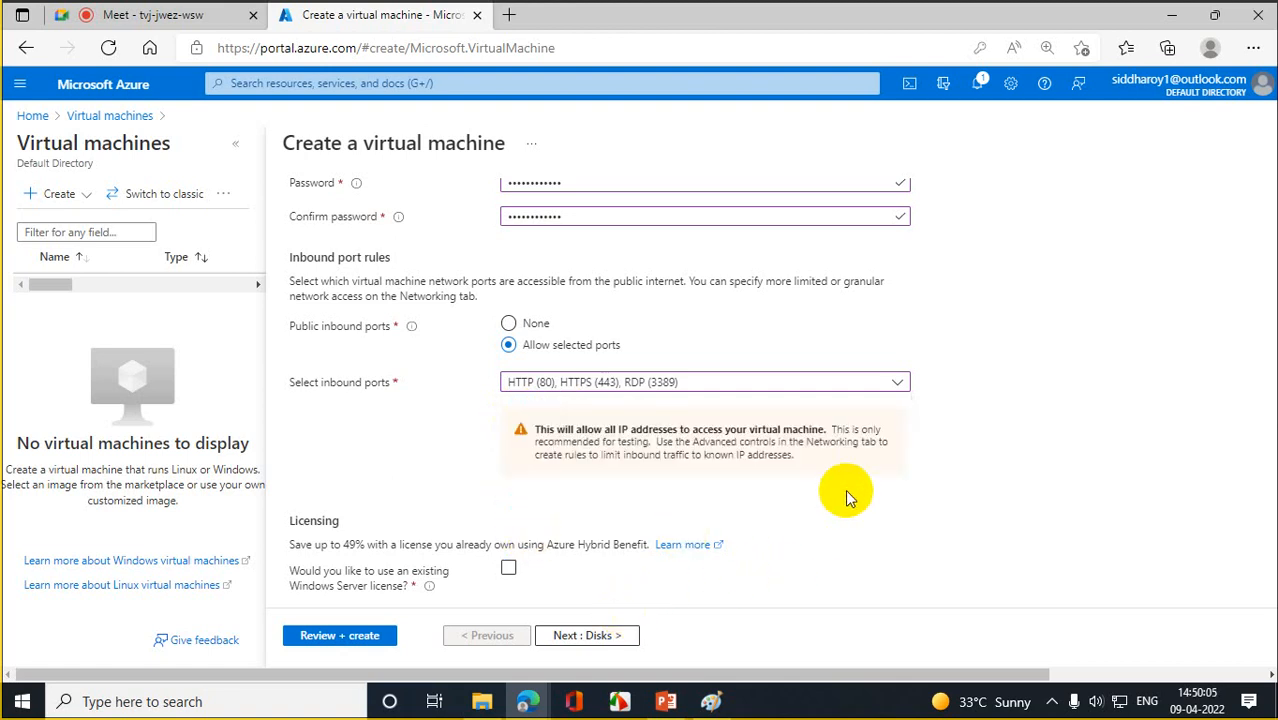
scroll(845, 489, "down", 1)
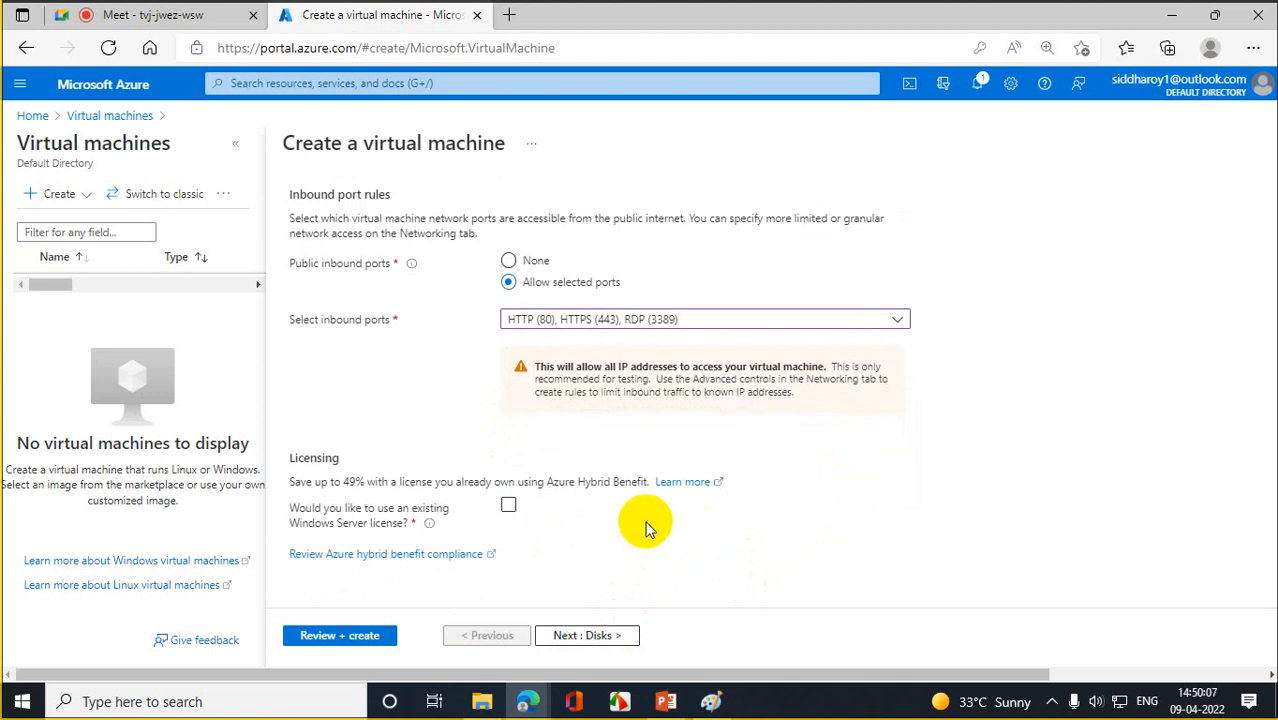
- Pass Disks, decline the browser's password prompt, set NIC network security group to None, then go to Management
left_click(597, 637)
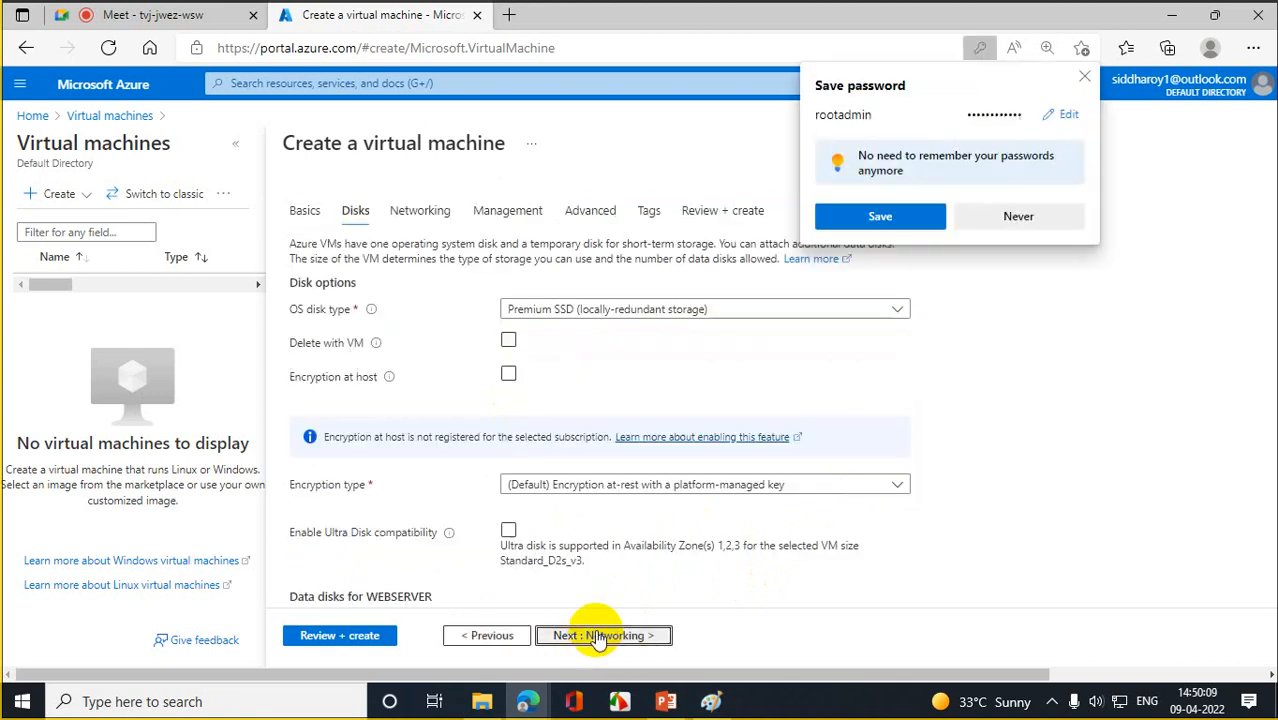
left_click(1058, 226)
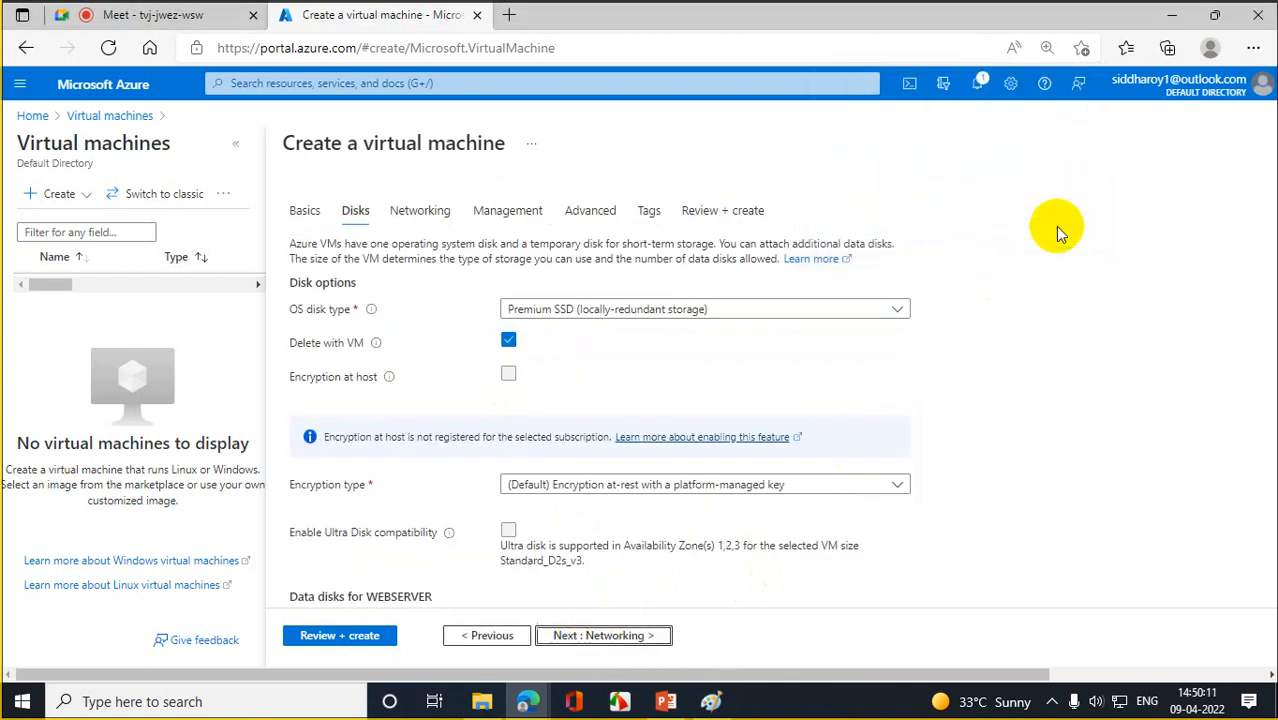
left_click(628, 640)
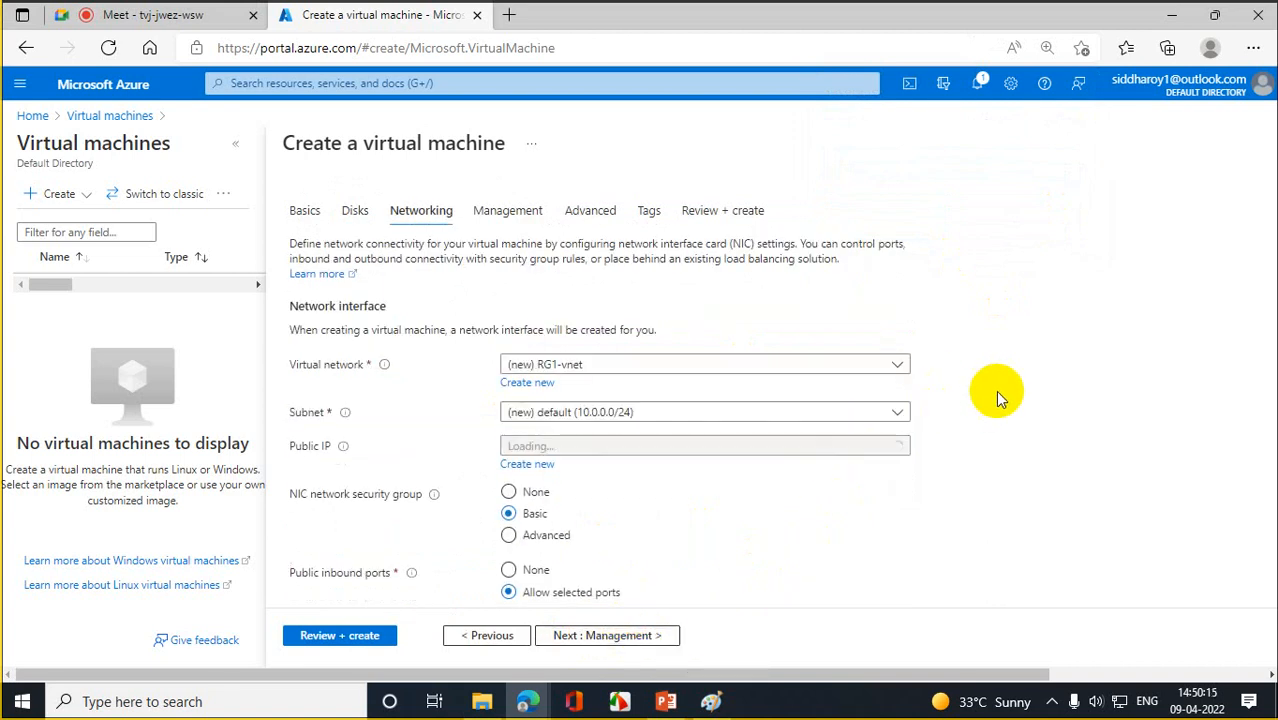
scroll(995, 390, "down", 3)
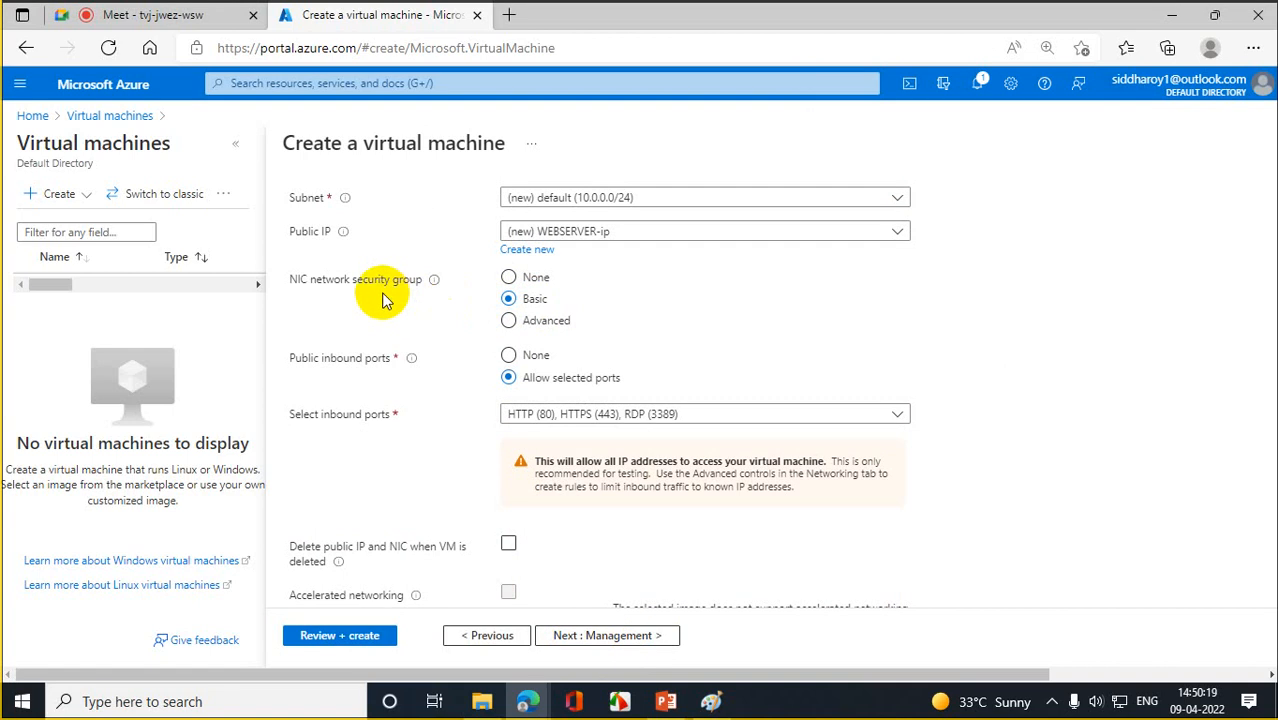
left_click(508, 277)
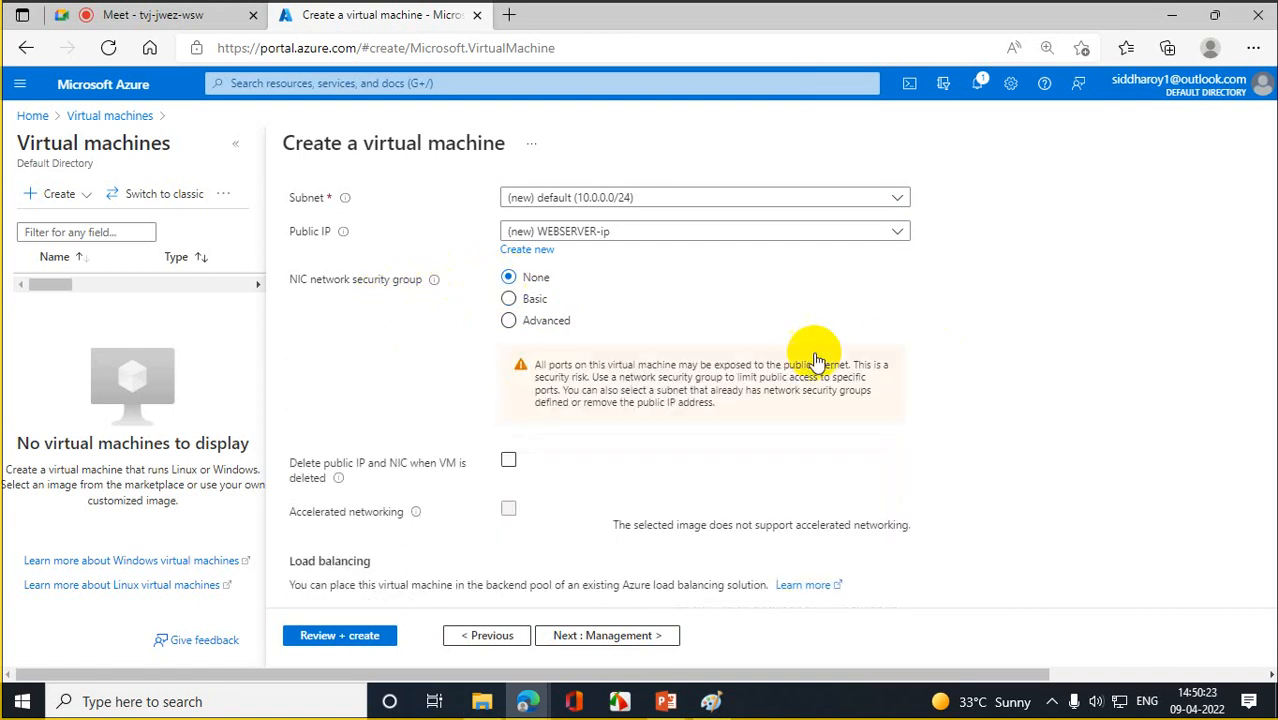
scroll(1055, 386, "down", 1)
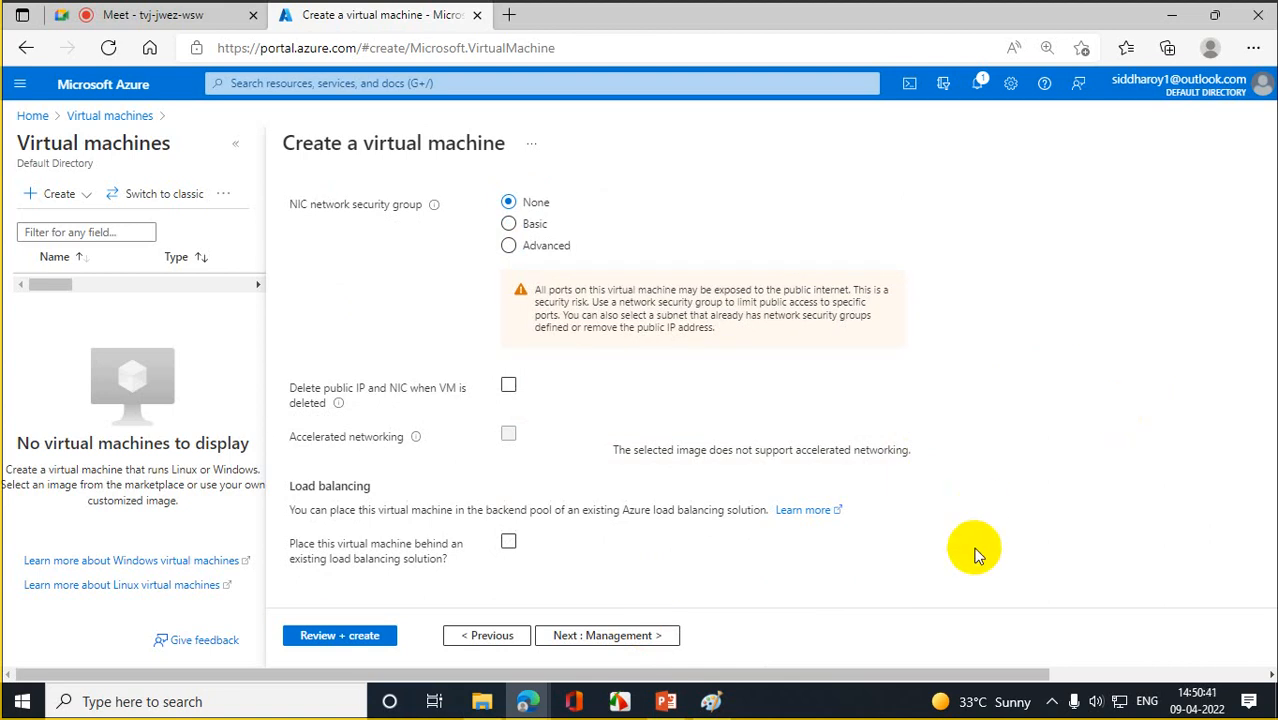
left_click(604, 641)
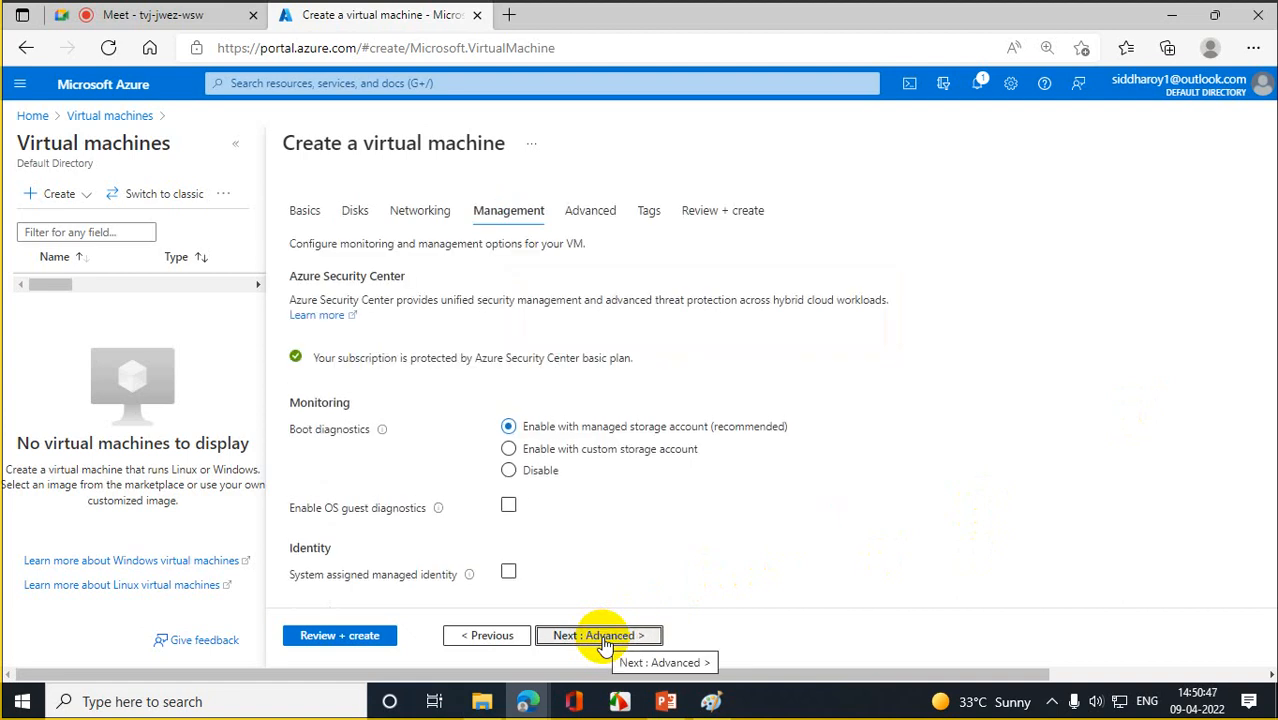
- Advance through Advanced and Tags to Review + create, where validation passes
left_click(604, 641)
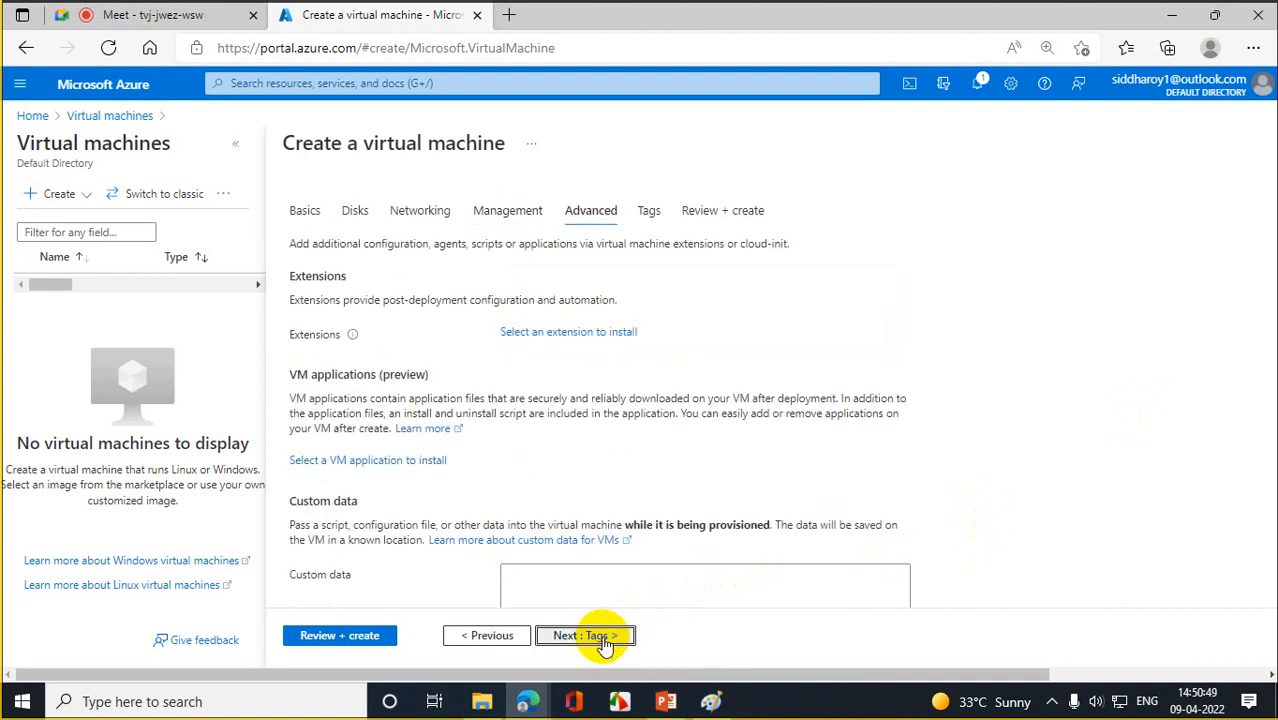
left_click(604, 641)
left_click(604, 641)
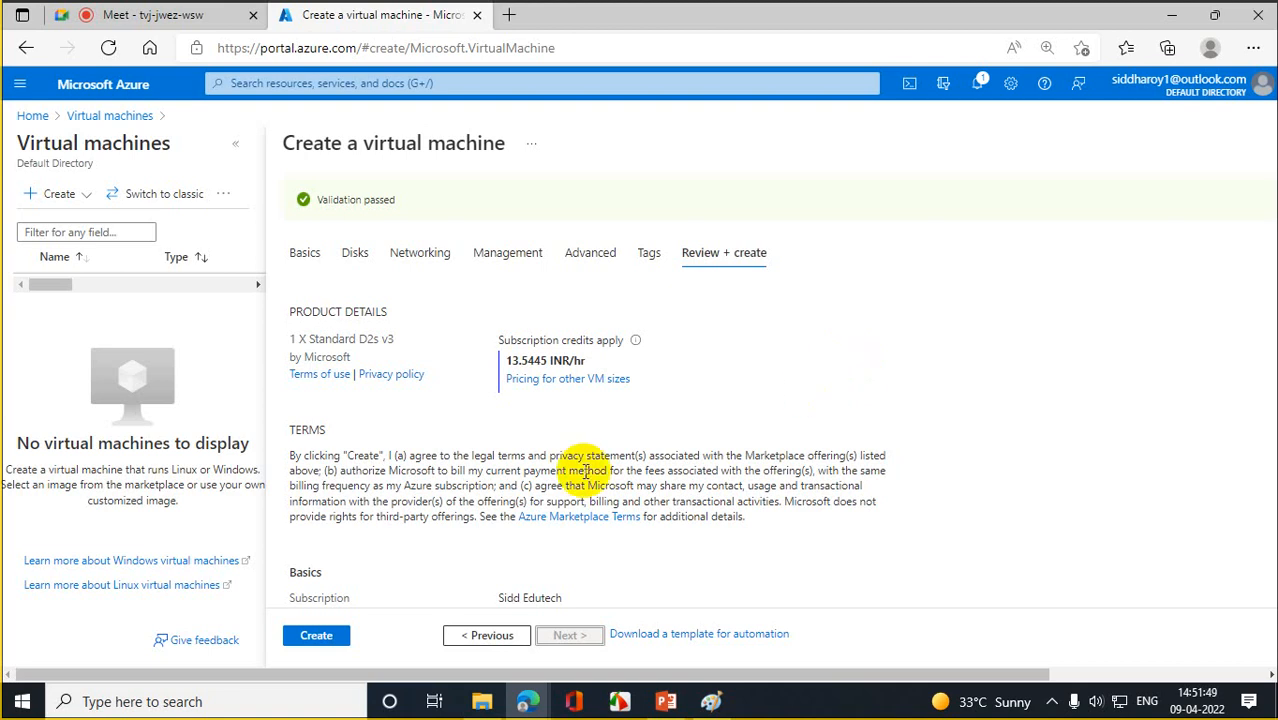
- Create the WEBSERVER VM and wait on its deployment overview page
left_click(318, 640)
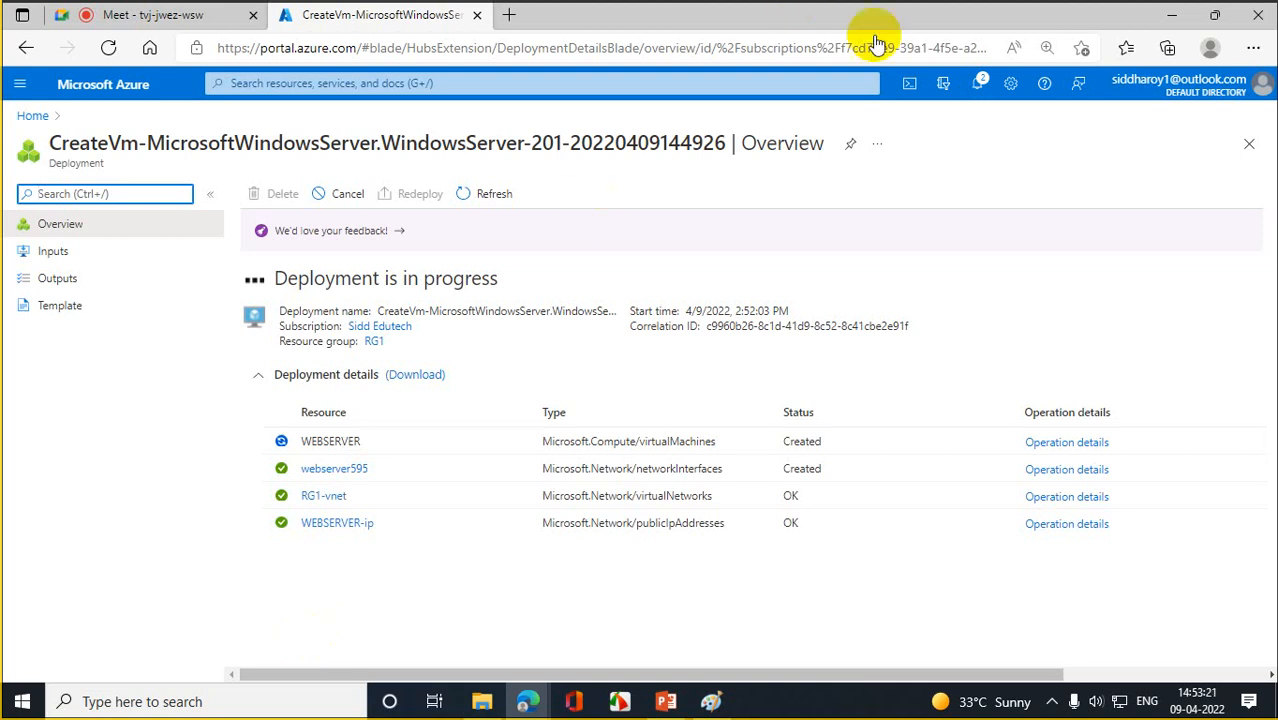
- Check notifications for Deployment succeeded, then return to the Azure home page
left_click(980, 85)
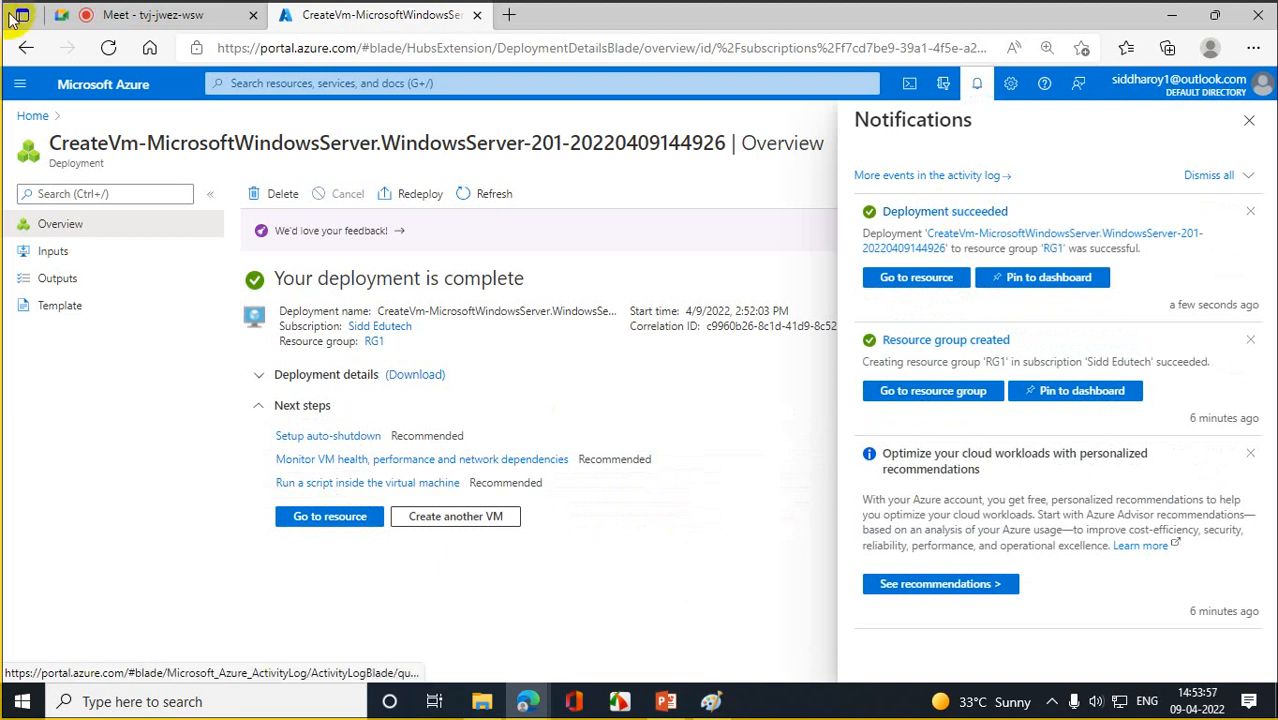
left_click(33, 116)
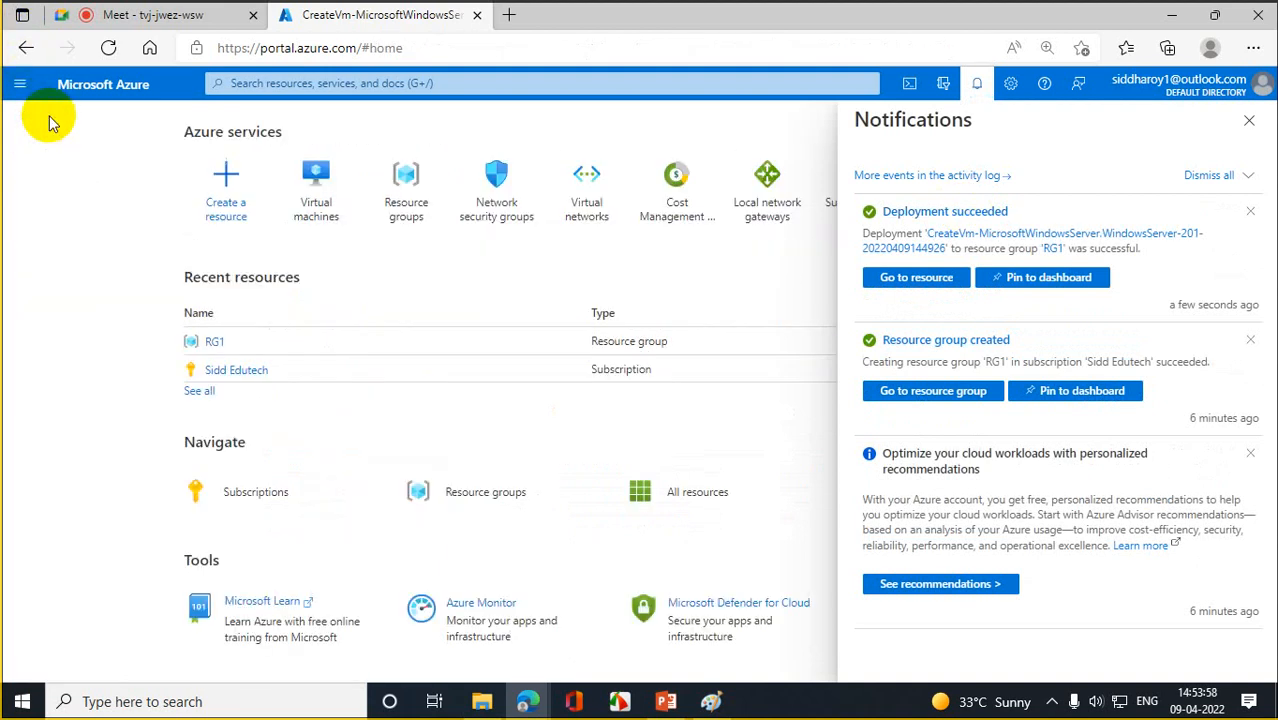
- Start a new Azure virtual machine named DBSVR01 in resource group RG1
left_click(333, 200)
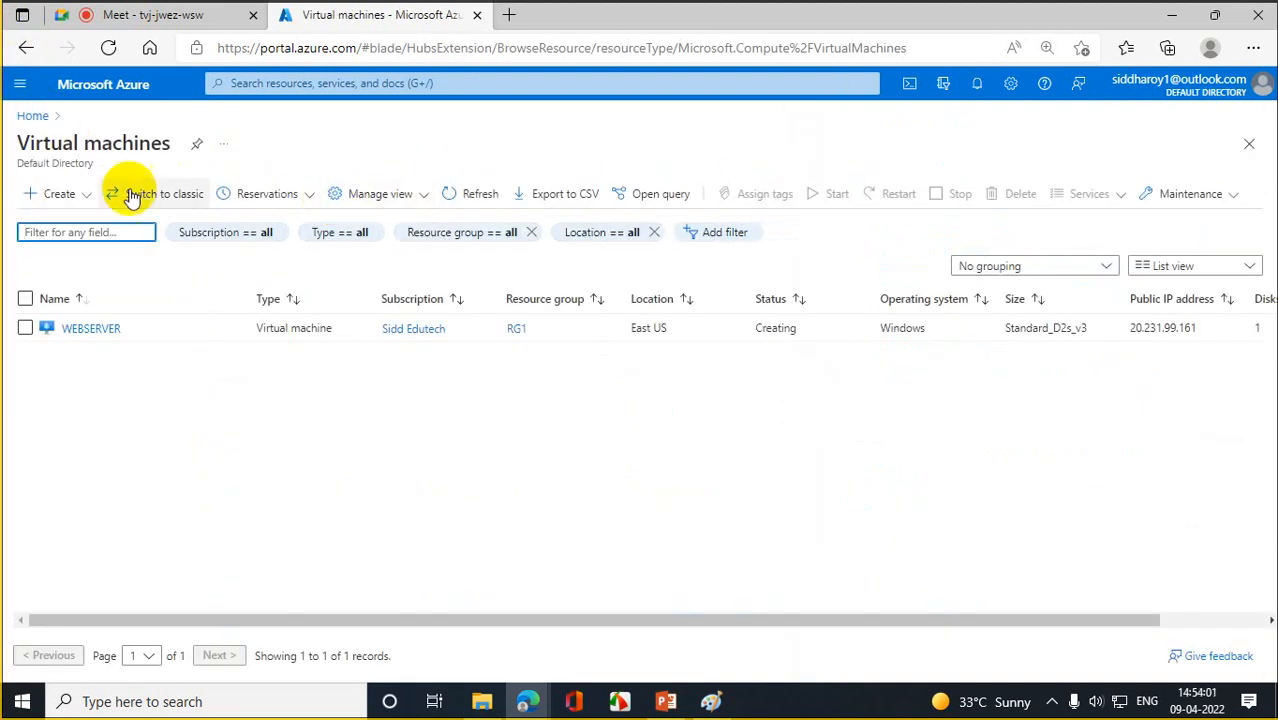
left_click(60, 192)
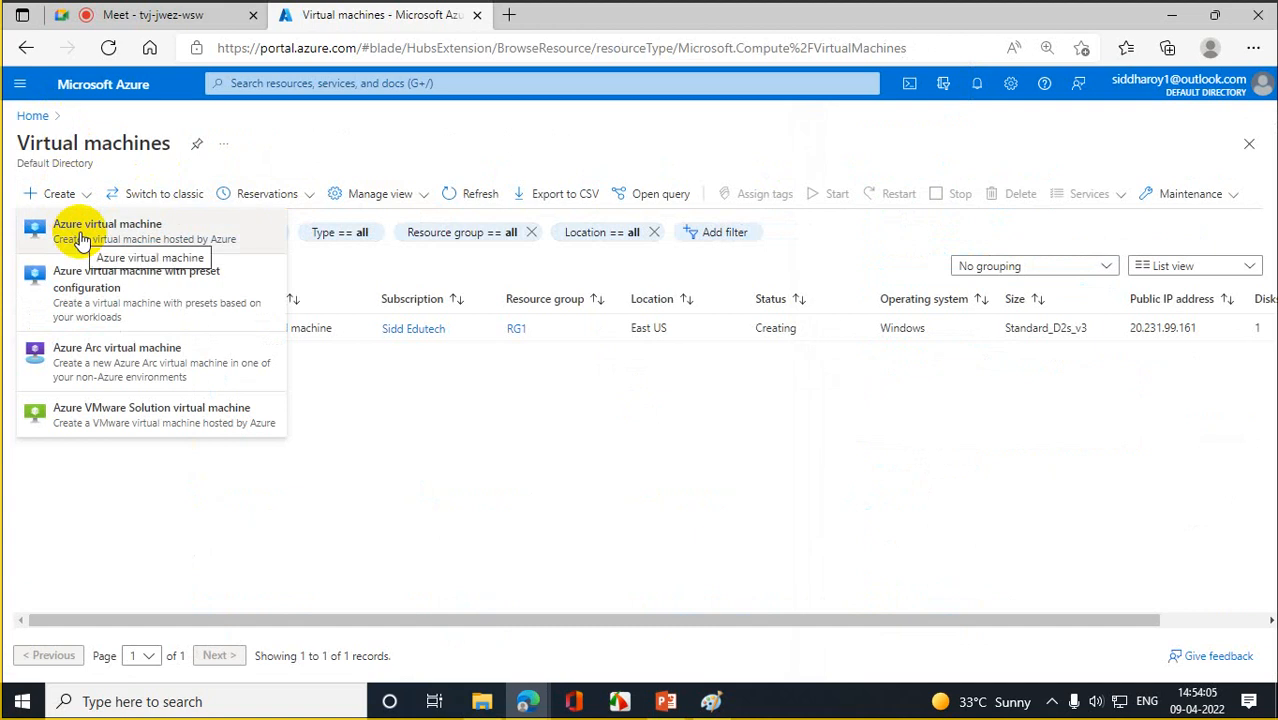
left_click(80, 240)
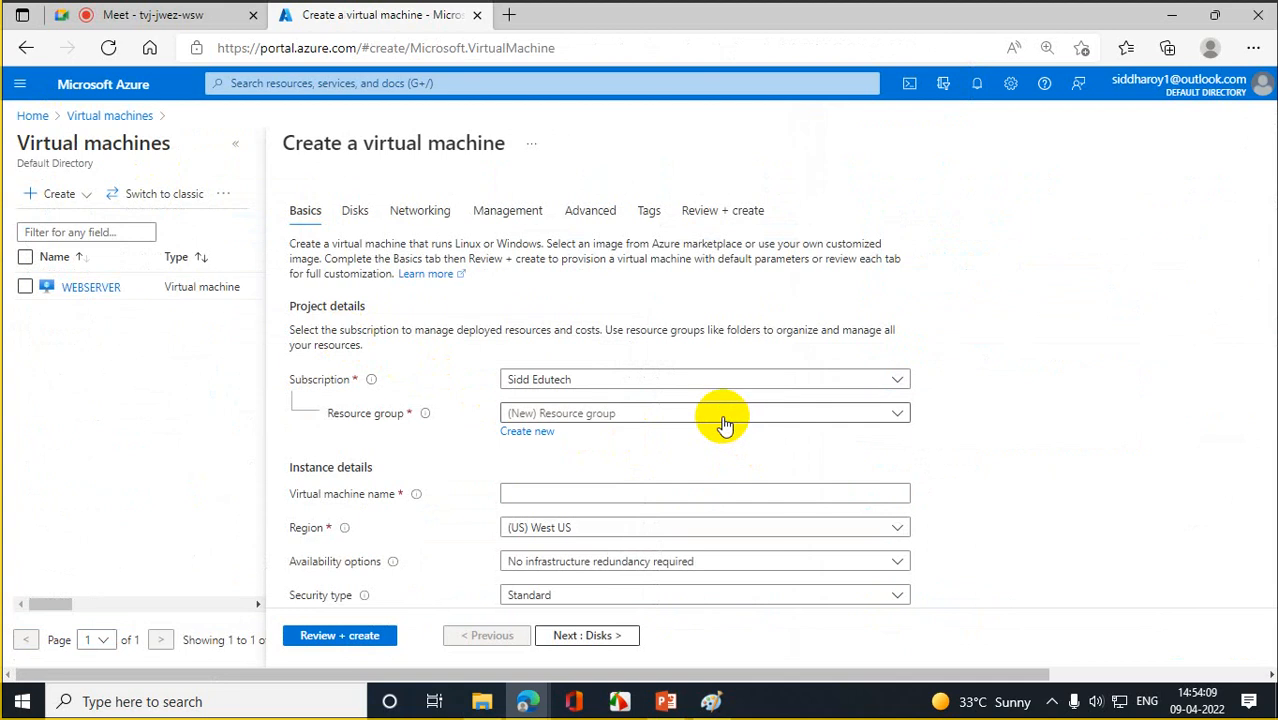
left_click(725, 422)
left_click(540, 494)
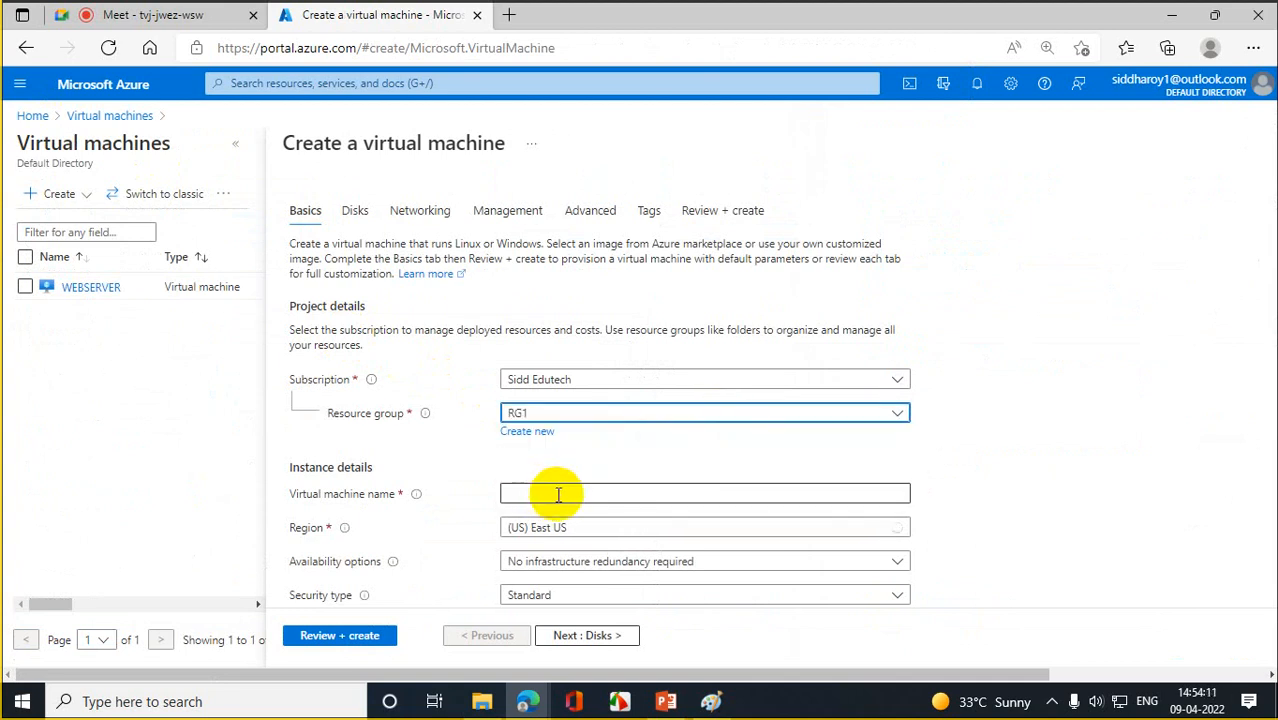
left_click(558, 494)
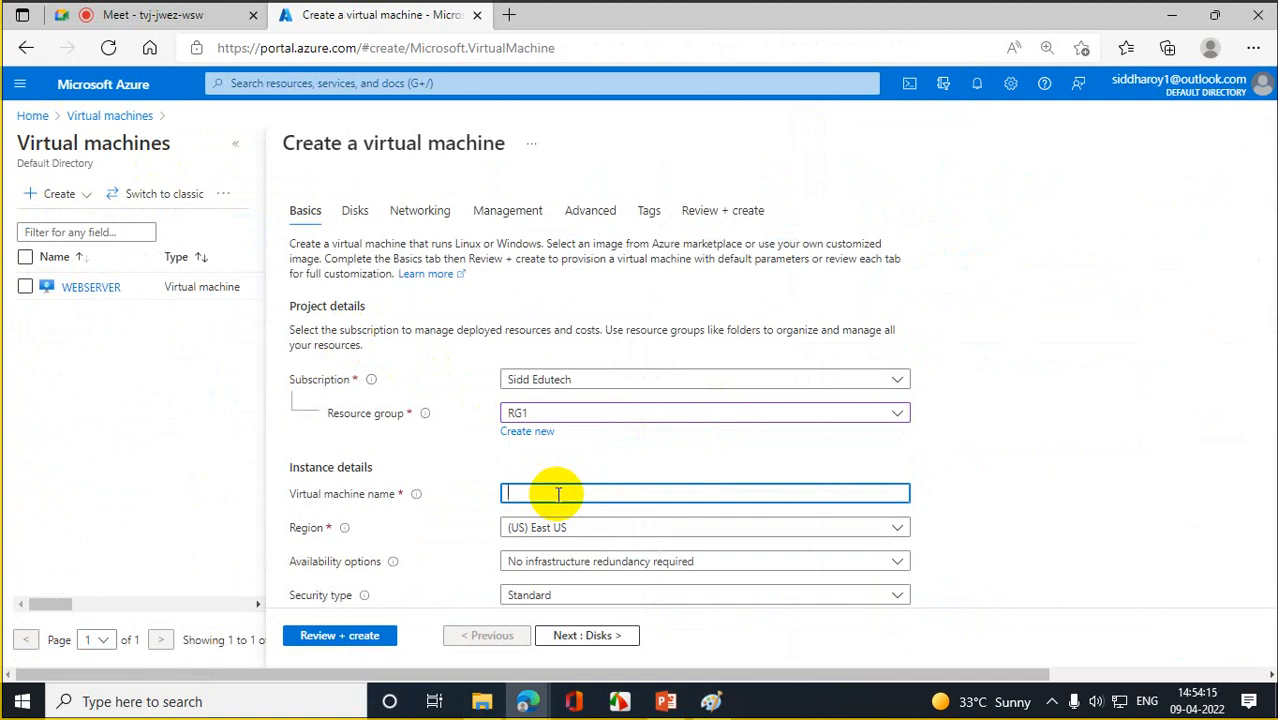
type("DBSVR01")
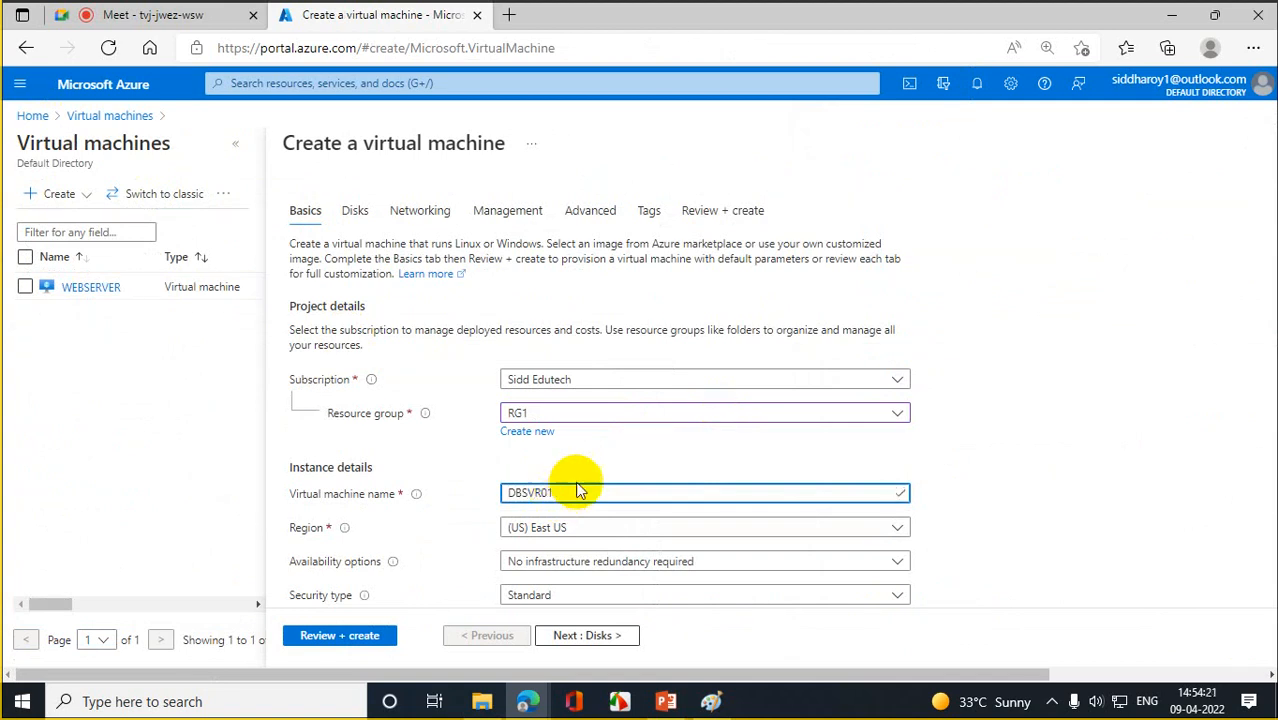
left_click(1199, 306)
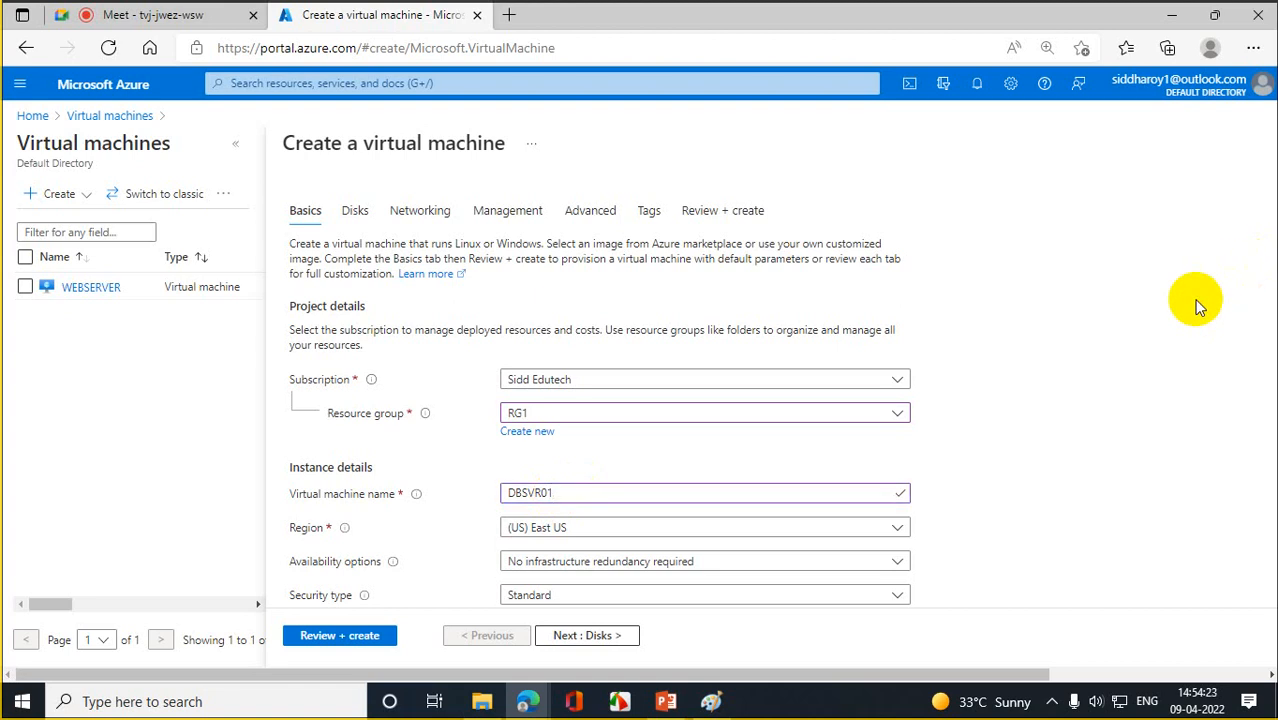
- Enter the administrator username and password, then confirm the password
scroll(1200, 307, "down", 1)
scroll(1199, 306, "down", 2)
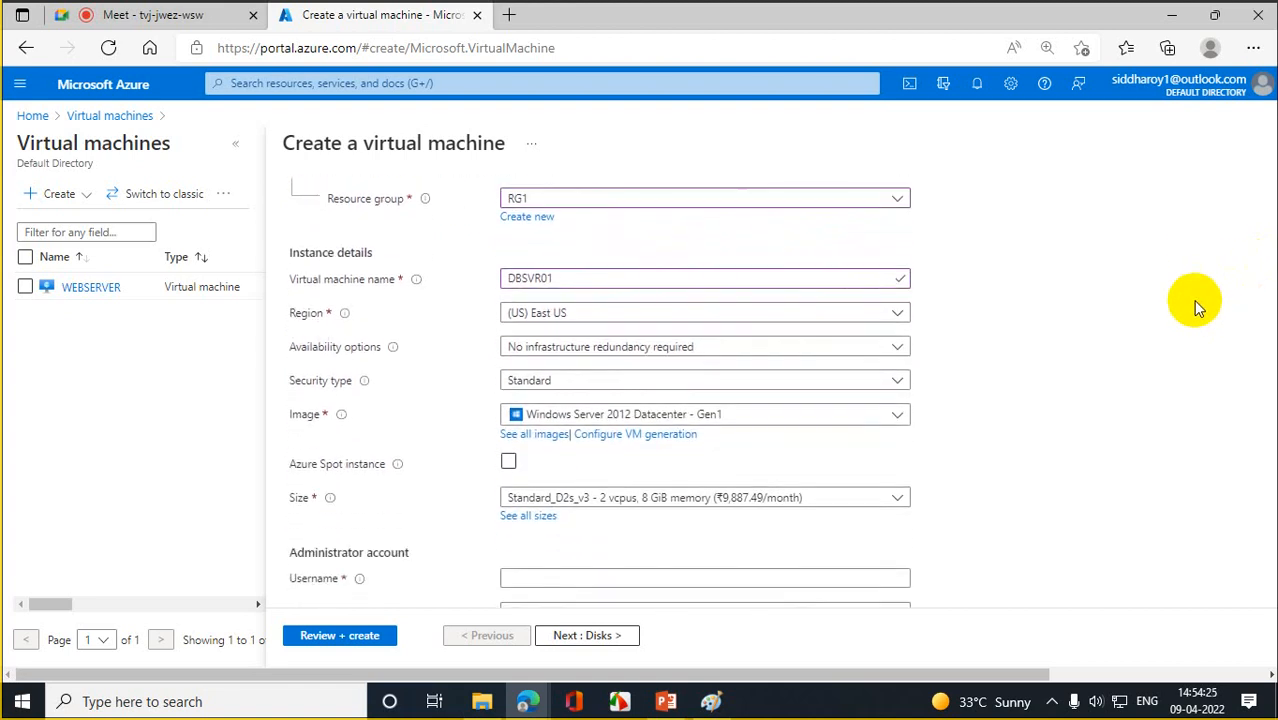
scroll(1199, 306, "down", 1)
scroll(1190, 303, "down", 3)
left_click(513, 362)
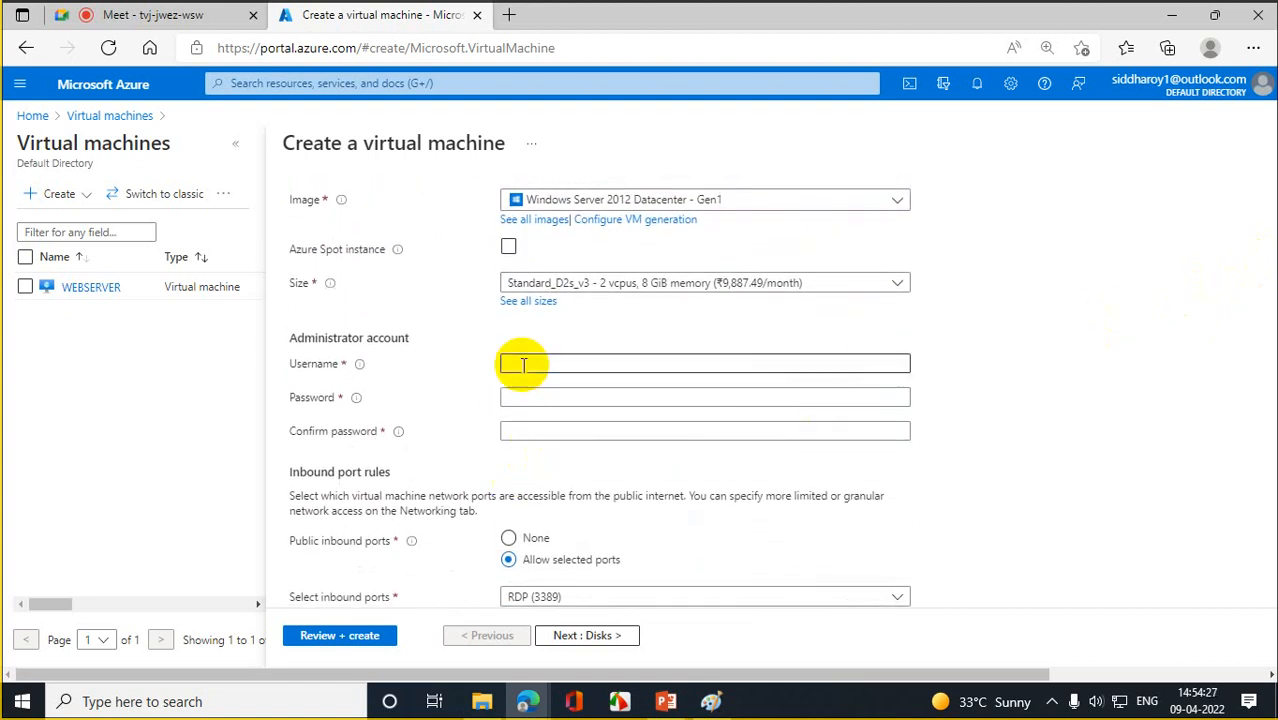
type("roo")
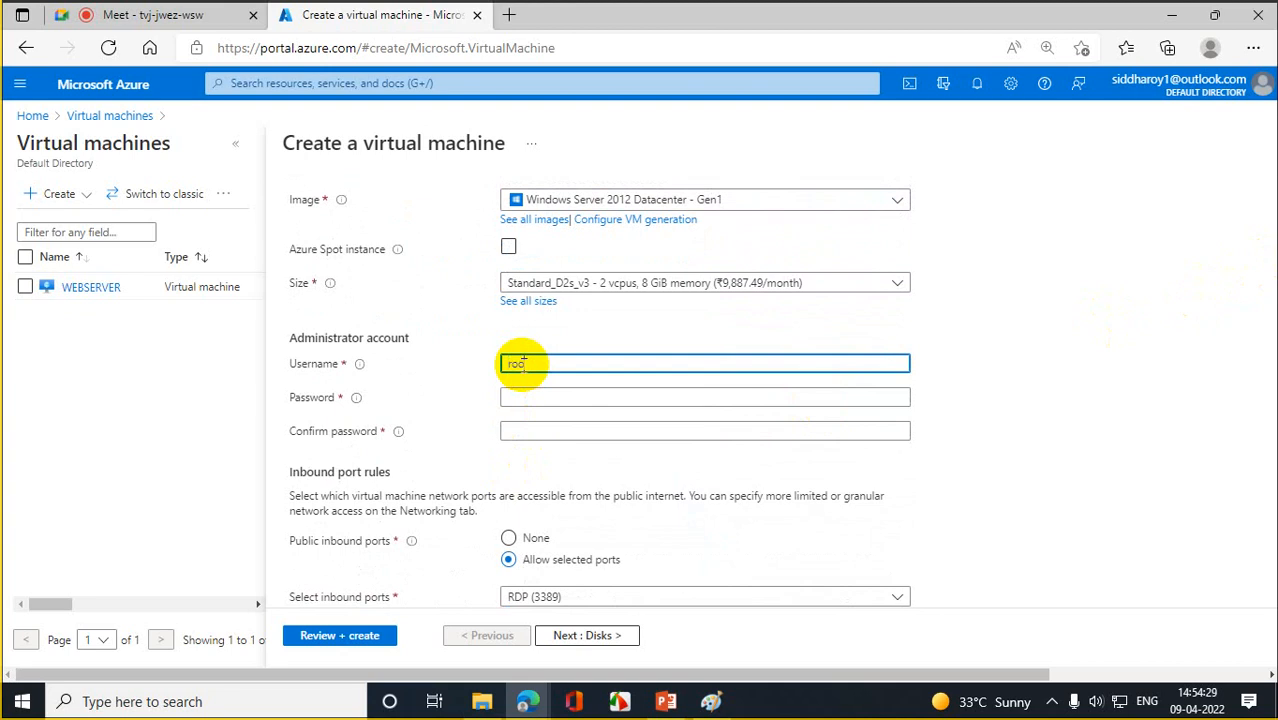
type("tadmin")
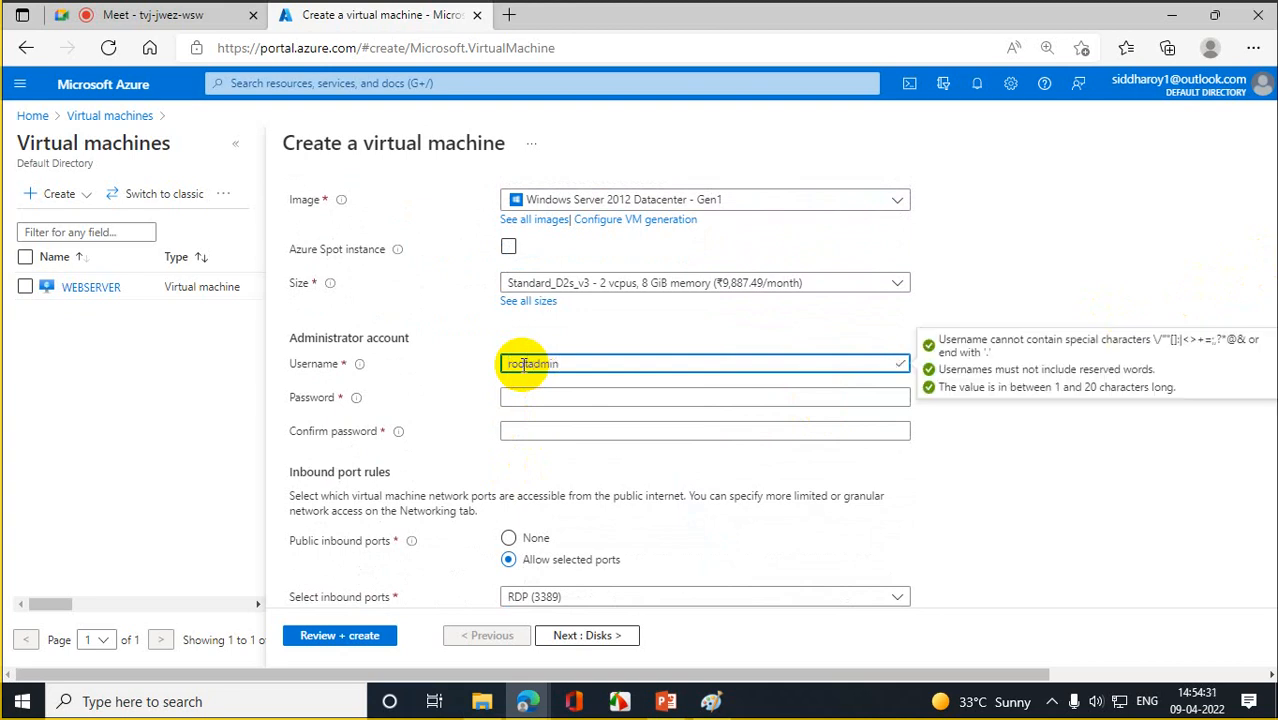
key("Tab")
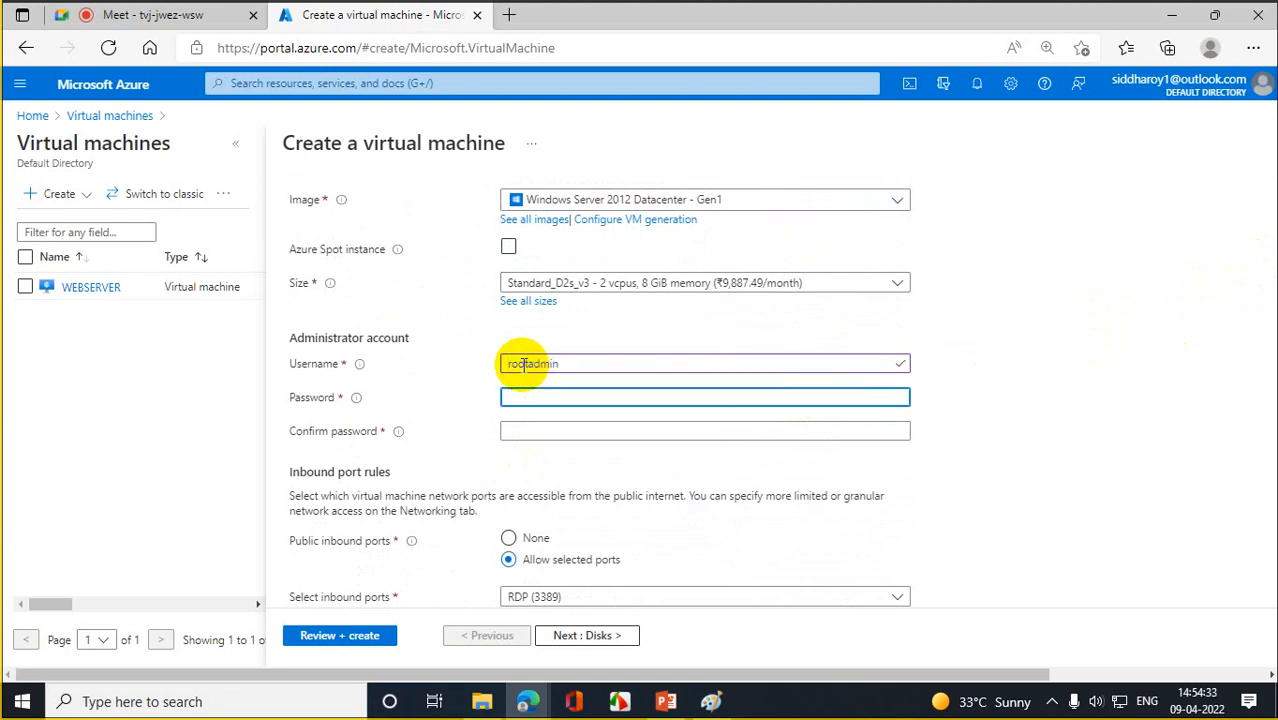
type("Pas")
key("BackSpace")
key("BackSpace")
key("BackSpace")
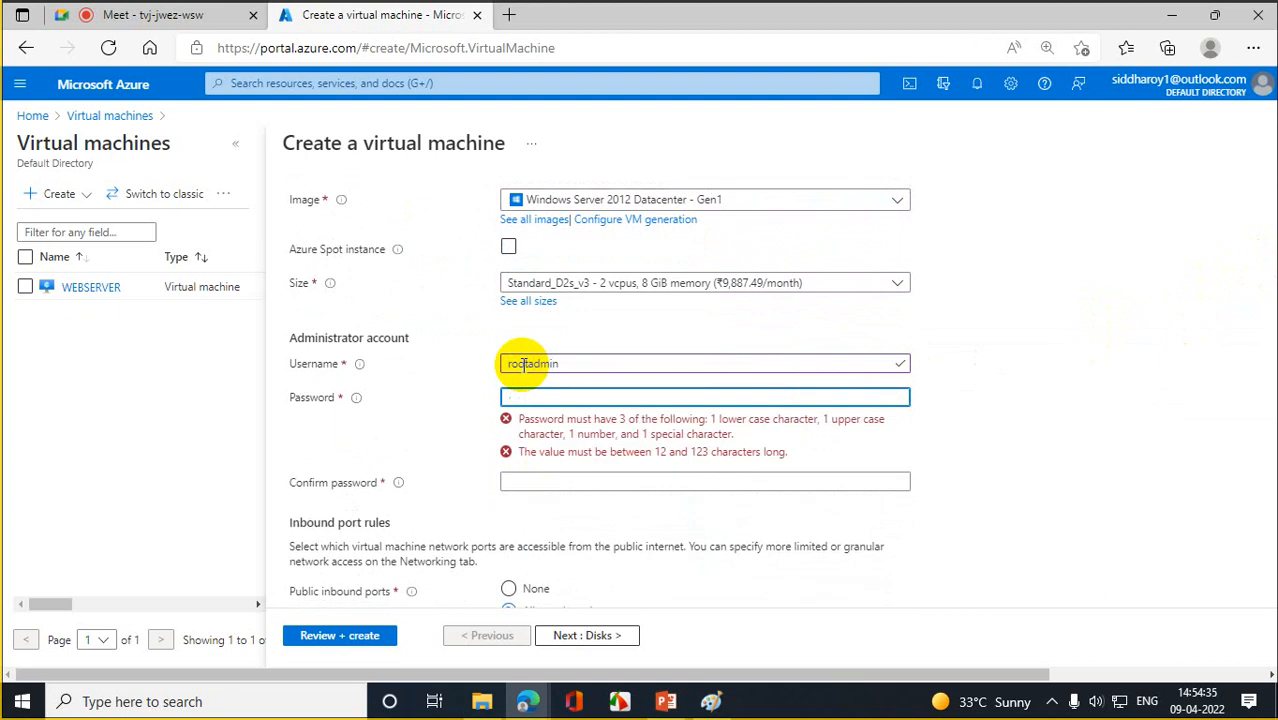
type("Passwor")
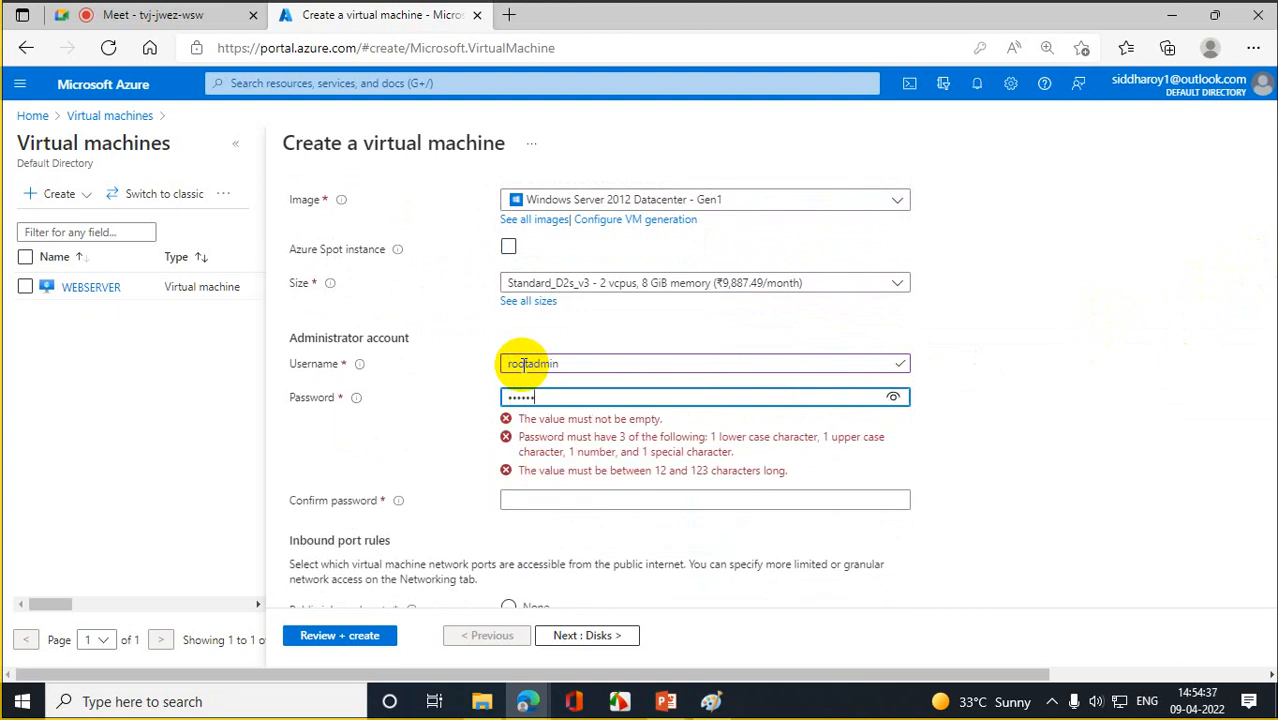
type("d@123")
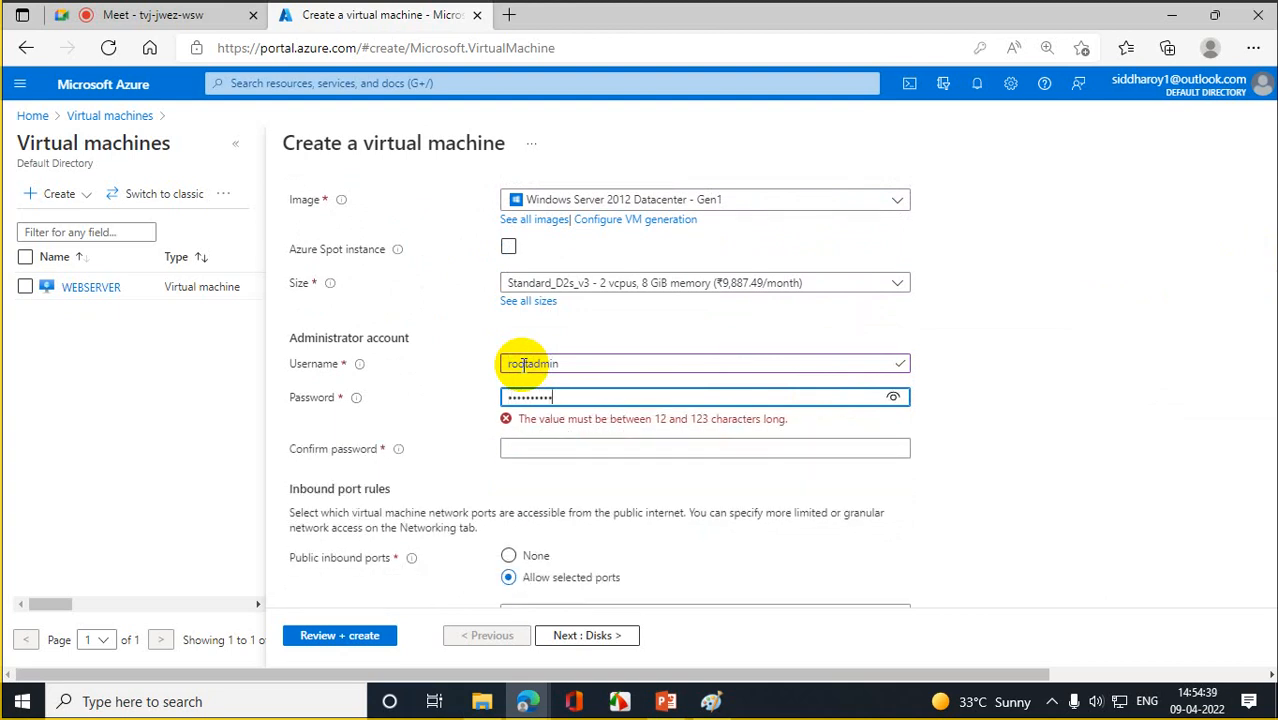
key("Tab")
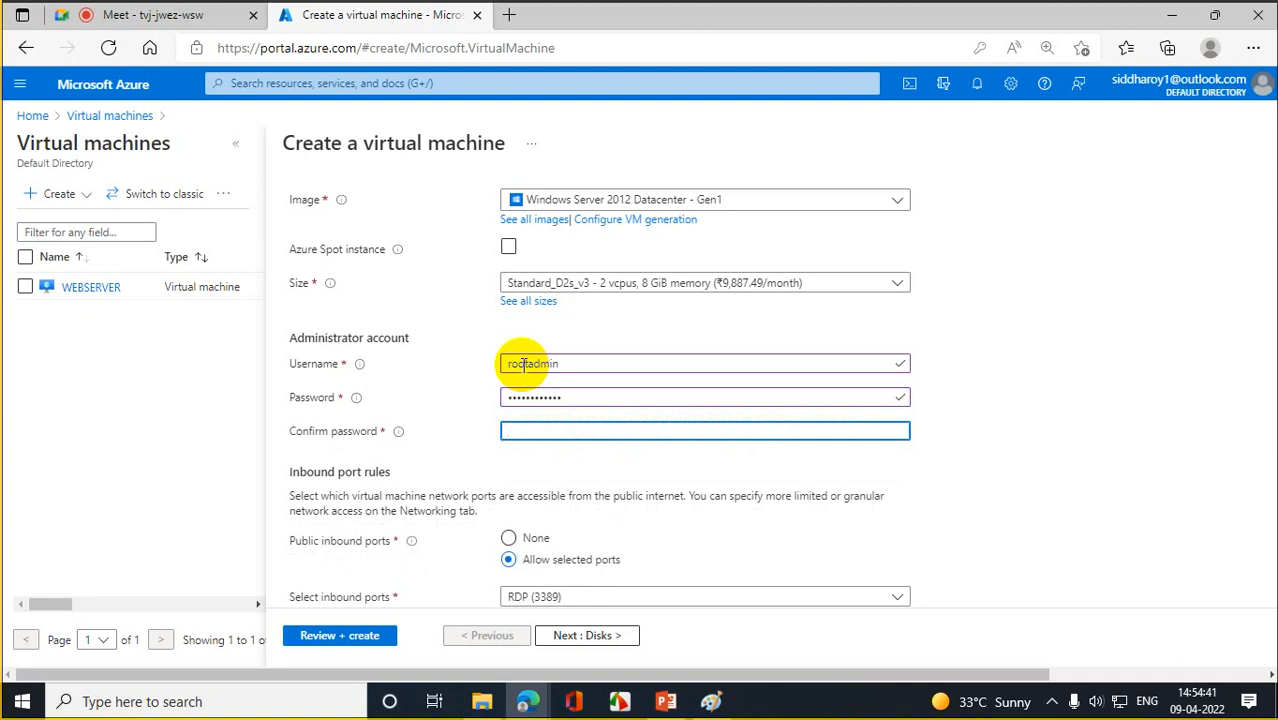
type("Password@123")
left_click(1050, 414)
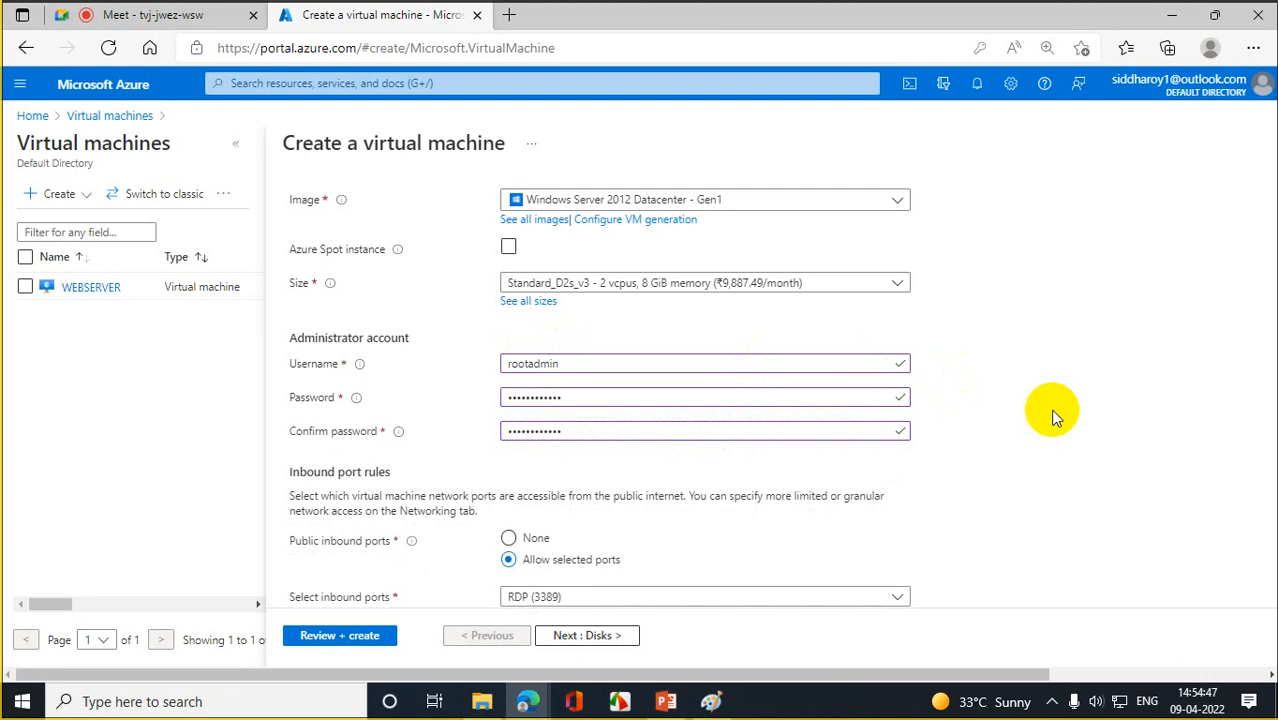
- Tick HTTPS (443) and HTTP (80) inbound ports alongside RDP (3389)
scroll(1052, 416, "down", 1)
scroll(1052, 416, "down", 2)
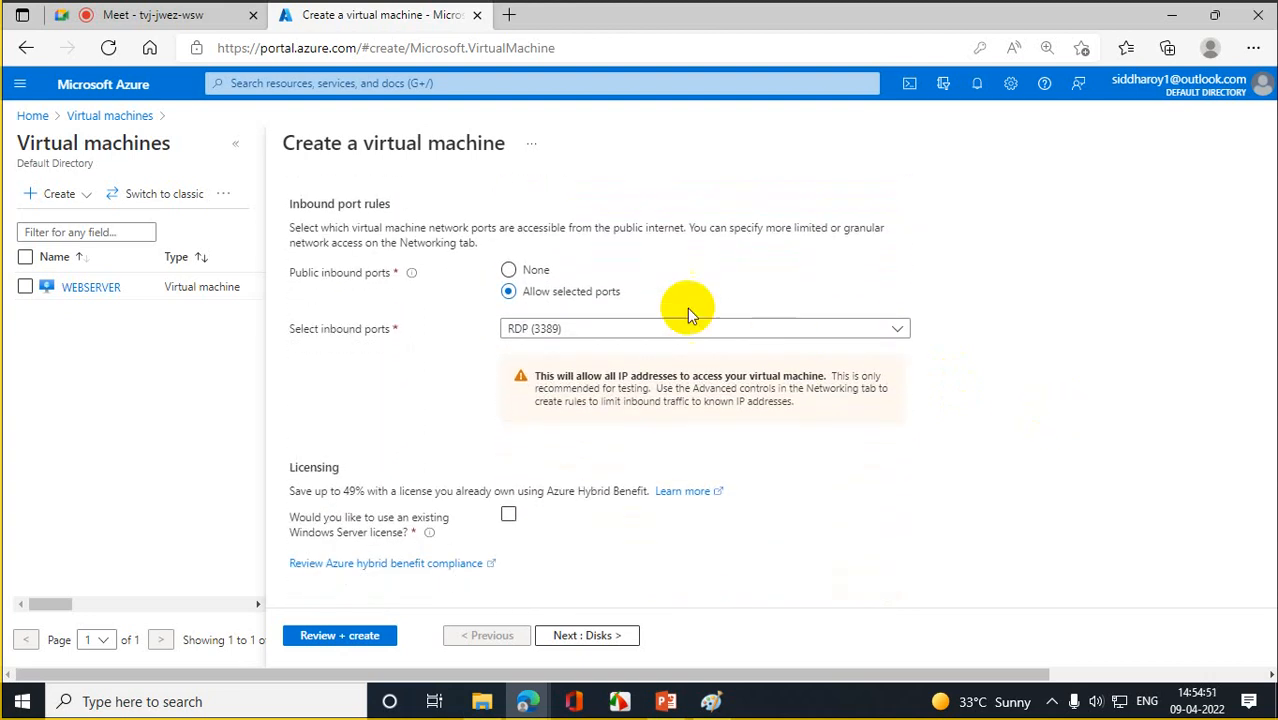
left_click(593, 331)
left_click(538, 380)
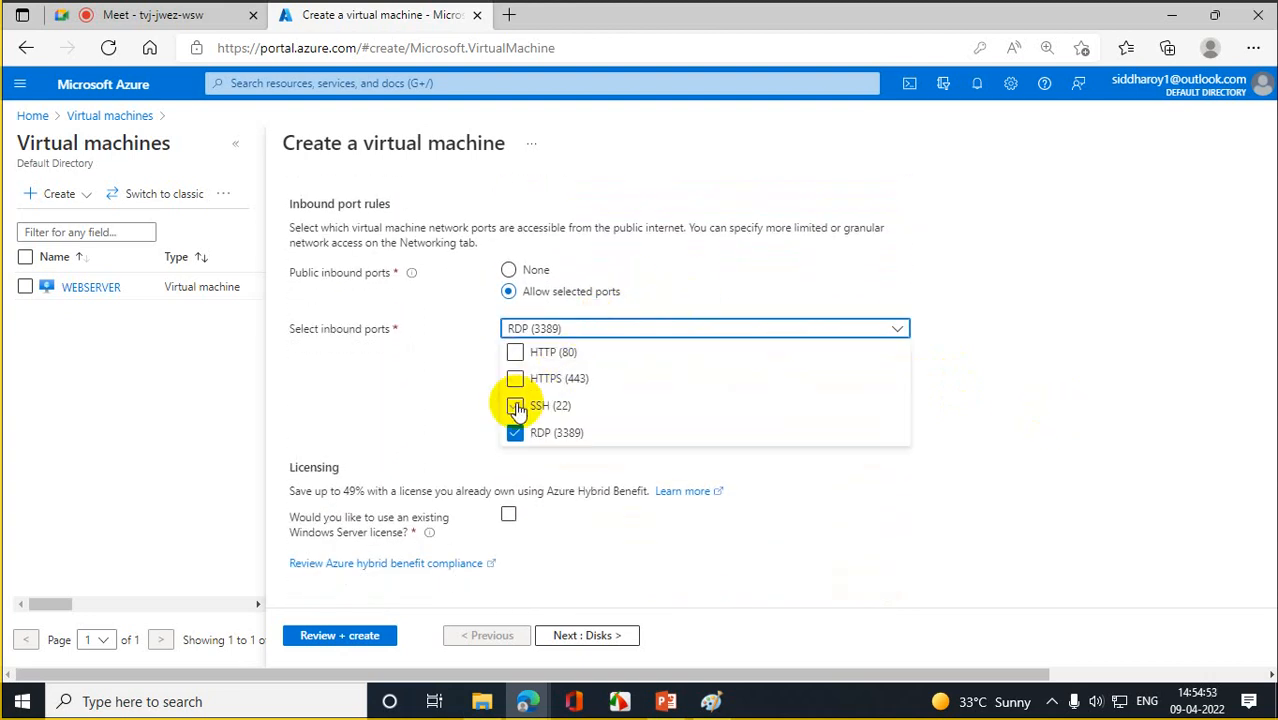
left_click(515, 379)
left_click(515, 356)
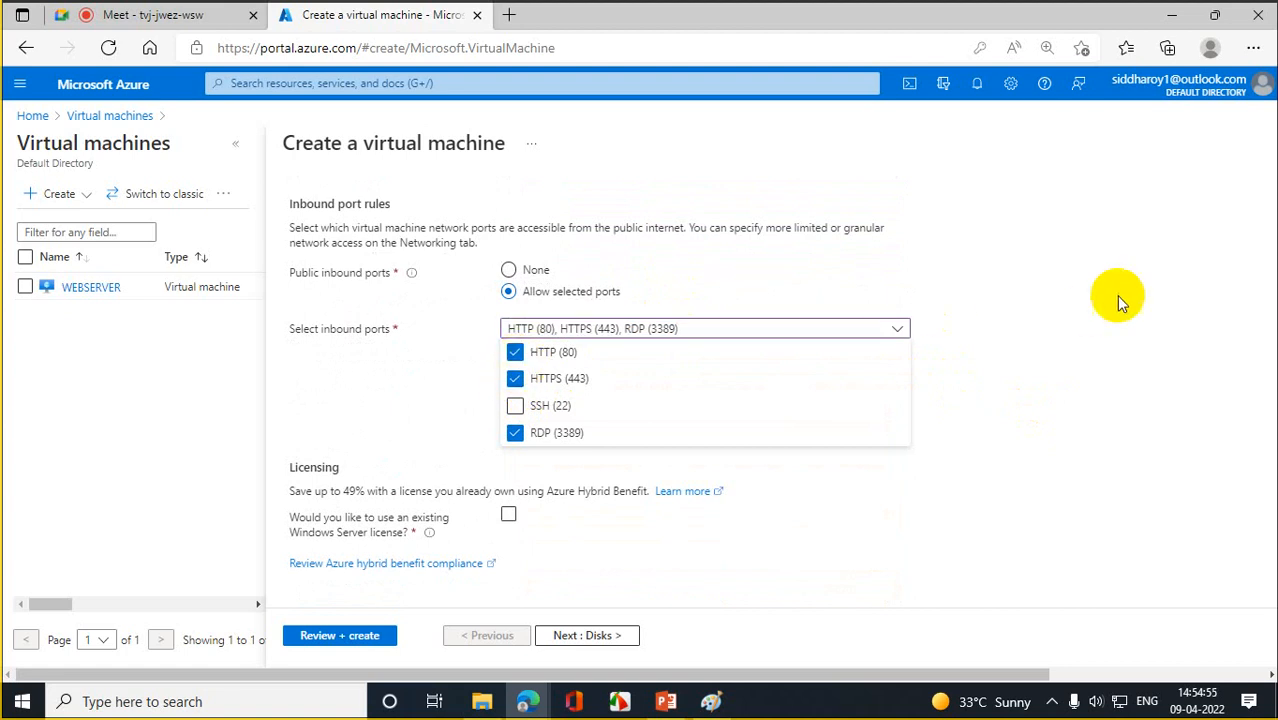
left_click(1117, 295)
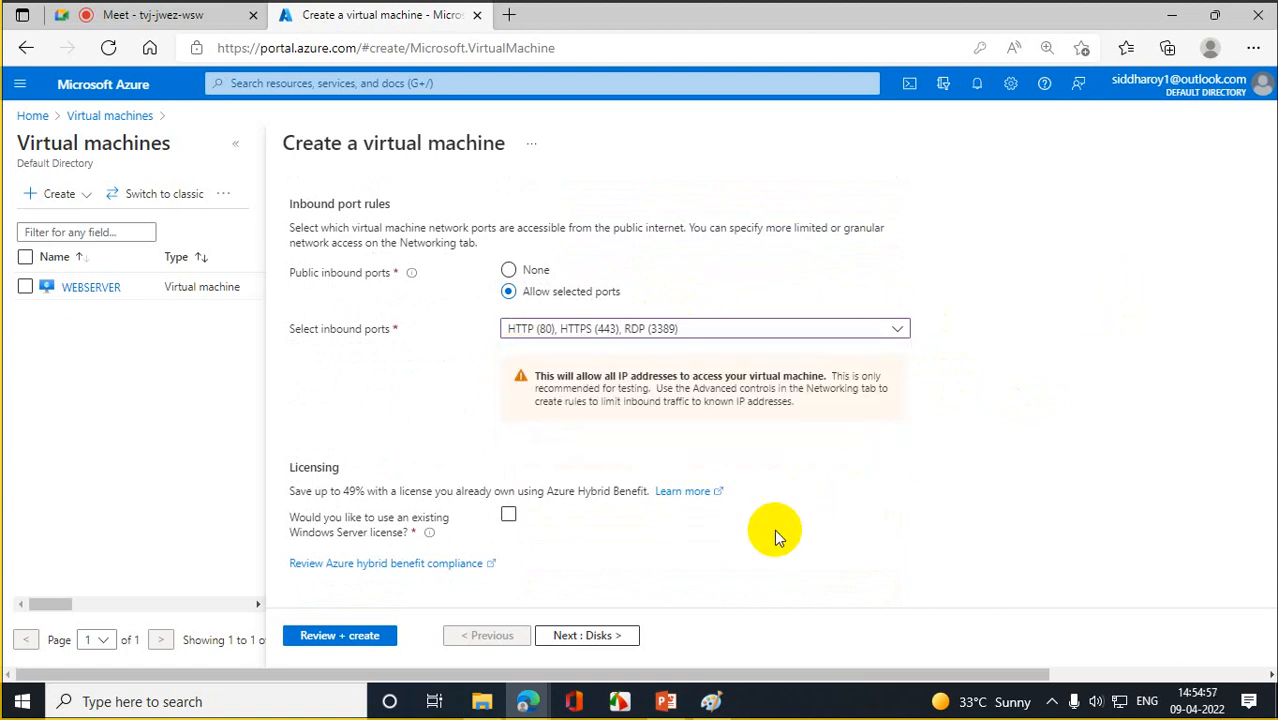
scroll(766, 543, "down", 1)
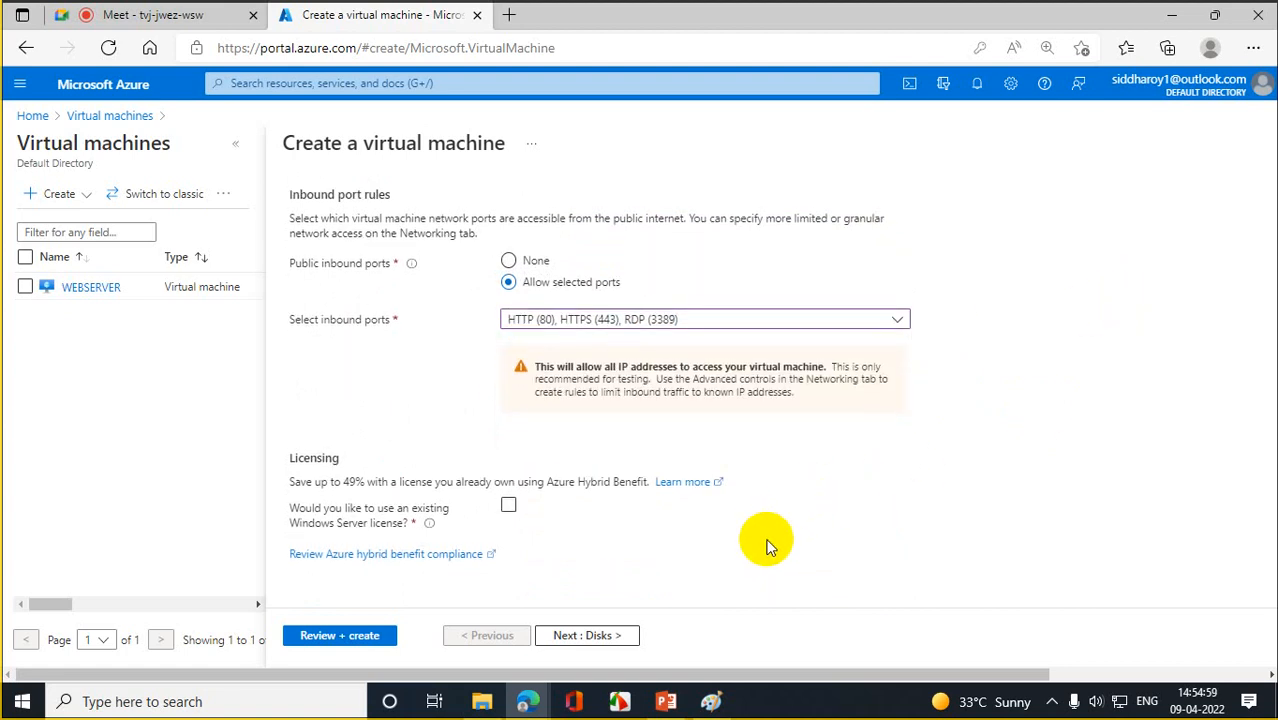
- Dismiss the save-password prompt and set DBSVR01's NIC network security group to None
left_click(638, 634)
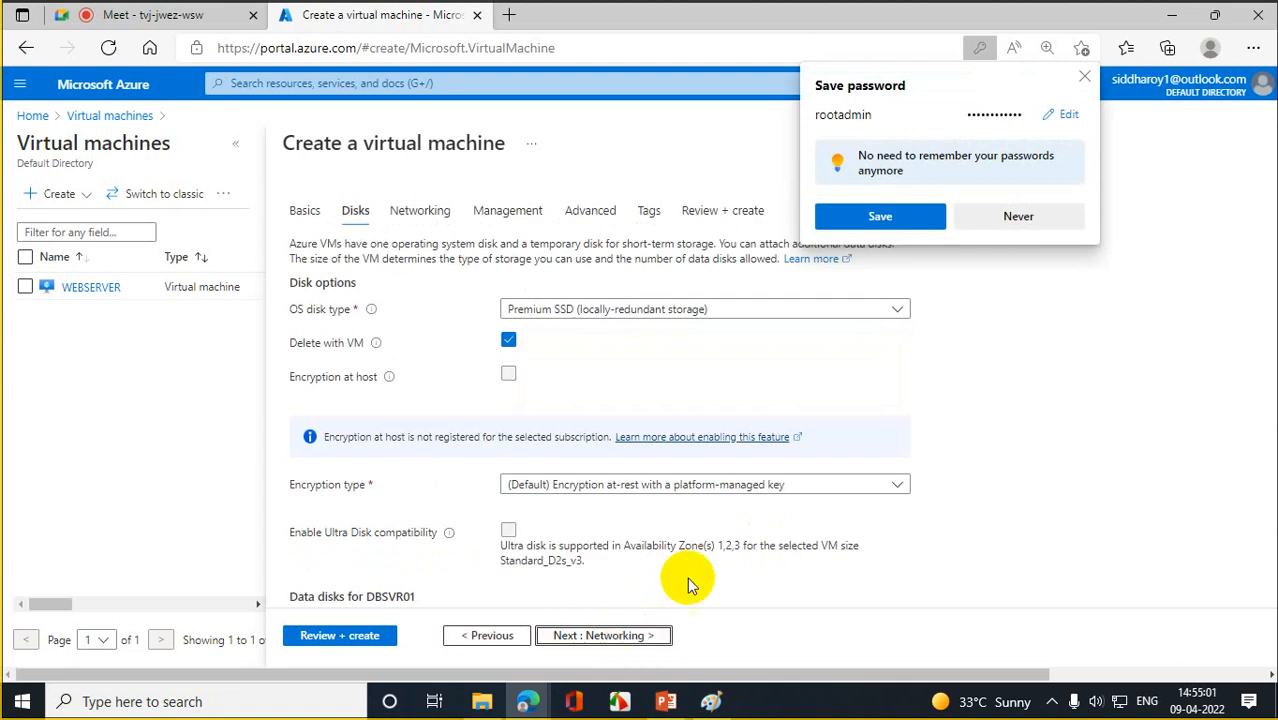
left_click(1084, 77)
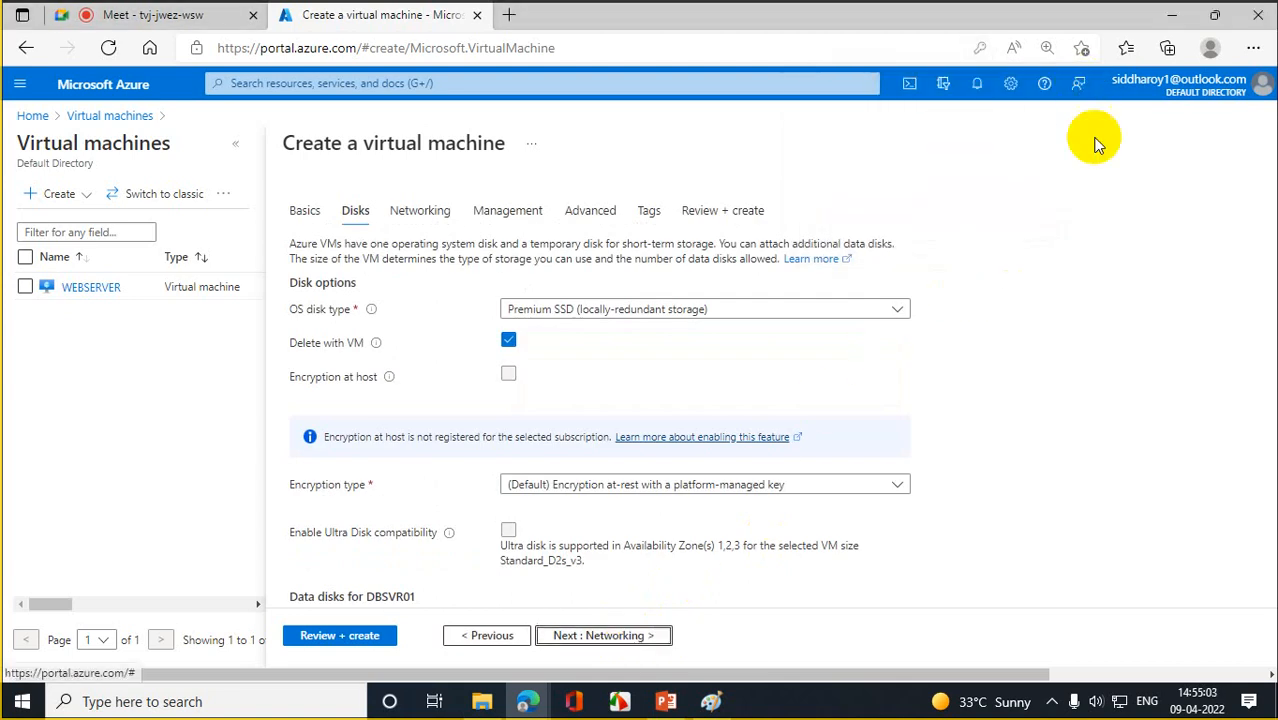
scroll(1093, 260, "down", 2)
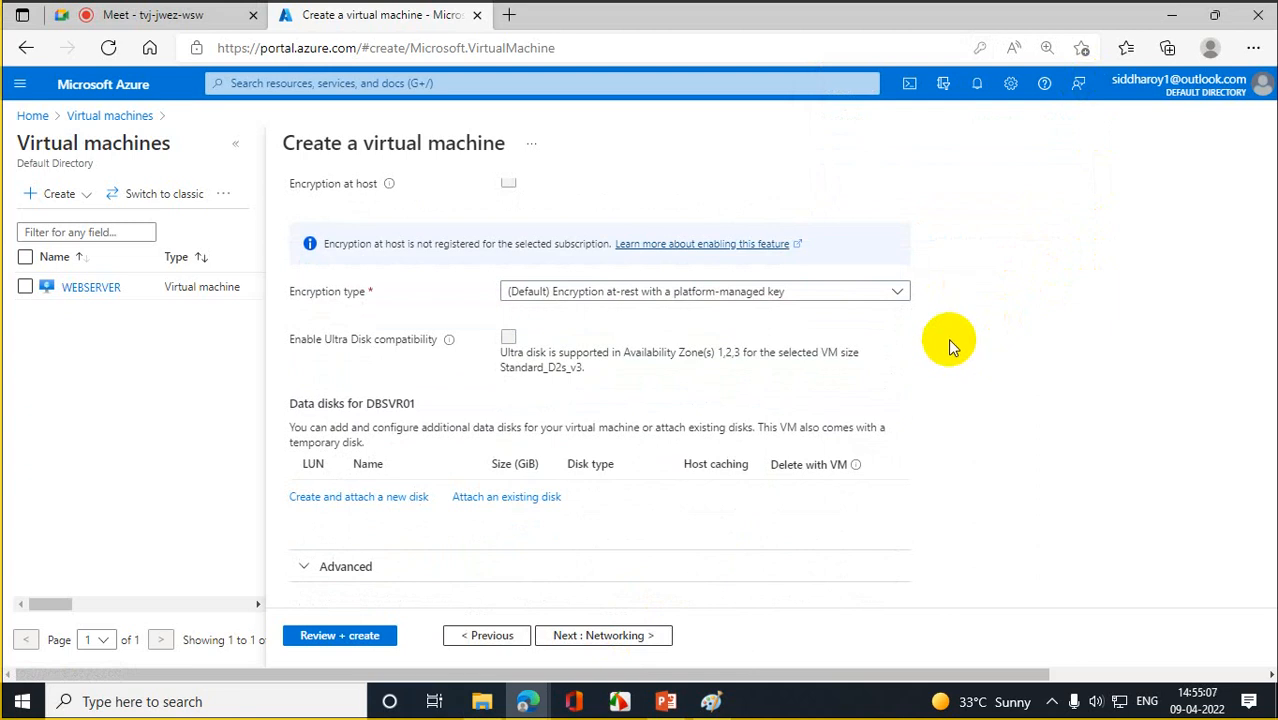
scroll(954, 321, "up", 2)
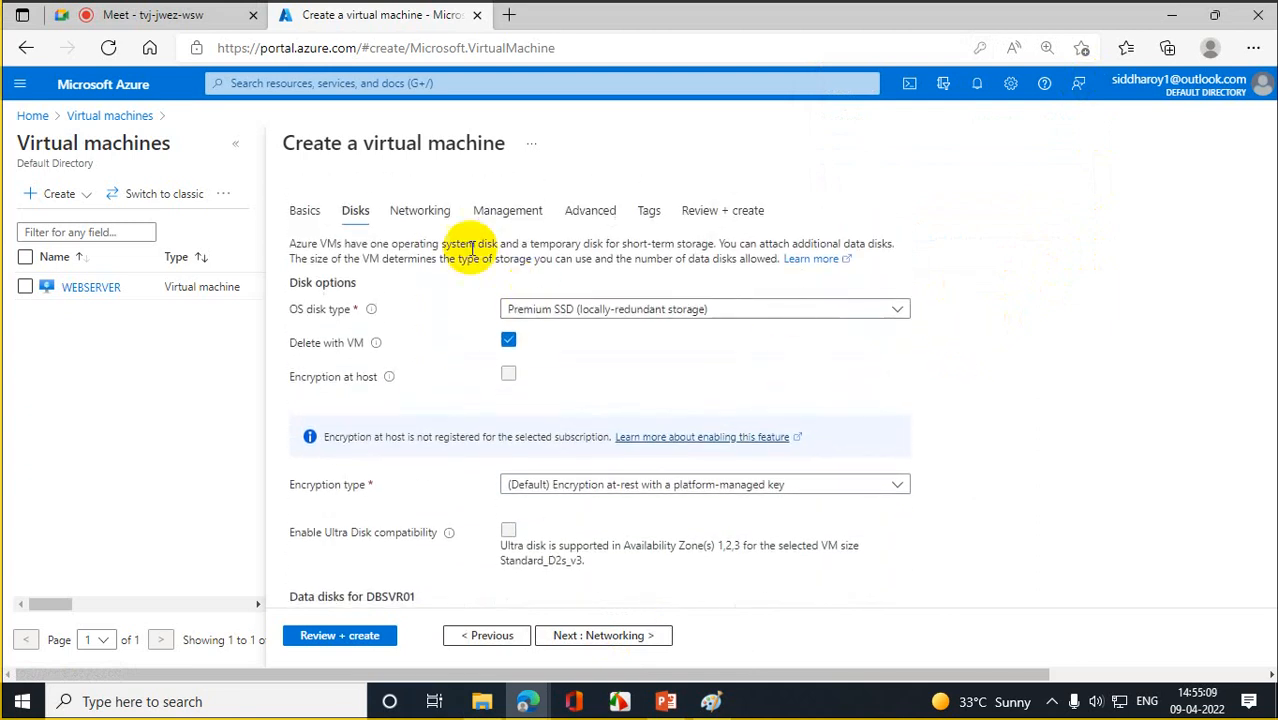
left_click(425, 211)
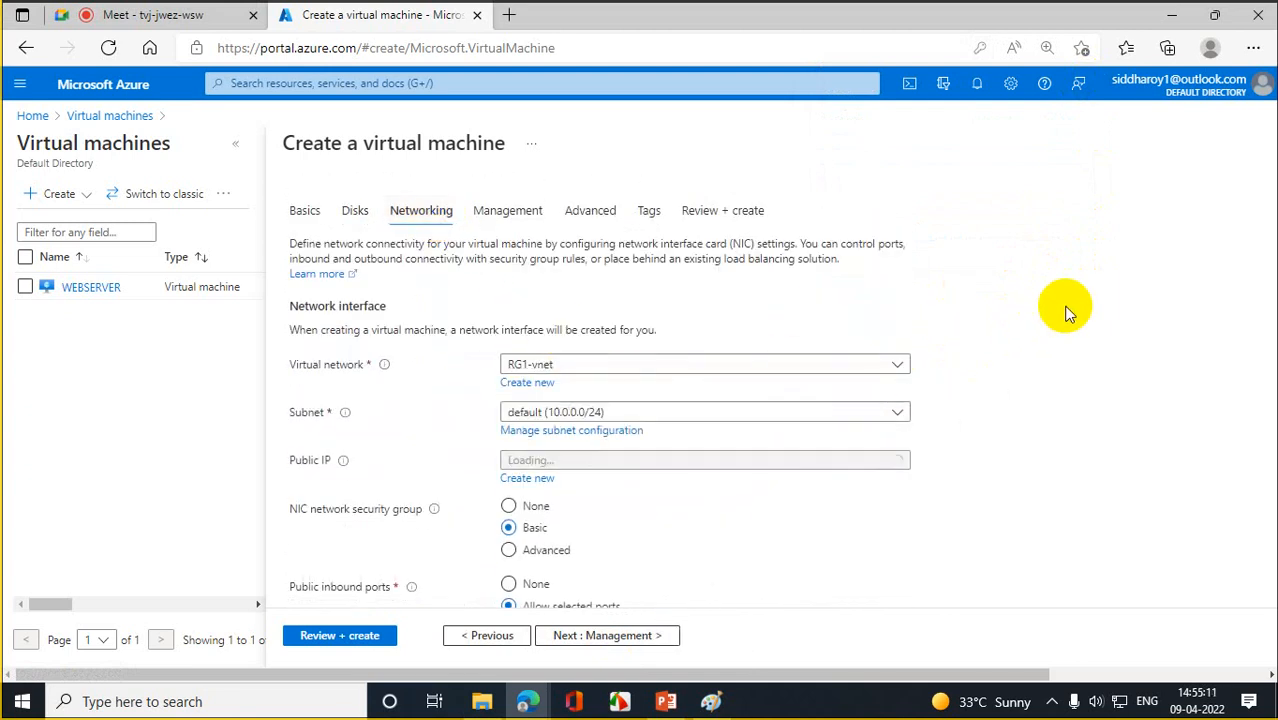
scroll(1064, 310, "down", 2)
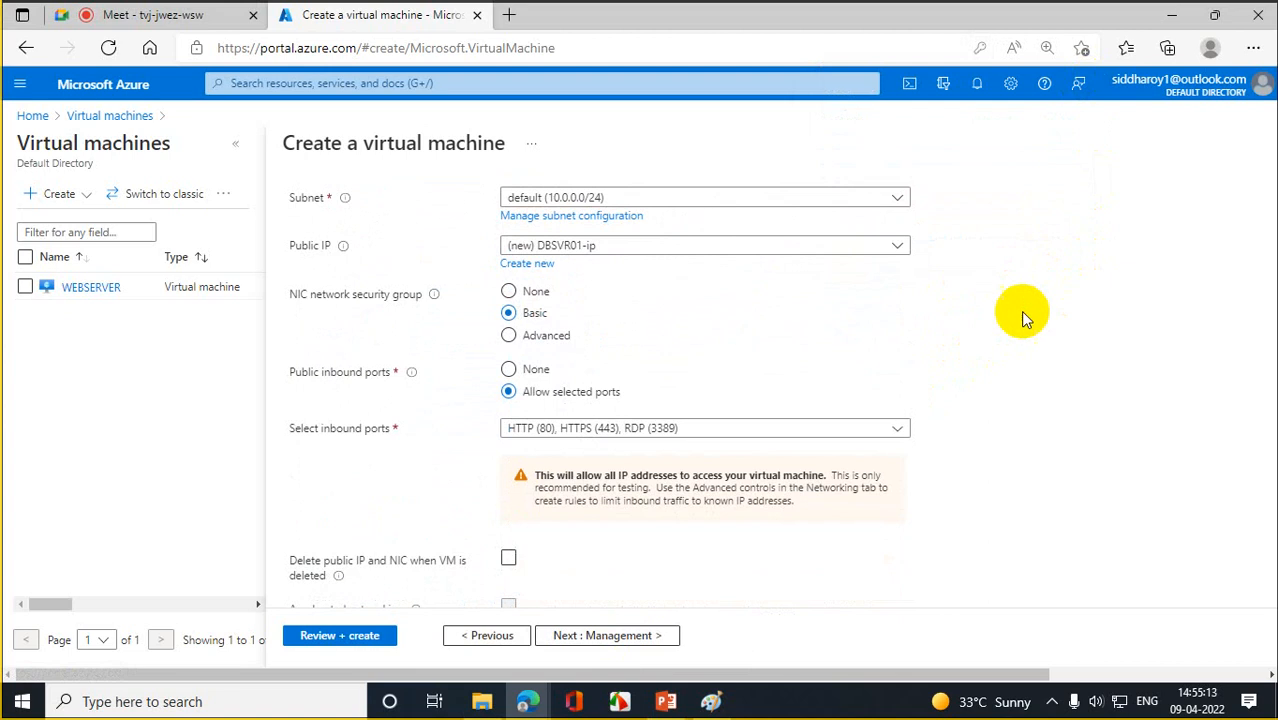
left_click(514, 294)
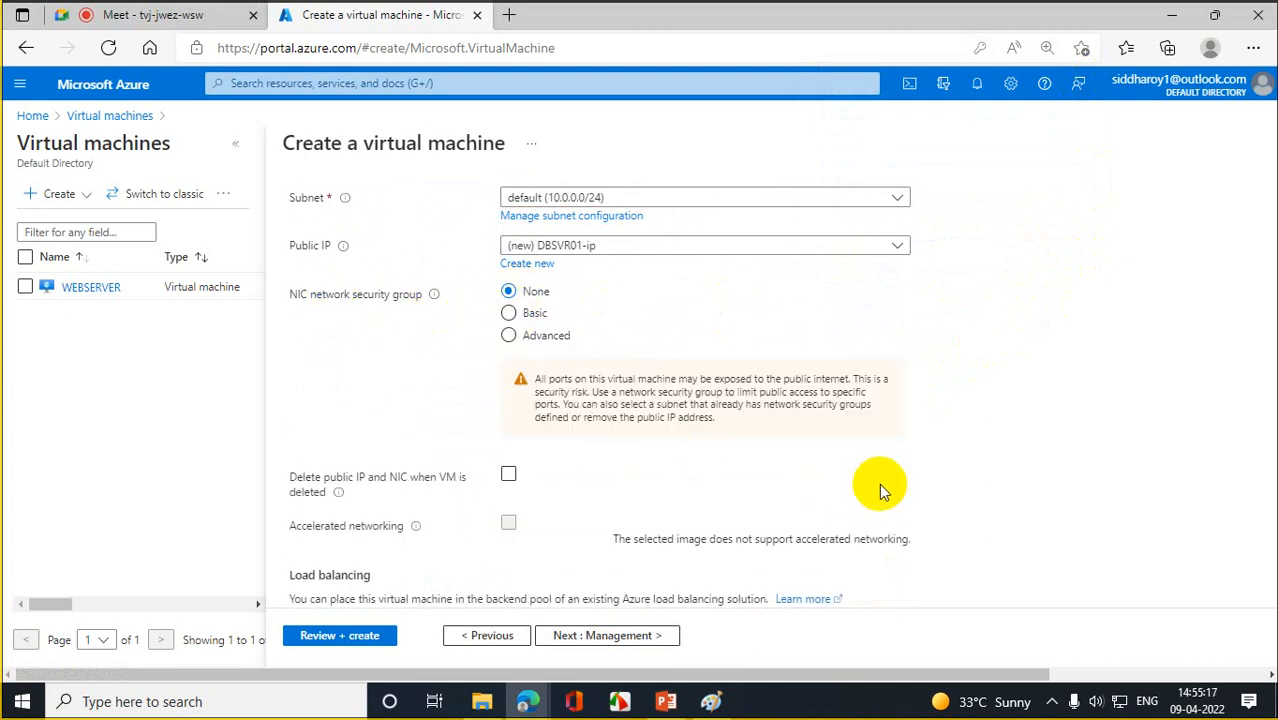
- Advance through Management, Advanced and Tags to Review + create, then create DBSVR01
left_click(603, 640)
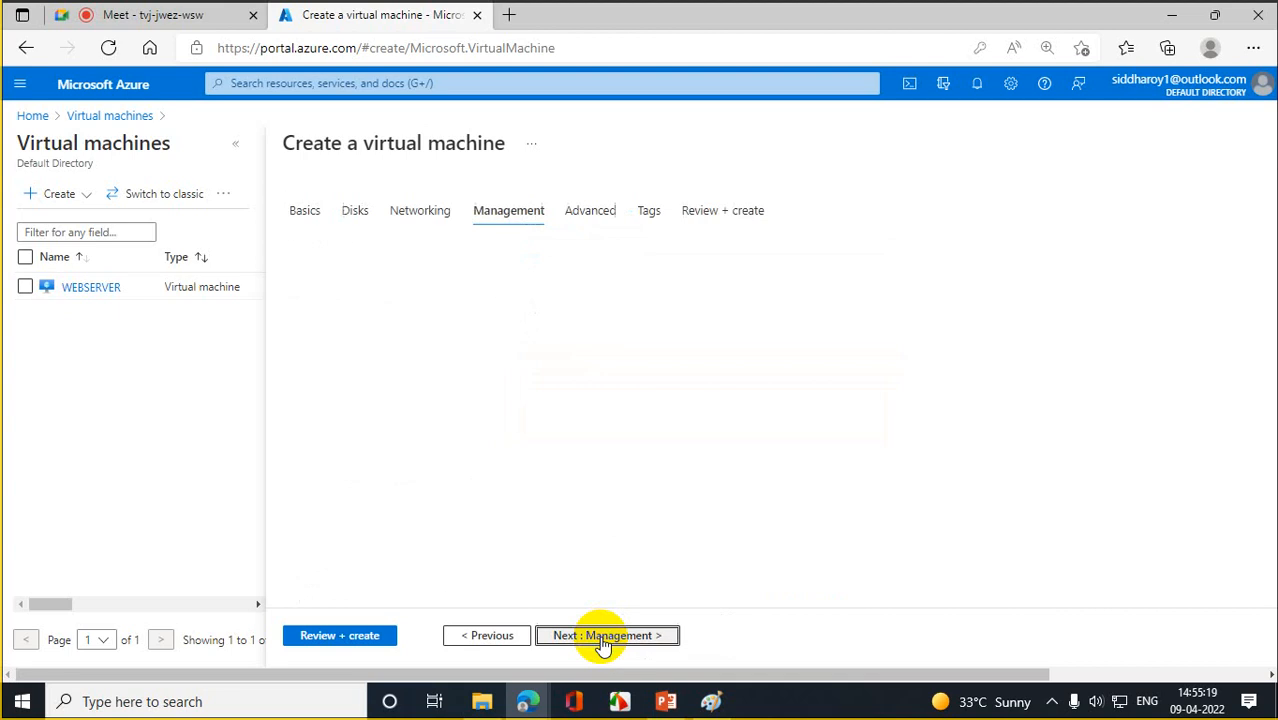
left_click(603, 640)
left_click(603, 640)
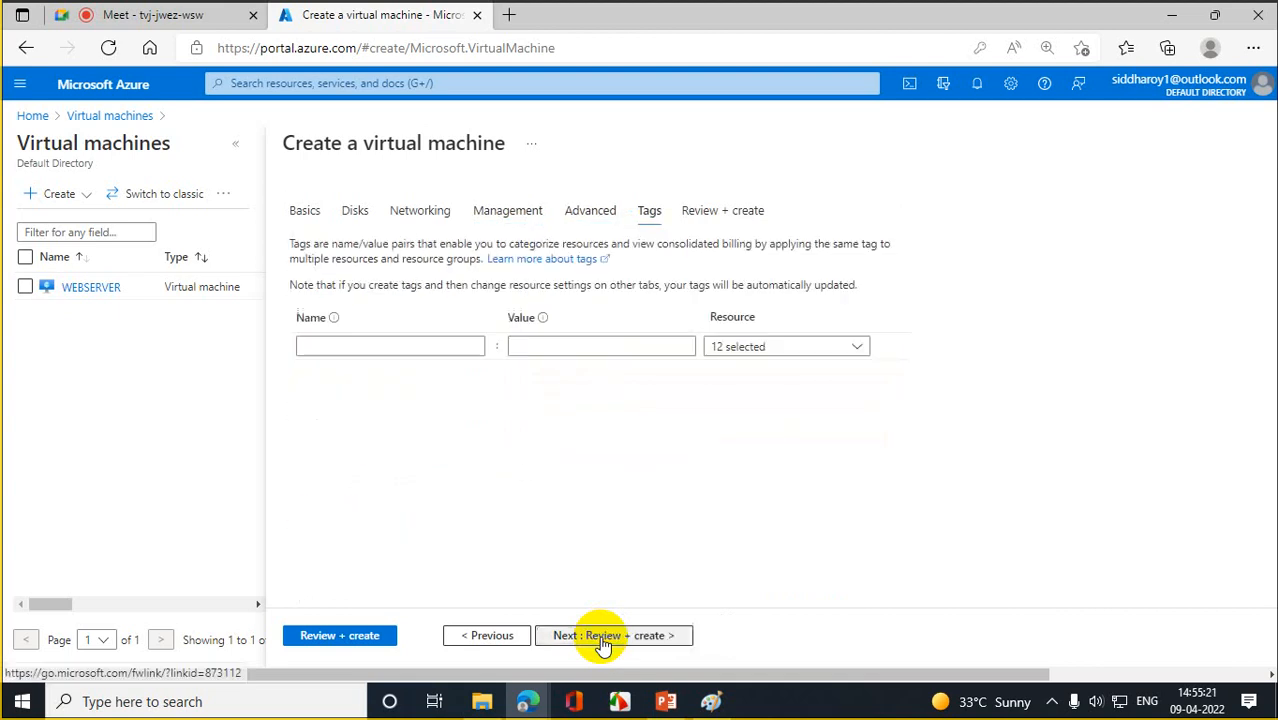
left_click(603, 640)
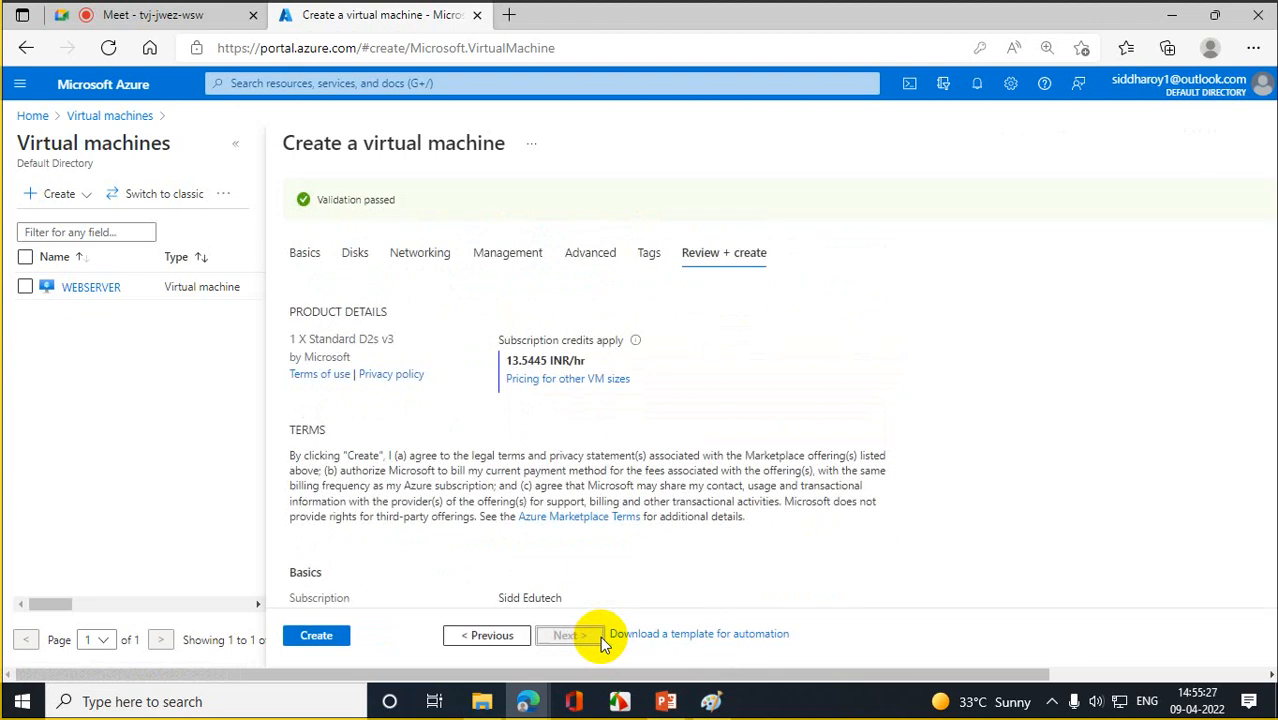
left_click(310, 640)
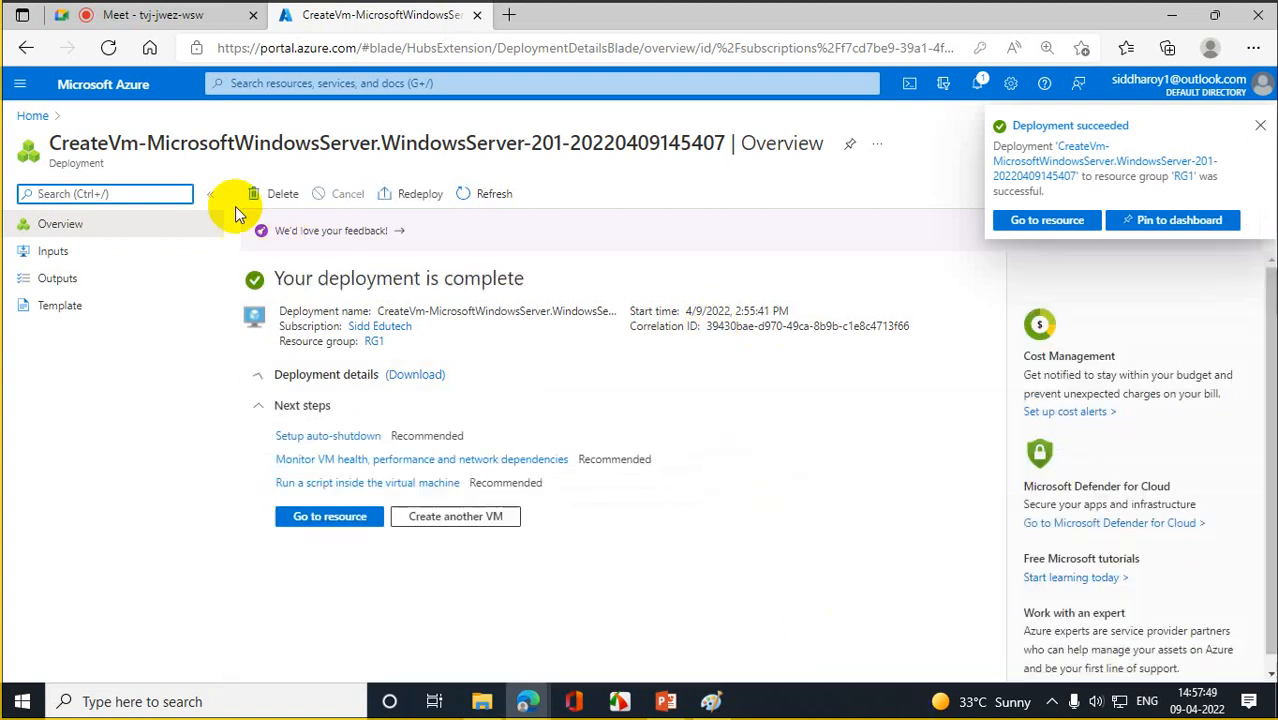
- Open the deployed DBSVR01, then go Home and open the Virtual machines list
left_click(356, 515)
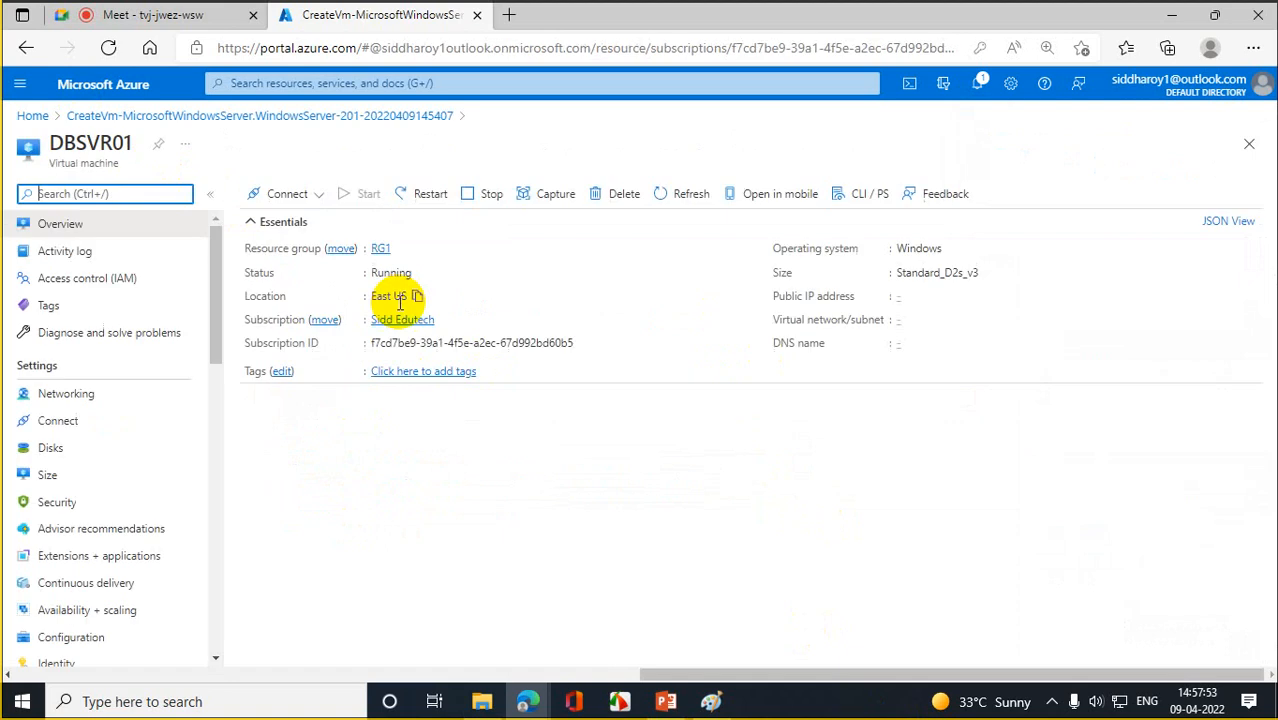
left_click(38, 118)
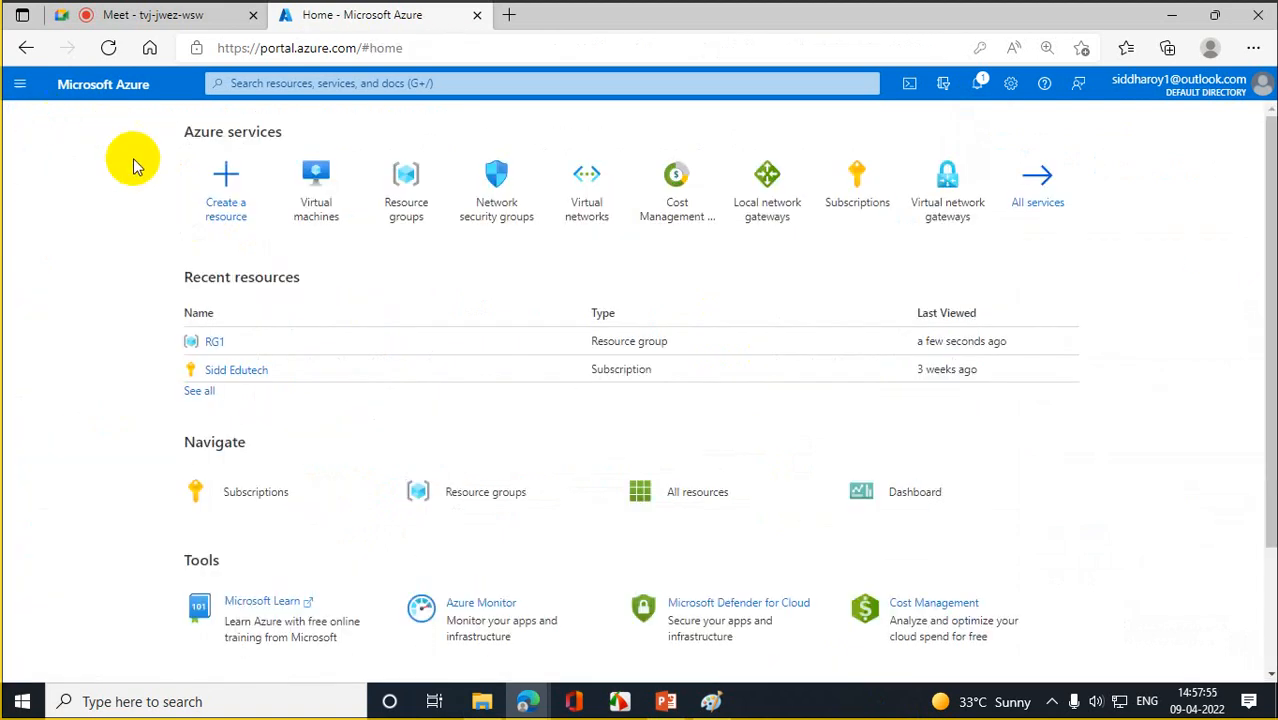
left_click(318, 185)
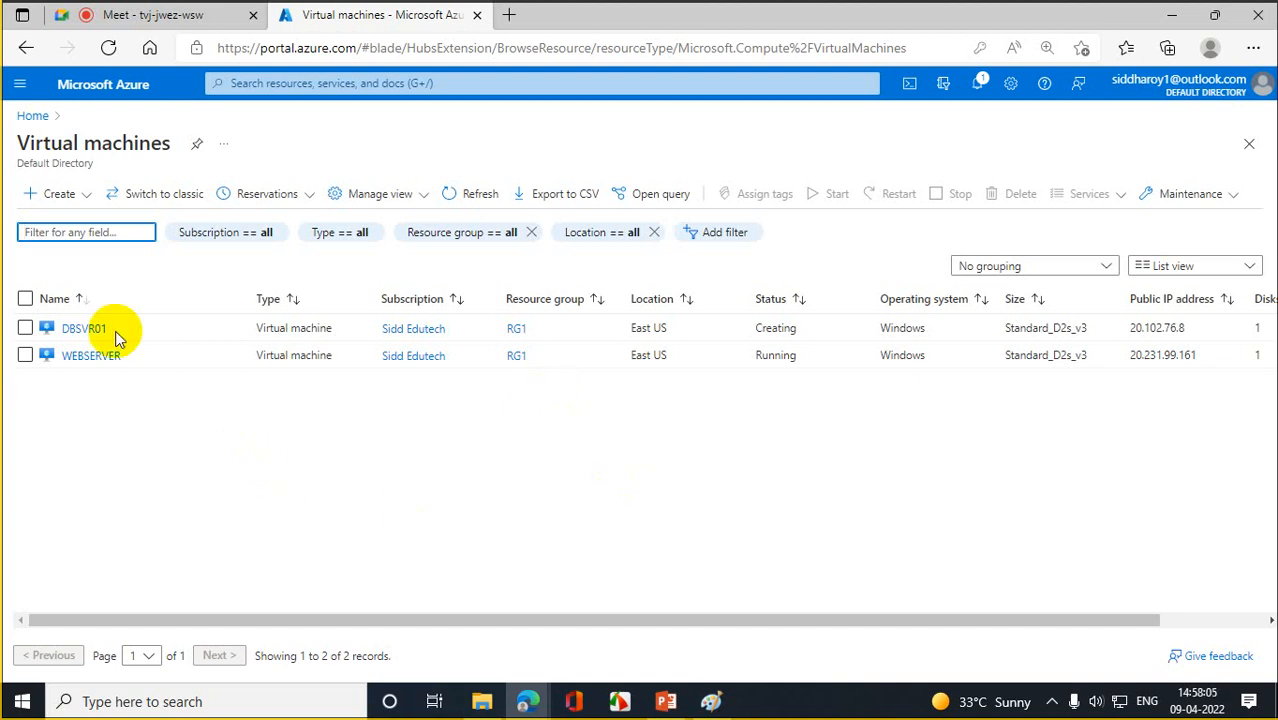
- Download WEBSERVER.rdp via Connect > RDP, open it, and accept the unknown-publisher warning
left_click(91, 356)
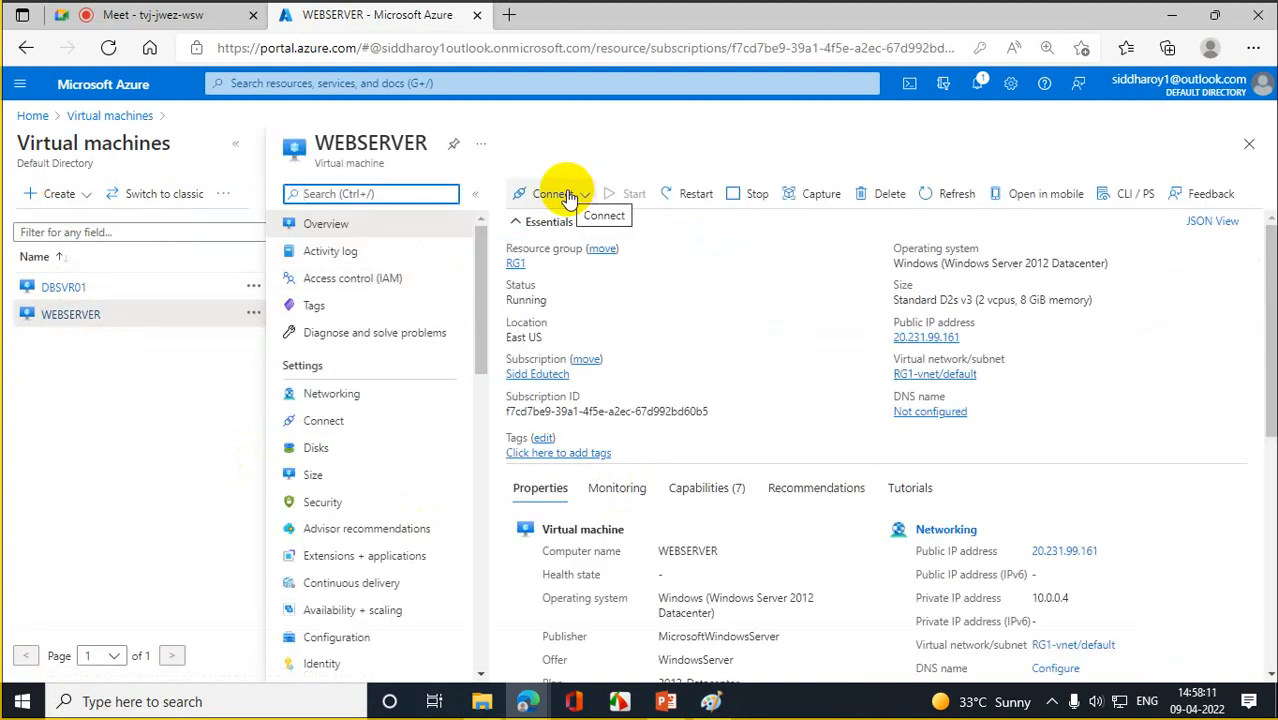
left_click(565, 195)
left_click(540, 218)
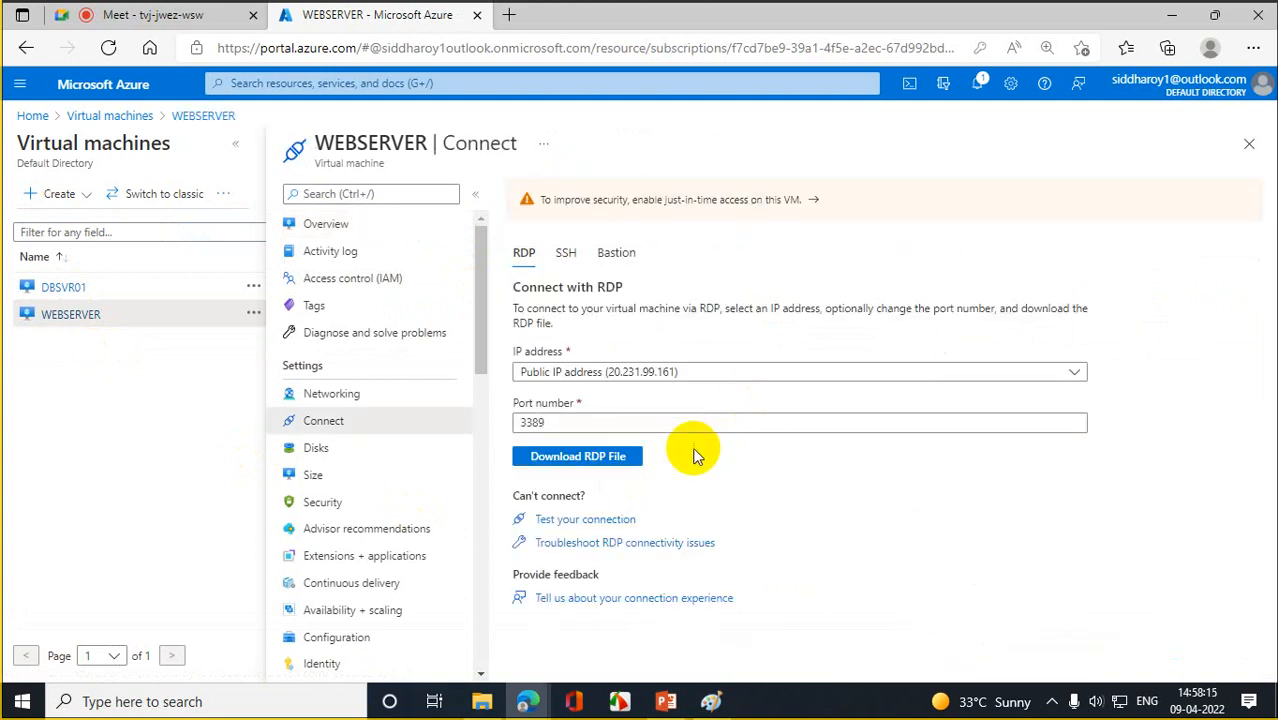
left_click(592, 471)
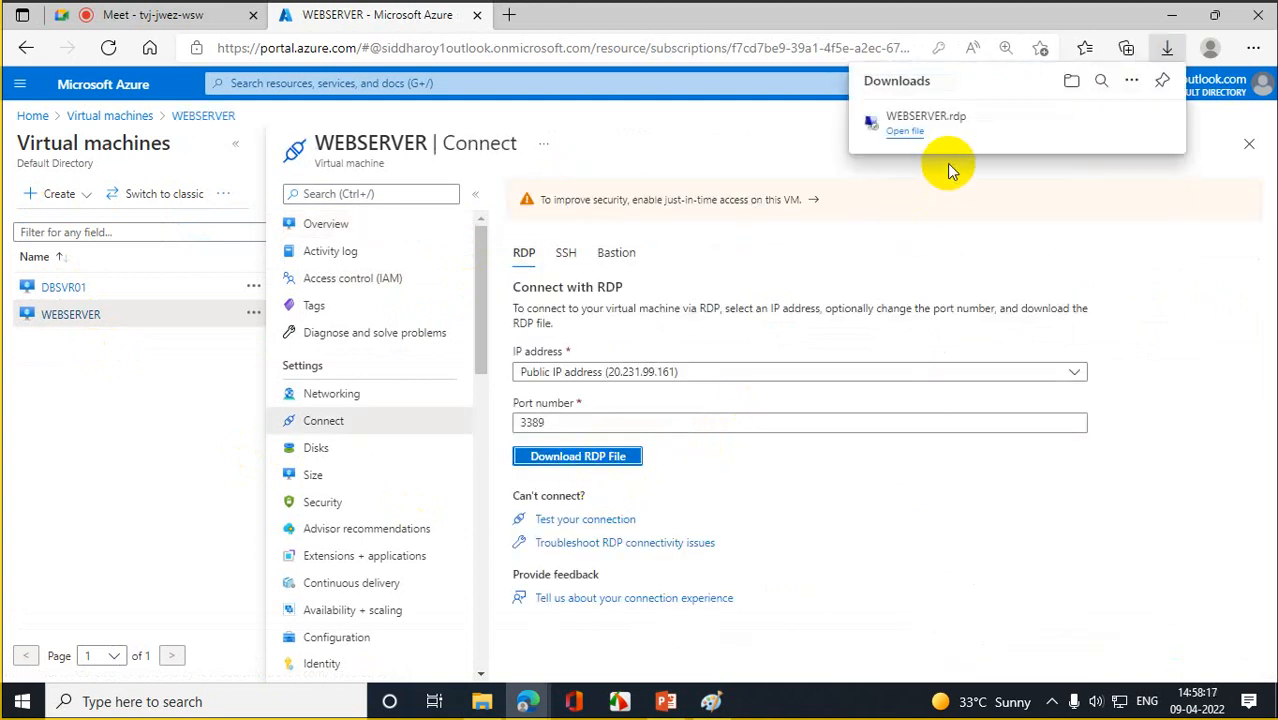
left_click(908, 138)
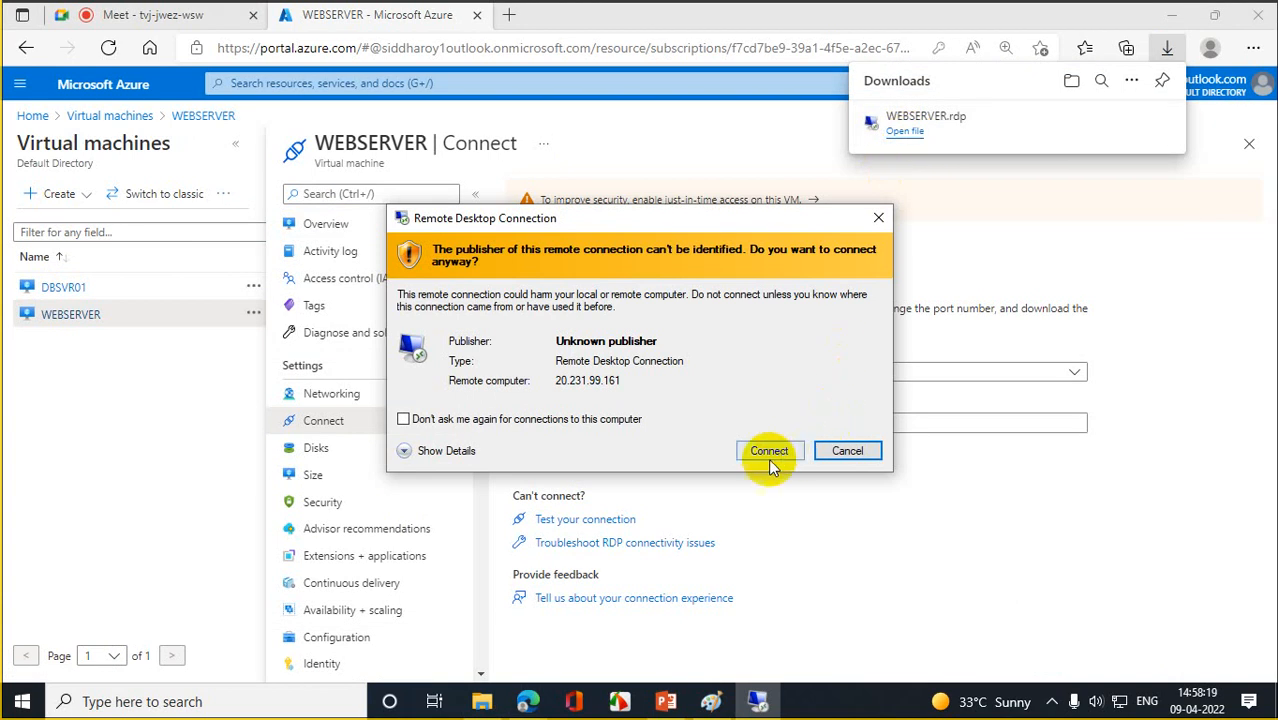
left_click(766, 453)
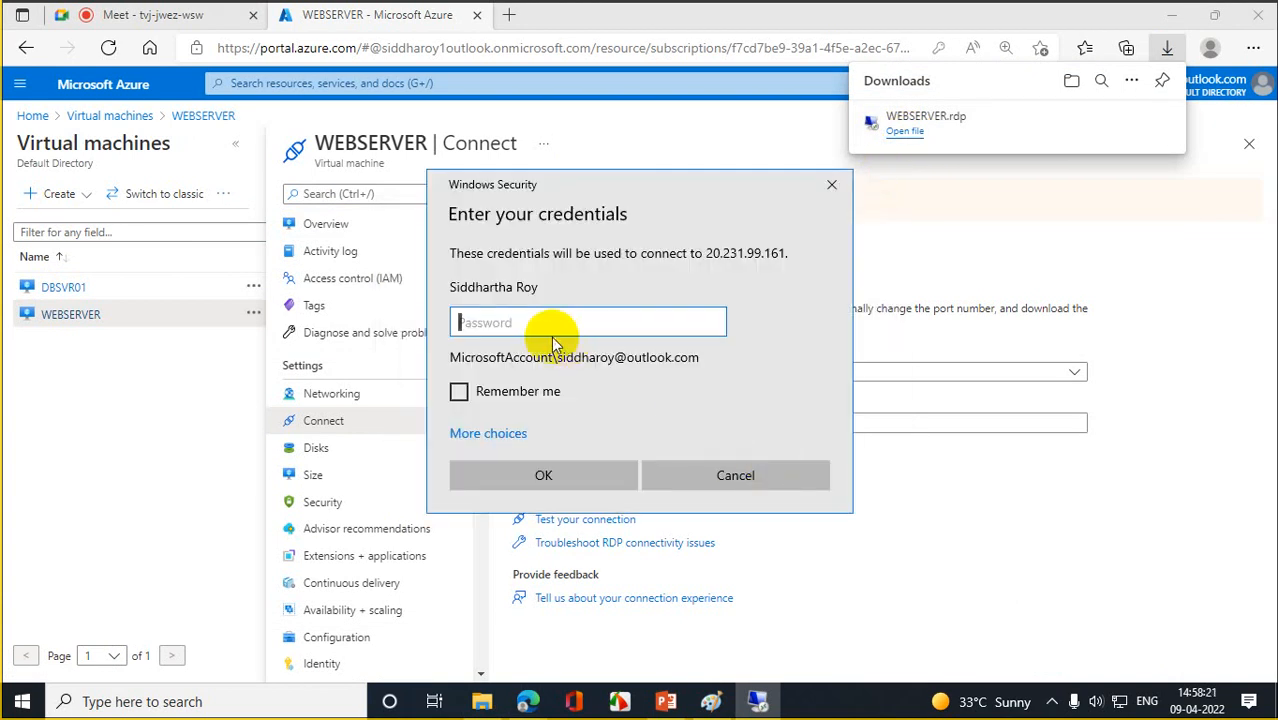
- Switch to a different account and enter the user name 'rootadmin'
left_click(489, 432)
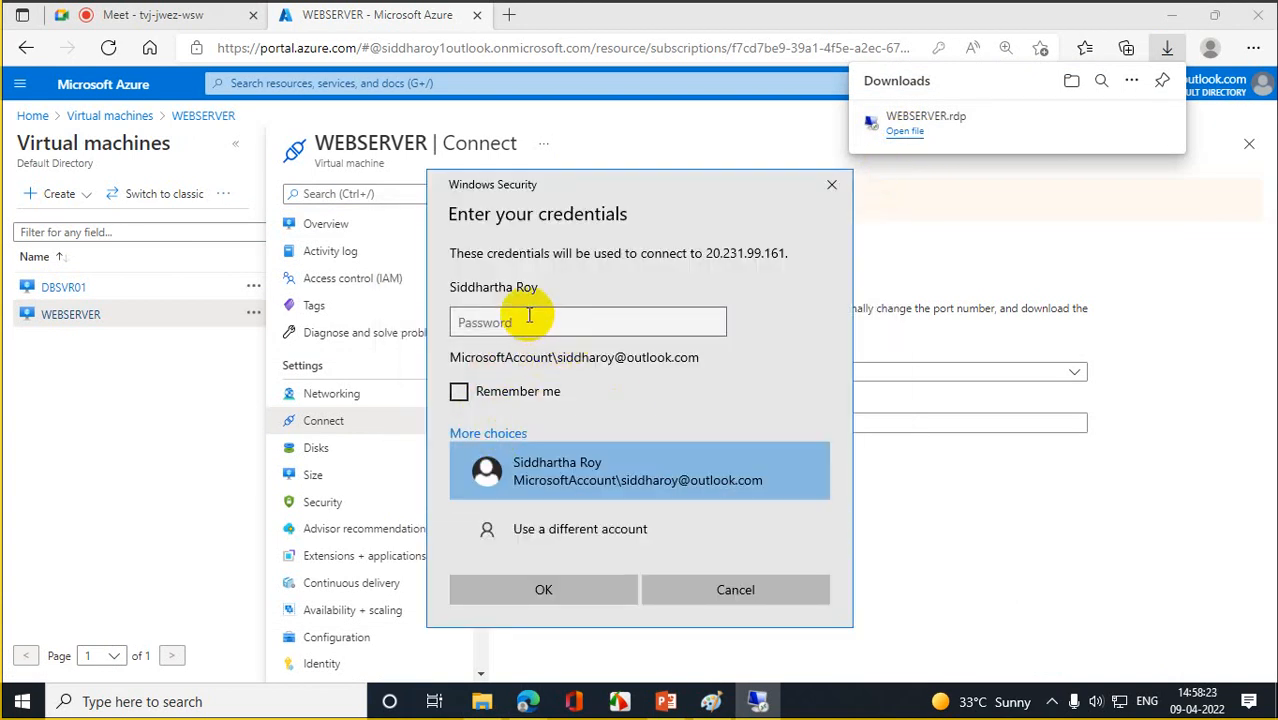
left_click(556, 528)
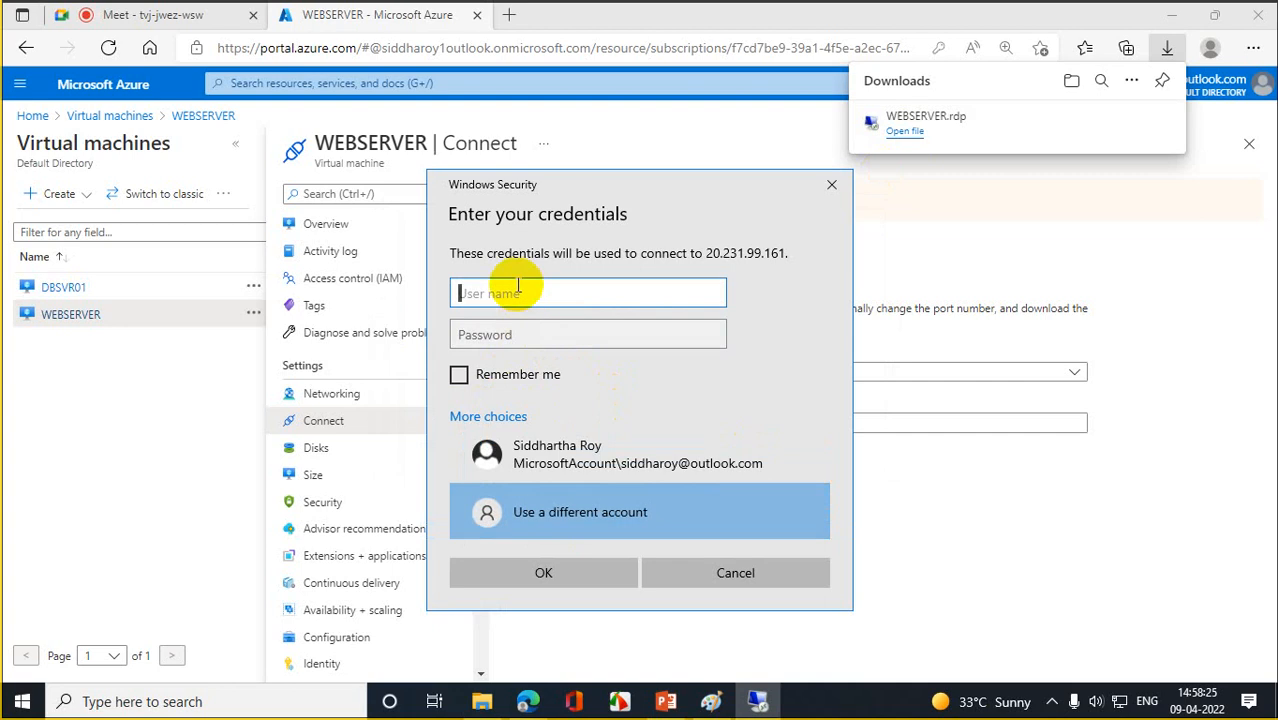
type("rootadmin")
key("Tab")
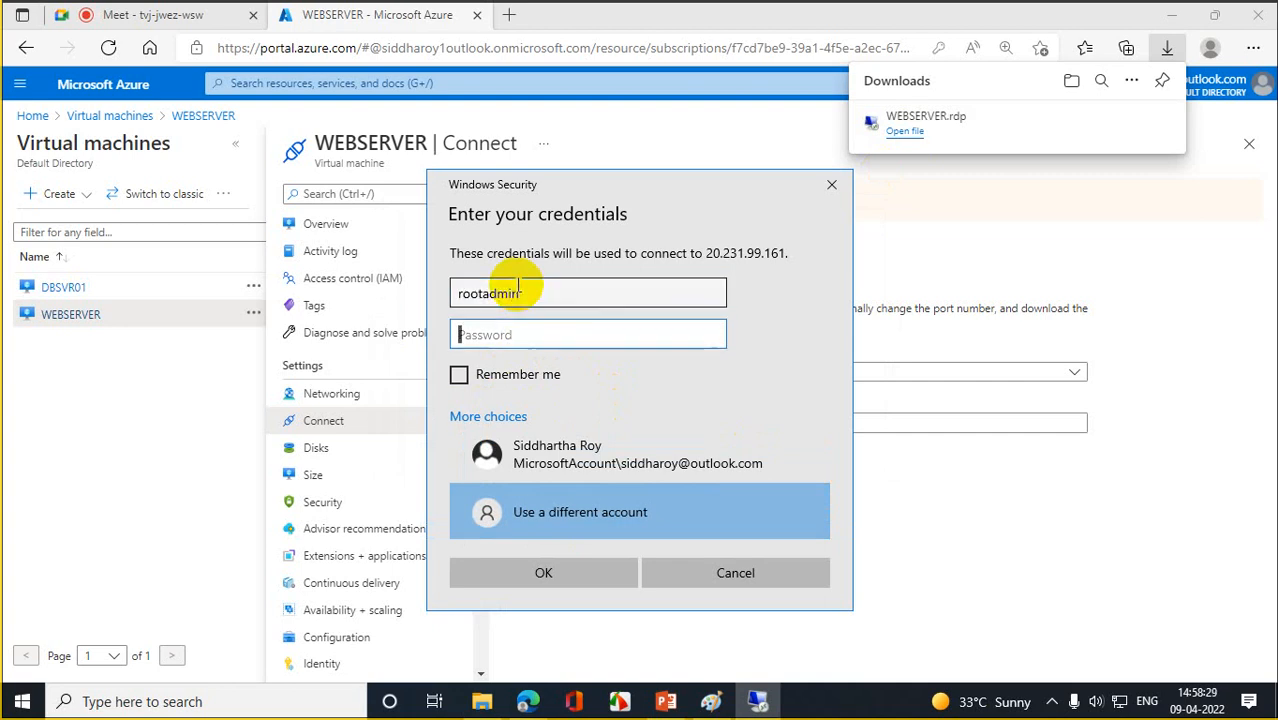
- Enter the VM admin password, submit the credentials, and accept the certificate warning
type("••")
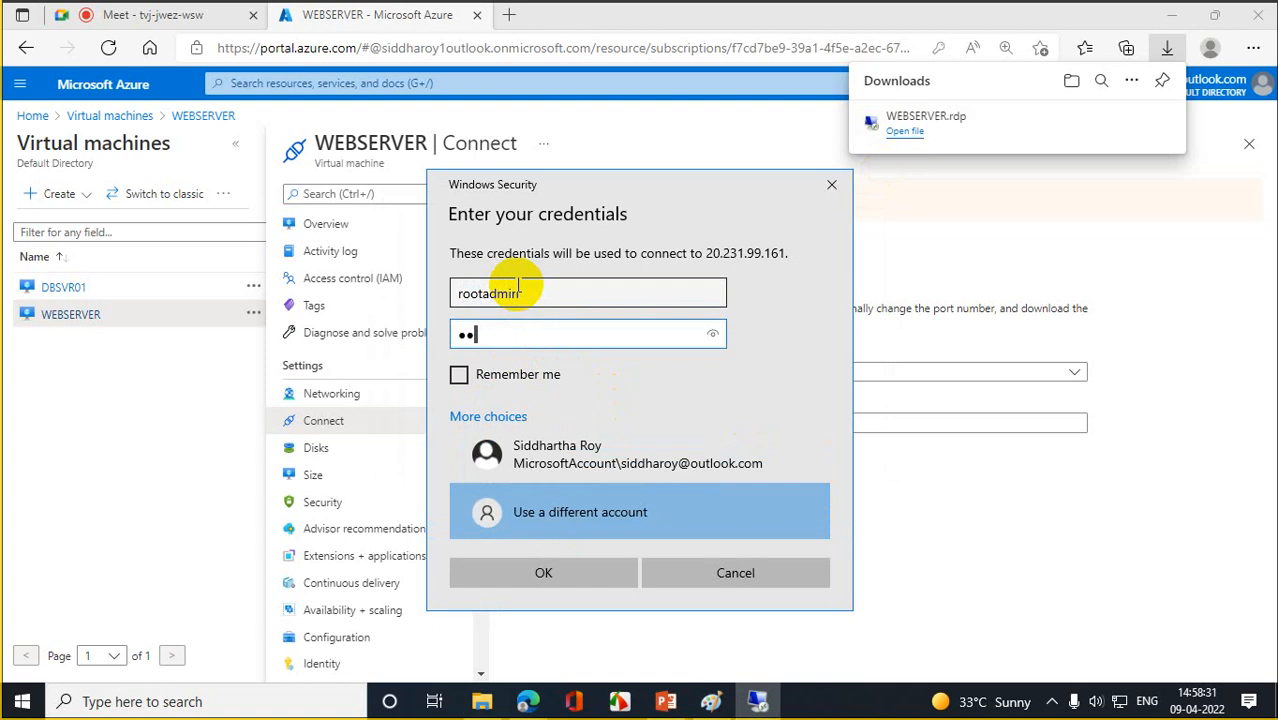
key("BackSpace")
key("BackSpace")
type("••••")
key("BackSpace")
key("BackSpace")
key("BackSpace")
key("BackSpace")
type("••••••••••••")
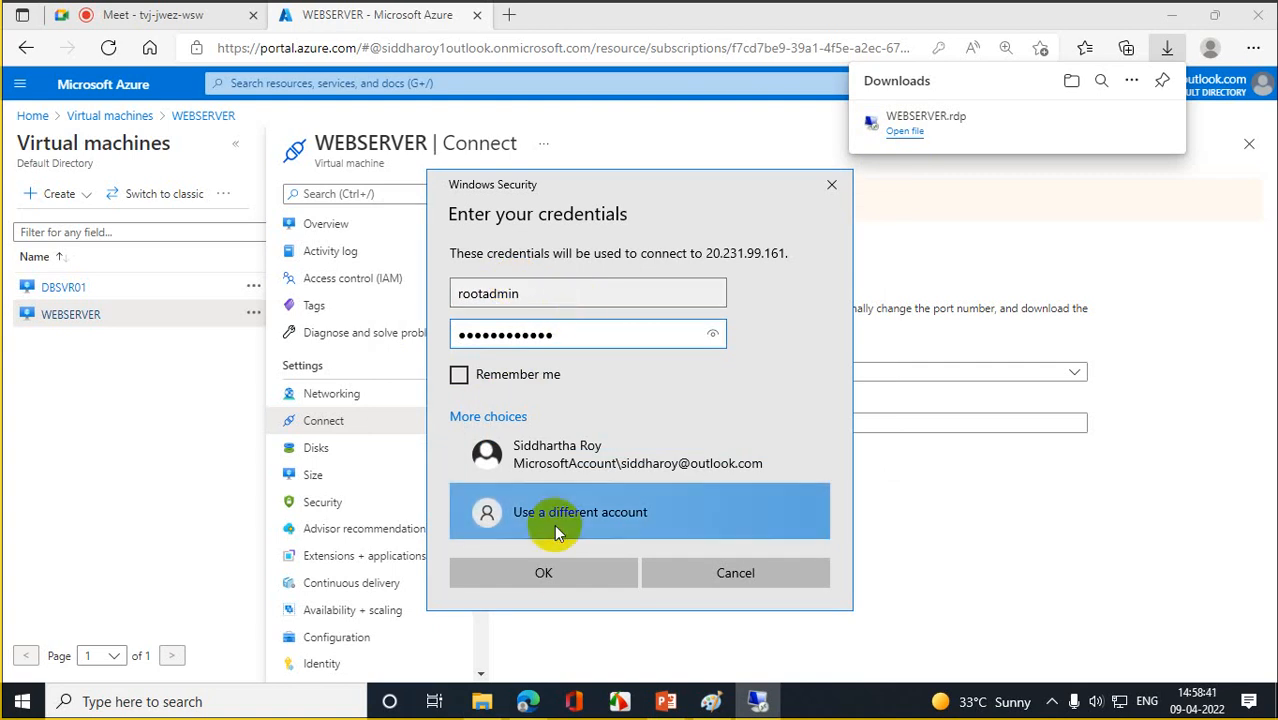
left_click(548, 570)
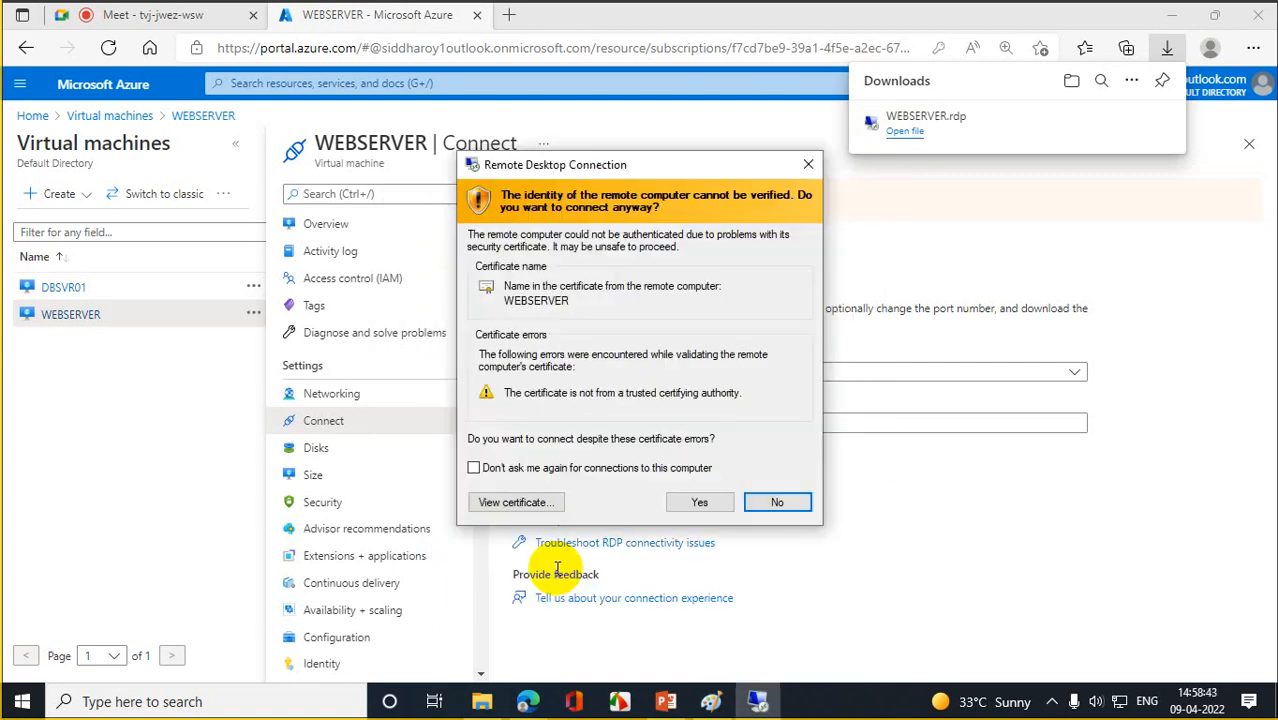
left_click(697, 498)
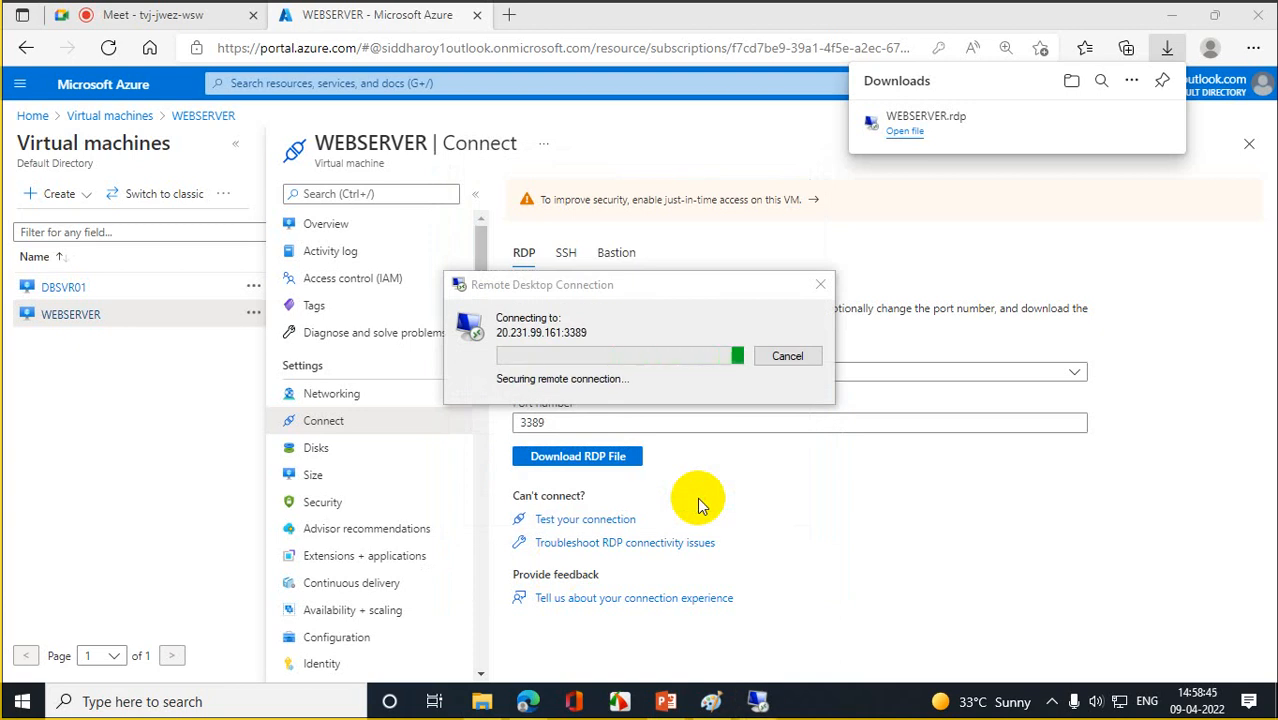
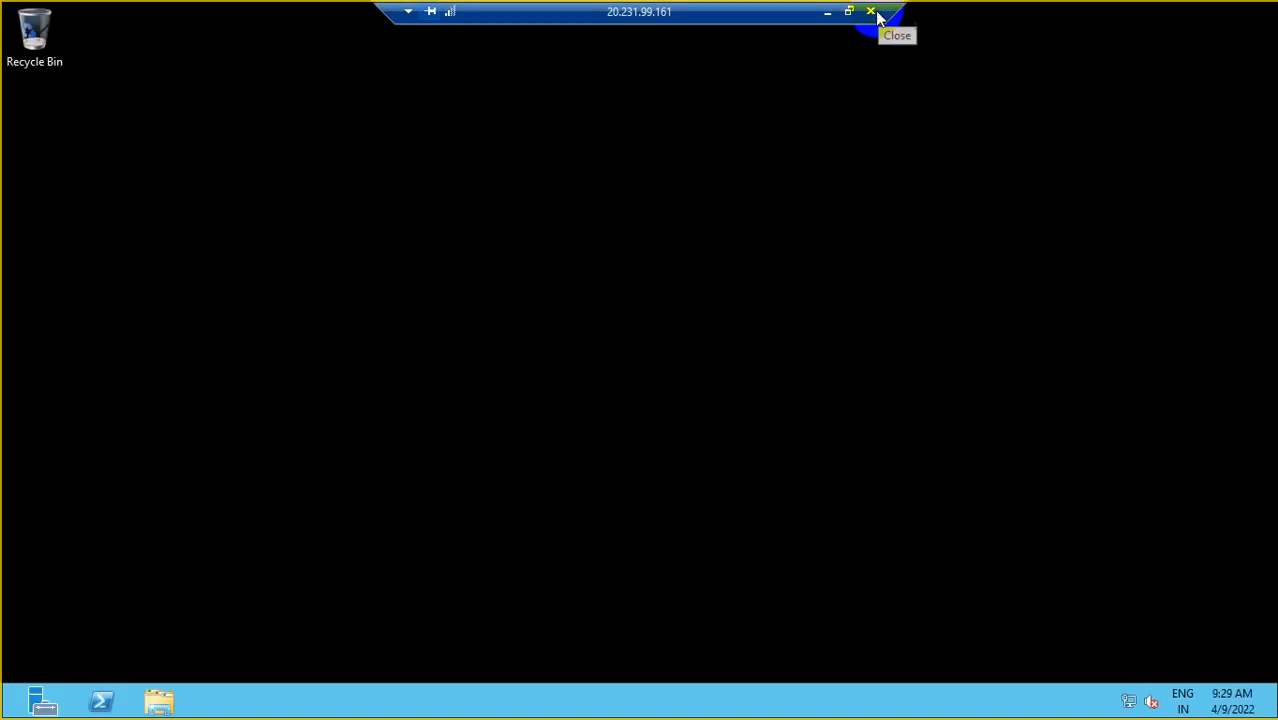
- Minimize the WEBSERVER remote session and bring up DBSVR01's Connect page in the portal
left_click(828, 13)
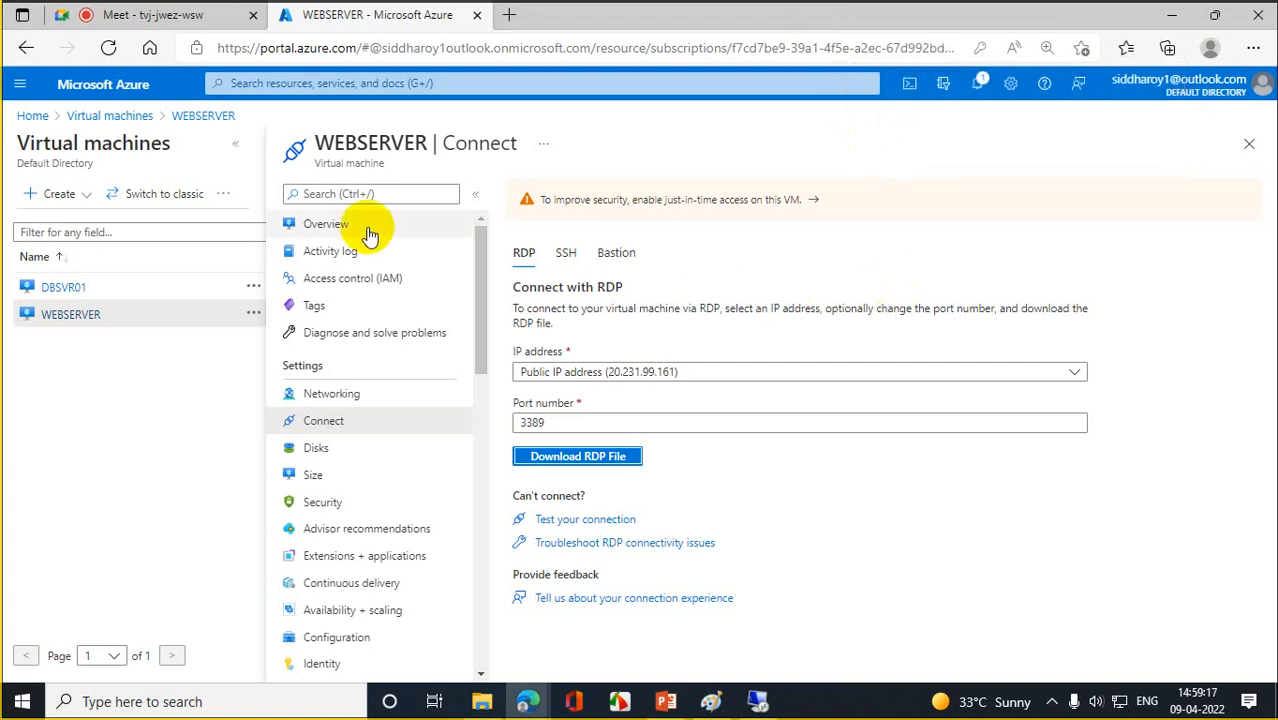
left_click(52, 287)
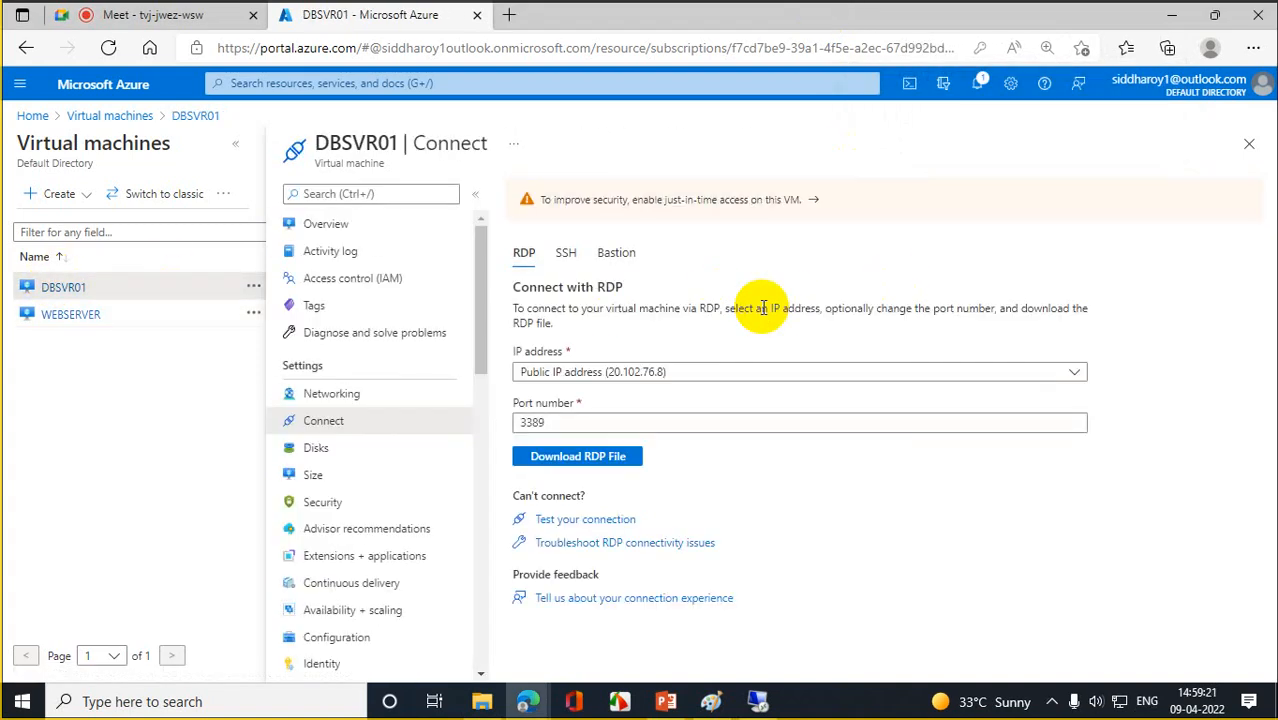
- Download and open DBSVR01.rdp, connect, and choose to sign in with a different account
left_click(580, 462)
left_click(912, 131)
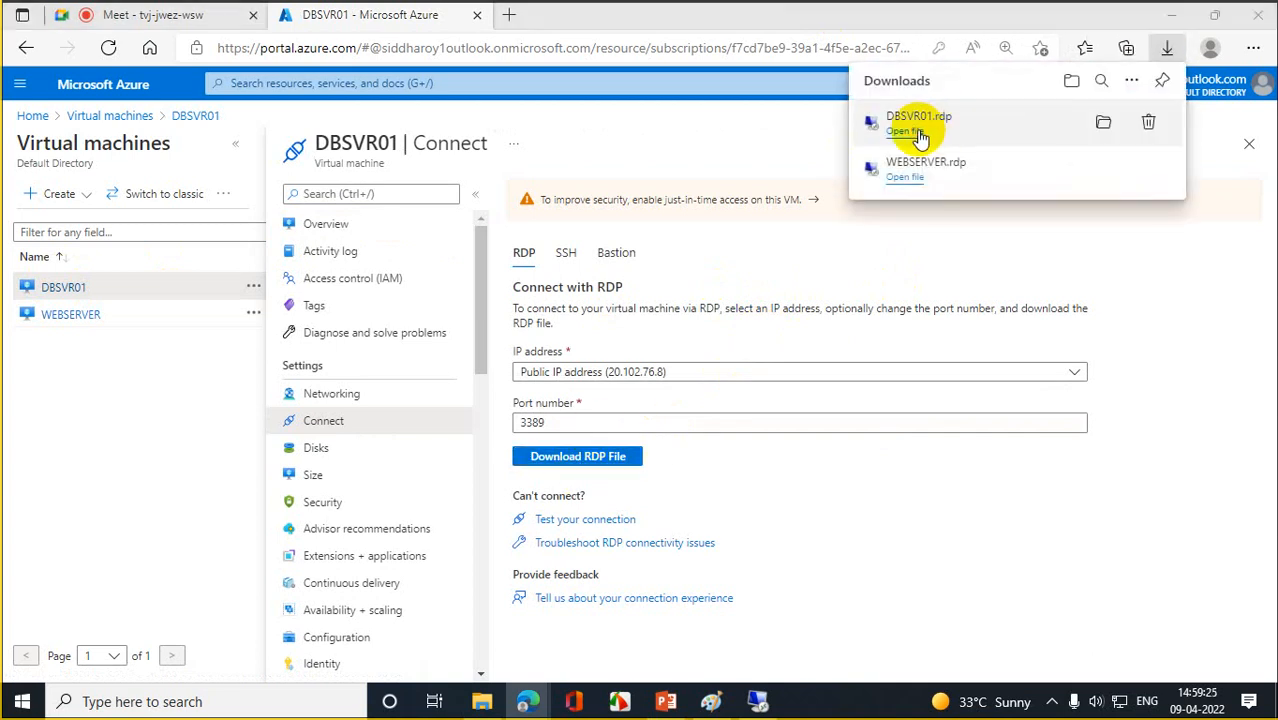
left_click(769, 451)
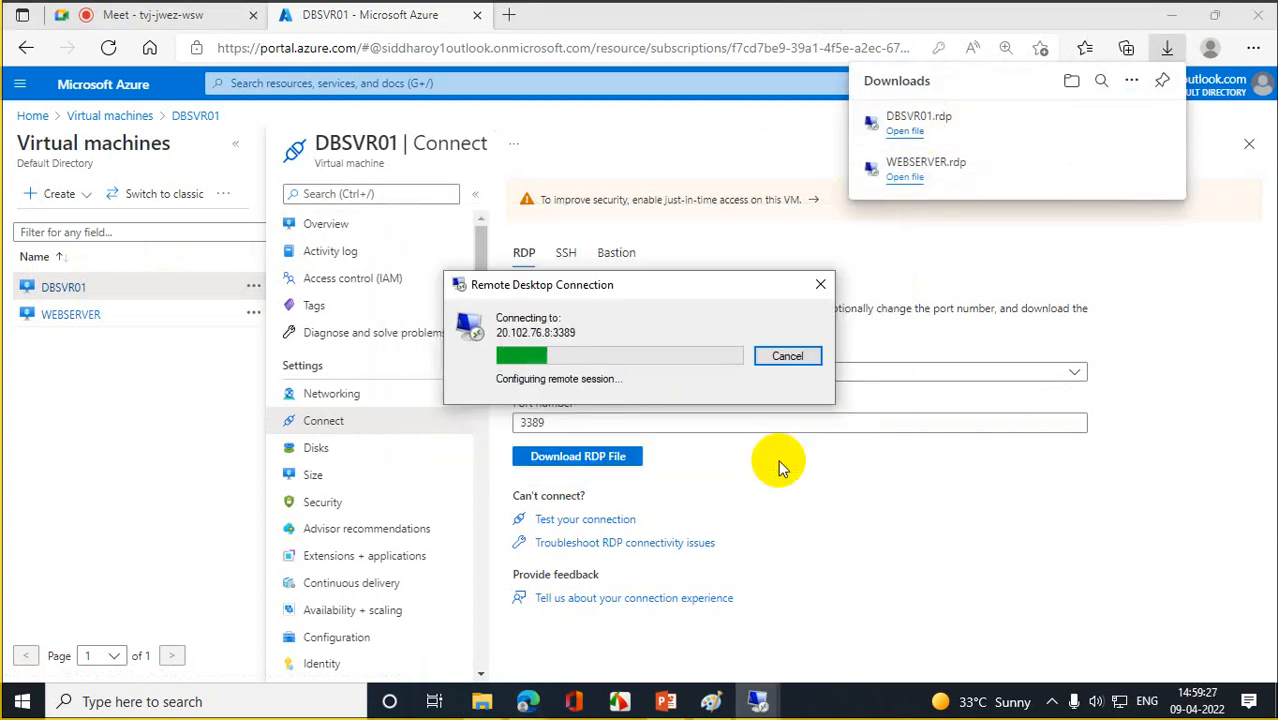
left_click(497, 437)
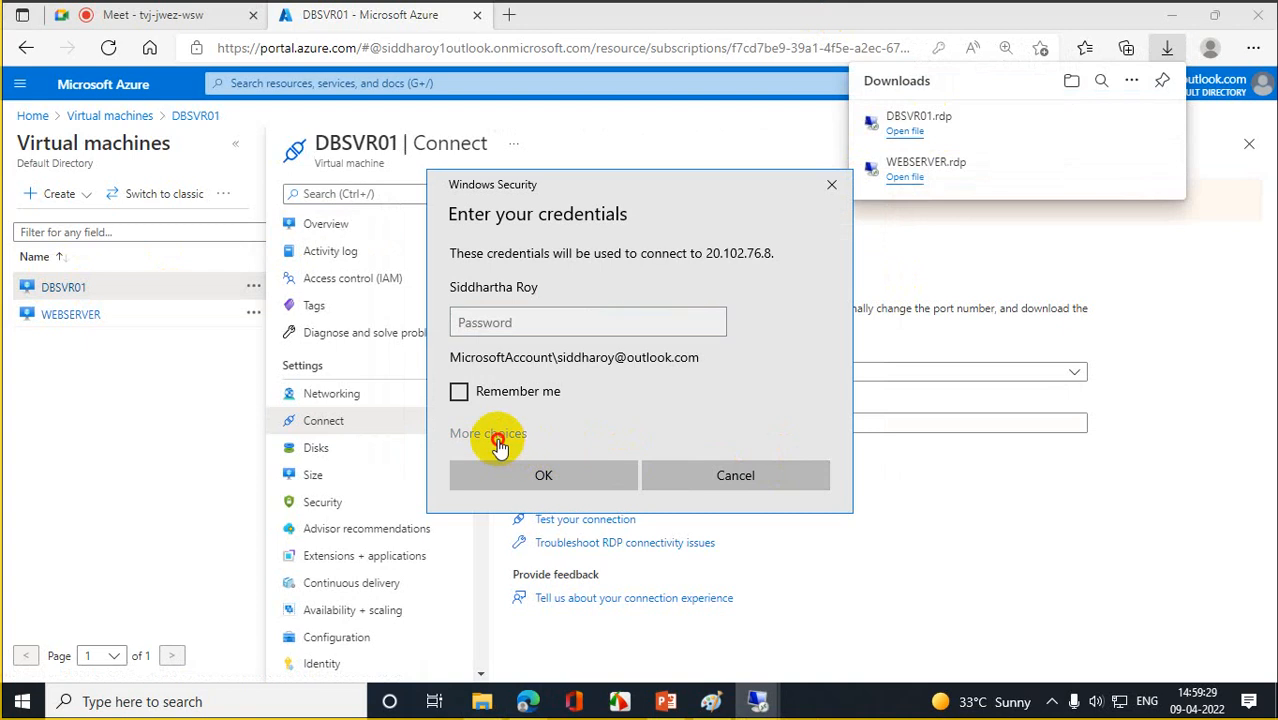
left_click(495, 526)
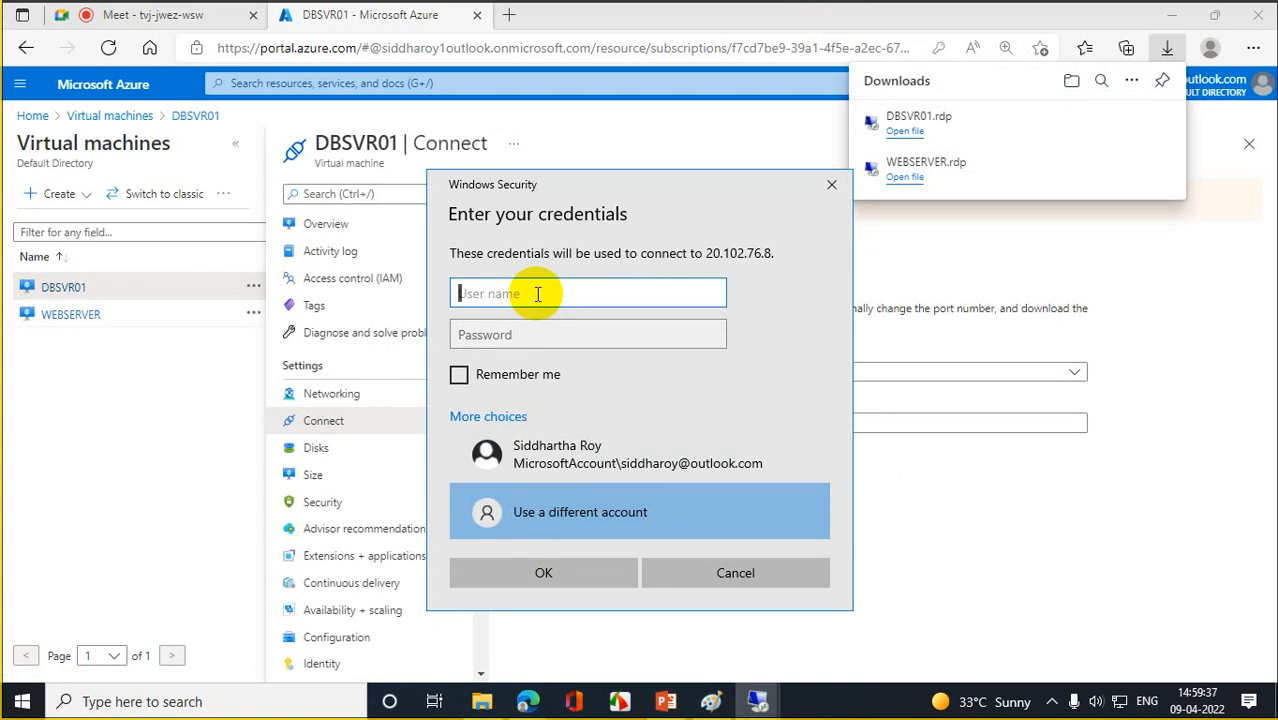
- Sign in as 'rootadmin' with the admin password and accept the certificate warning
type("rootadmin")
key("Tab")
type("•••••••")
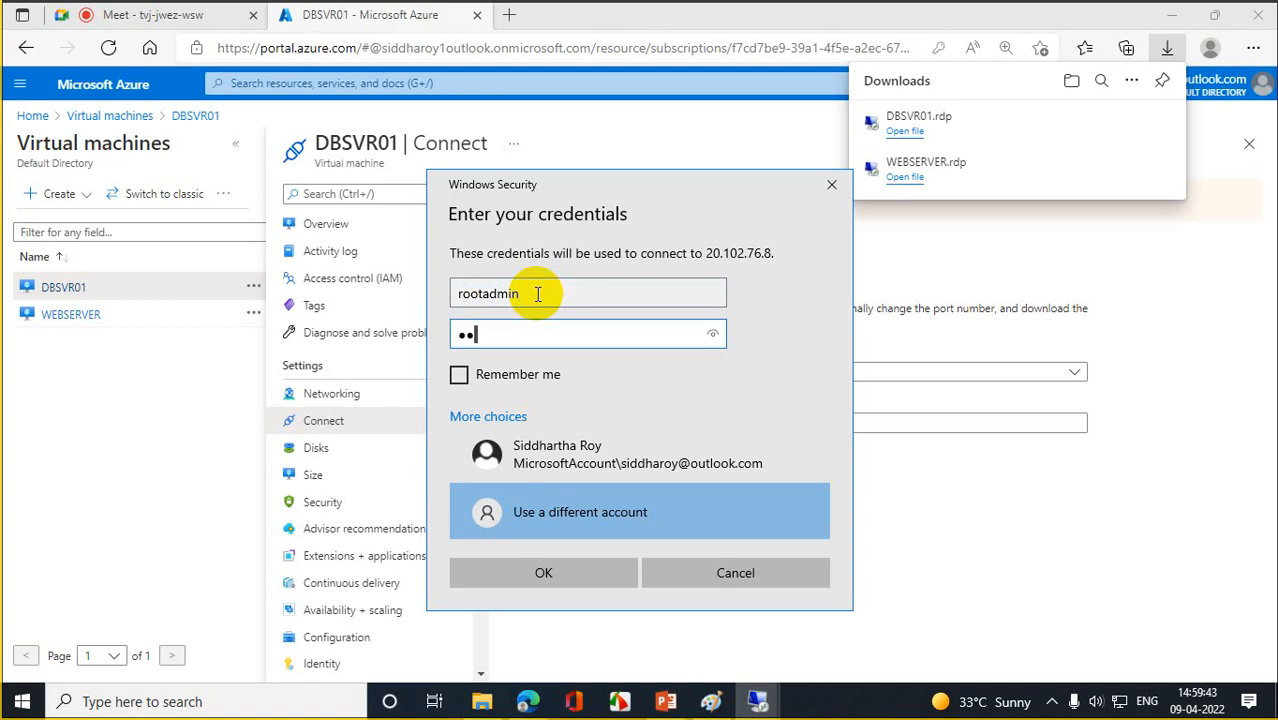
type("•••••")
key("Return")
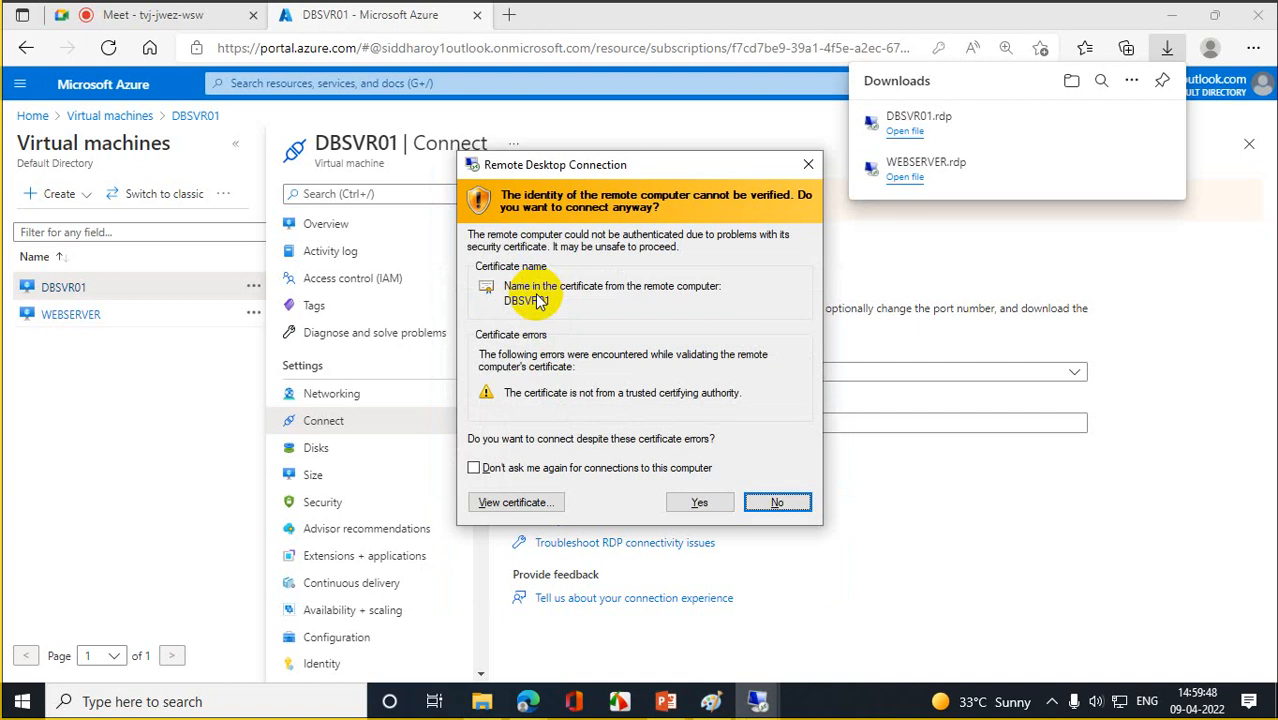
left_click(719, 502)
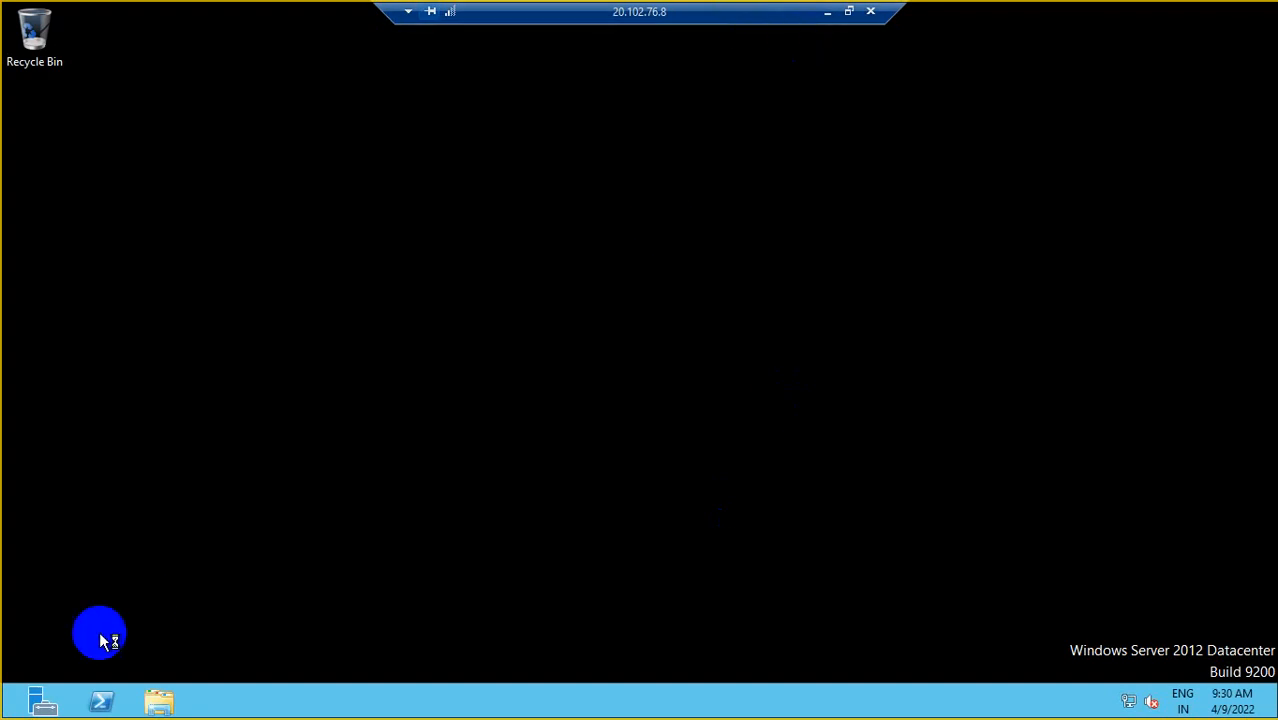
- Disconnect both the DBSVR01 and WEBSERVER remote sessions and dismiss the Downloads list
left_click(870, 11)
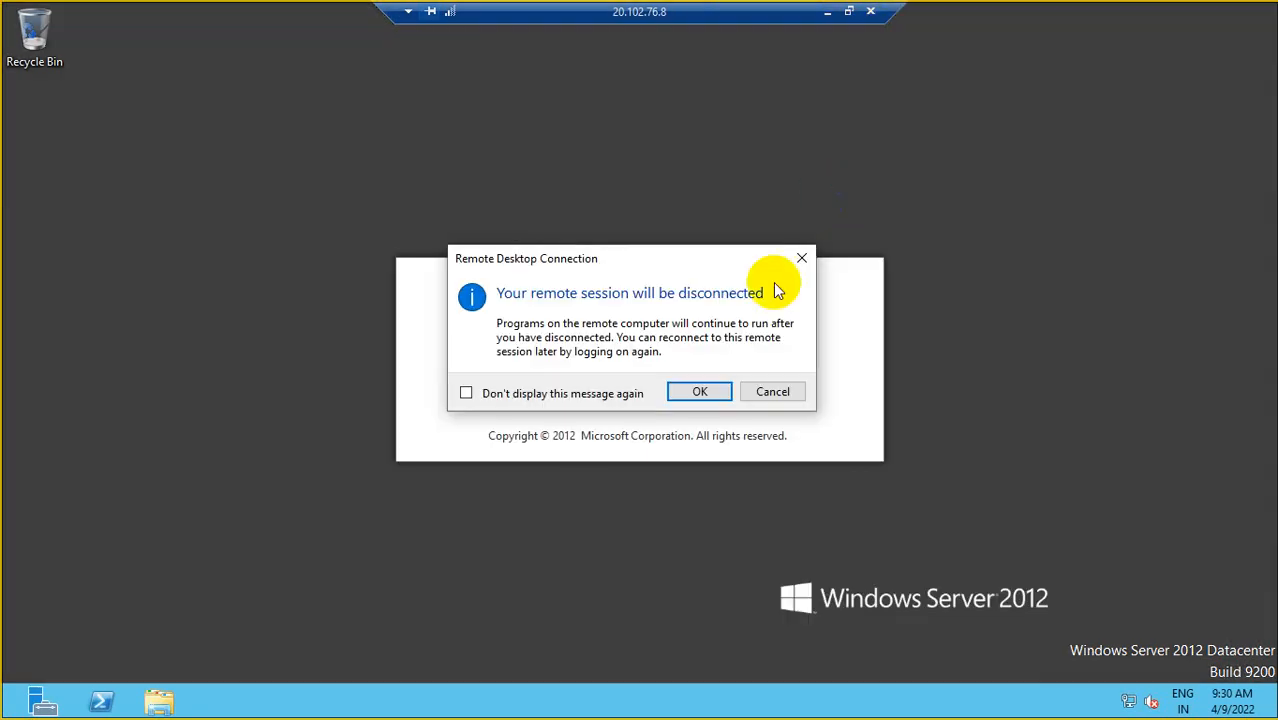
left_click(710, 391)
left_click(759, 686)
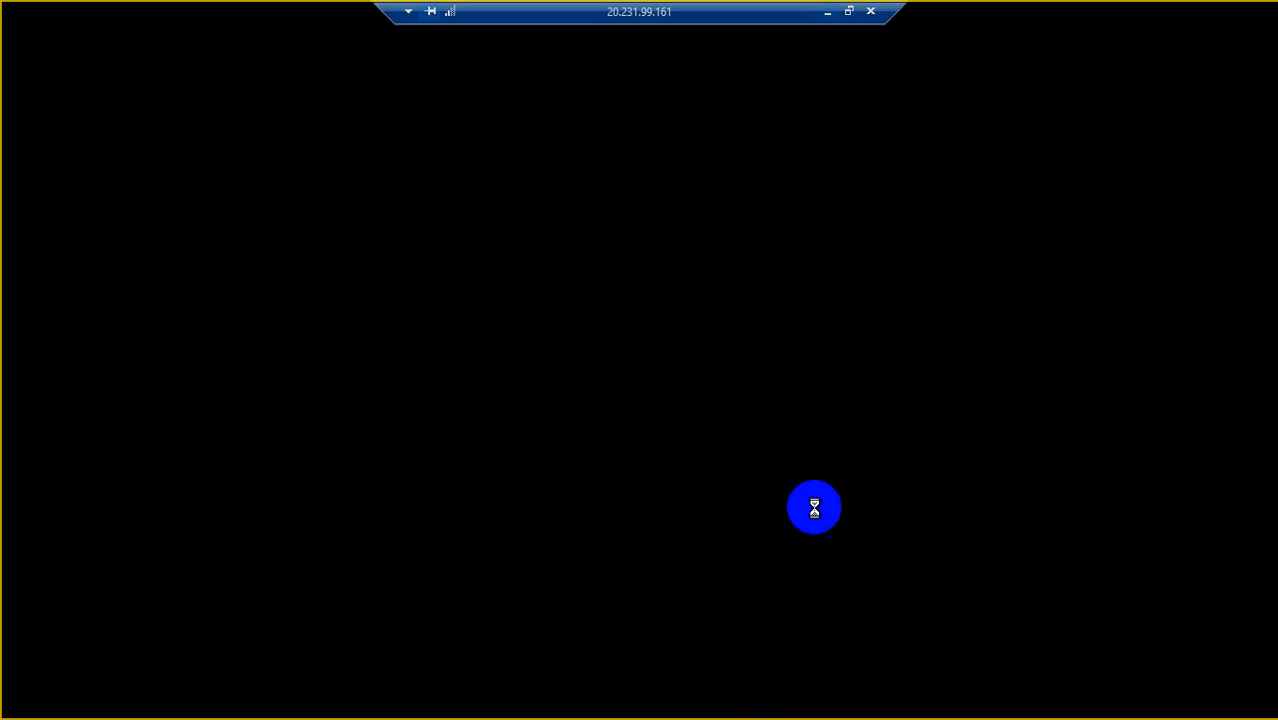
left_click(870, 11)
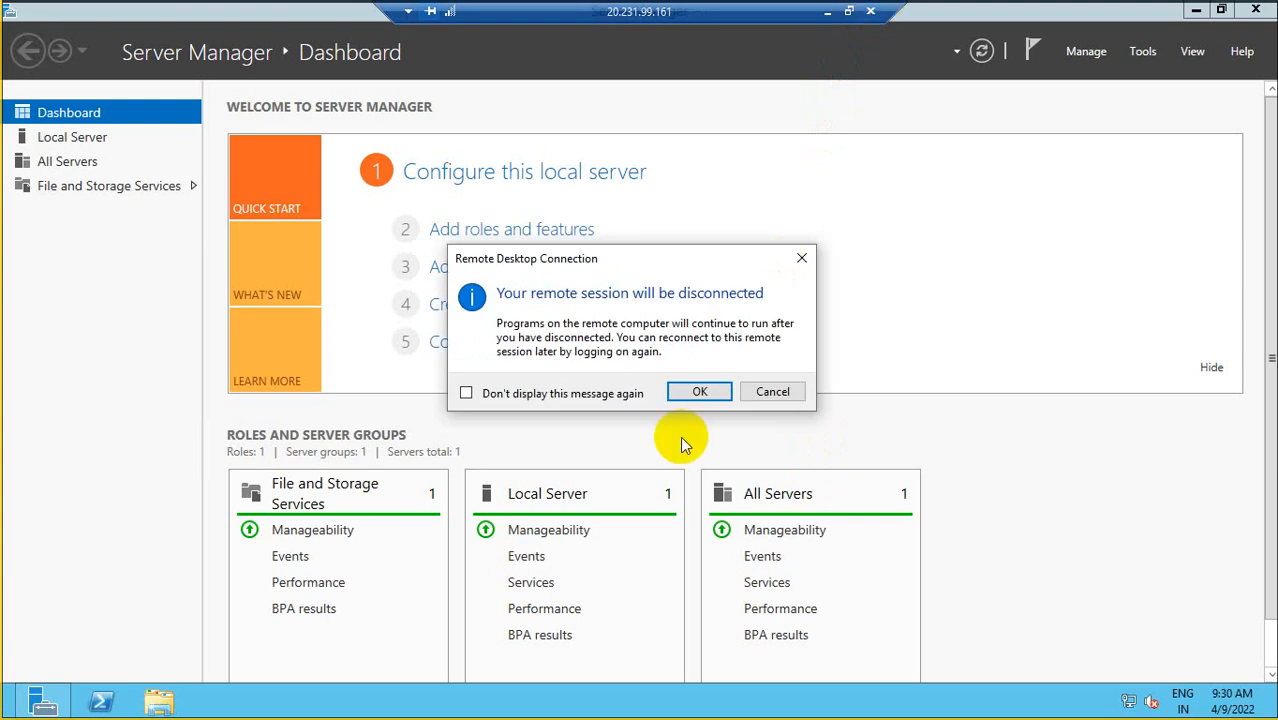
left_click(700, 392)
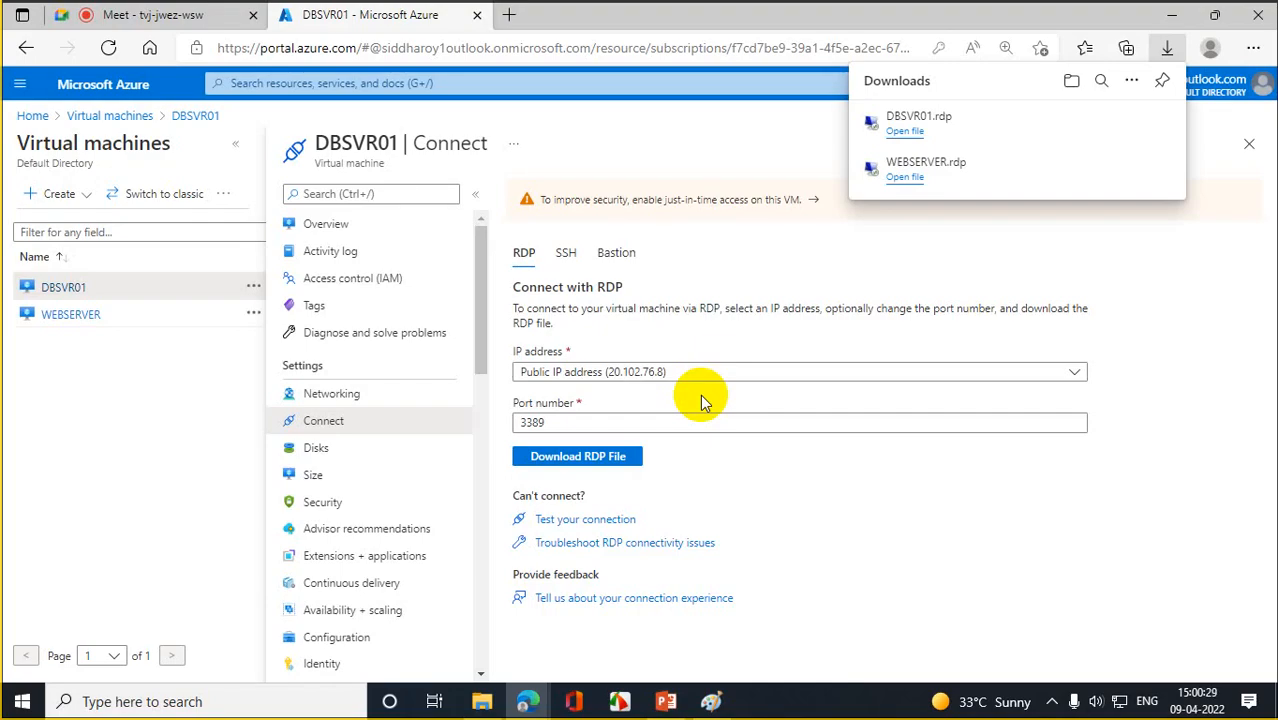
left_click(1238, 248)
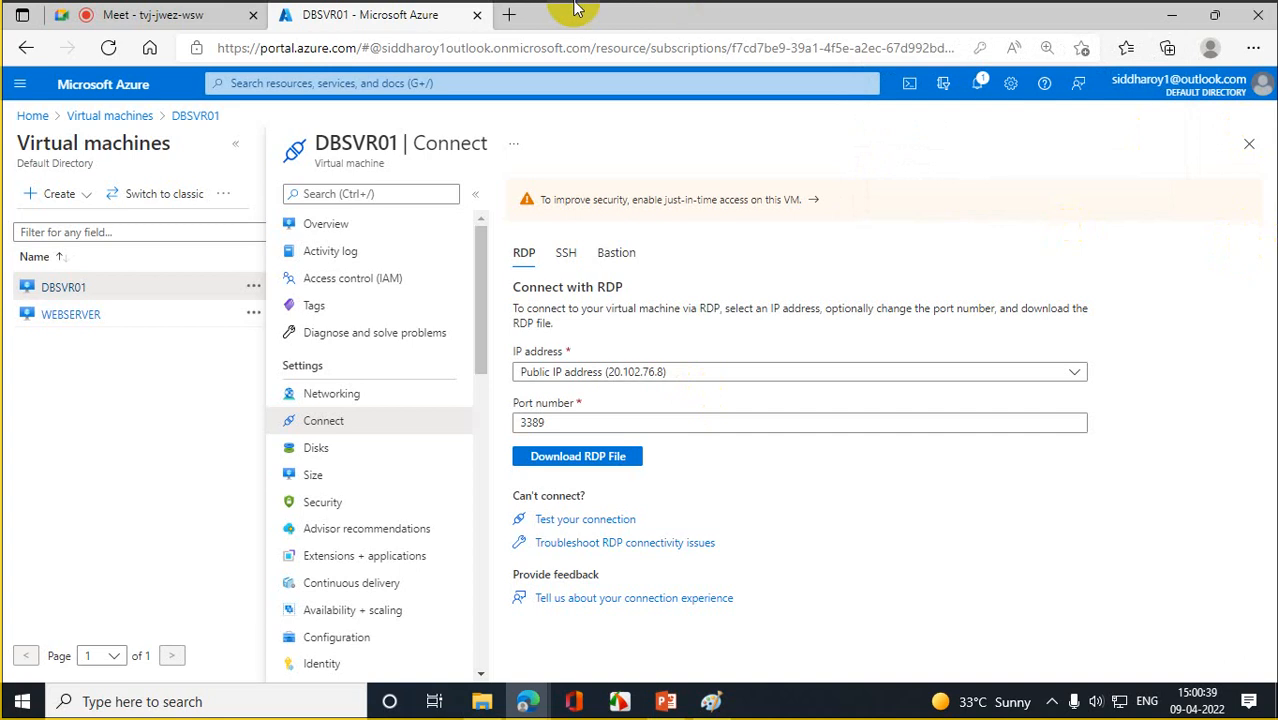
- Create network security group NSG1 in resource group RG1 (East US) through Review + create
left_click(33, 116)
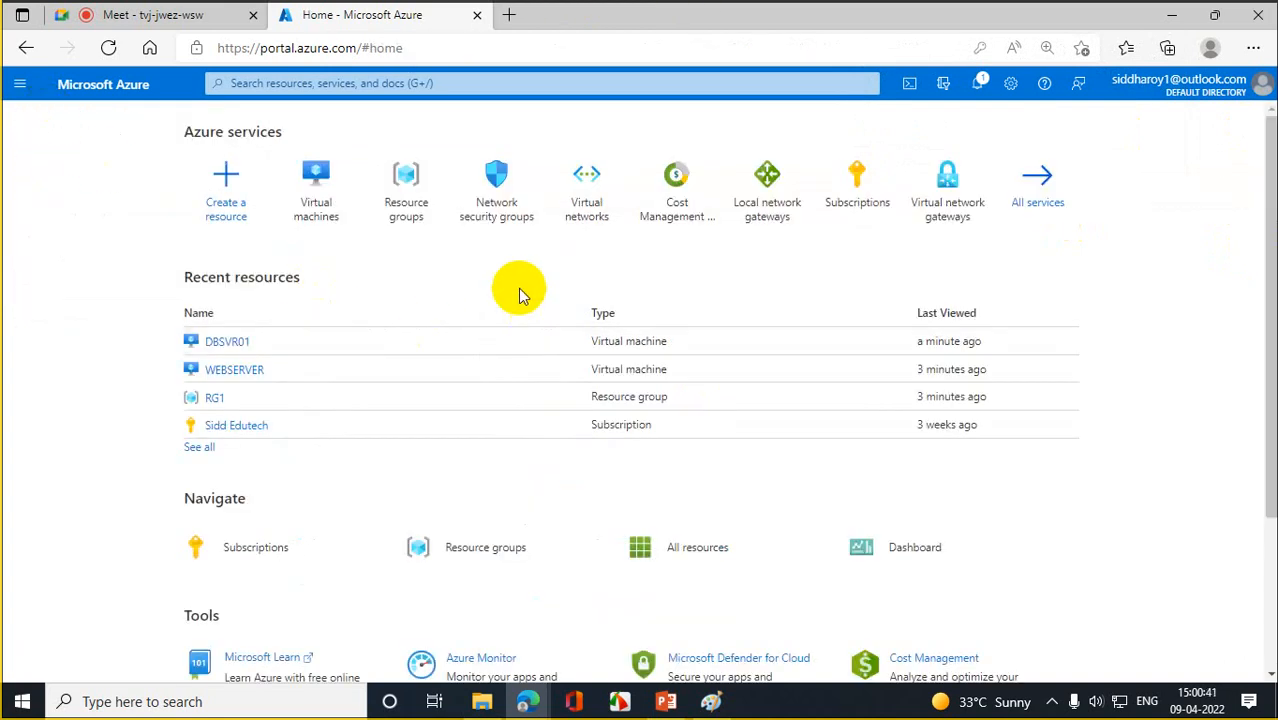
left_click(496, 188)
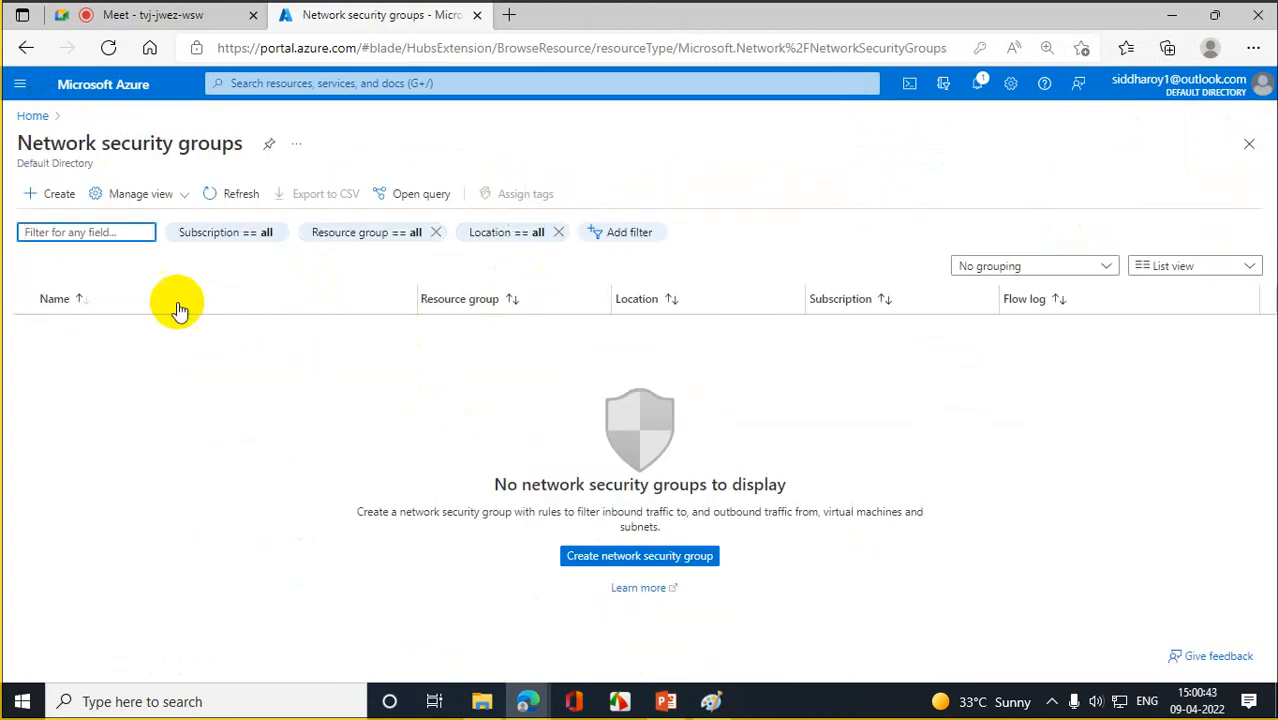
left_click(55, 196)
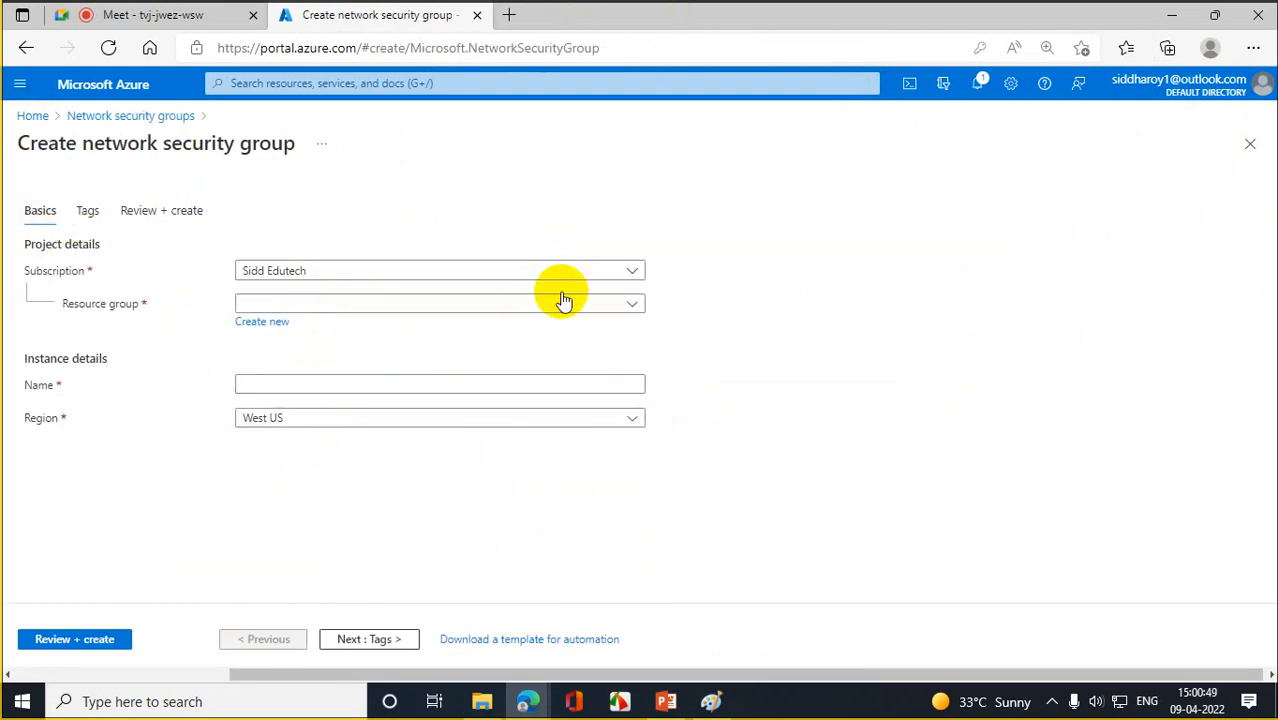
left_click(563, 301)
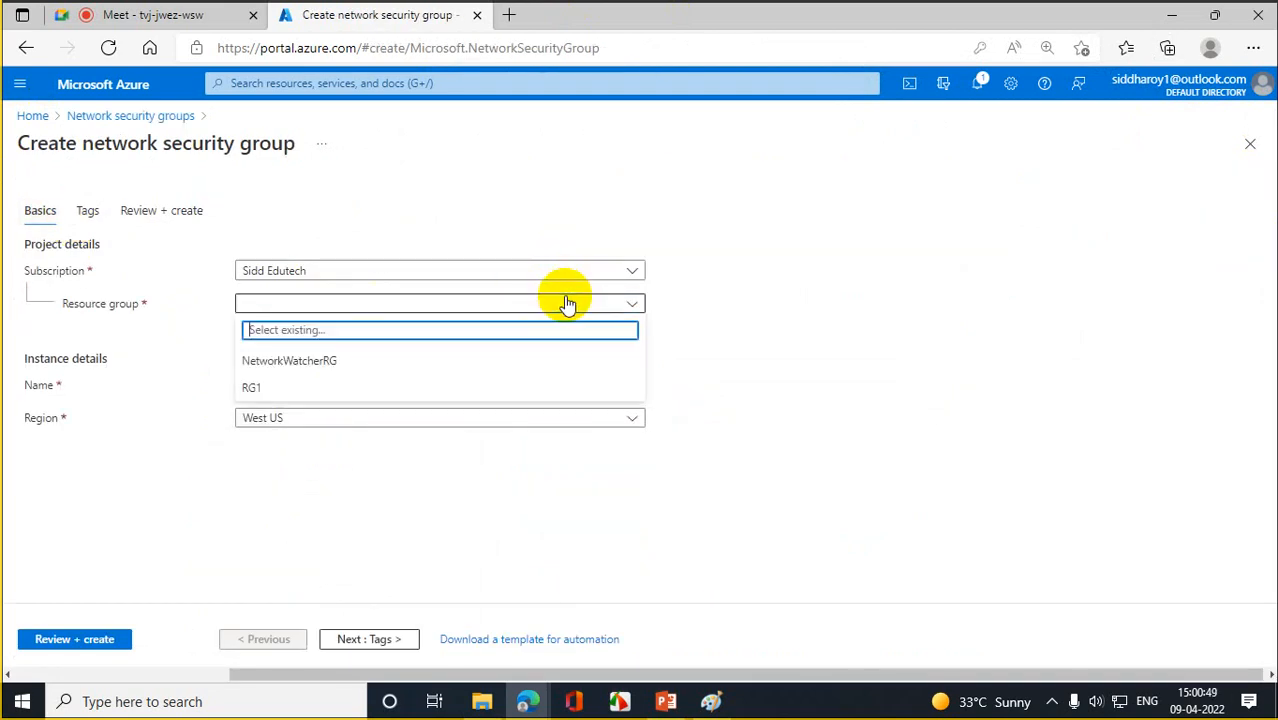
left_click(843, 228)
left_click(634, 304)
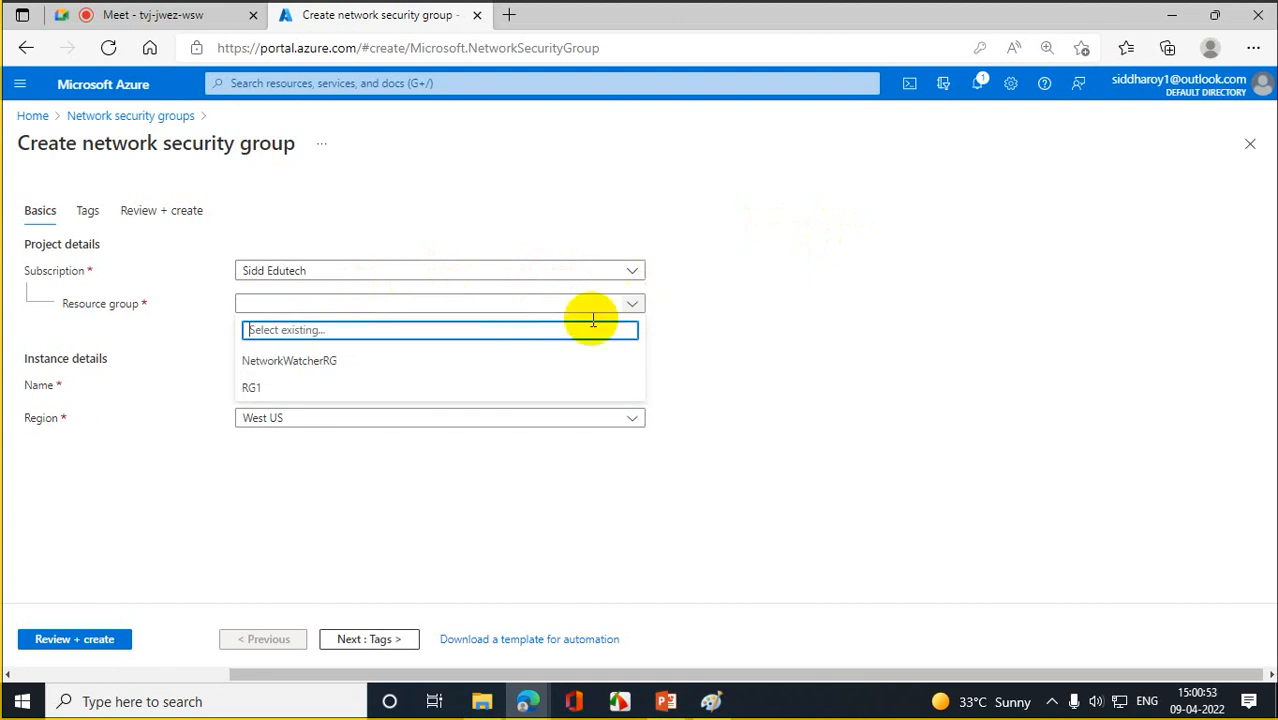
left_click(256, 389)
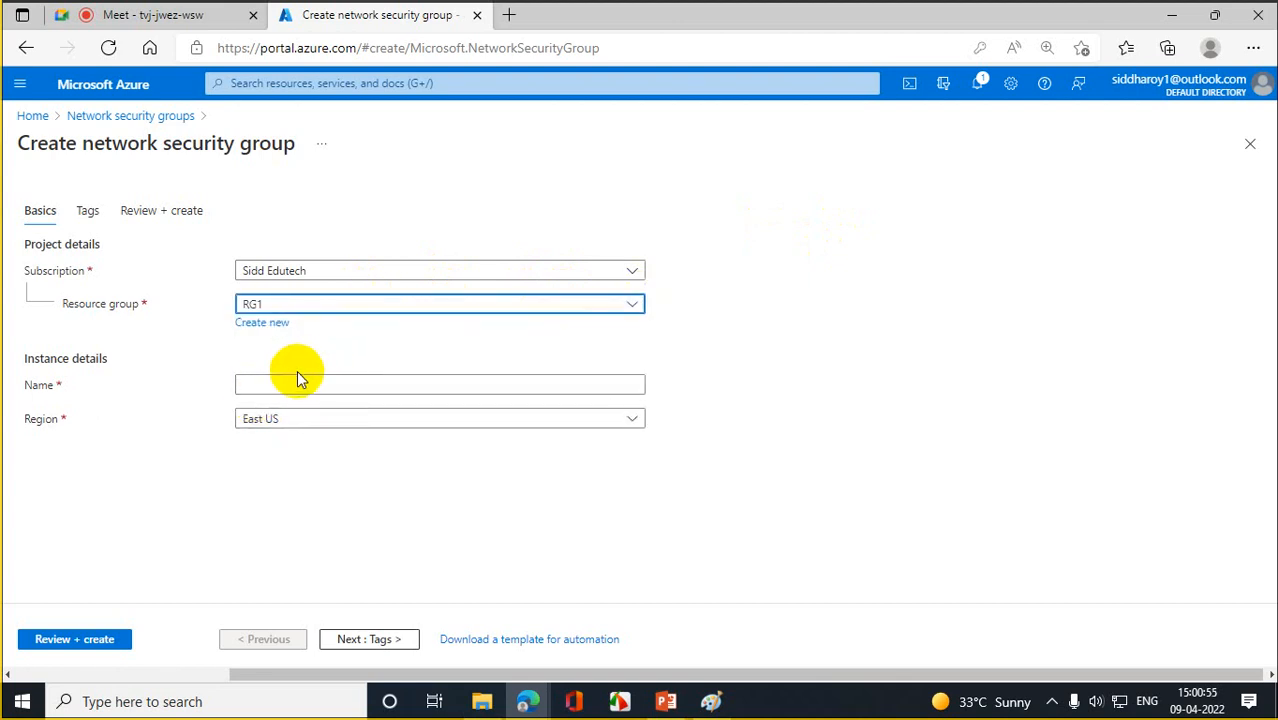
left_click(296, 380)
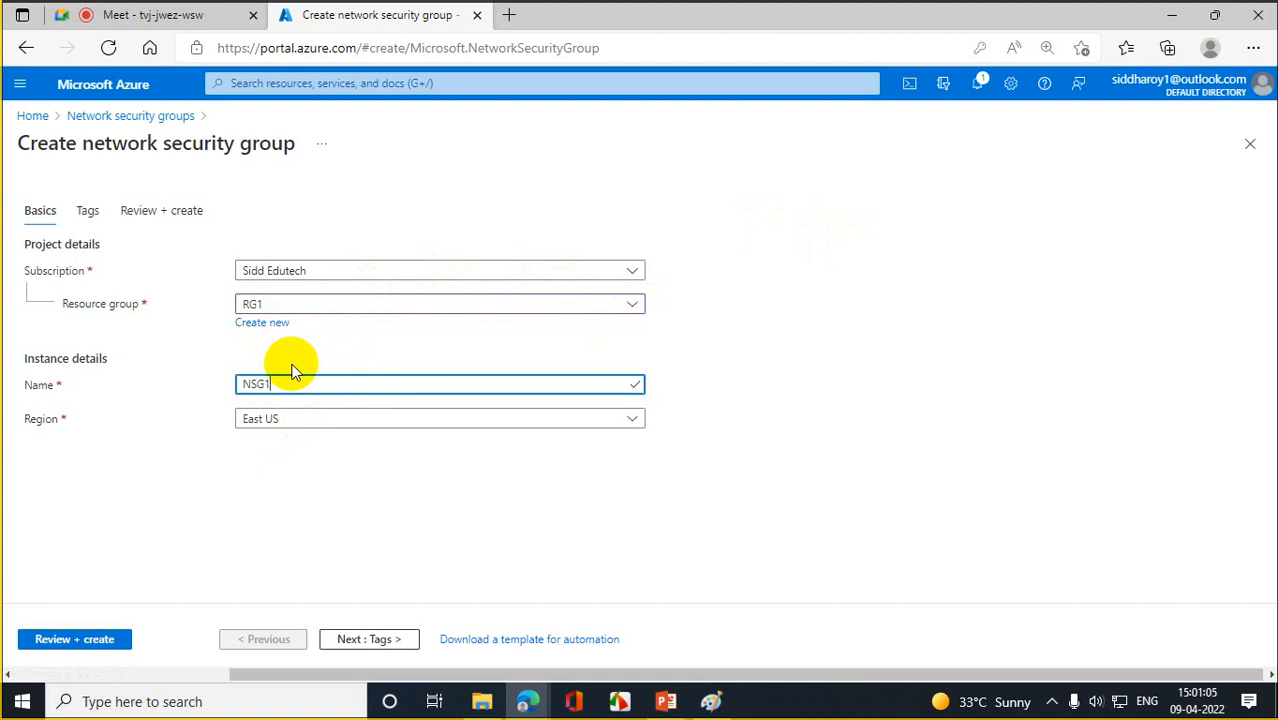
left_click(96, 641)
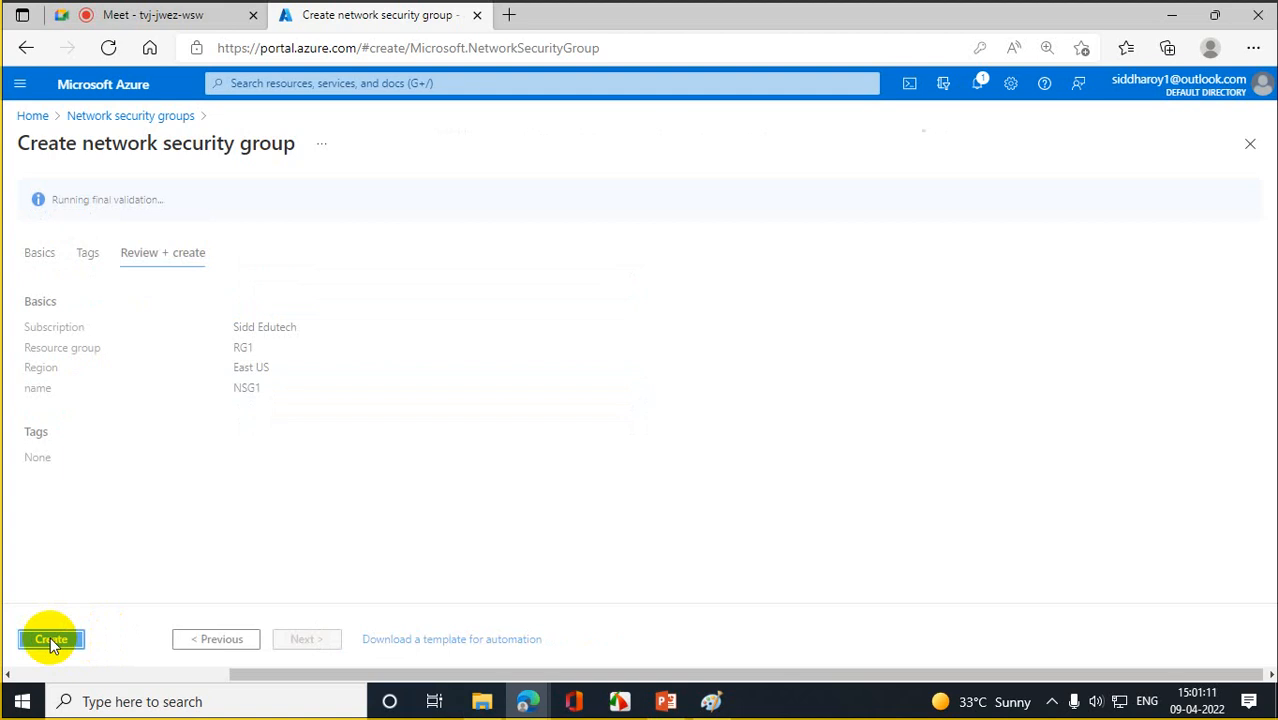
left_click(50, 639)
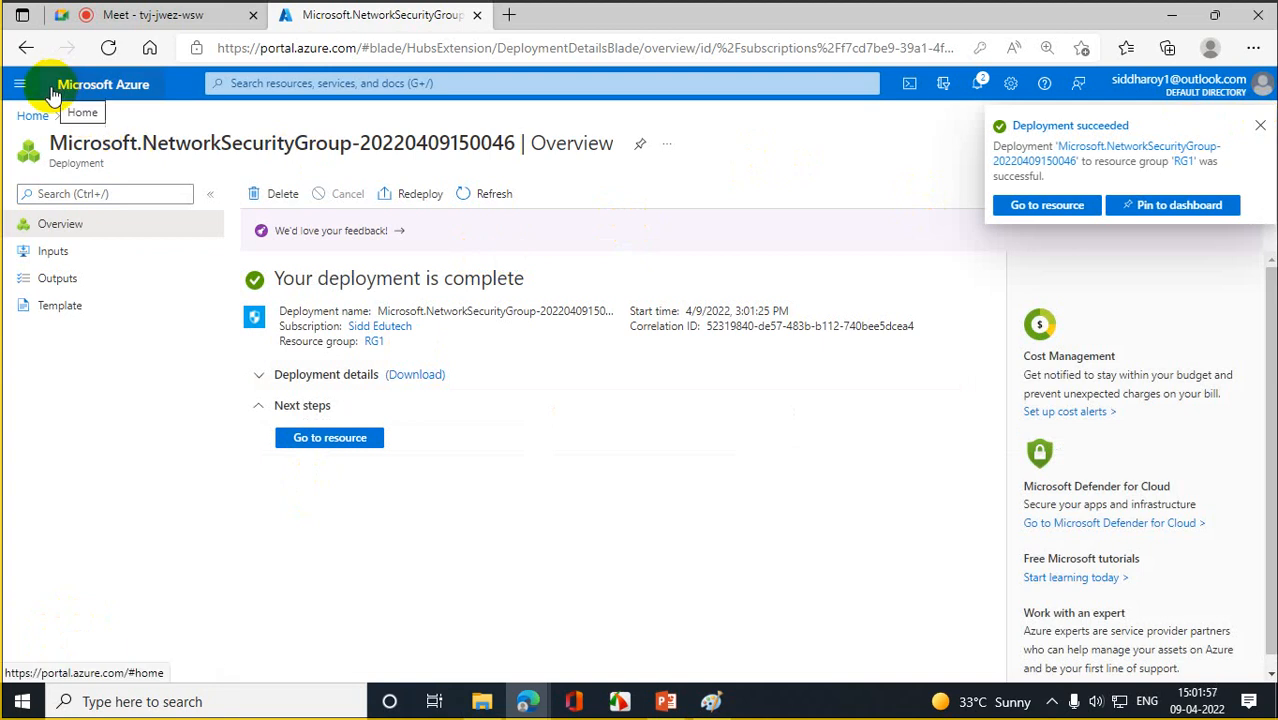
- Once the deployment succeeds, go to the NSG1 resource's Overview
left_click(341, 436)
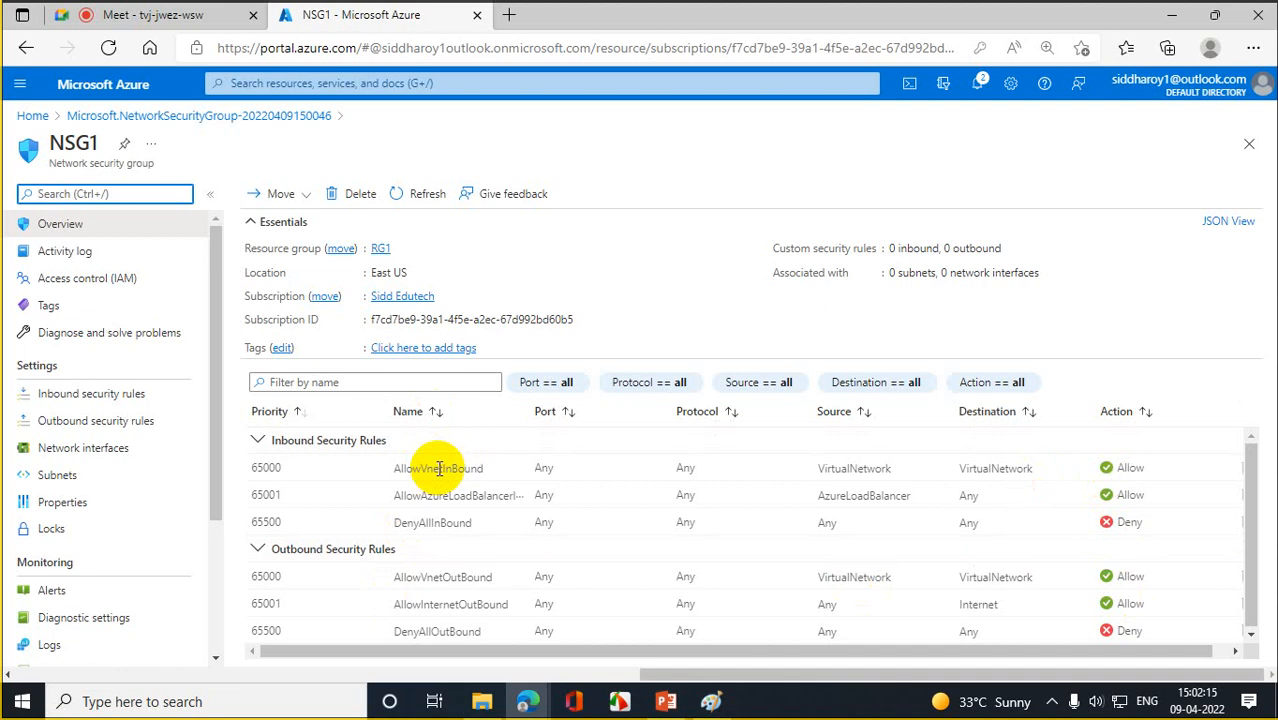
- Associate NSG1 with RG1-vnet's default subnet (10.0.0.0/24), then return to Home
left_click(60, 476)
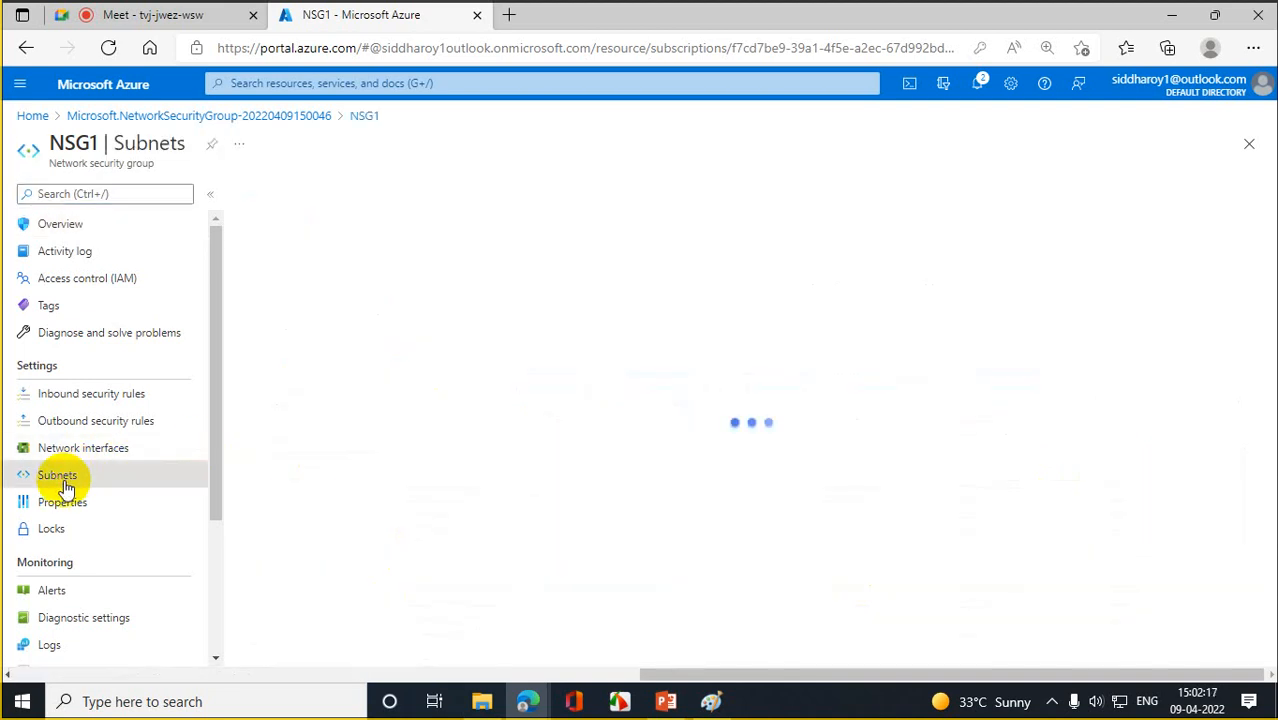
left_click(269, 199)
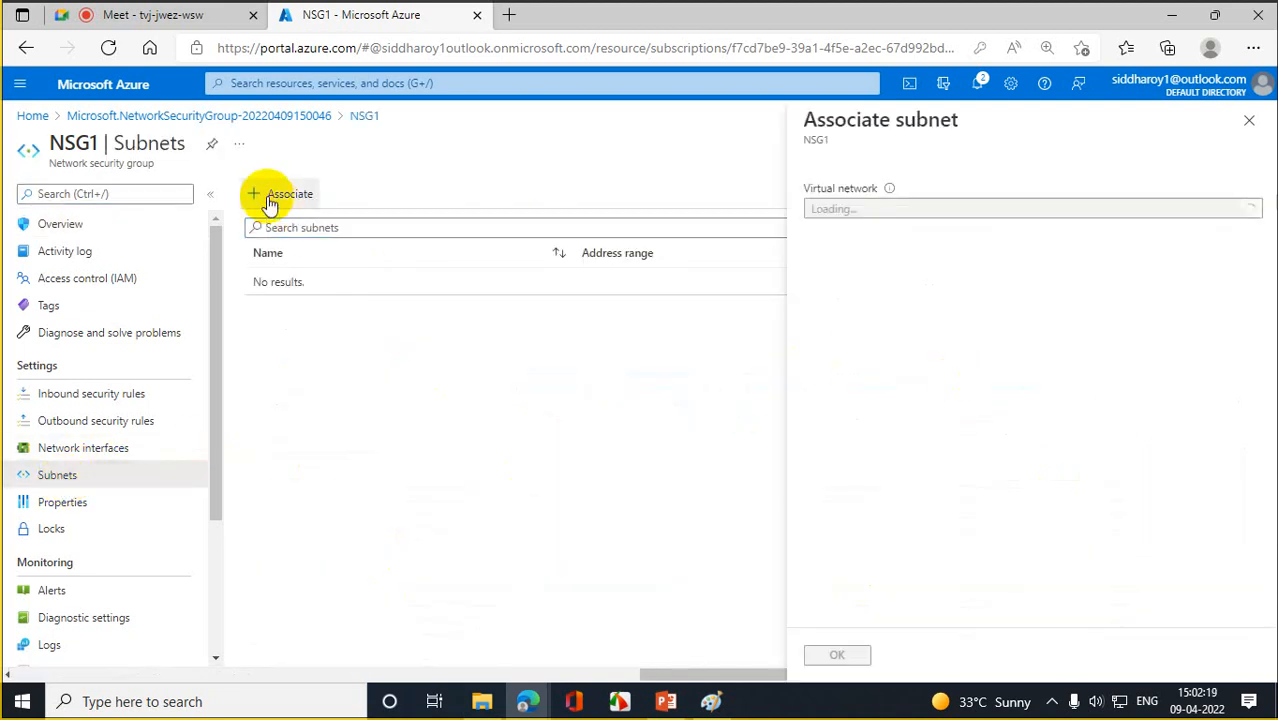
left_click(1252, 212)
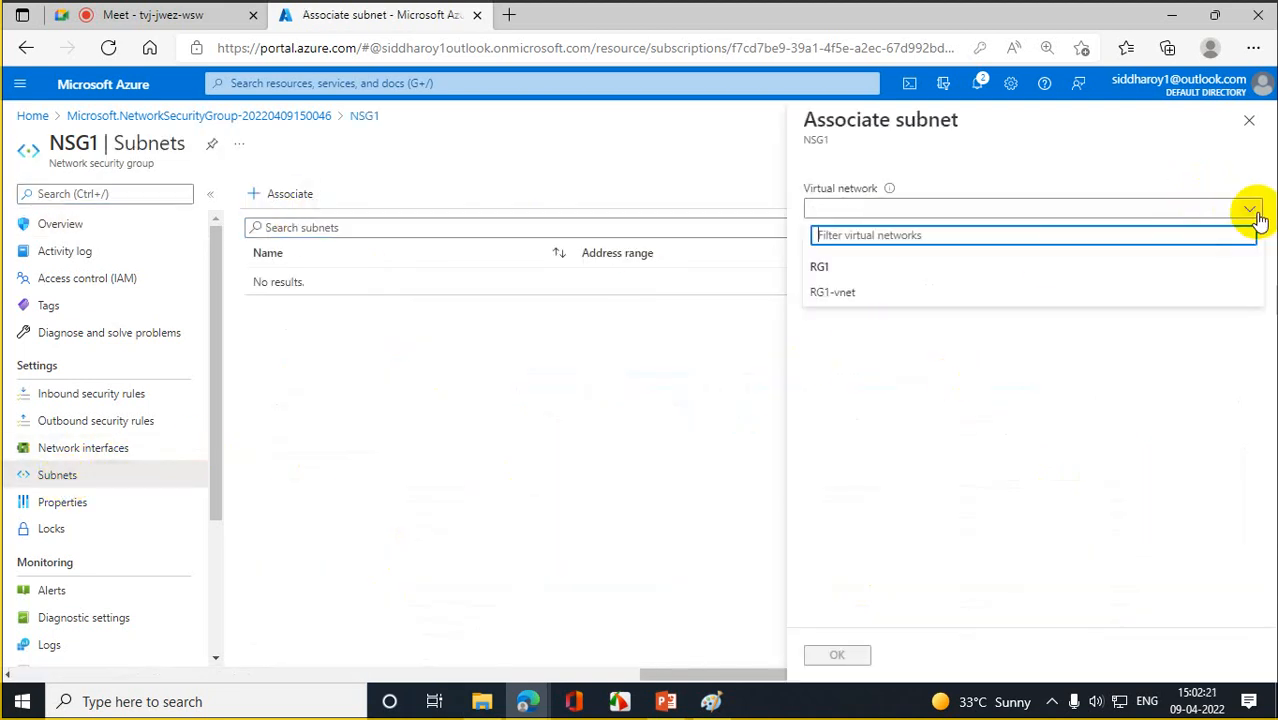
left_click(876, 300)
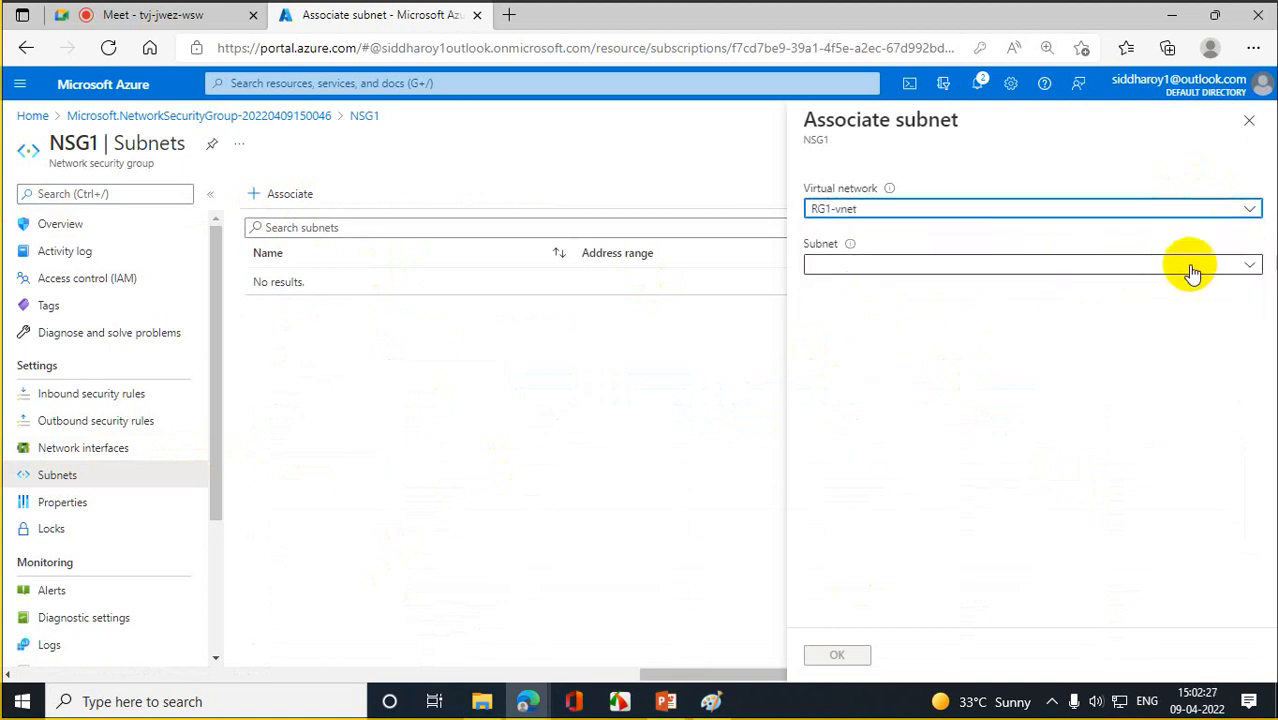
left_click(1234, 266)
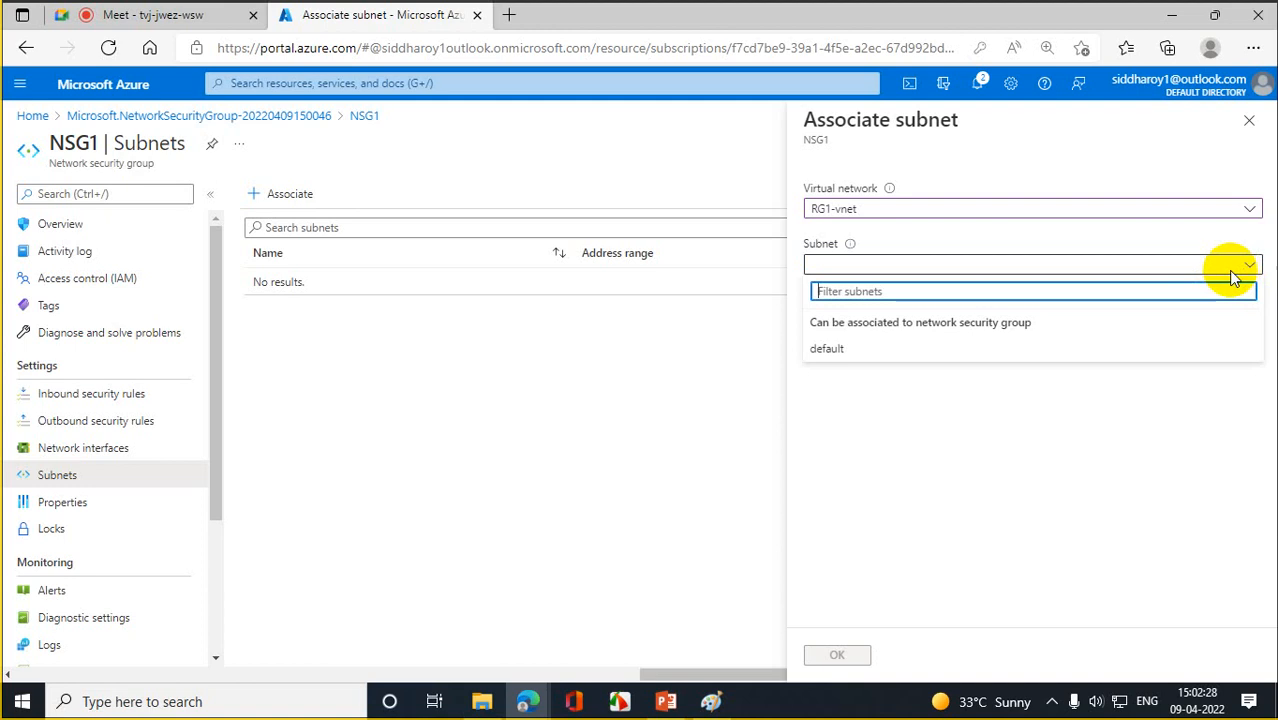
left_click(832, 350)
left_click(846, 656)
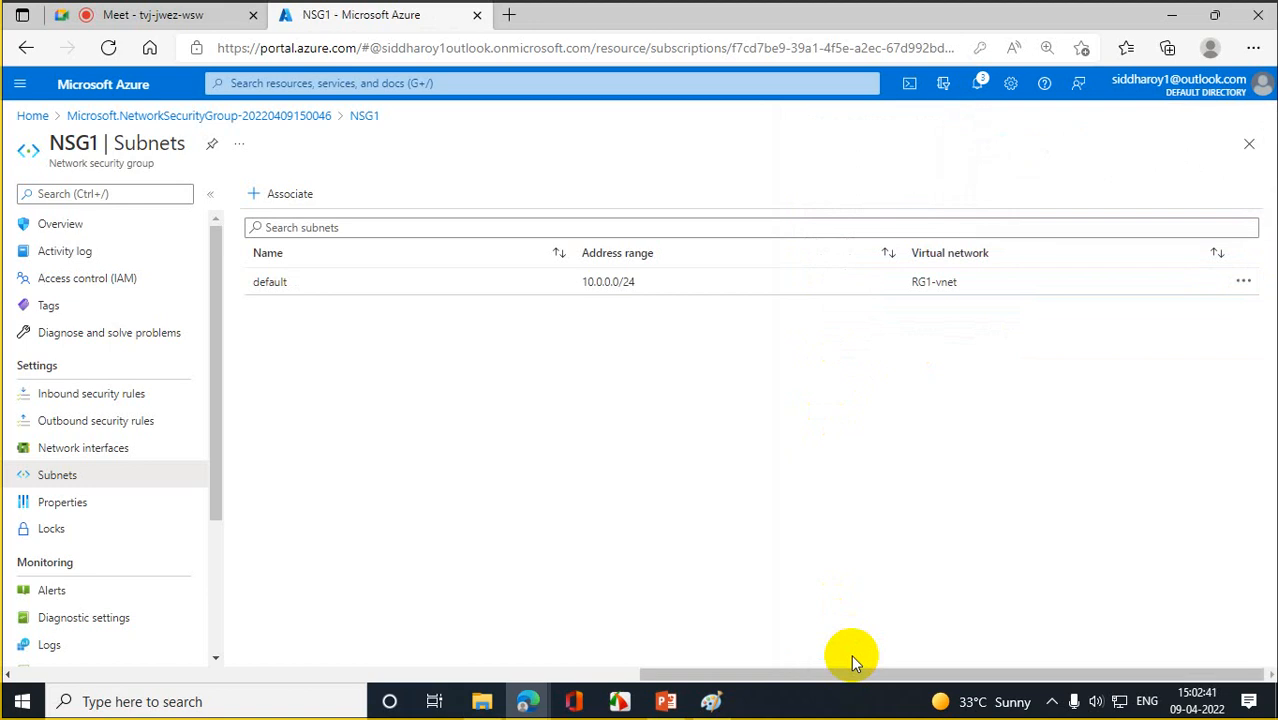
left_click(34, 117)
- Reload the portal and bring up WEBSERVER's RDP Connect page from Virtual machines
mouse_move(278, 220)
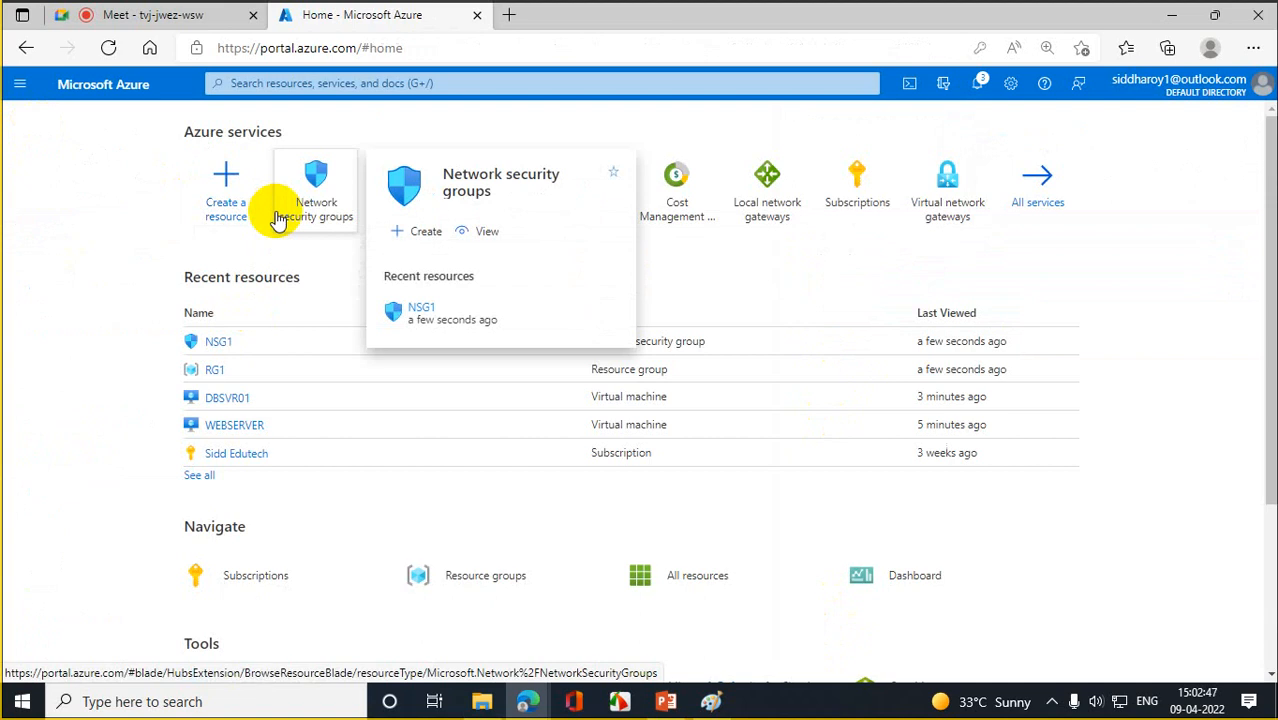
left_click(108, 48)
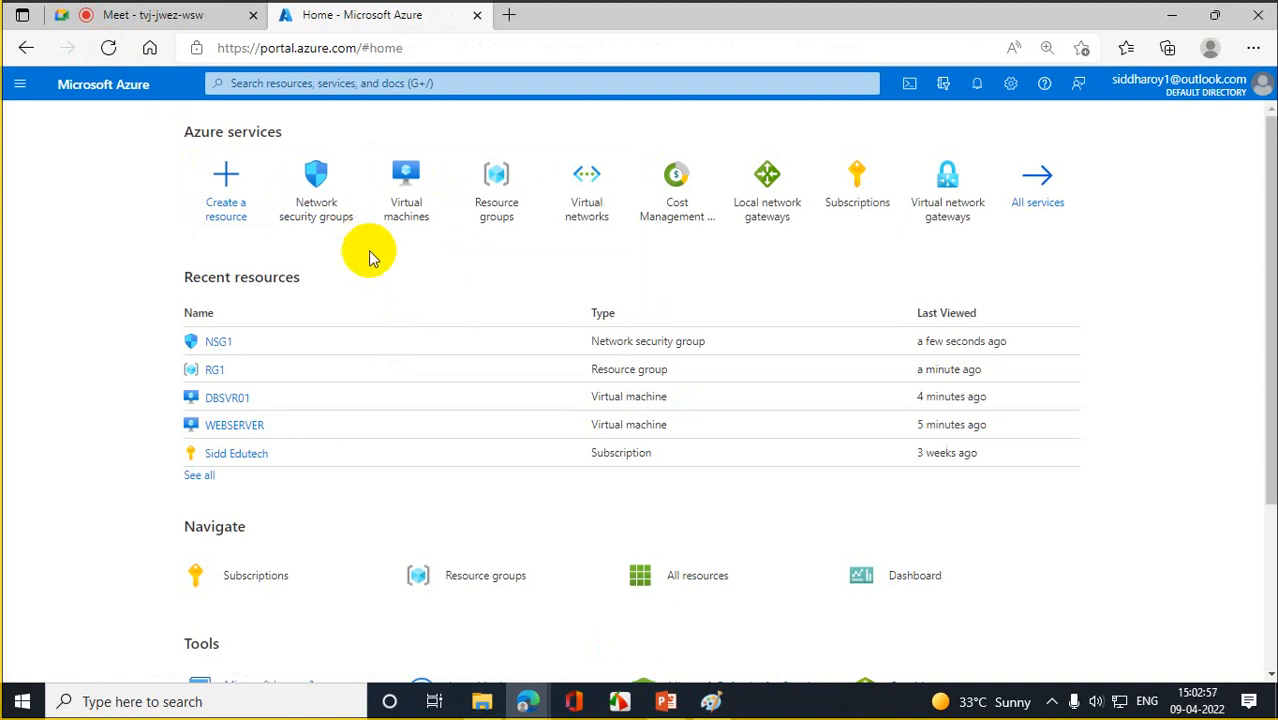
left_click(413, 178)
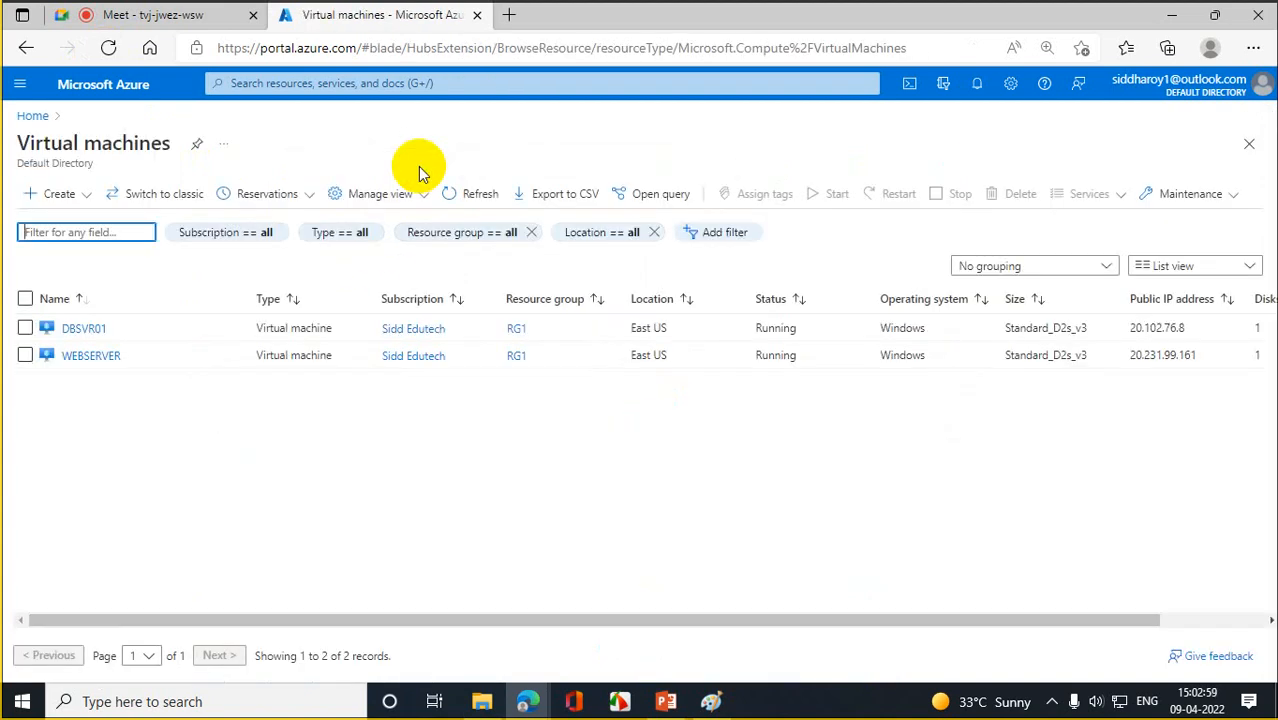
left_click(91, 355)
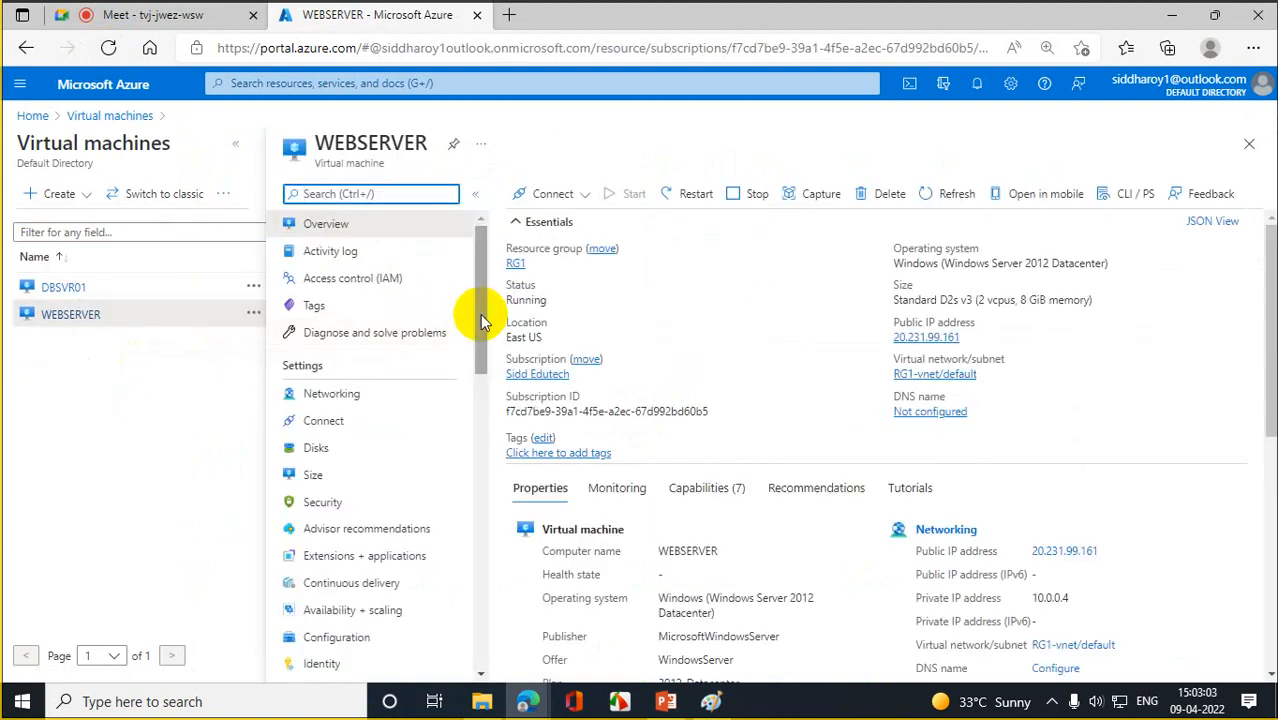
left_click(553, 194)
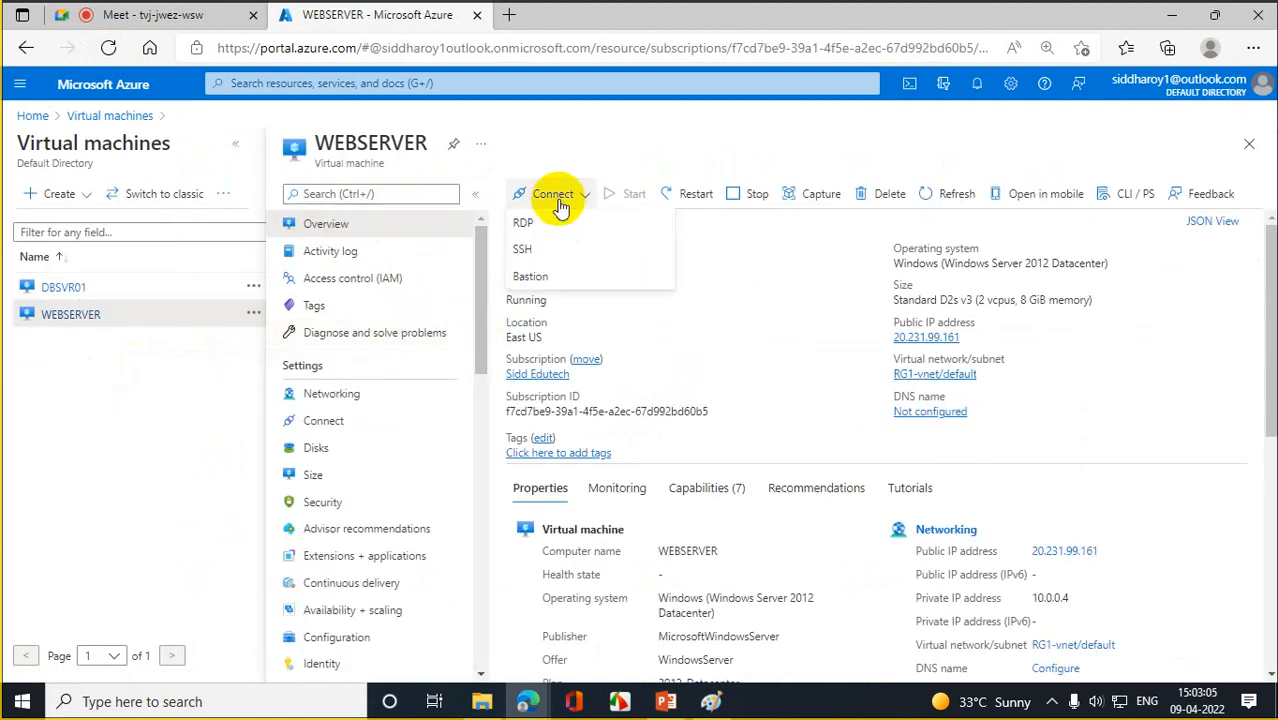
left_click(545, 222)
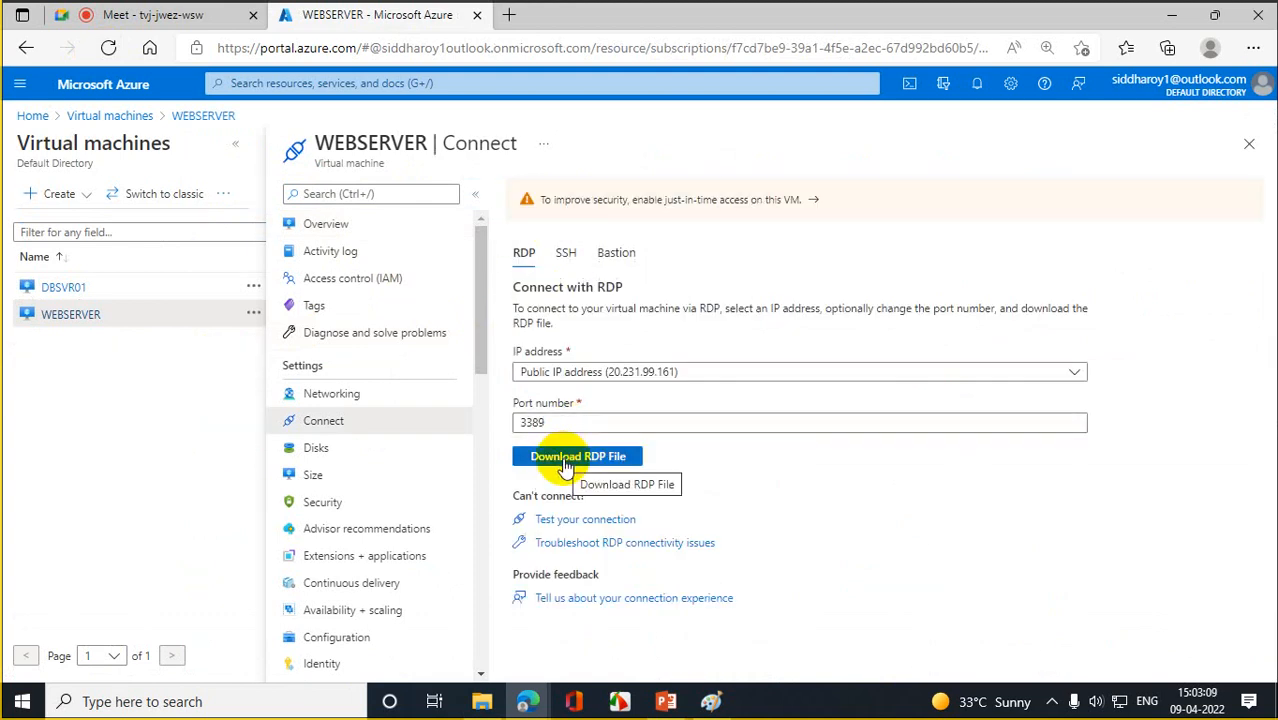
- Download and open WEBSERVER (1).rdp, start connecting, then cancel the sign-in prompt
left_click(565, 465)
left_click(912, 133)
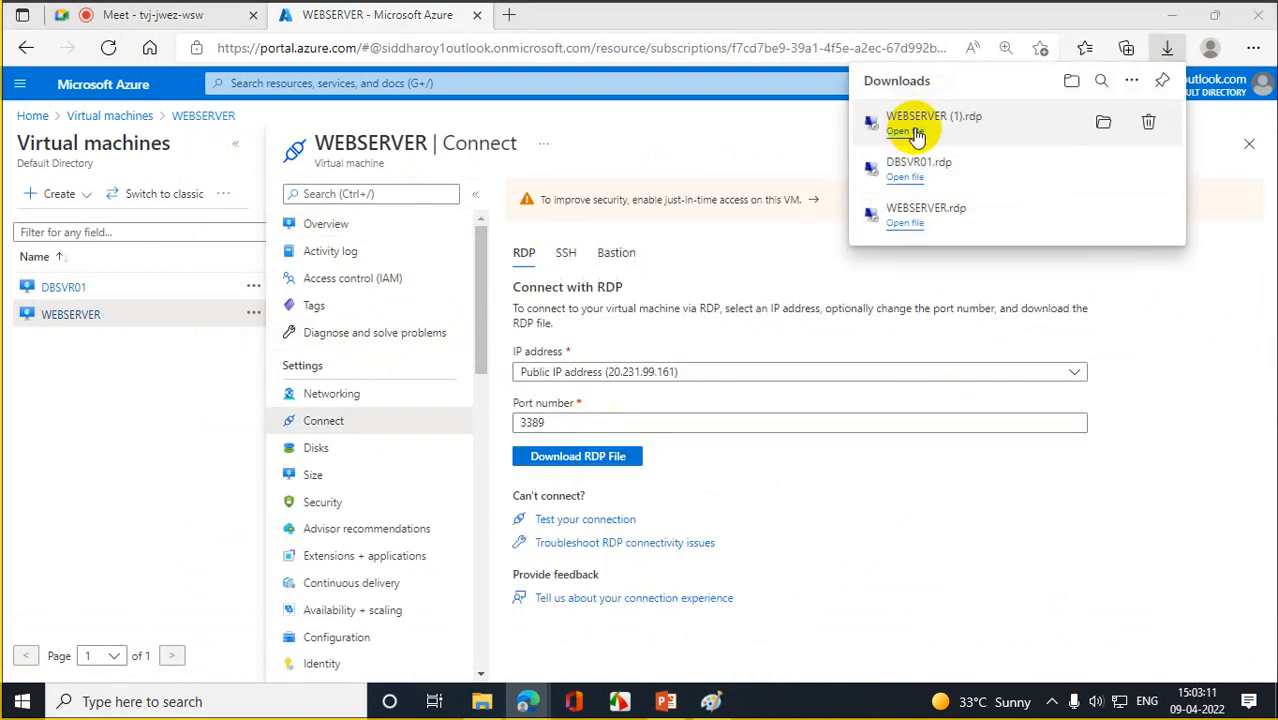
left_click(769, 451)
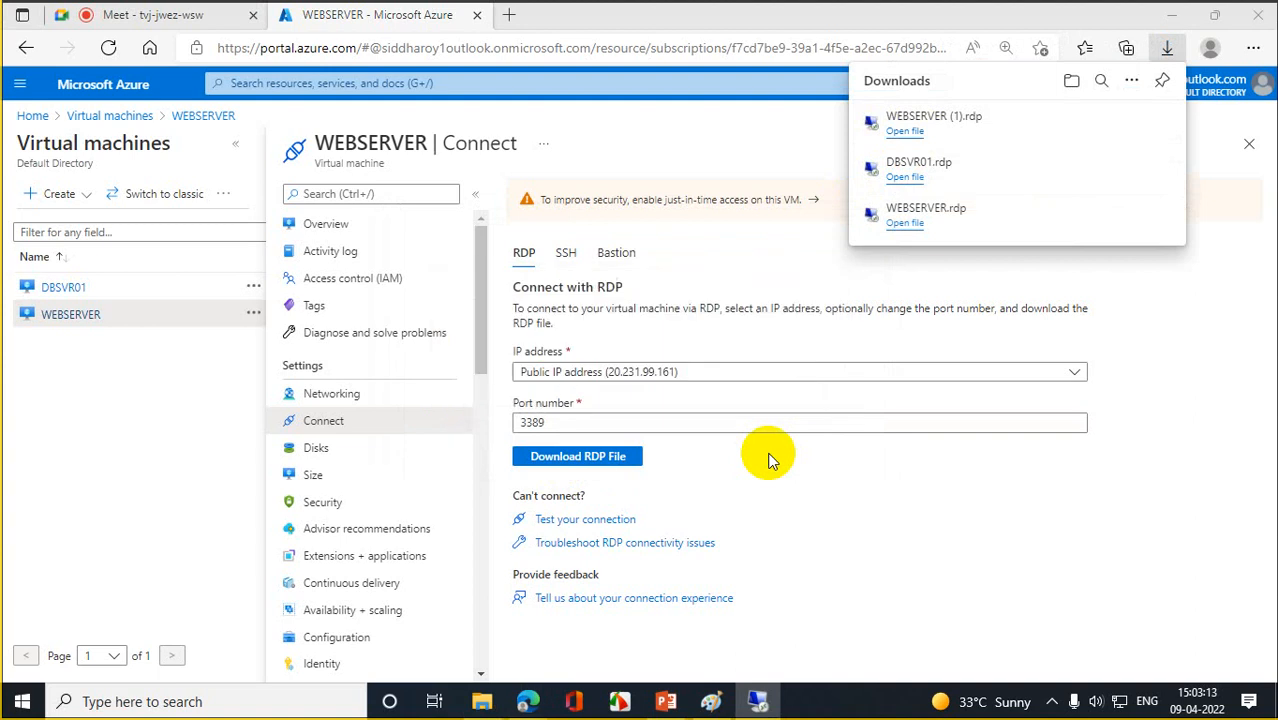
left_click(767, 455)
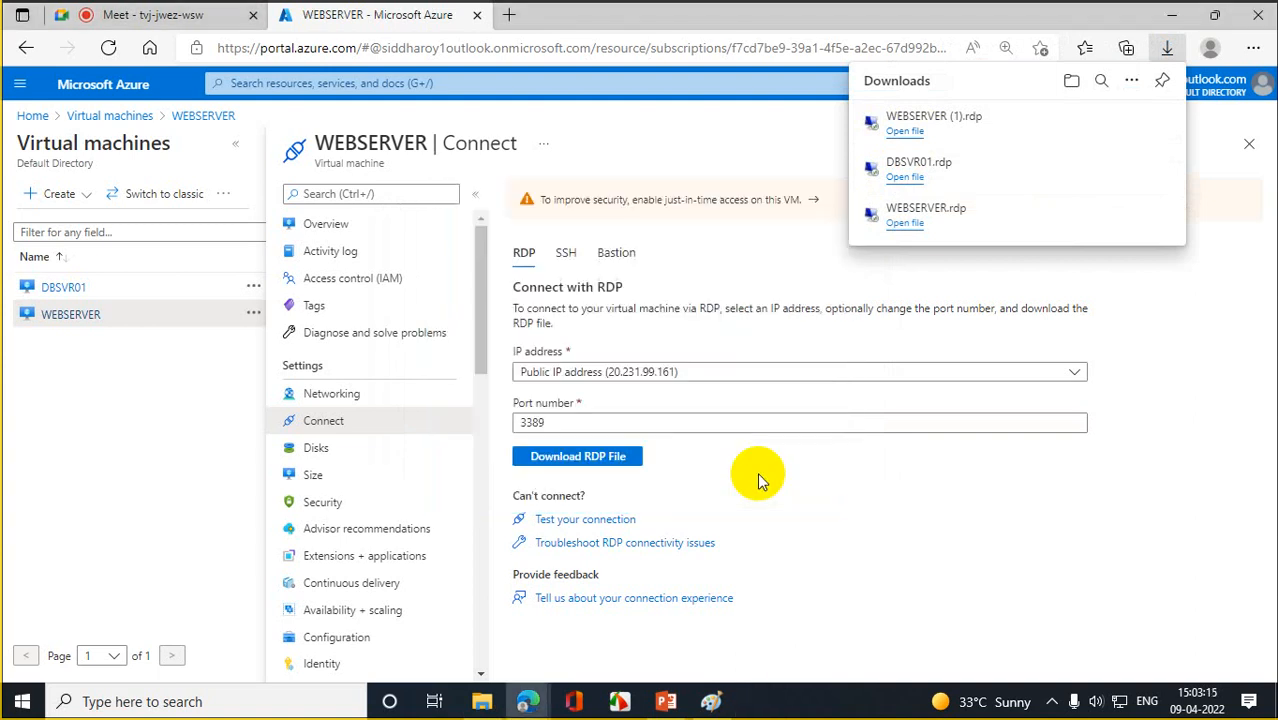
left_click(786, 264)
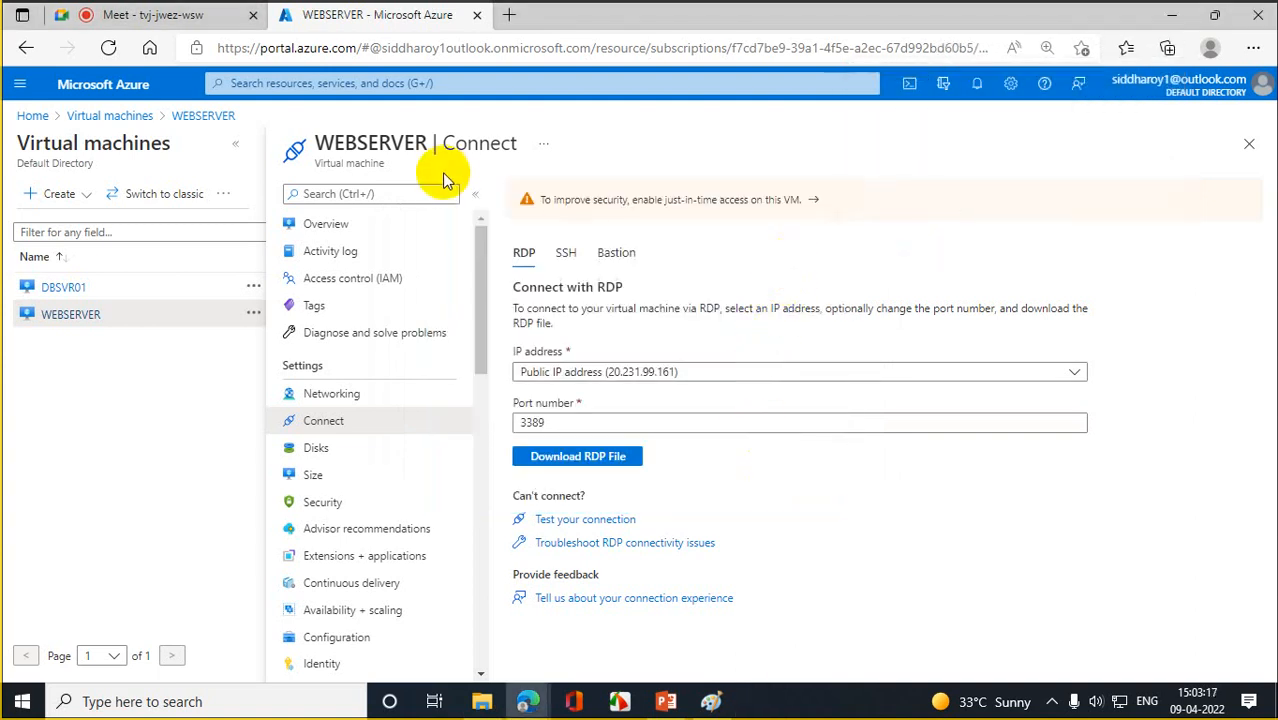
- Review WEBSERVER's Networking port rules, then return Home and reload the portal
left_click(340, 396)
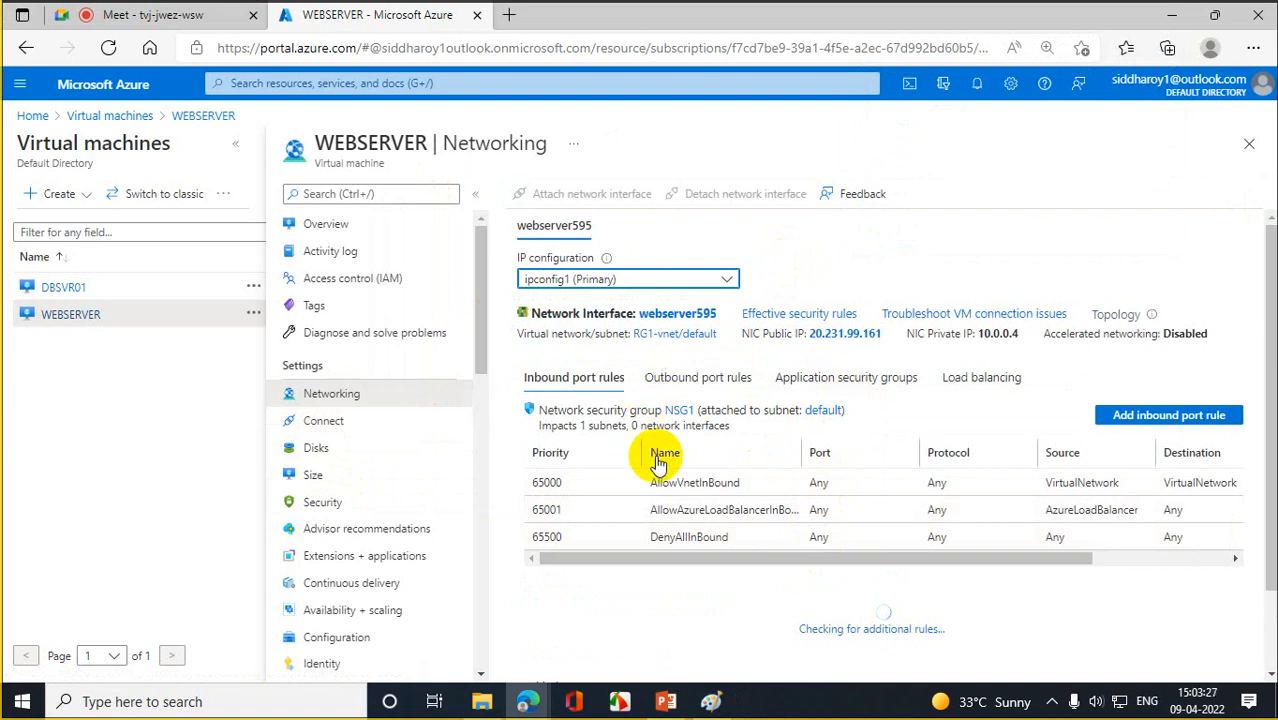
left_click(30, 115)
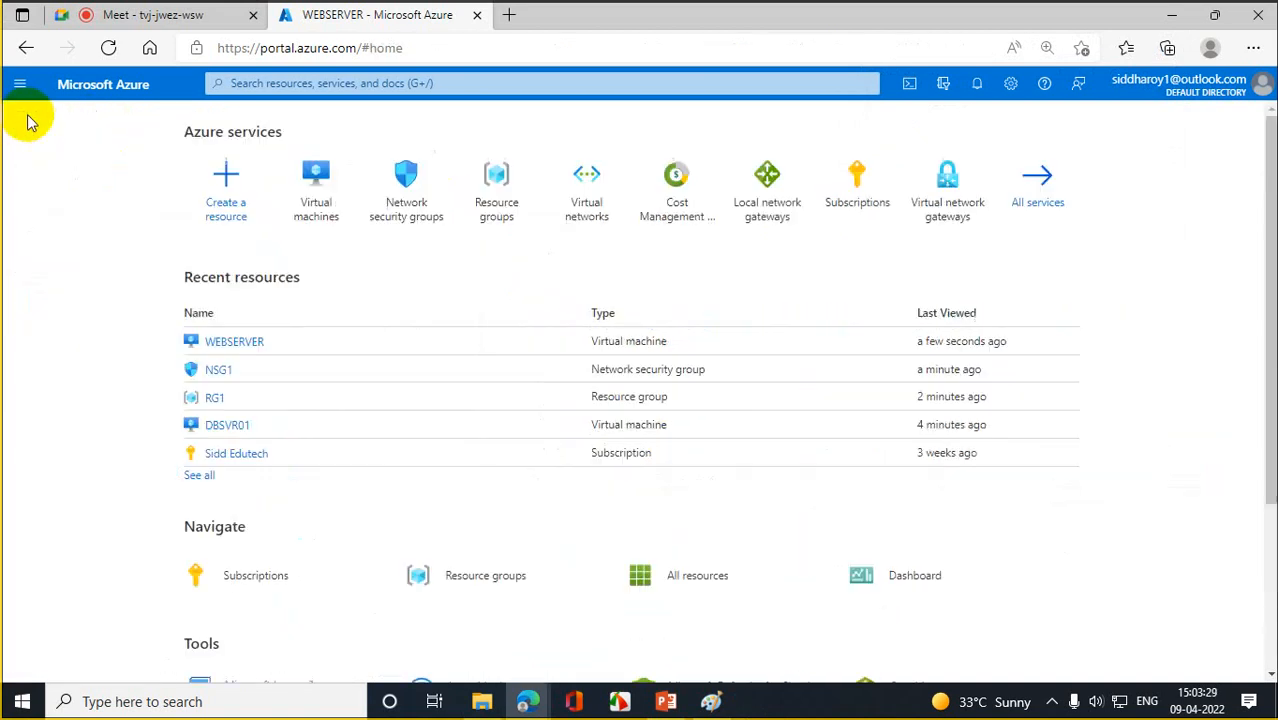
left_click(108, 48)
left_click(112, 50)
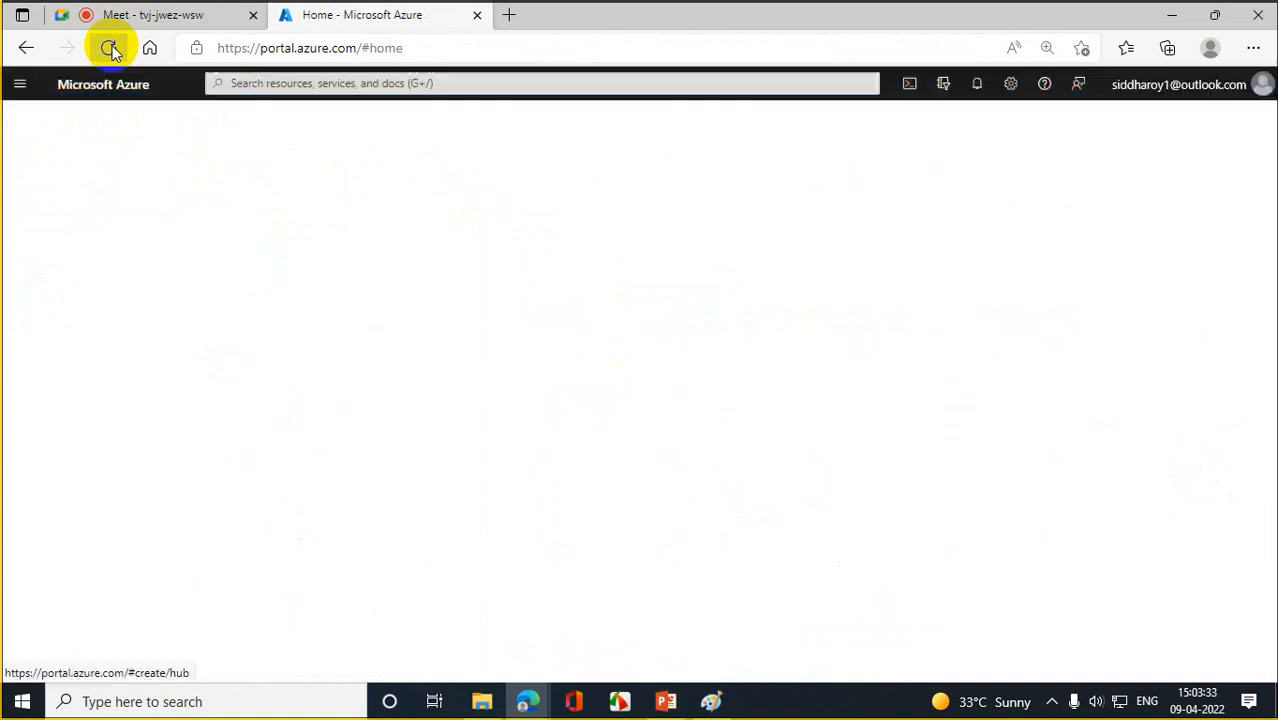
- Reload the portal and bring up WEBSERVER's RDP Connect page again
left_click(113, 51)
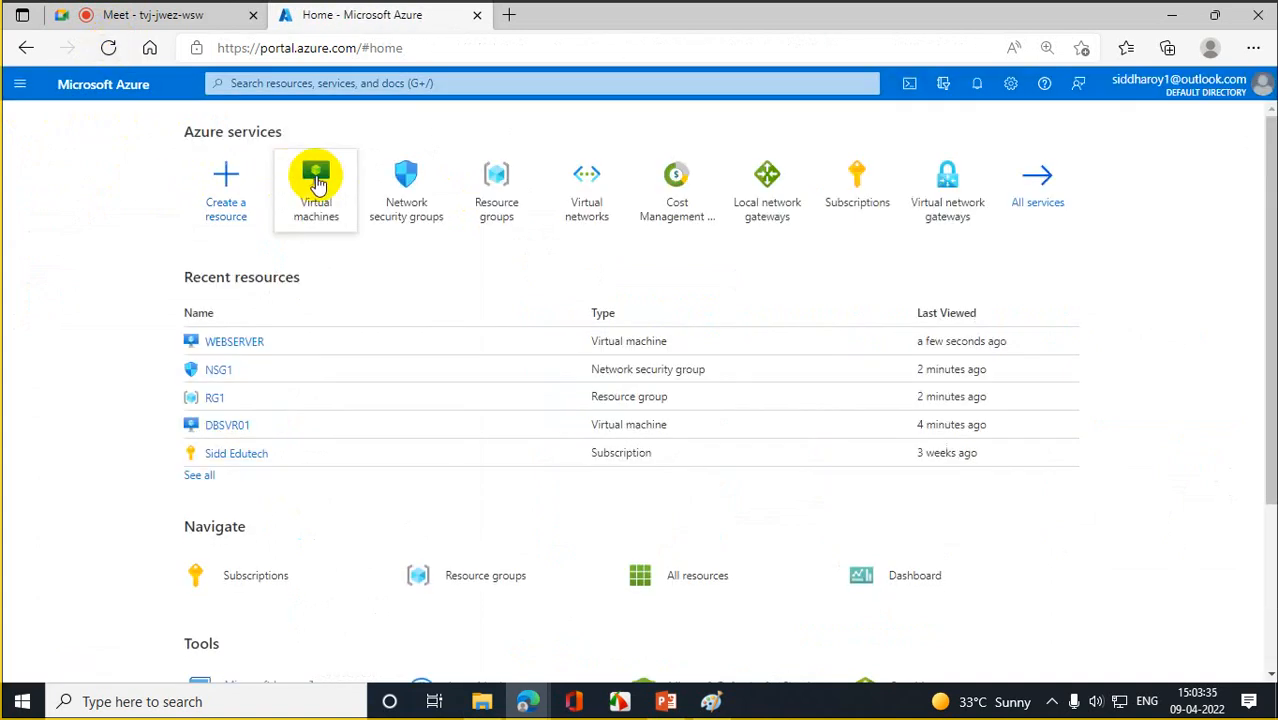
left_click(314, 177)
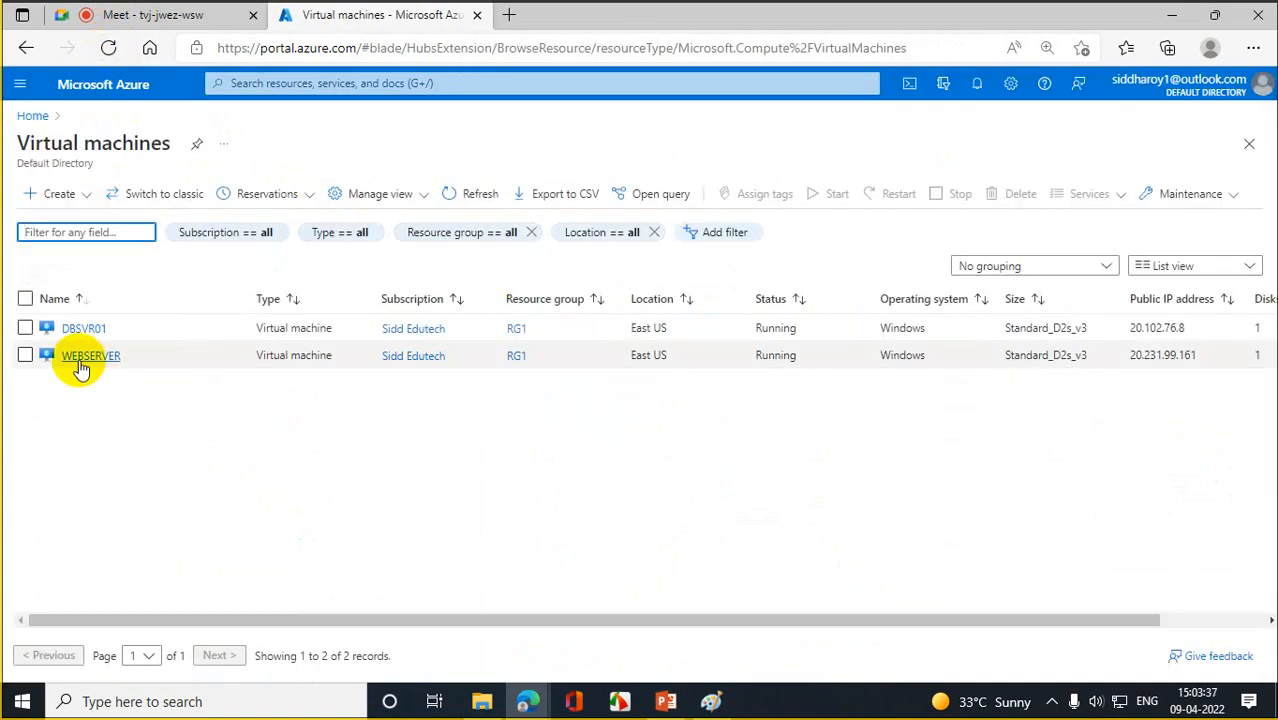
left_click(77, 356)
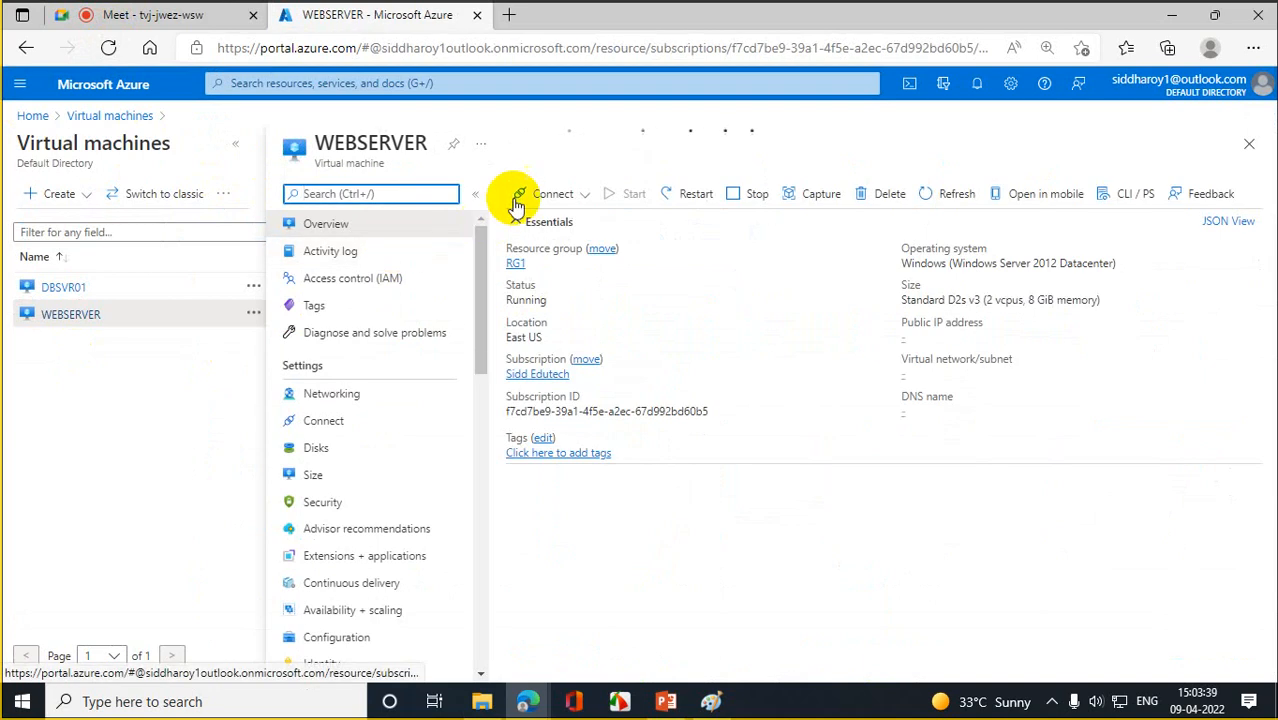
left_click(555, 195)
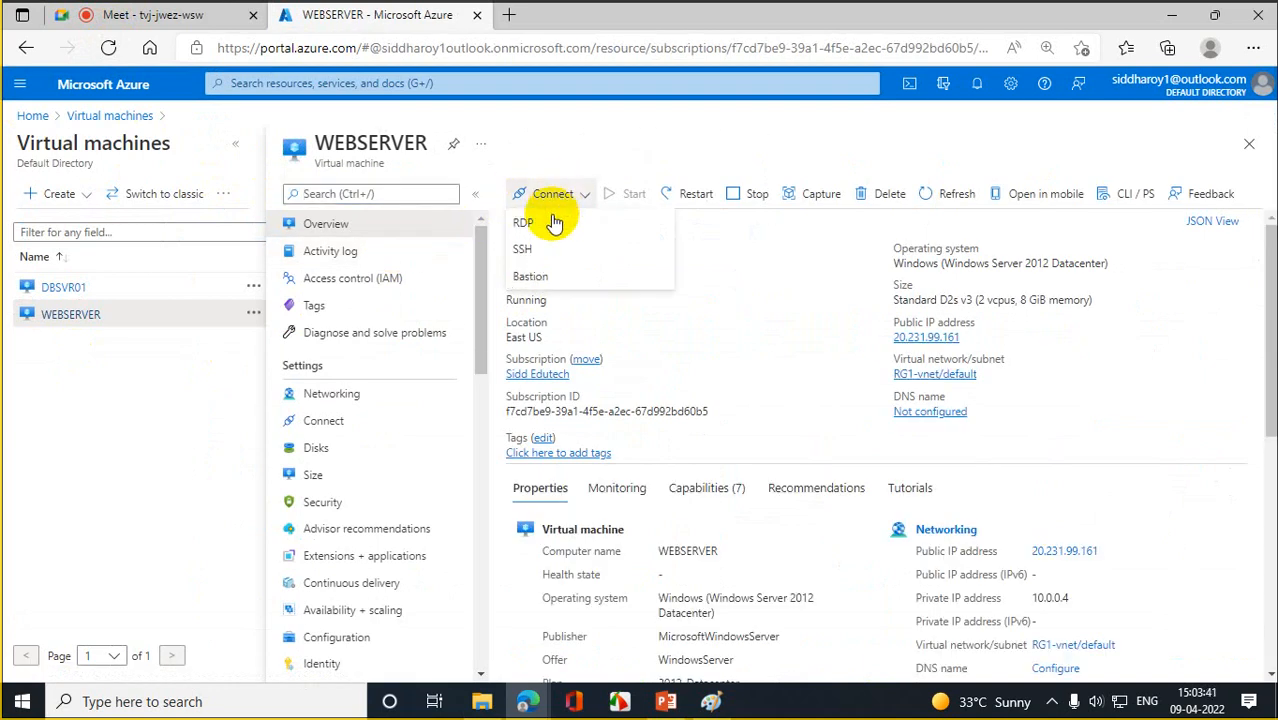
left_click(542, 221)
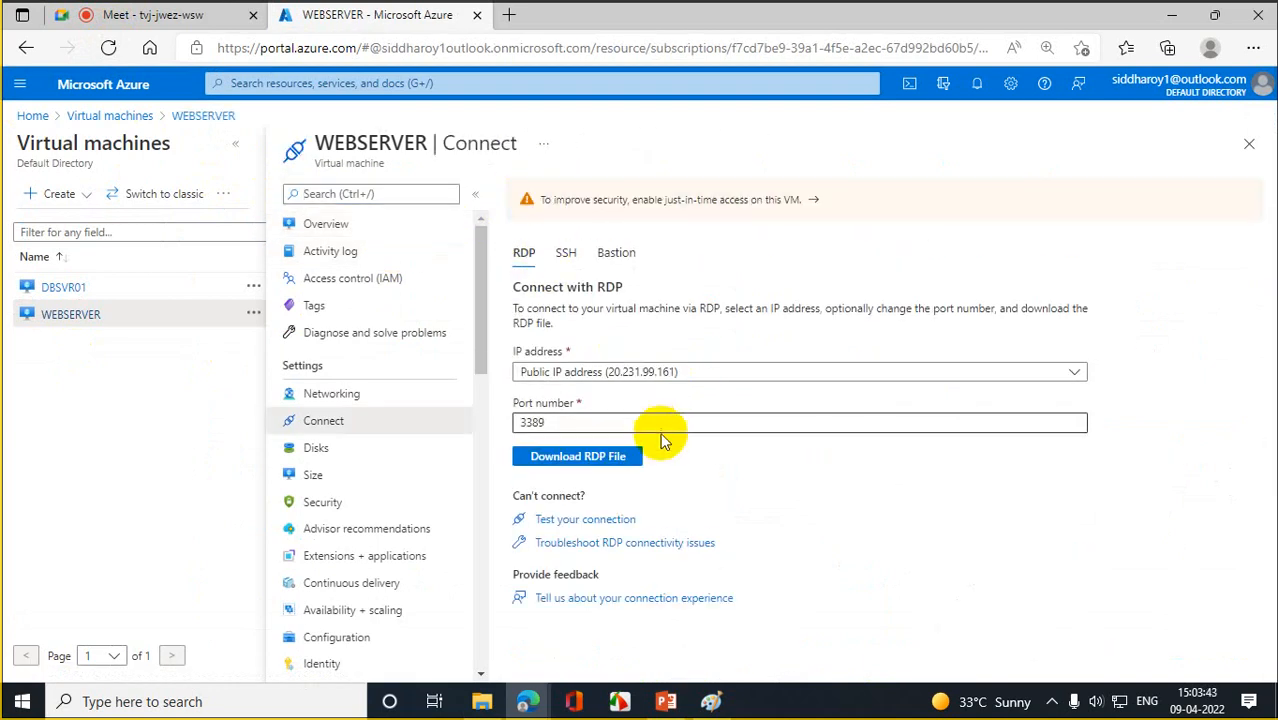
- Download and open WEBSERVER (2).rdp, cancel its sign-in, and navigate back to Home
left_click(602, 462)
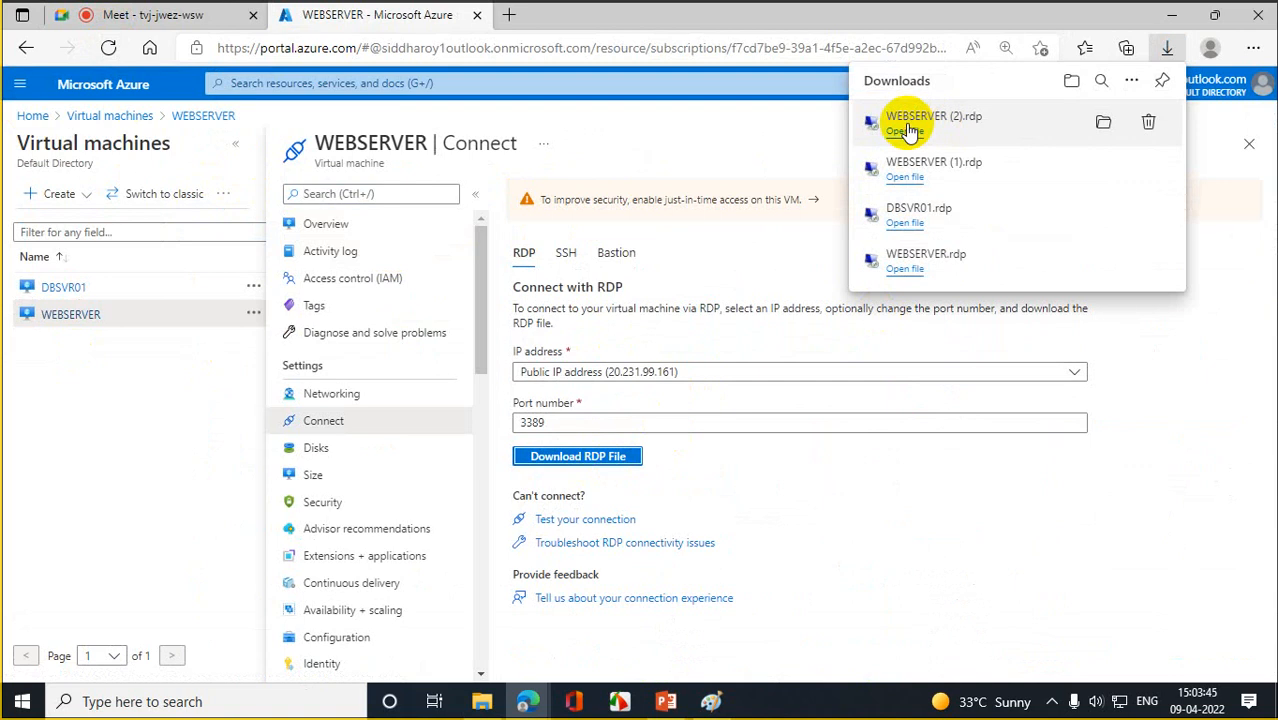
left_click(905, 132)
left_click(775, 450)
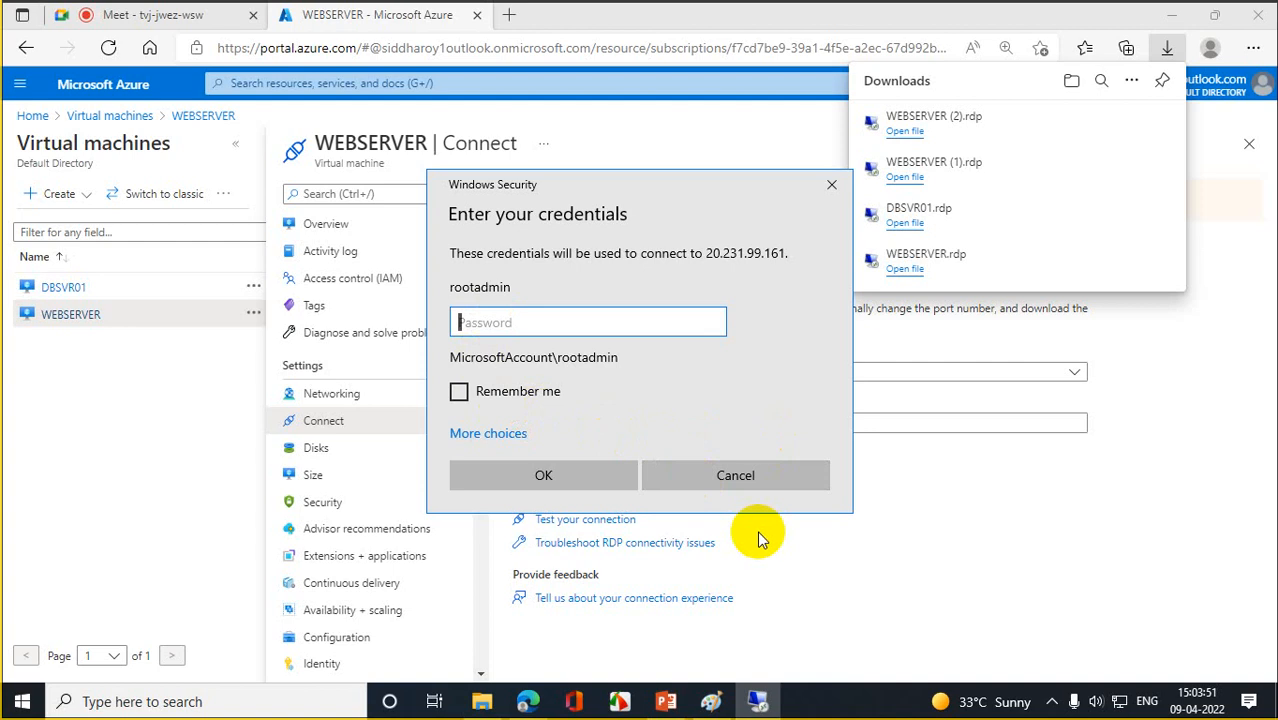
left_click(740, 479)
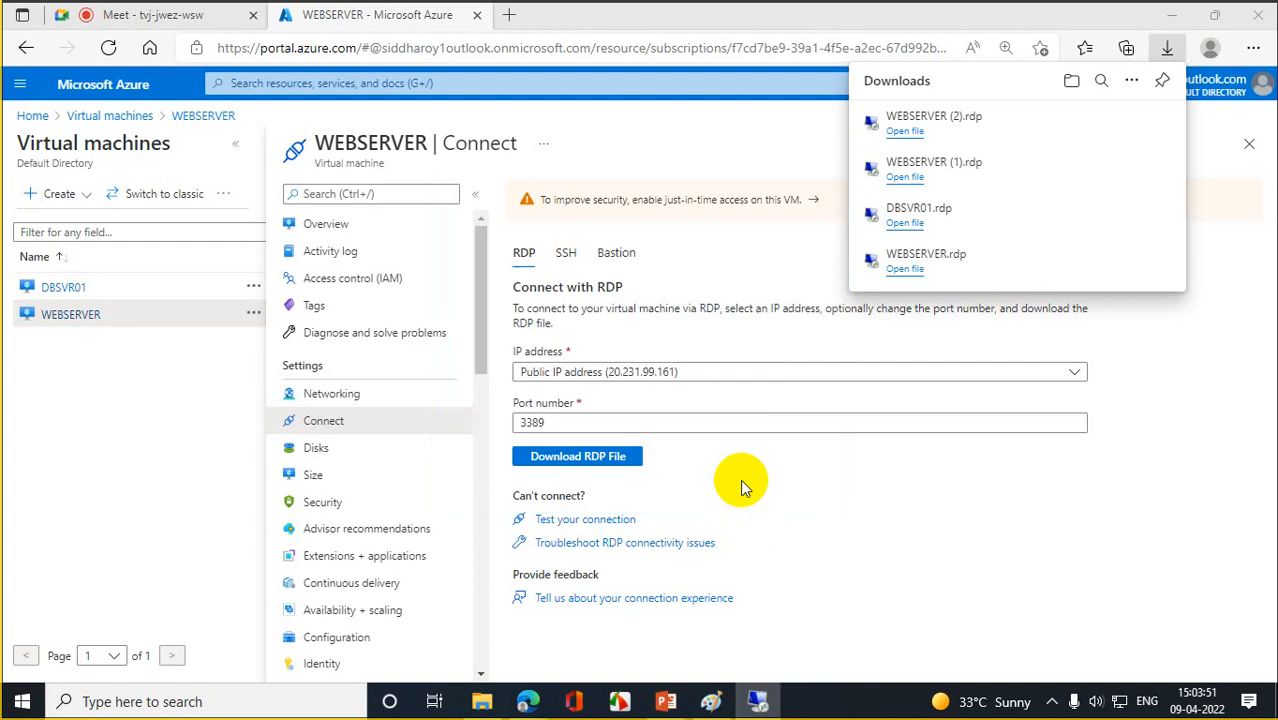
left_click(105, 116)
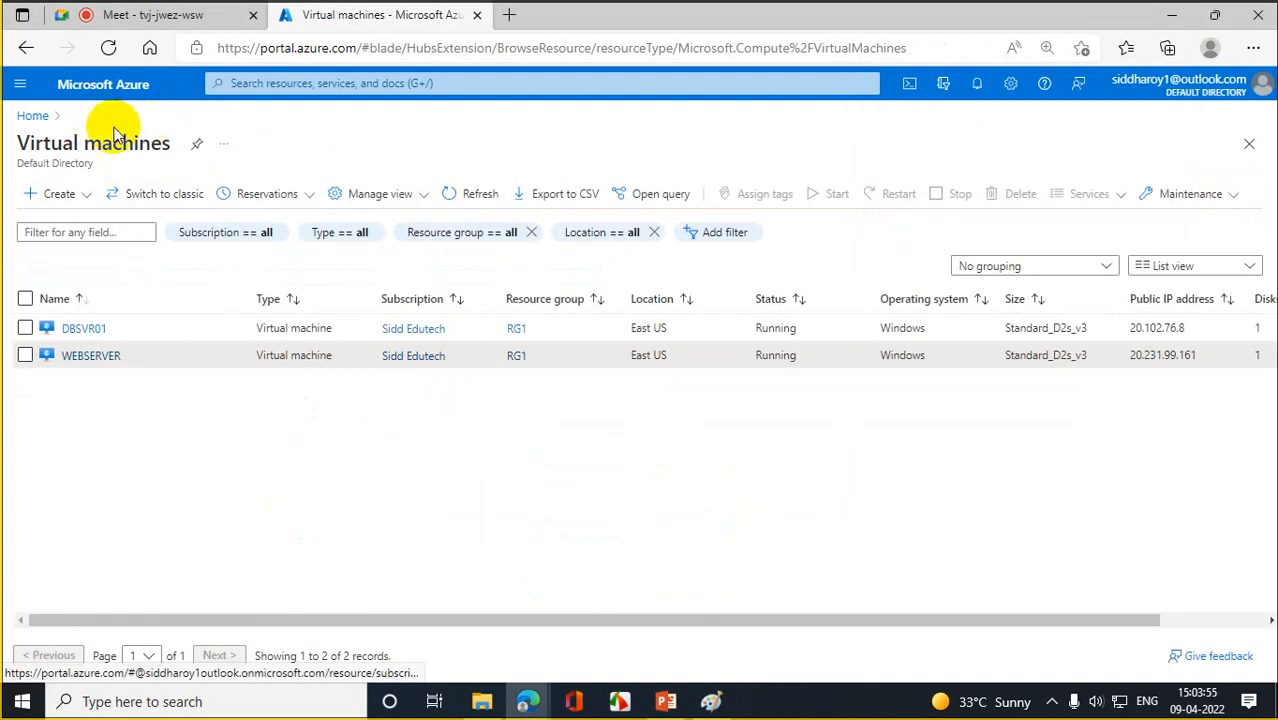
left_click(40, 116)
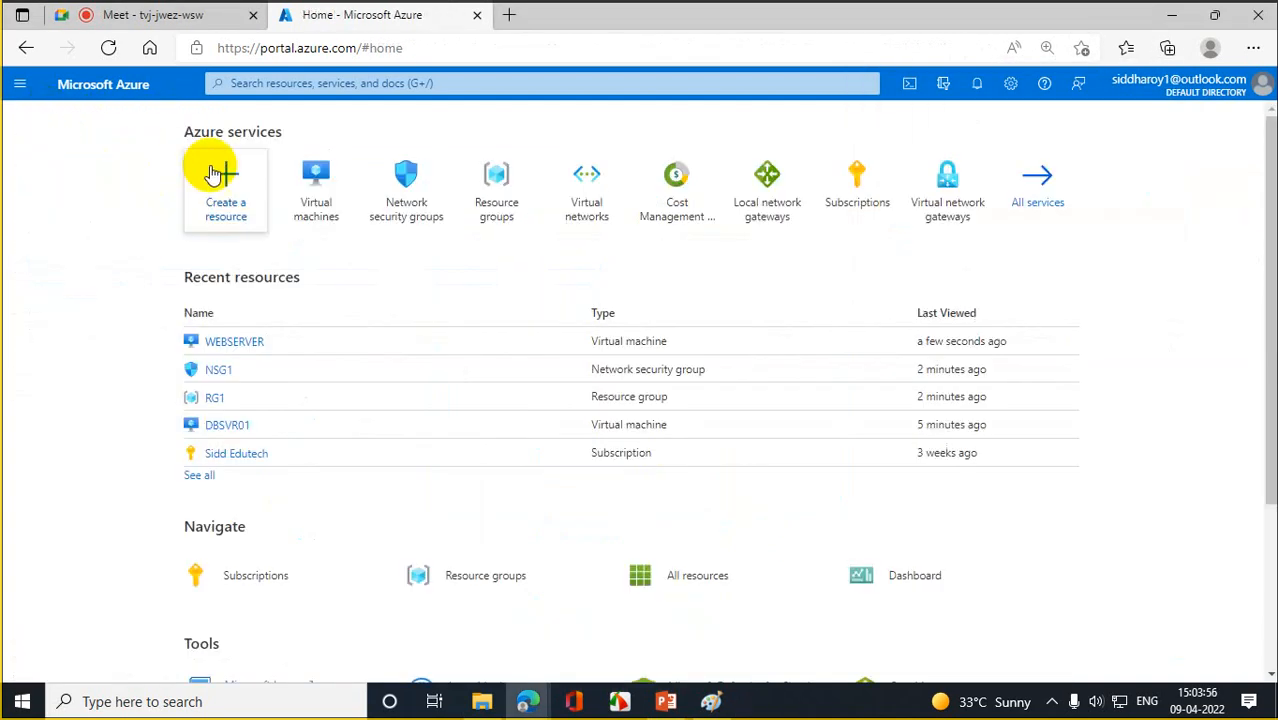
left_click(339, 173)
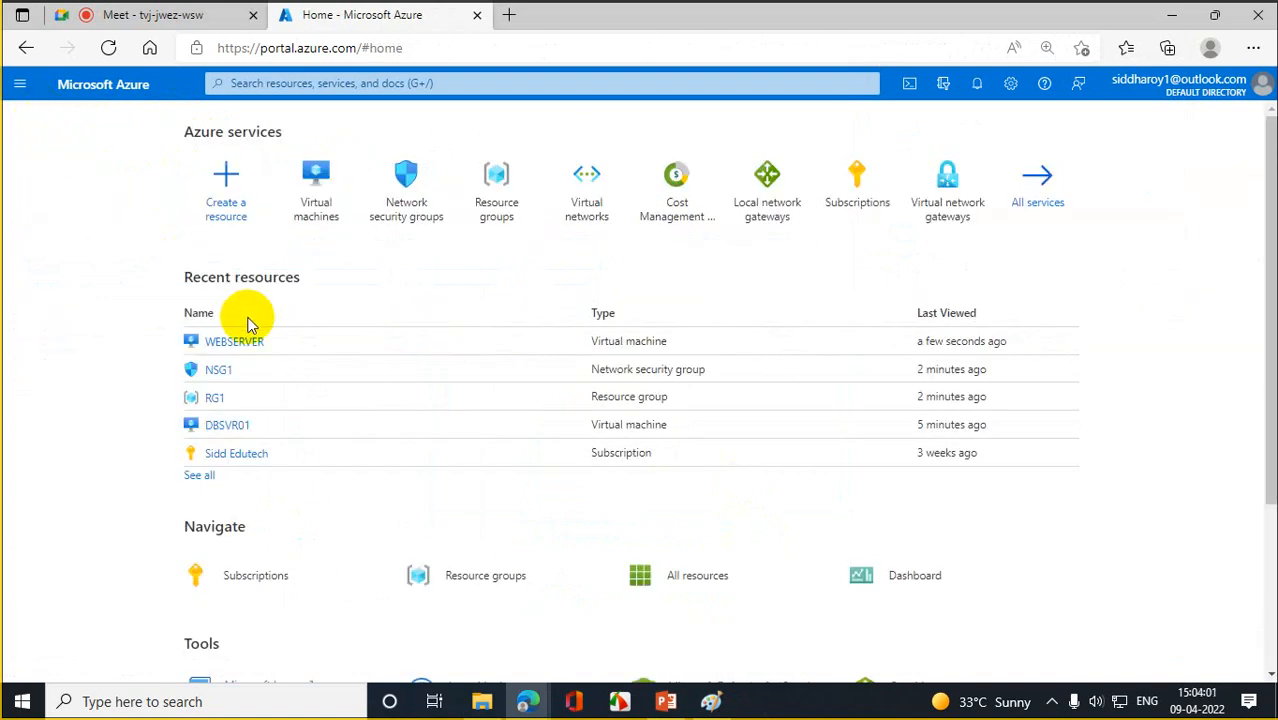
- Check NSG1's subnet association and inbound security rules, then list the virtual machines
left_click(220, 368)
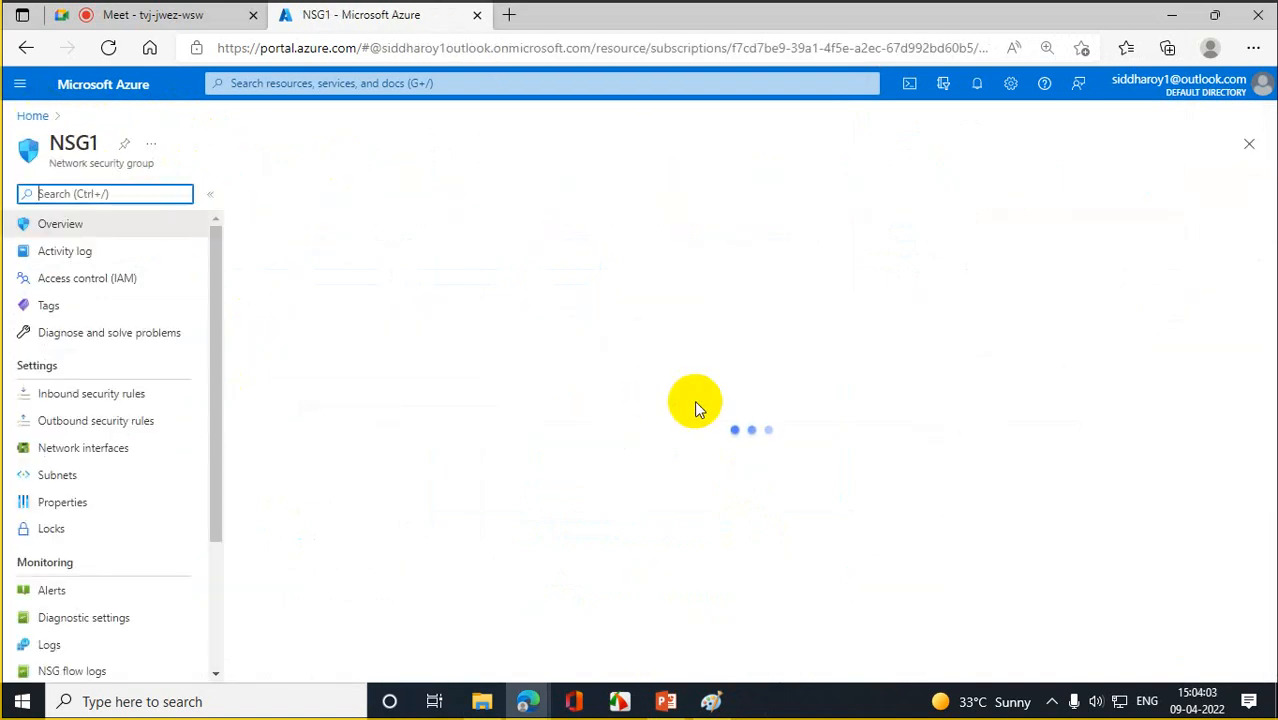
left_click(62, 475)
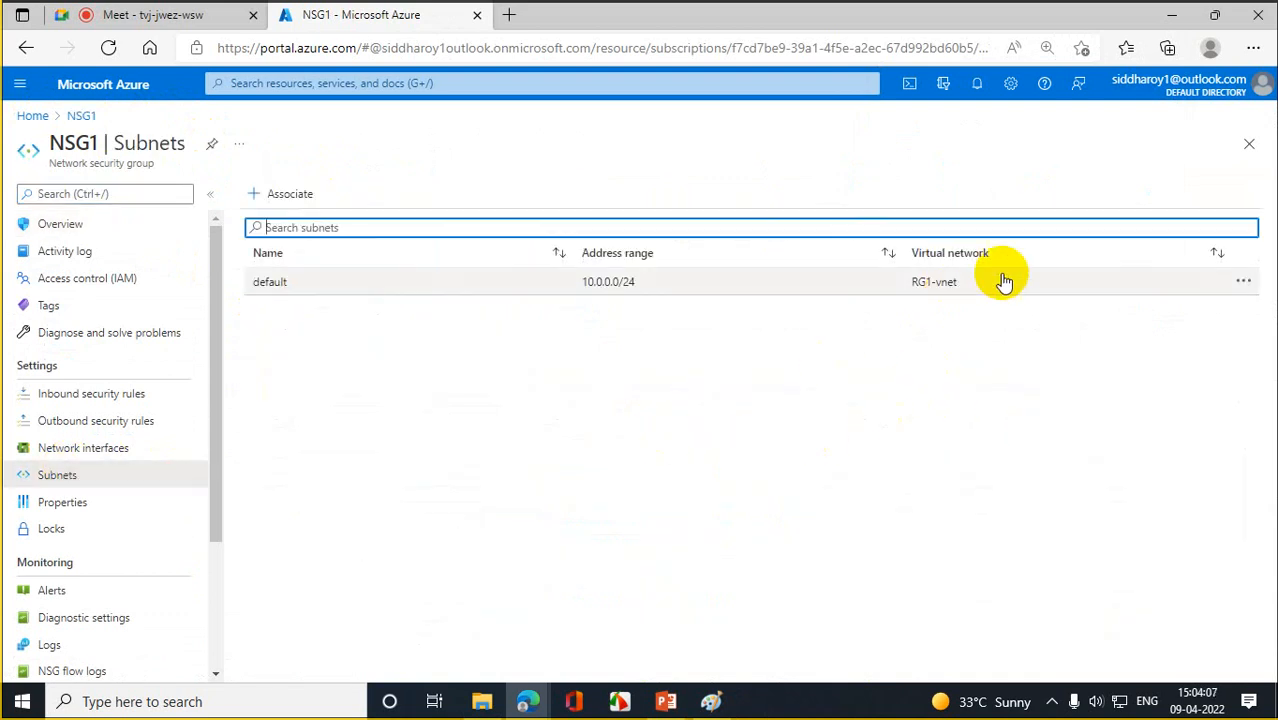
left_click(86, 395)
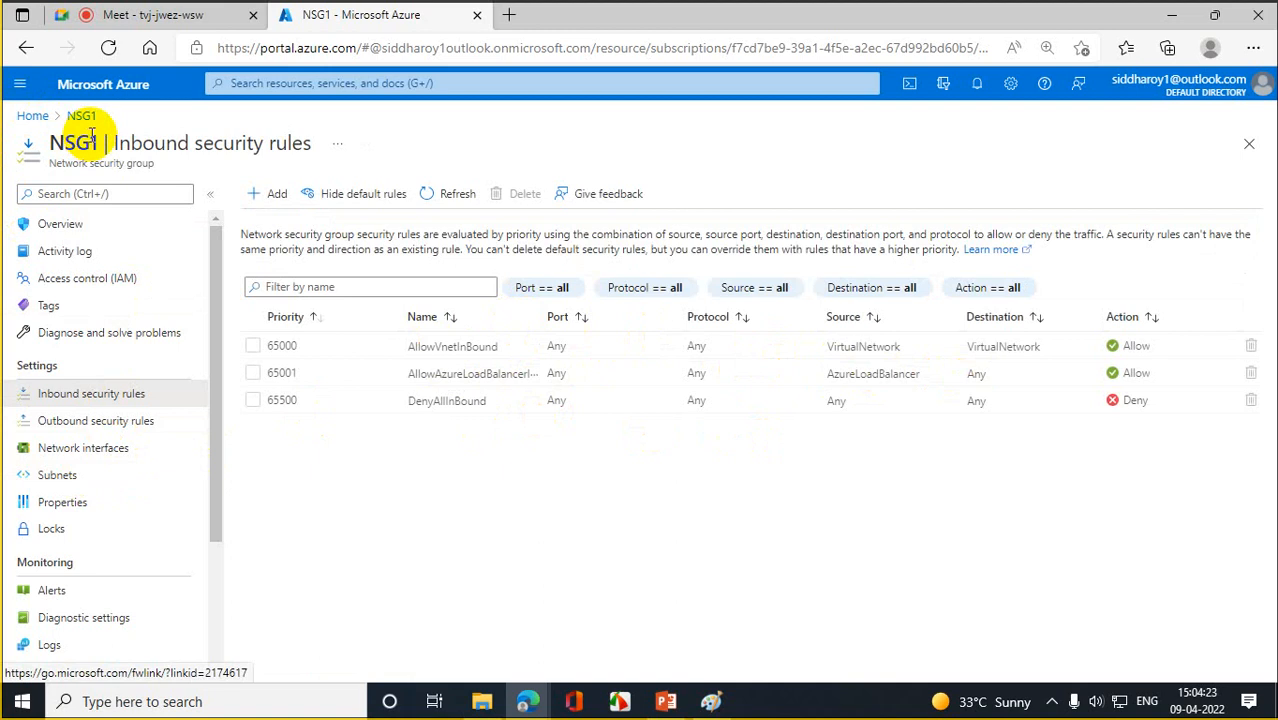
left_click(33, 117)
left_click(322, 178)
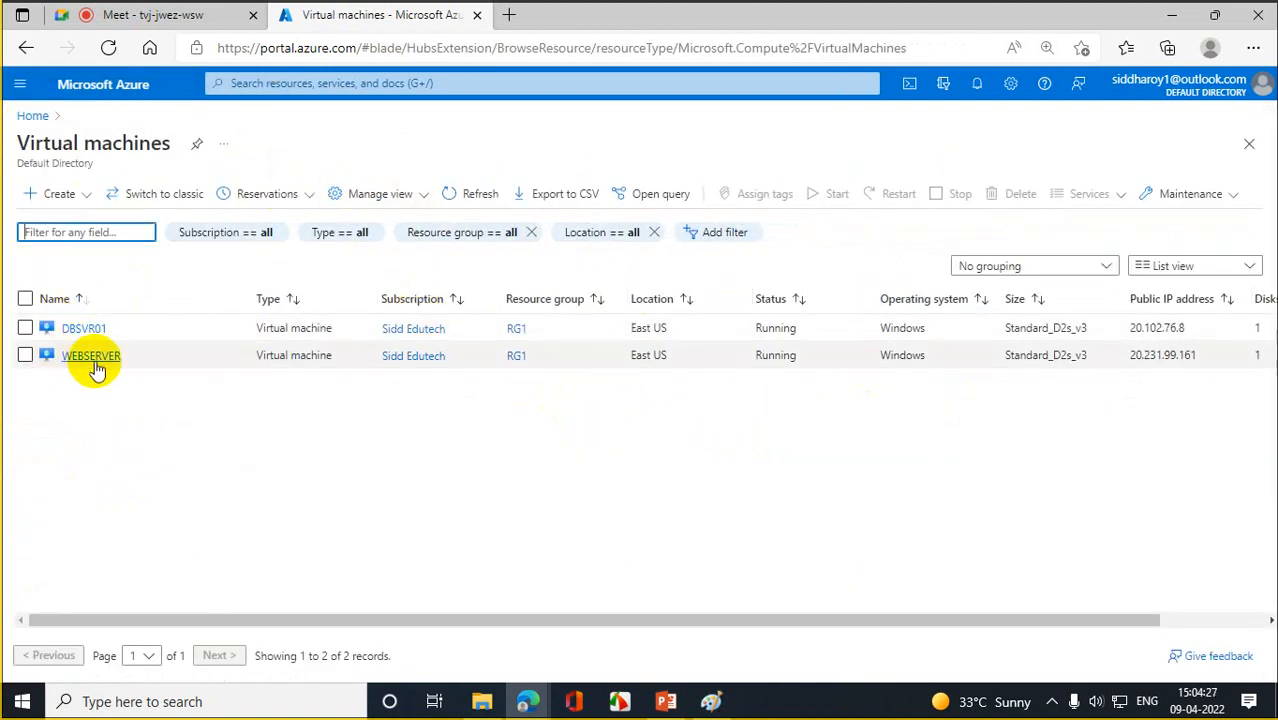
- Download WEBSERVER (3).rdp and cancel its connection attempt, then open DBSVR01's RDP Connect page
left_click(90, 355)
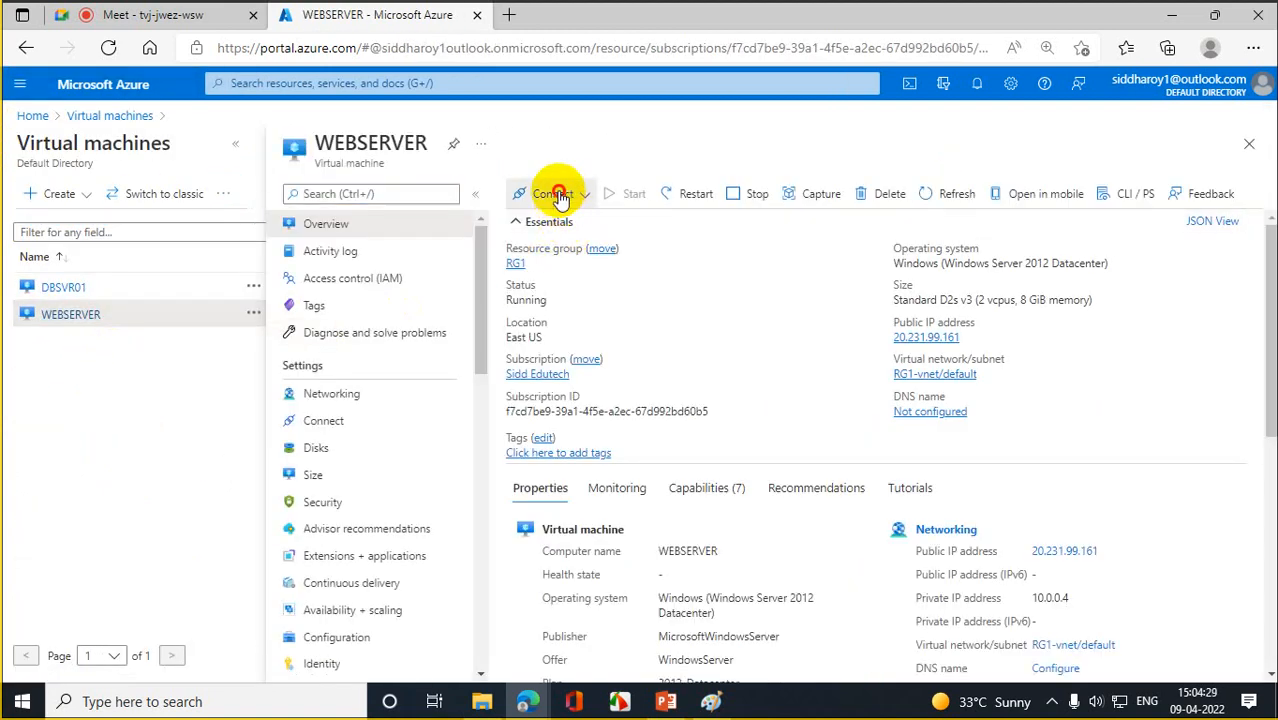
left_click(557, 195)
left_click(522, 223)
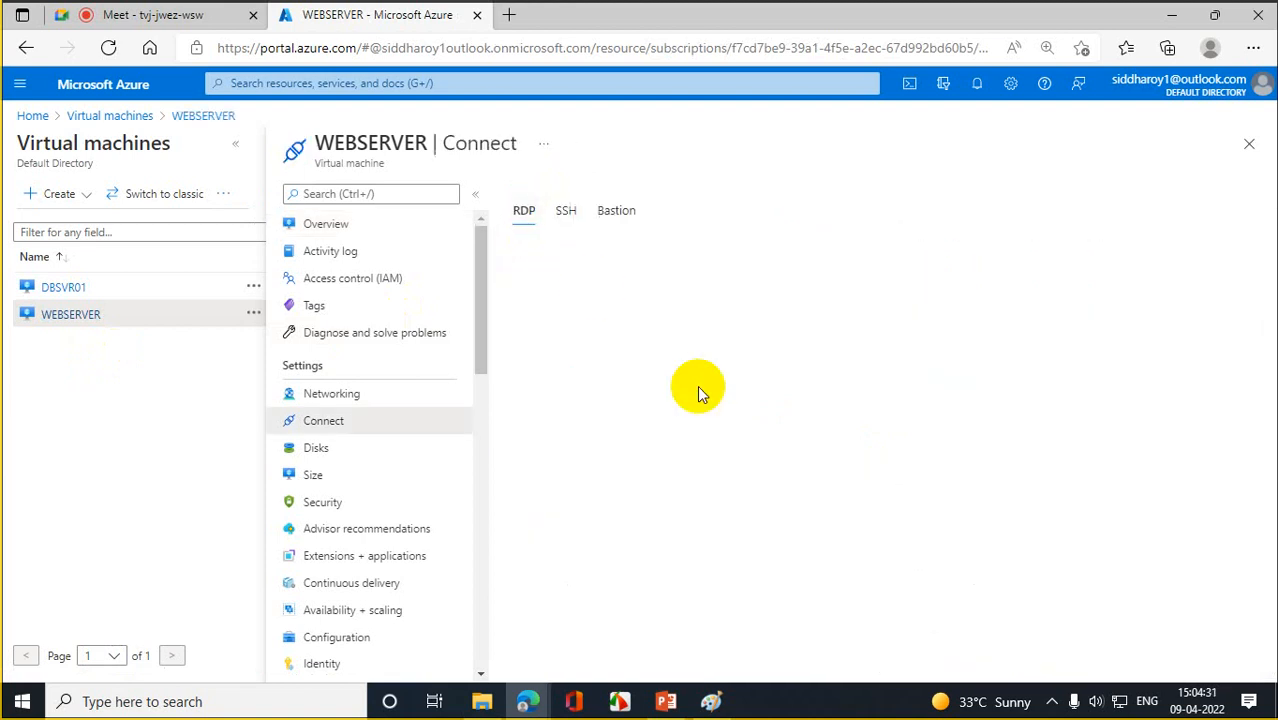
left_click(580, 456)
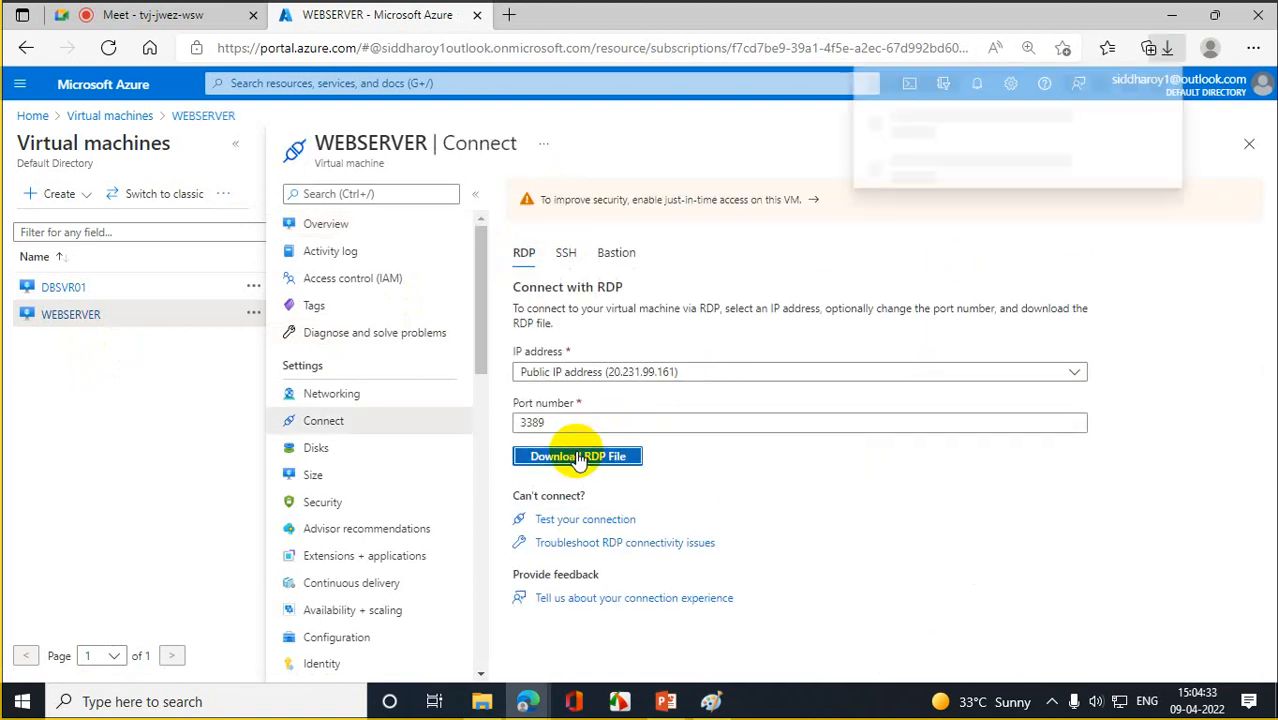
left_click(906, 128)
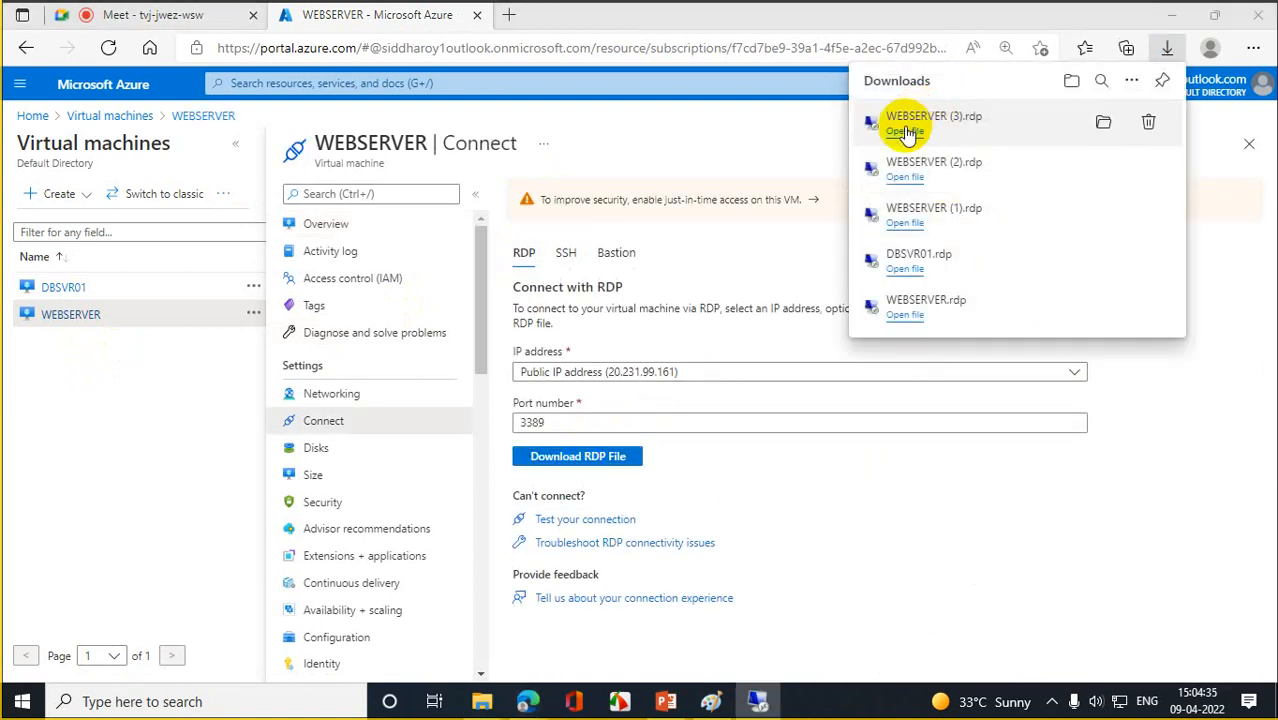
left_click(760, 452)
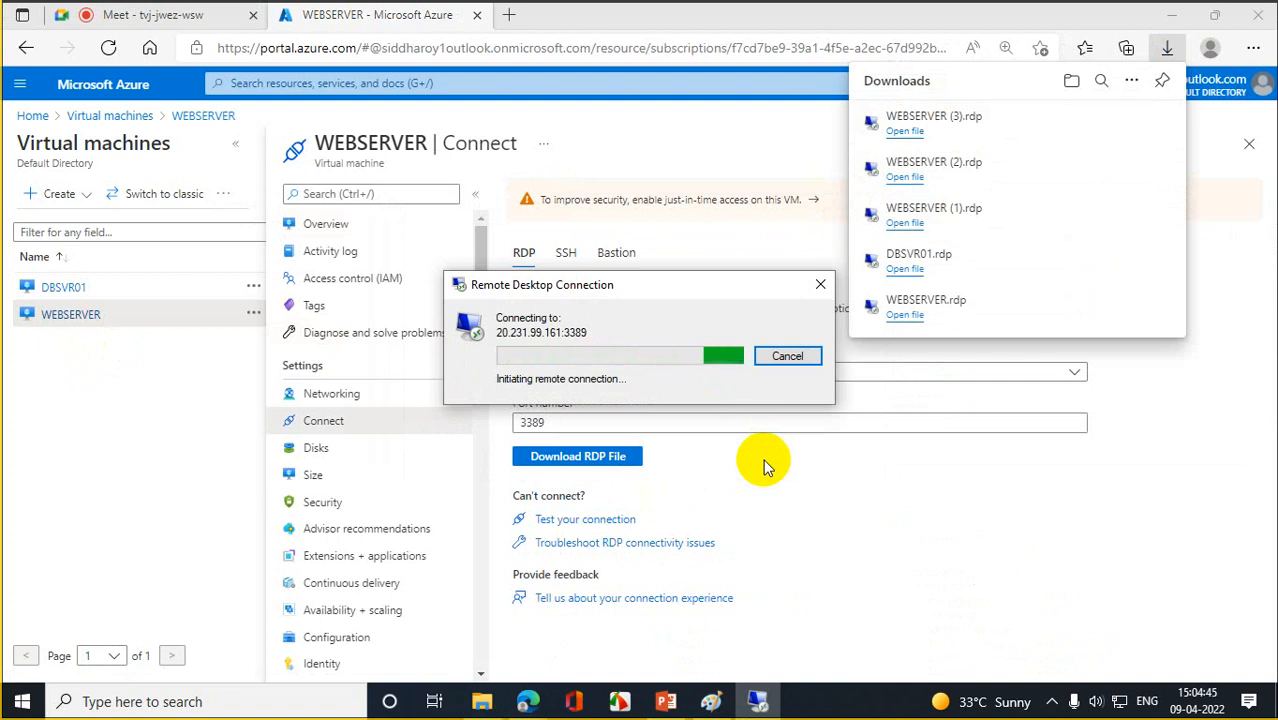
left_click(790, 356)
left_click(72, 287)
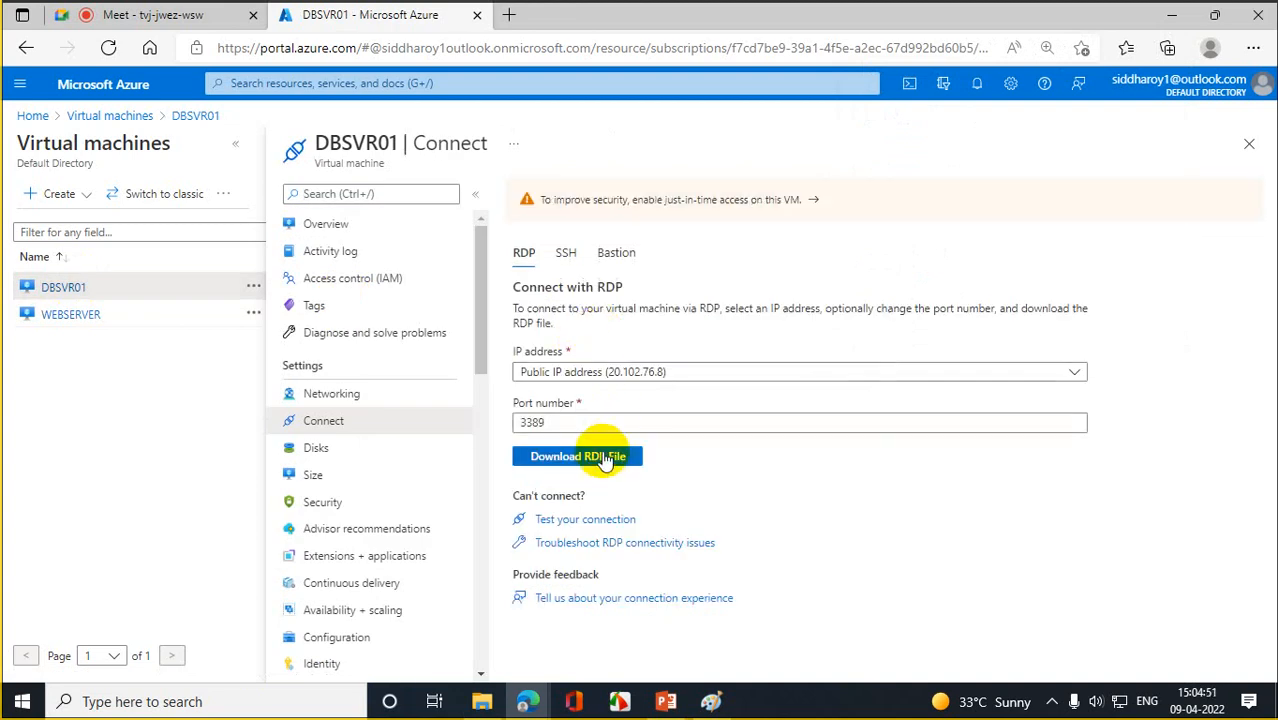
- Try connecting to 20.102.76.8 with DBSVR01 (1).rdp, dismiss the failure, and return Home
left_click(599, 457)
left_click(910, 132)
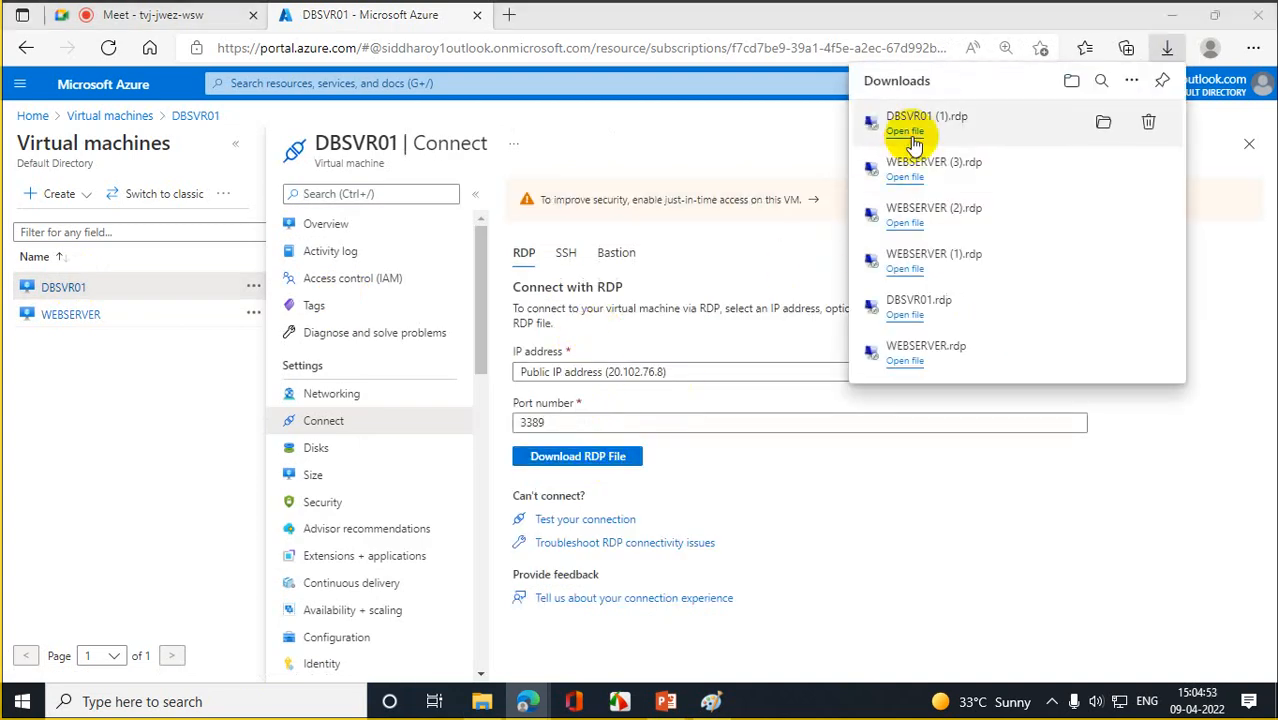
left_click(762, 452)
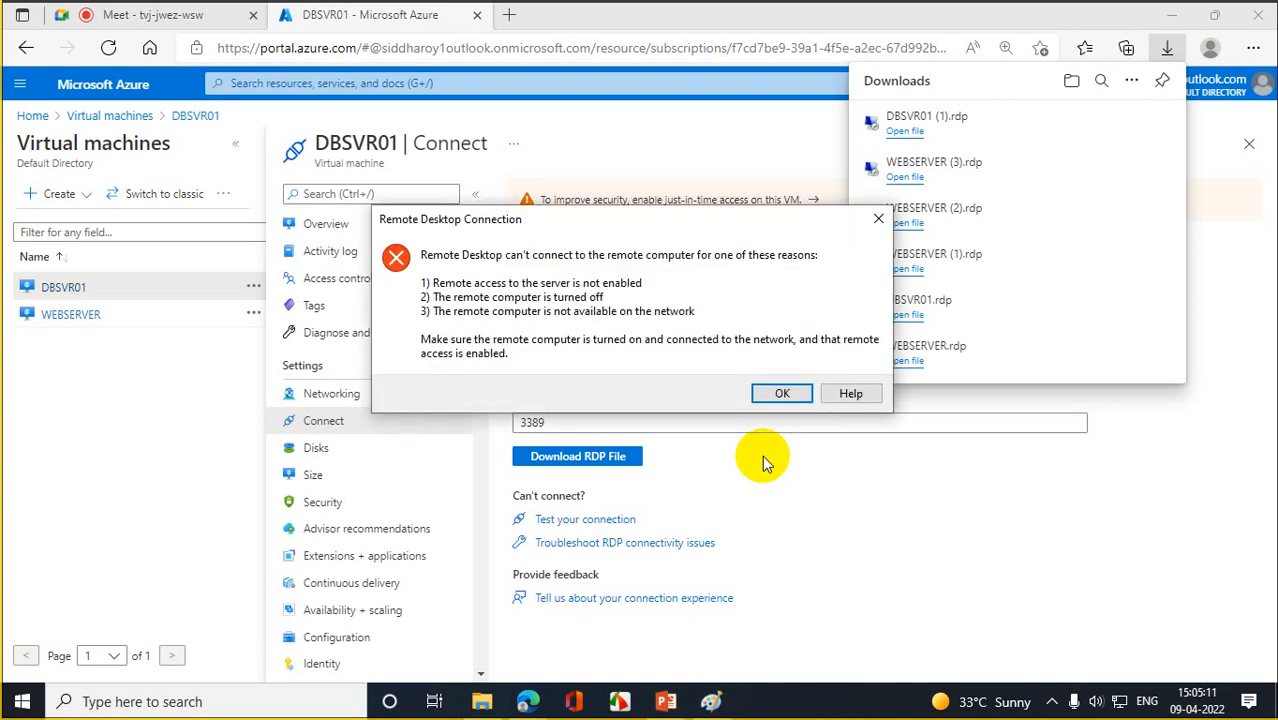
left_click(877, 218)
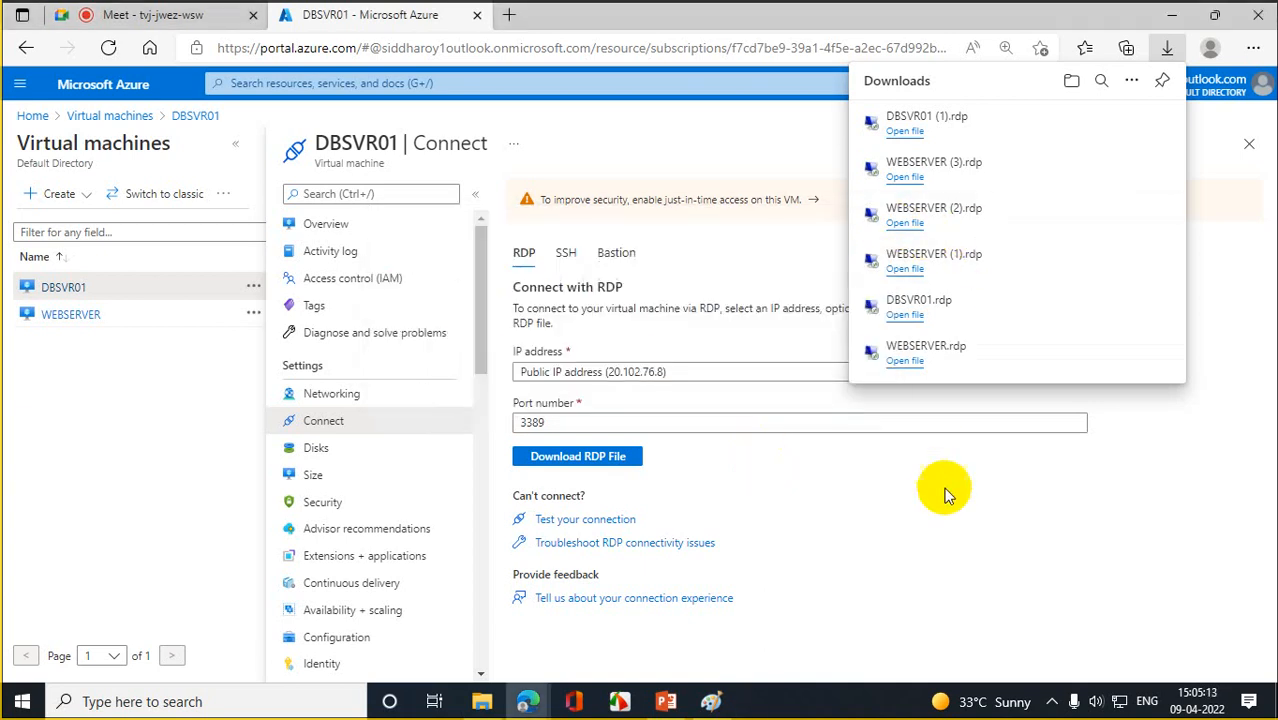
left_click(944, 505)
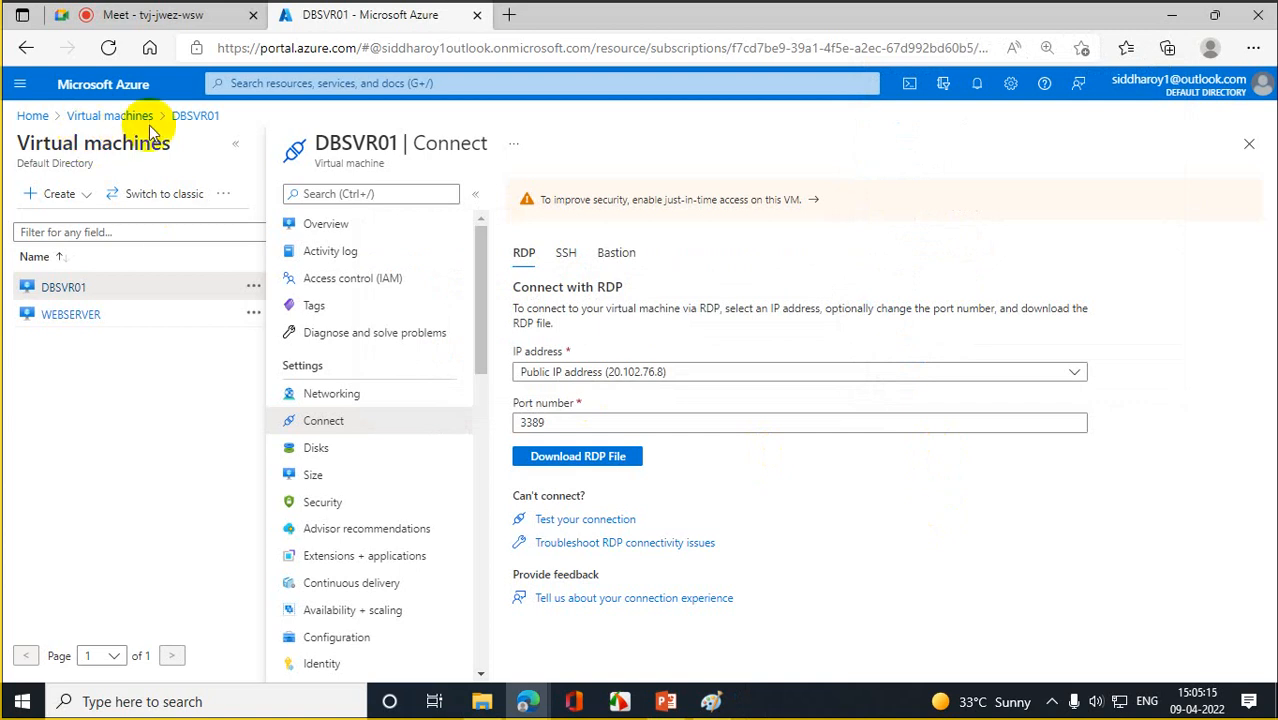
left_click(33, 116)
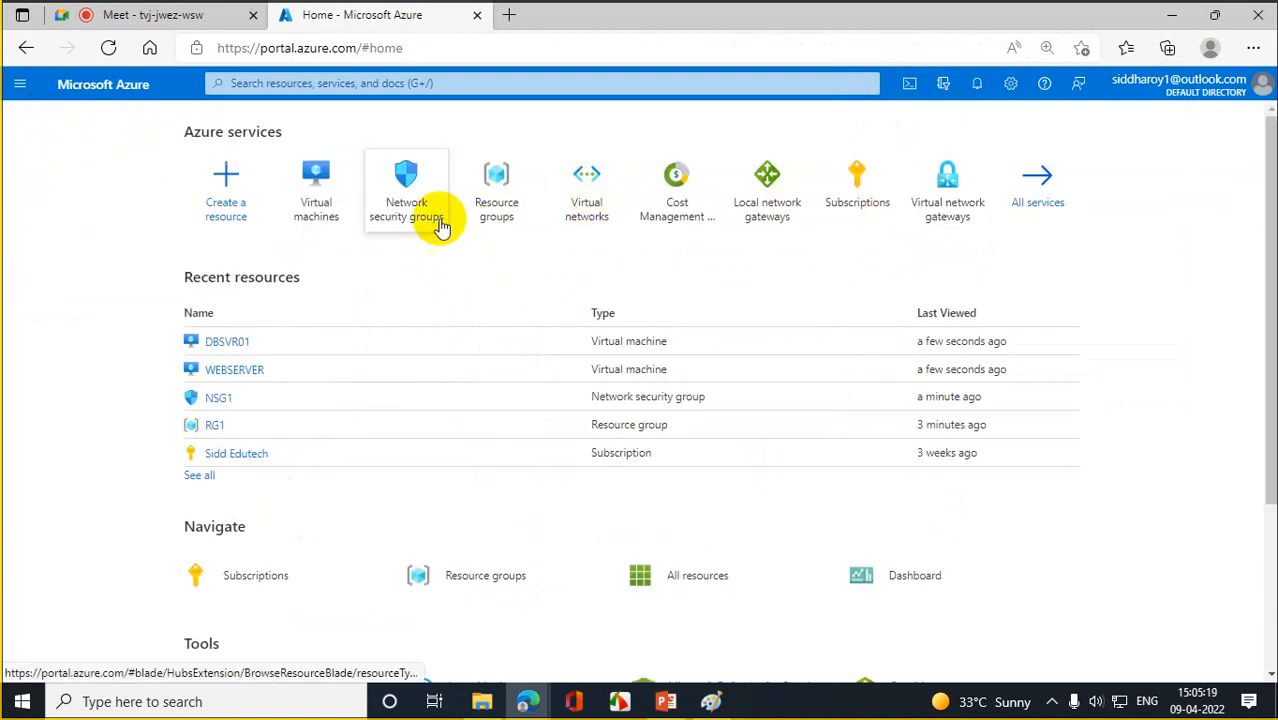
- Start a new inbound security rule on NSG1
left_click(402, 192)
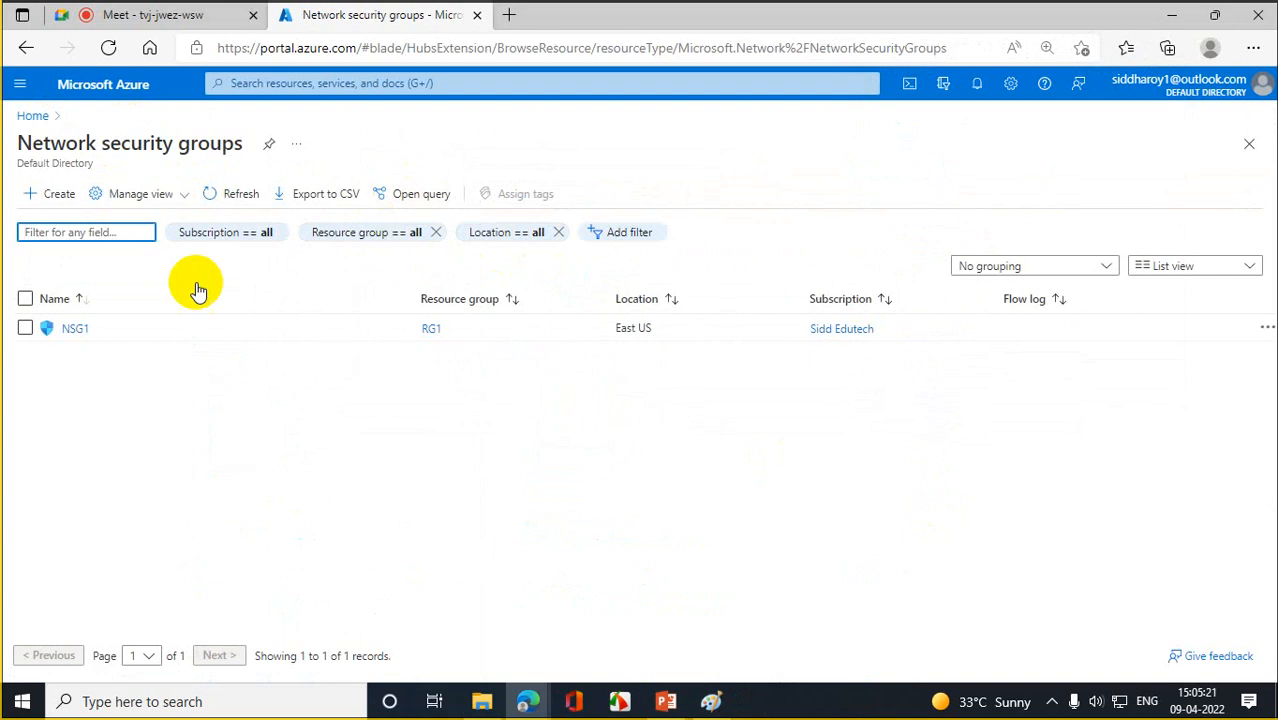
left_click(75, 329)
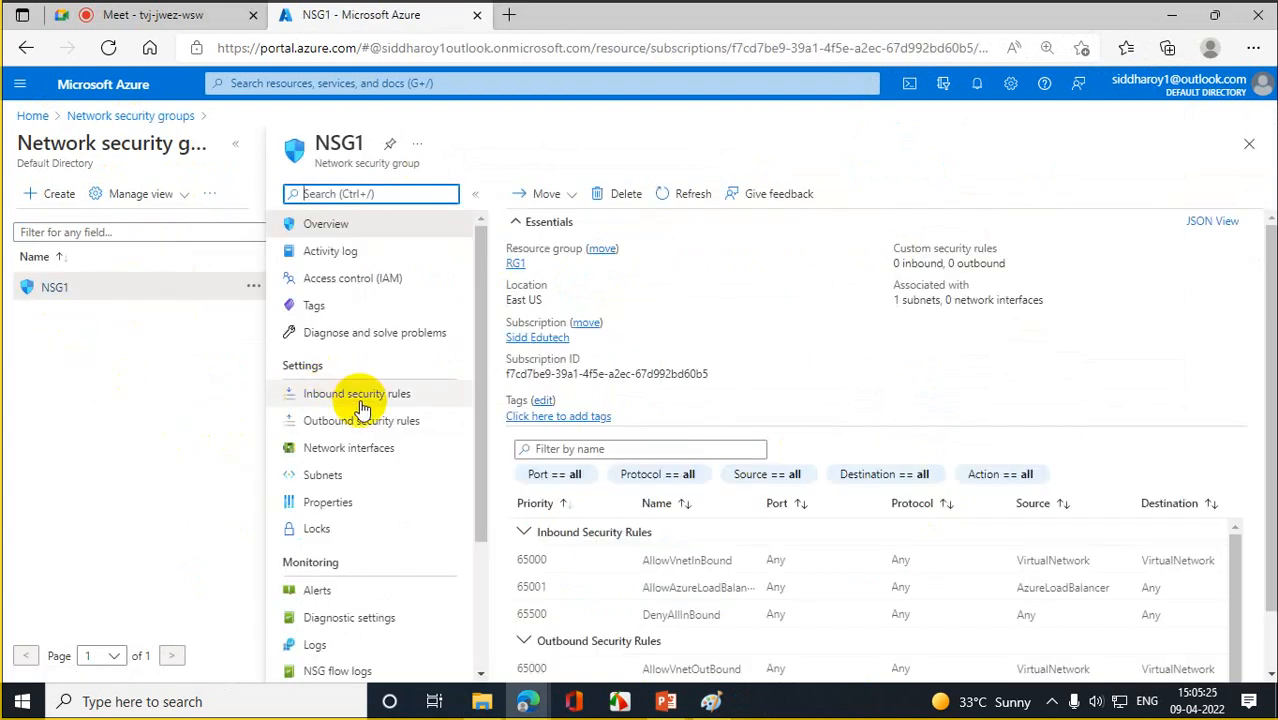
left_click(355, 395)
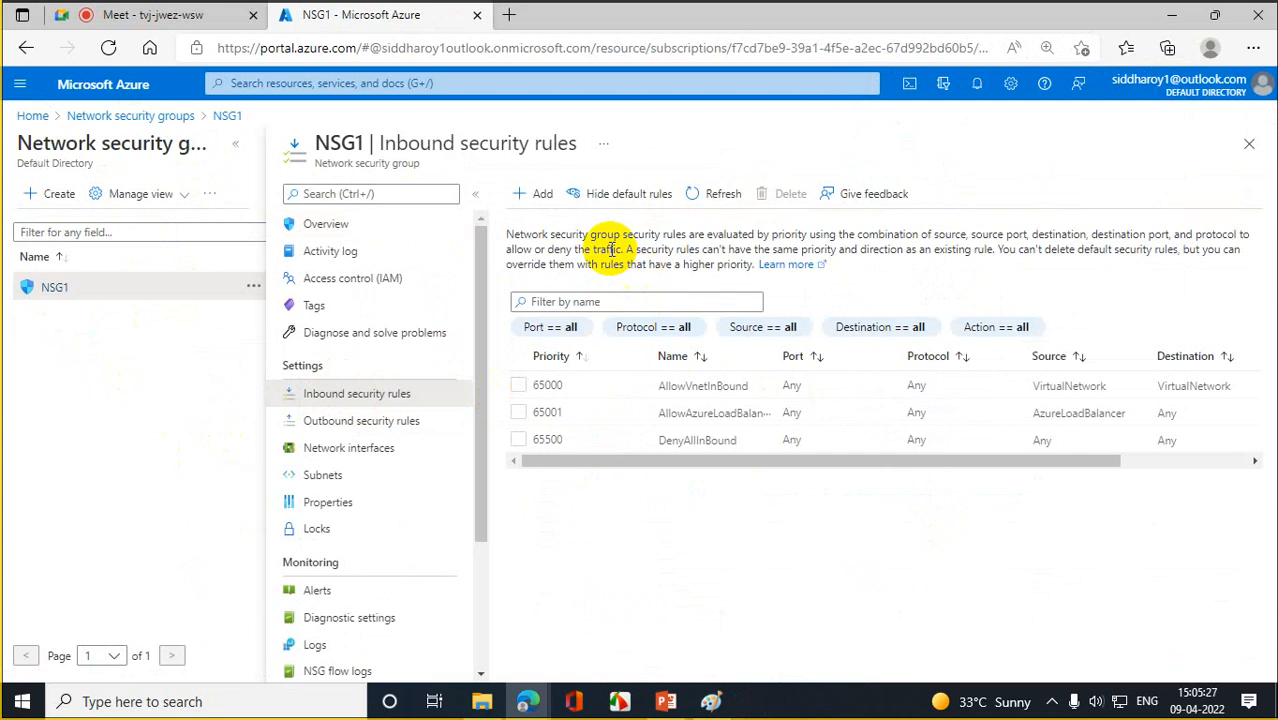
left_click(537, 194)
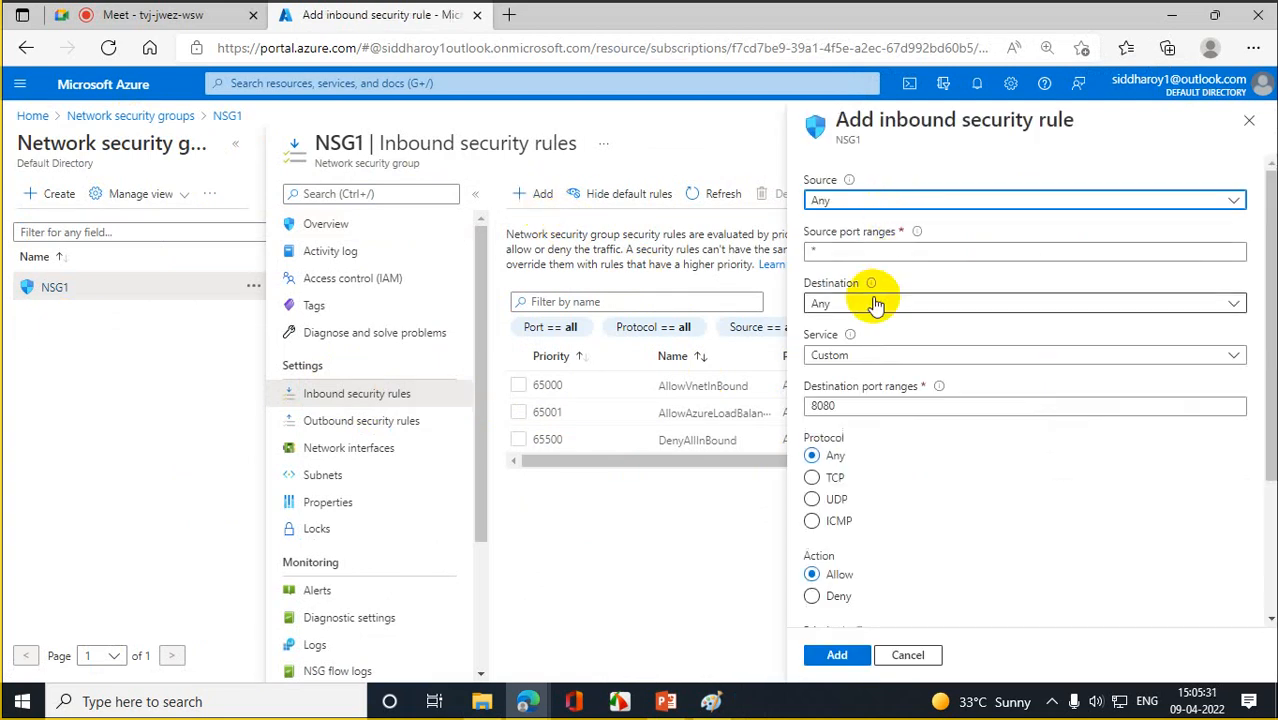
- Create the rule with service RDP, priority 1000 and name RDPRule
left_click(860, 358)
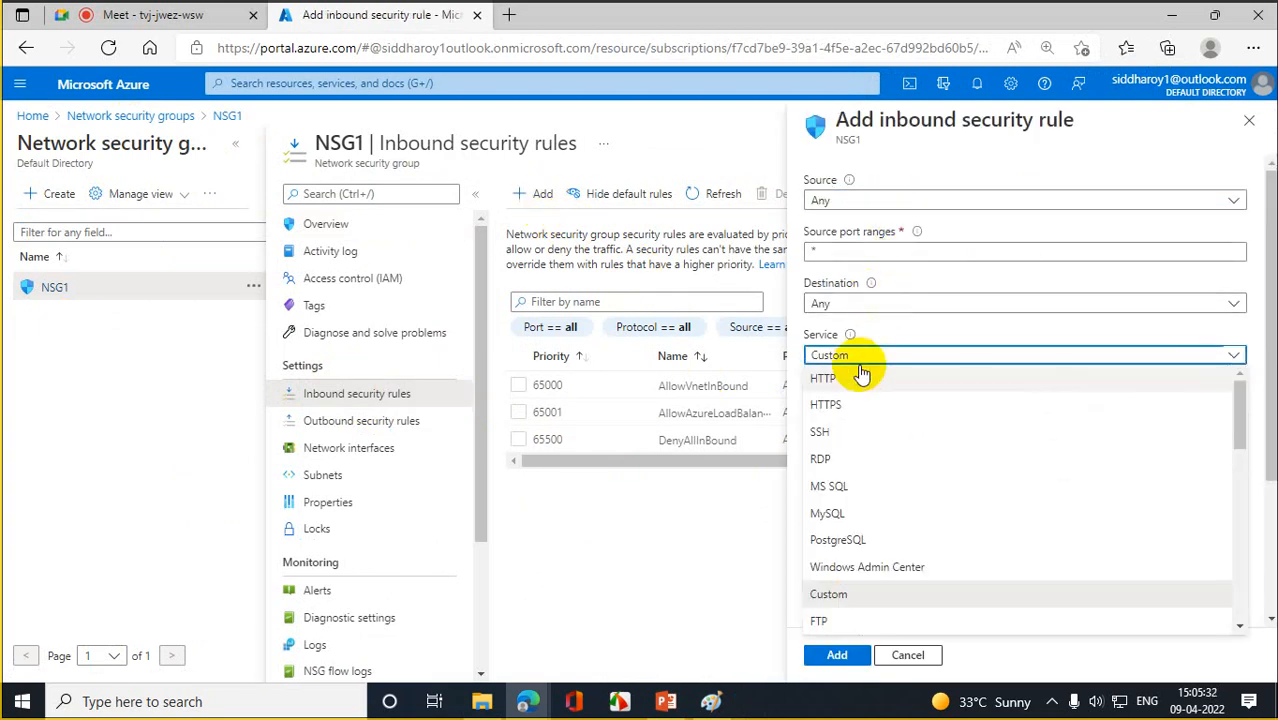
left_click(832, 458)
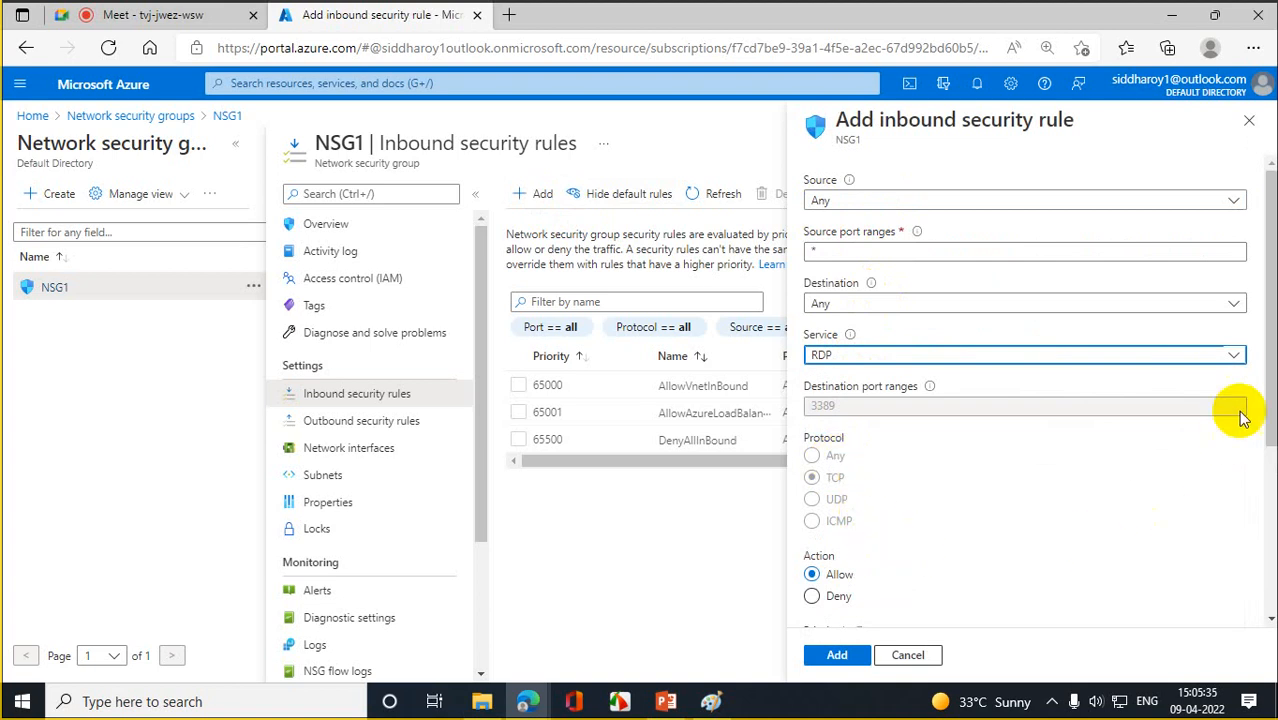
left_click_drag(1274, 360, 1272, 525)
left_click(843, 367)
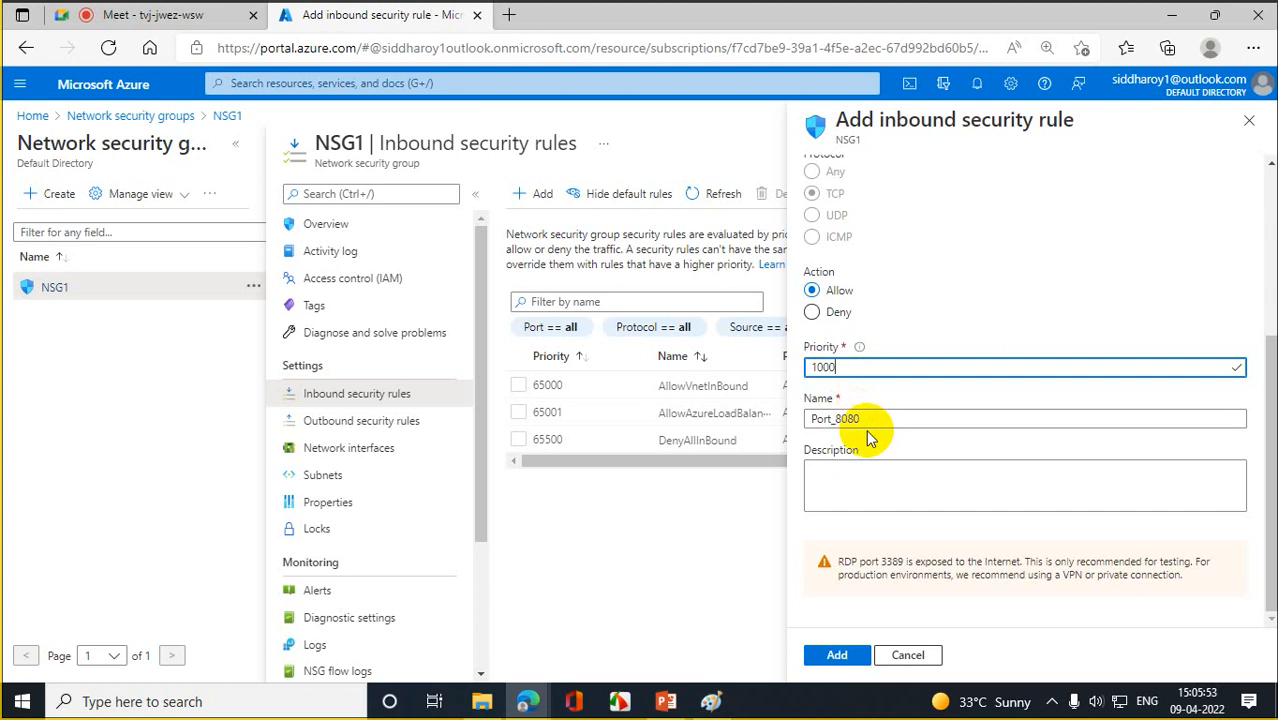
key("Tab")
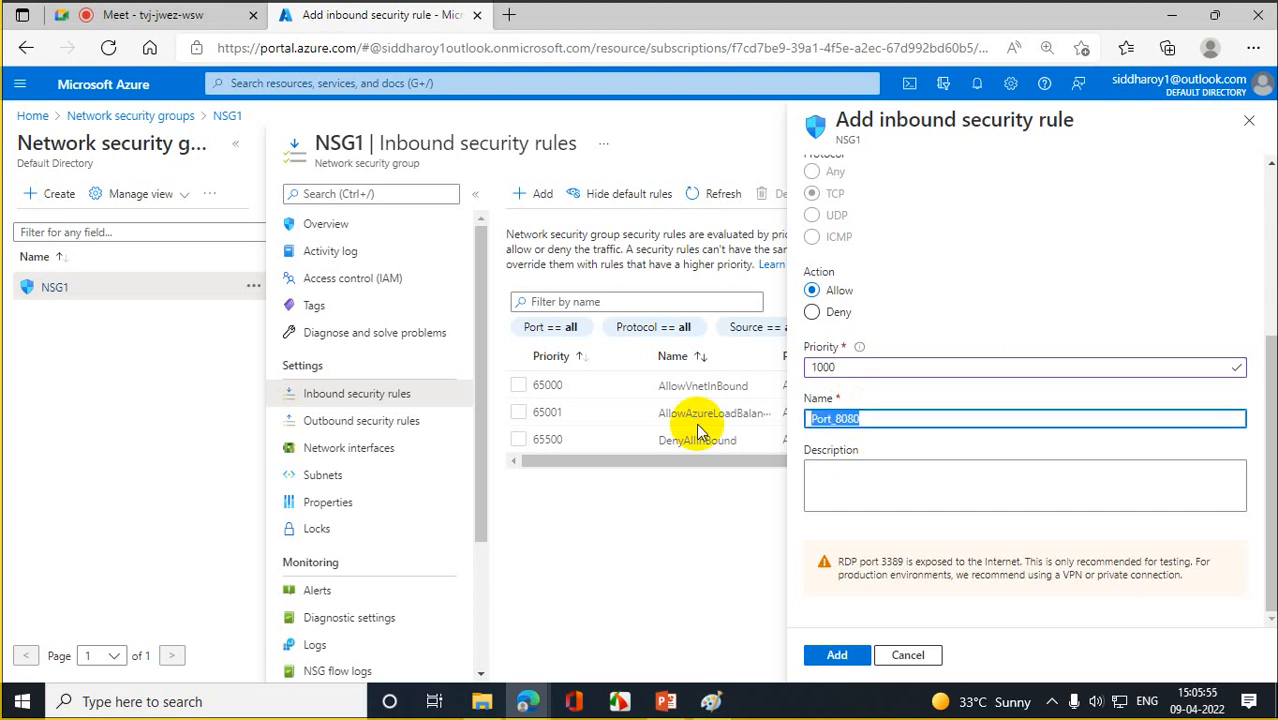
type("Def")
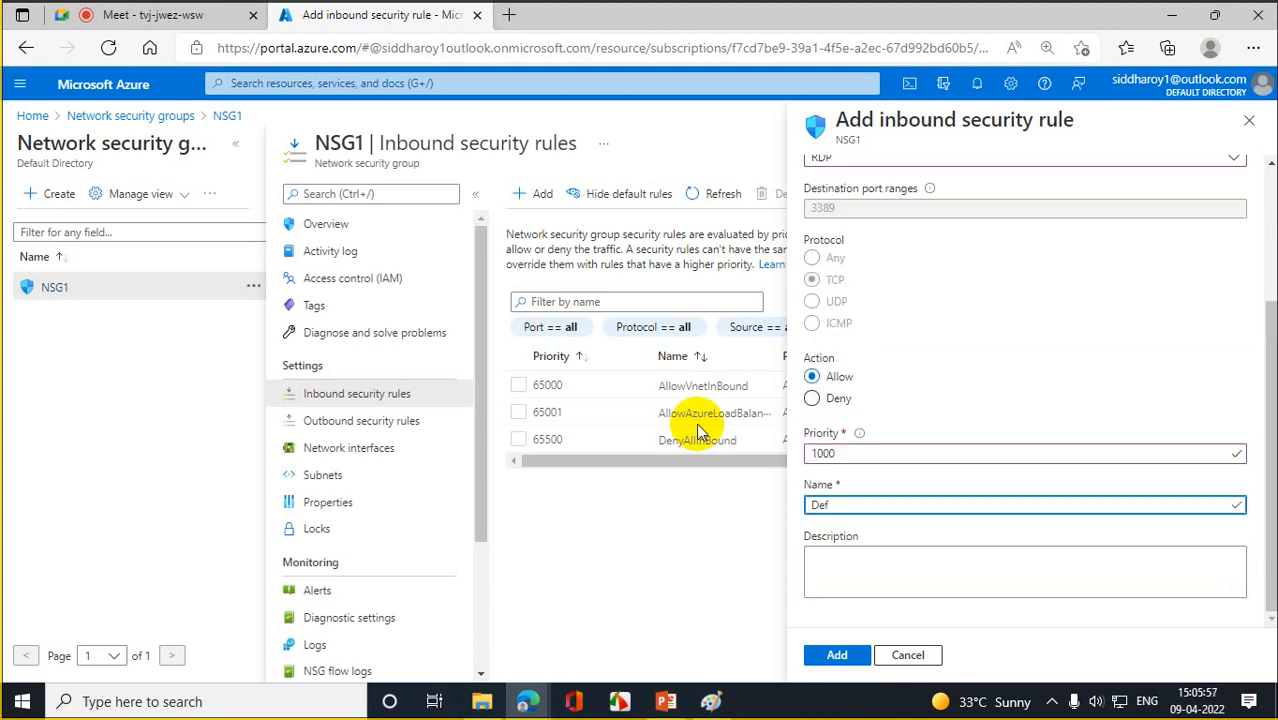
type("RDPRule")
left_click(840, 658)
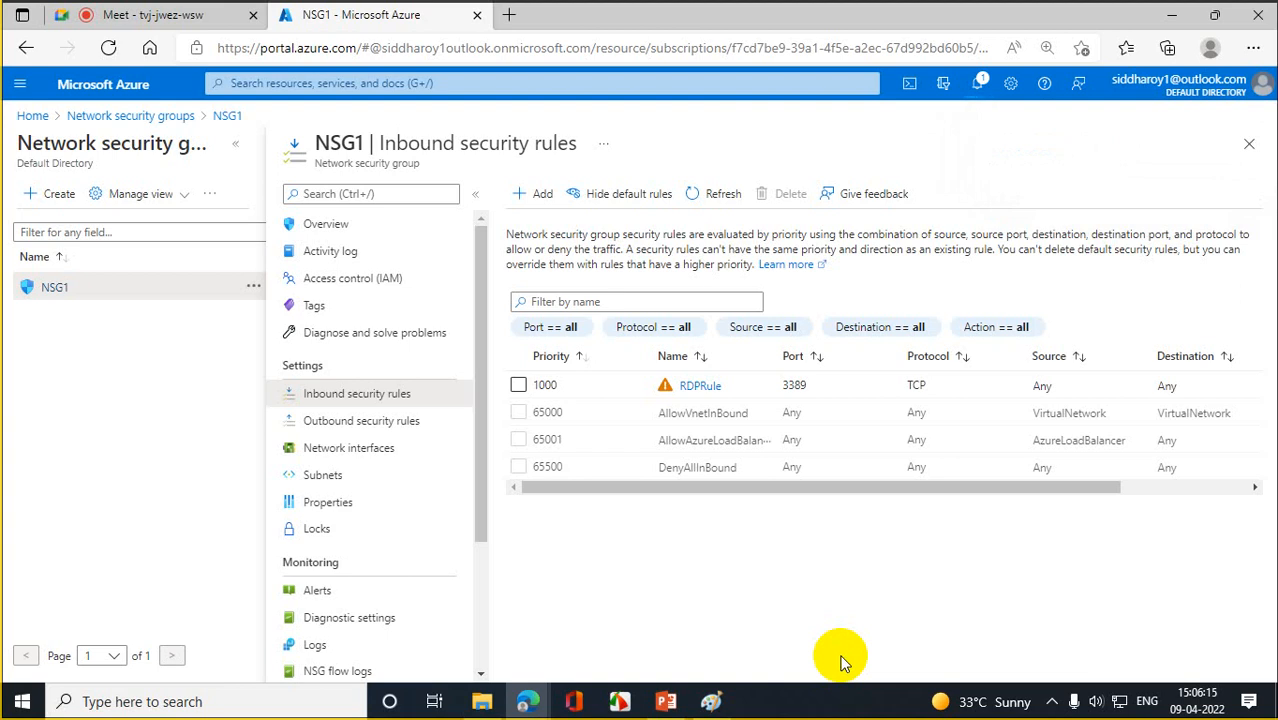
- Confirm in notifications that RDPRule was created, then return to the portal Home page
left_click(975, 82)
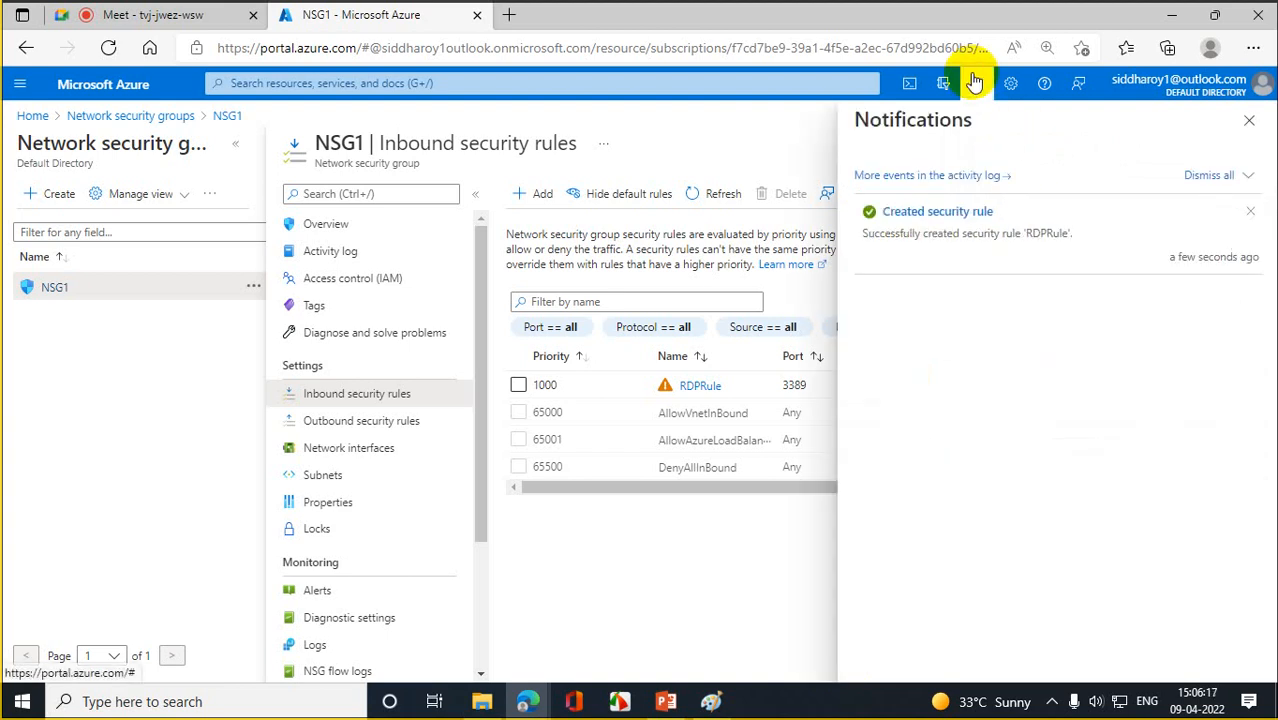
left_click(91, 115)
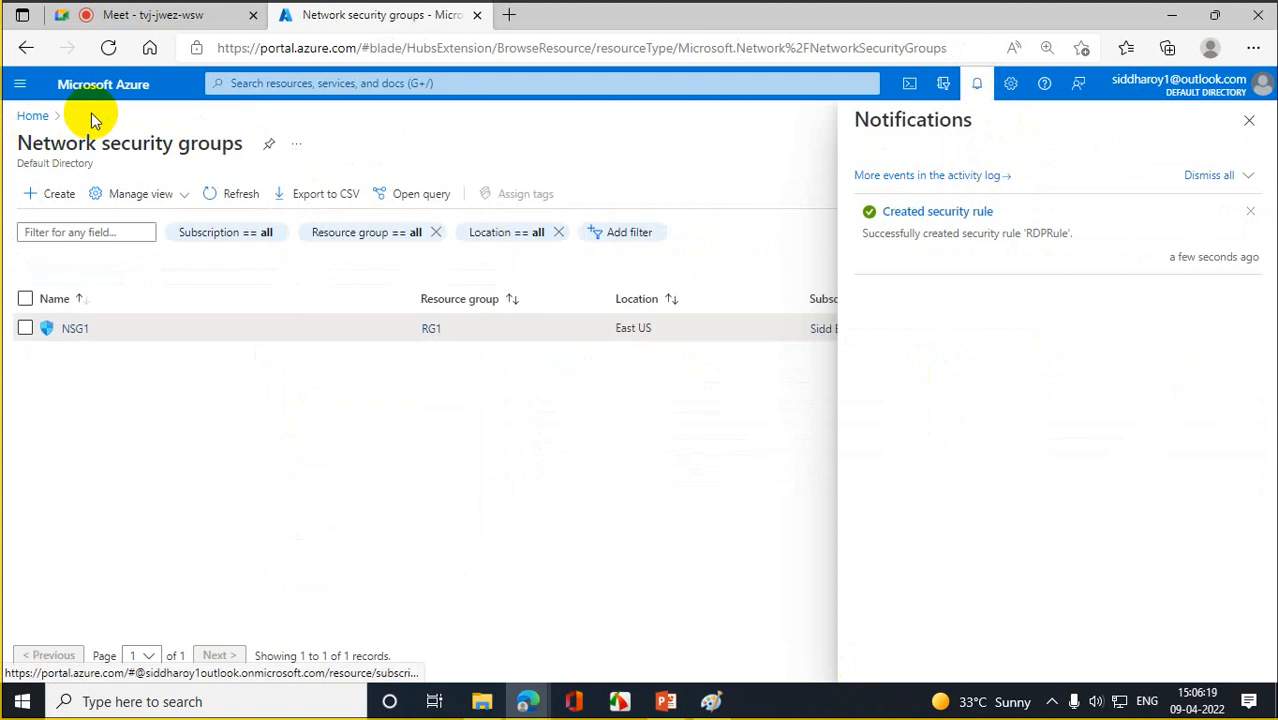
left_click(33, 116)
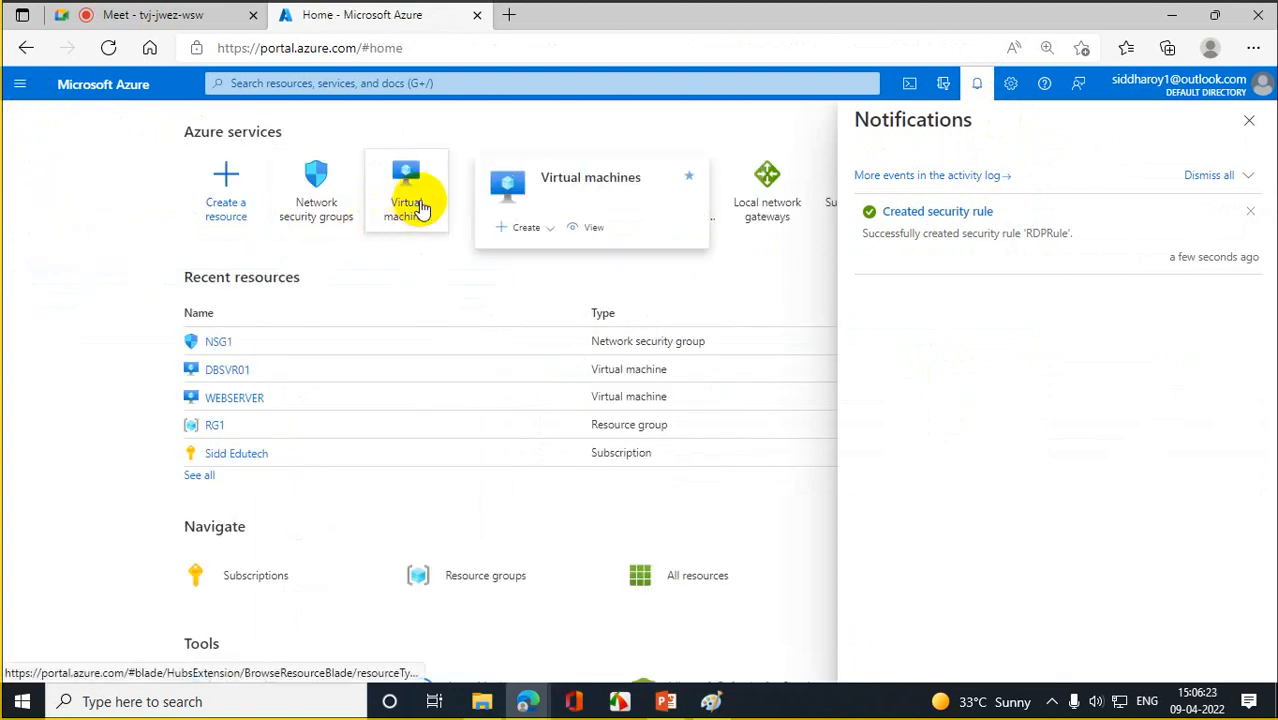
- Open the Virtual machines list and reload it several times
left_click(419, 202)
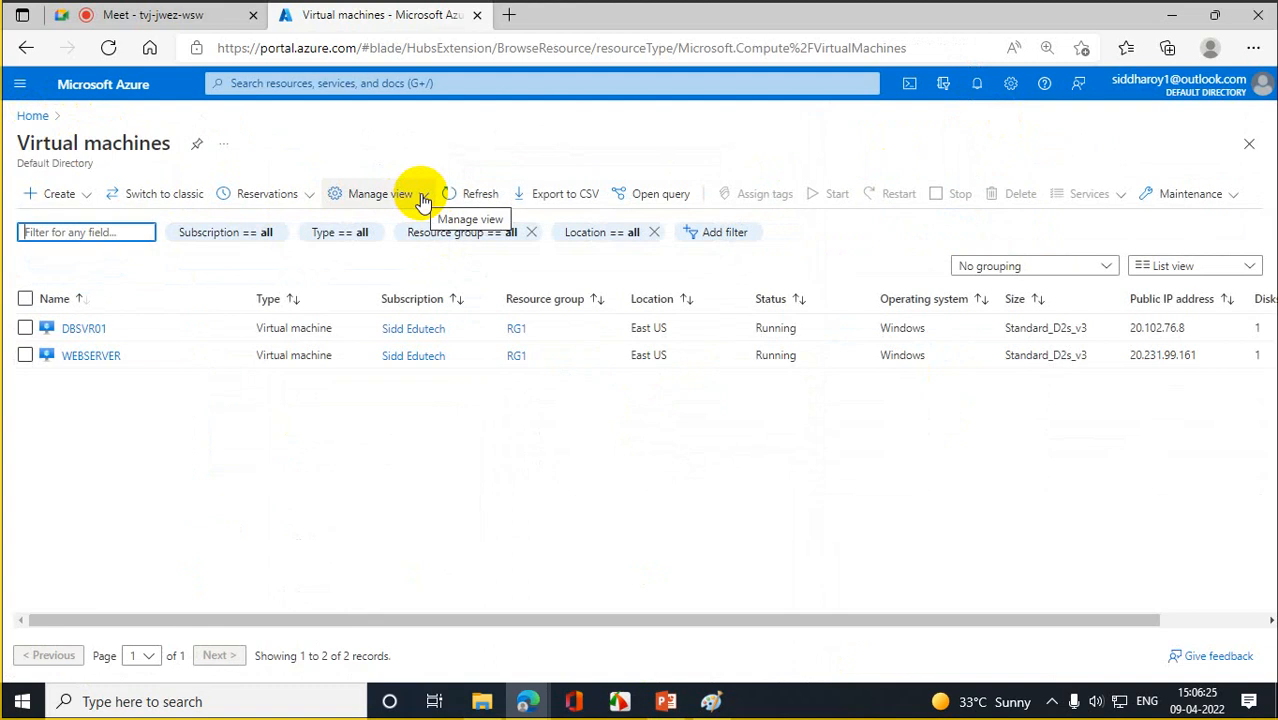
left_click(112, 52)
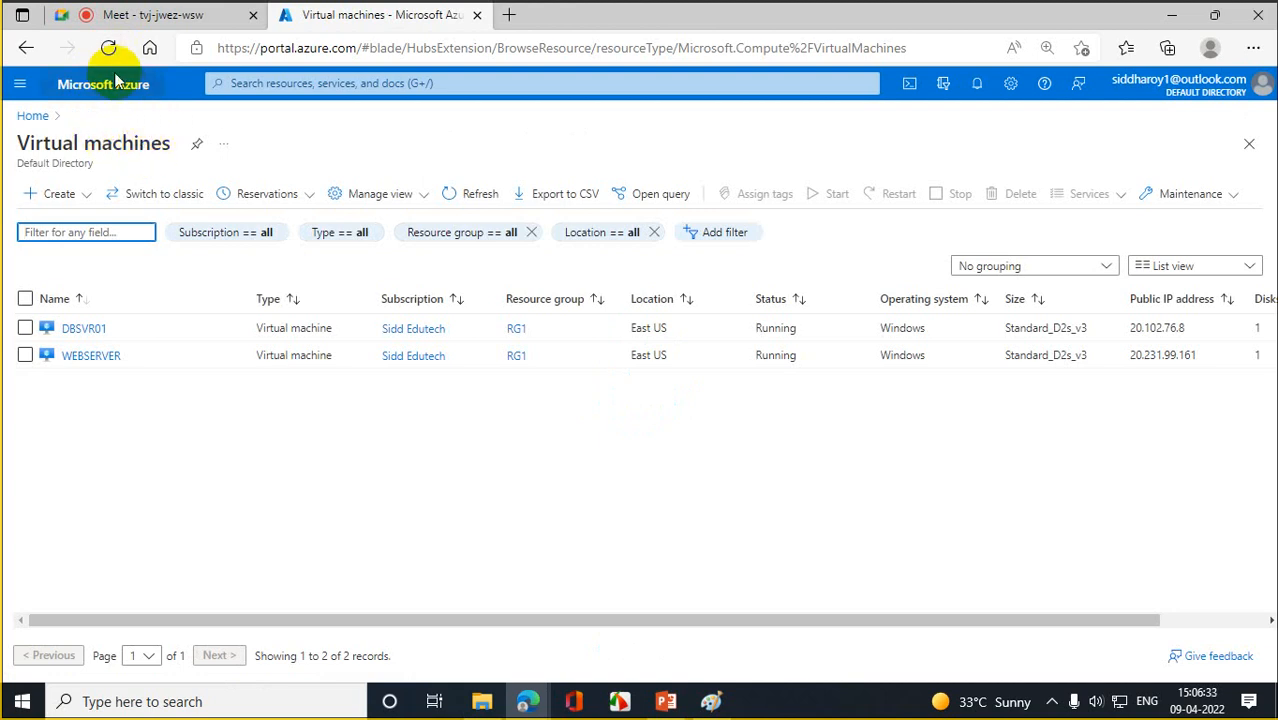
left_click(109, 56)
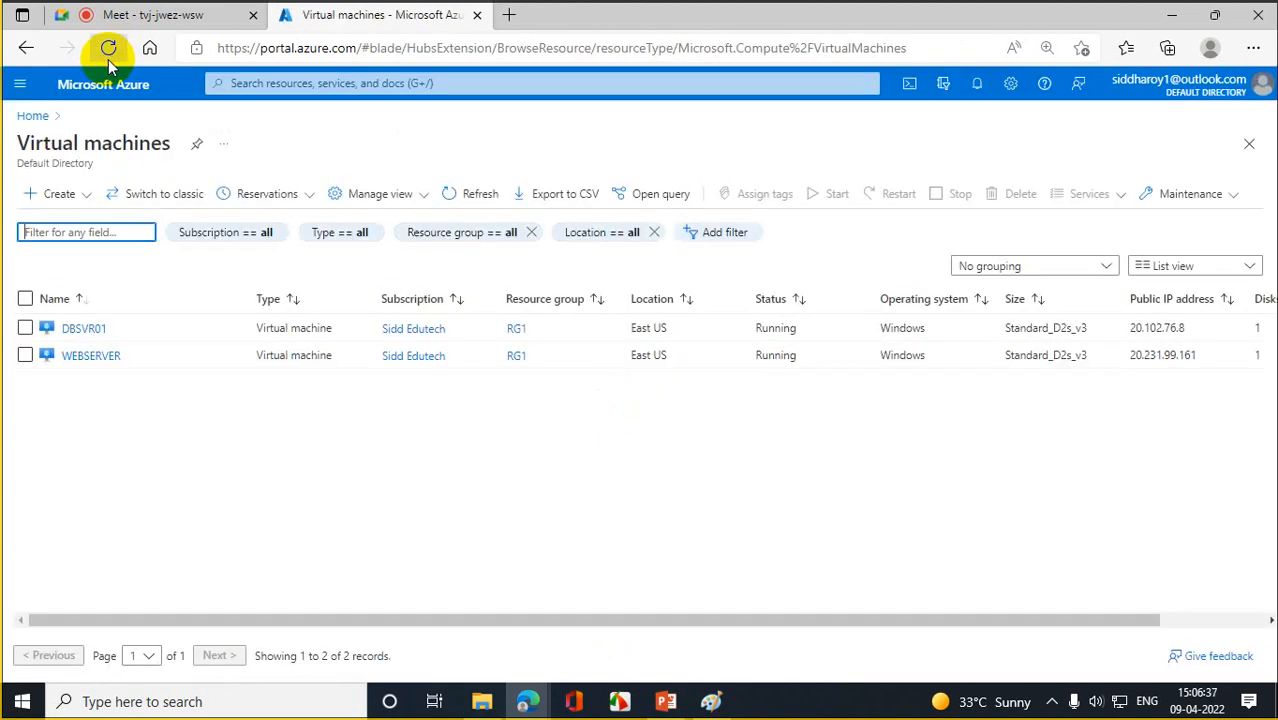
left_click(109, 57)
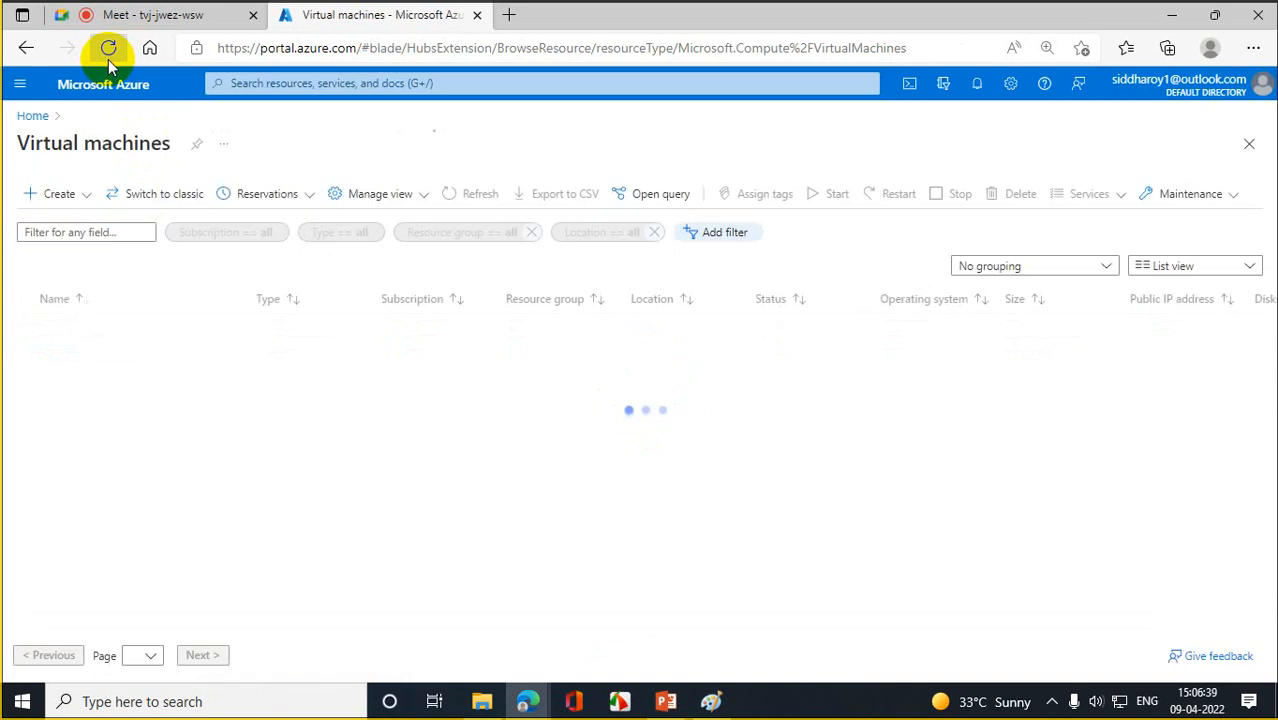
left_click(109, 57)
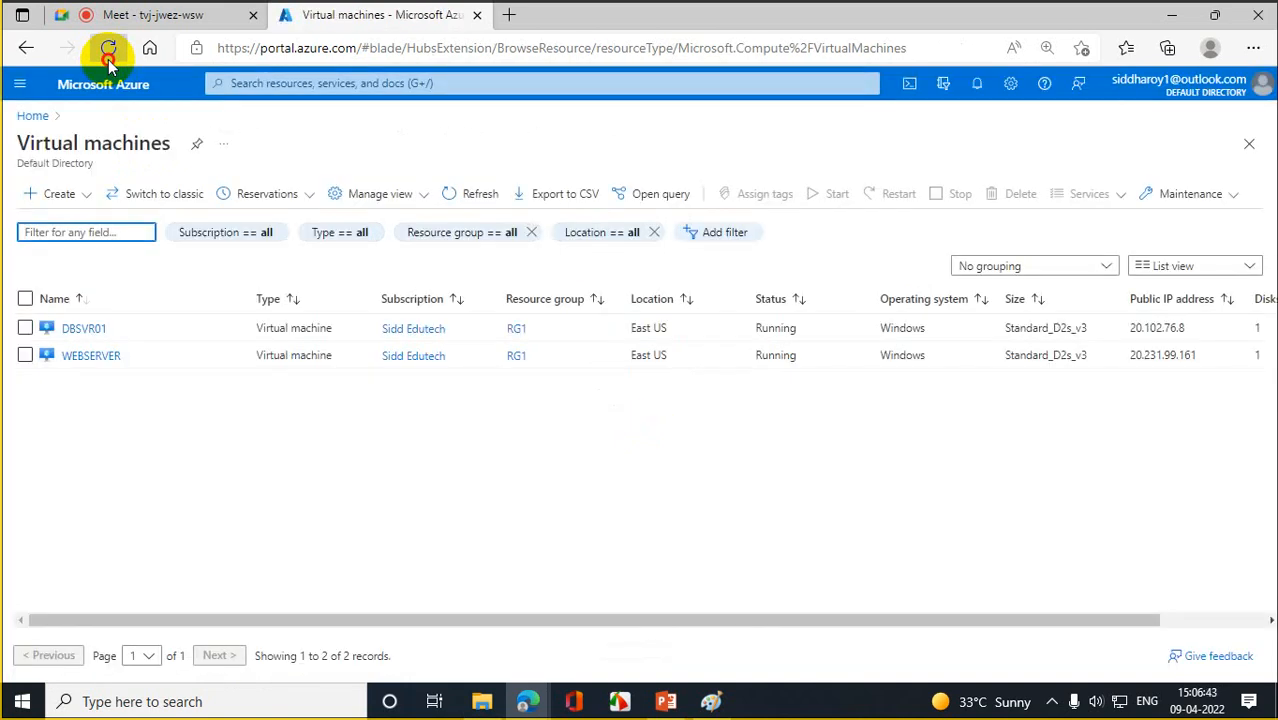
left_click(109, 57)
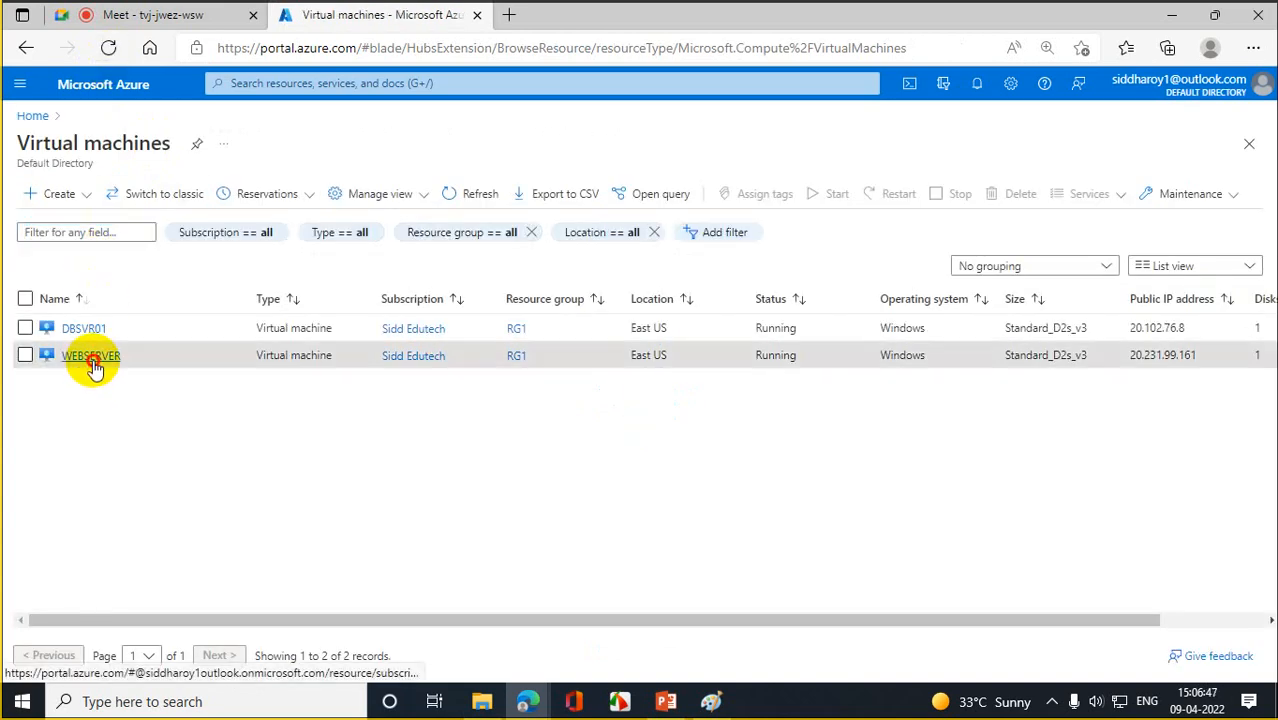
left_click(91, 357)
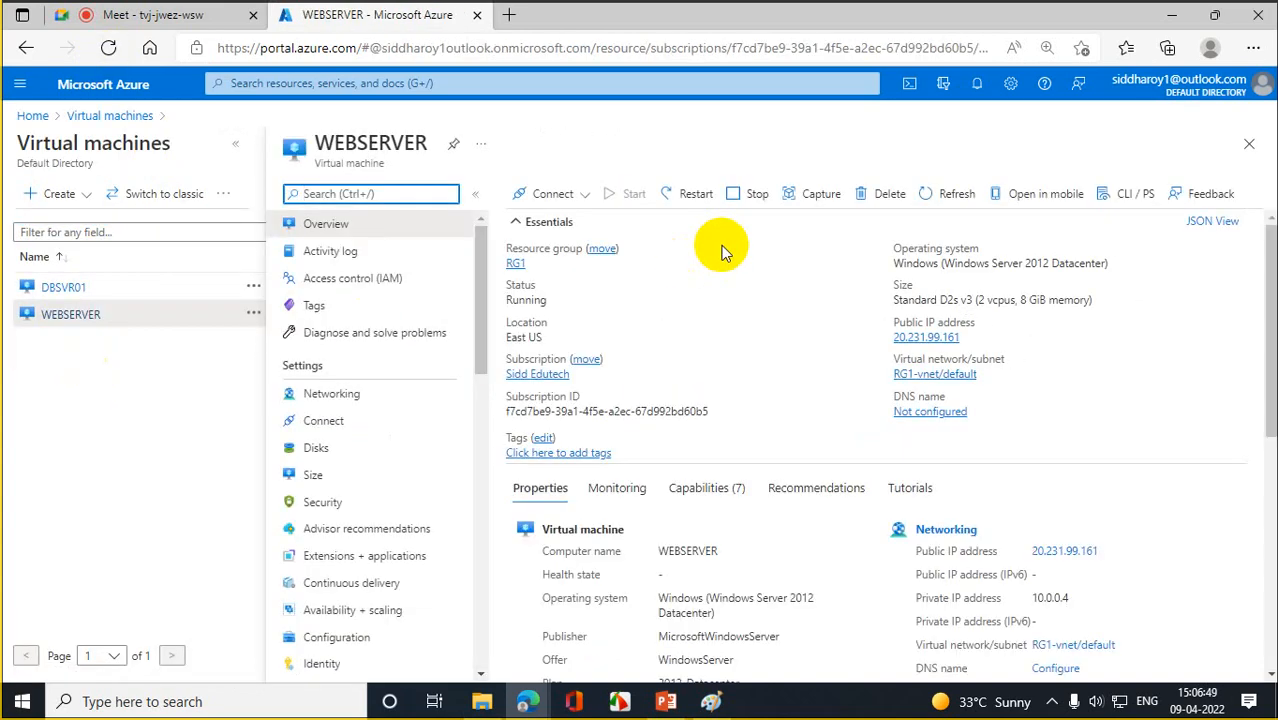
left_click(543, 191)
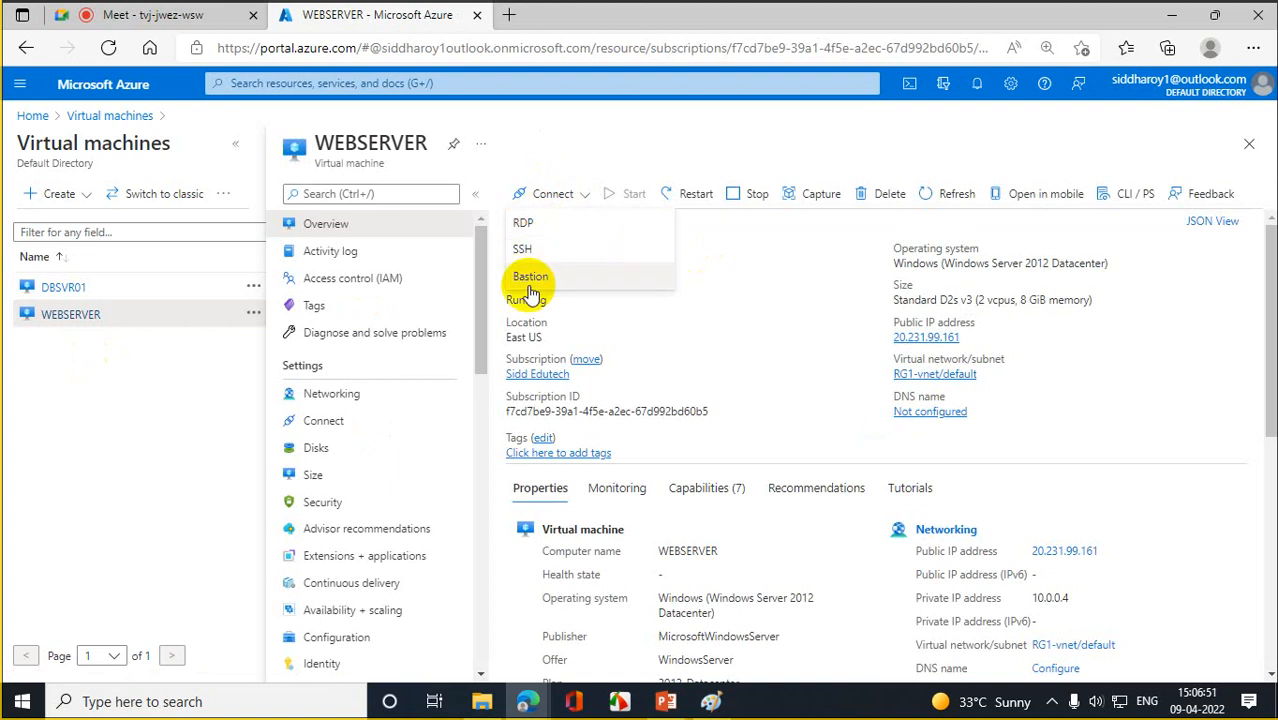
left_click(540, 222)
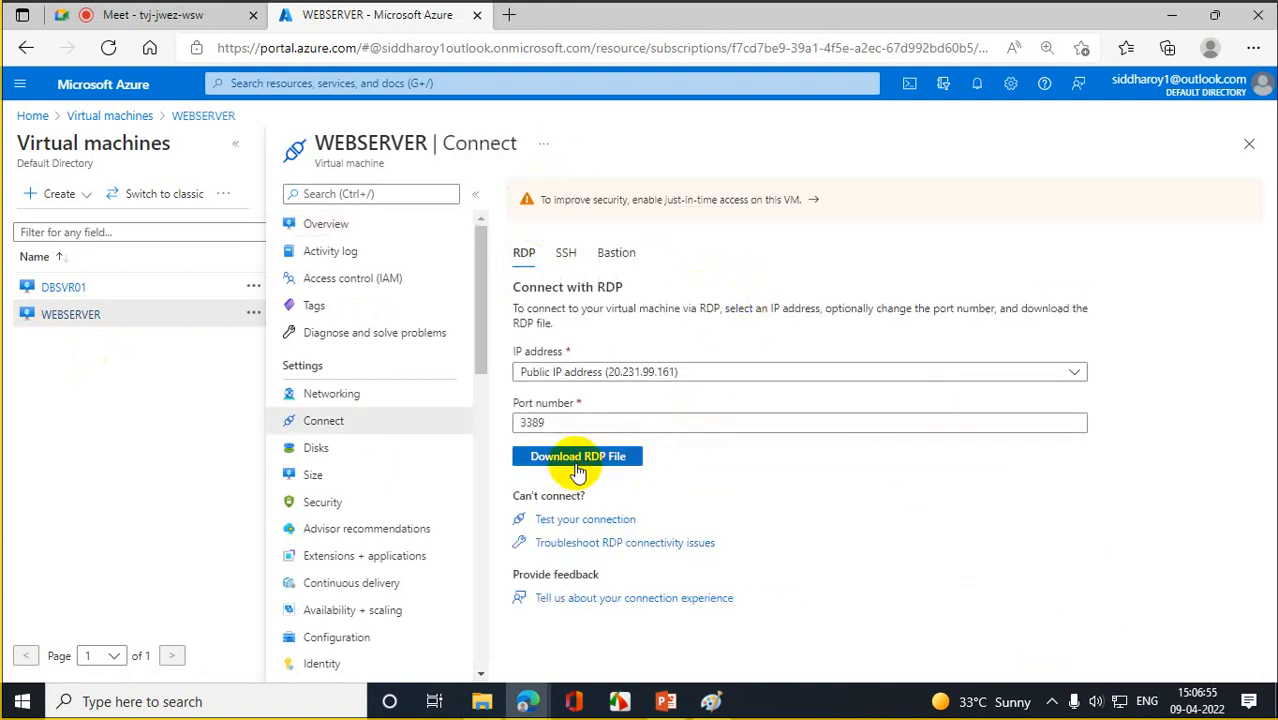
left_click(576, 462)
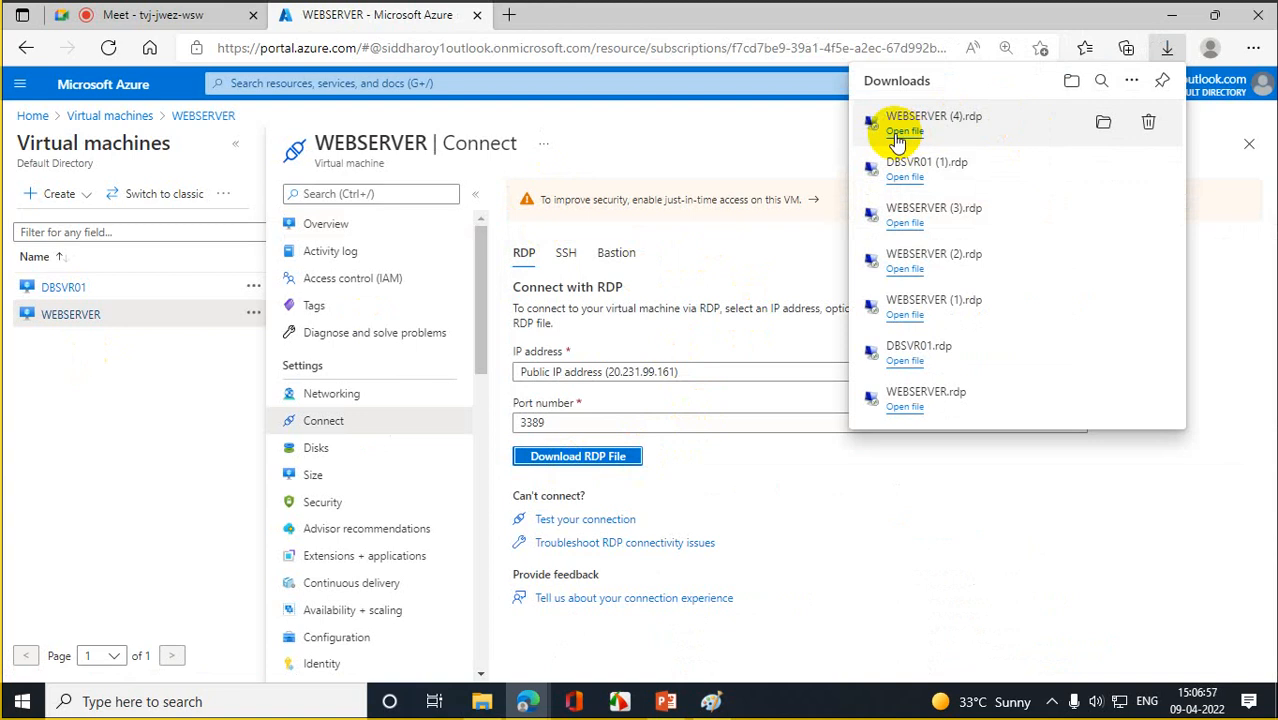
left_click(900, 133)
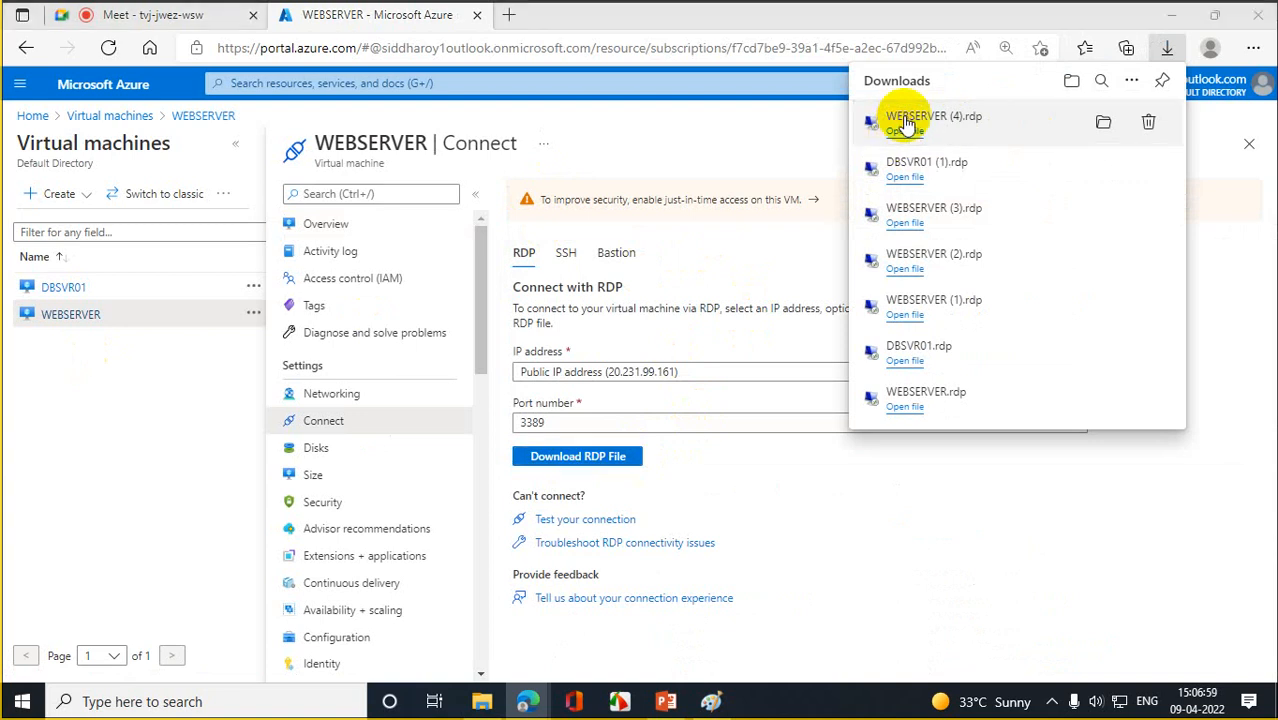
left_click(757, 455)
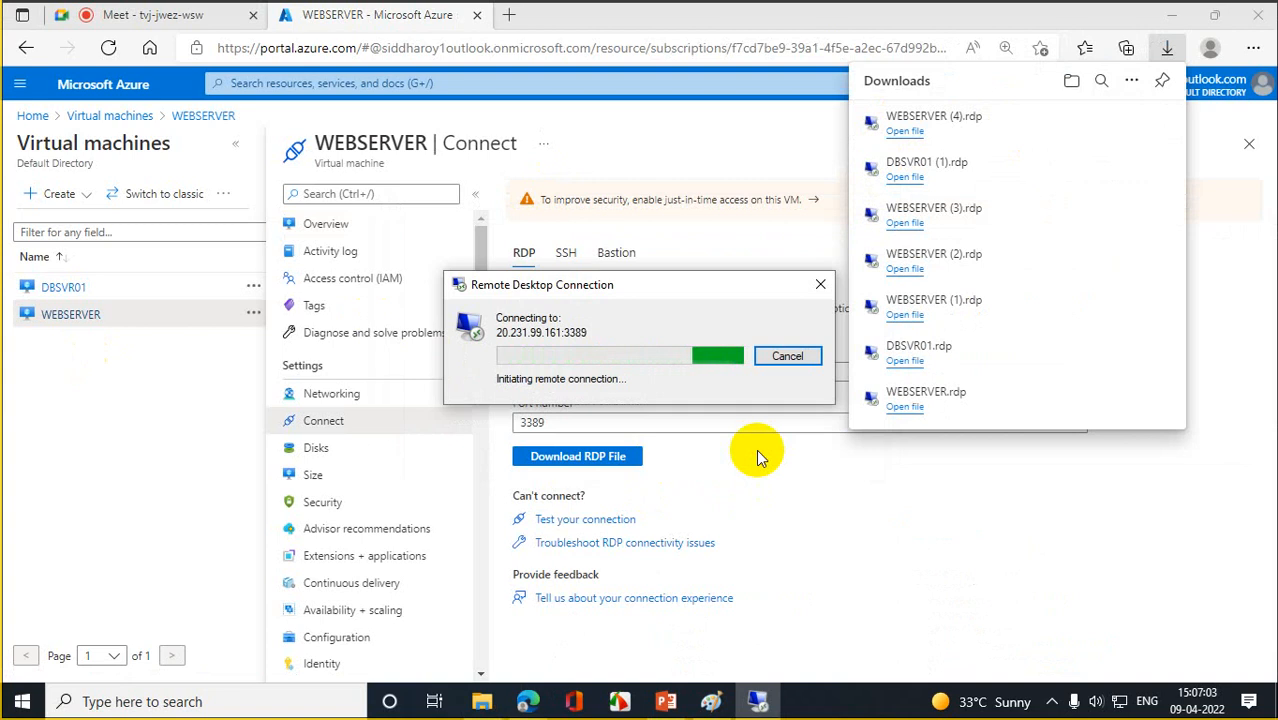
left_click(777, 357)
left_click(97, 116)
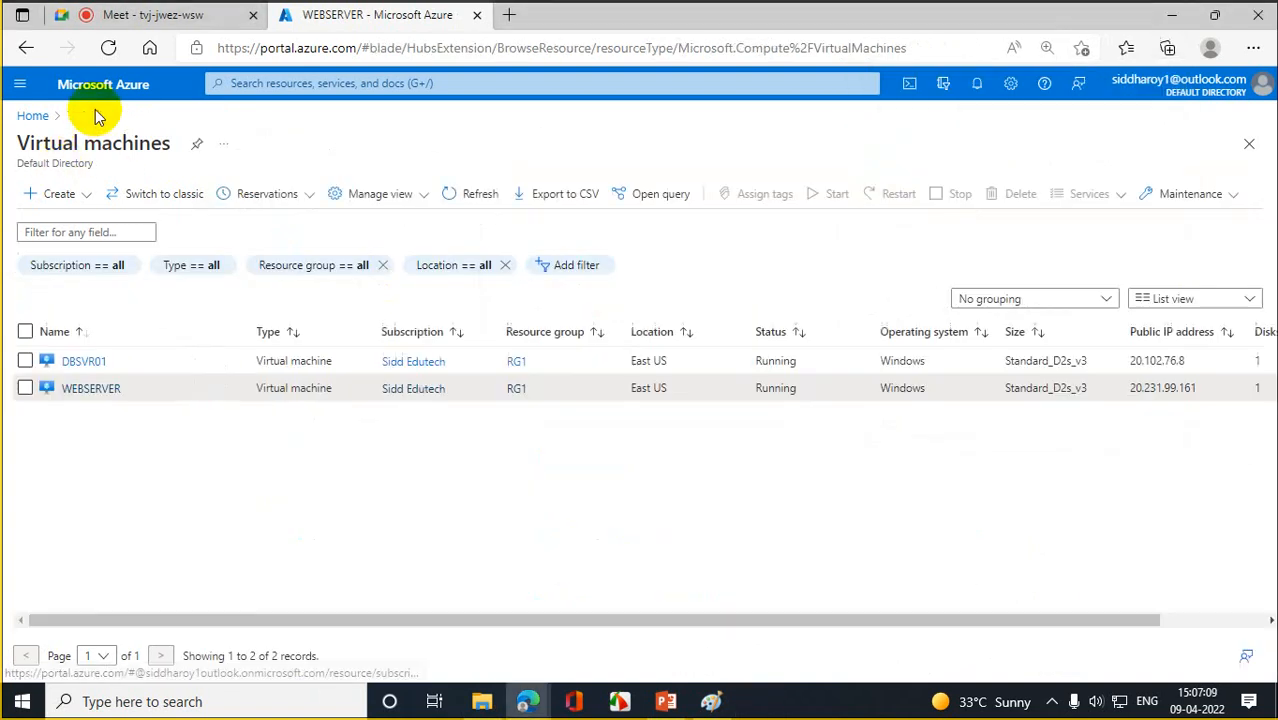
- Reload the Virtual machines page until DBSVR01 and WEBSERVER both show Running
left_click(104, 52)
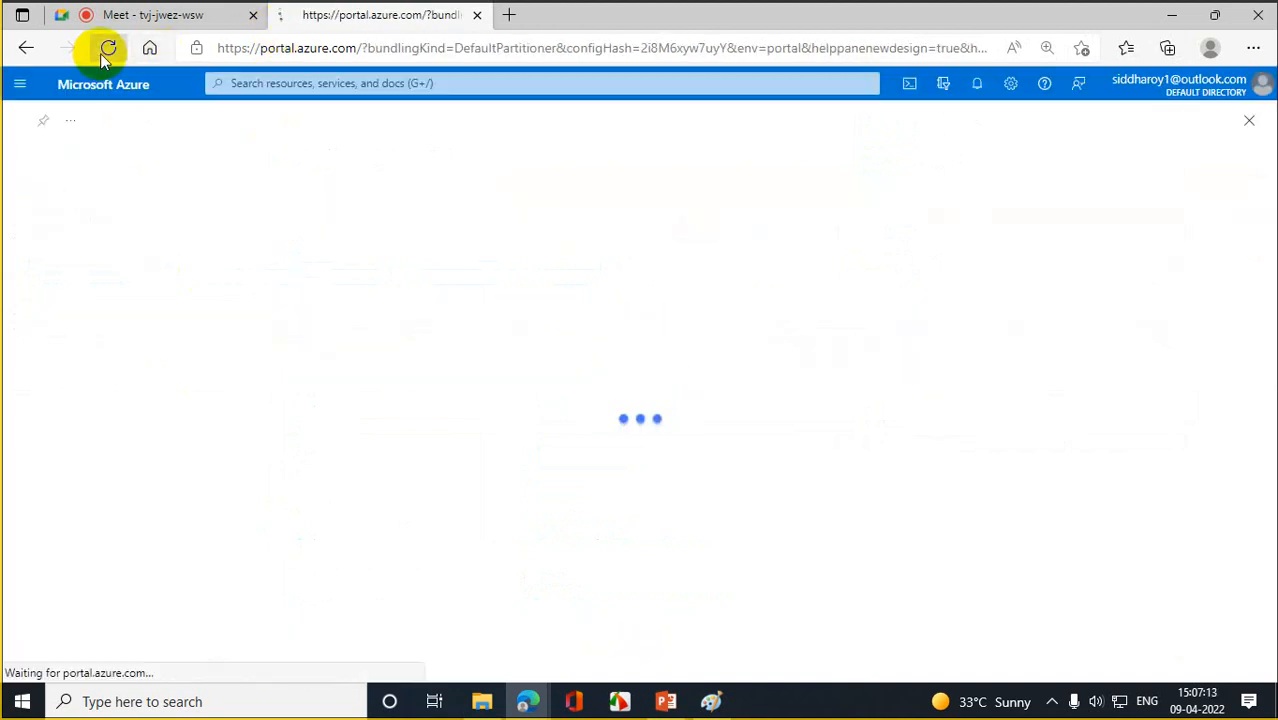
left_click(102, 56)
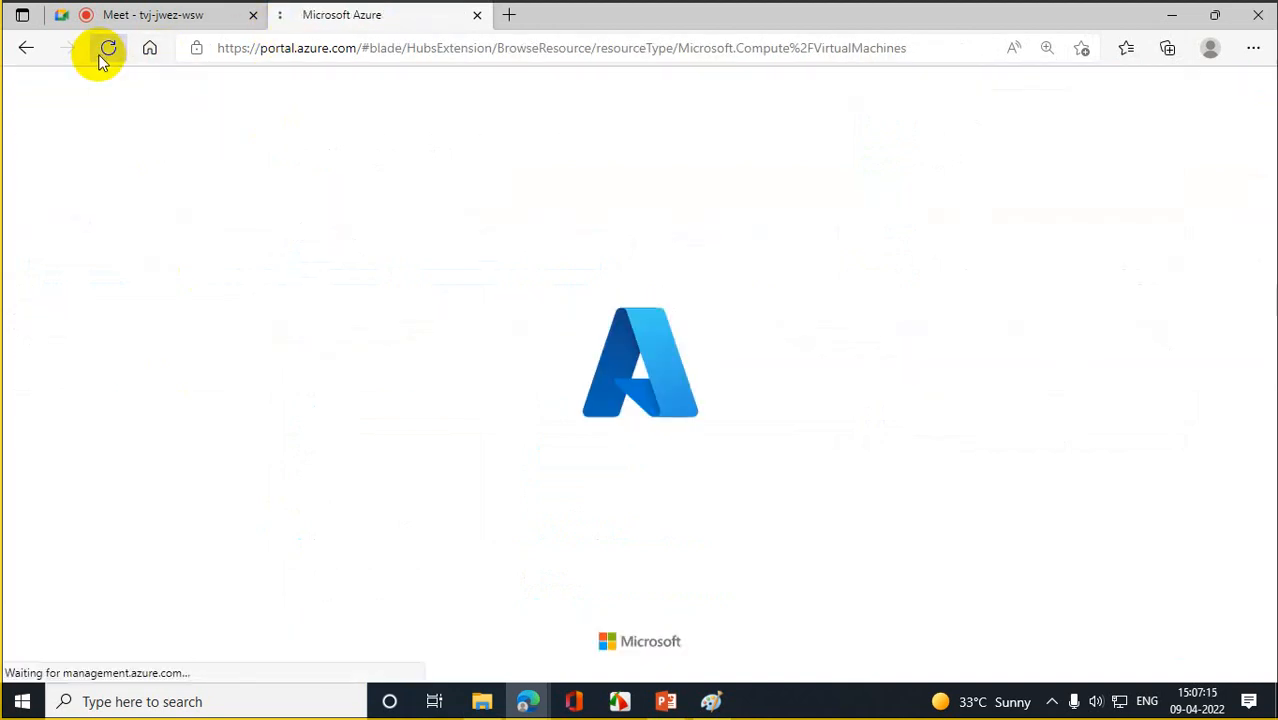
left_click(114, 59)
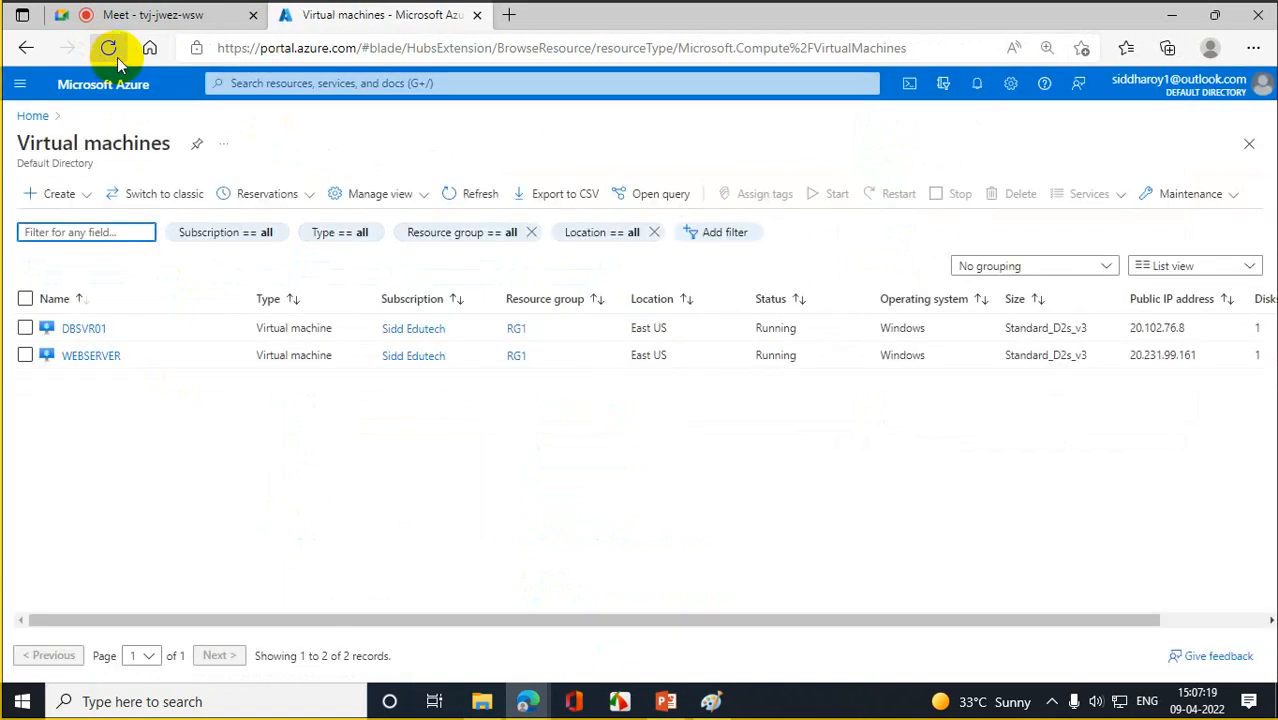
left_click(117, 58)
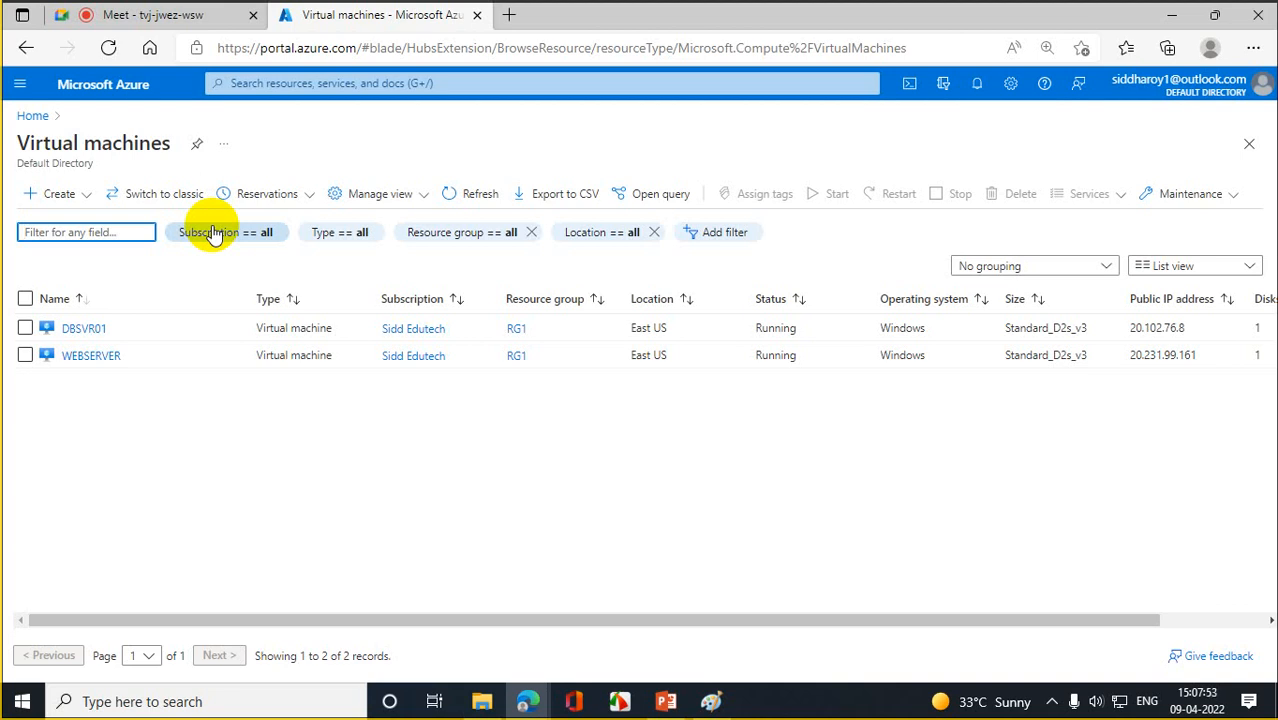
- Download WEBSERVER (5).rdp, abandon its login prompt, and open DBSVR01's RDP Connect page
left_click(106, 355)
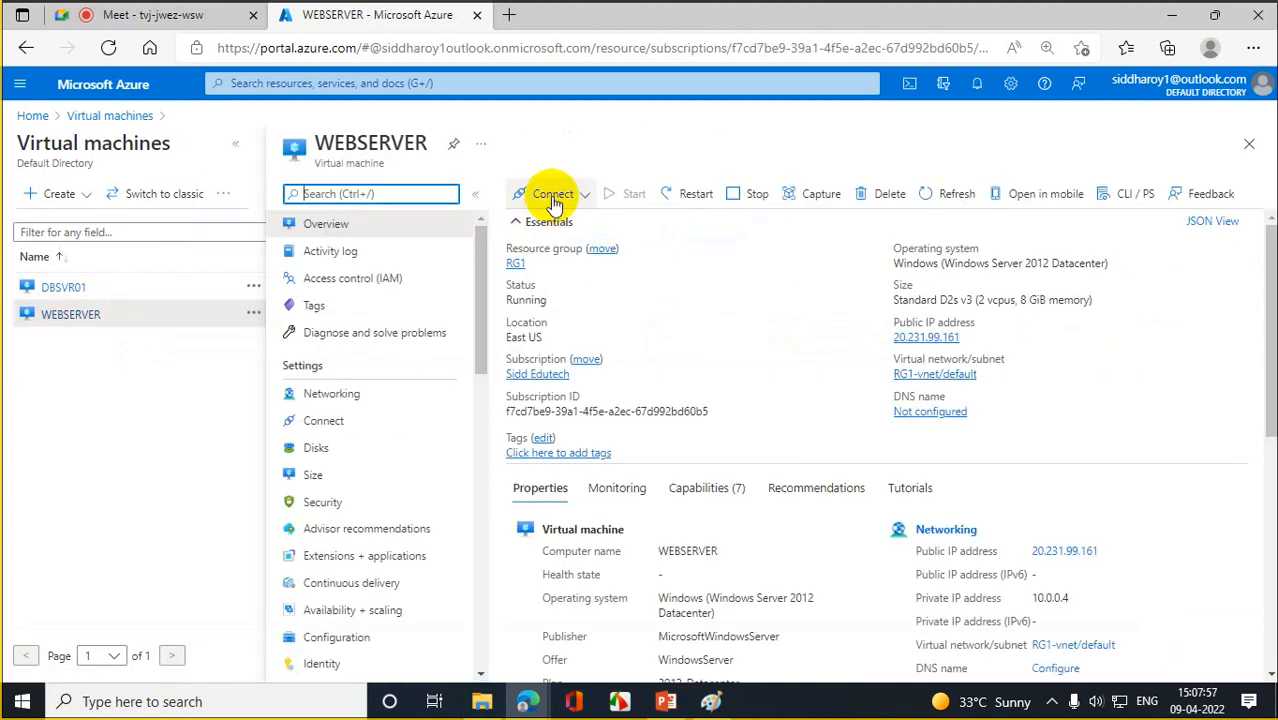
left_click(553, 197)
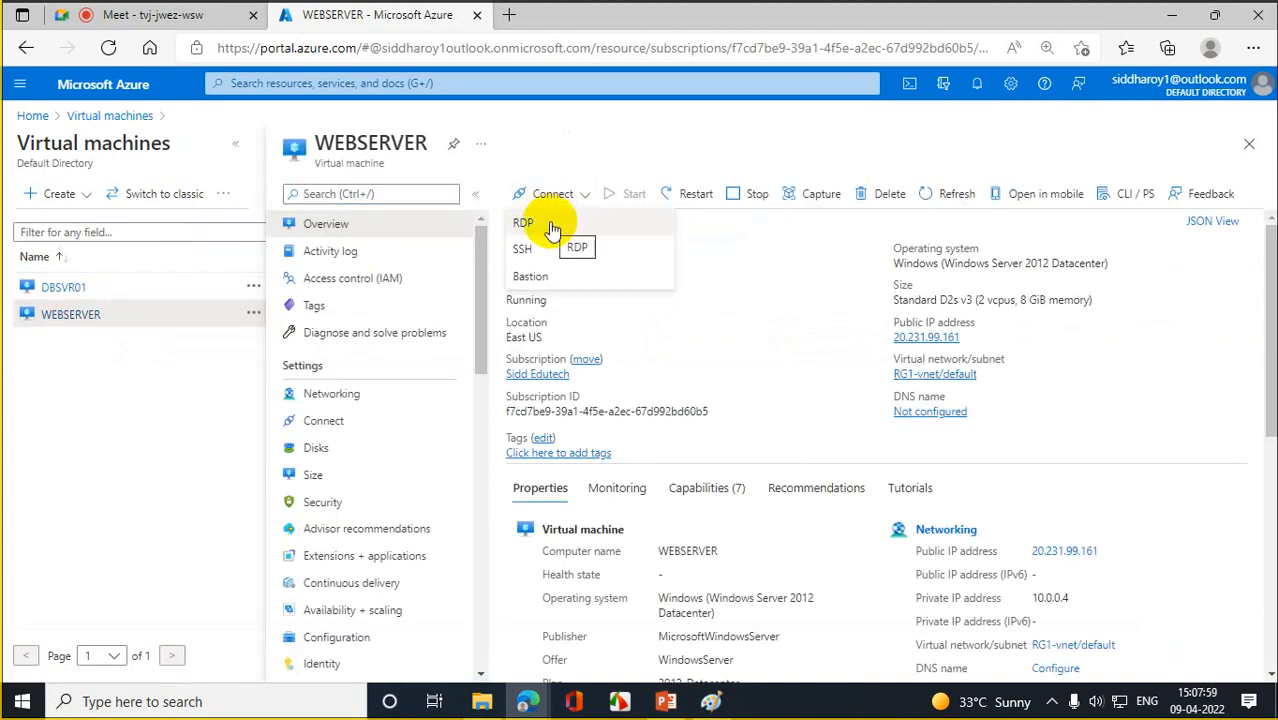
left_click(553, 226)
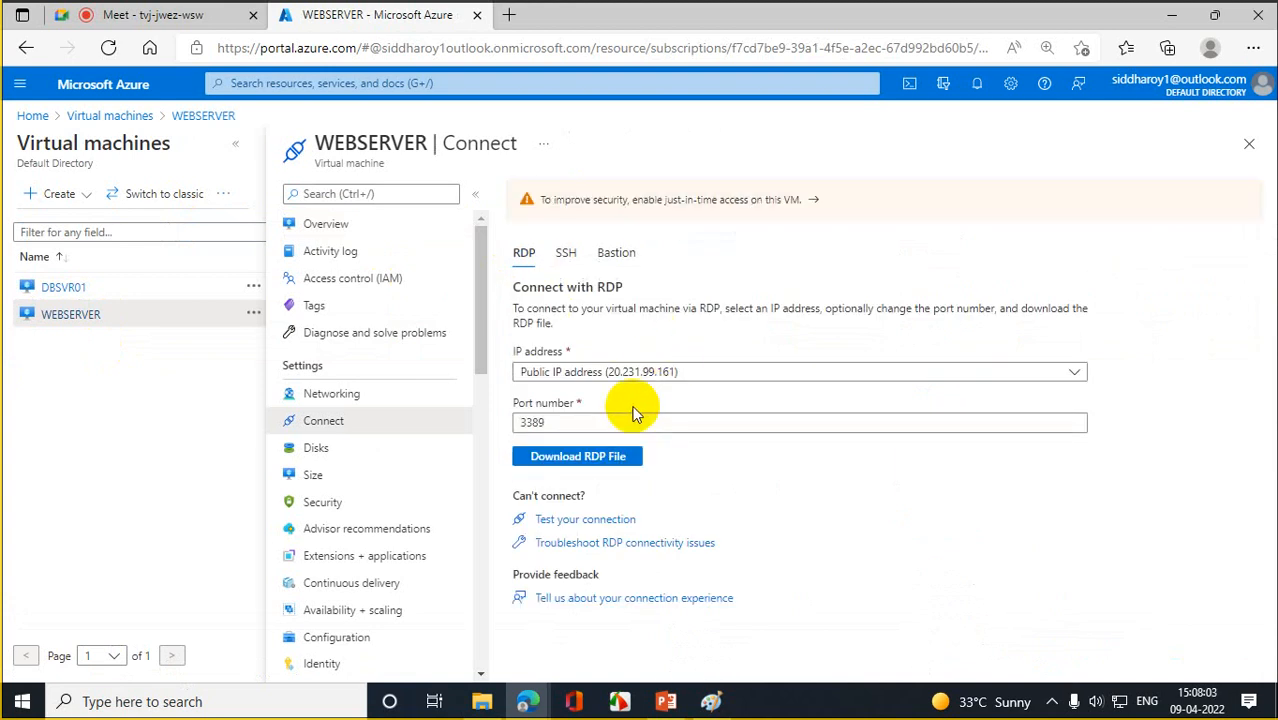
left_click(590, 462)
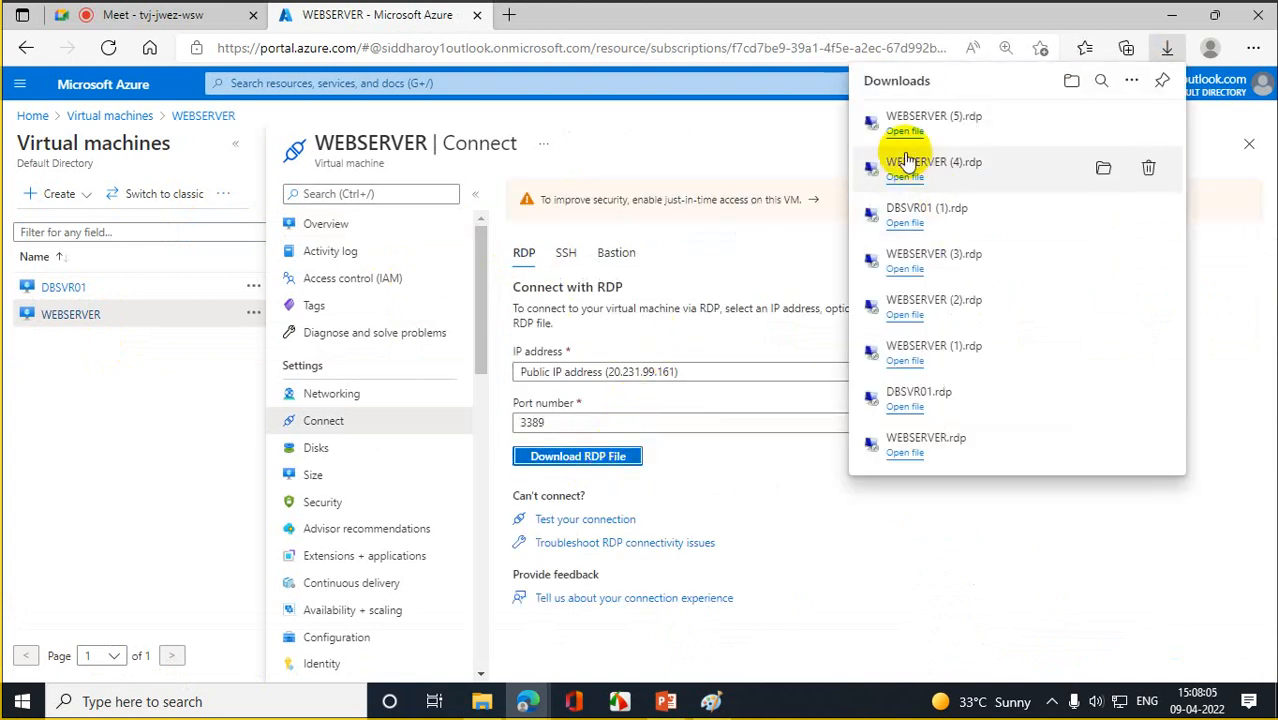
left_click(900, 134)
left_click(770, 450)
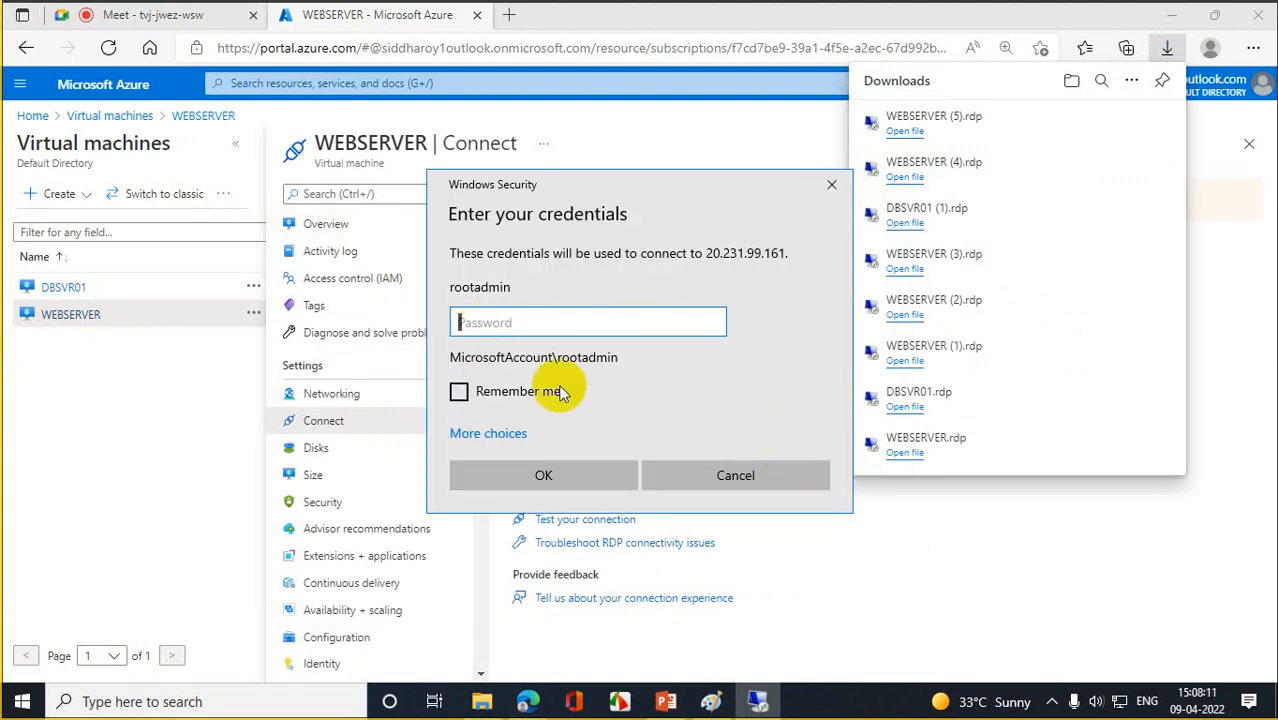
left_click(710, 470)
left_click(64, 288)
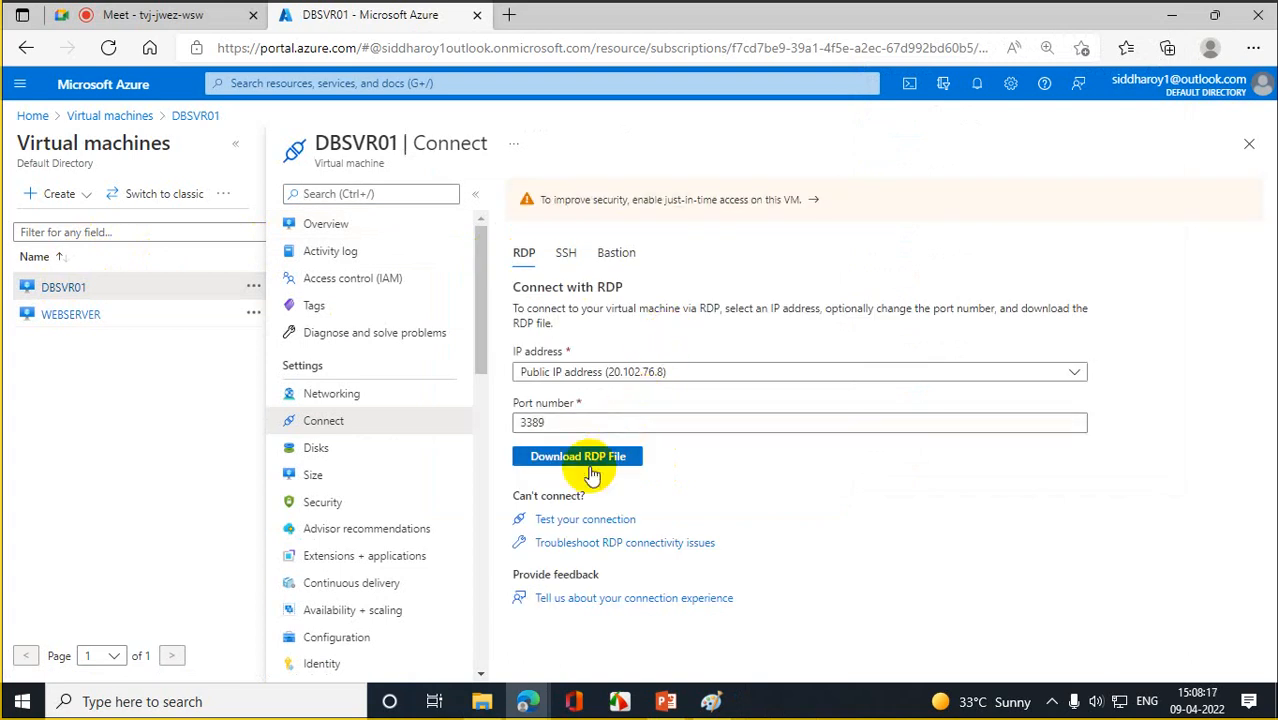
- Start a DBSVR01 RDP connection, dismiss its login prompt, and check the Paint server diagram
left_click(590, 462)
left_click(903, 131)
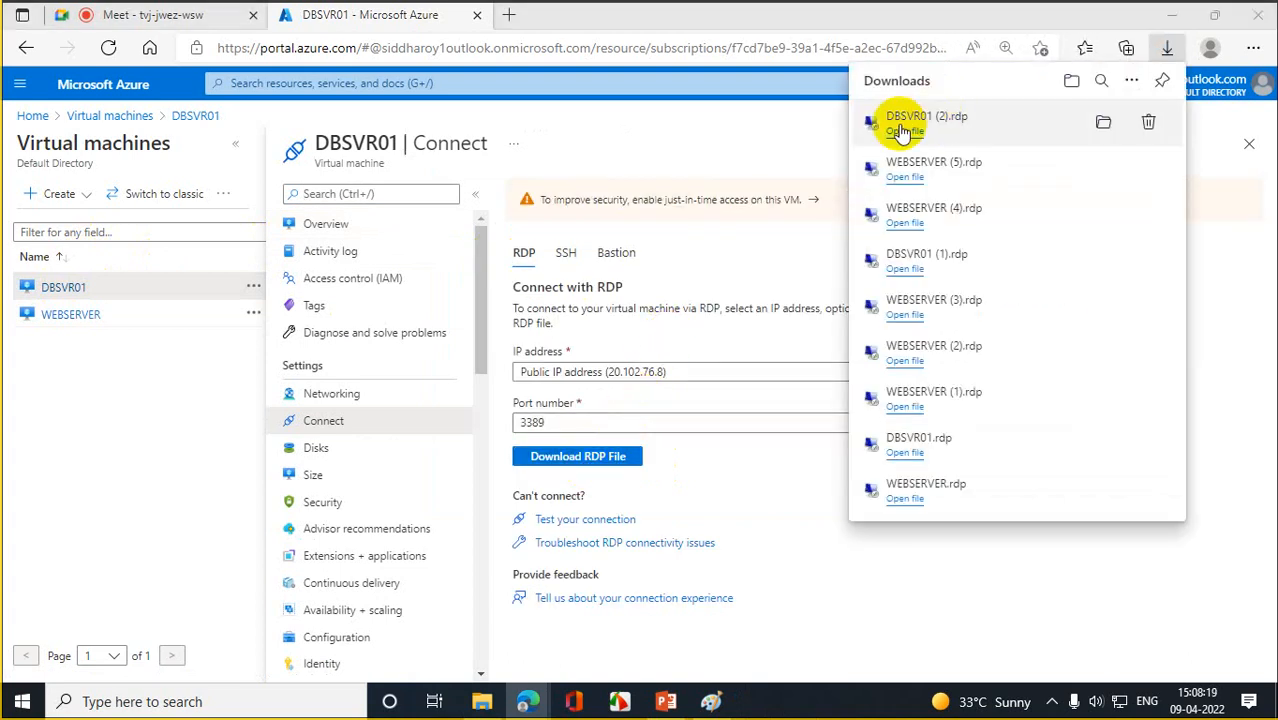
left_click(776, 450)
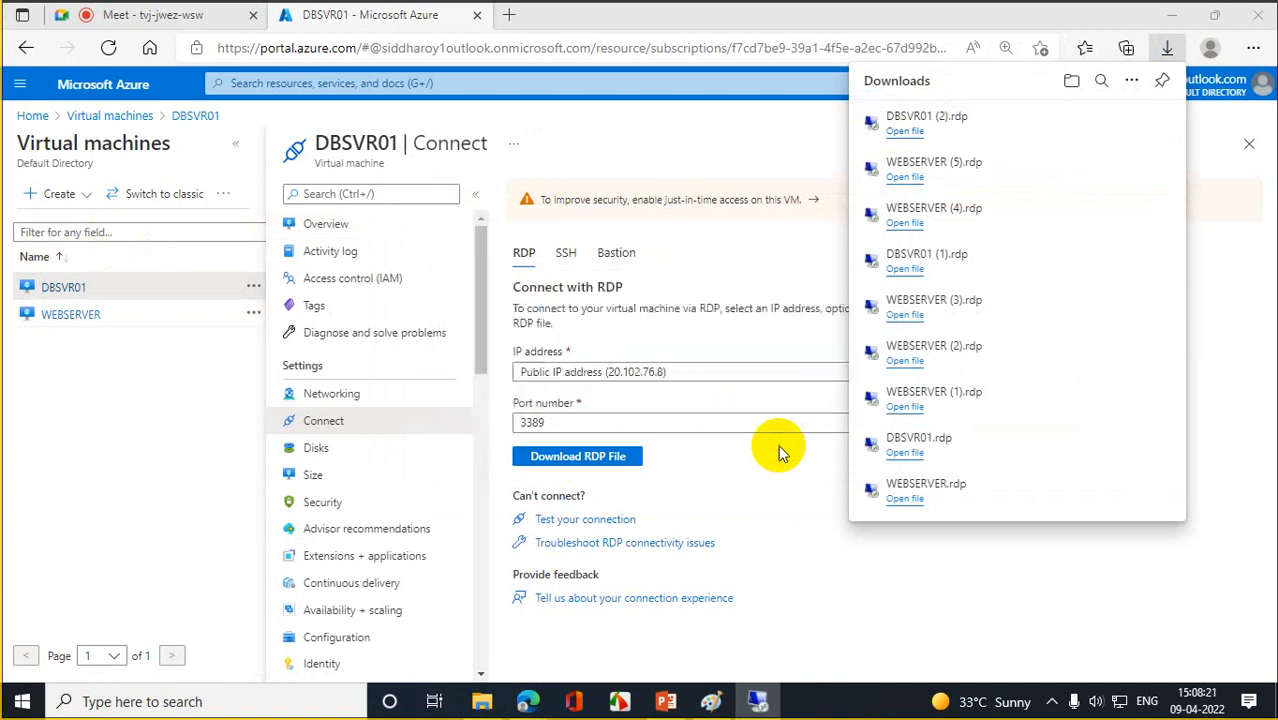
left_click(779, 487)
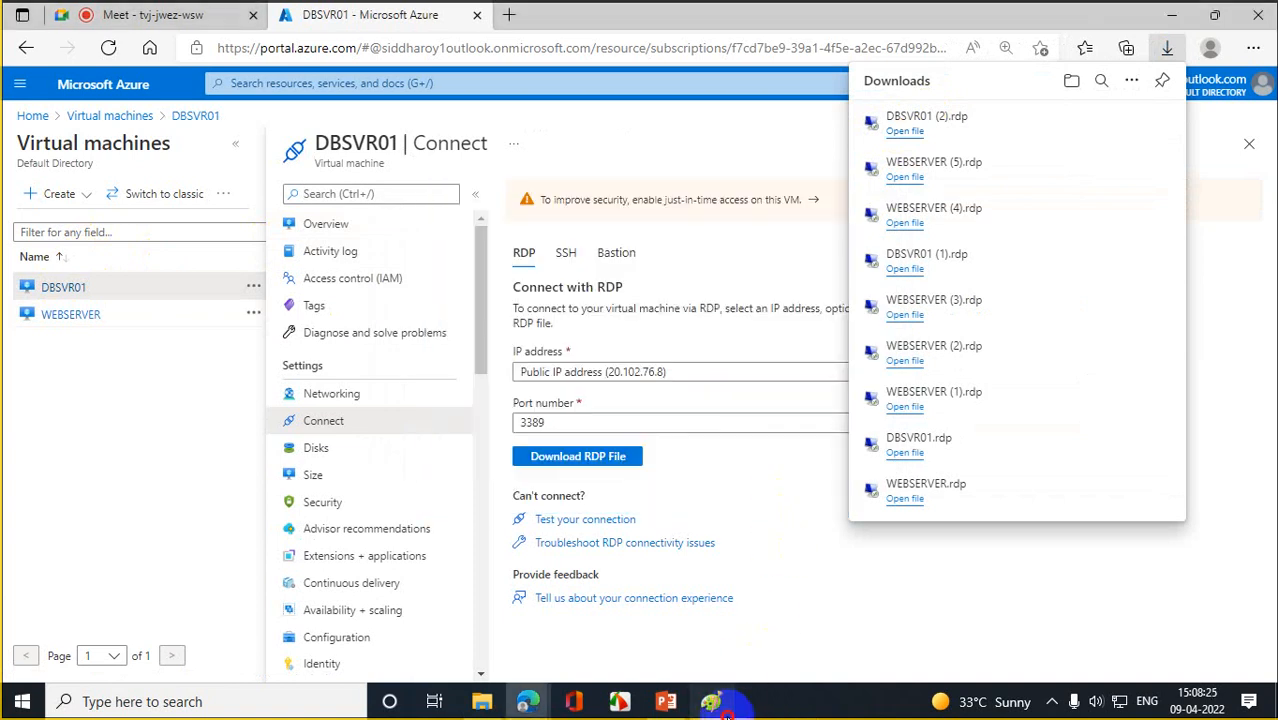
left_click(710, 701)
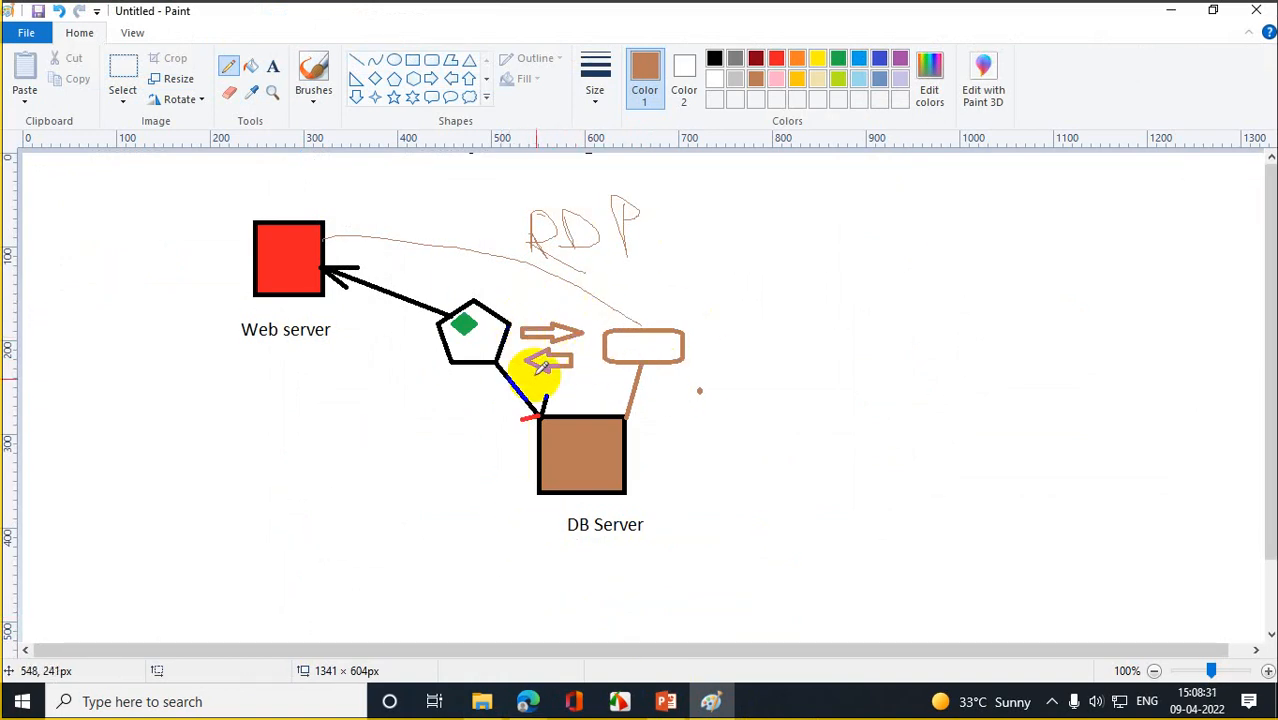
left_click(1171, 12)
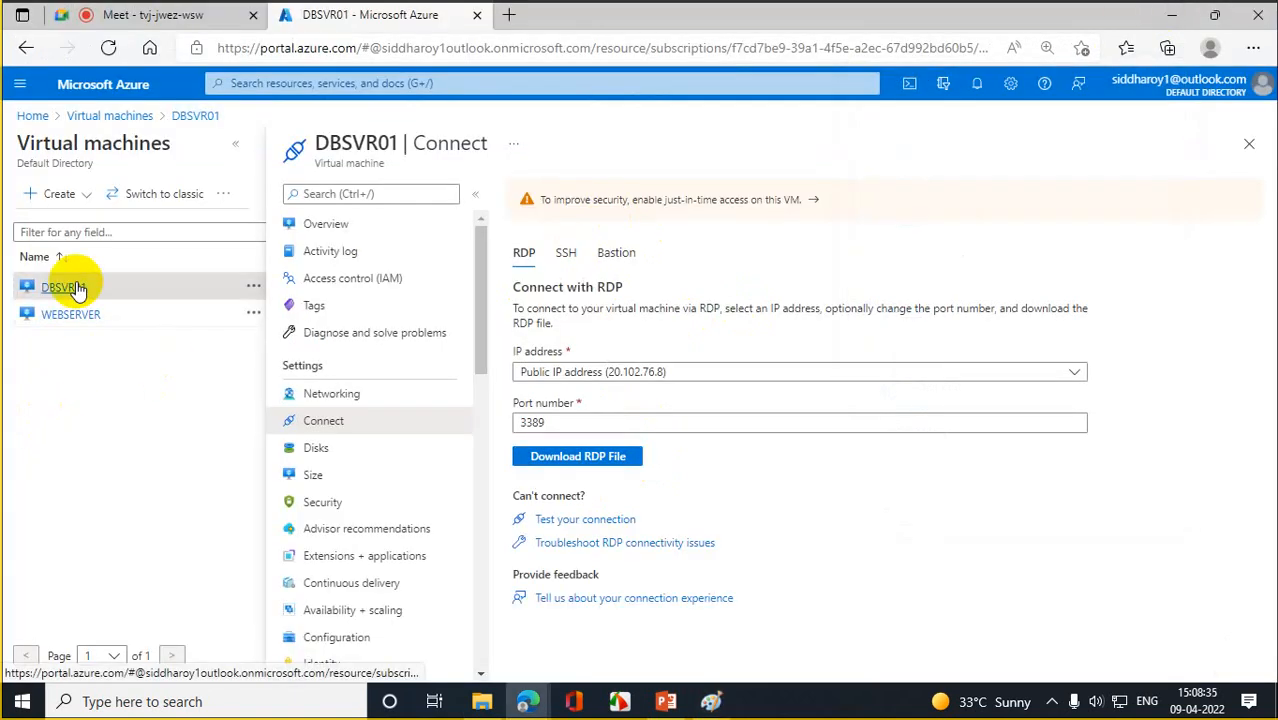
- Connect to DBSVR01 with a fresh RDP file and sign in with the admin password, retrying once
left_click(580, 455)
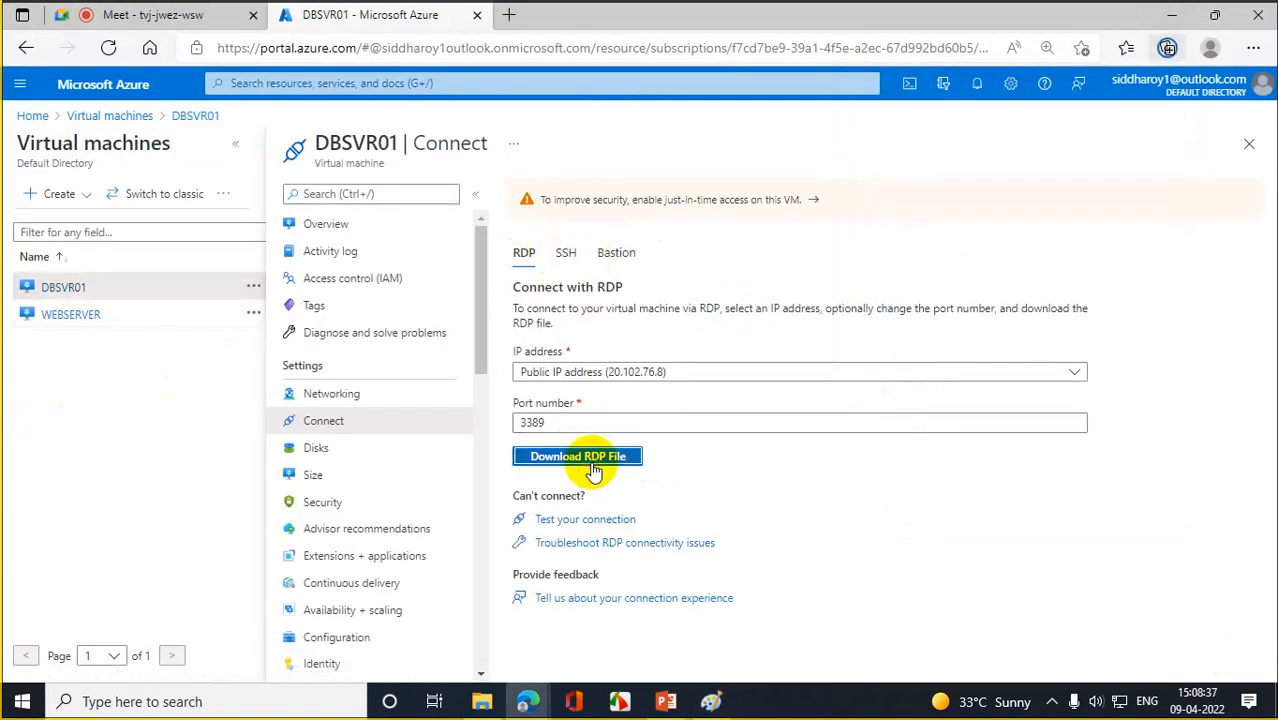
left_click(904, 132)
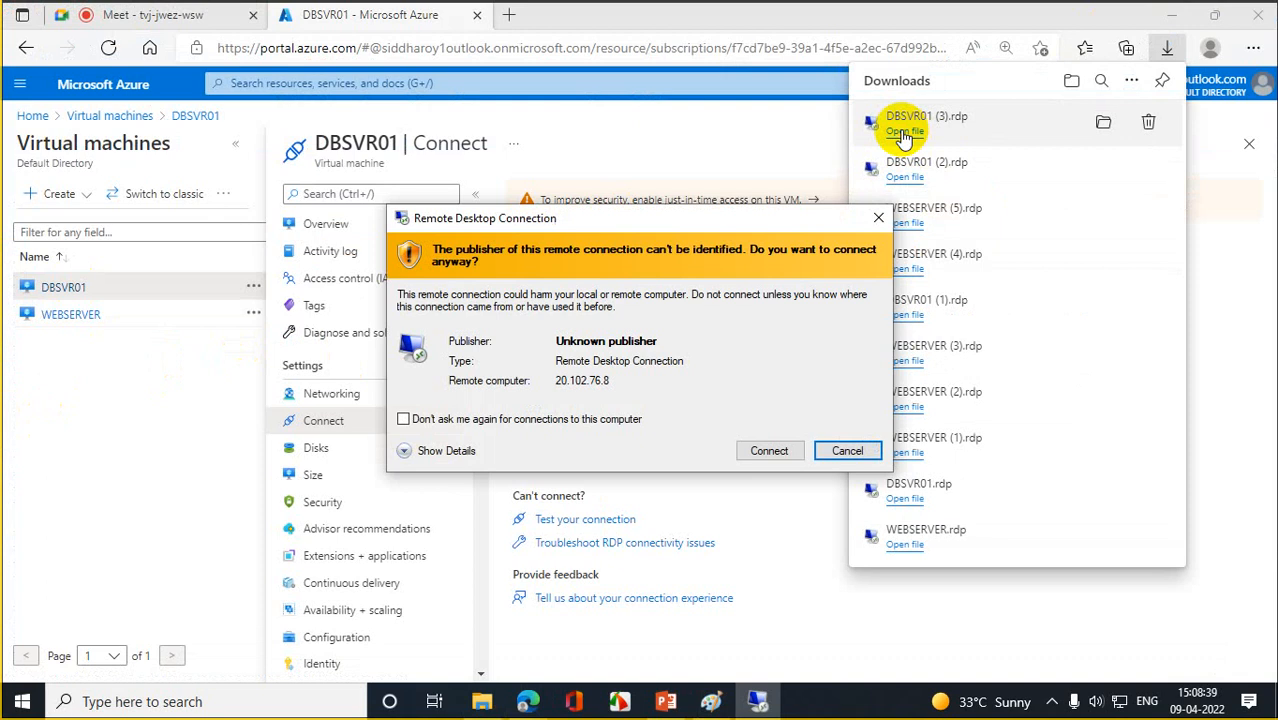
left_click(784, 452)
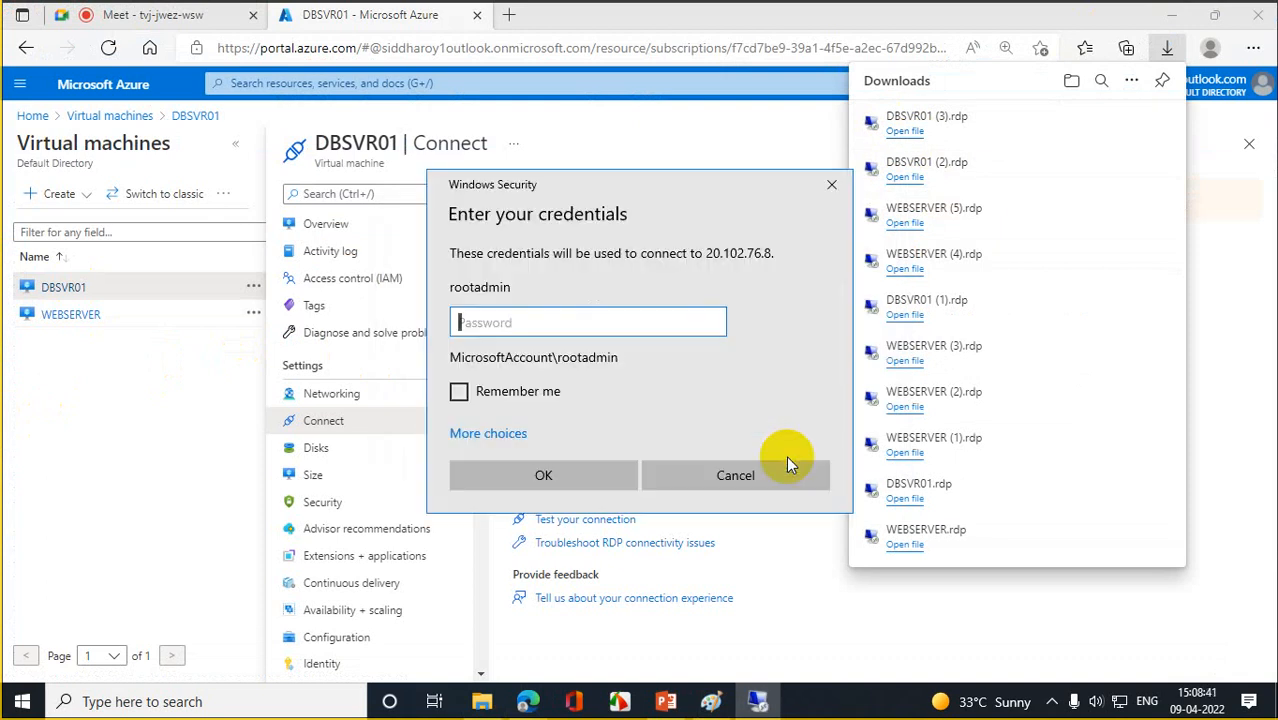
type("•")
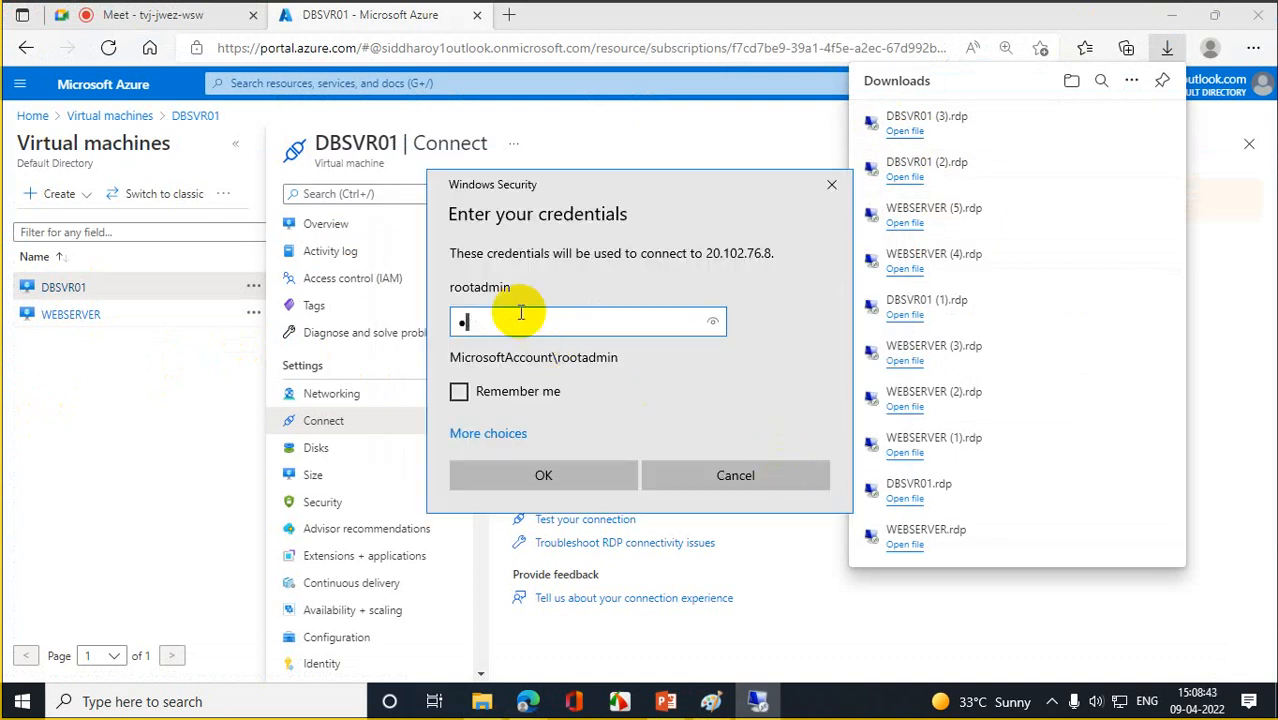
key("BackSpace")
type("••••••")
key("Return")
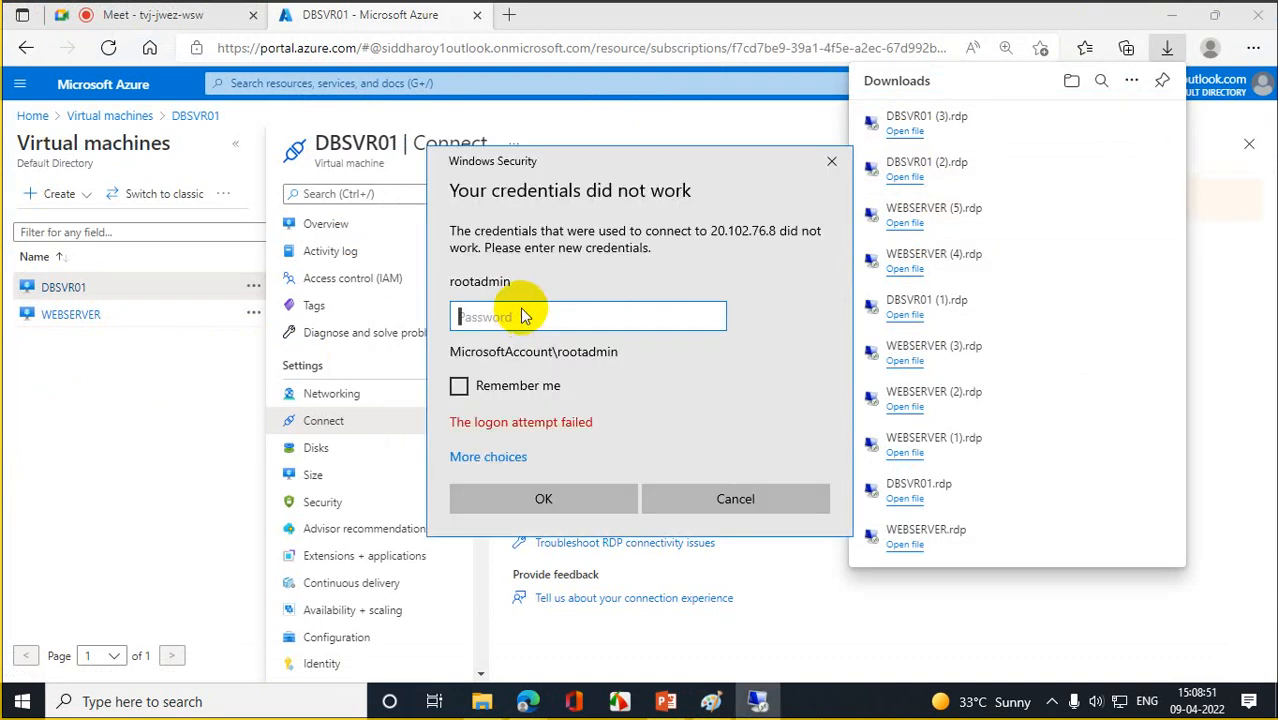
left_click(494, 318)
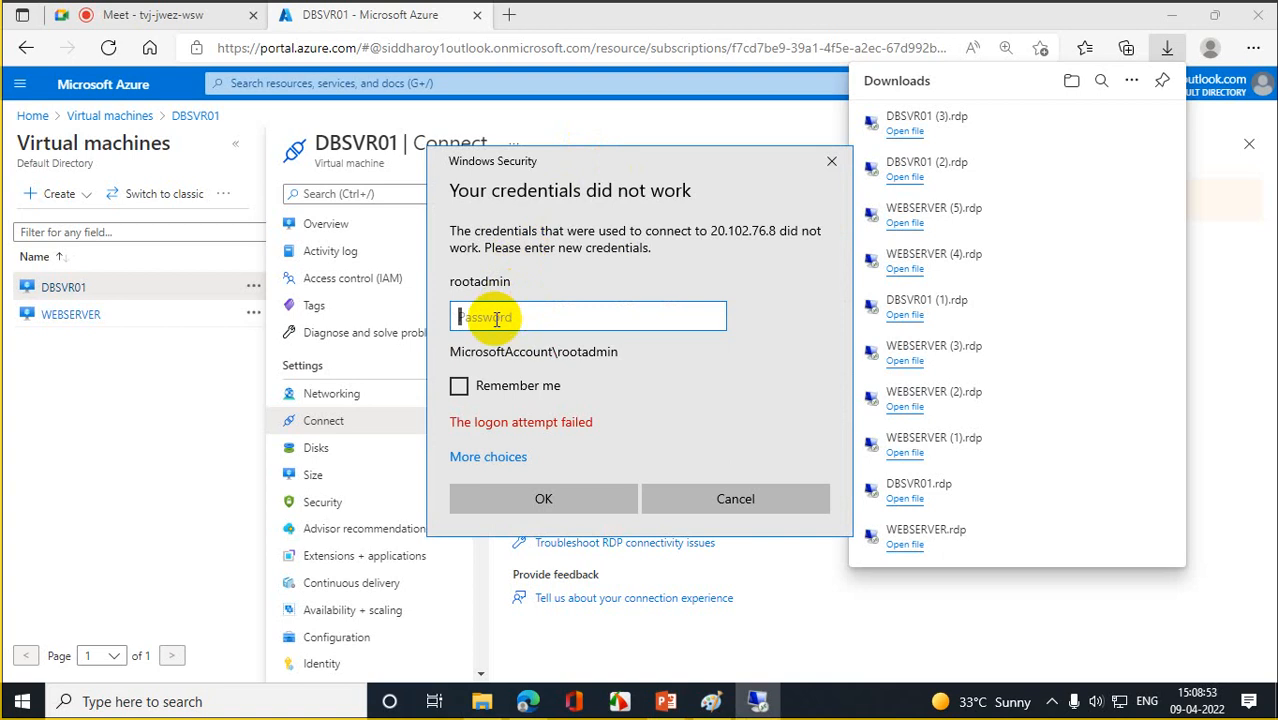
type("P")
type("••••••••••")
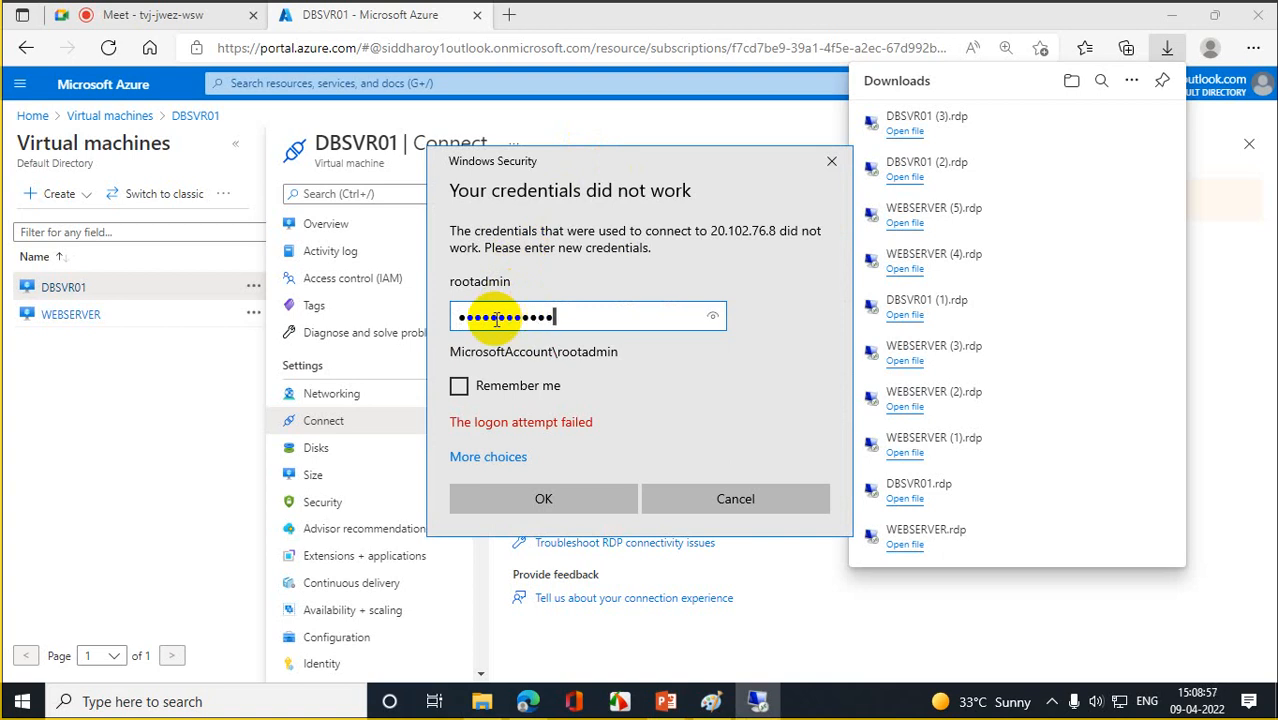
key("Return")
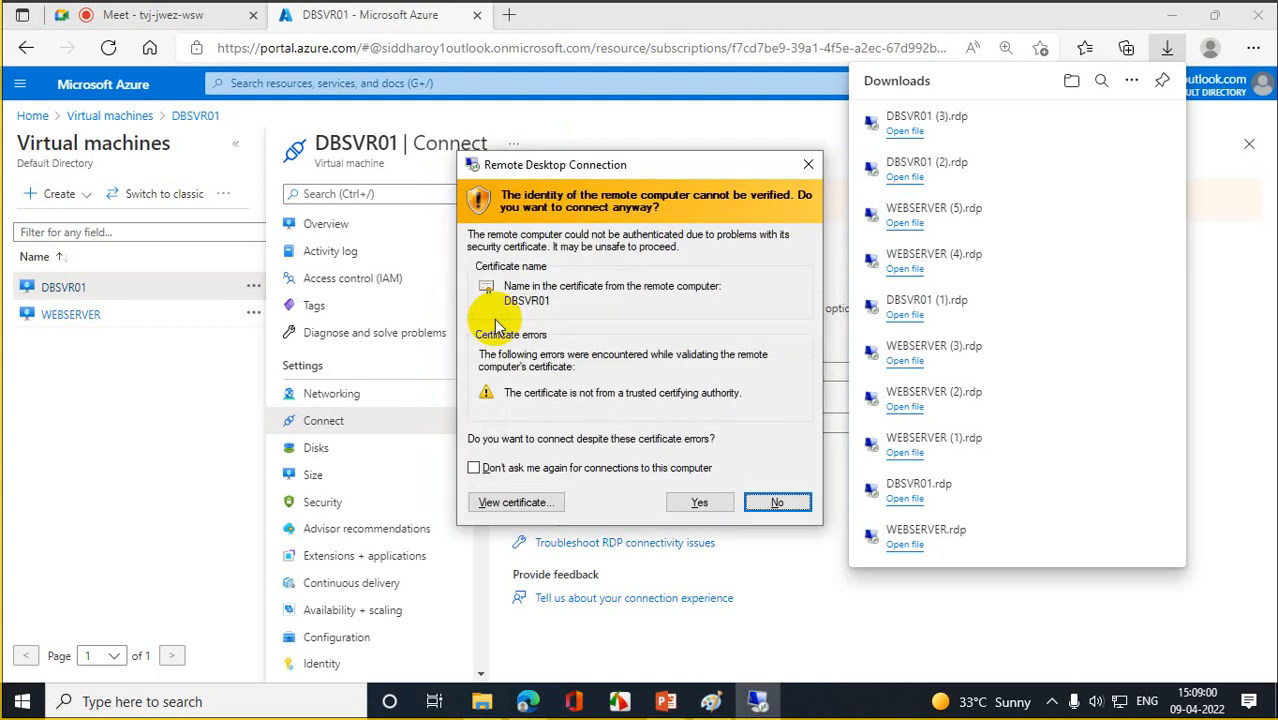
- Accept DBSVR01's certificate, restart Server Manager, and open its Tools menu
left_click(699, 502)
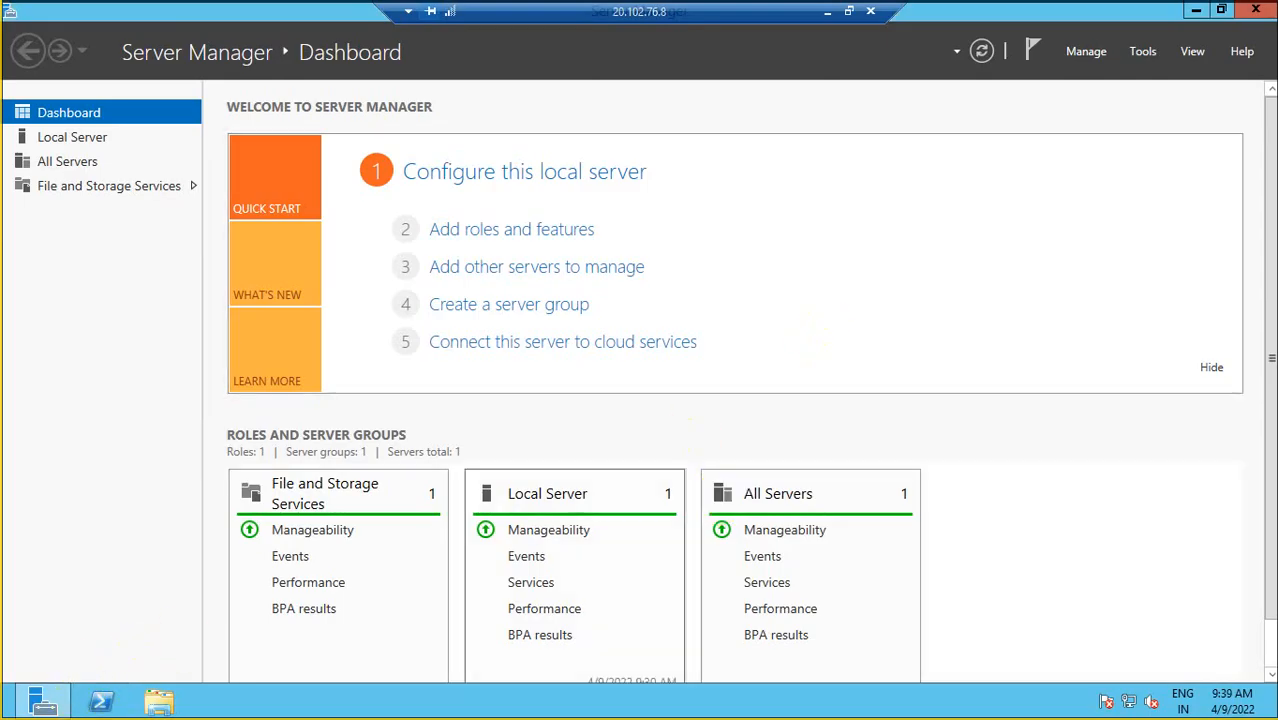
left_click(1257, 9)
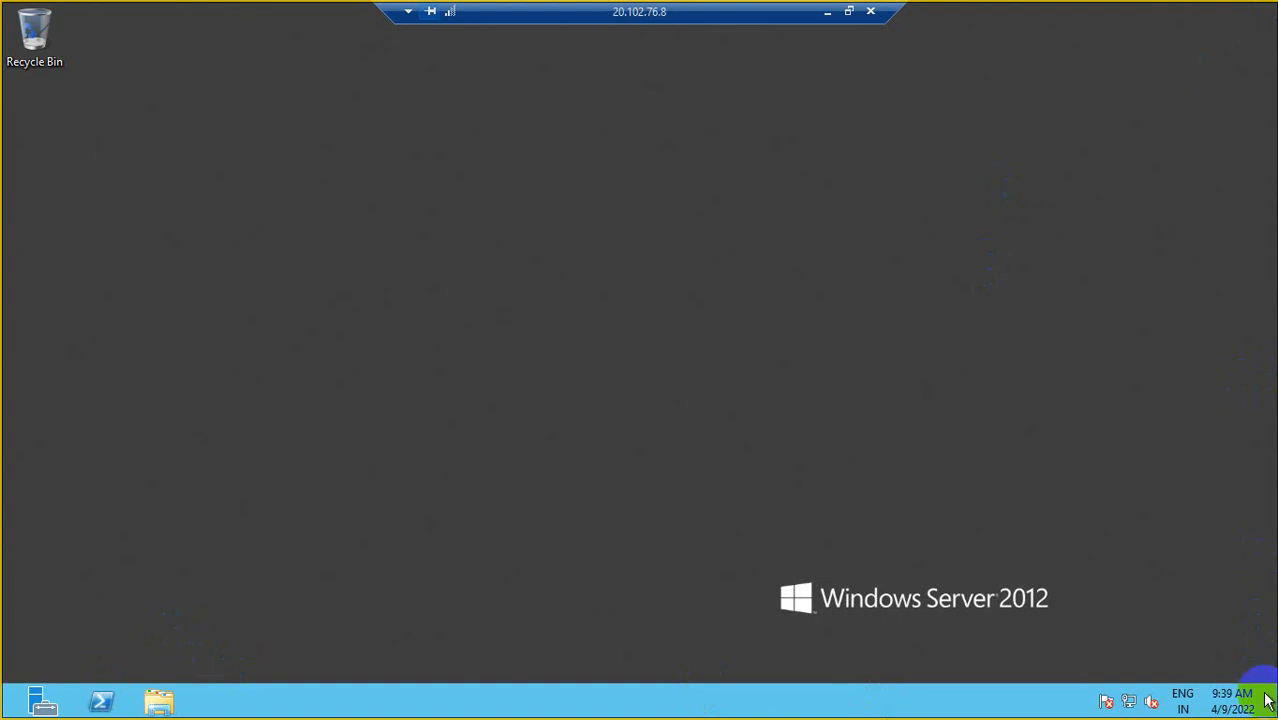
left_click(46, 700)
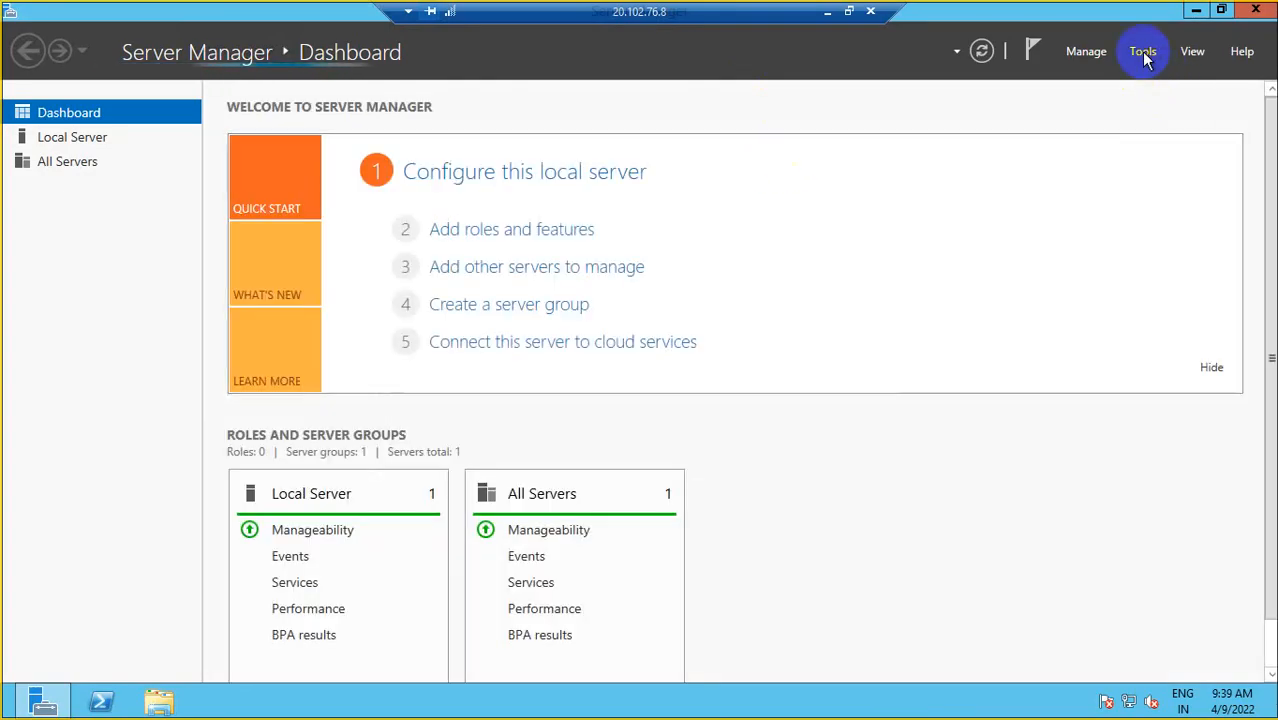
left_click(1143, 54)
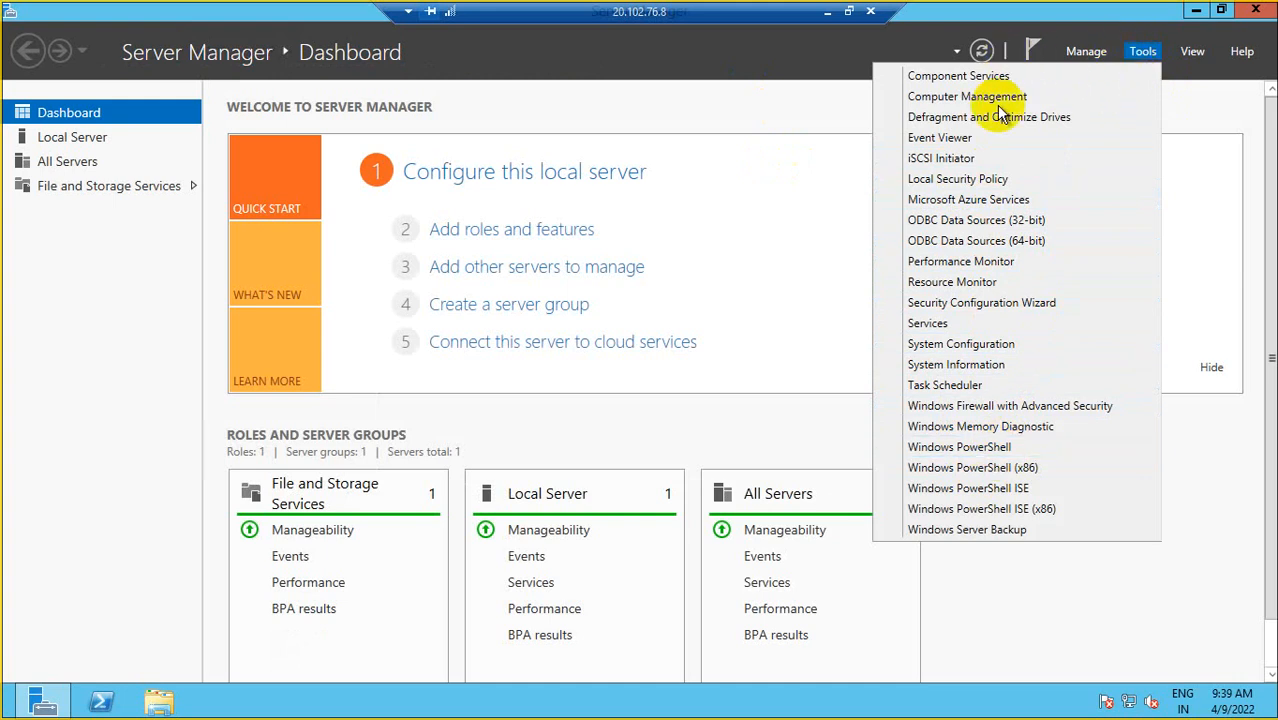
- Launch PowerShell ISE and start Internet Explorer with 'ie' from the Run dialog
left_click(995, 489)
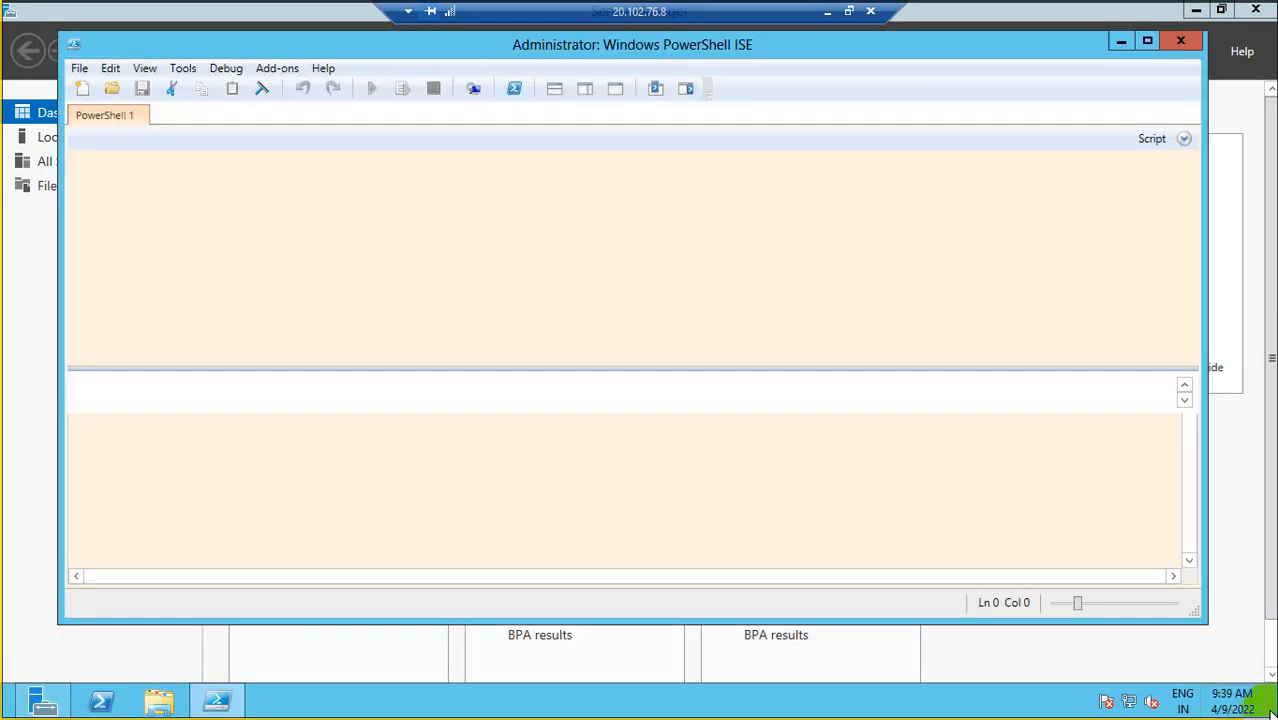
mouse_move(1270, 710)
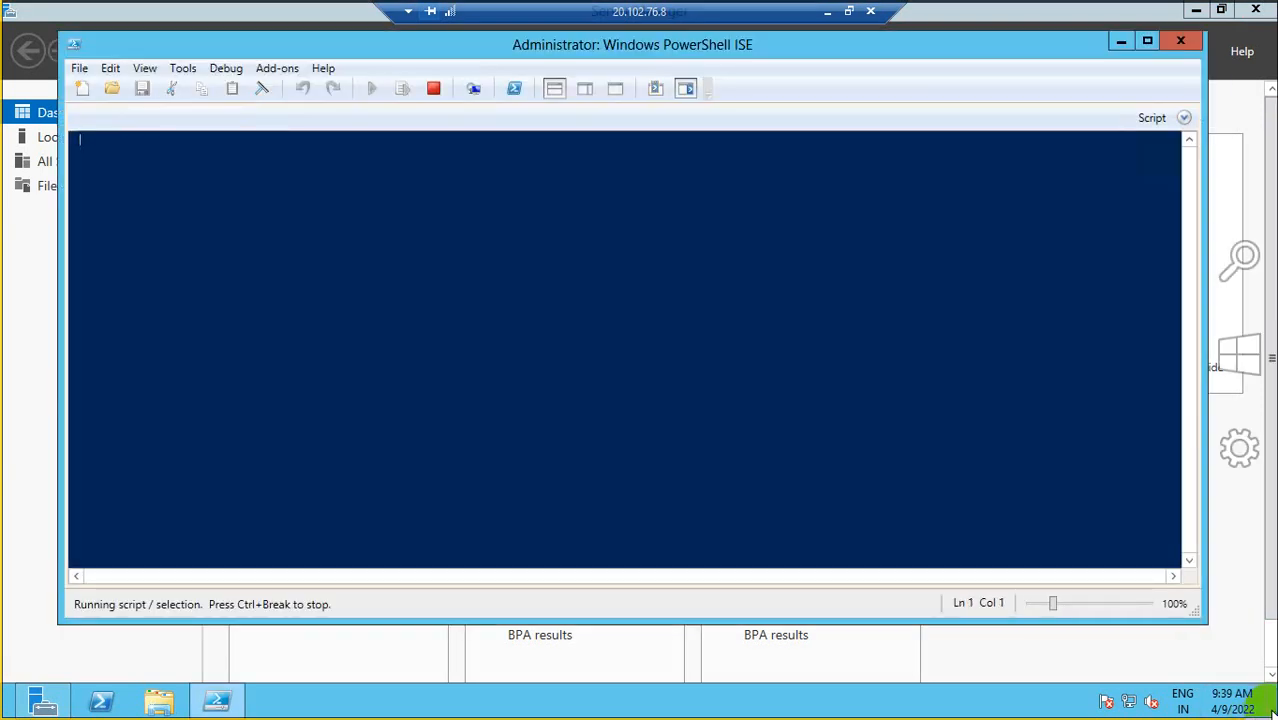
left_click(1243, 268)
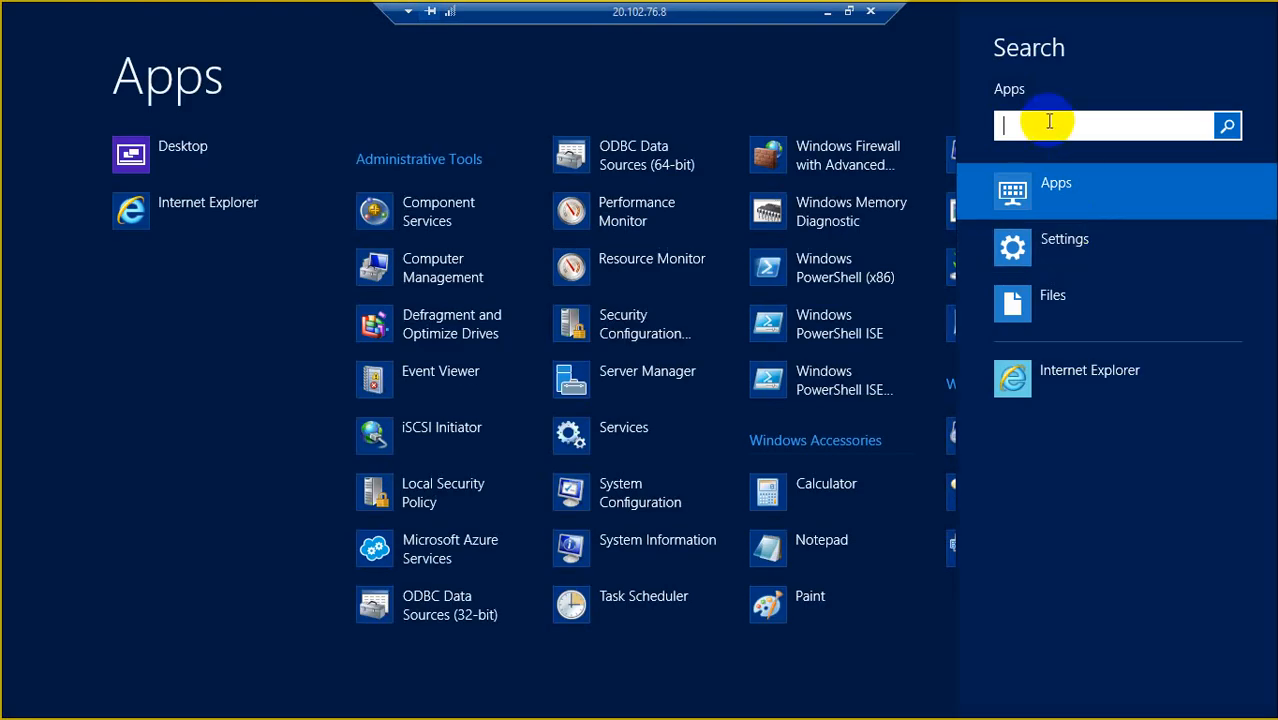
type("run")
key("Return")
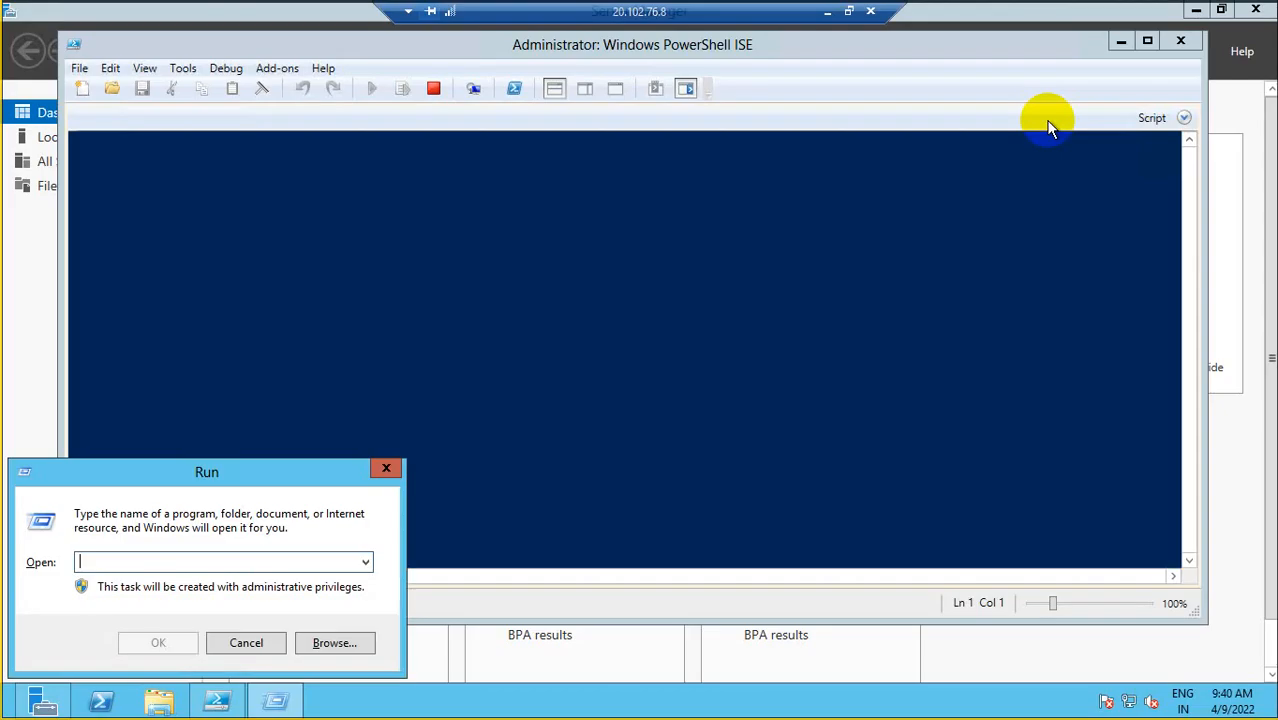
type("e")
key("BackSpace")
type("iexplore")
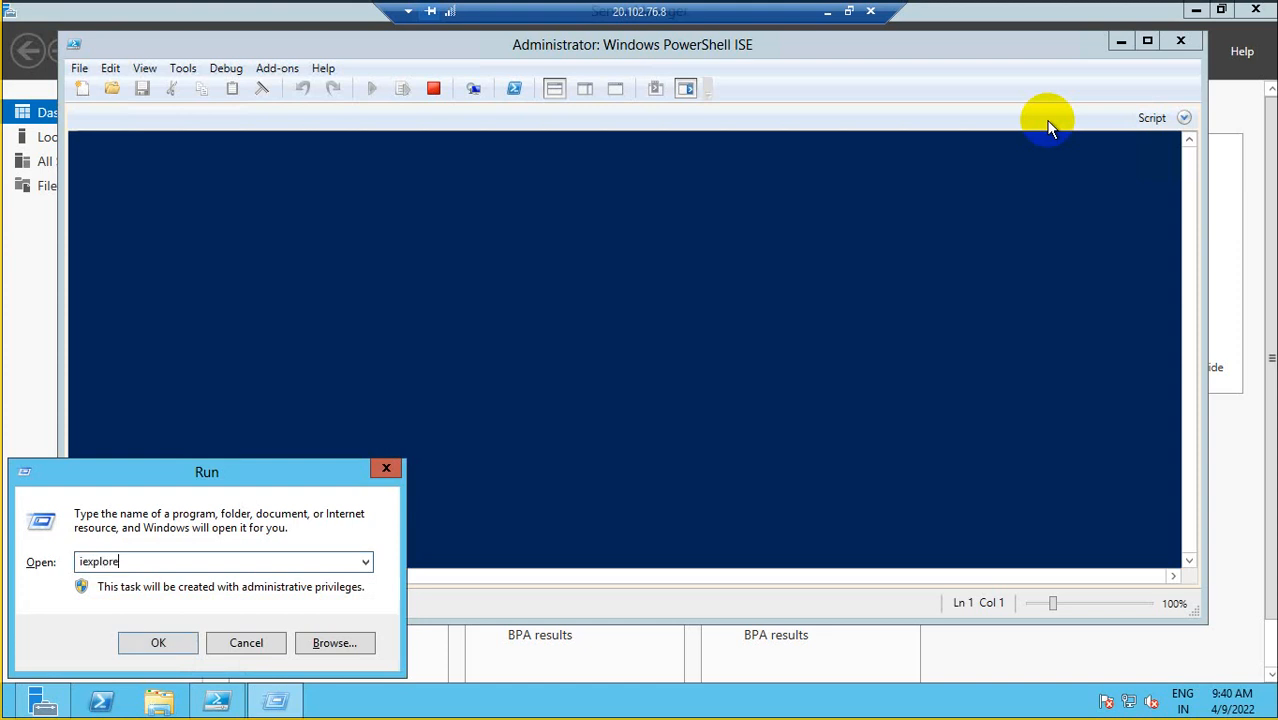
key("Return")
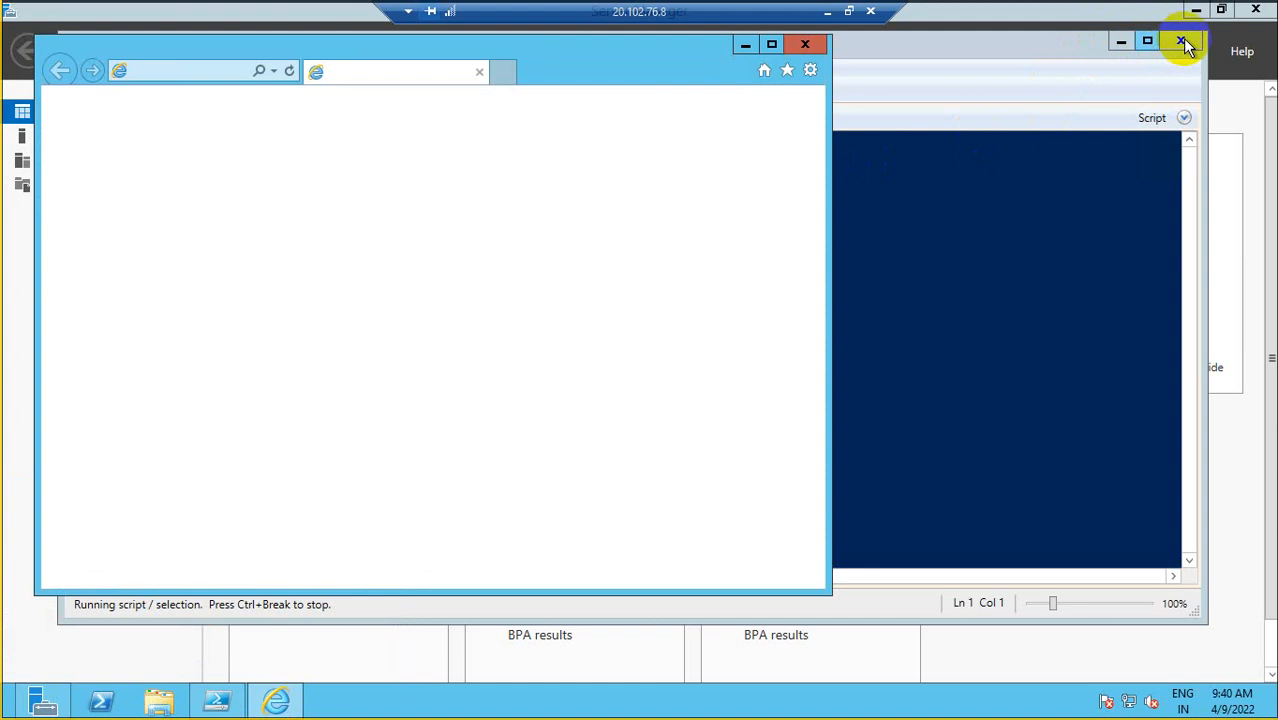
- Close PowerShell ISE and decline Internet Explorer's recommended settings
left_click(1182, 41)
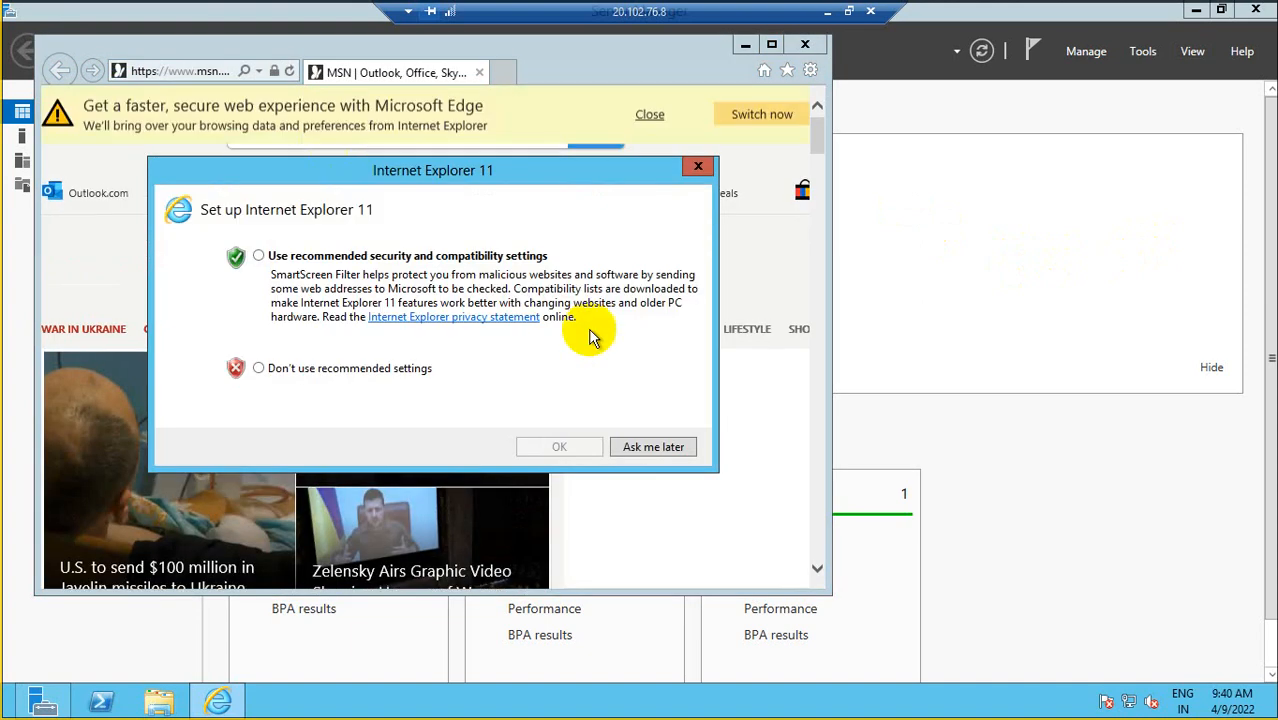
left_click(340, 369)
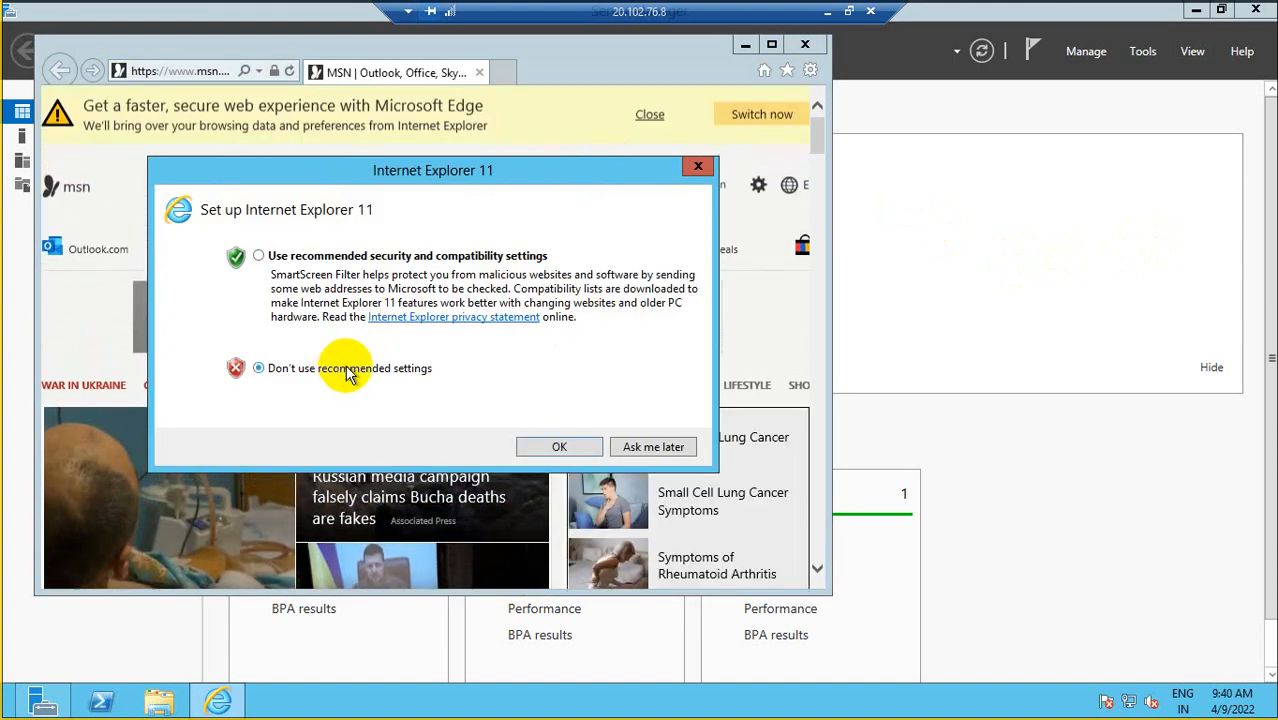
left_click(556, 447)
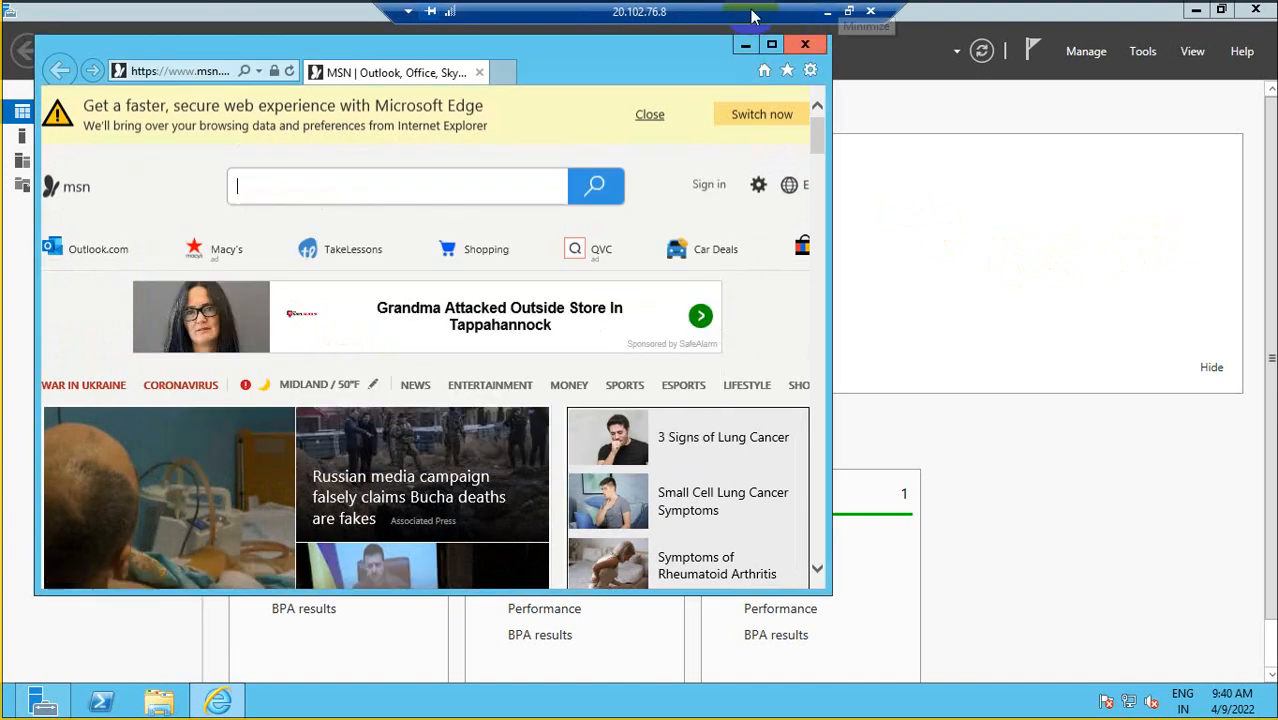
- Disconnect the DBSVR01 remote session and close the downloads list
left_click_drag(785, 12, 490, 14)
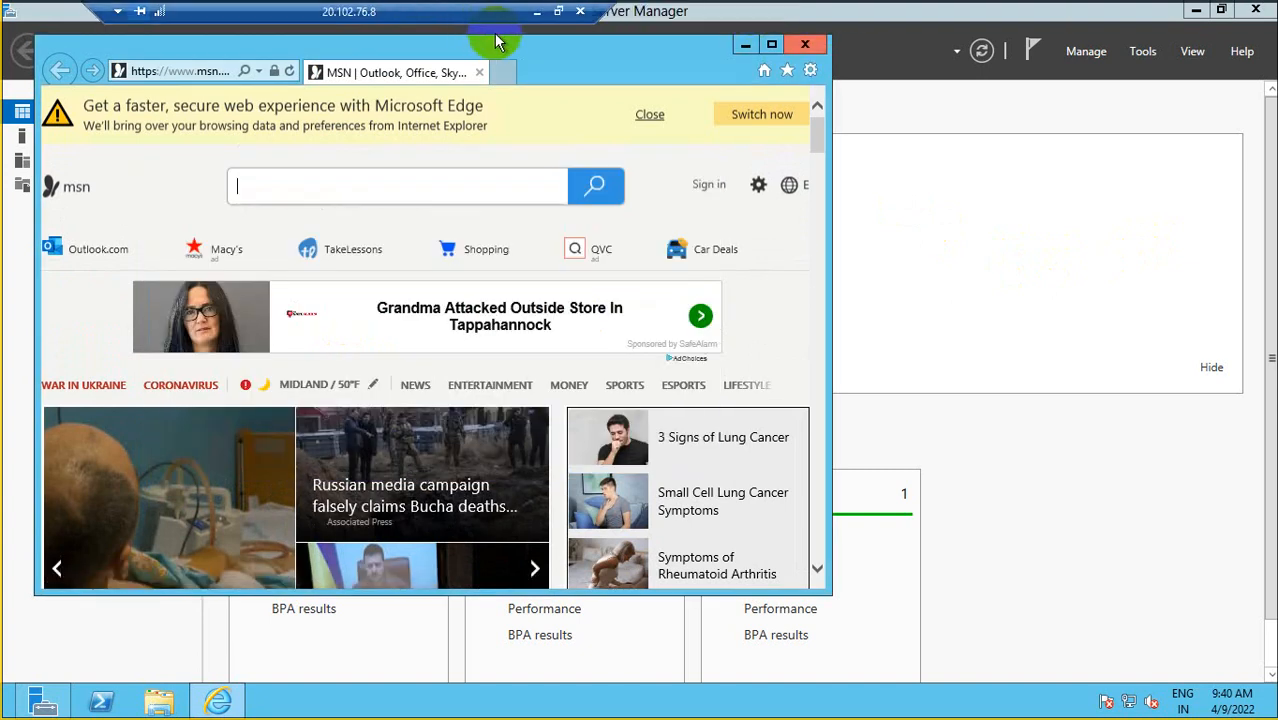
left_click(582, 13)
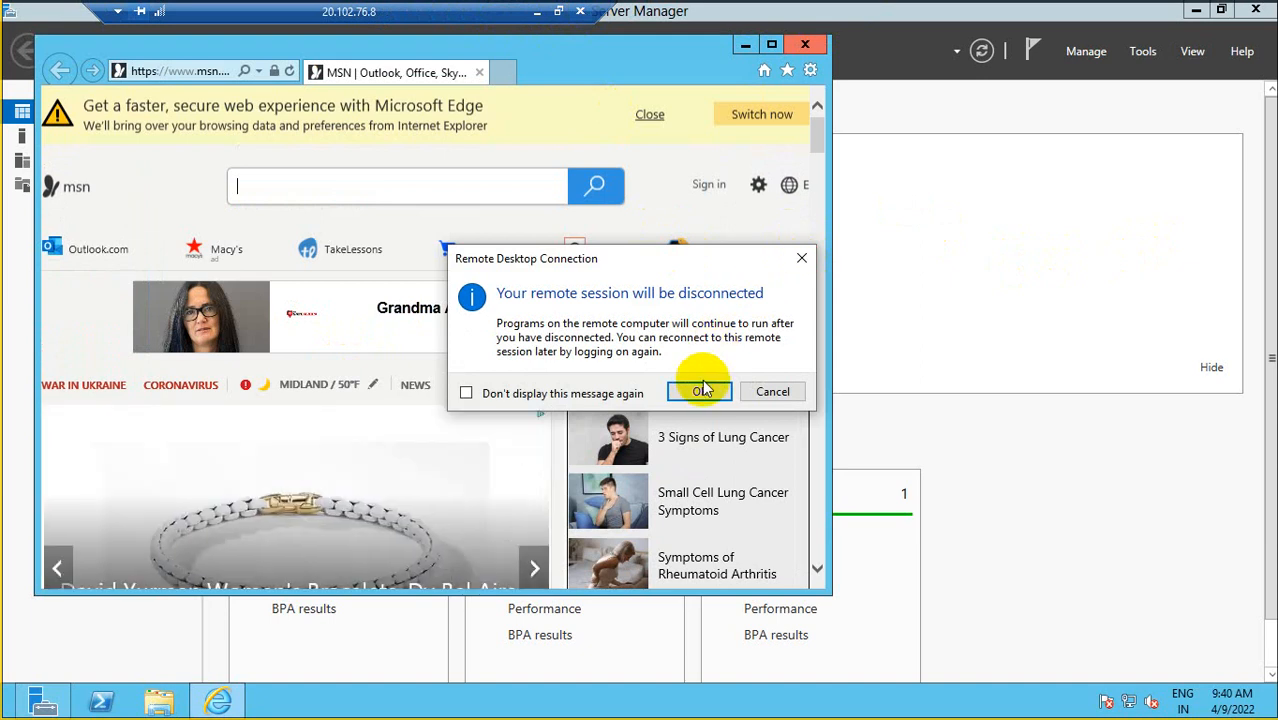
left_click(699, 391)
left_click(716, 265)
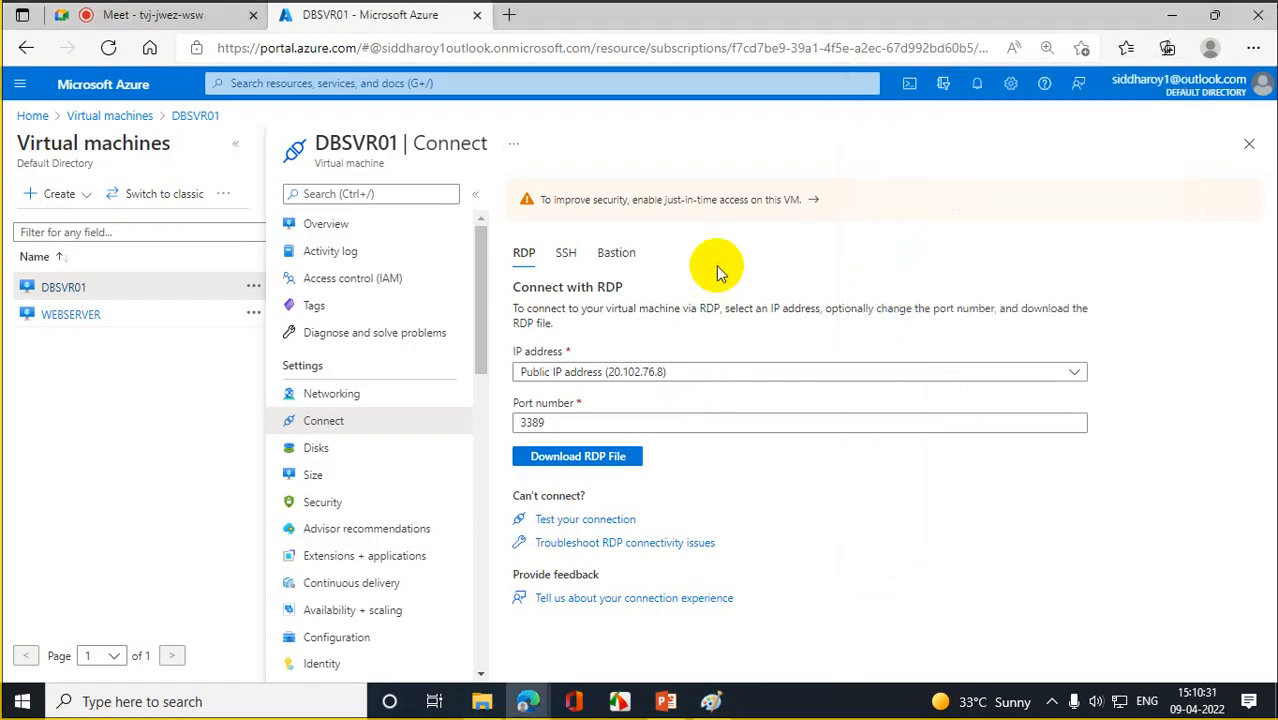
- From Home, search 'application security' and open Application security groups
left_click(110, 116)
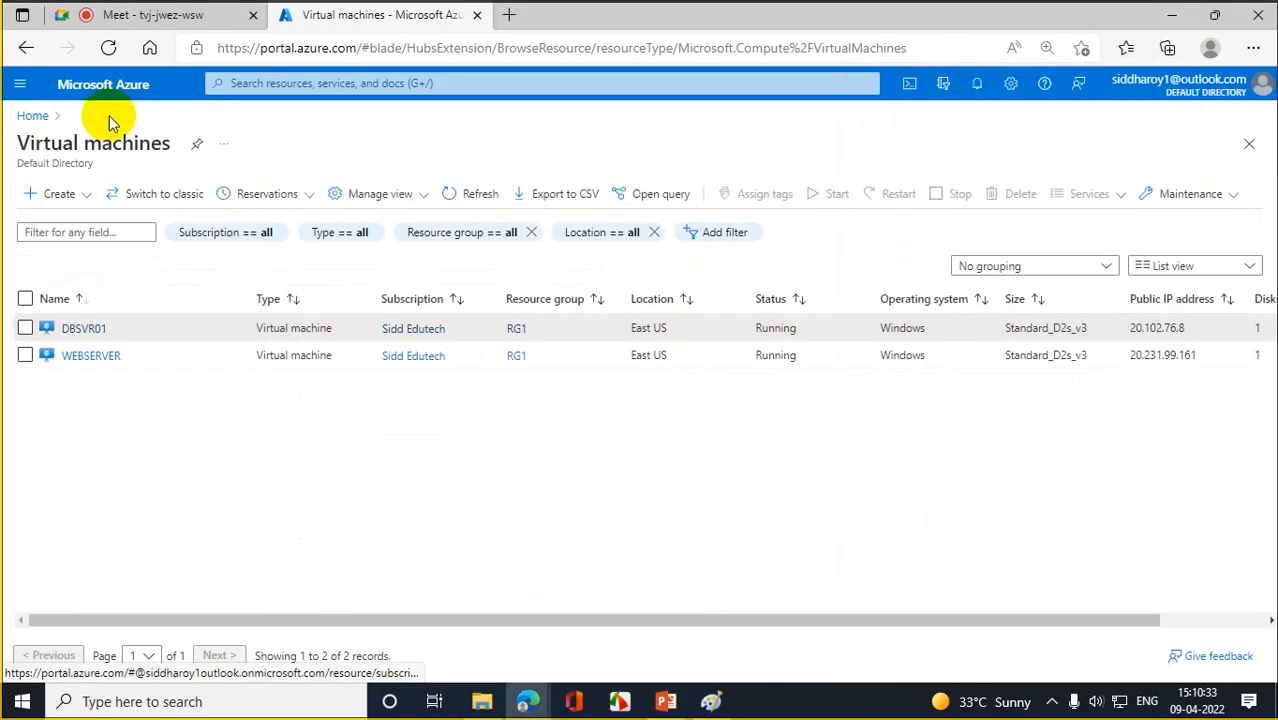
left_click(31, 116)
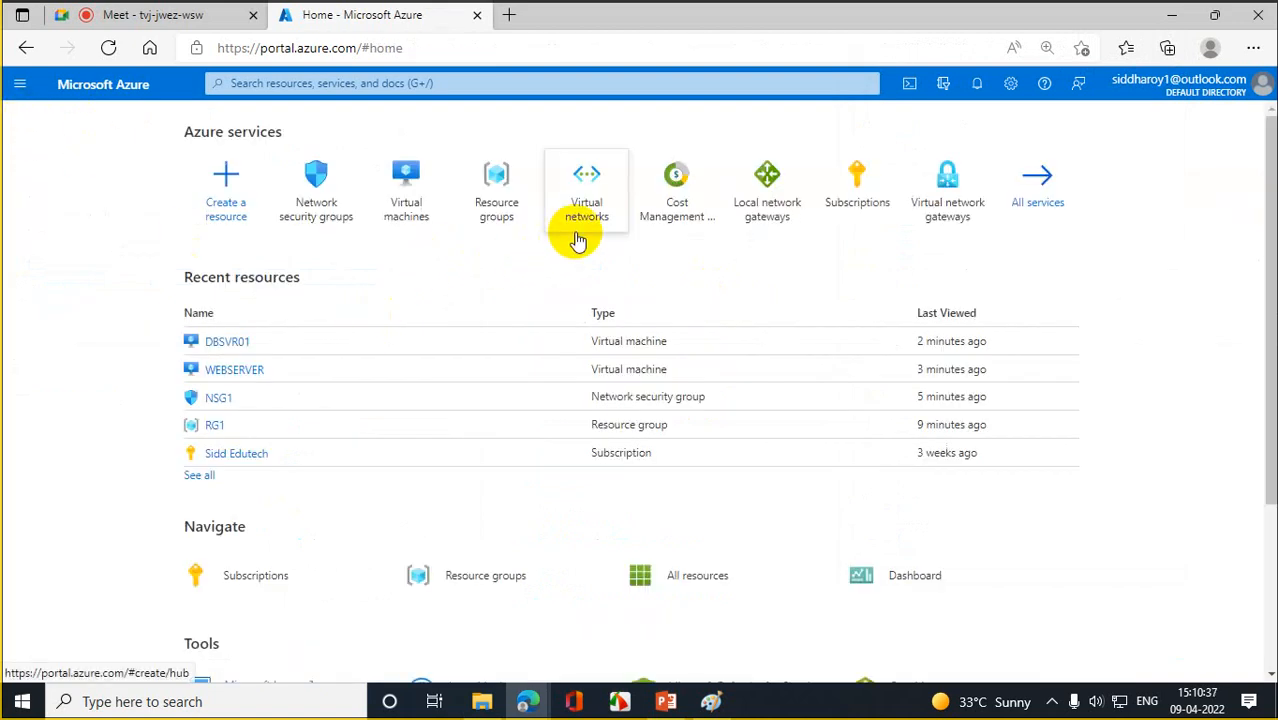
mouse_move(578, 240)
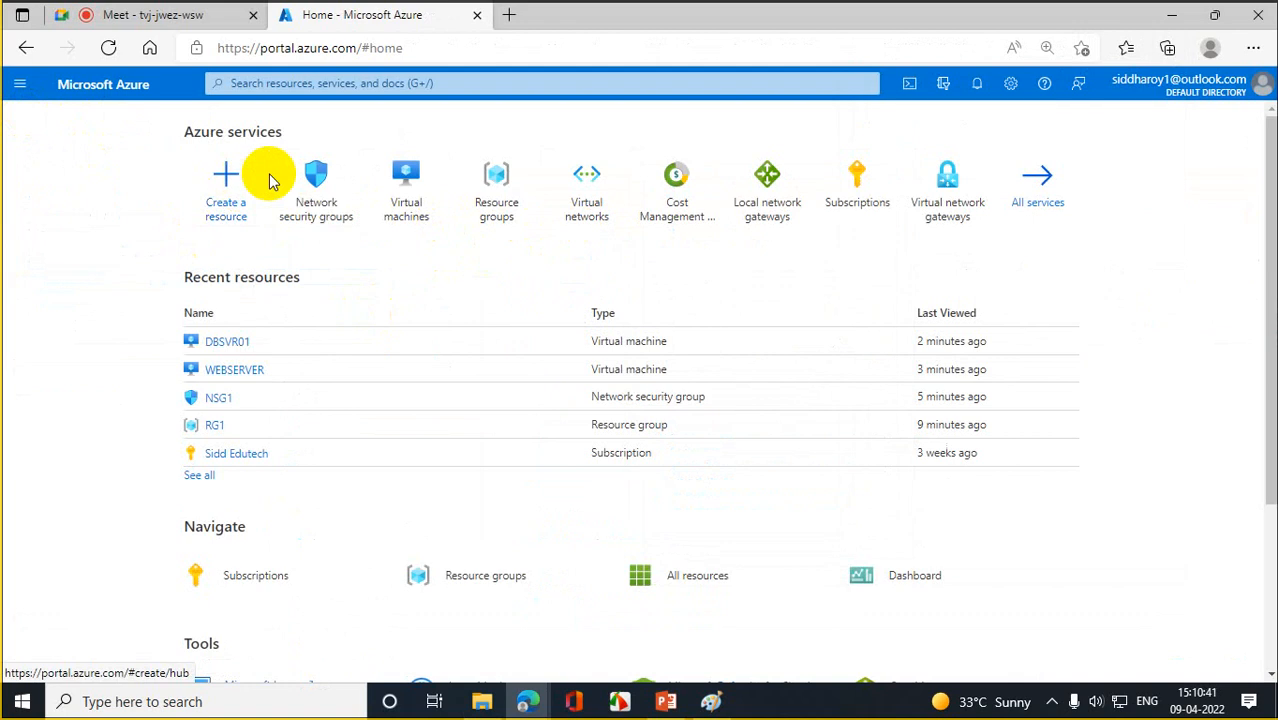
left_click(443, 83)
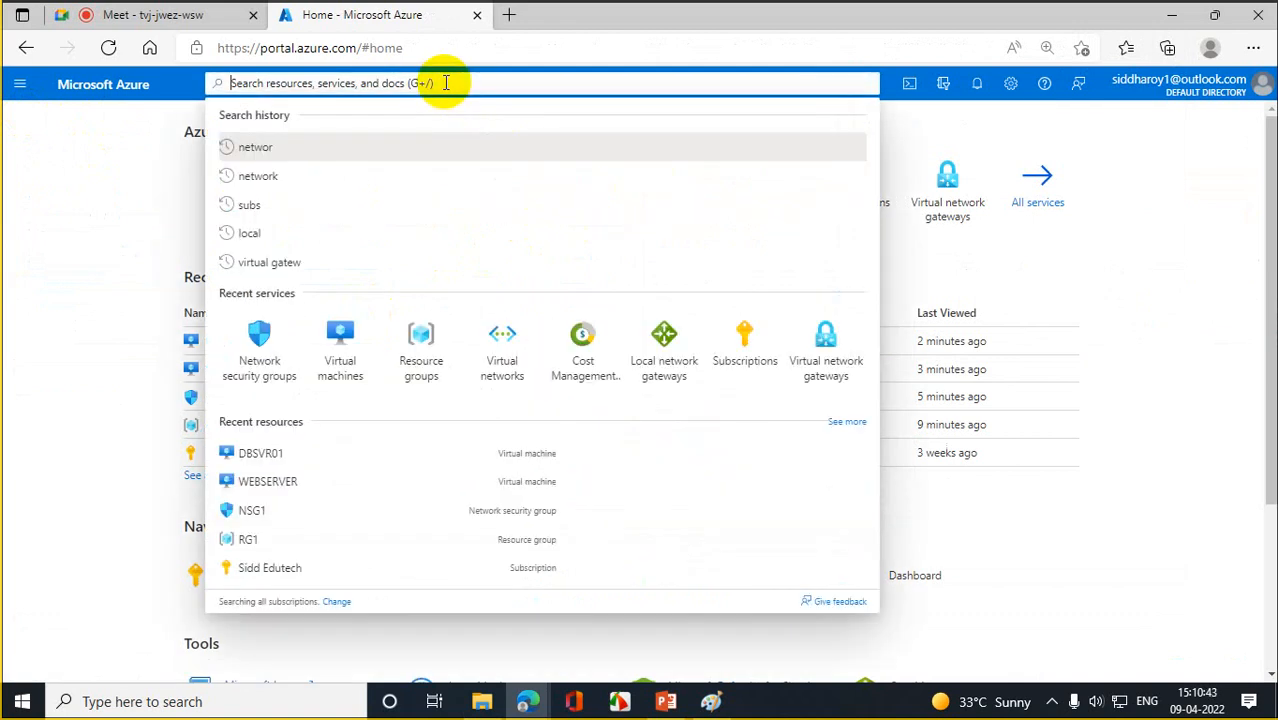
type("aplic")
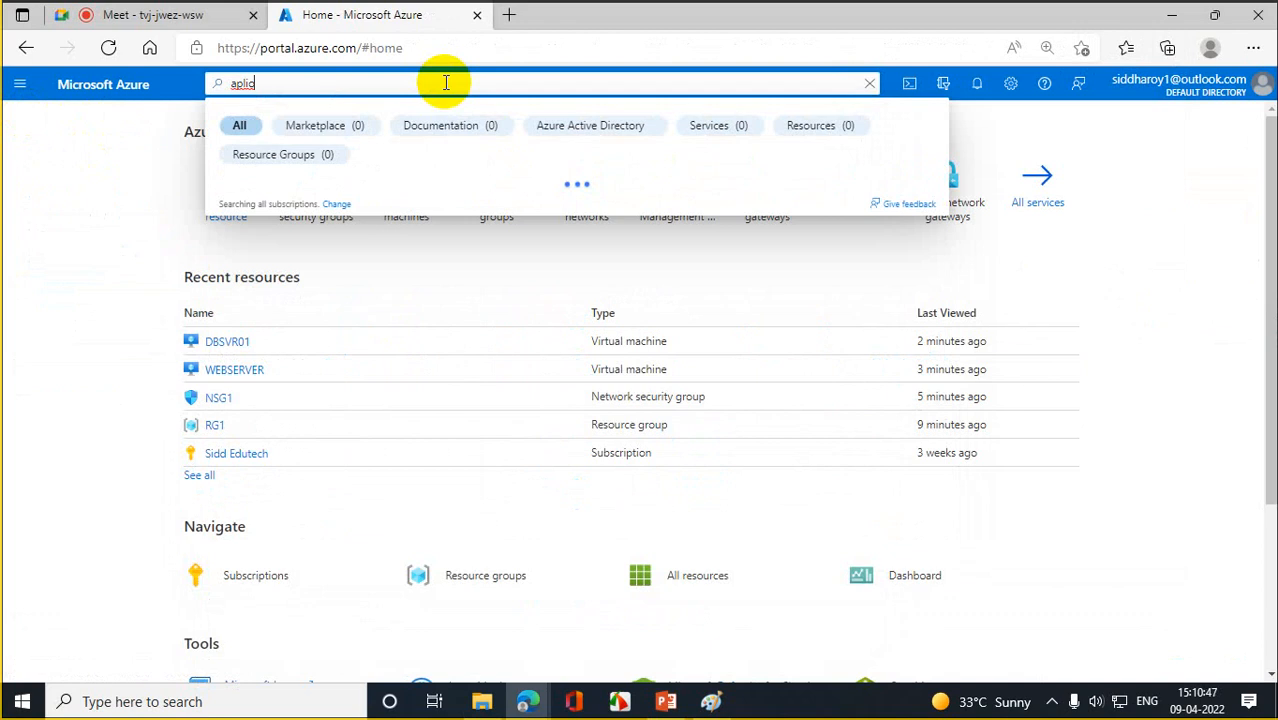
type("i")
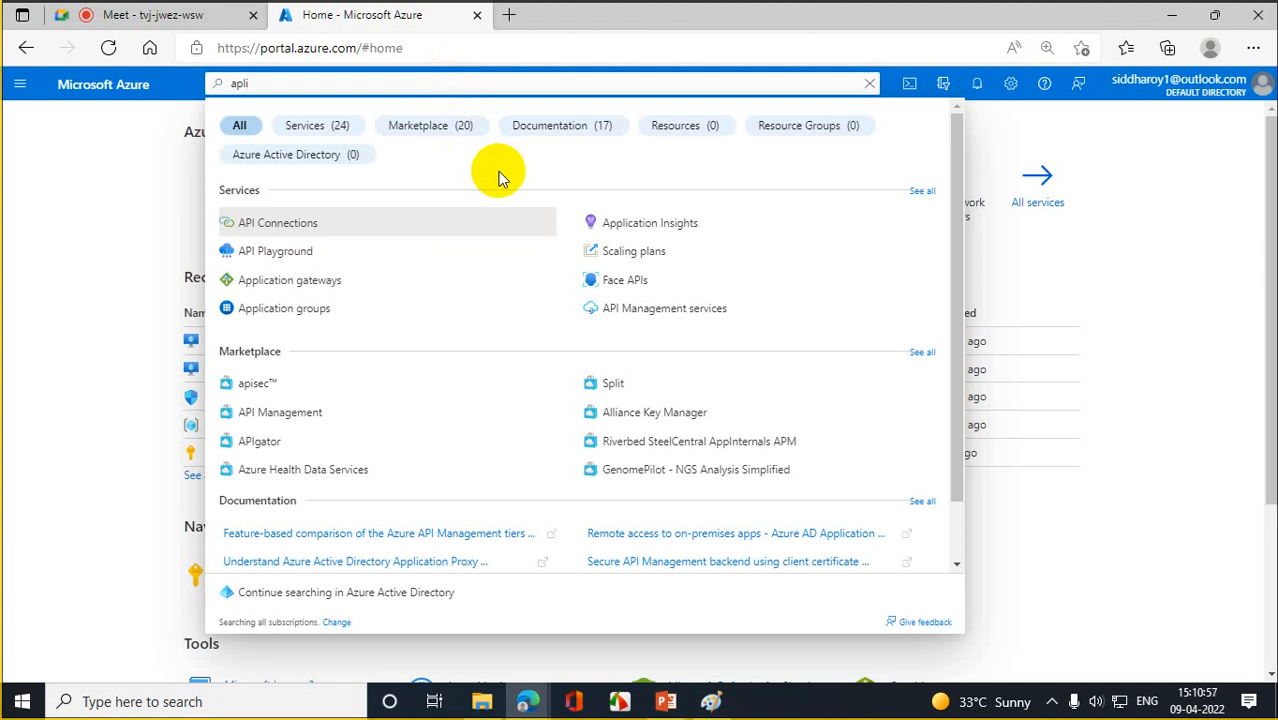
type("cation")
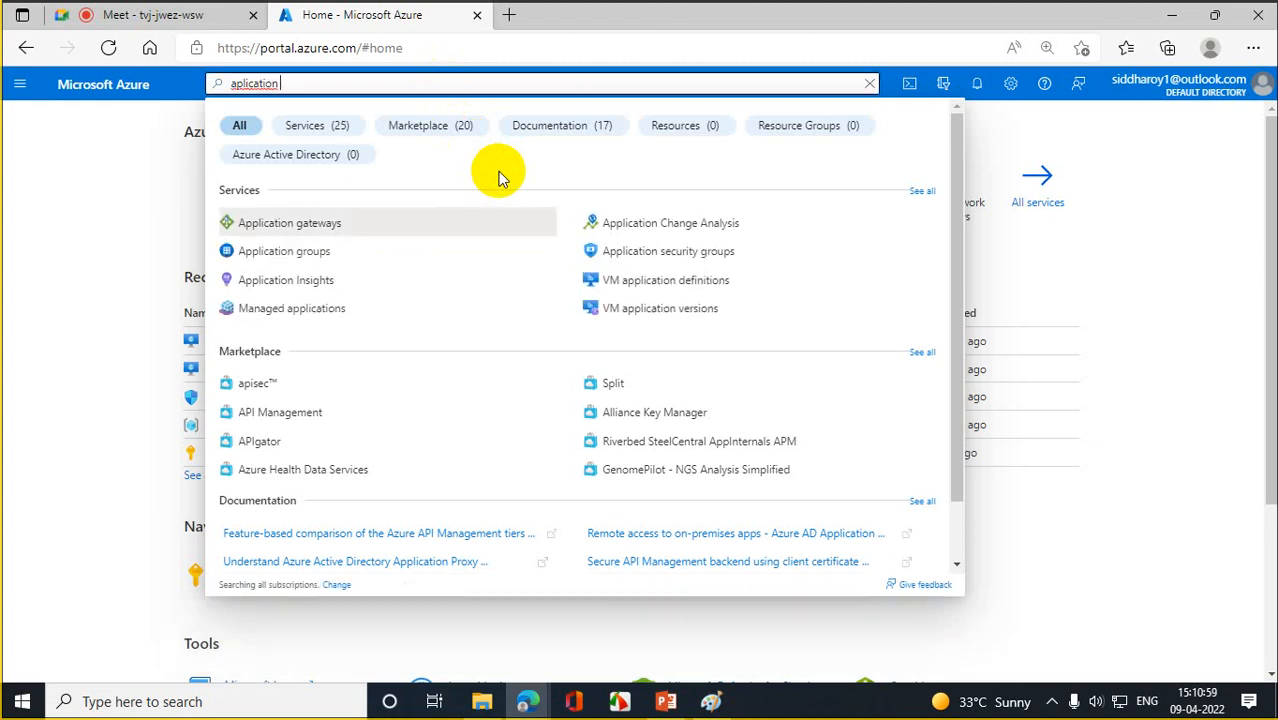
type(" se")
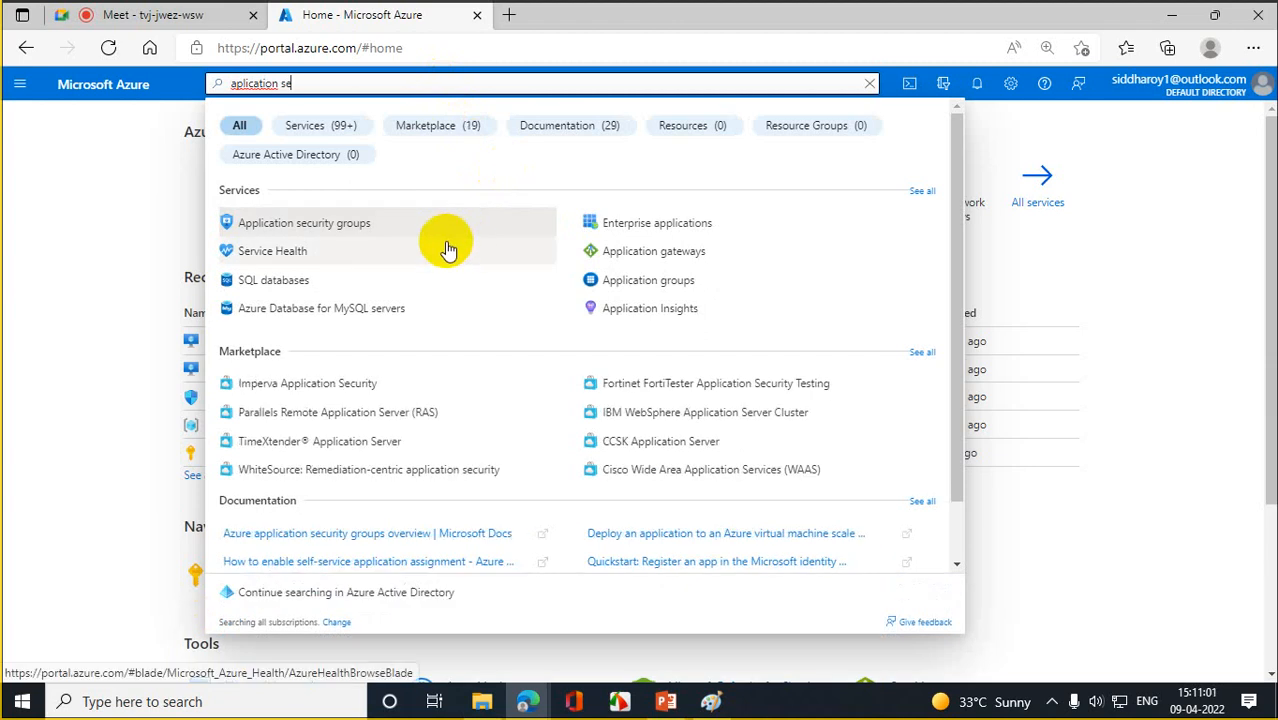
left_click(377, 222)
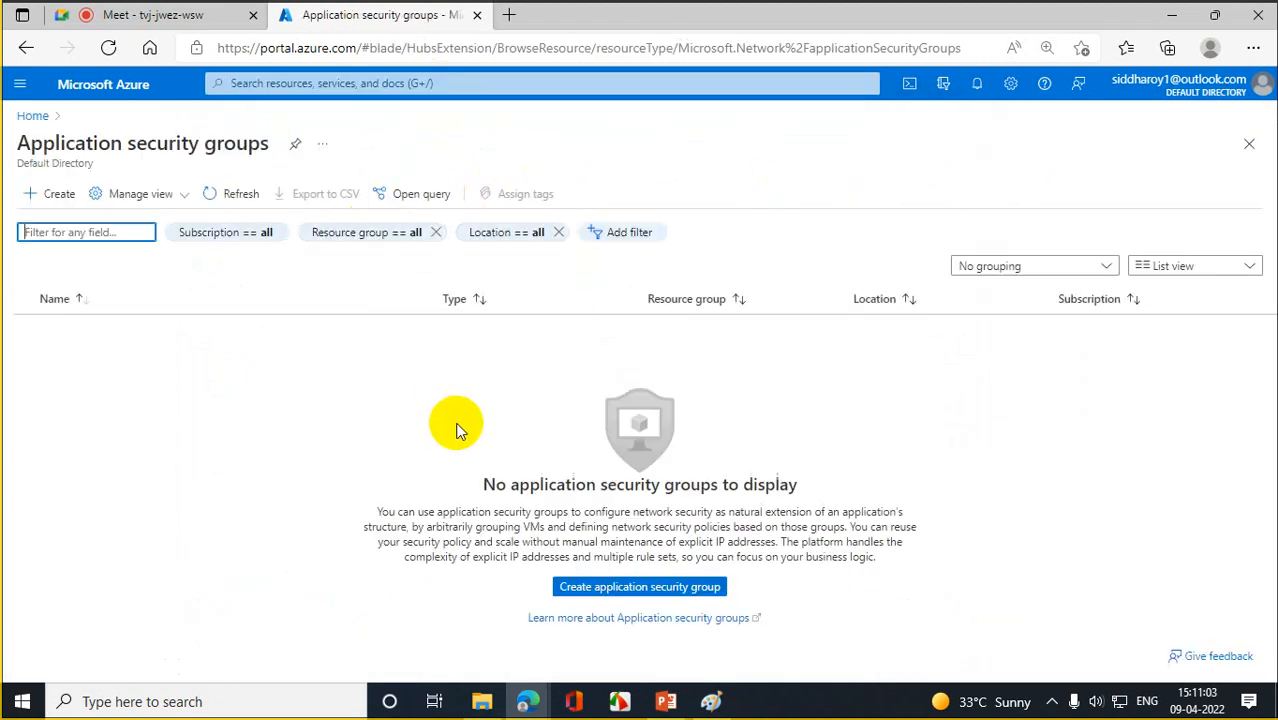
- Create application security group DBSVR01_ASG in resource group RG1, East US, via Review + create
left_click(58, 200)
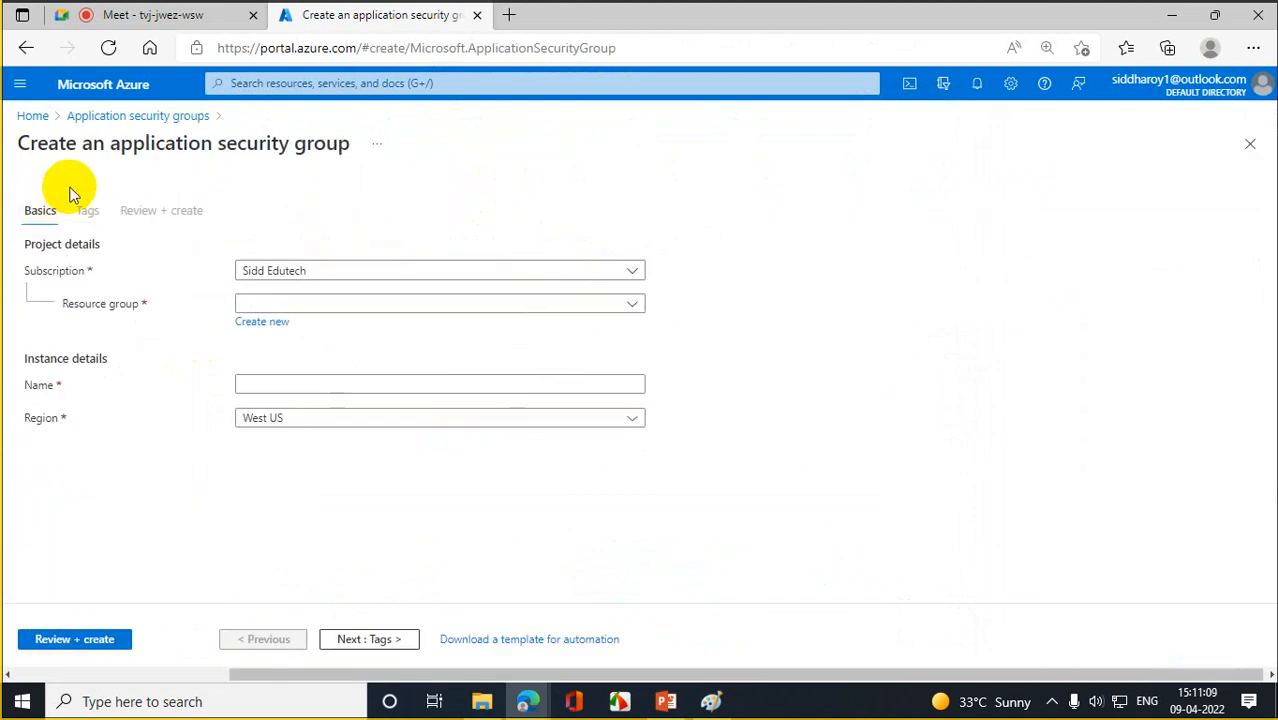
left_click(633, 303)
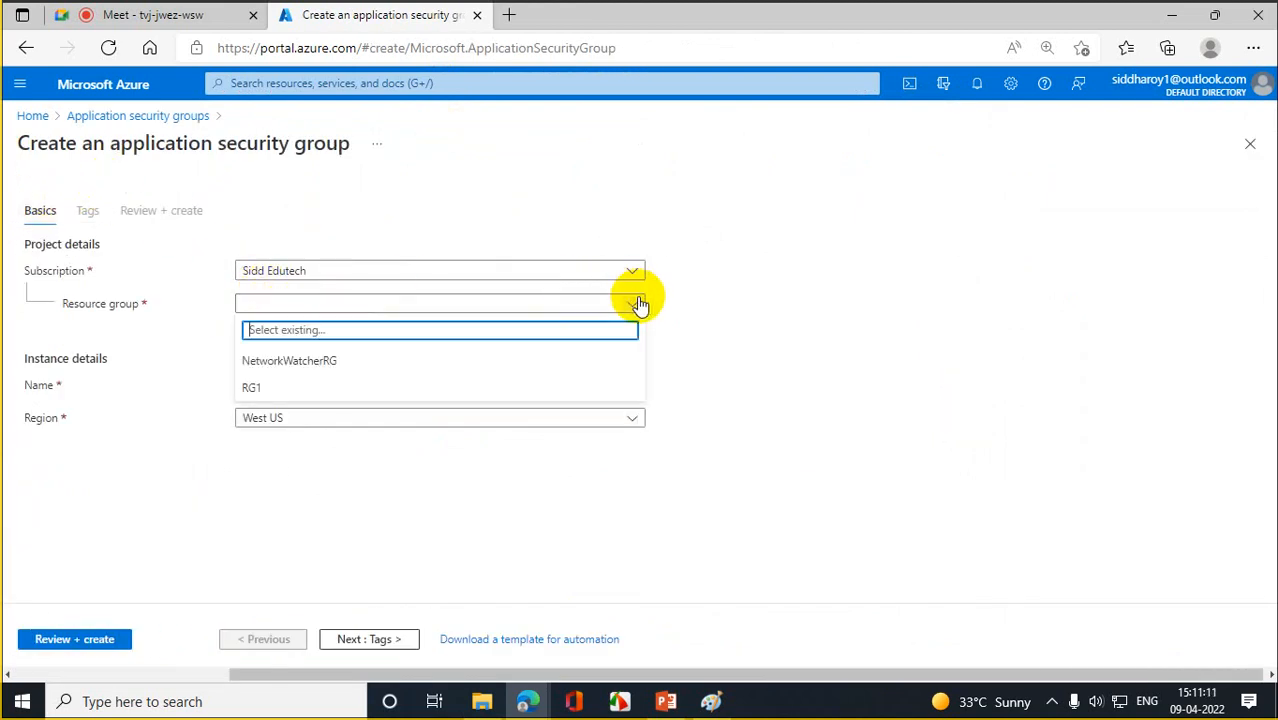
left_click(272, 386)
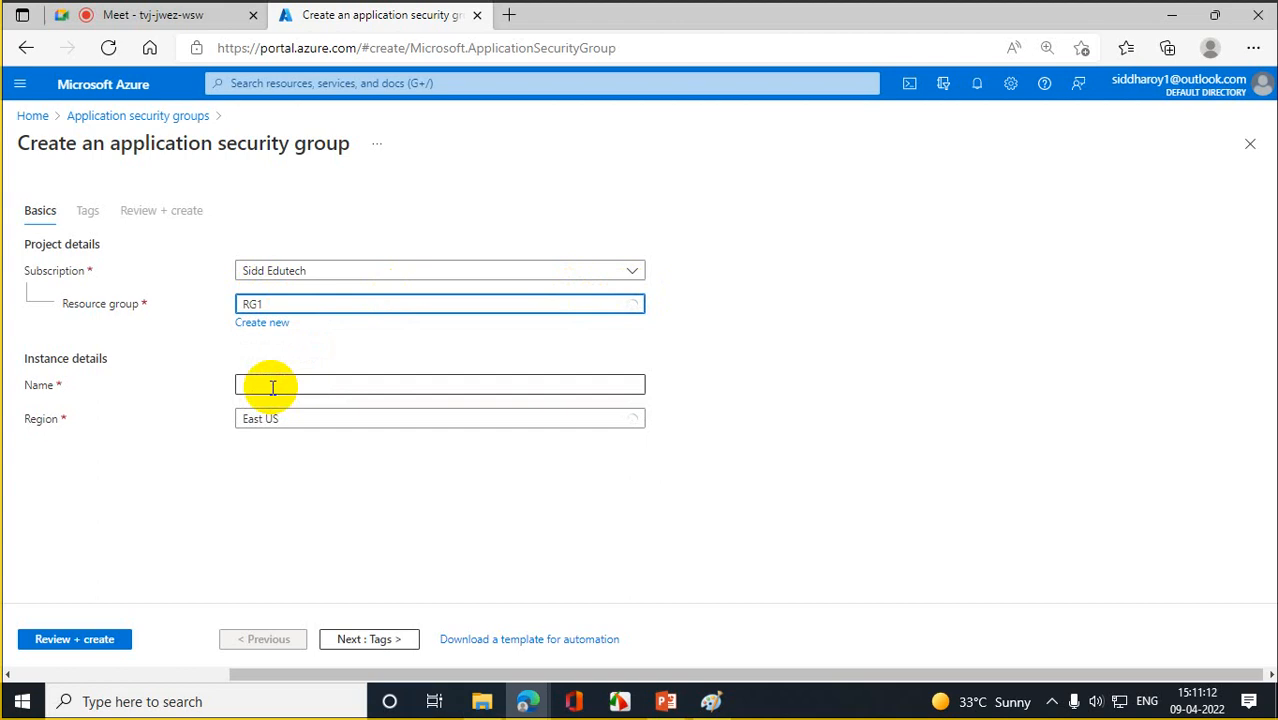
left_click(323, 386)
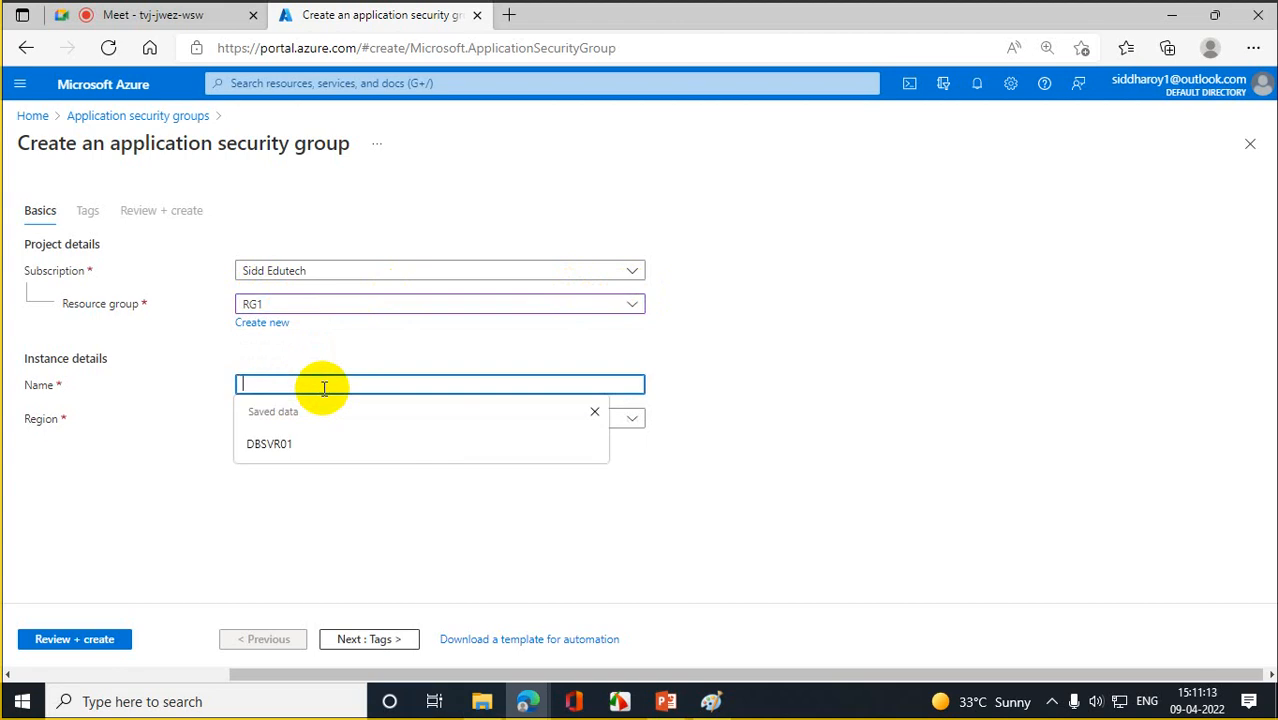
left_click(285, 446)
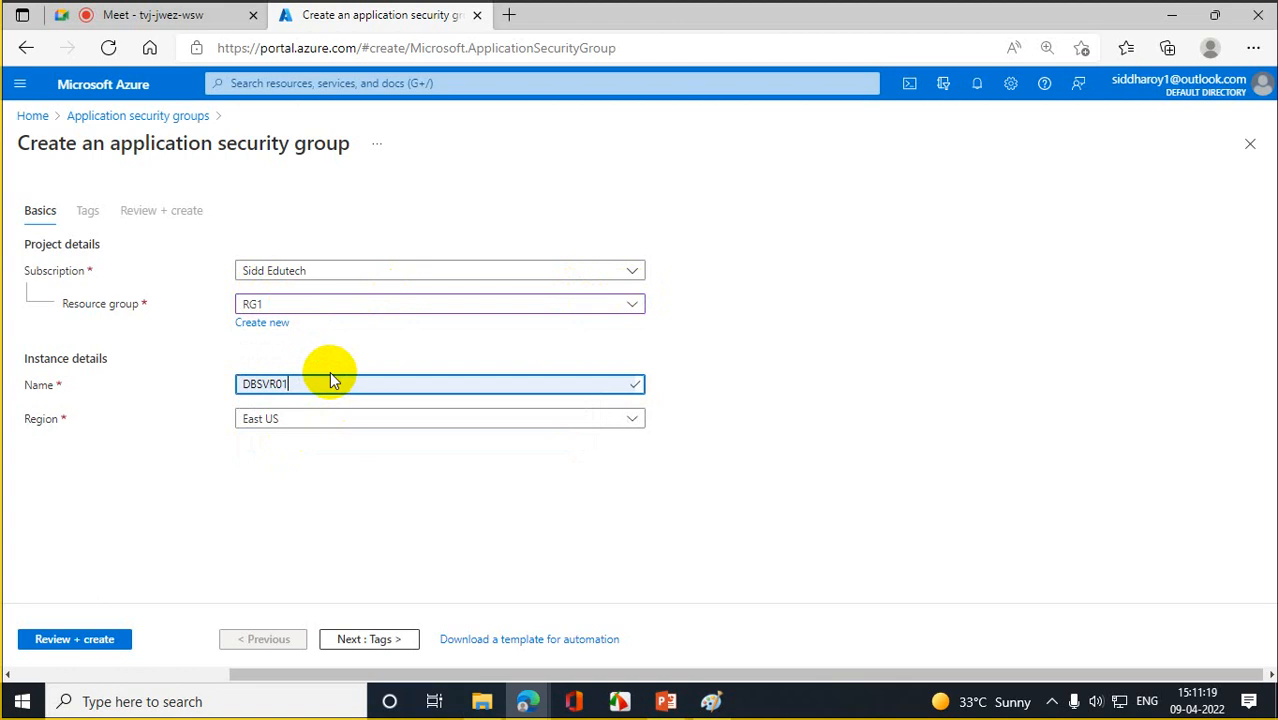
type("_ASG")
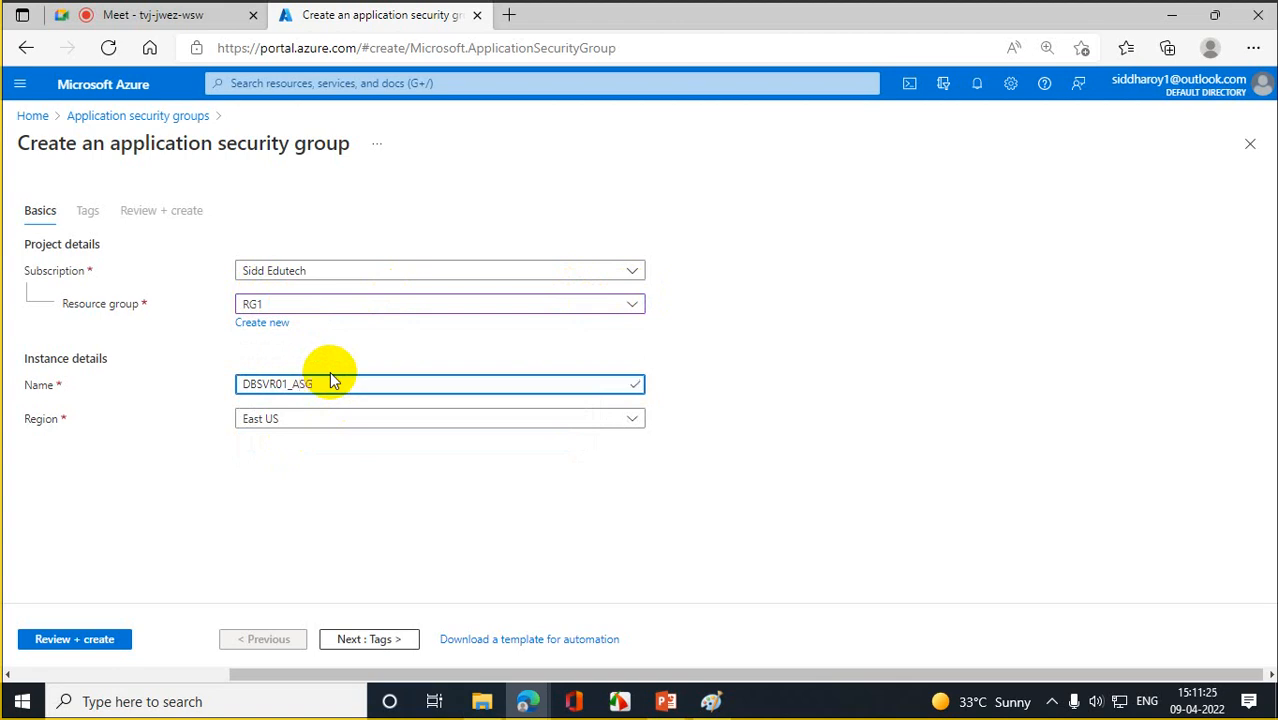
left_click(284, 487)
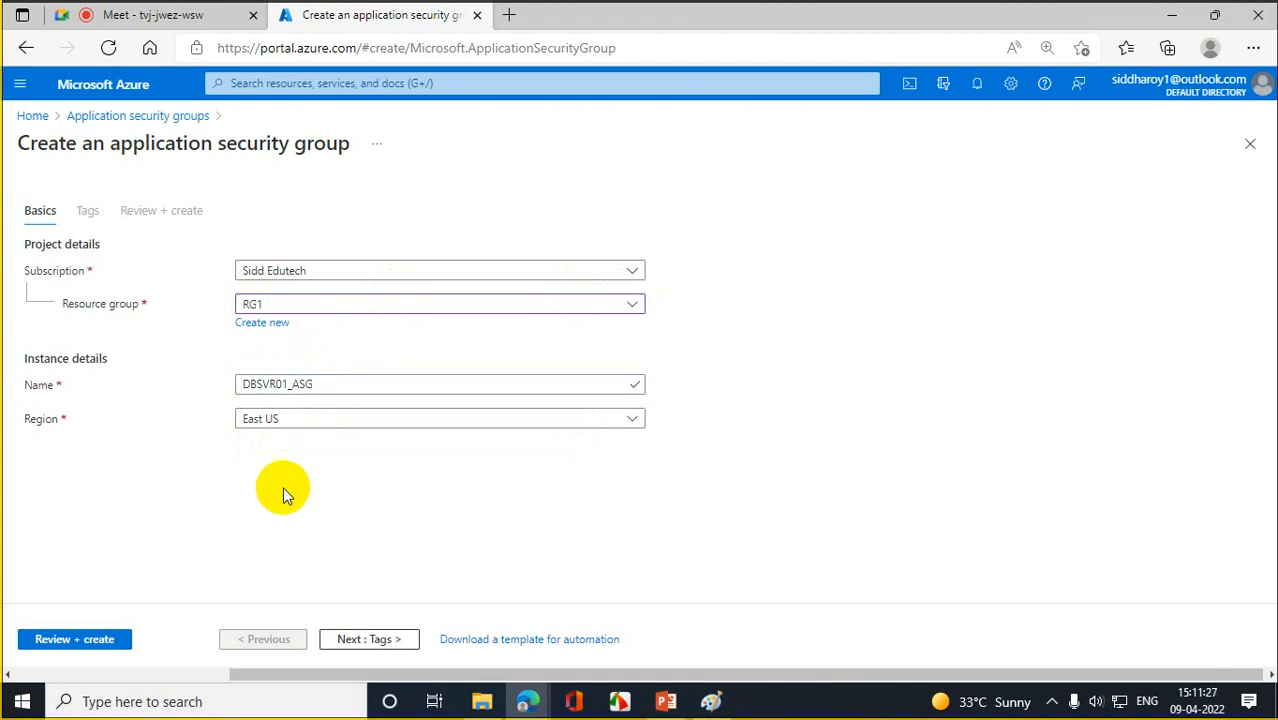
left_click(74, 645)
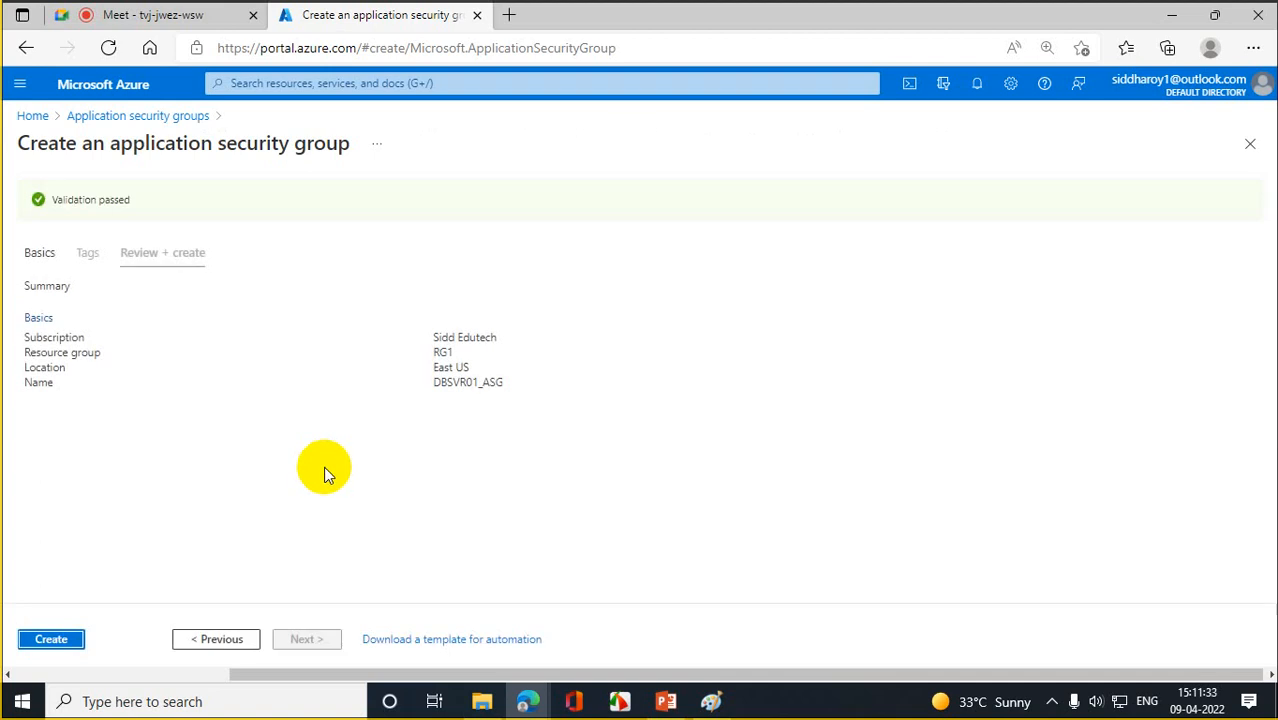
left_click(58, 640)
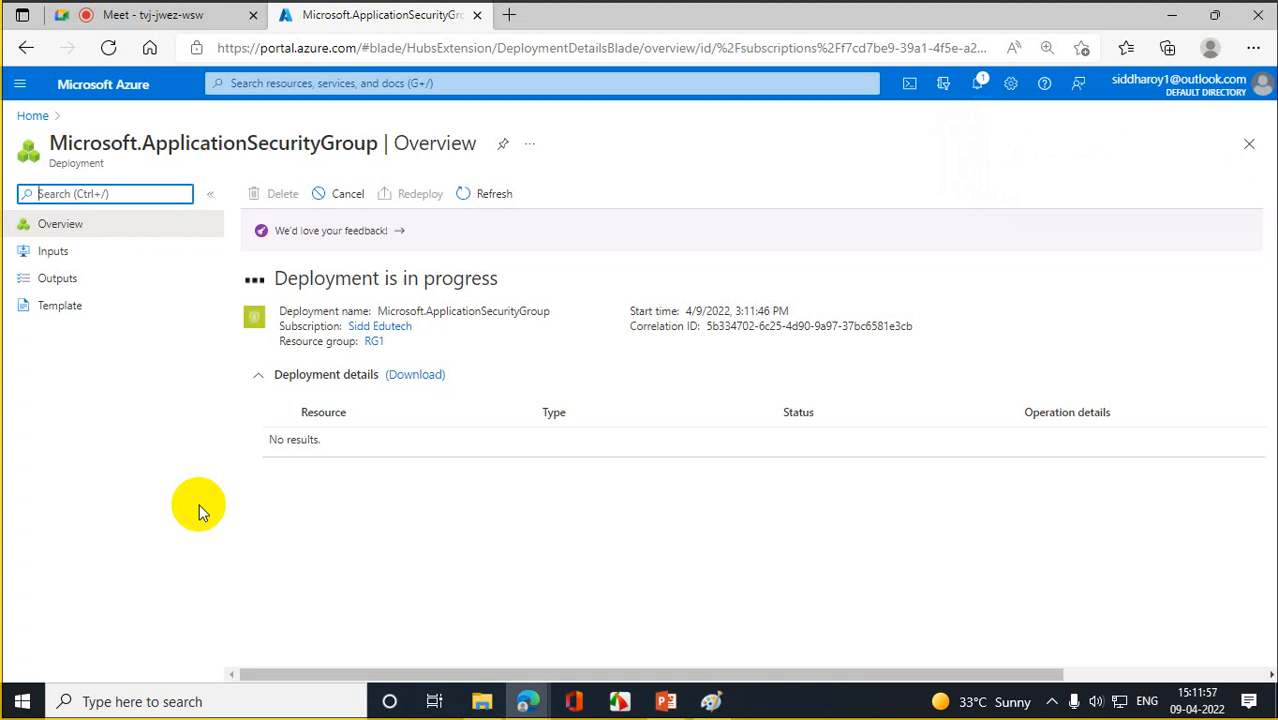
- Refresh the application security groups list and check deployment notifications for the new group
left_click(34, 117)
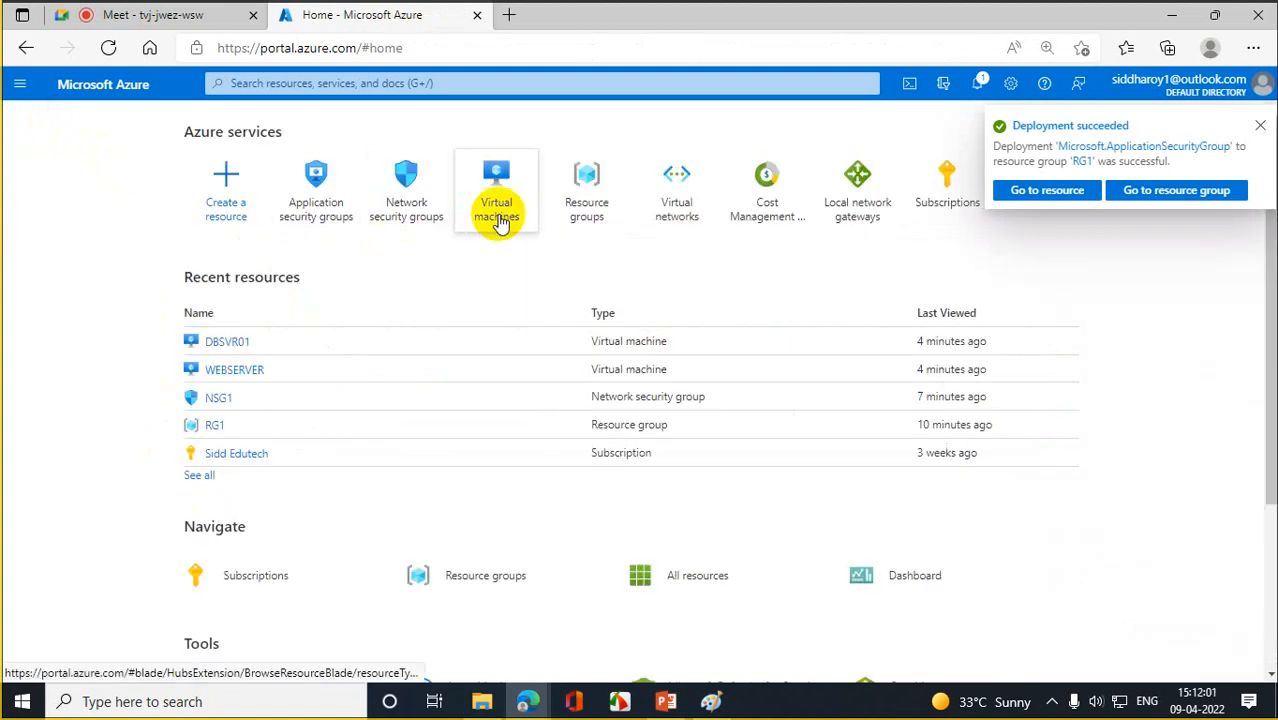
mouse_move(497, 220)
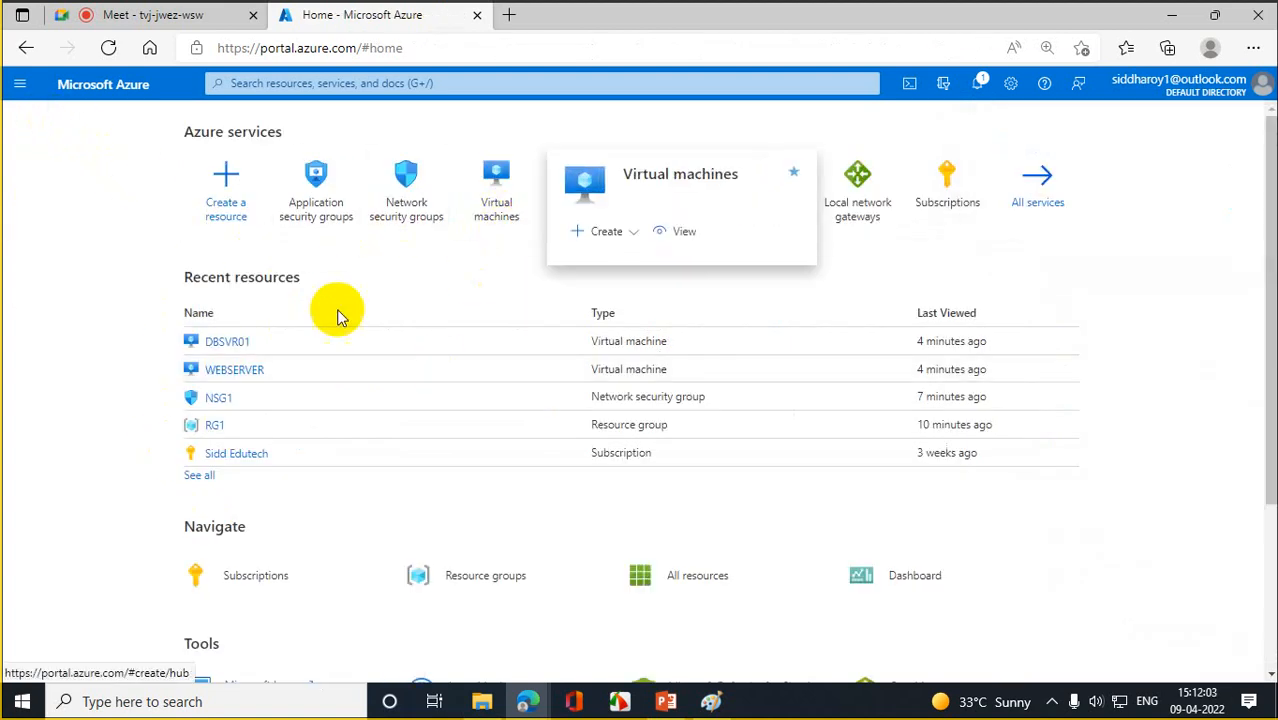
left_click(316, 202)
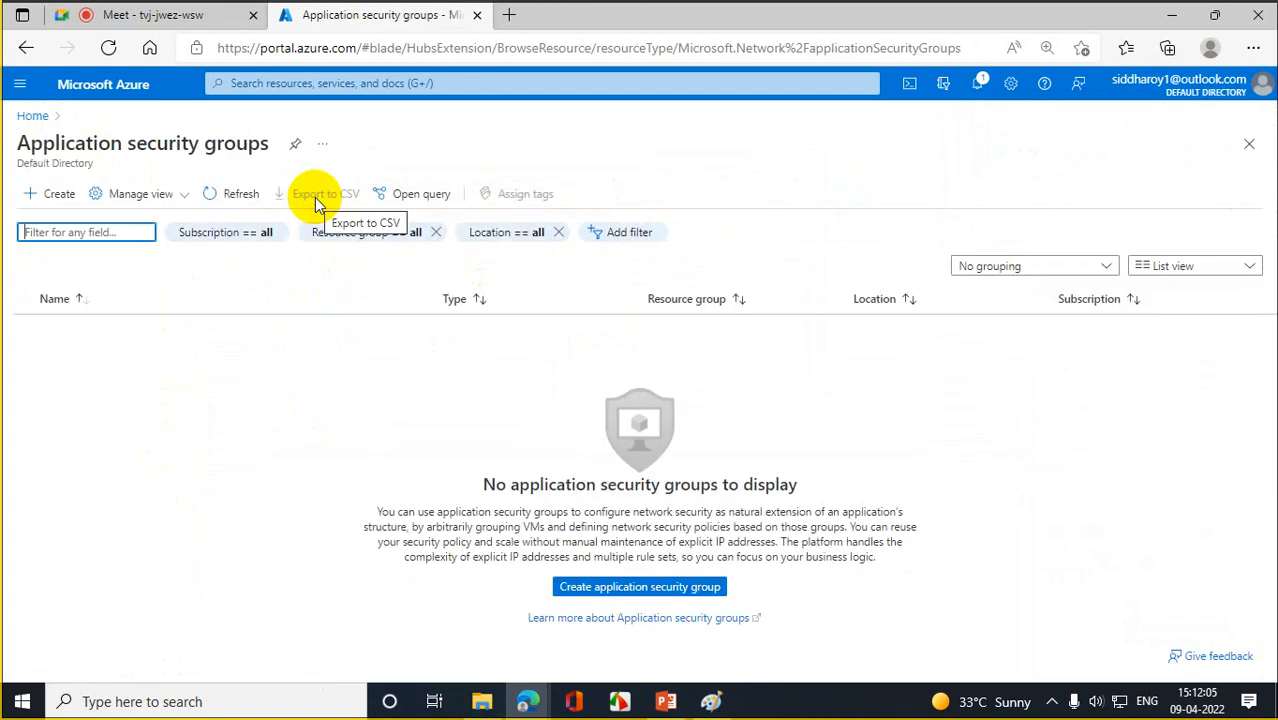
left_click(230, 193)
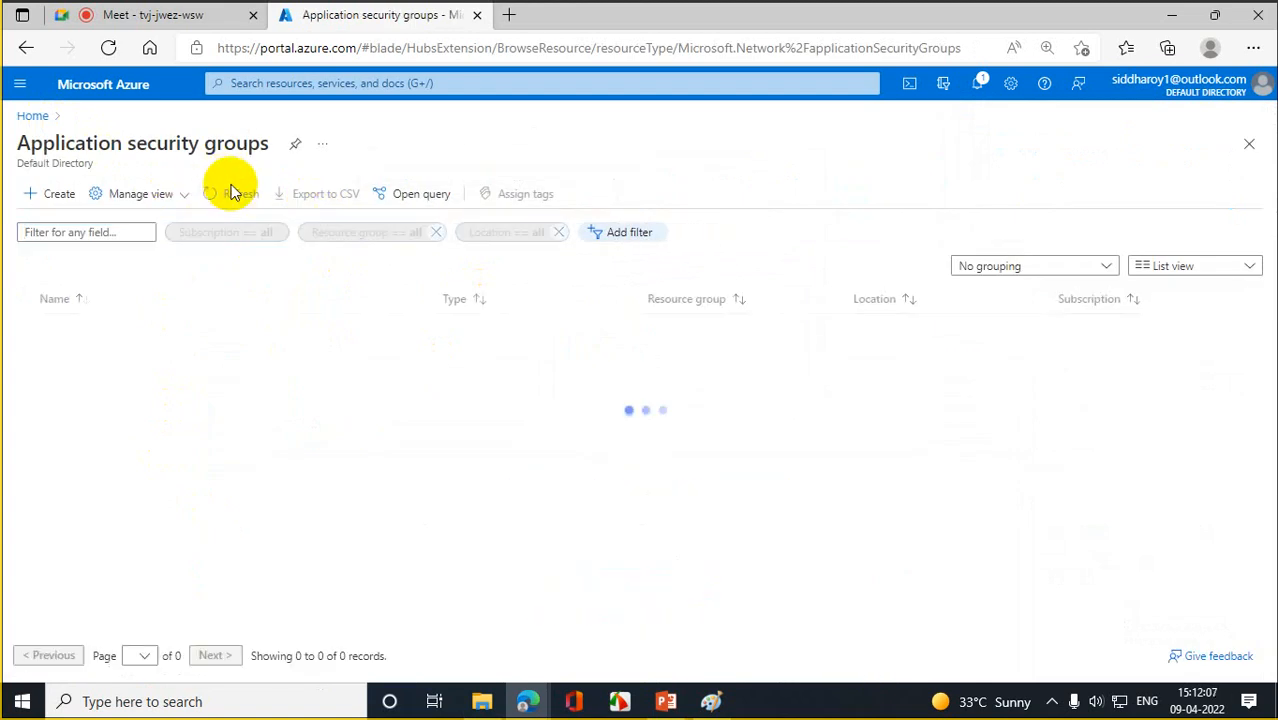
left_click(245, 198)
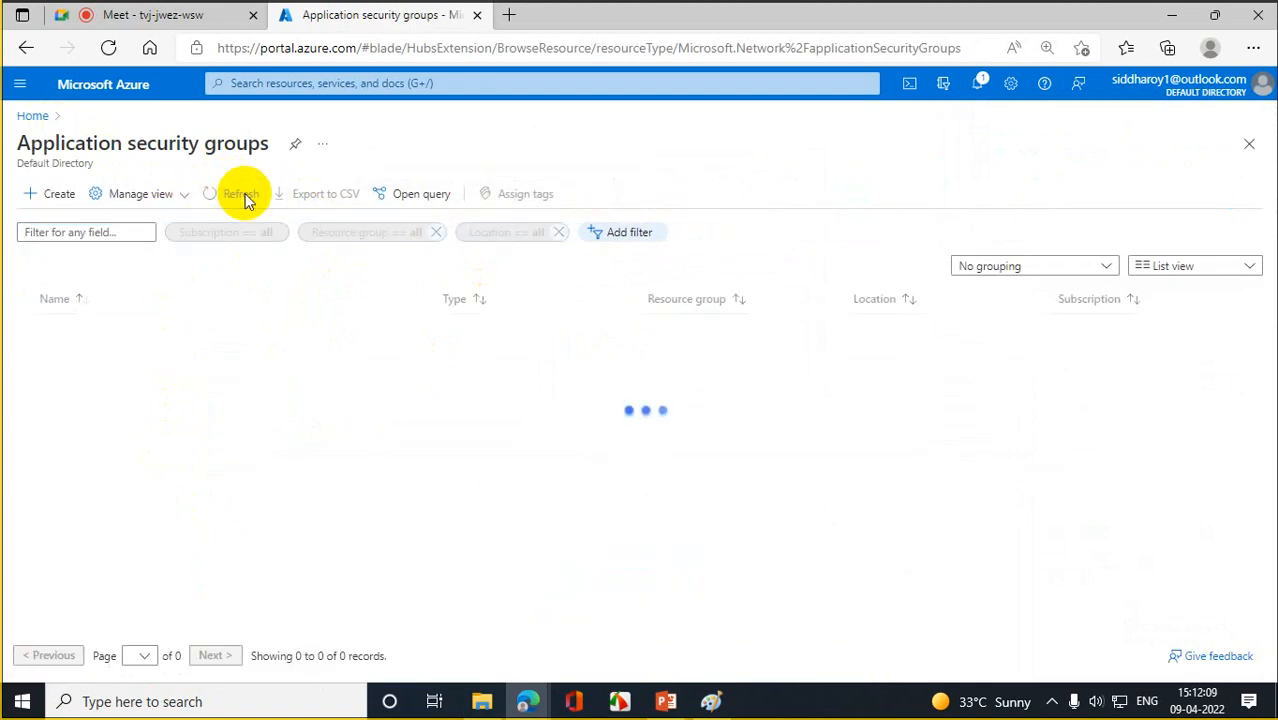
left_click(245, 198)
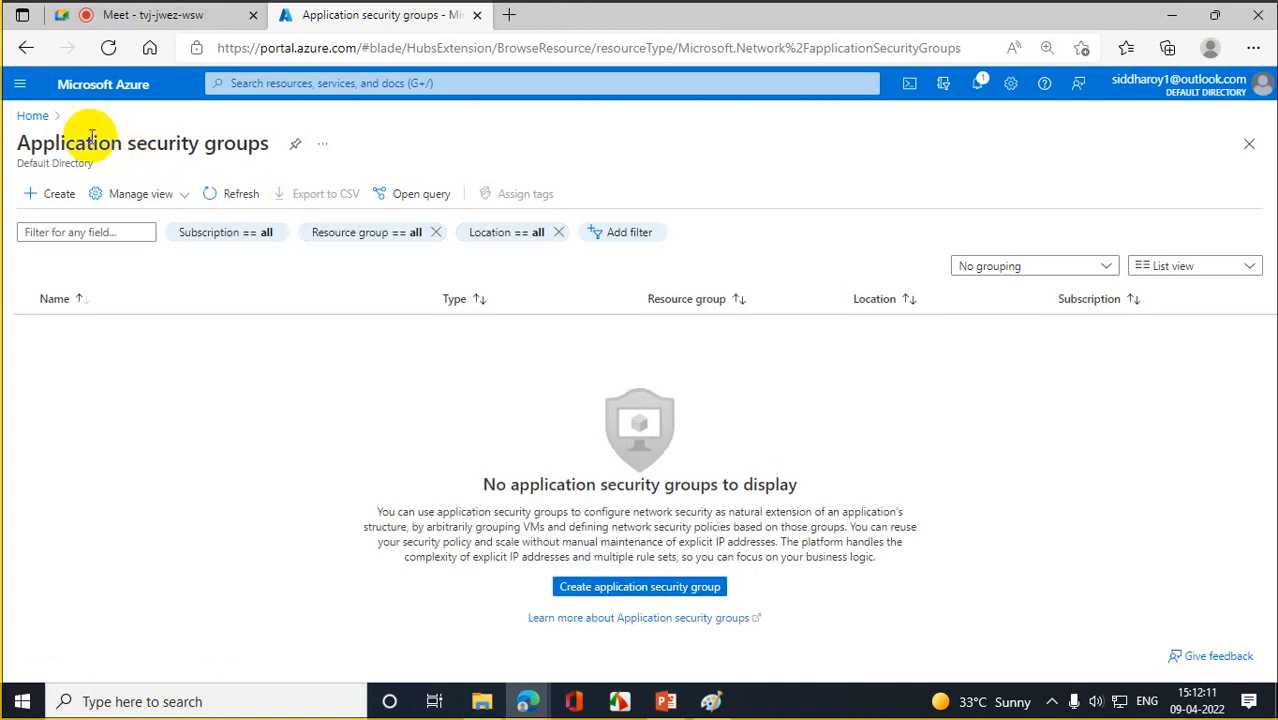
left_click(978, 86)
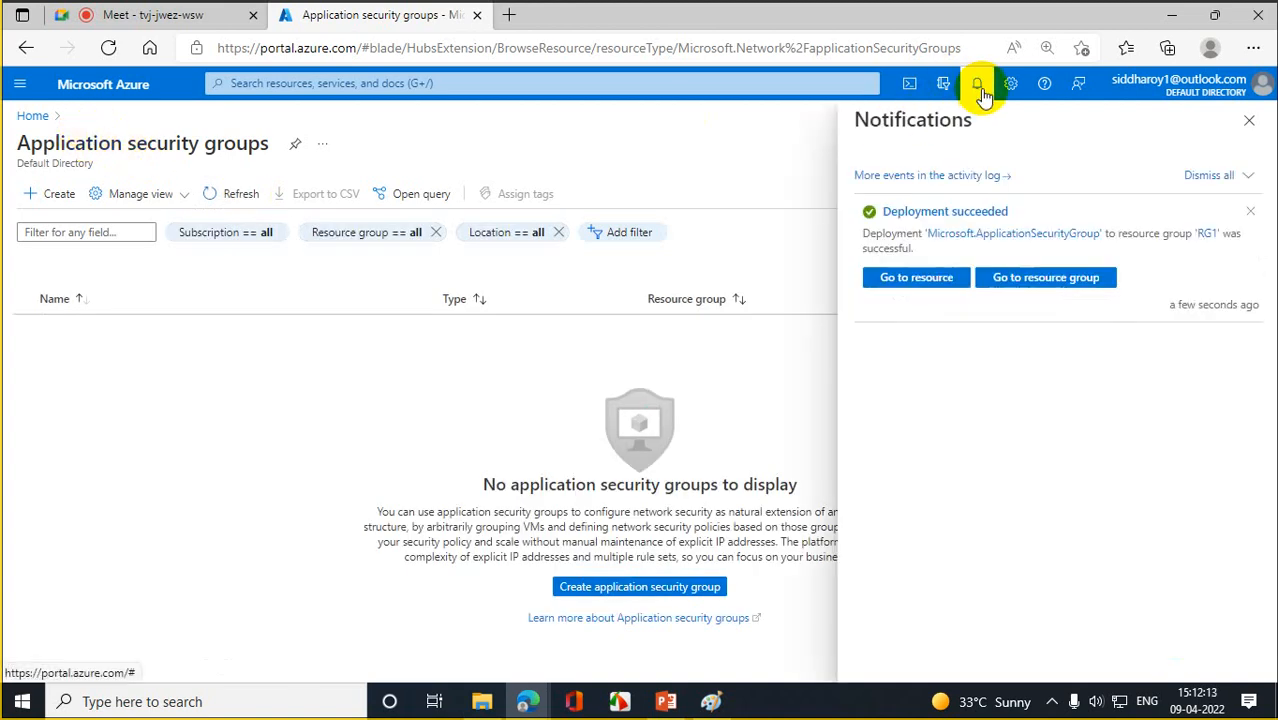
- Open the deployed DBSVR01_ASG, view its Move options, and return to Azure Home
left_click(935, 277)
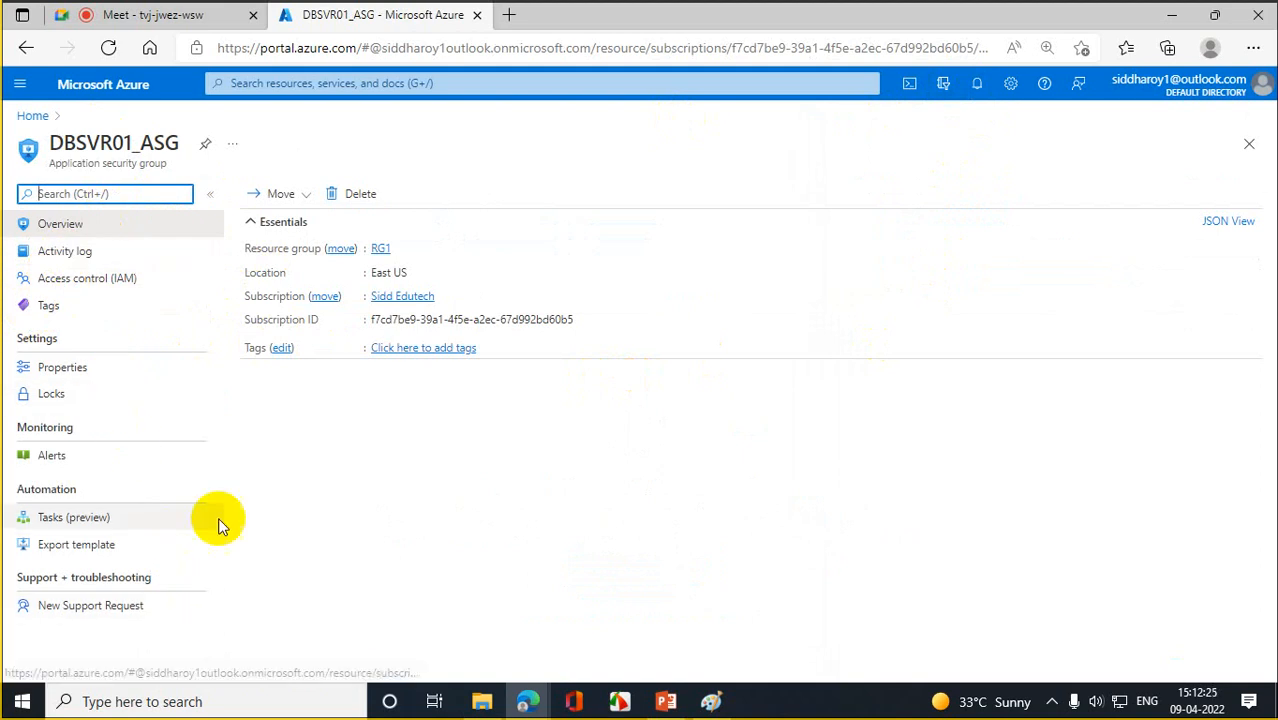
left_click(298, 196)
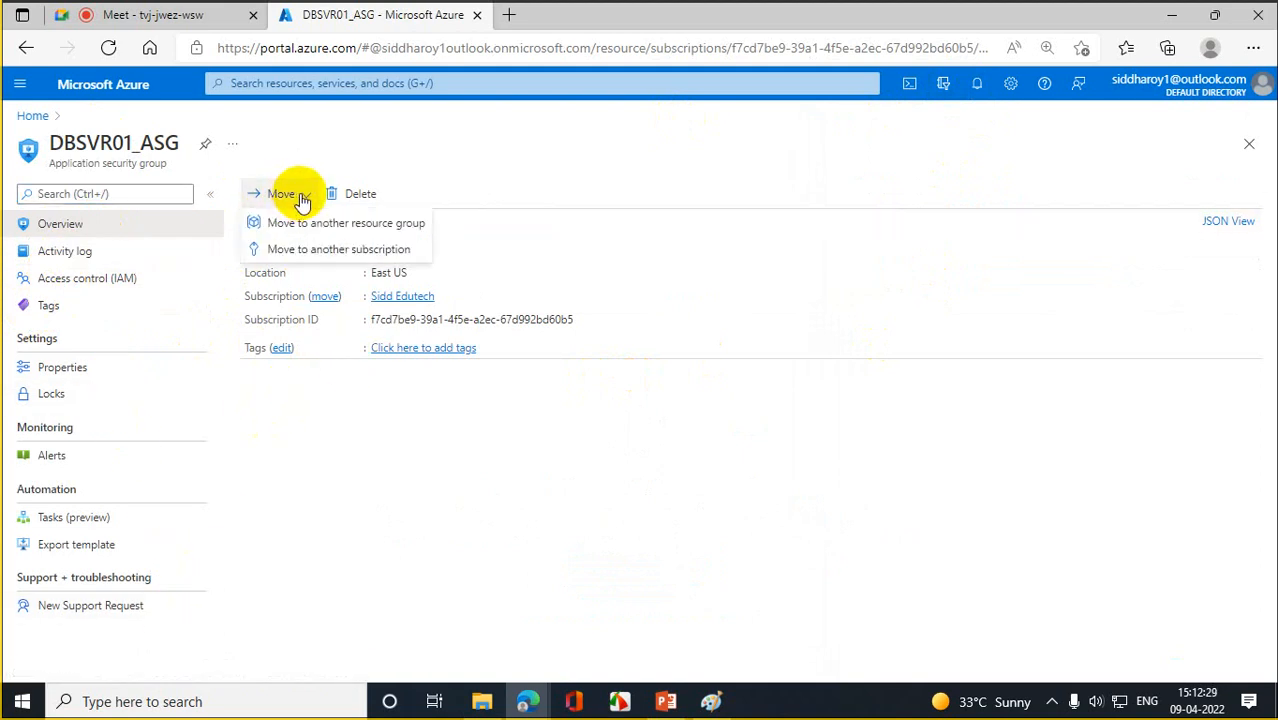
left_click(32, 115)
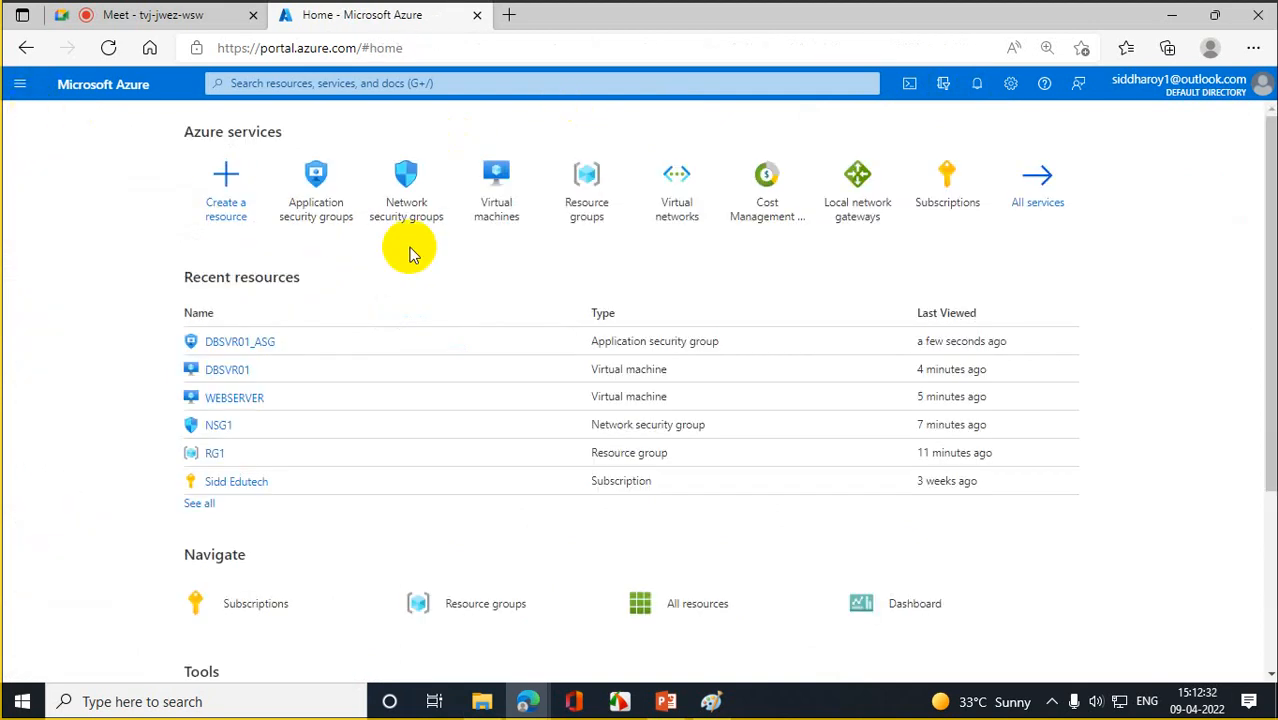
- Open DBSVR01's Networking page on the application security groups section for interface dbsvr01394
left_click(499, 185)
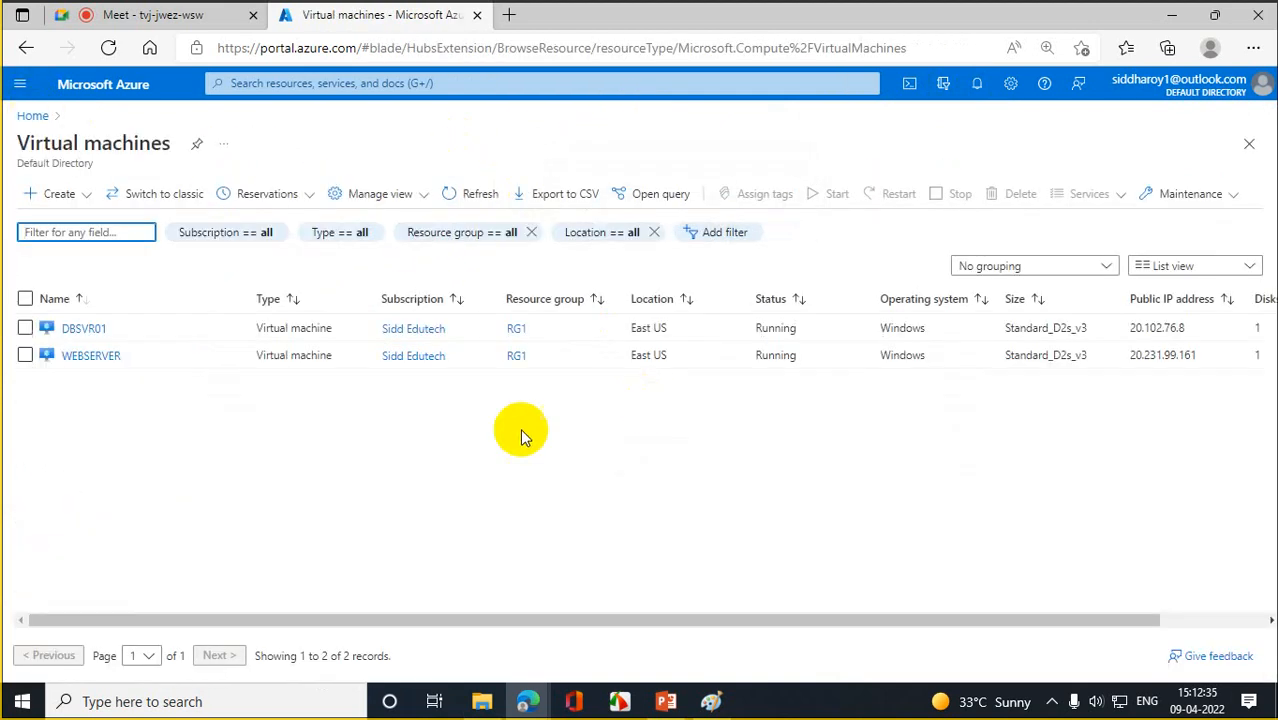
left_click(95, 327)
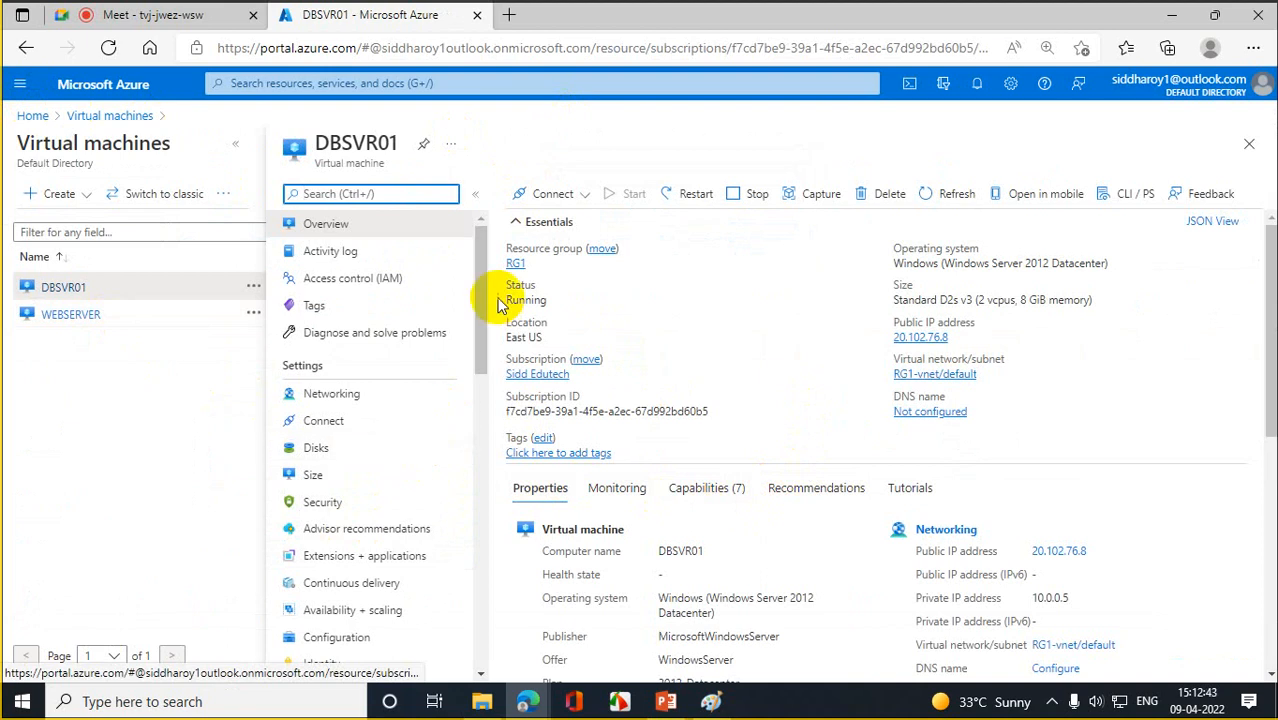
left_click_drag(488, 285, 491, 322)
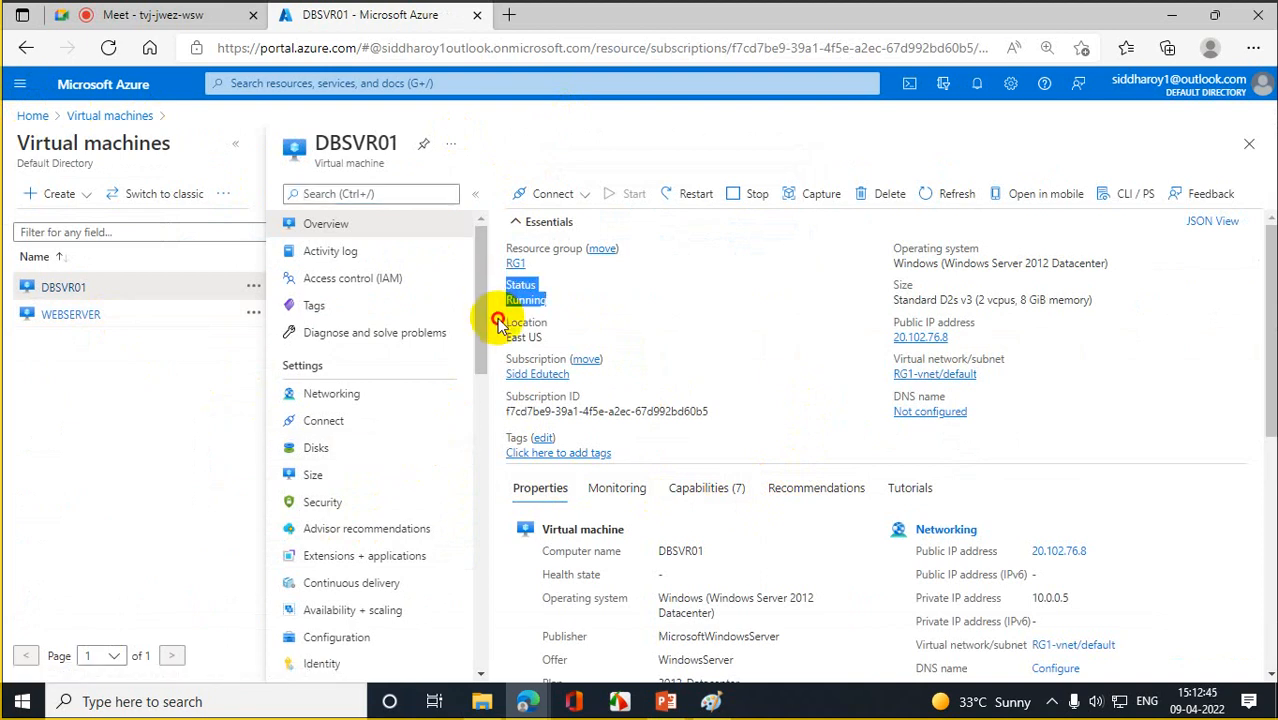
left_click_drag(1268, 285, 1268, 515)
left_click(355, 396)
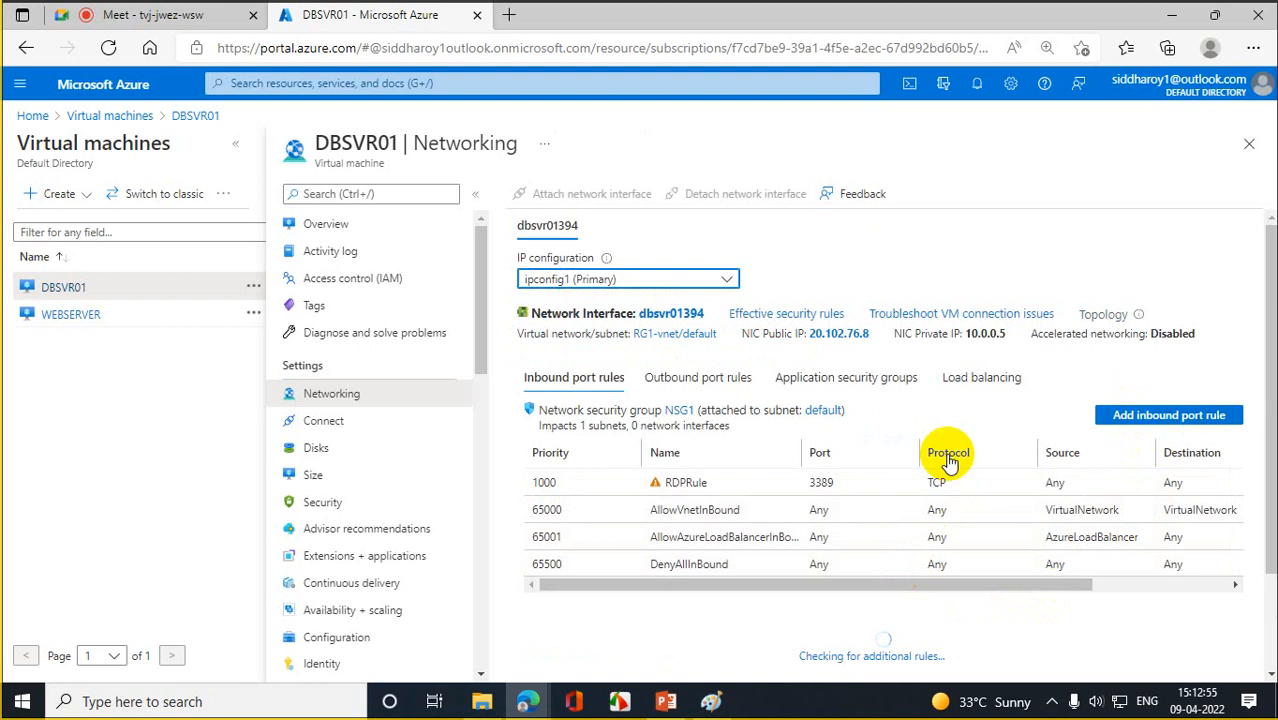
left_click(866, 381)
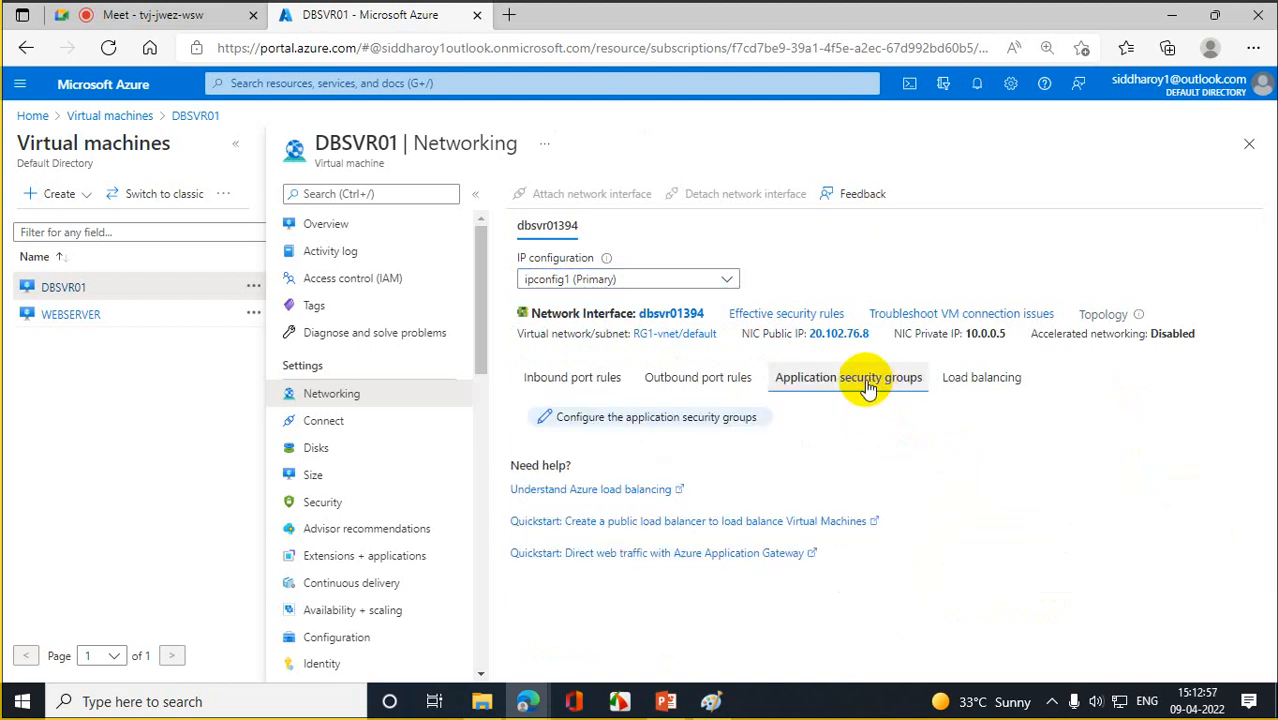
- Open the application security group picker for dbsvr01394, view its list, then close it
left_click(643, 425)
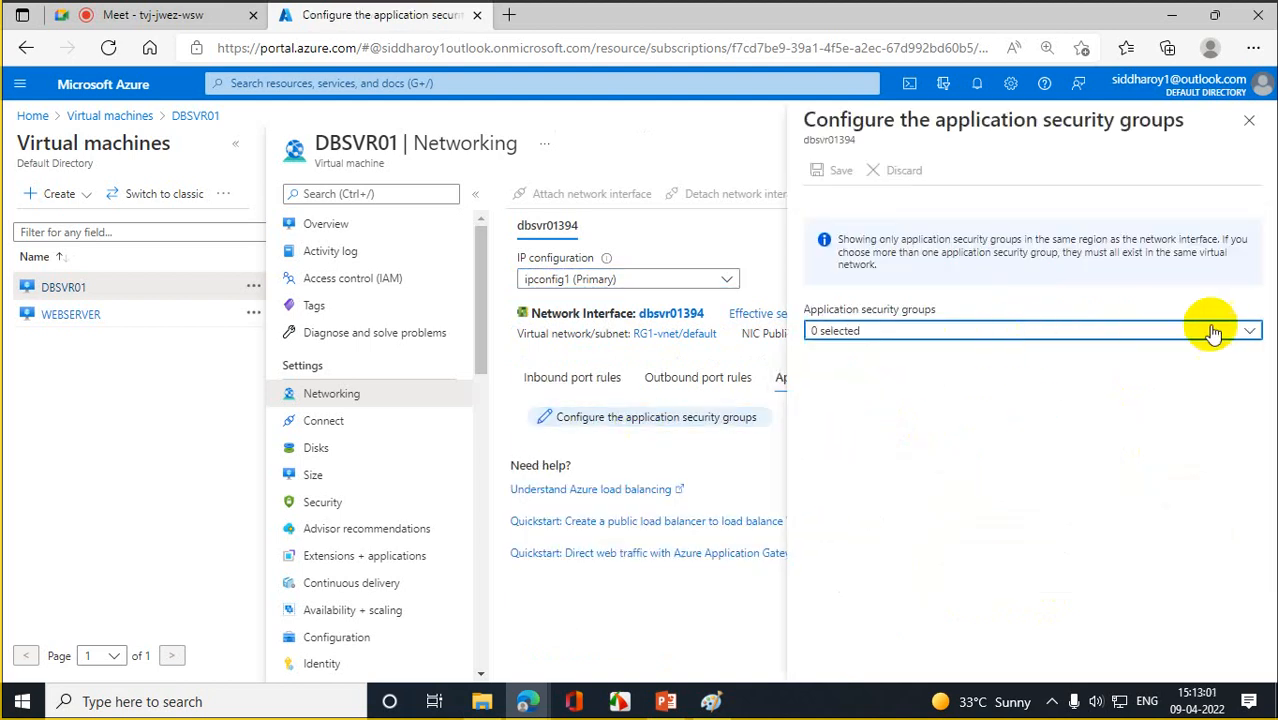
left_click(1248, 331)
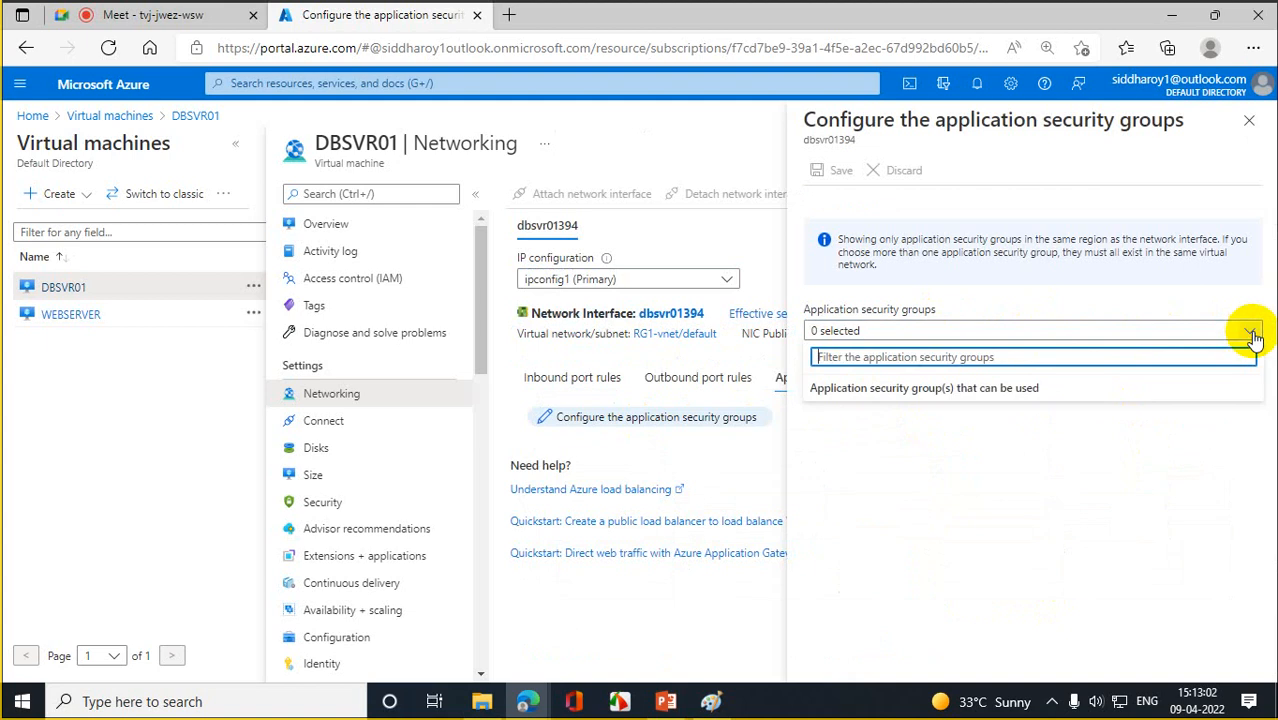
left_click(957, 400)
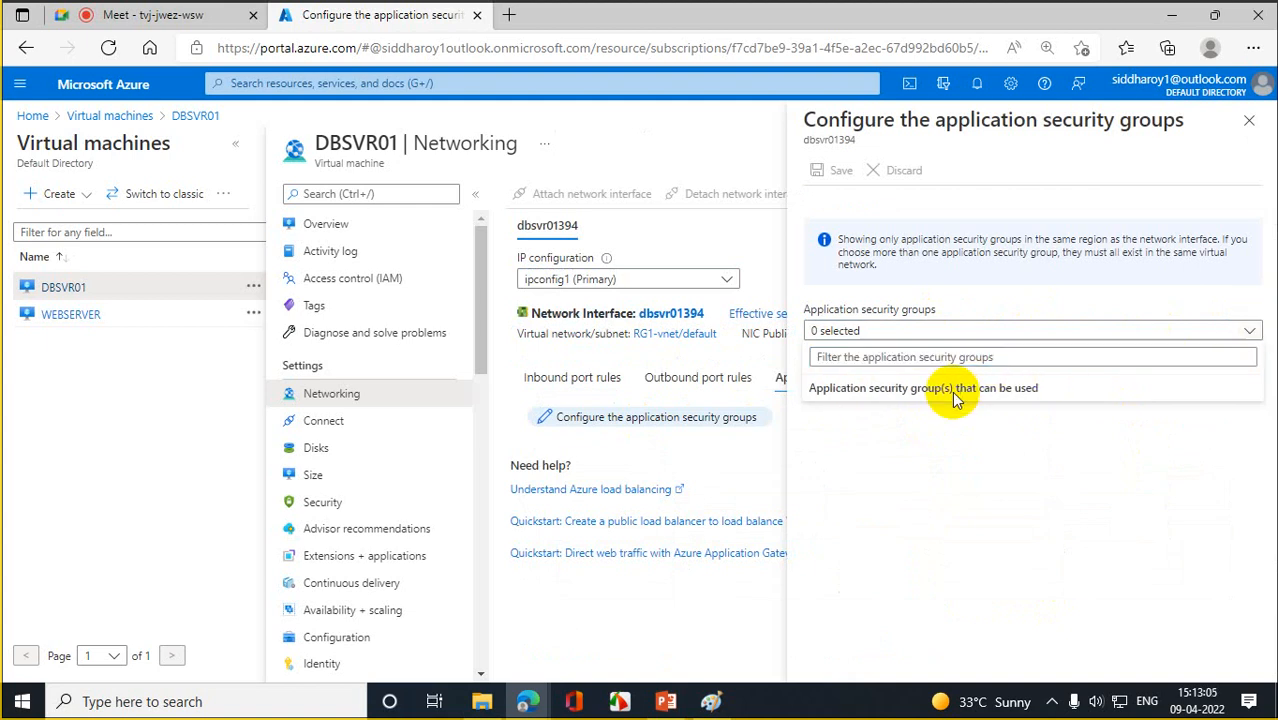
left_click(1245, 358)
left_click(1251, 333)
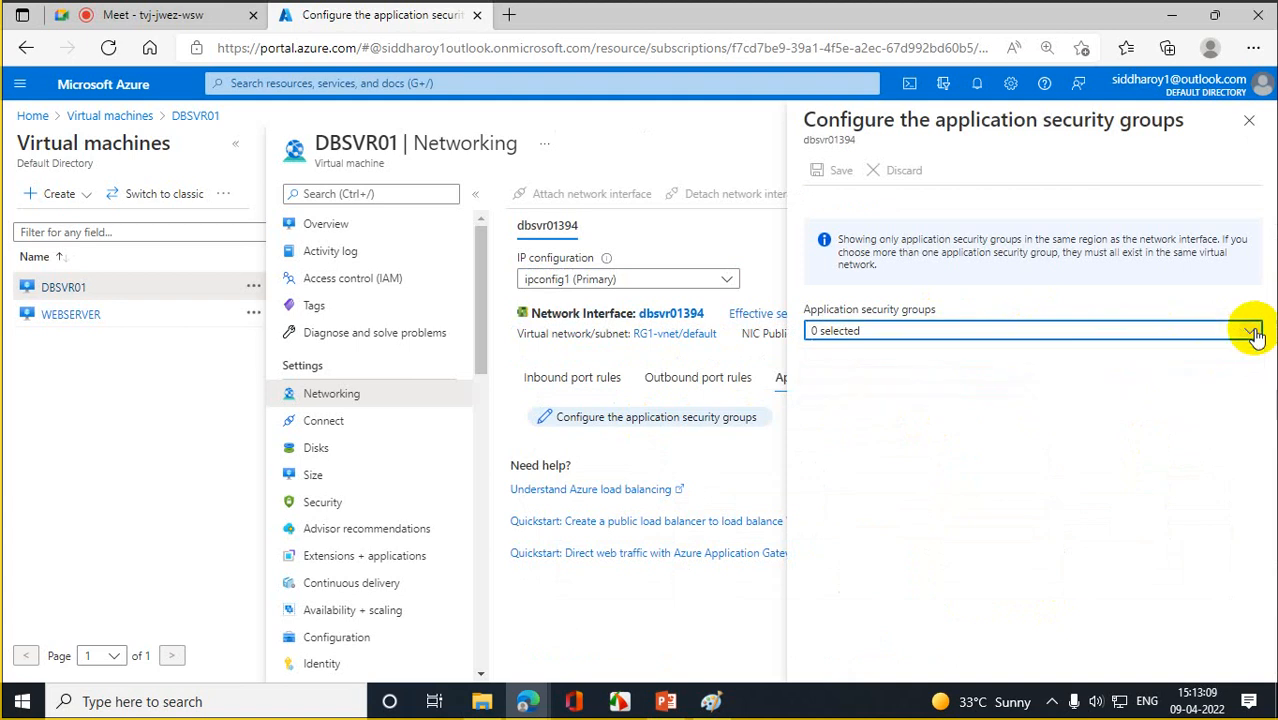
left_click(1248, 122)
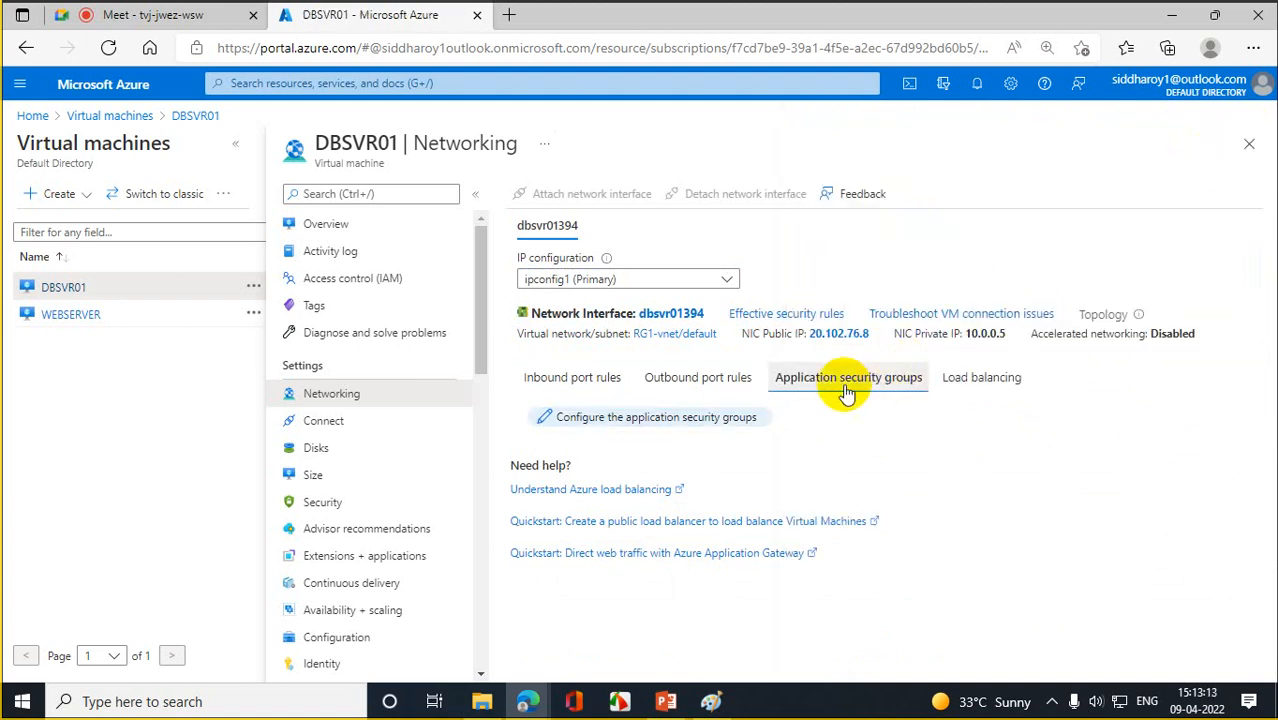
- Reopen the picker, filter groups by 'db' with no results, and return Home
left_click(572, 417)
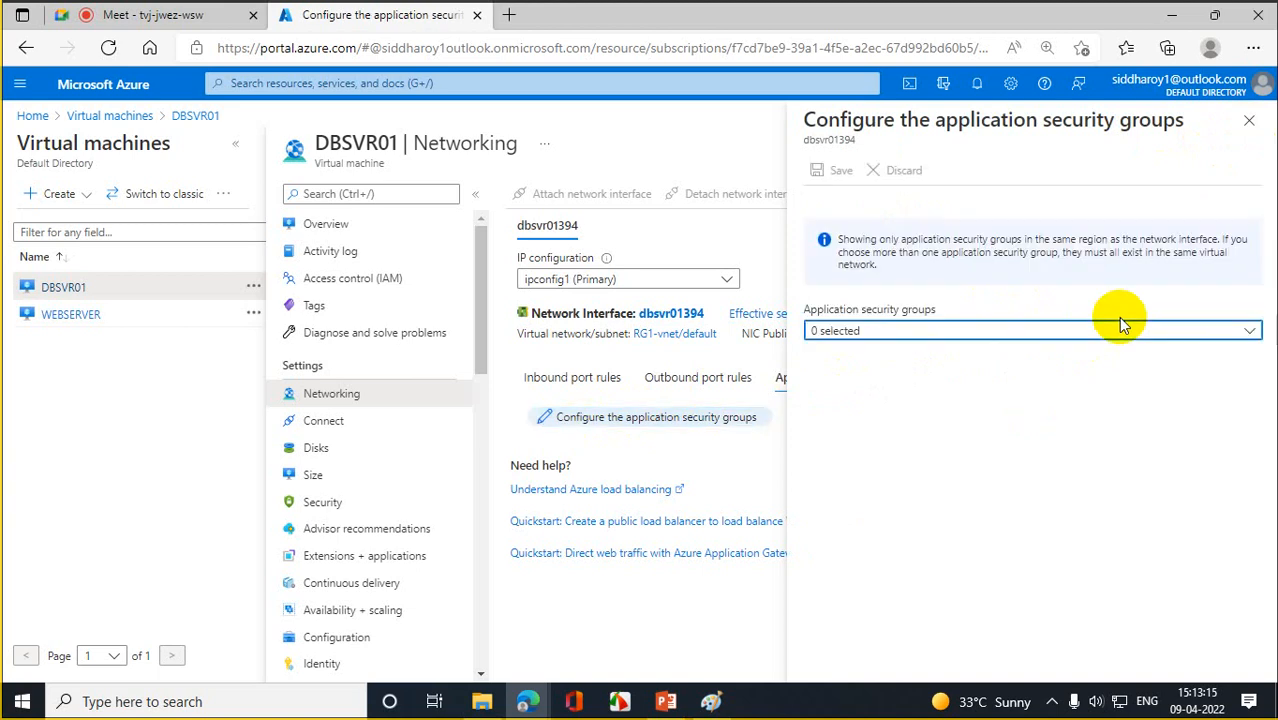
left_click(1005, 333)
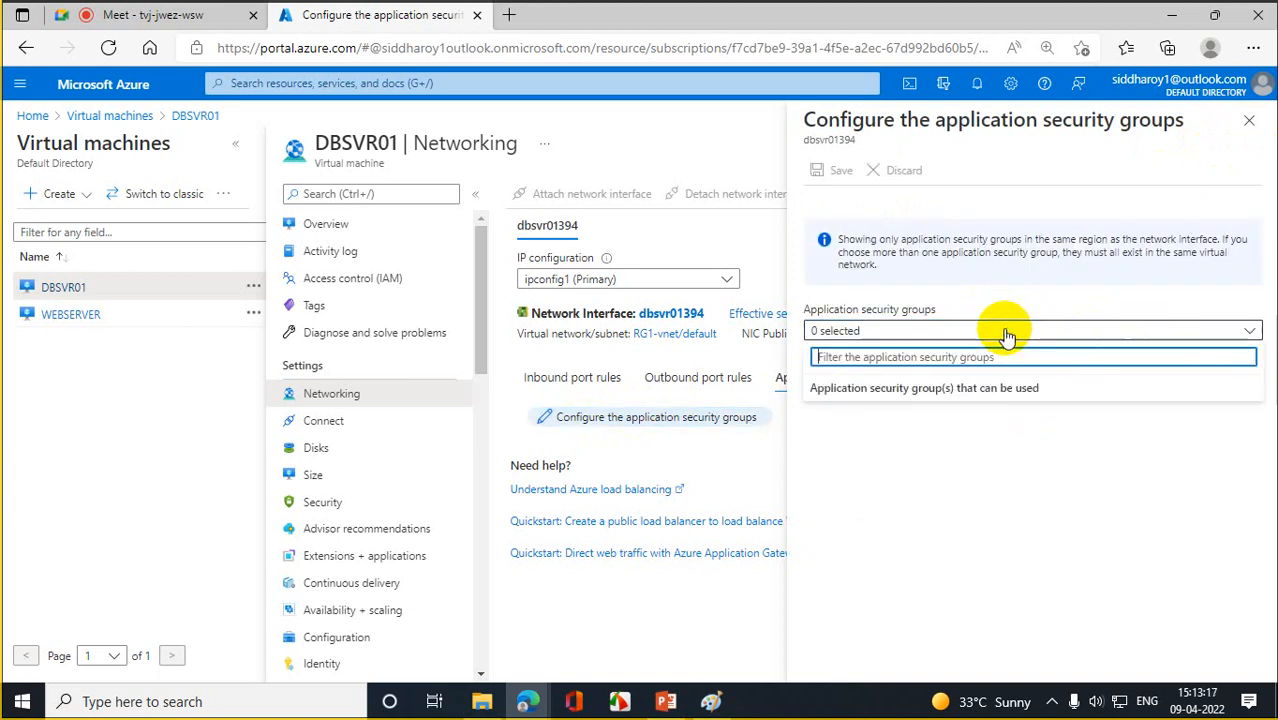
left_click(988, 354)
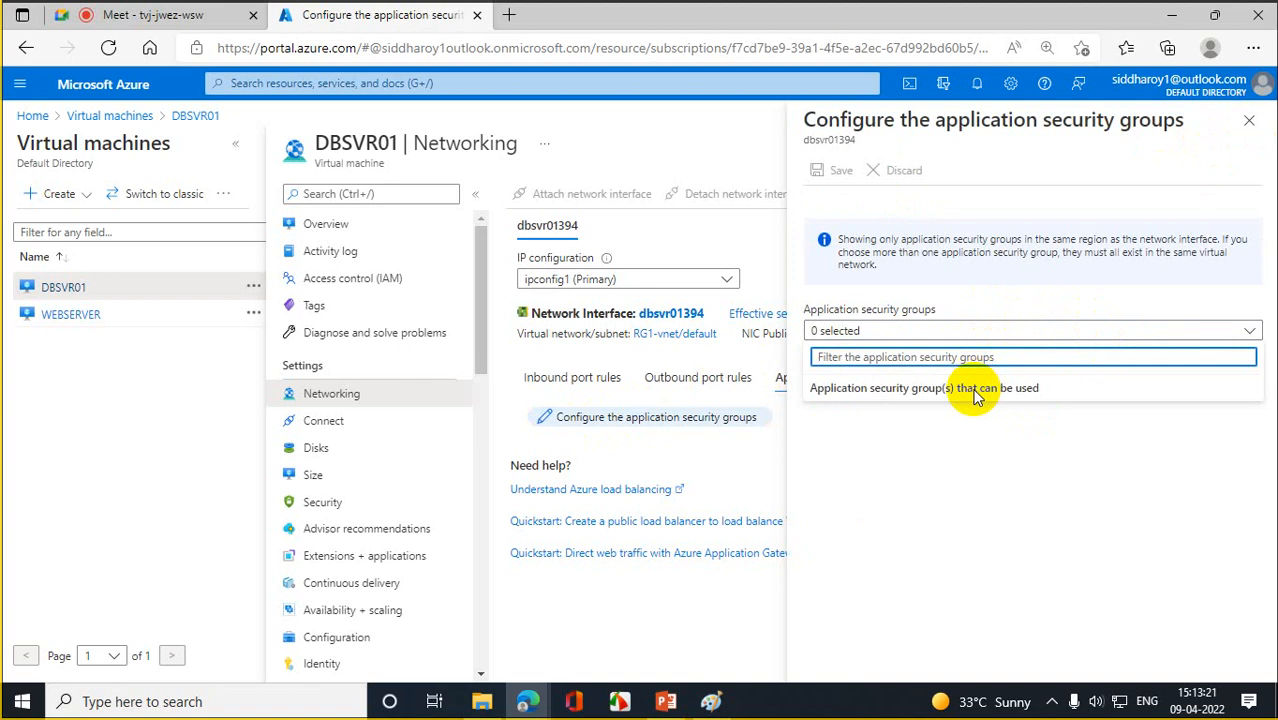
left_click(975, 393)
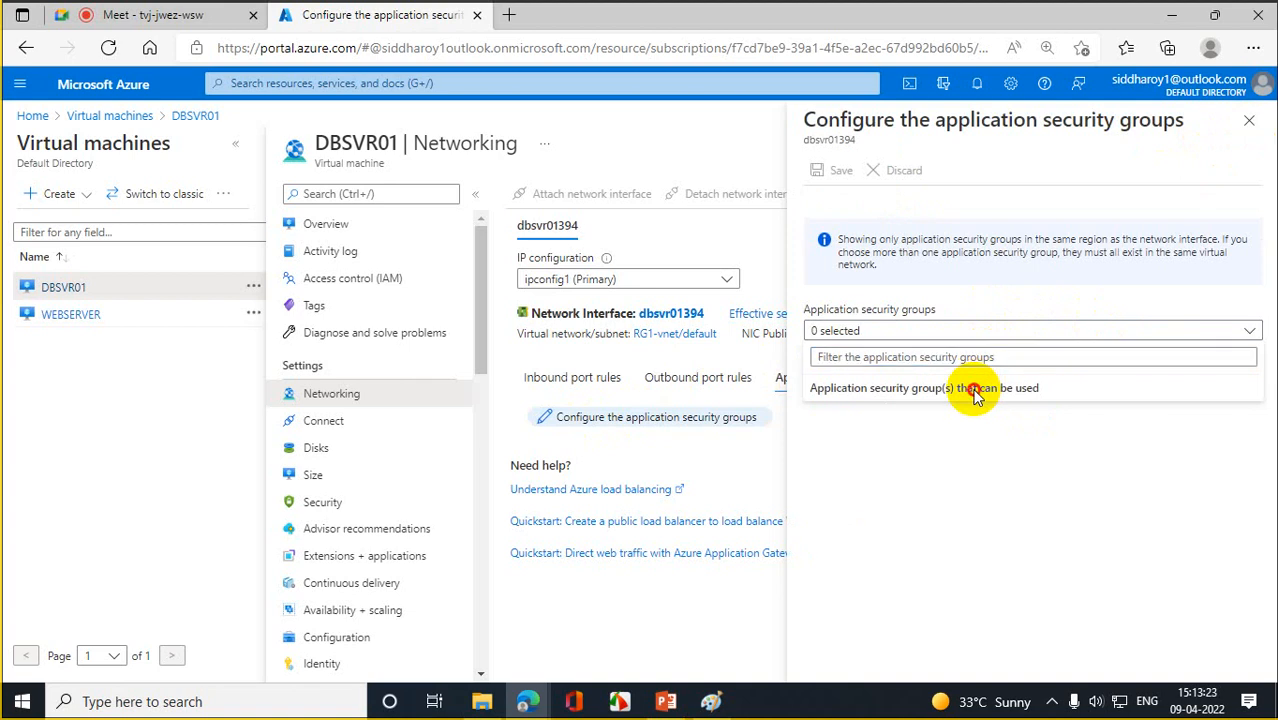
left_click(887, 357)
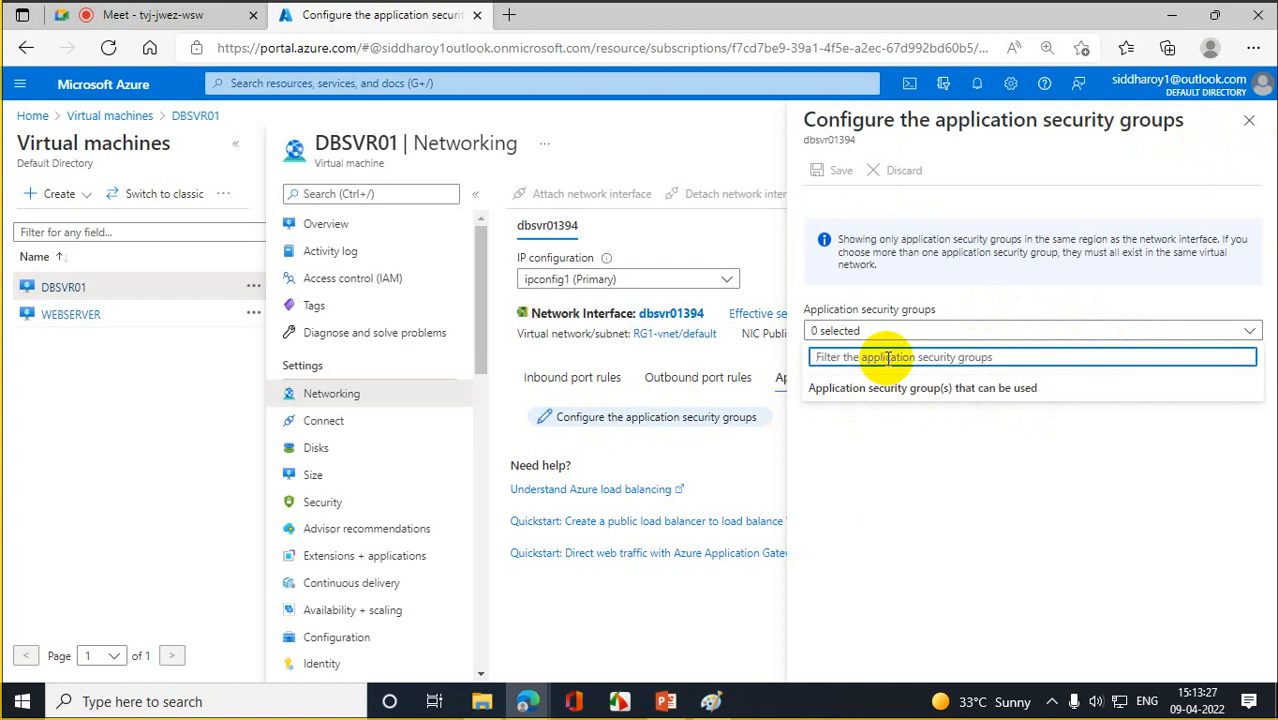
type("db")
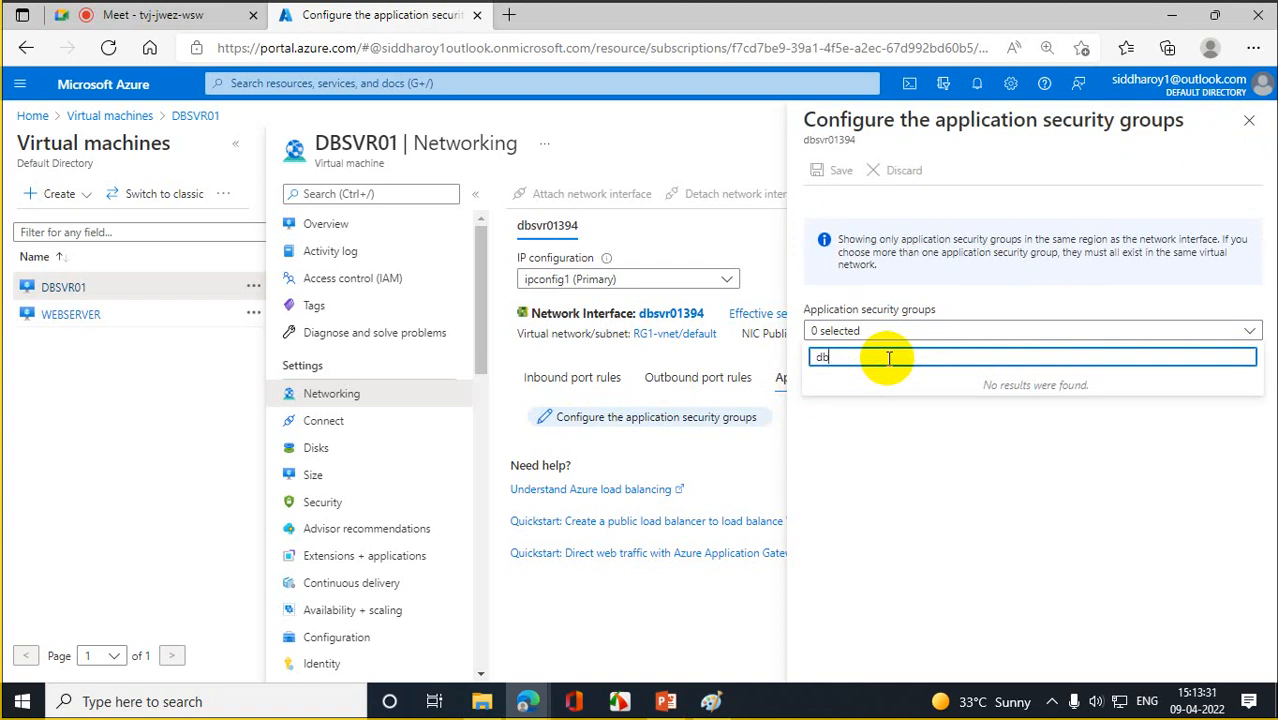
left_click(27, 116)
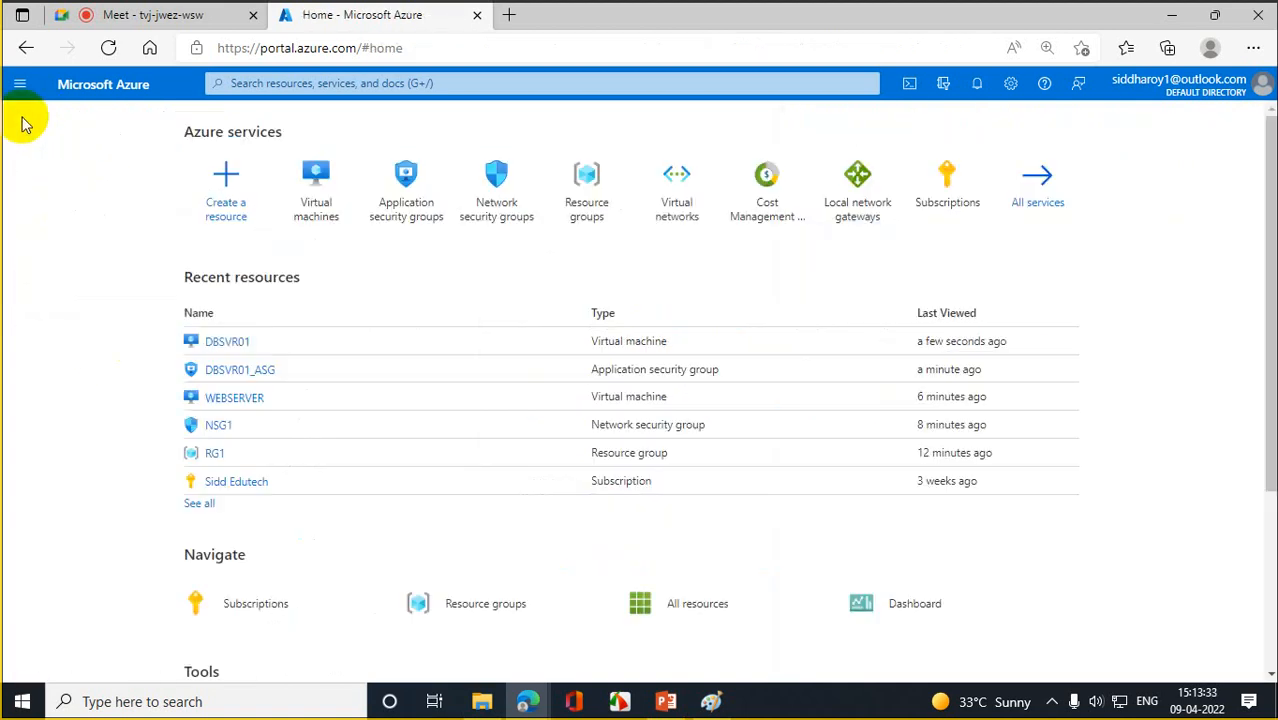
- Copy the DBSVR01_ASG name, confirm its successful creation in the activity log, and return Home
left_click(406, 186)
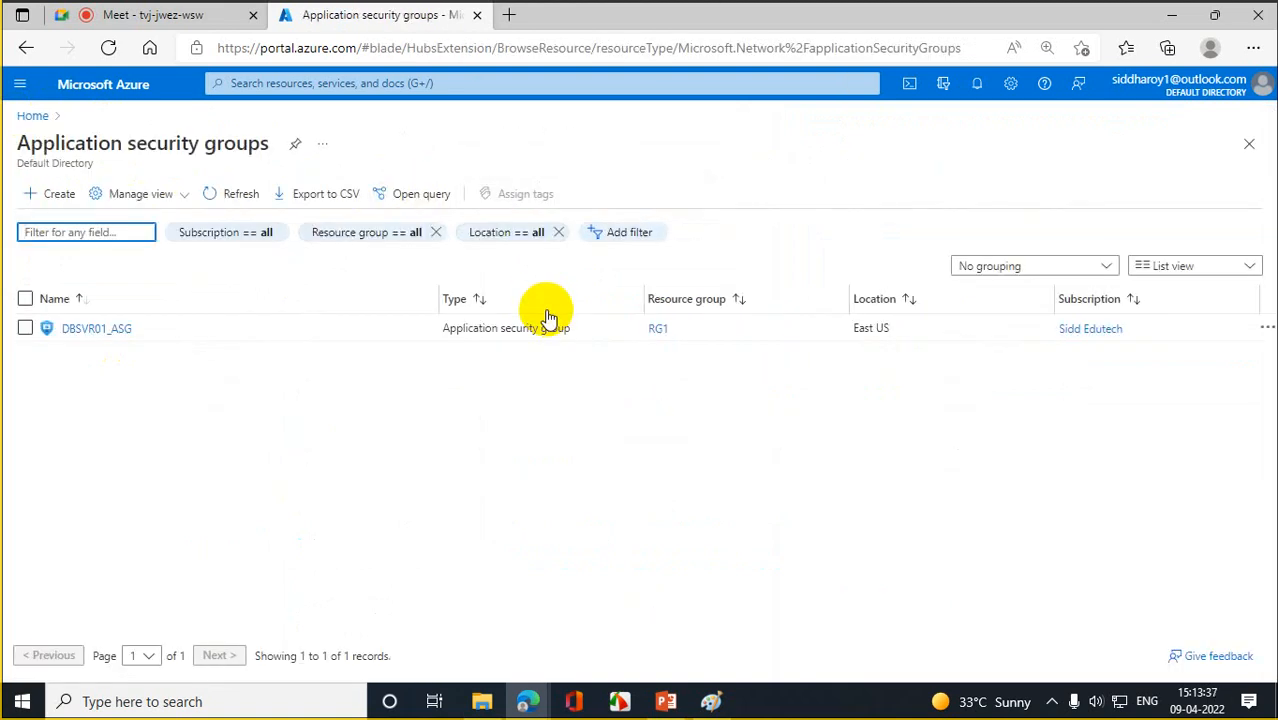
left_click(82, 330)
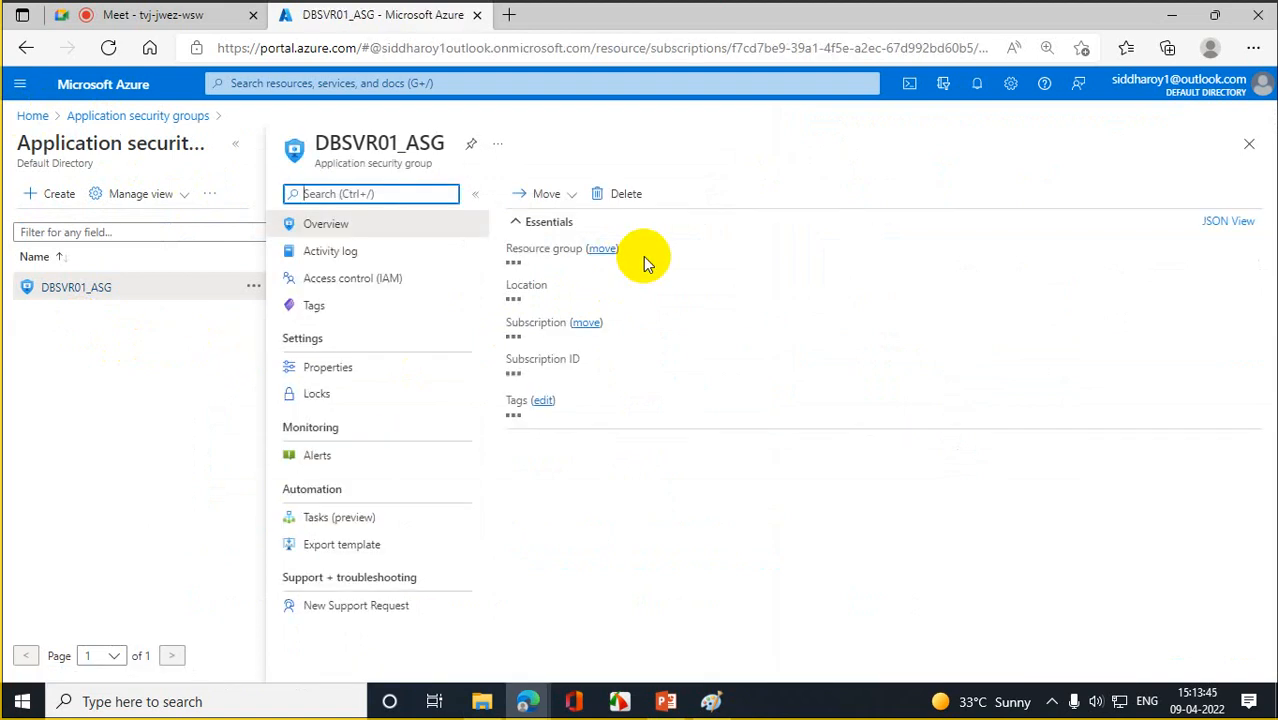
left_click_drag(306, 142, 449, 140)
right_click(426, 149)
left_click(477, 163)
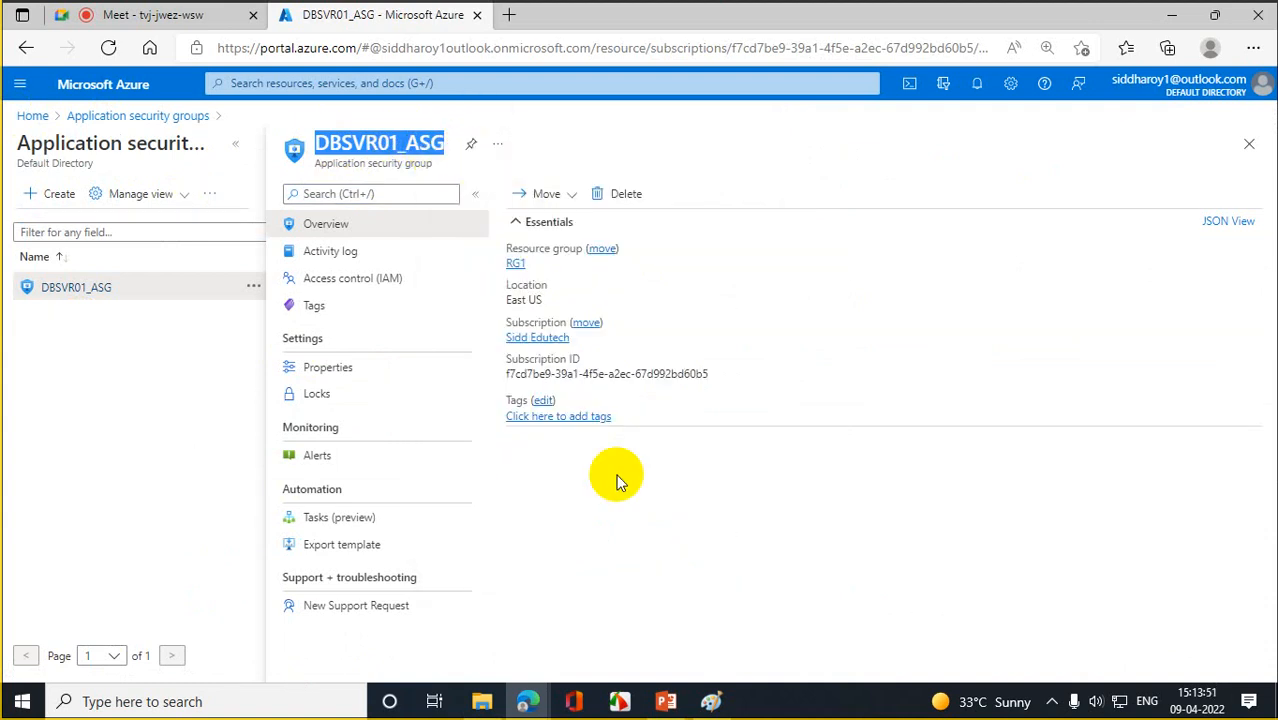
left_click(331, 254)
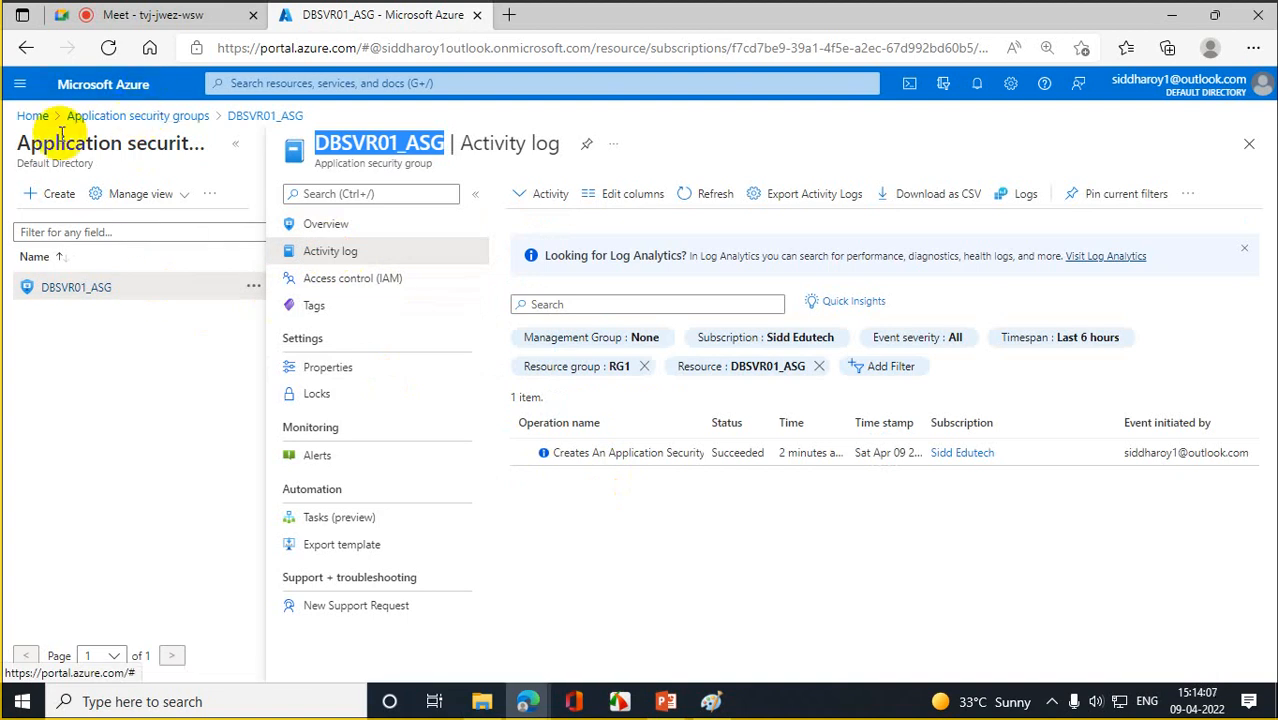
left_click(30, 118)
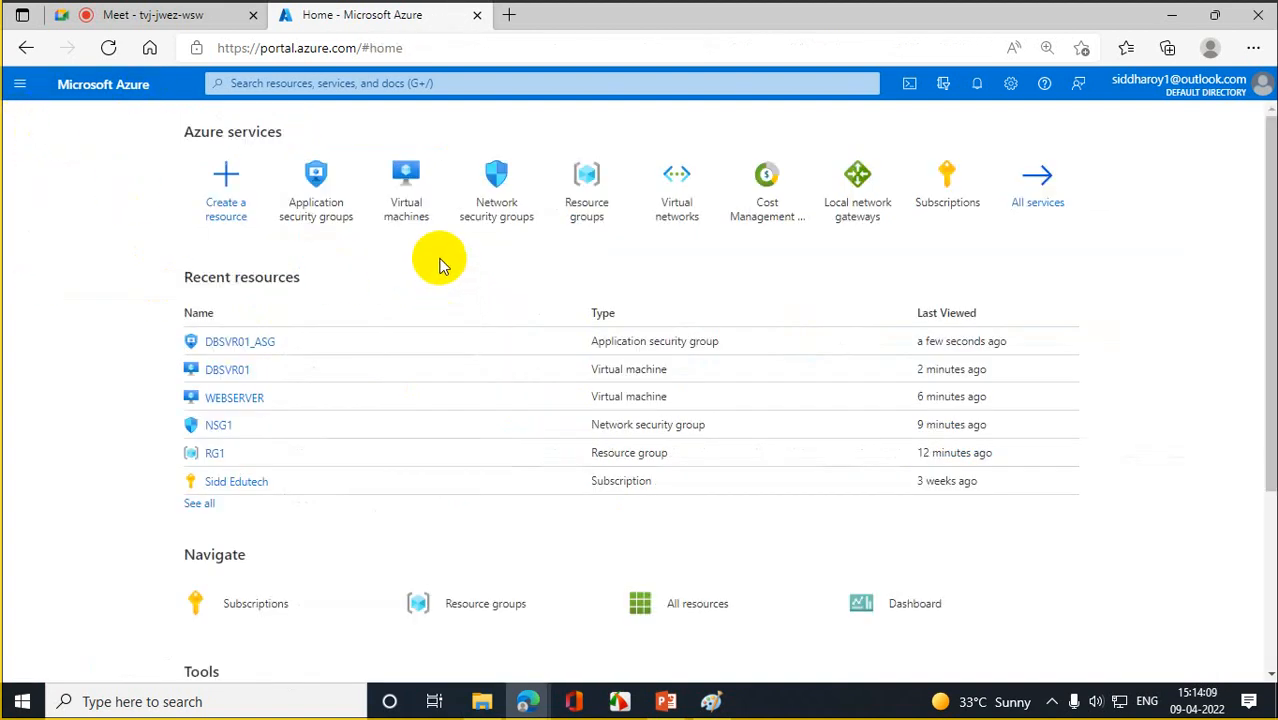
- Open the application security group configuration pane for DBSVR01's interface dbsvr01394, showing 0 selected
left_click(404, 197)
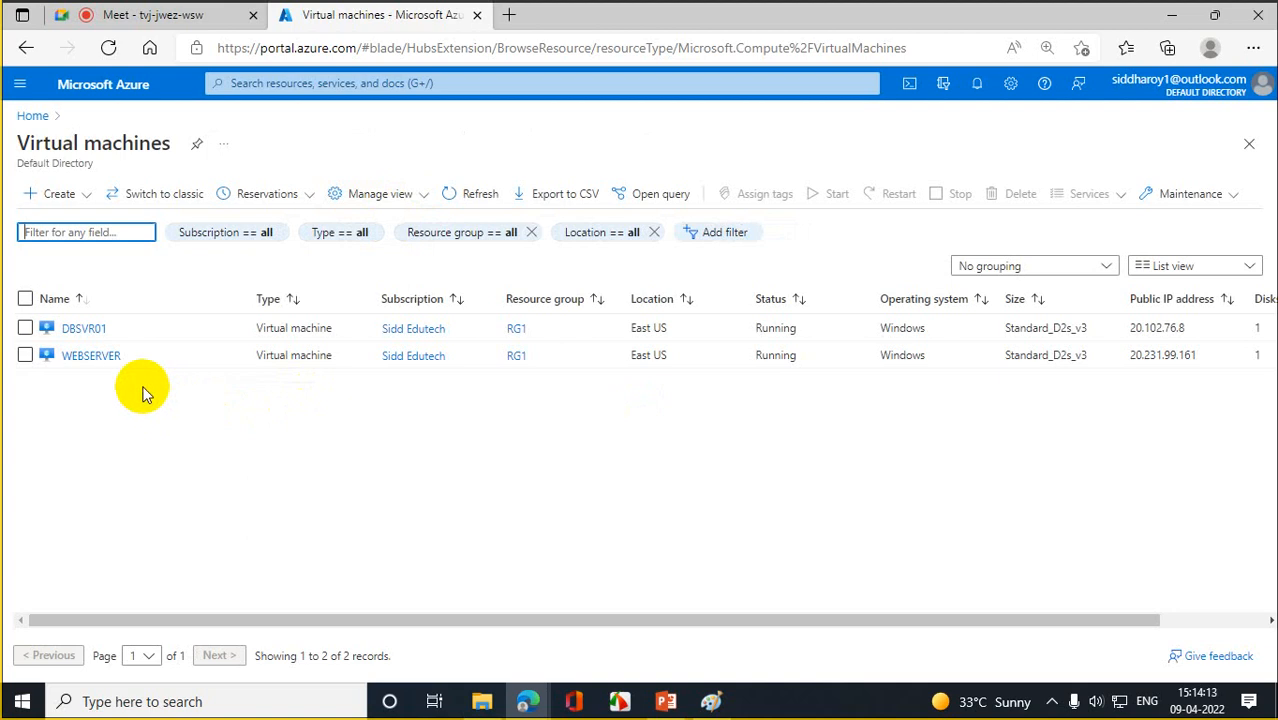
left_click(84, 329)
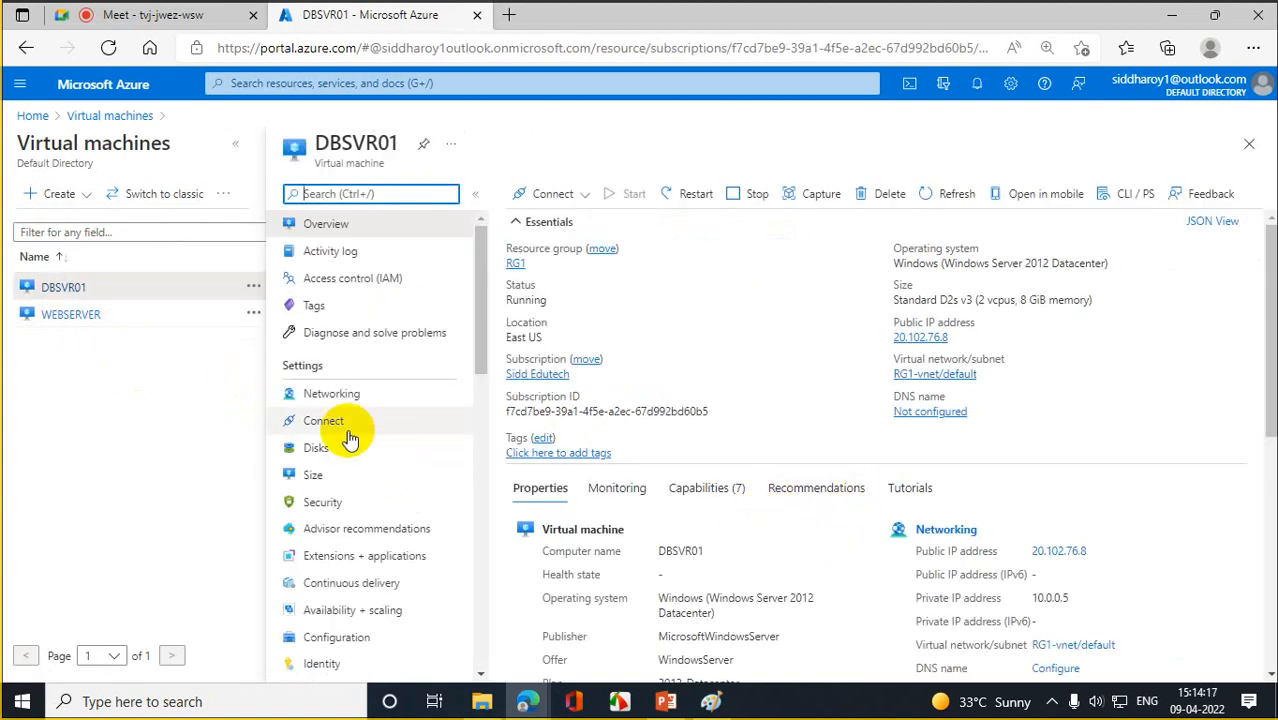
left_click(352, 397)
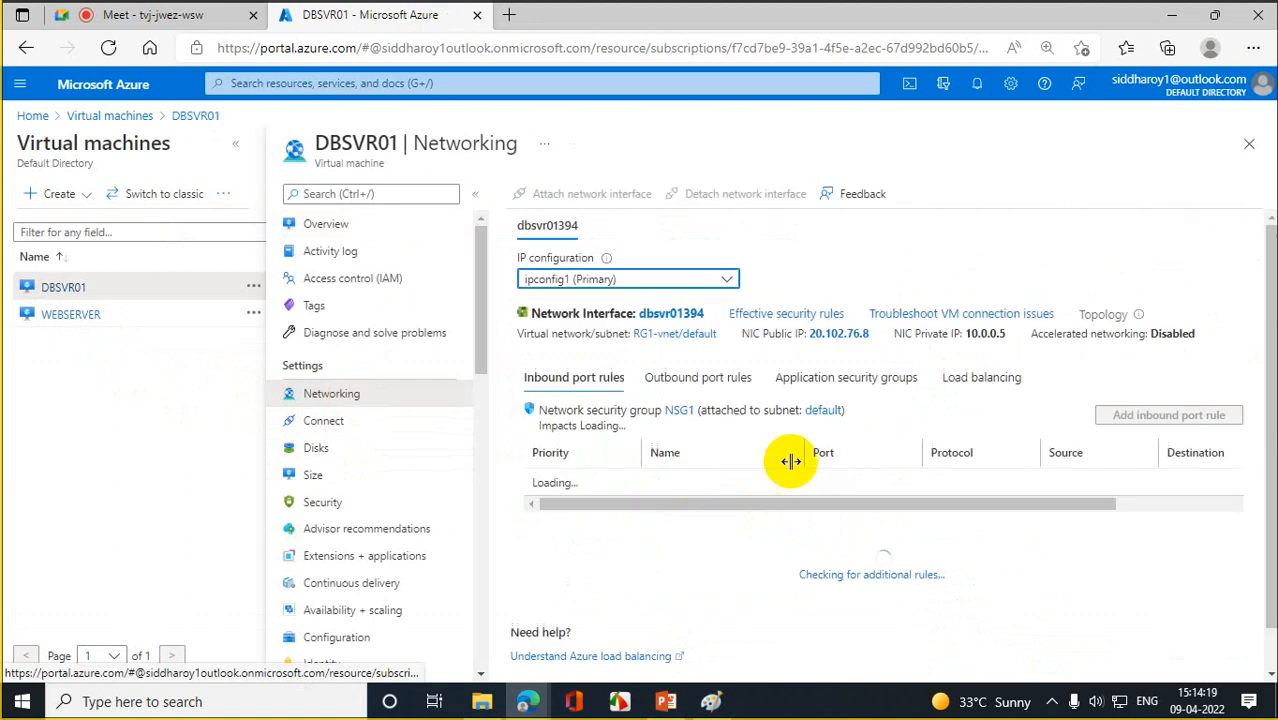
left_click(868, 379)
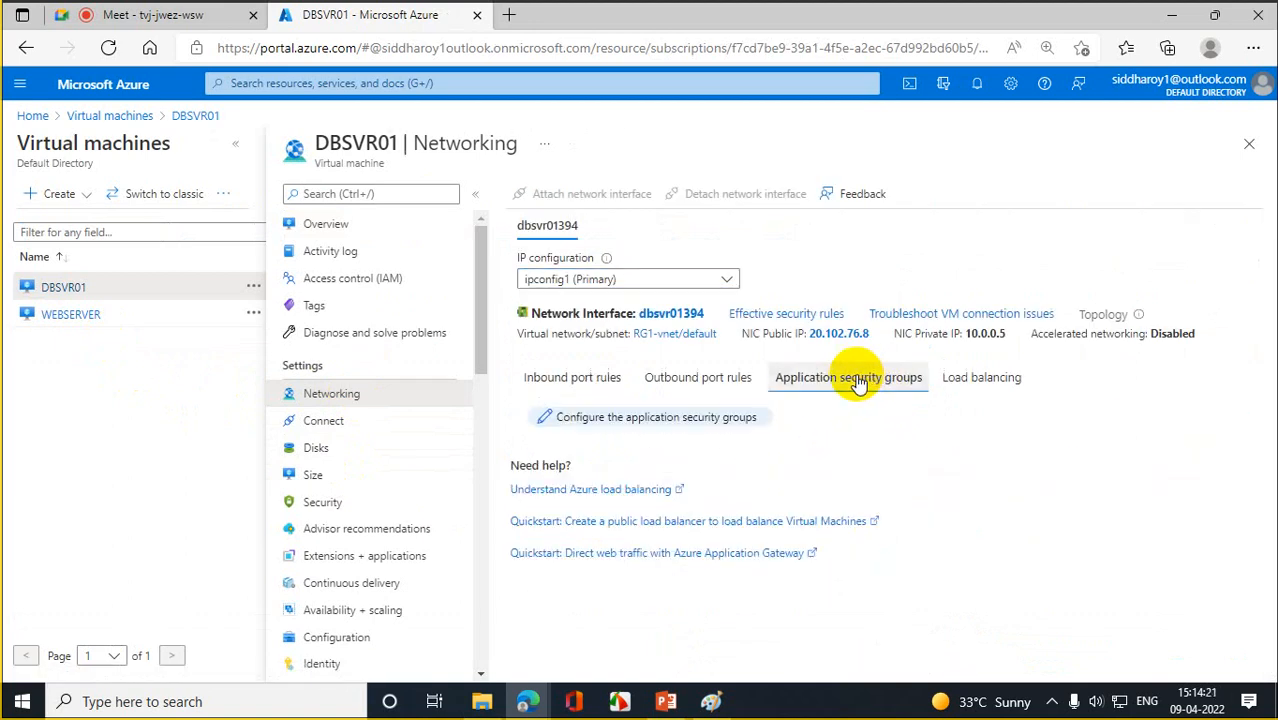
left_click(600, 422)
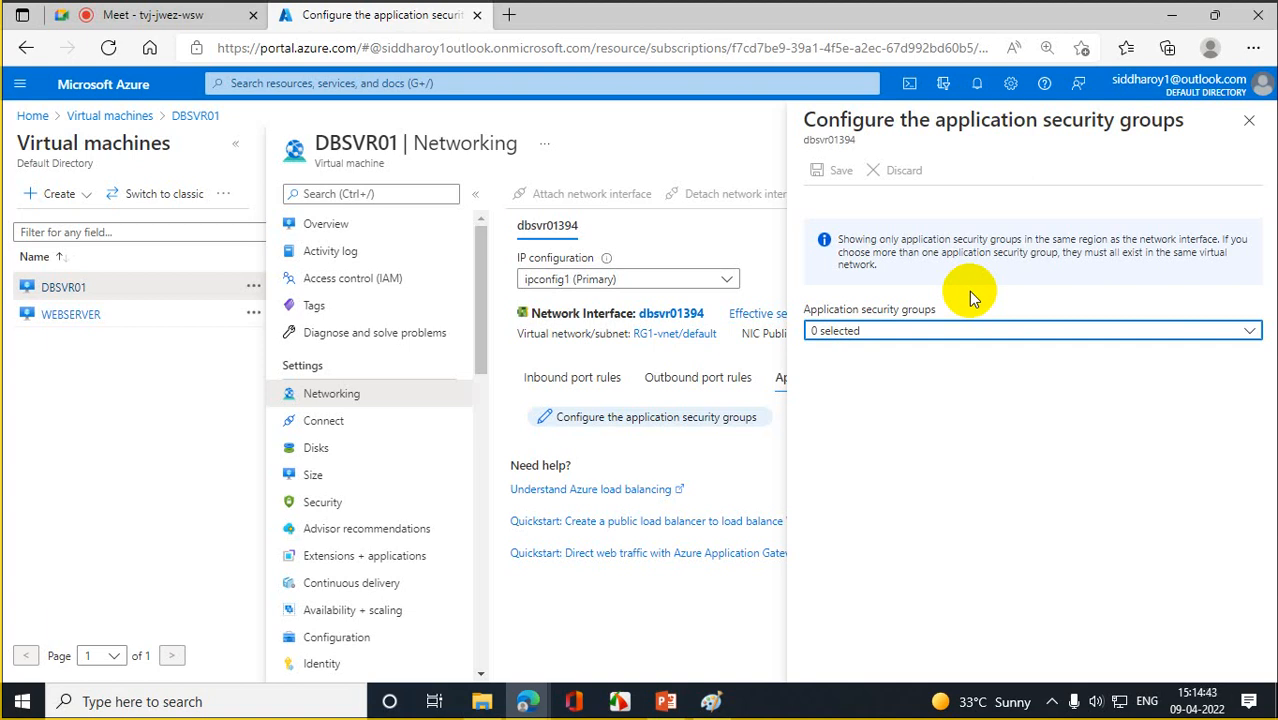
- Open DBSVR01_ASG, view and dismiss its Move options, and return to Azure Home
left_click(115, 115)
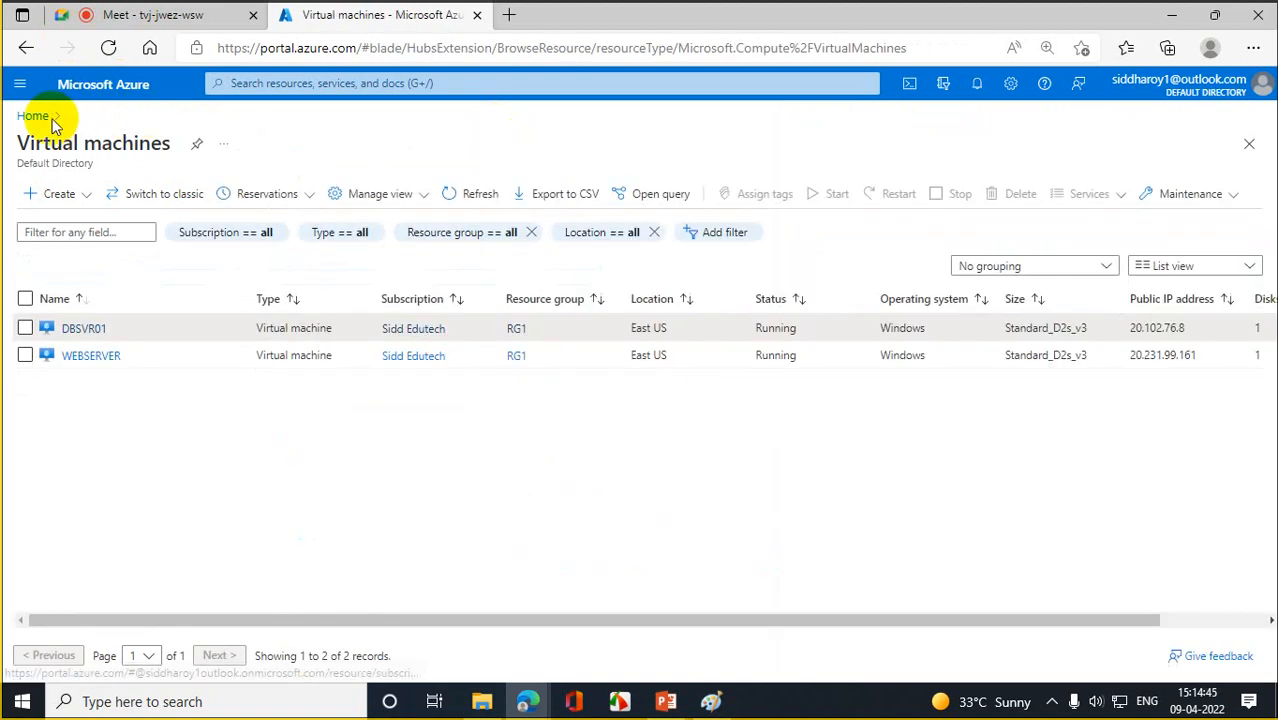
left_click(38, 115)
left_click(406, 202)
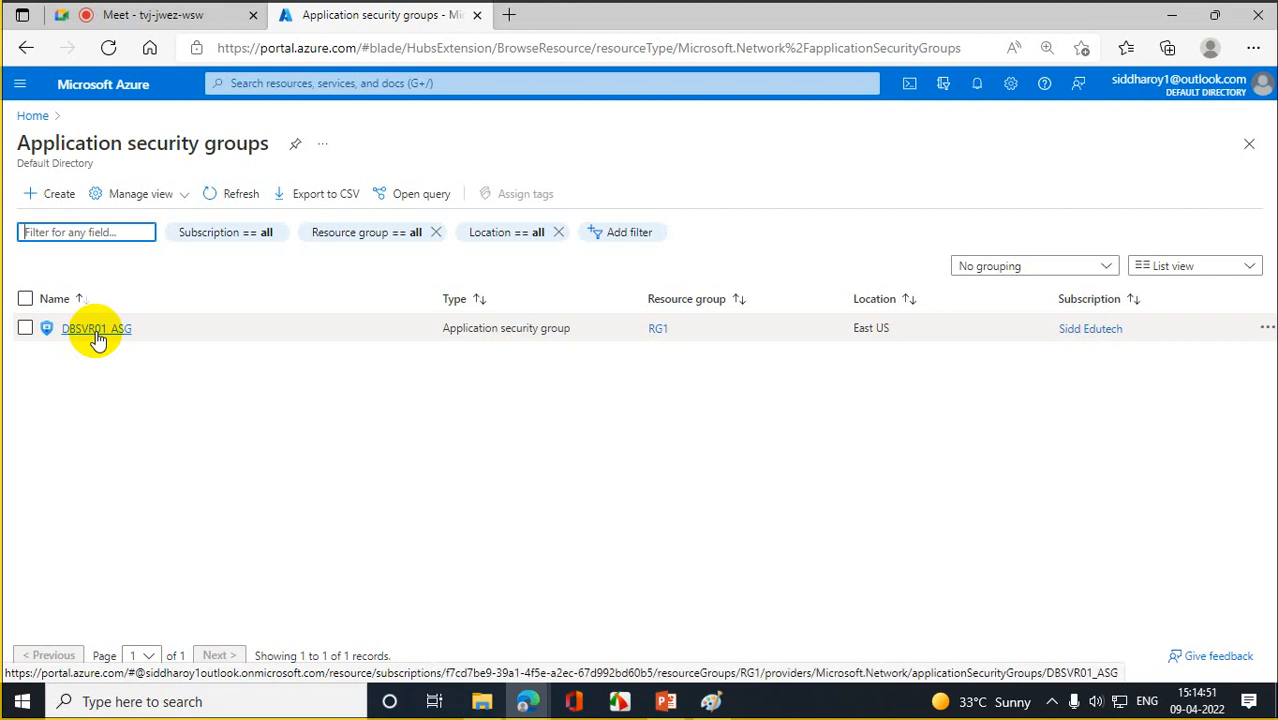
left_click(96, 330)
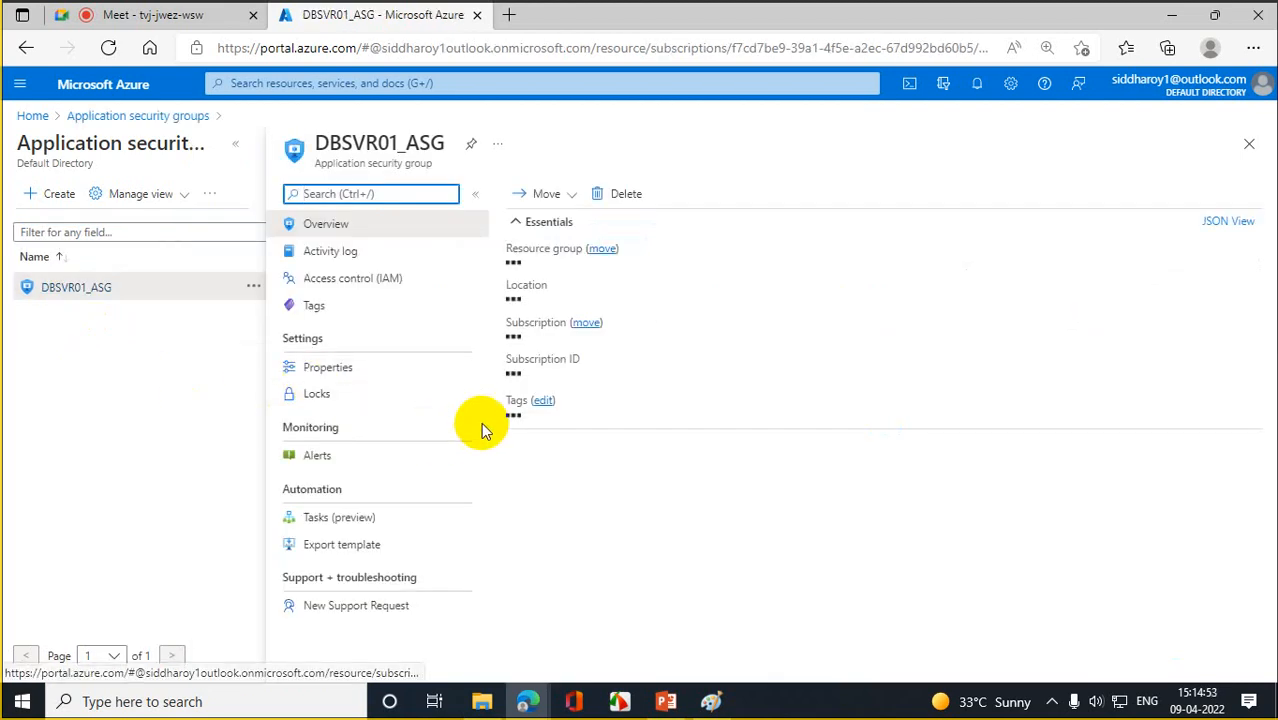
left_click(571, 197)
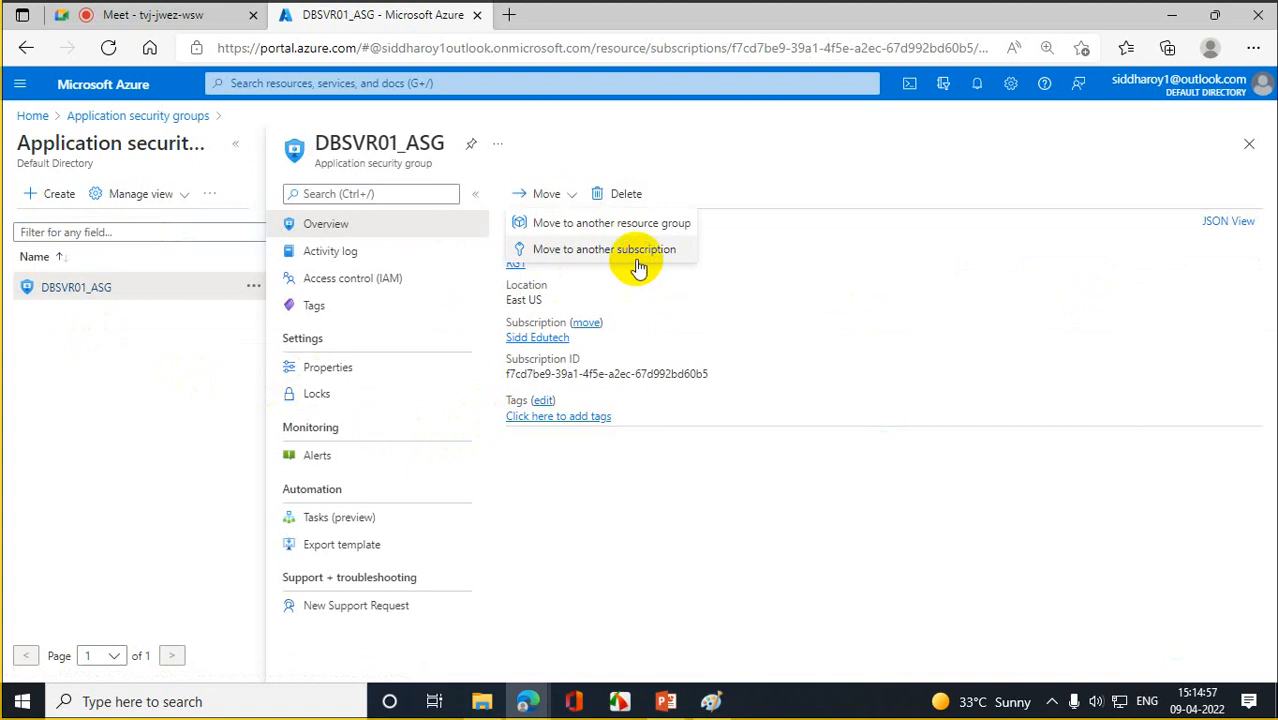
left_click(712, 152)
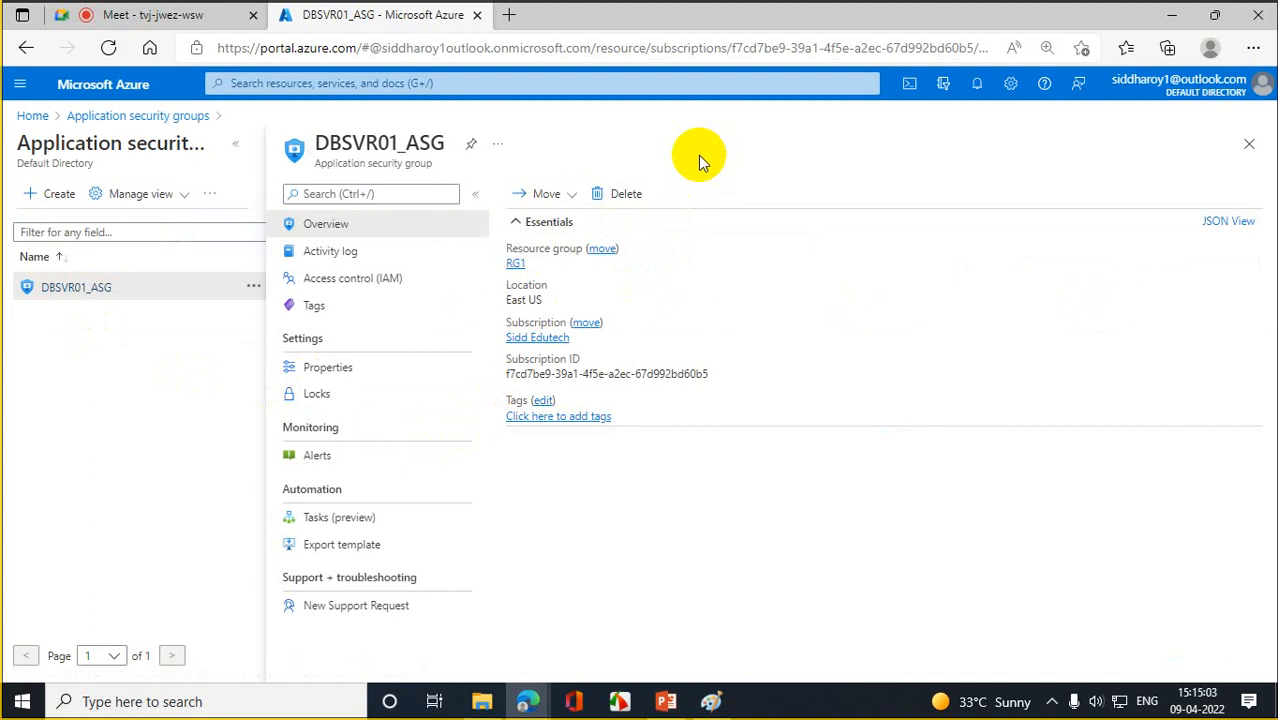
left_click(32, 115)
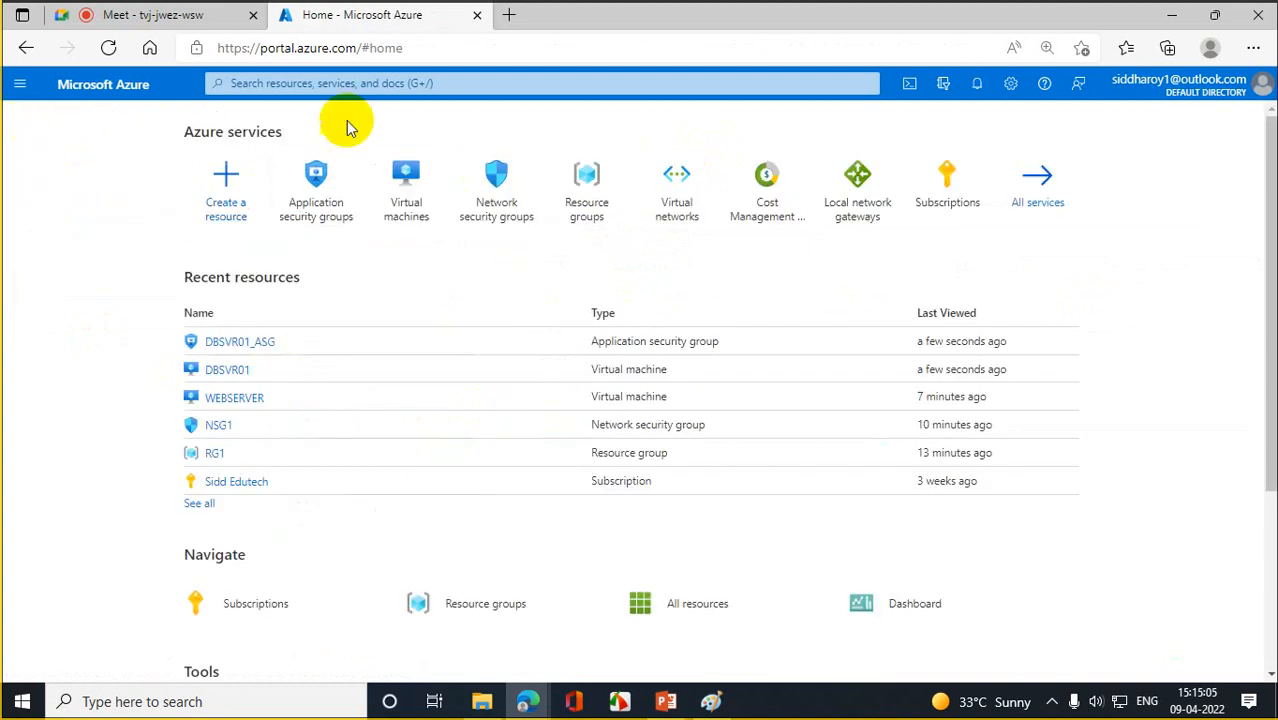
- Search Azure for 'asg' to find DBSVR01_ASG, then dismiss the results
left_click(352, 84)
type("asg")
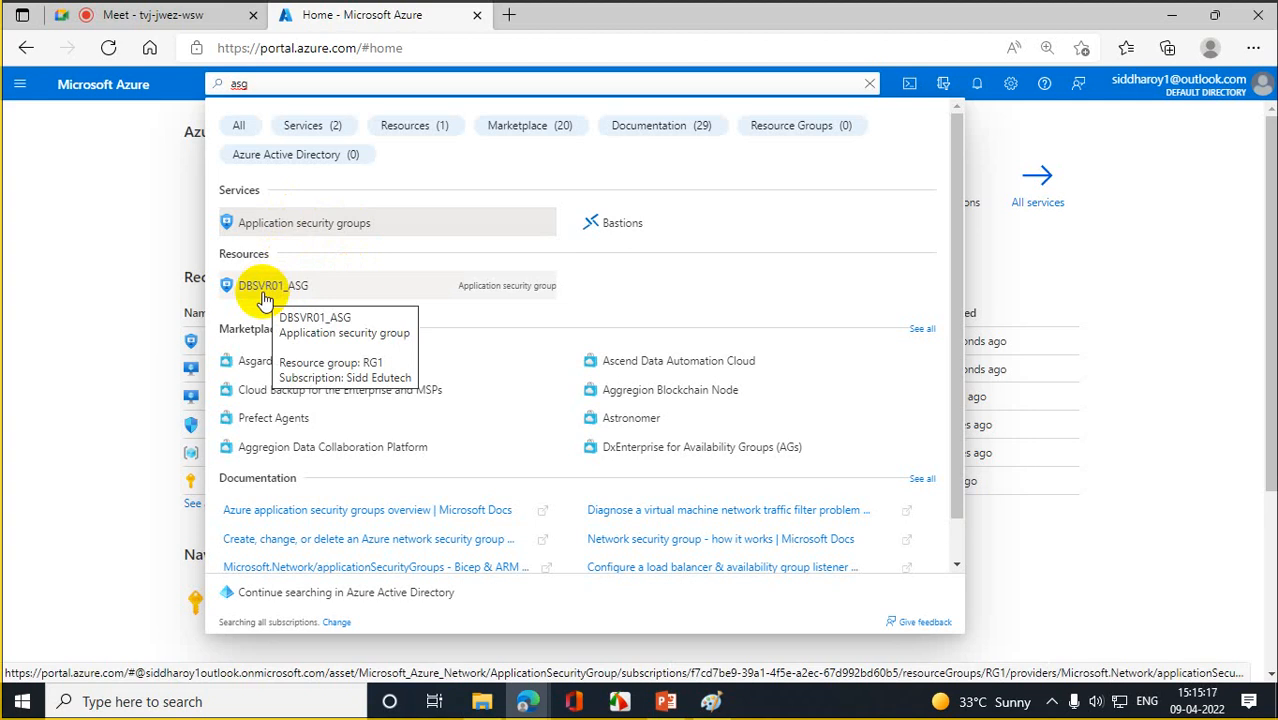
left_click(112, 232)
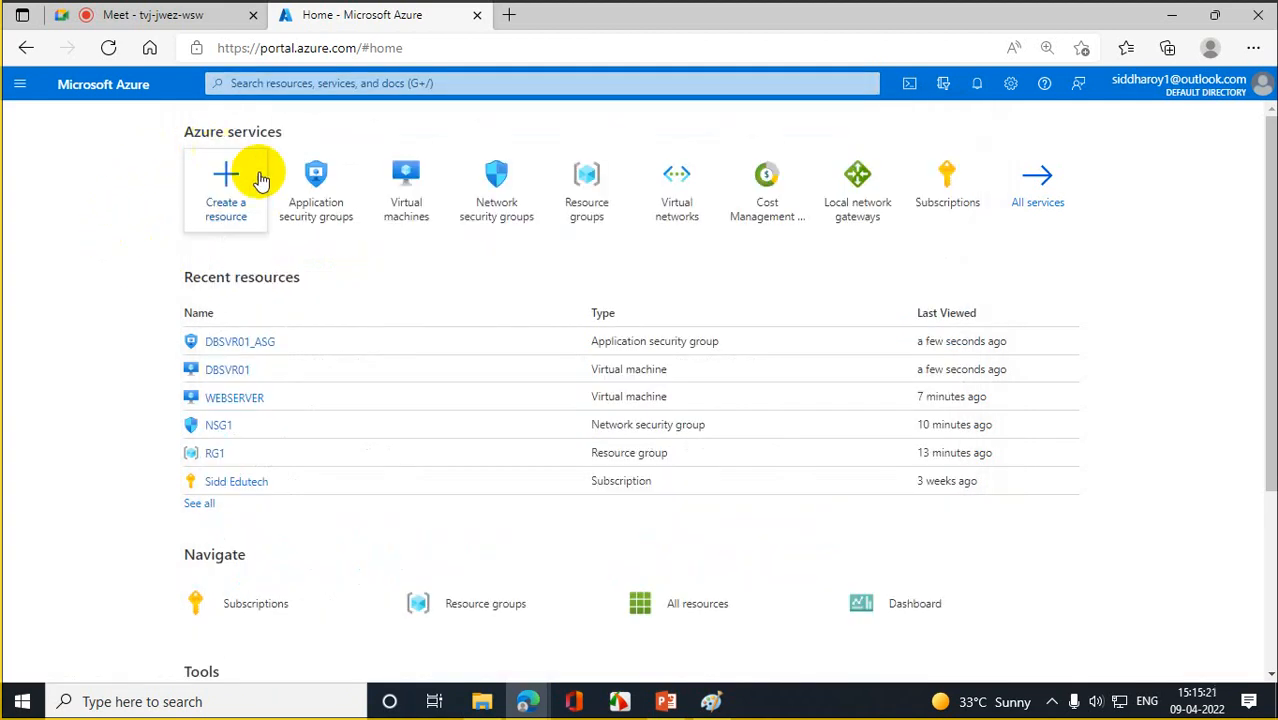
- Check DBSVR01_ASG for DBSVR01's interface dbsvr01394 and save the assignment
left_click(393, 176)
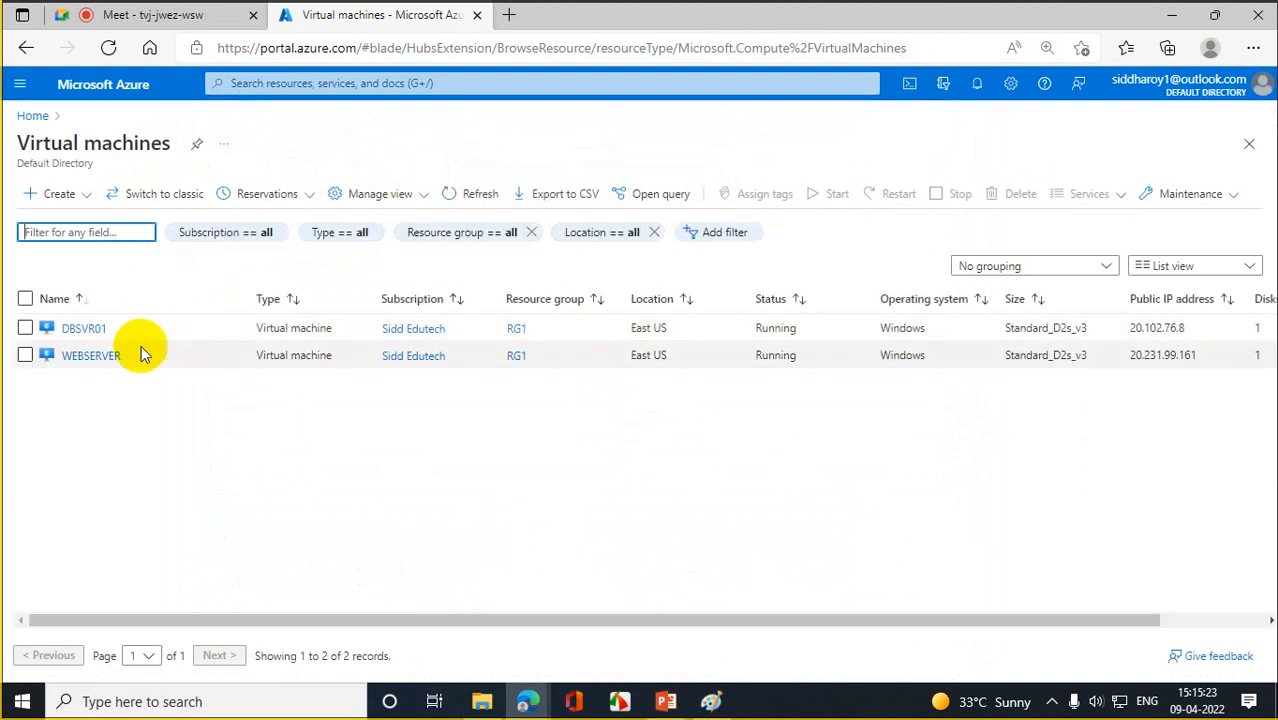
left_click(95, 330)
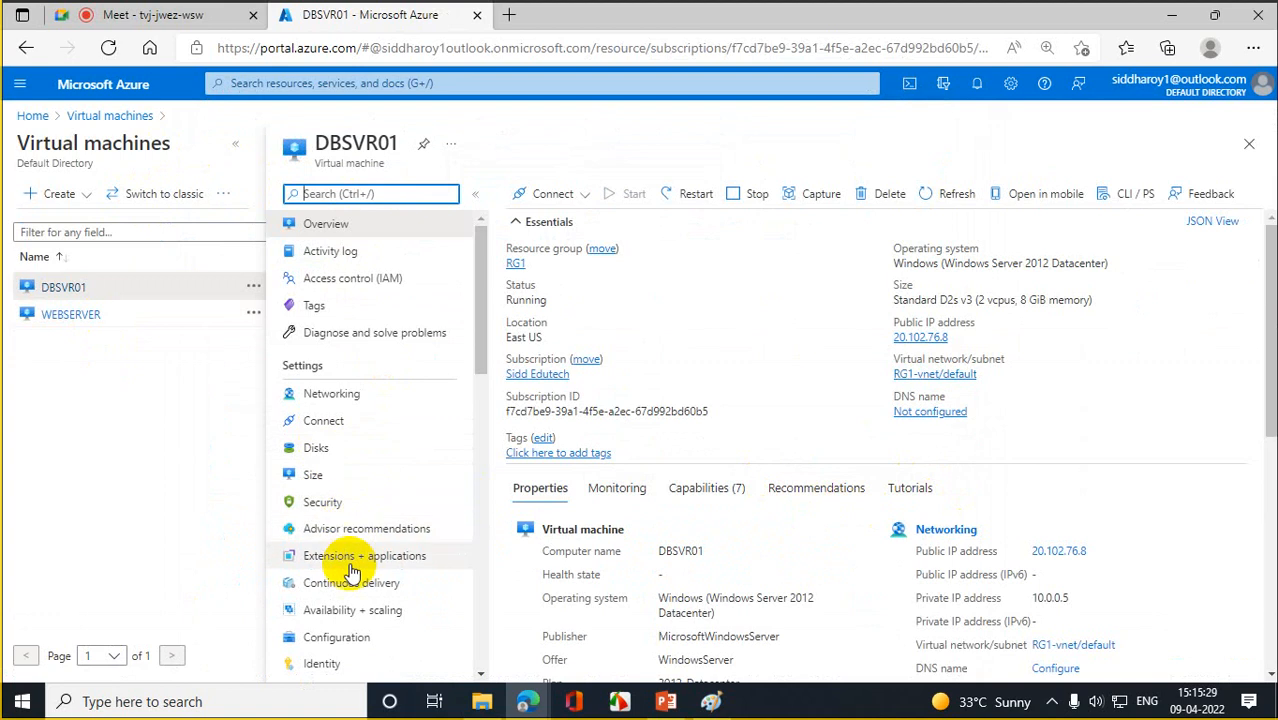
left_click_drag(481, 322, 513, 300)
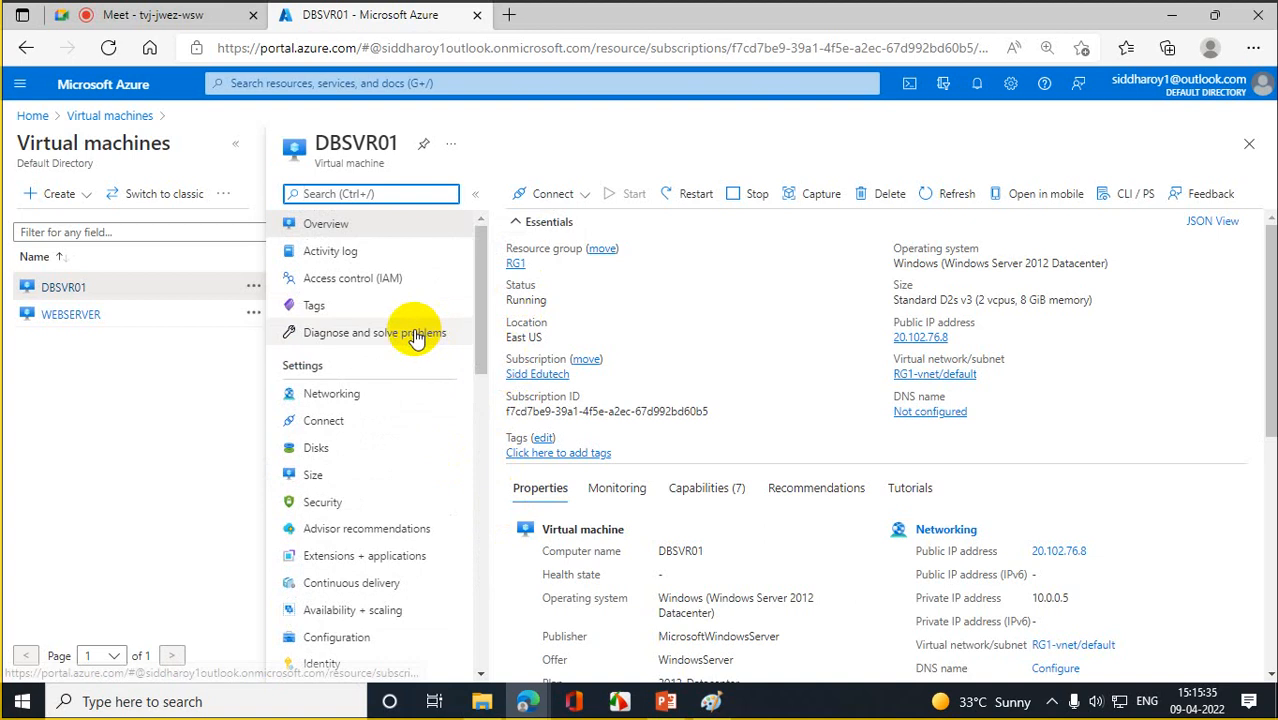
left_click(333, 394)
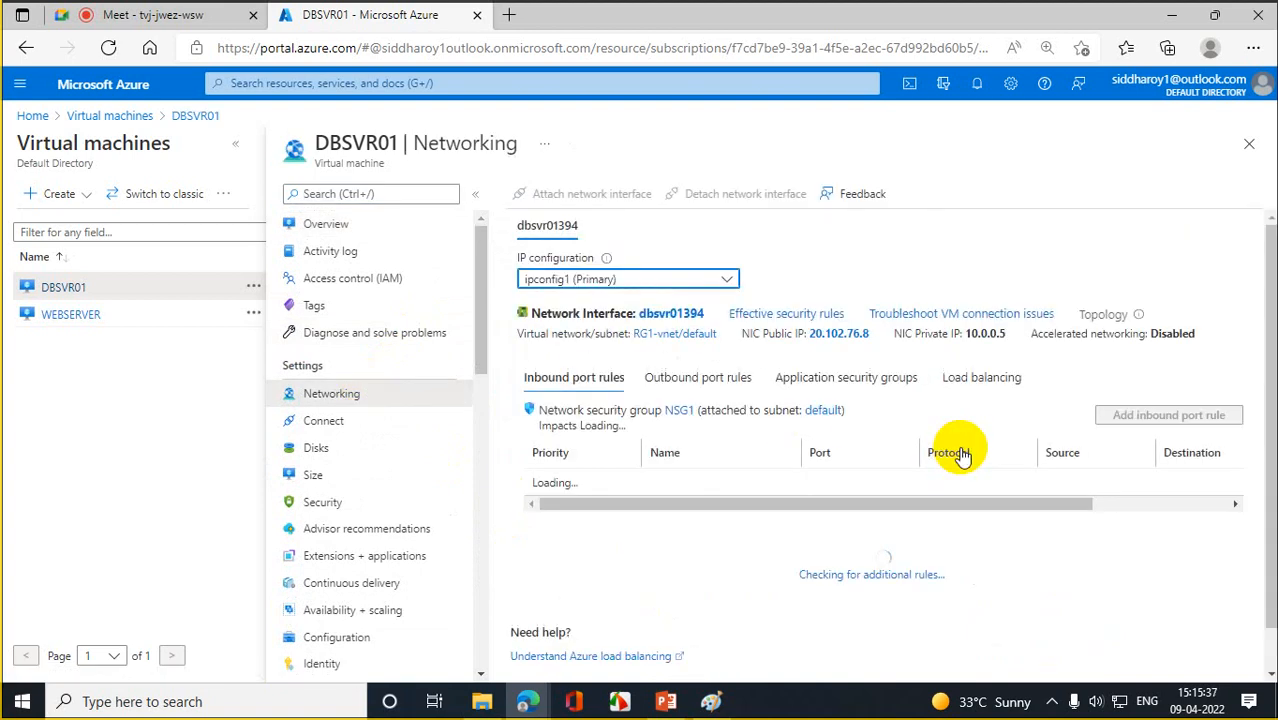
left_click(869, 380)
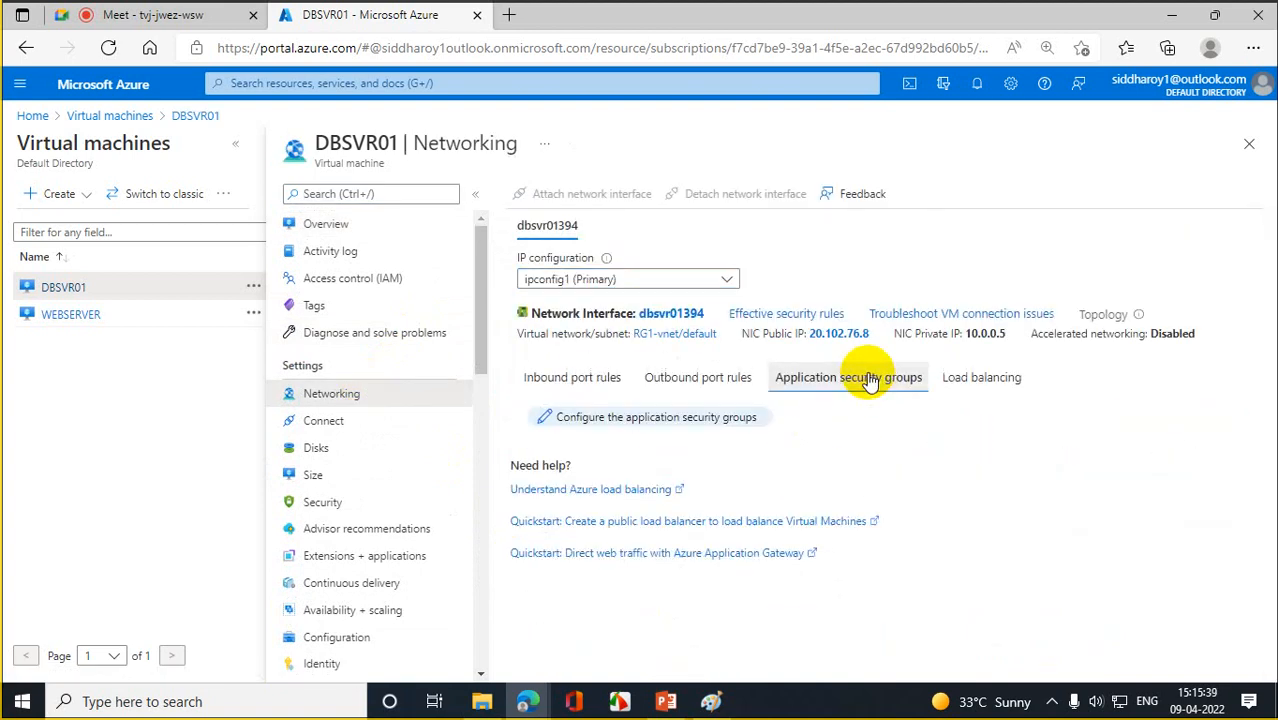
left_click(598, 419)
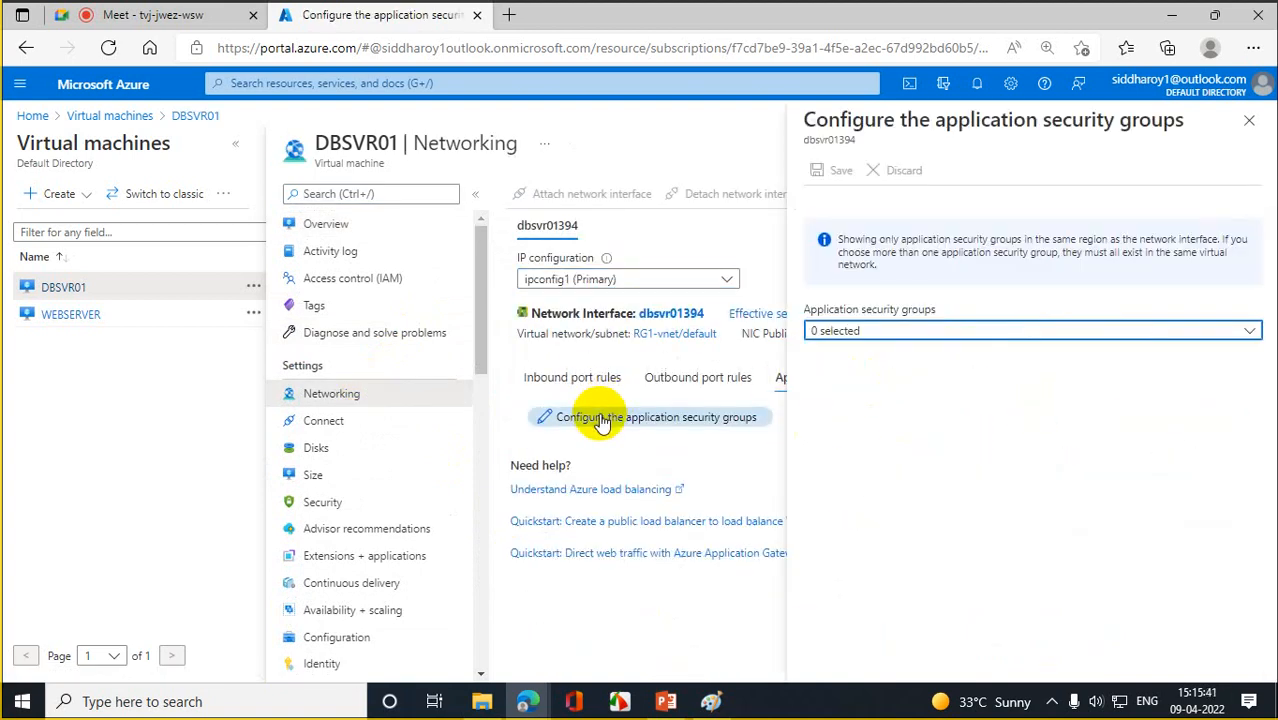
left_click(1244, 334)
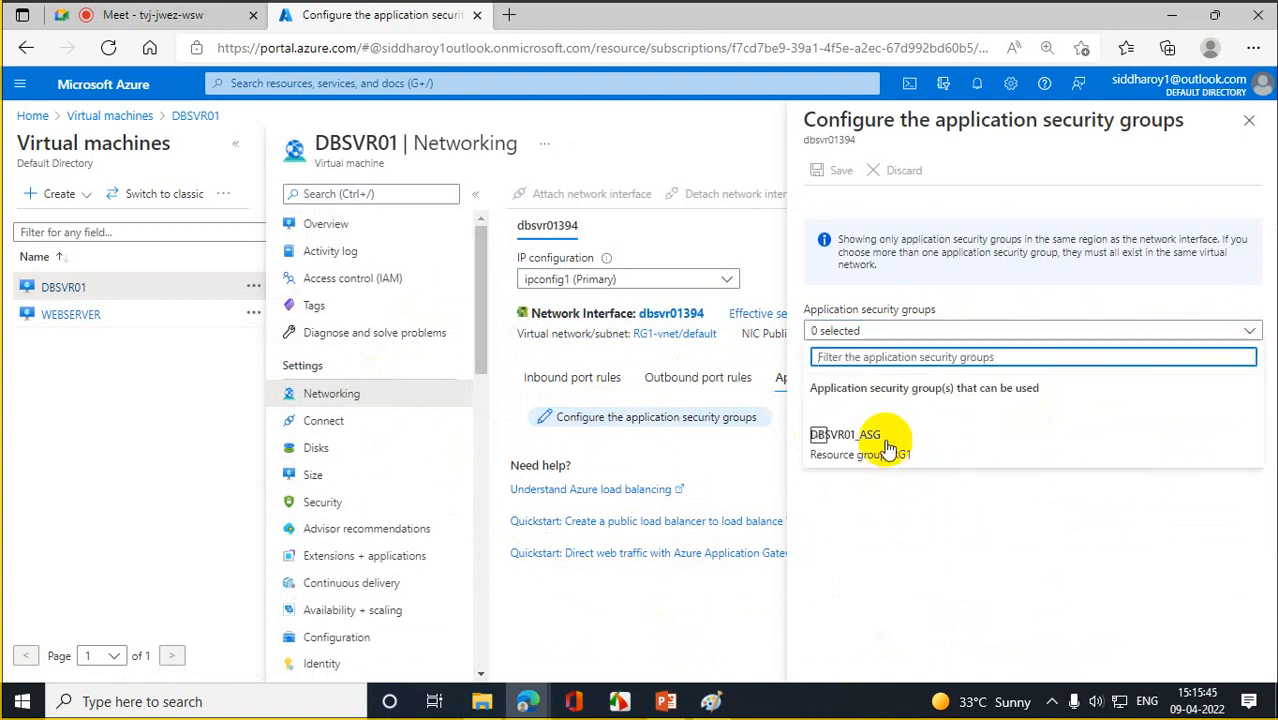
left_click(848, 440)
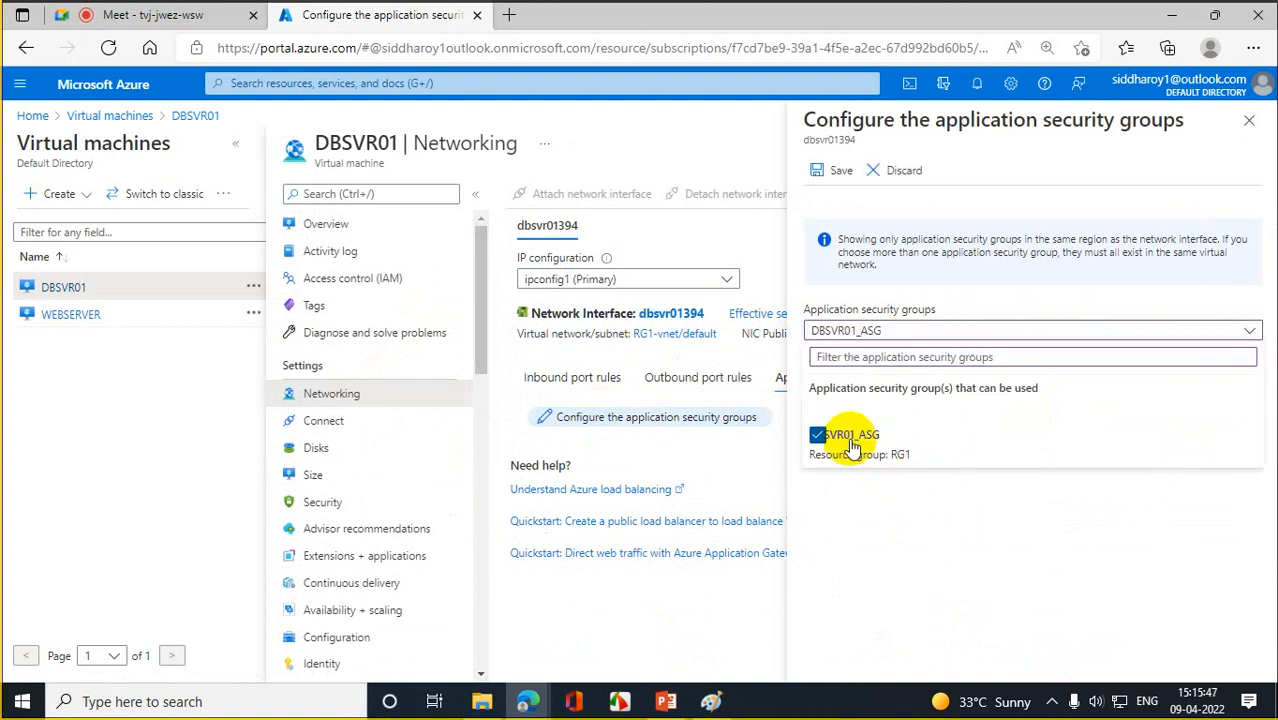
left_click(838, 173)
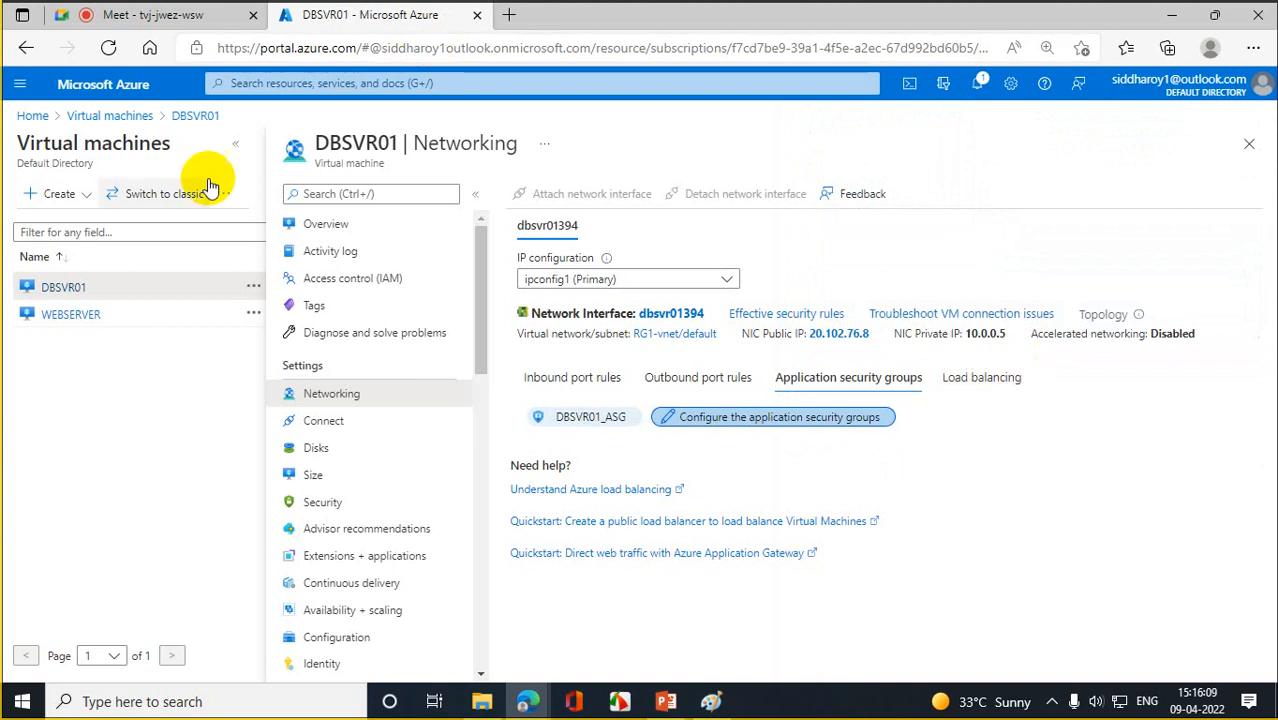
- Open NSG1's Outbound security rules and start a new outbound rule with + Add
left_click(121, 117)
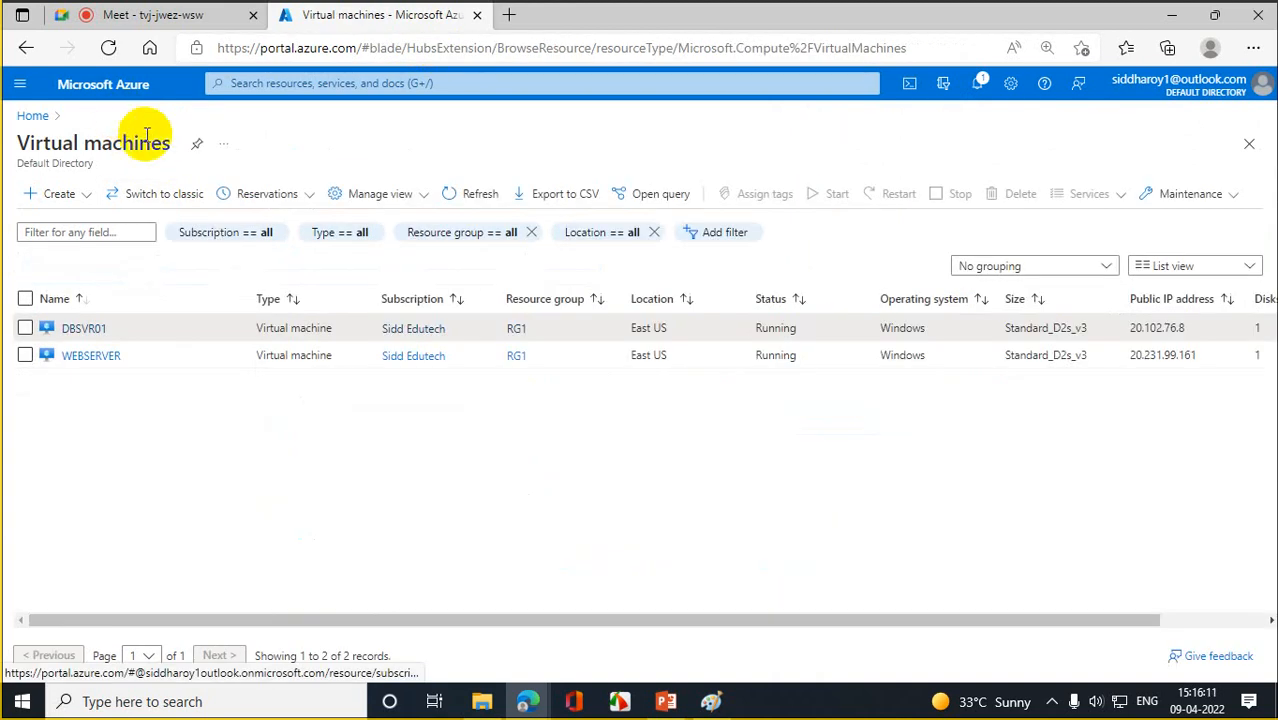
left_click(22, 116)
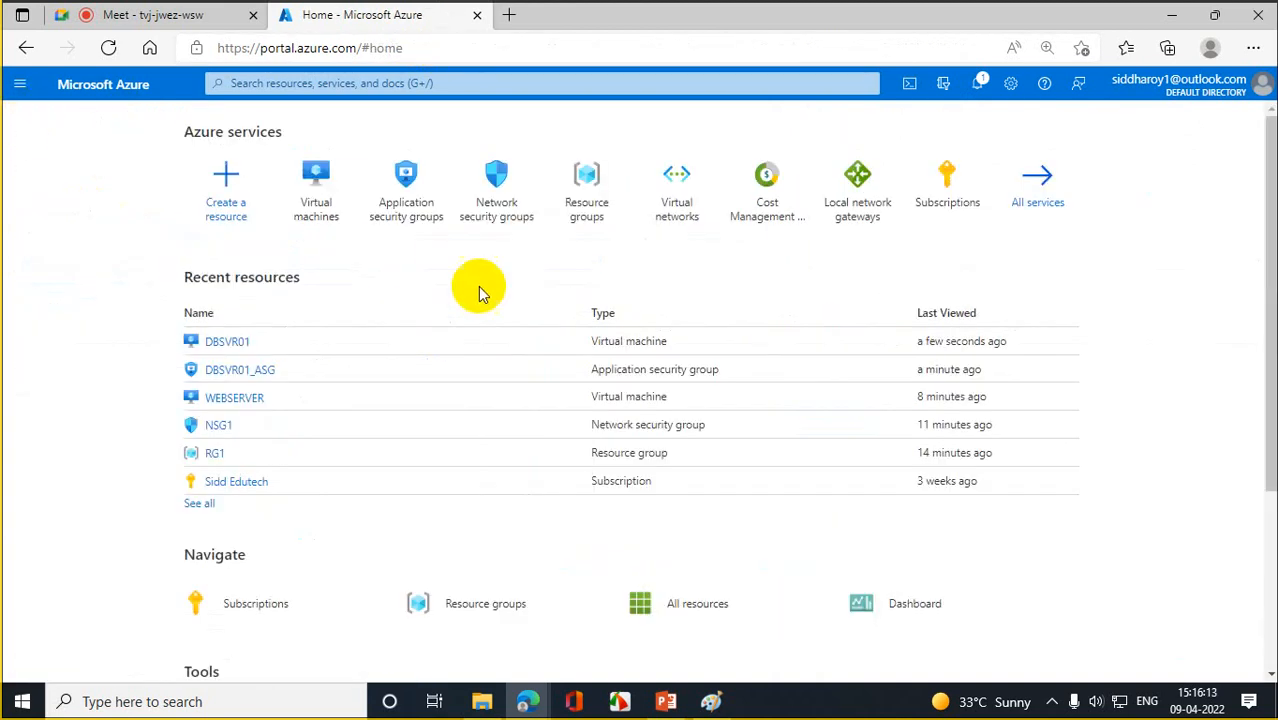
left_click(490, 200)
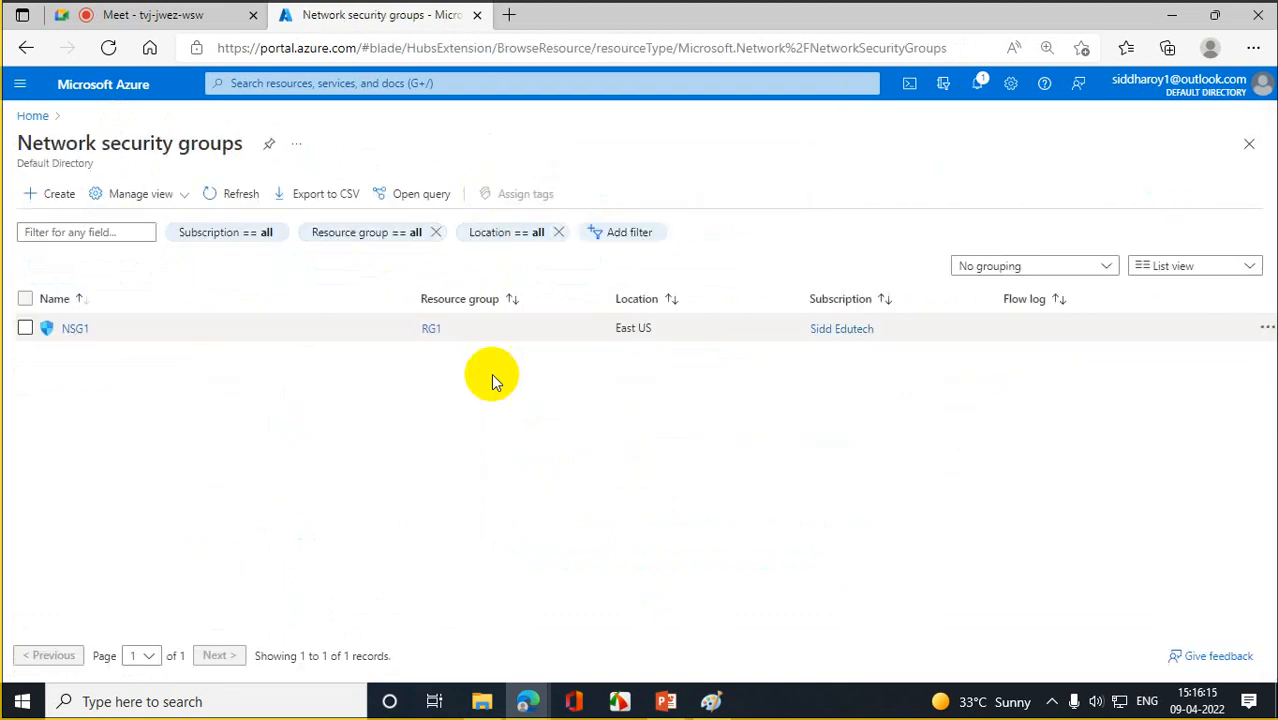
left_click(75, 329)
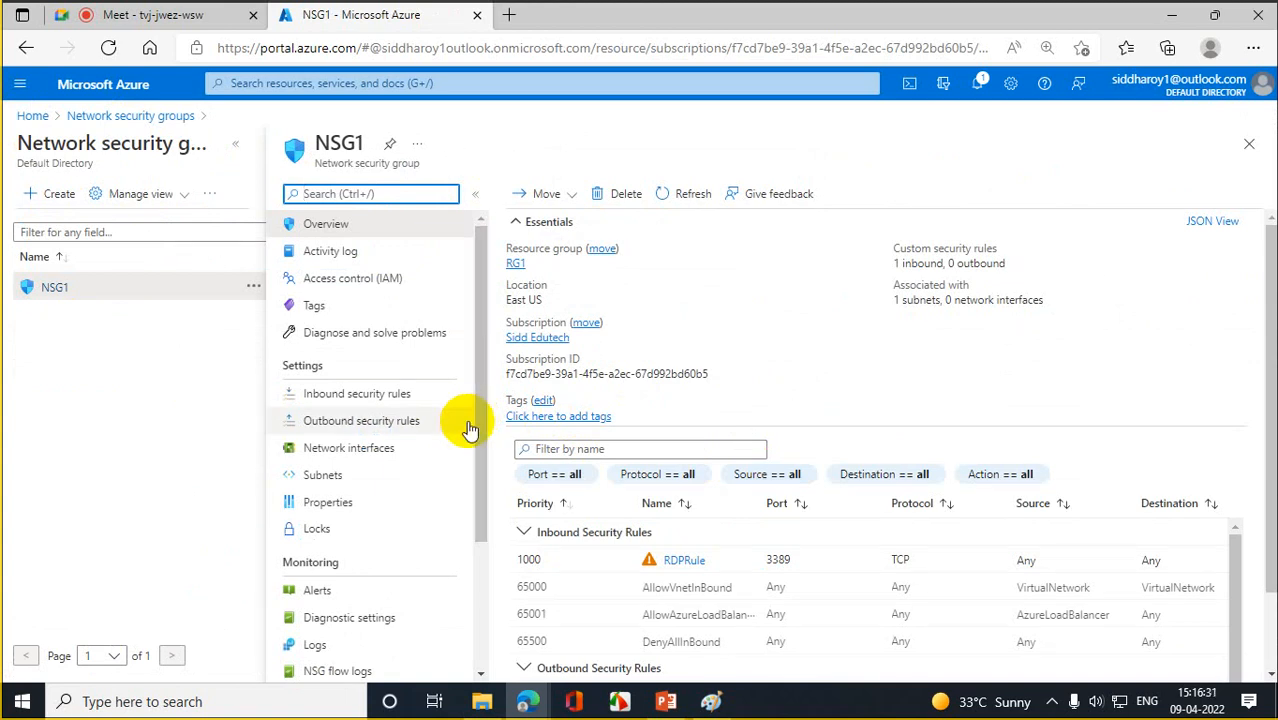
left_click(384, 421)
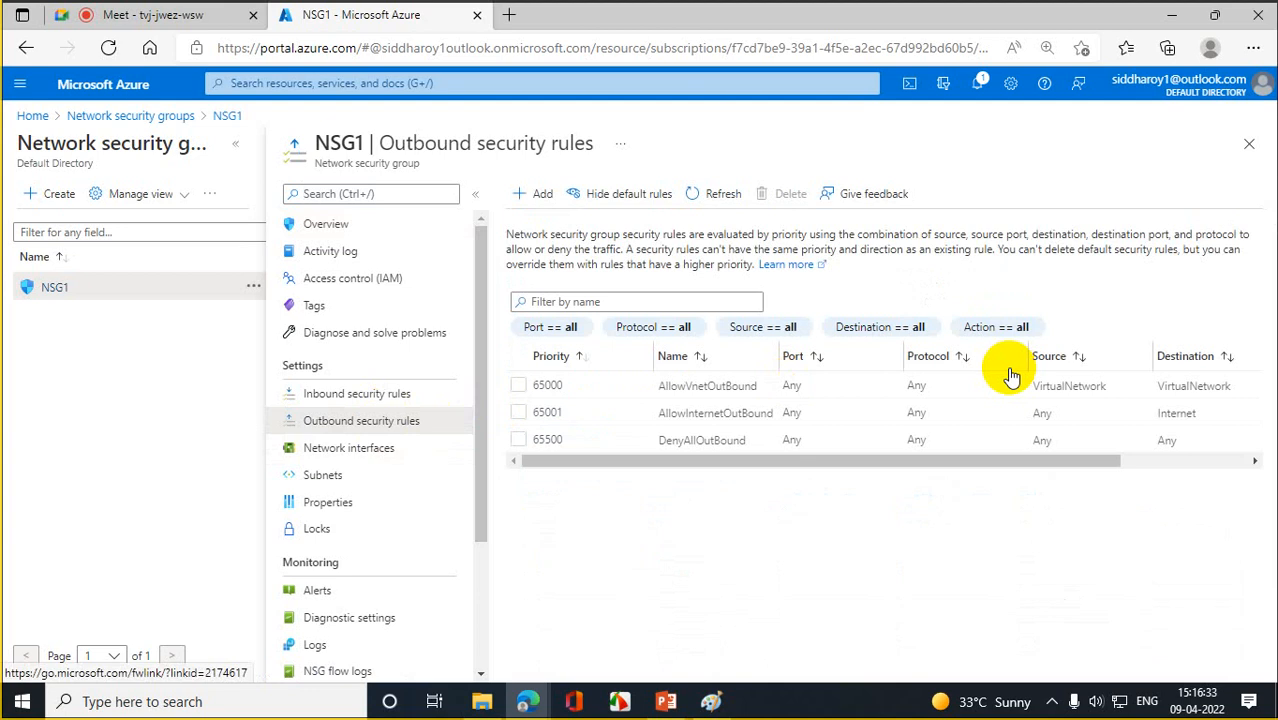
left_click(540, 198)
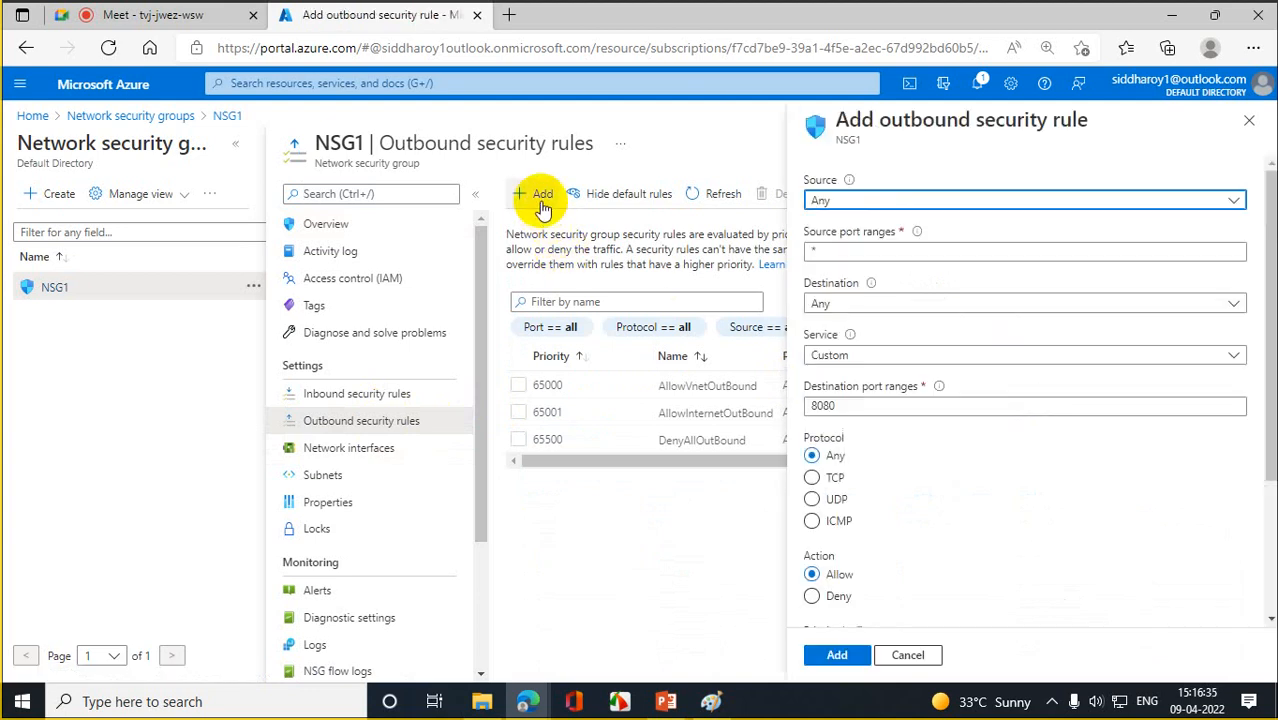
- Set the rule's source to application security group DBSVR01_ASG
left_click(1232, 203)
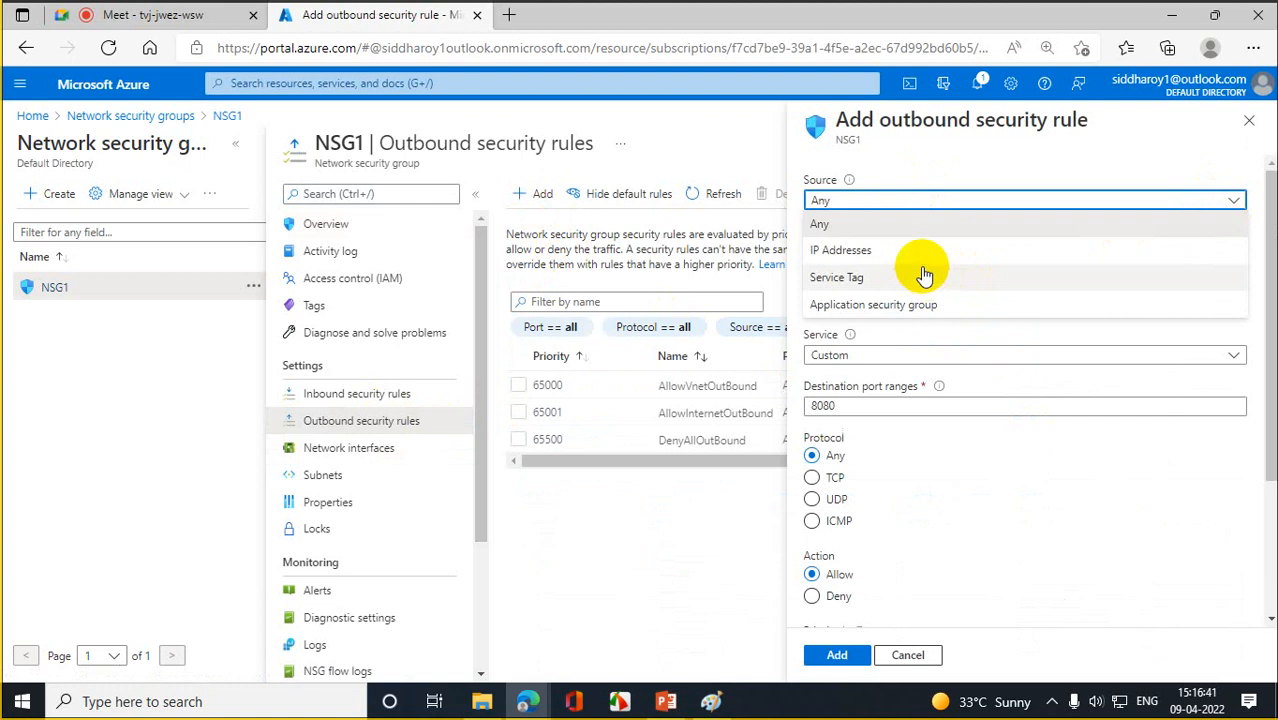
left_click(878, 316)
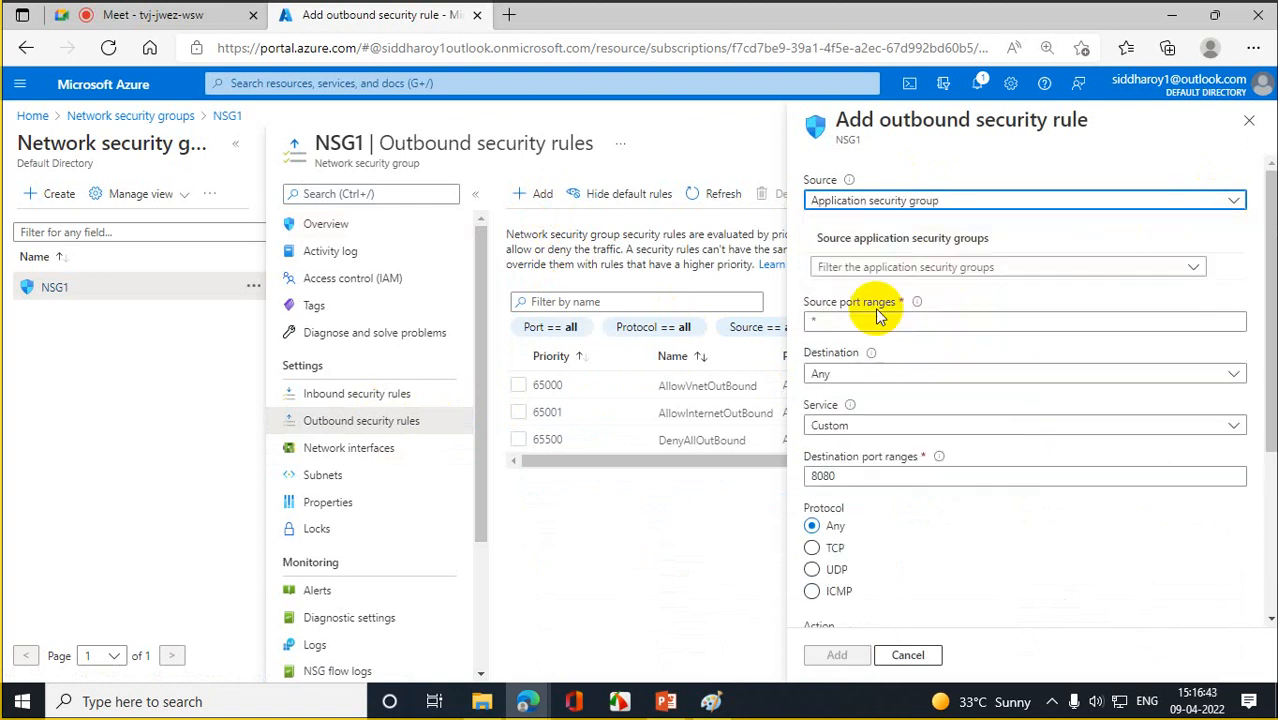
left_click(1229, 202)
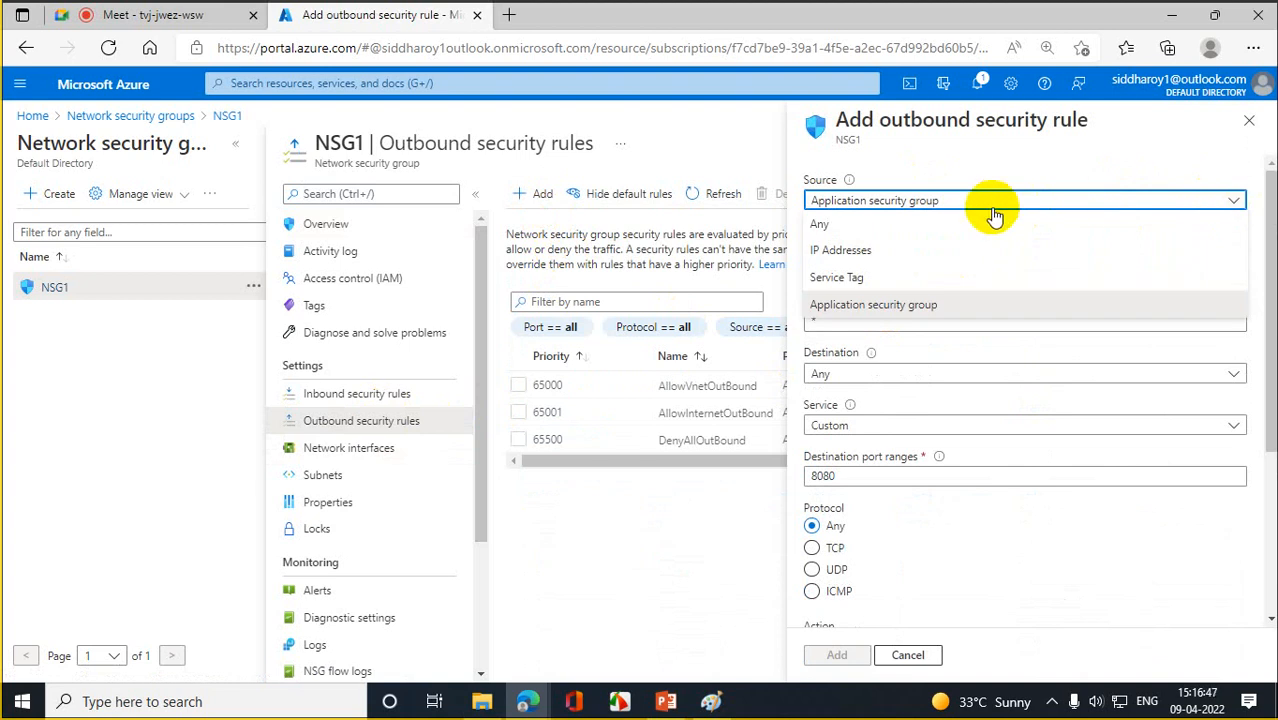
left_click(919, 305)
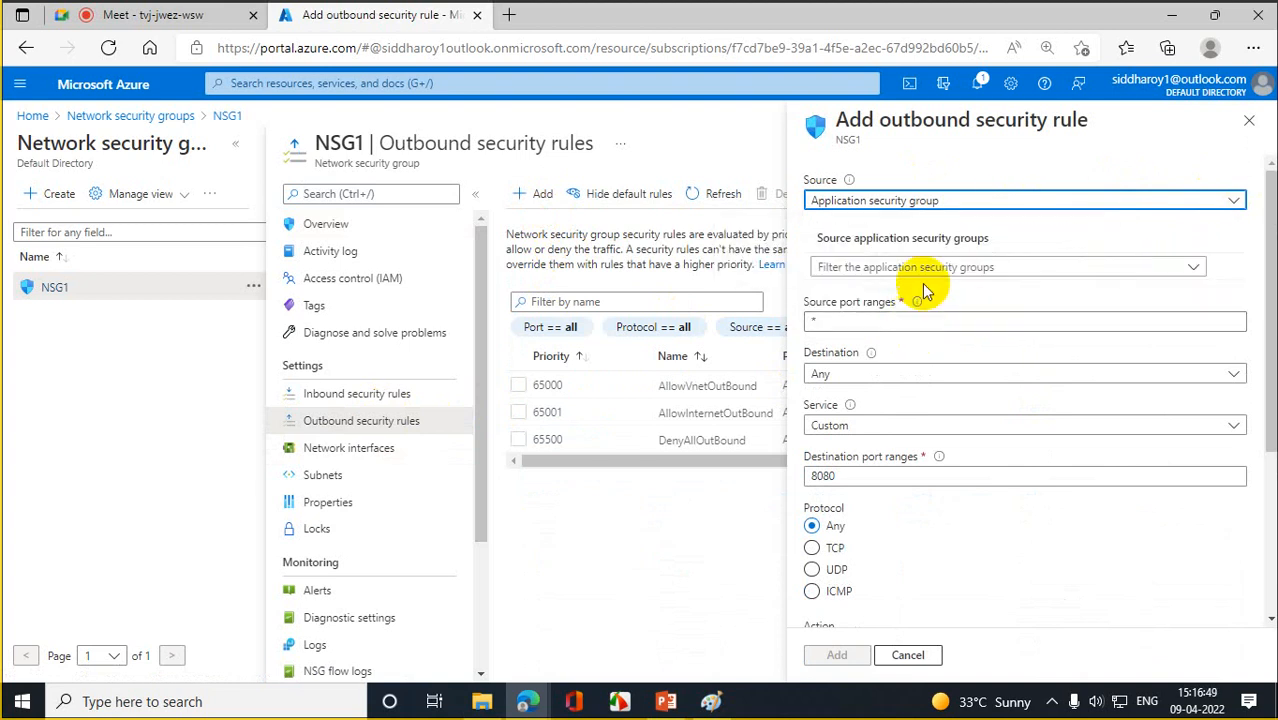
left_click(1161, 270)
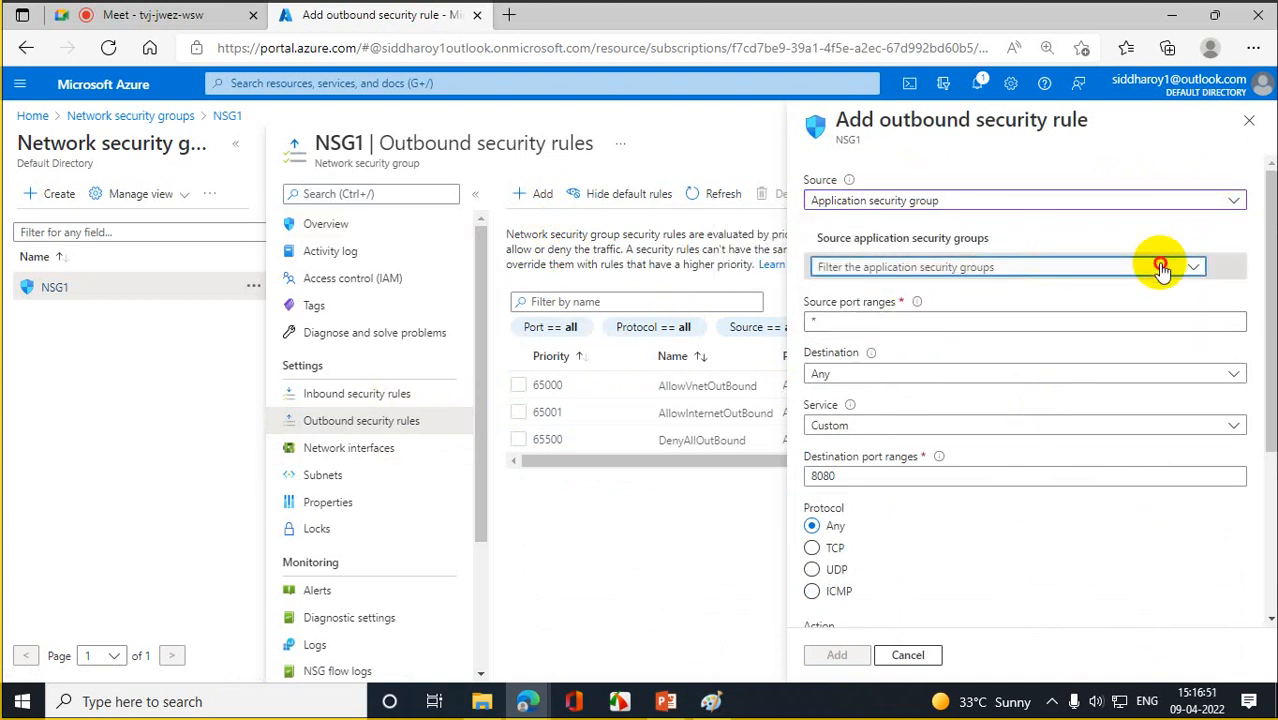
left_click(838, 352)
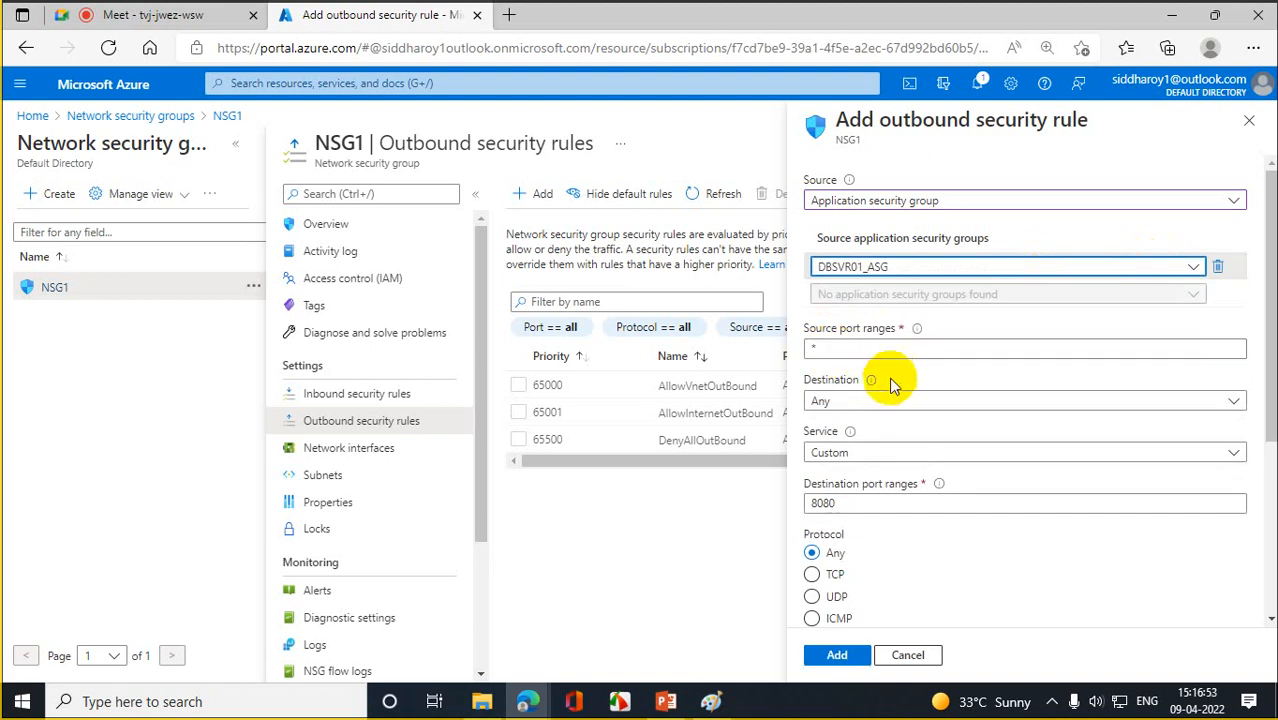
left_click(887, 349)
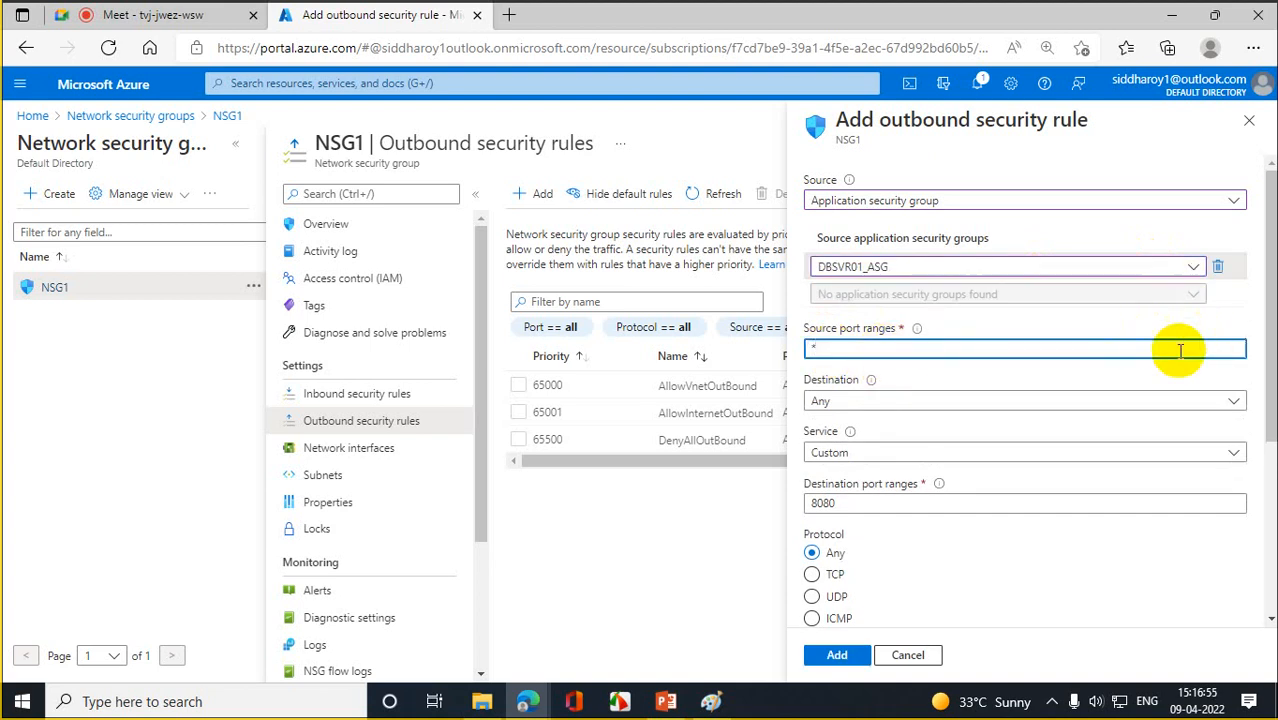
- Set the destination to DBSVR01_ASG and keep service Custom on port 8080
left_click(852, 404)
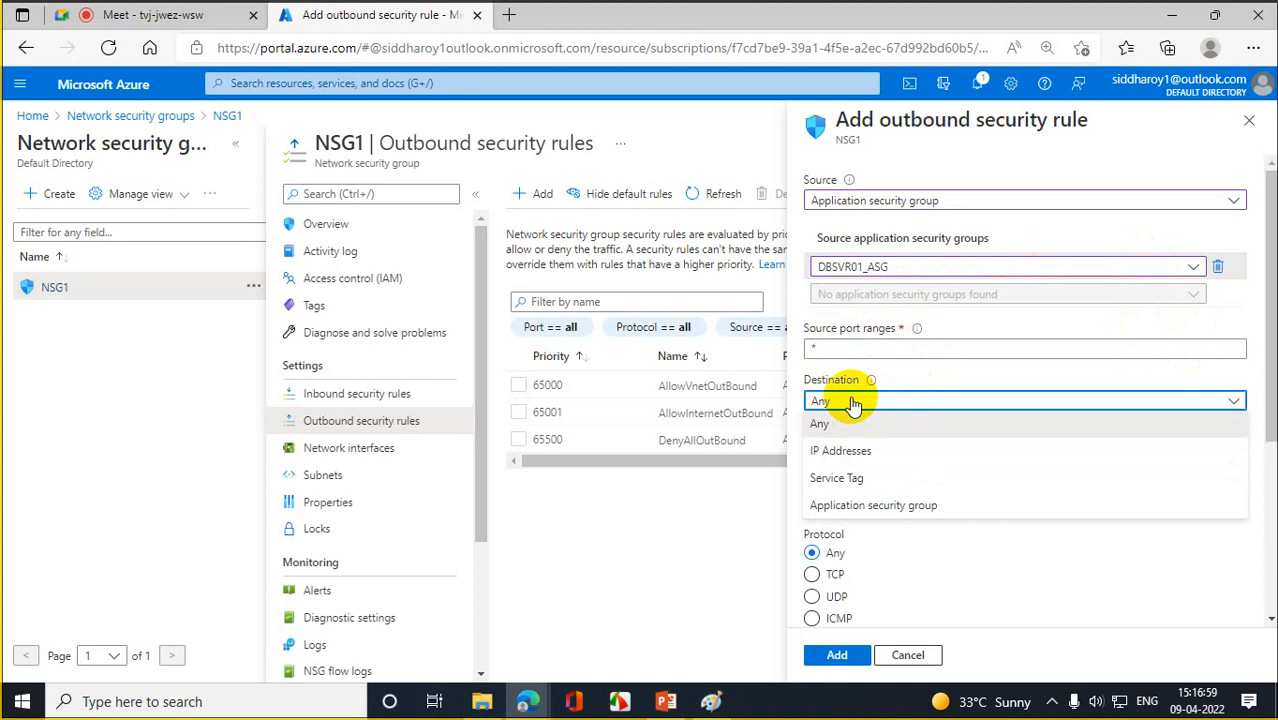
left_click(868, 505)
left_click(956, 468)
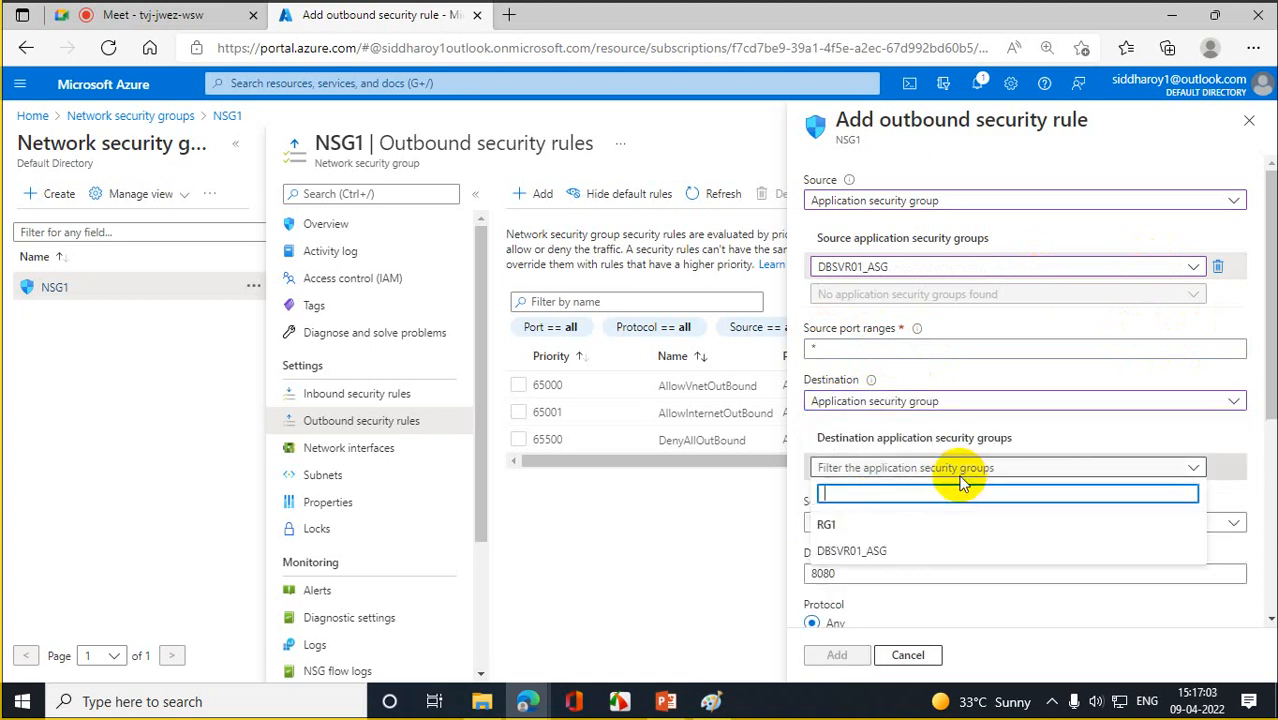
left_click(887, 553)
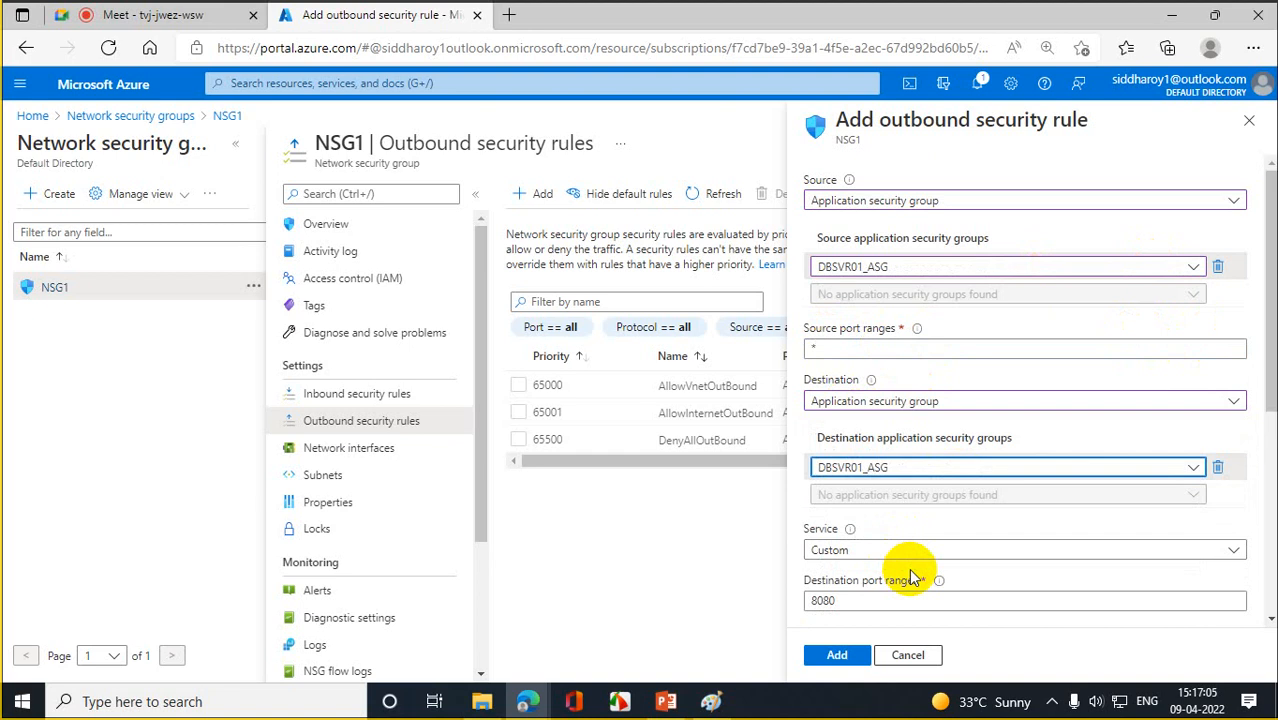
left_click(920, 561)
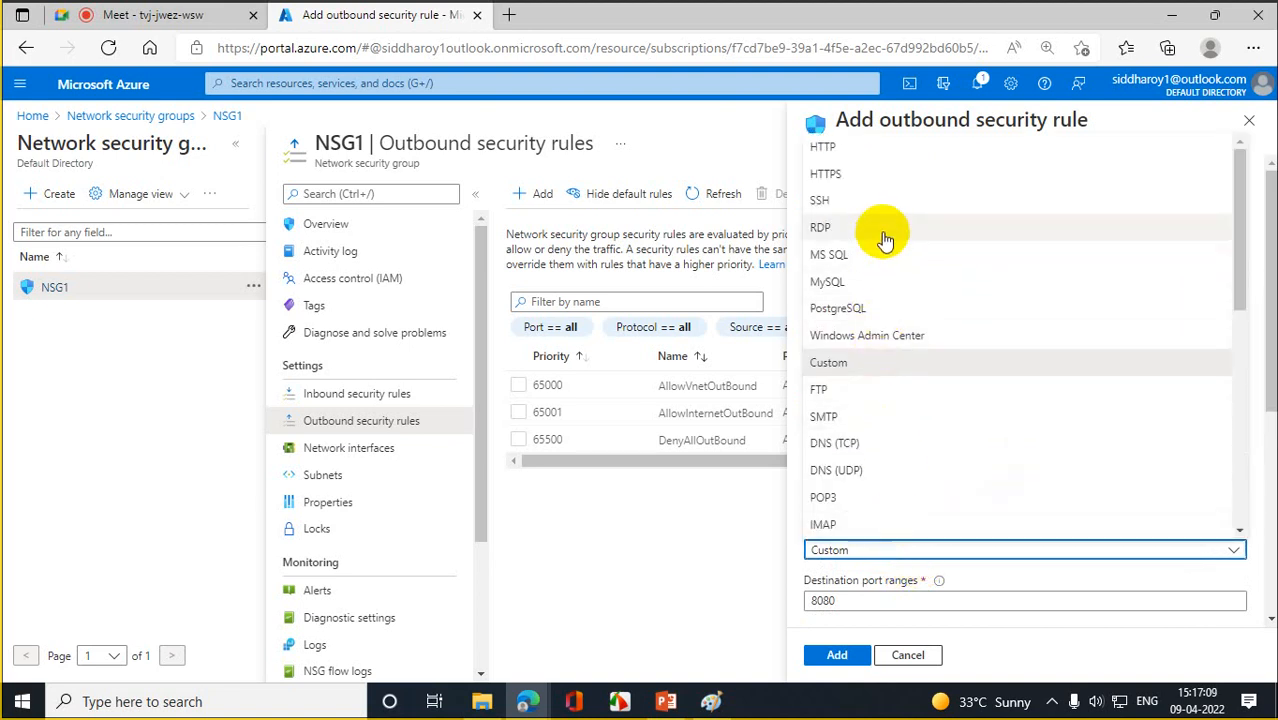
left_click_drag(1238, 206, 1255, 80)
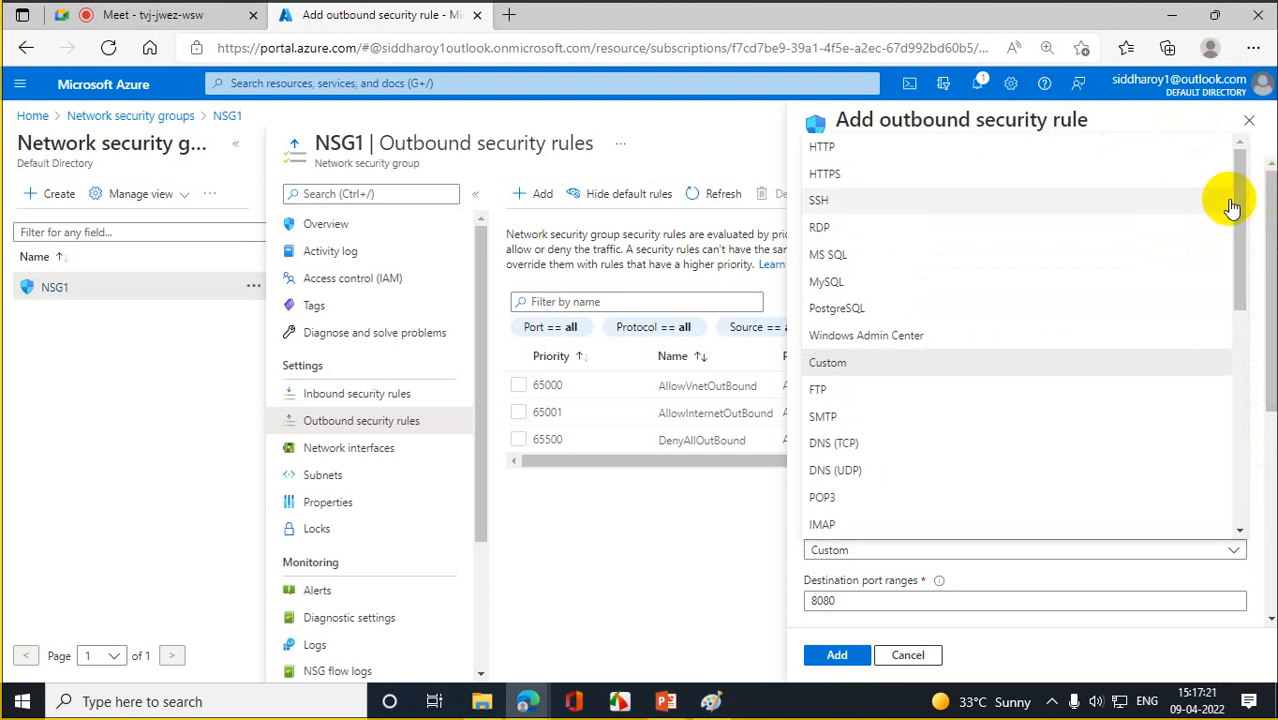
left_click_drag(1238, 226, 1248, 331)
left_click(756, 557)
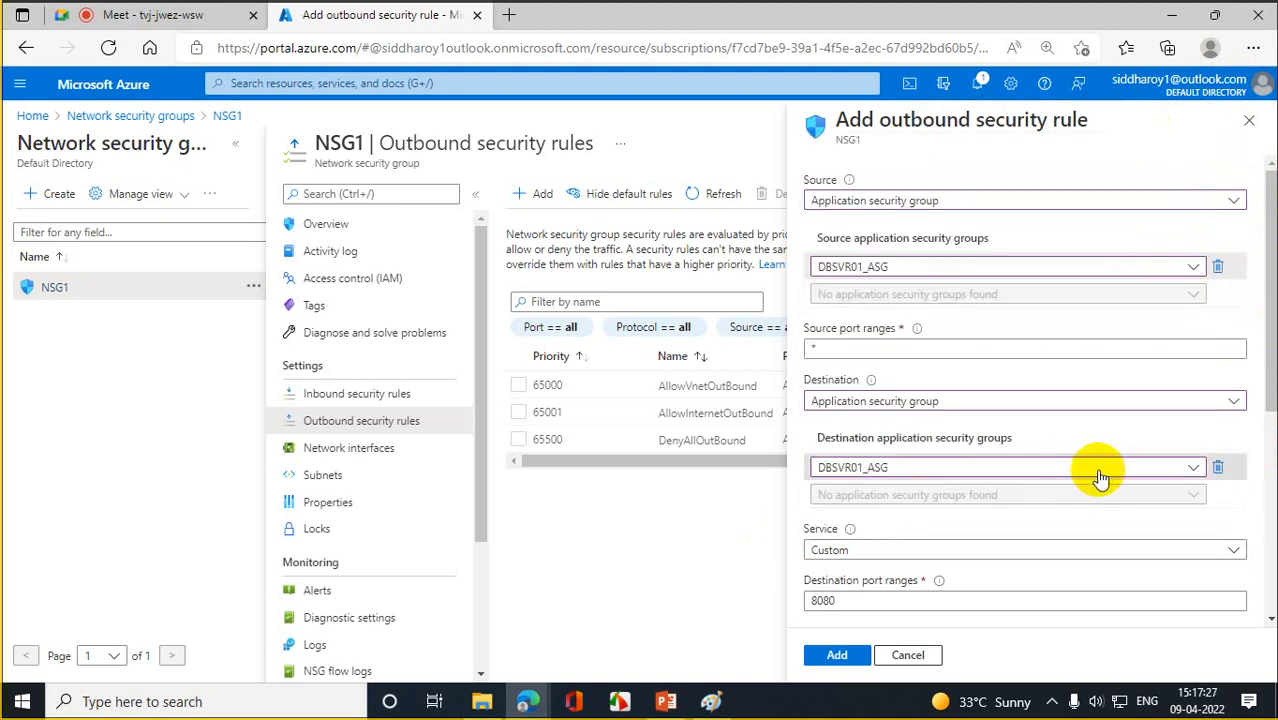
- Change the rule's destination from an application security group to the Internet service tag
left_click(1118, 403)
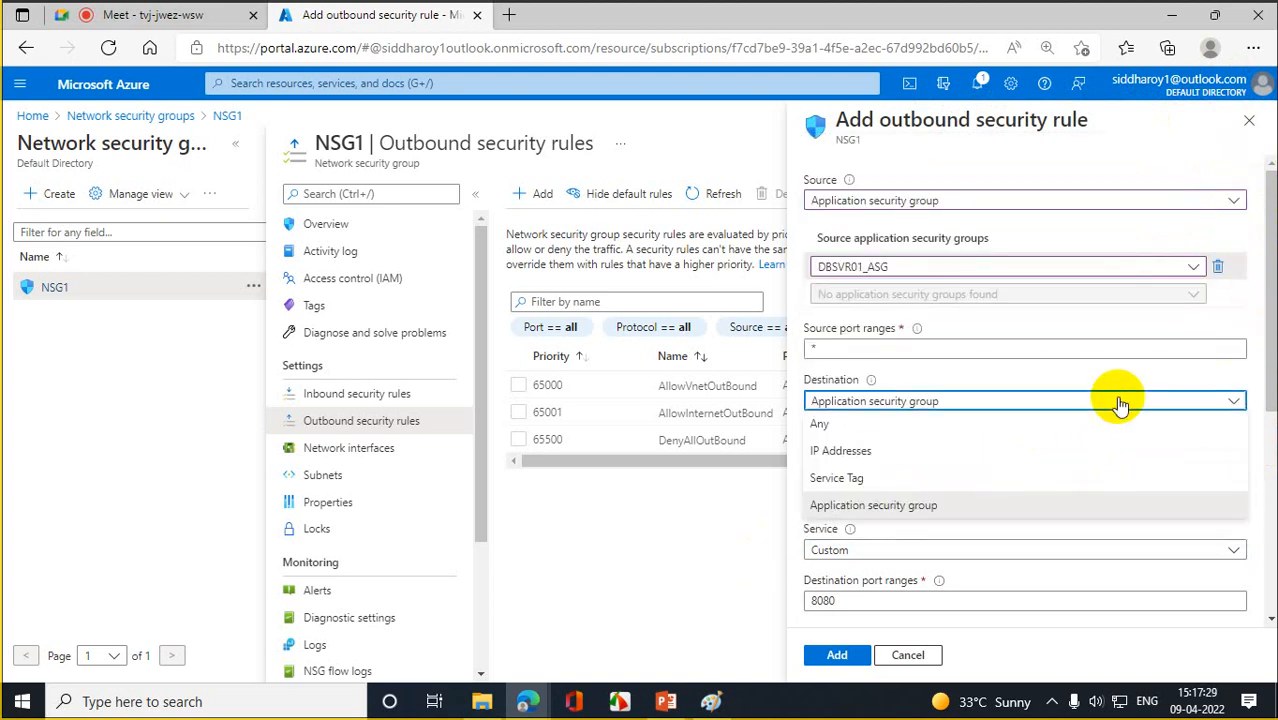
left_click(912, 480)
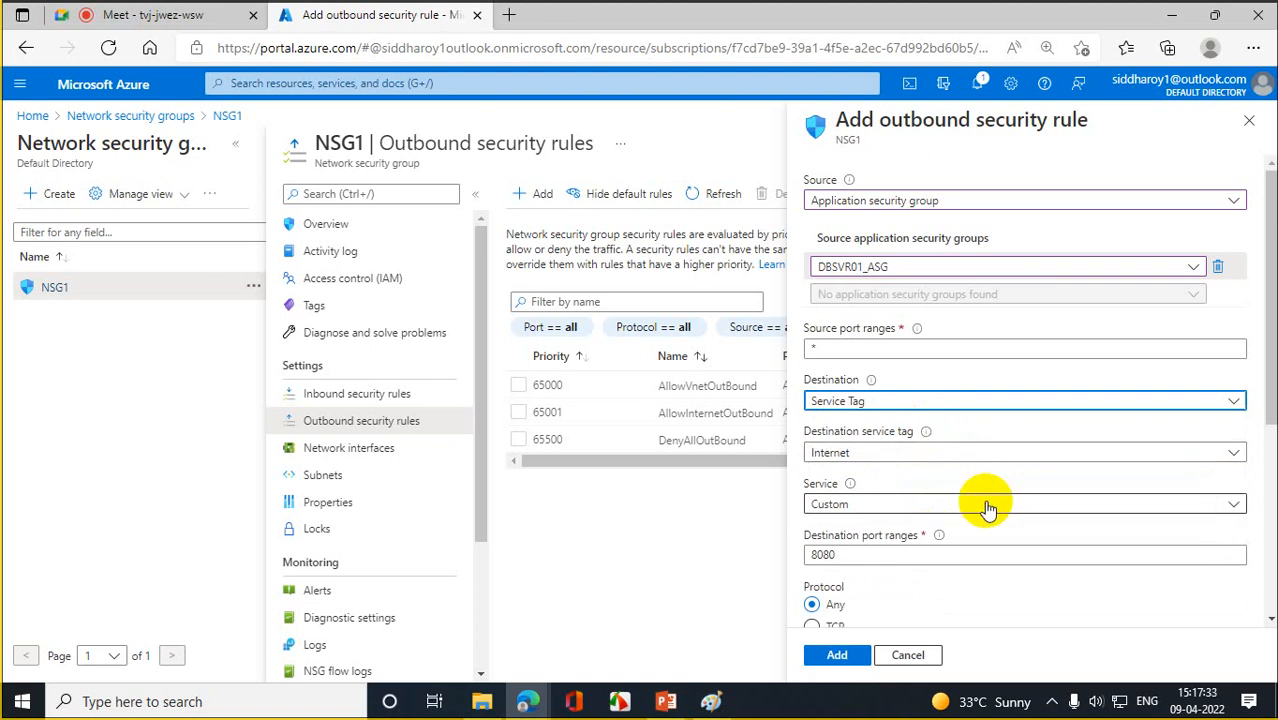
left_click(883, 462)
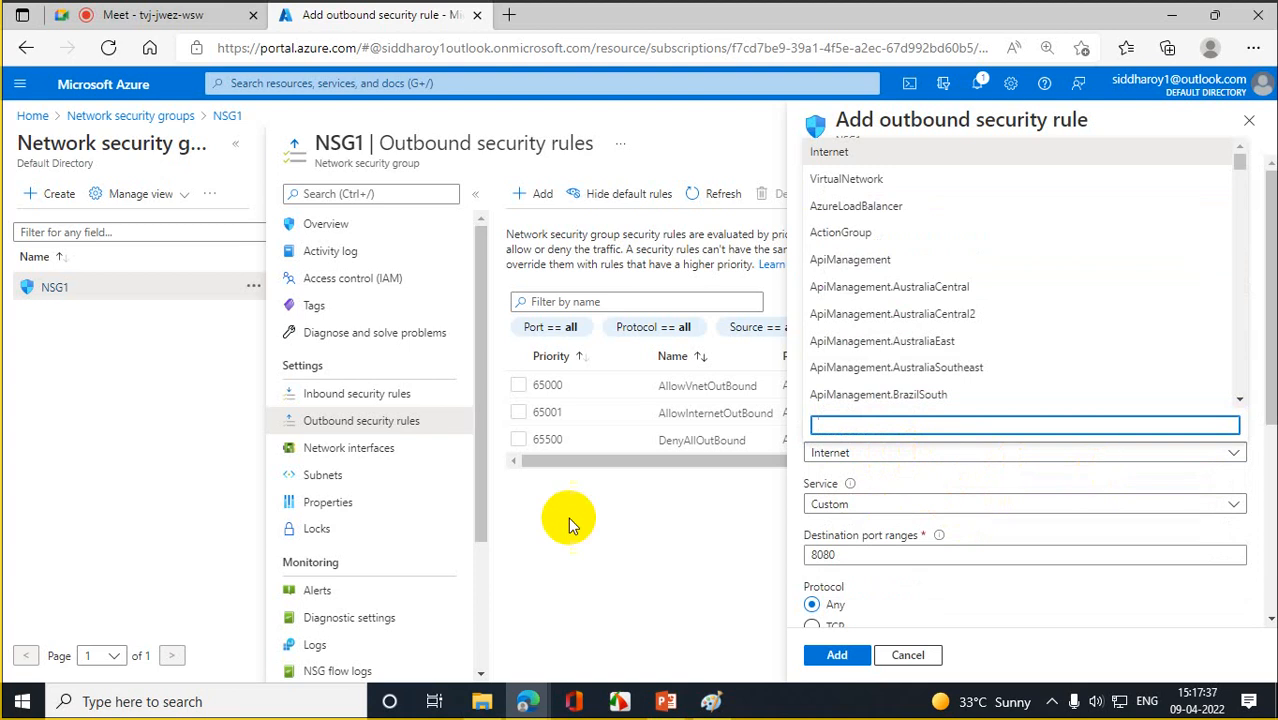
left_click(637, 548)
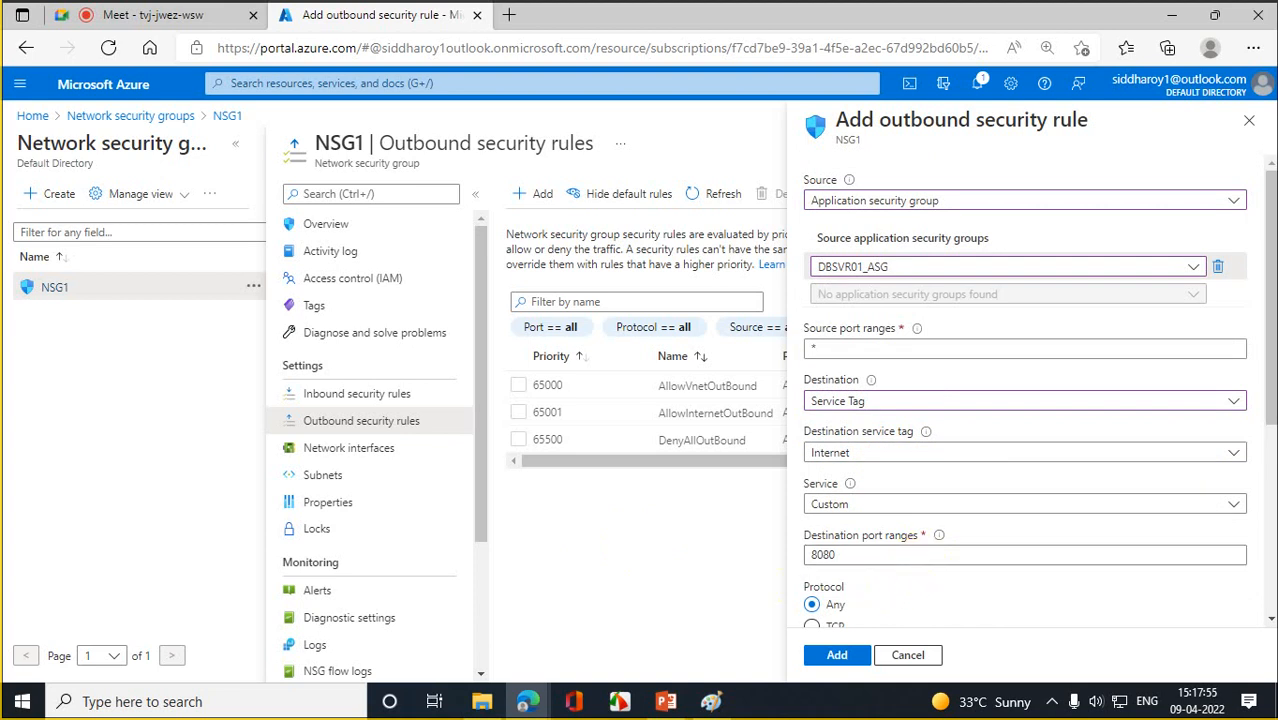
- Keep the service as Custom and set the rule's action to Deny
scroll(1268, 300, "down", 1)
scroll(1268, 300, "down", 1)
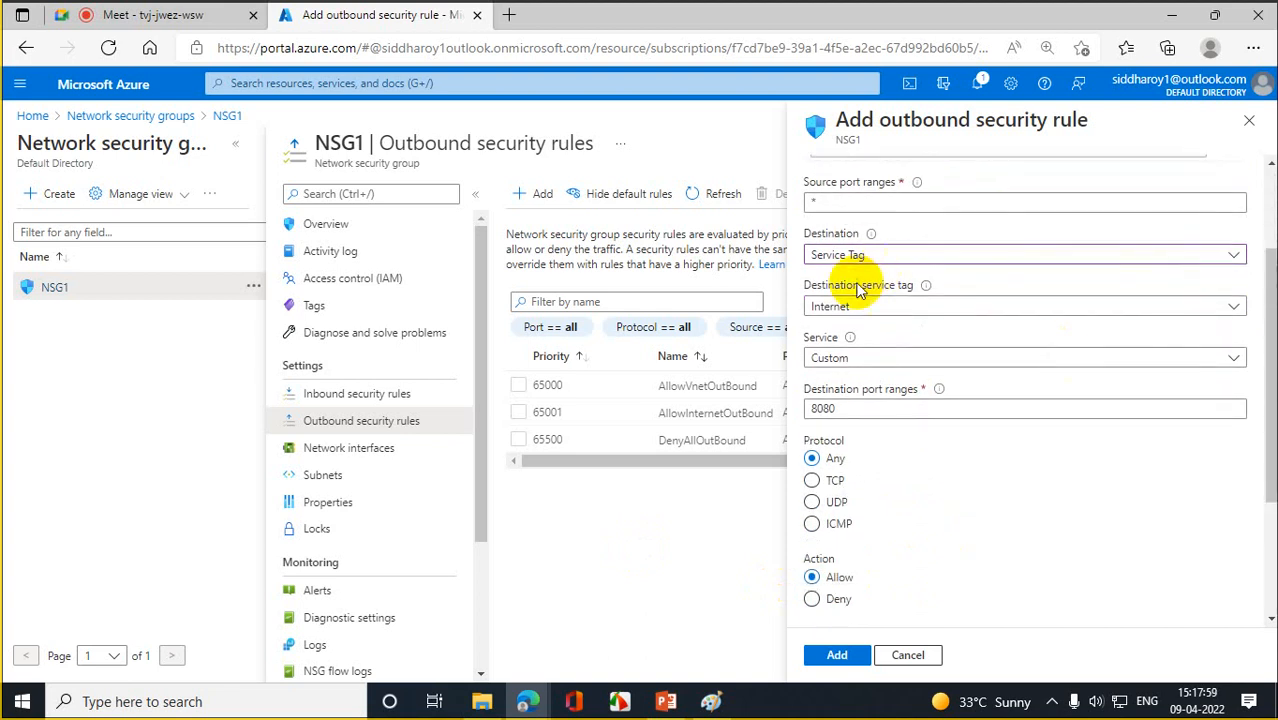
left_click(881, 359)
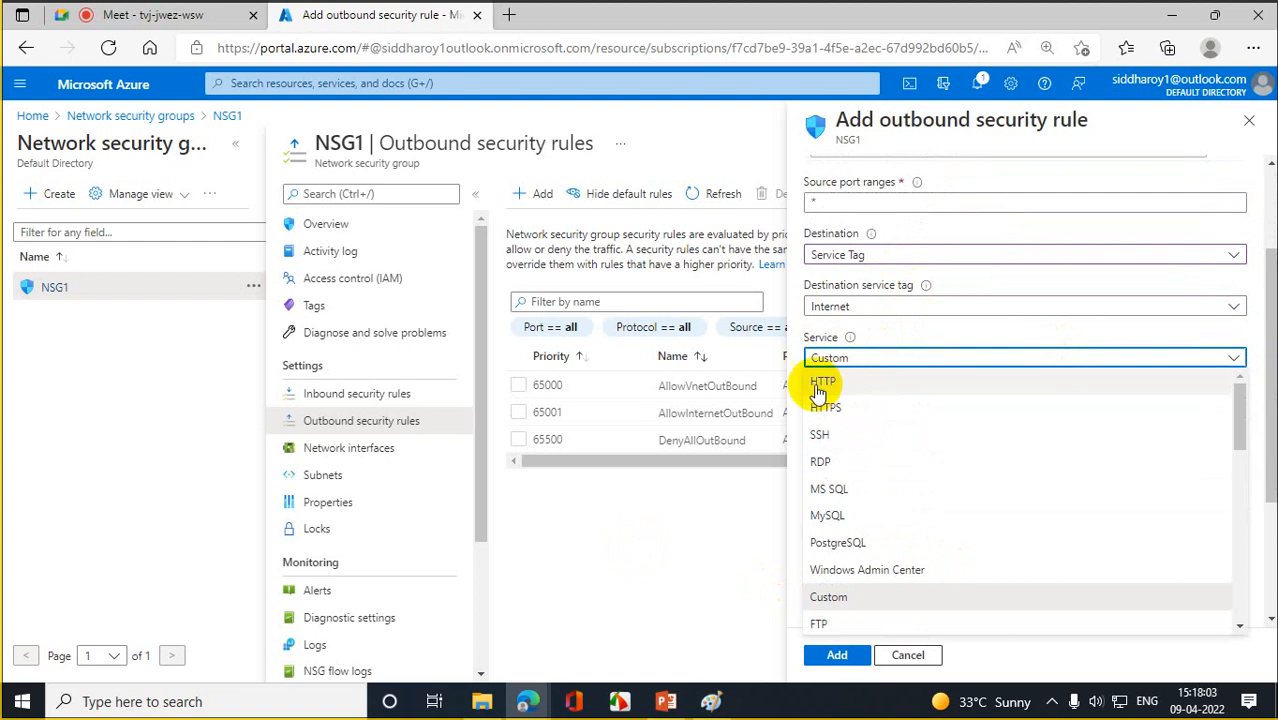
left_click_drag(1241, 394, 1272, 285)
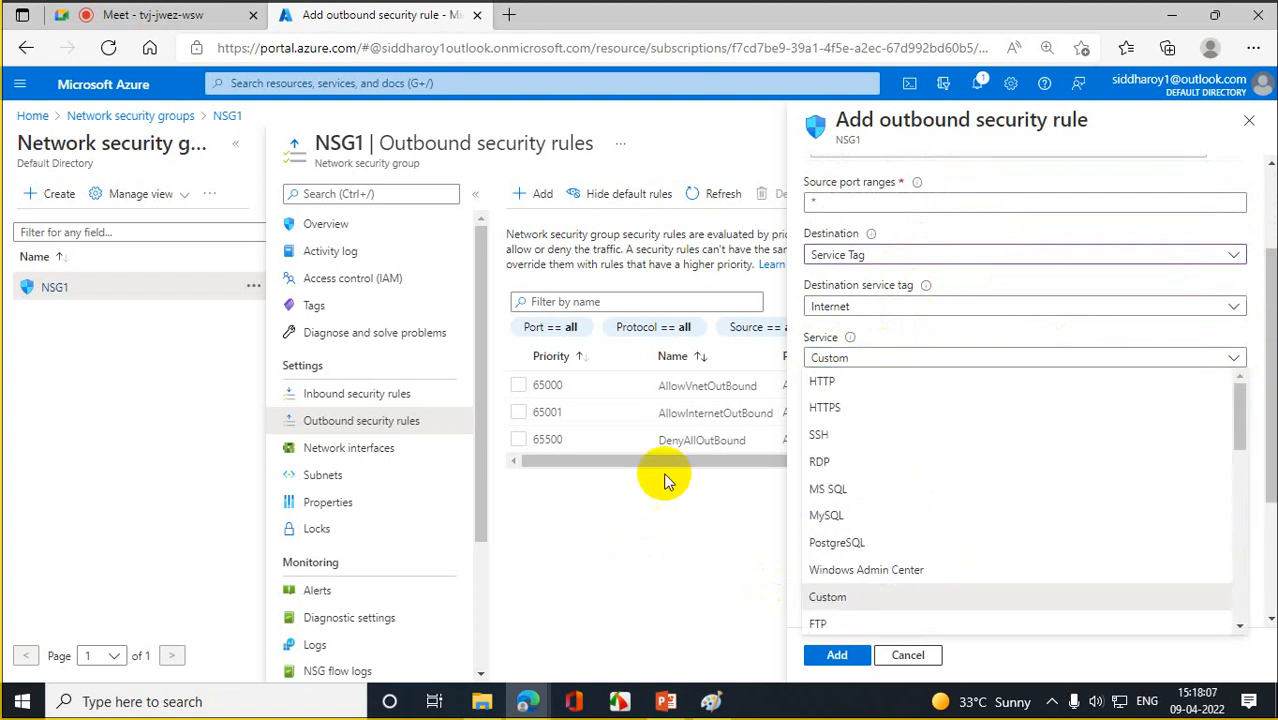
left_click(650, 522)
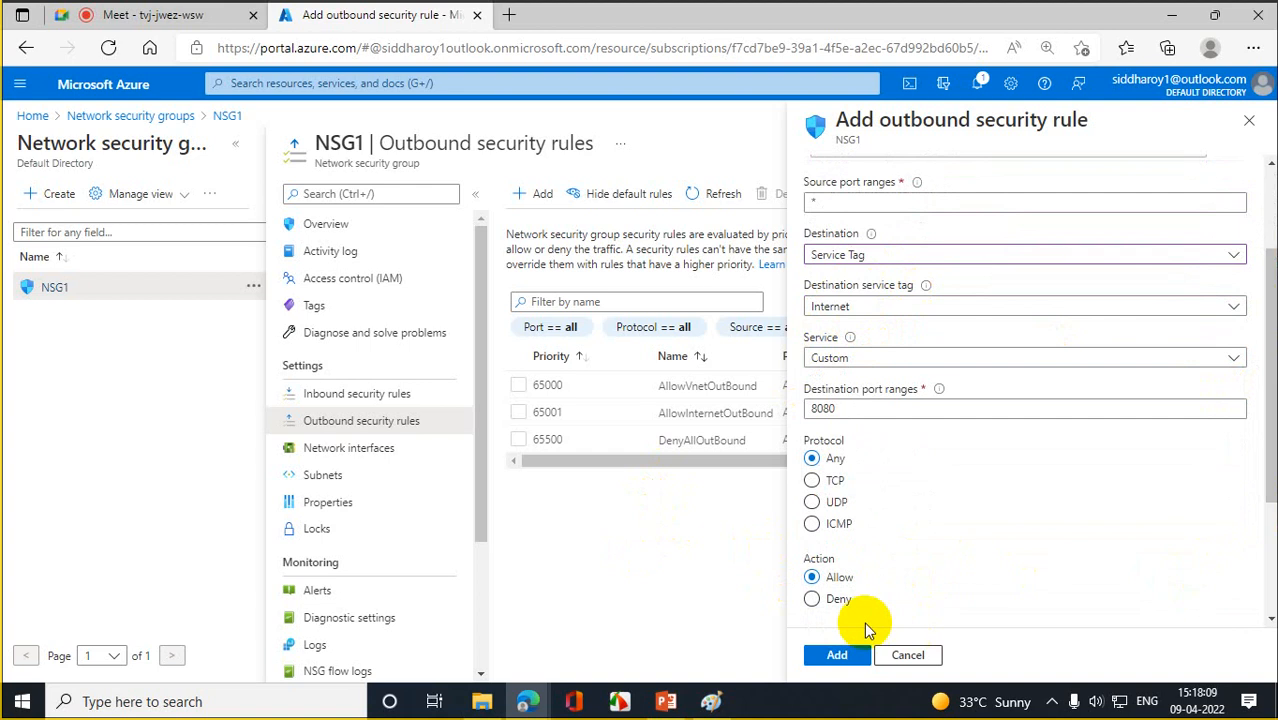
left_click(813, 598)
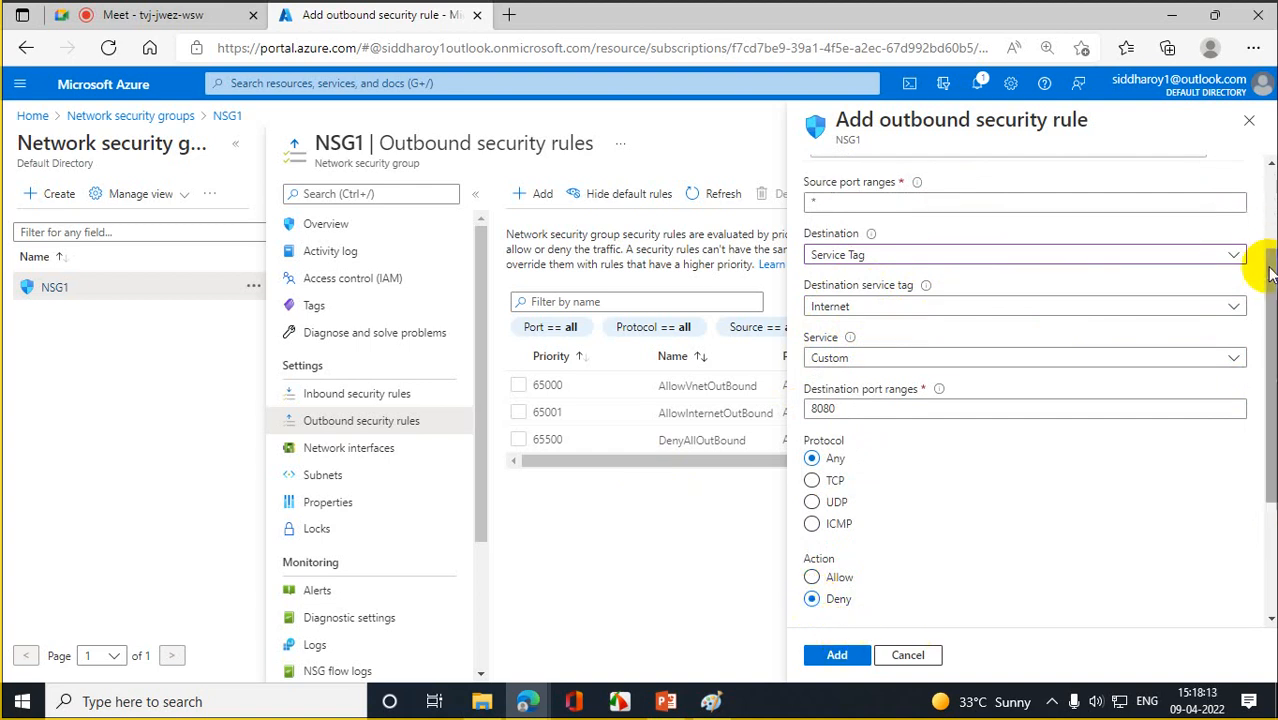
- Use the HTTPS service to fill port 443 and TCP, then return Service to Custom
left_click_drag(1270, 269, 1272, 188)
scroll(1025, 400, "down", 4)
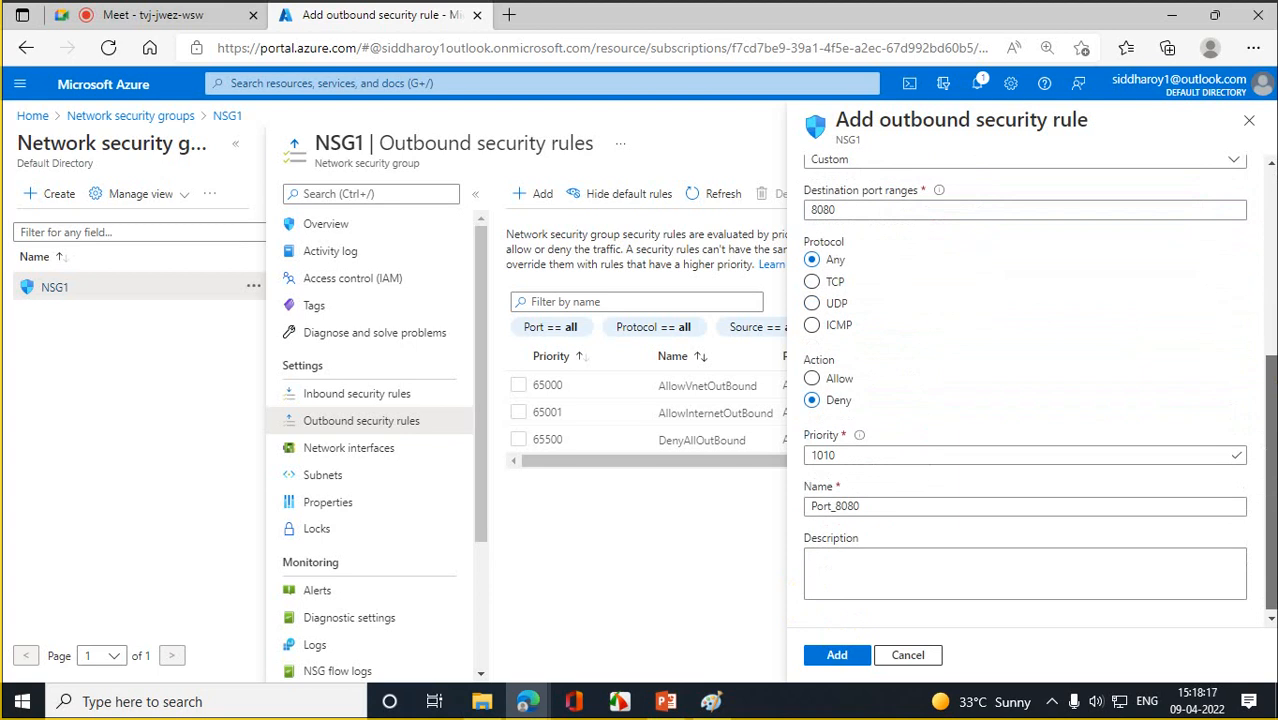
scroll(1215, 330, "up", 3)
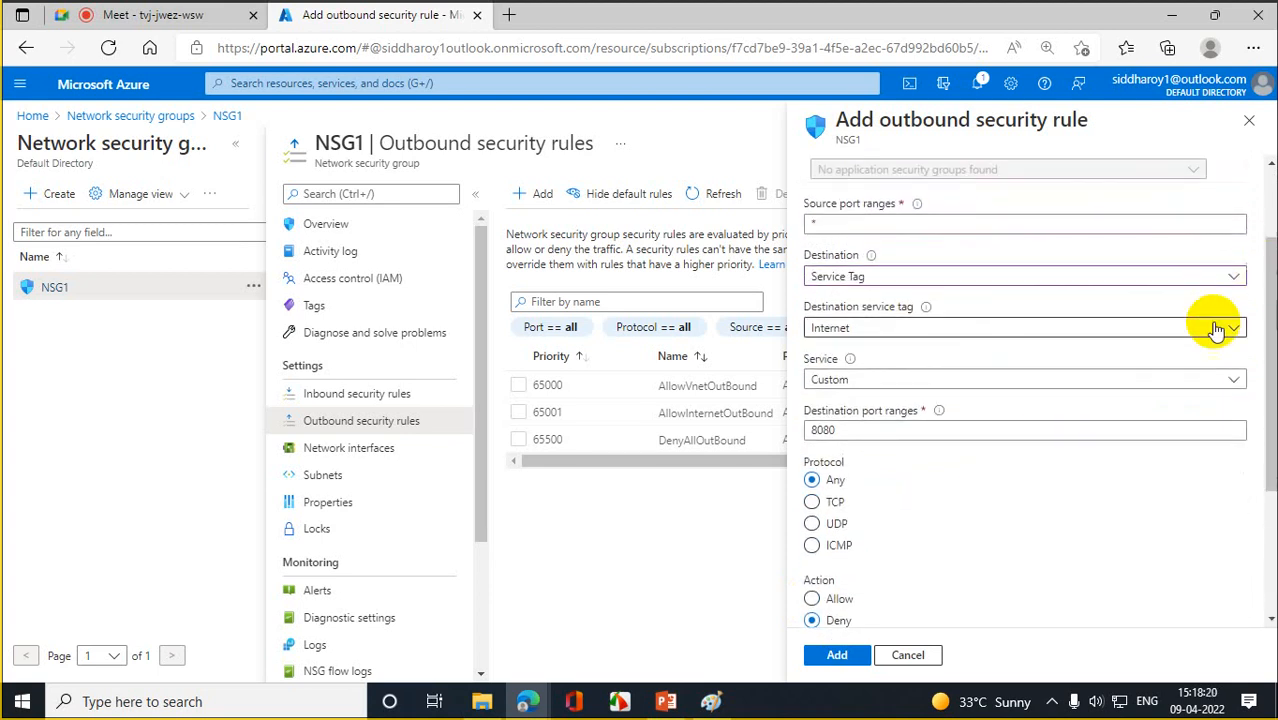
left_click(1232, 379)
left_click(843, 404)
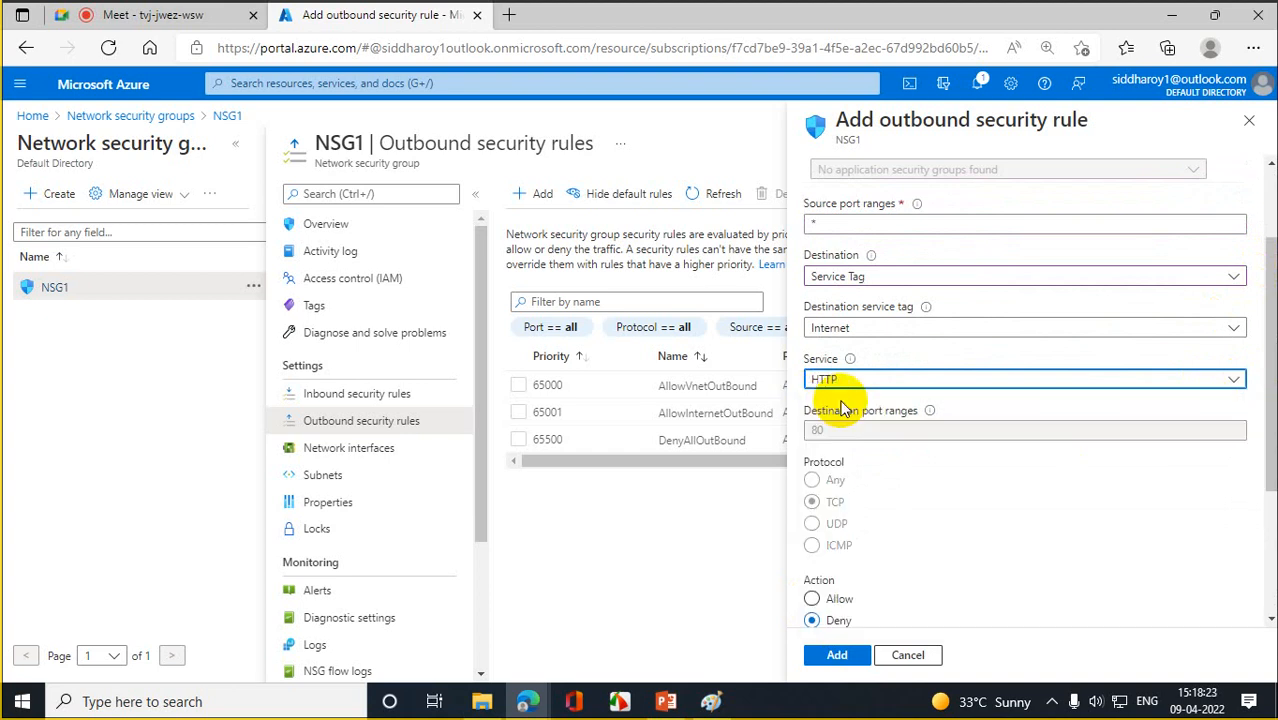
left_click(874, 388)
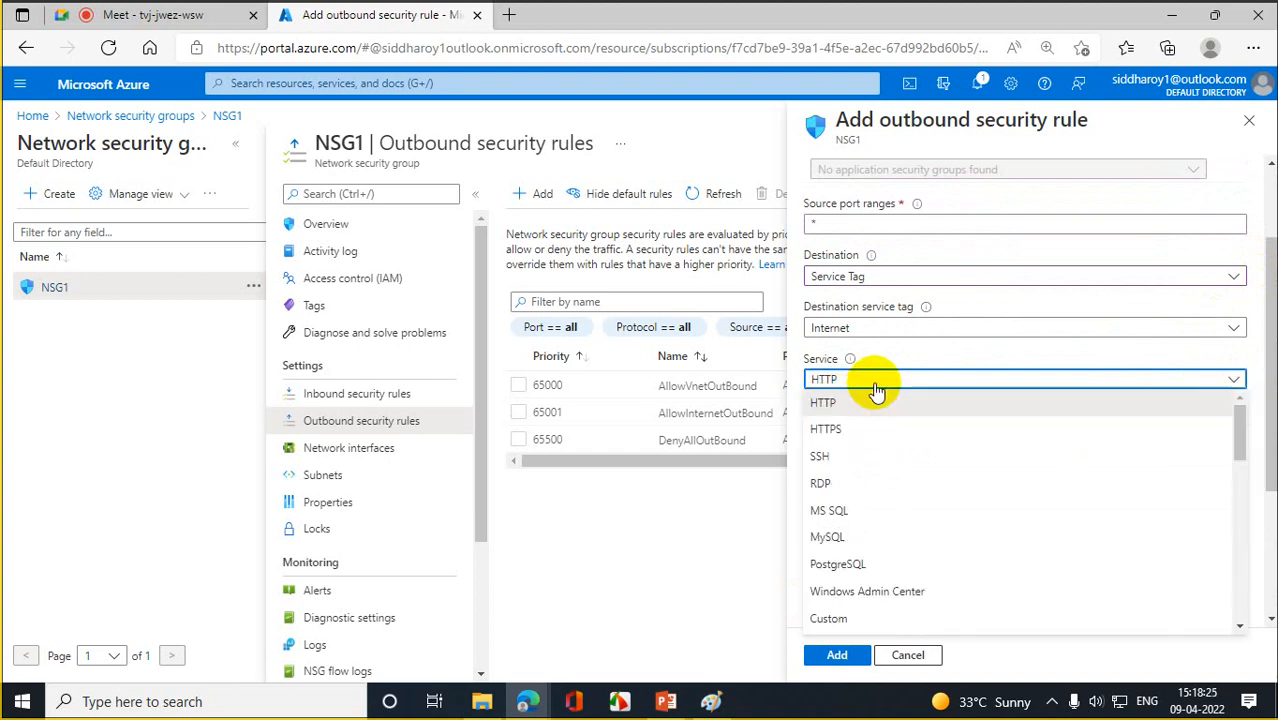
left_click(847, 428)
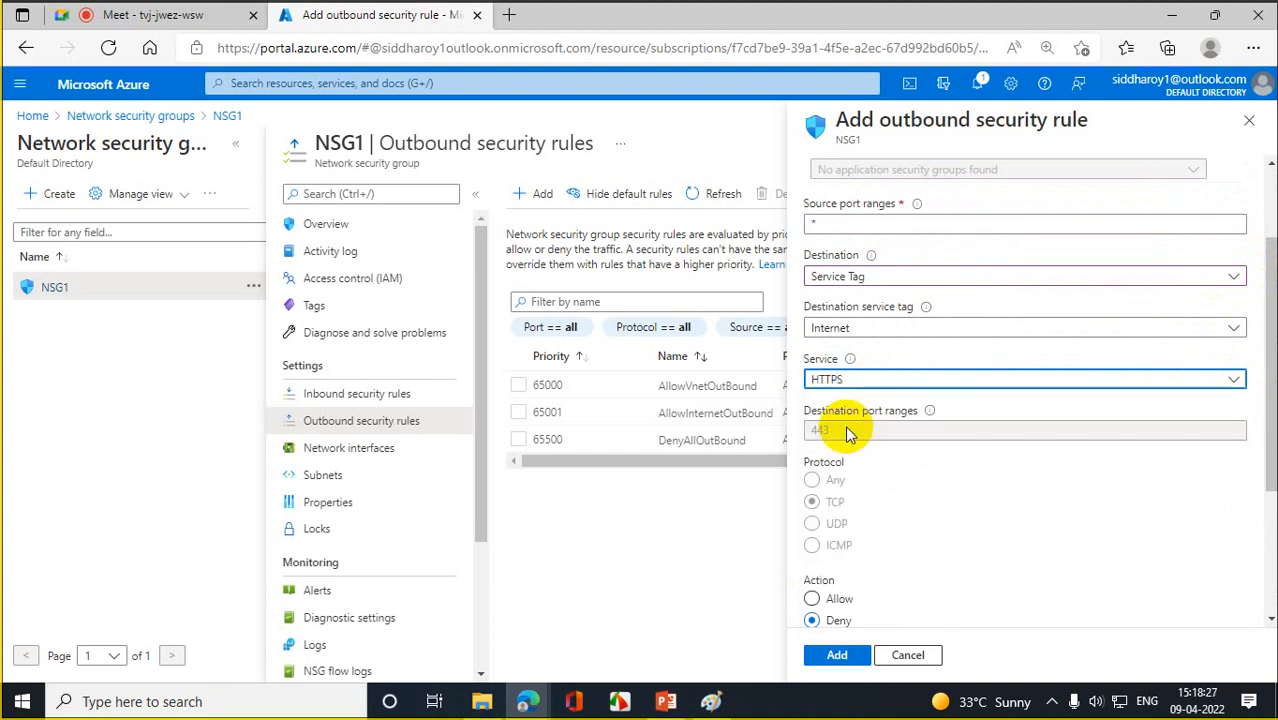
left_click(1231, 381)
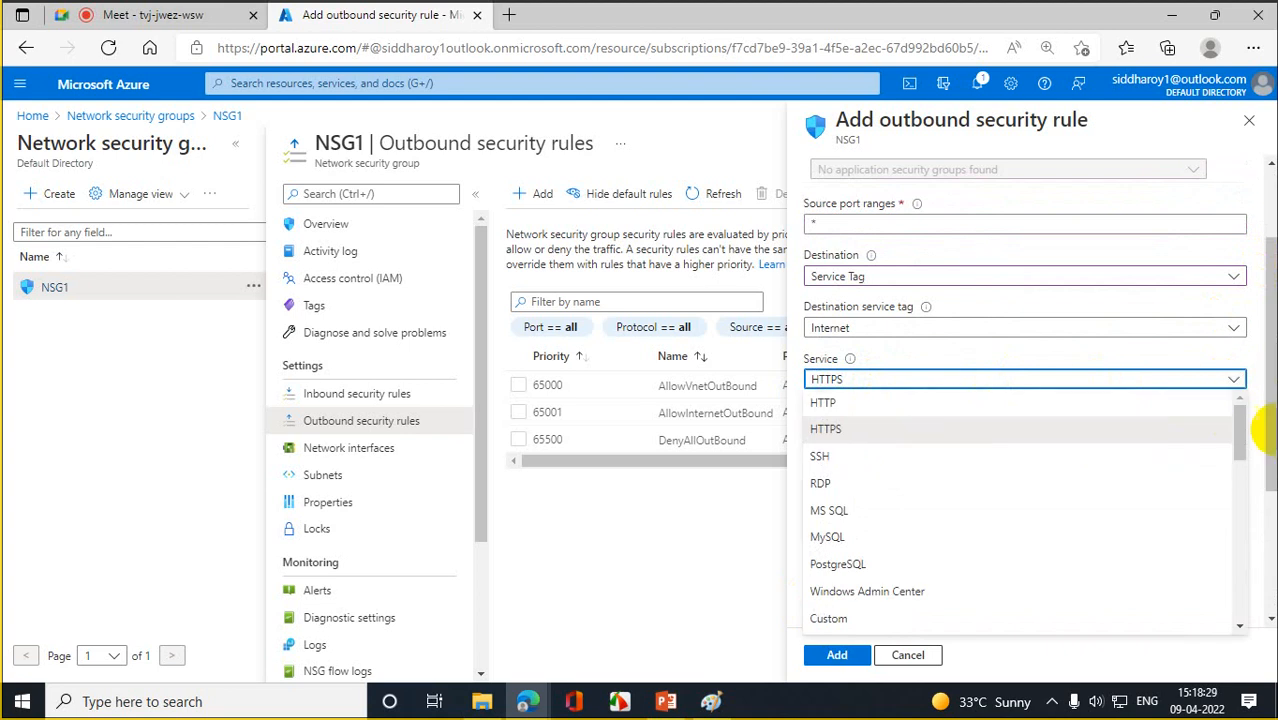
left_click_drag(1241, 415, 1235, 434)
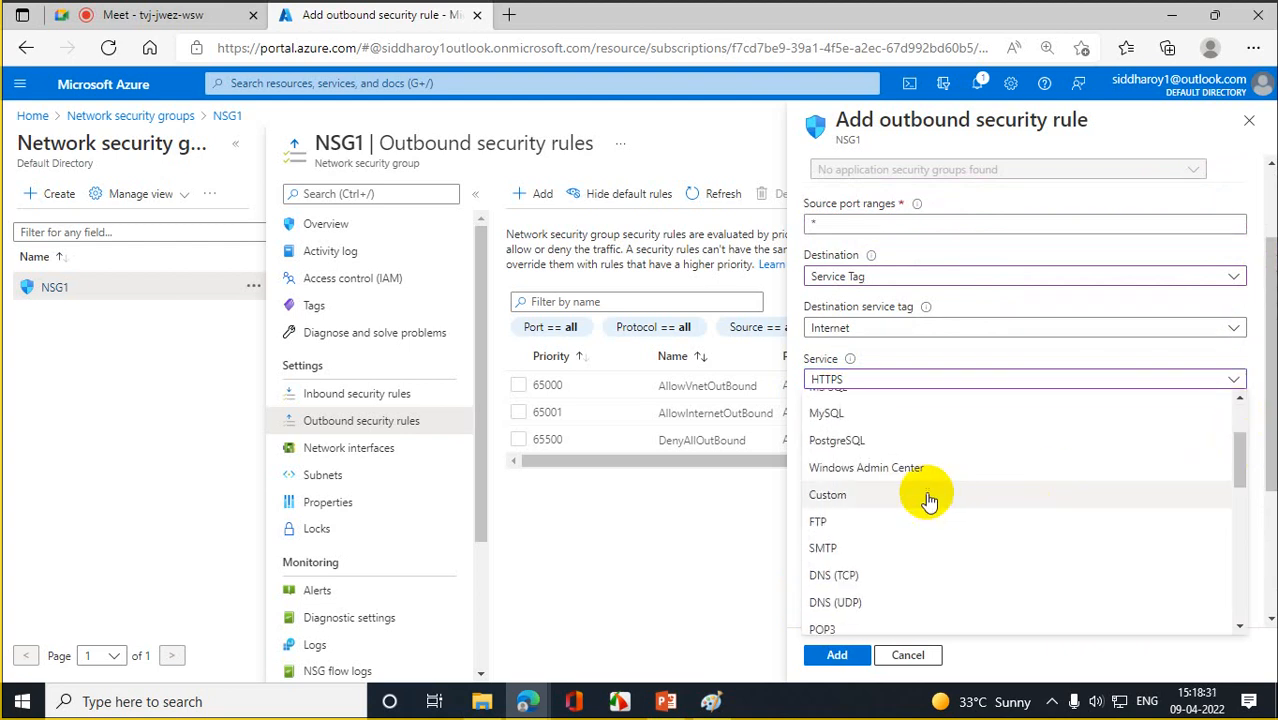
left_click(879, 493)
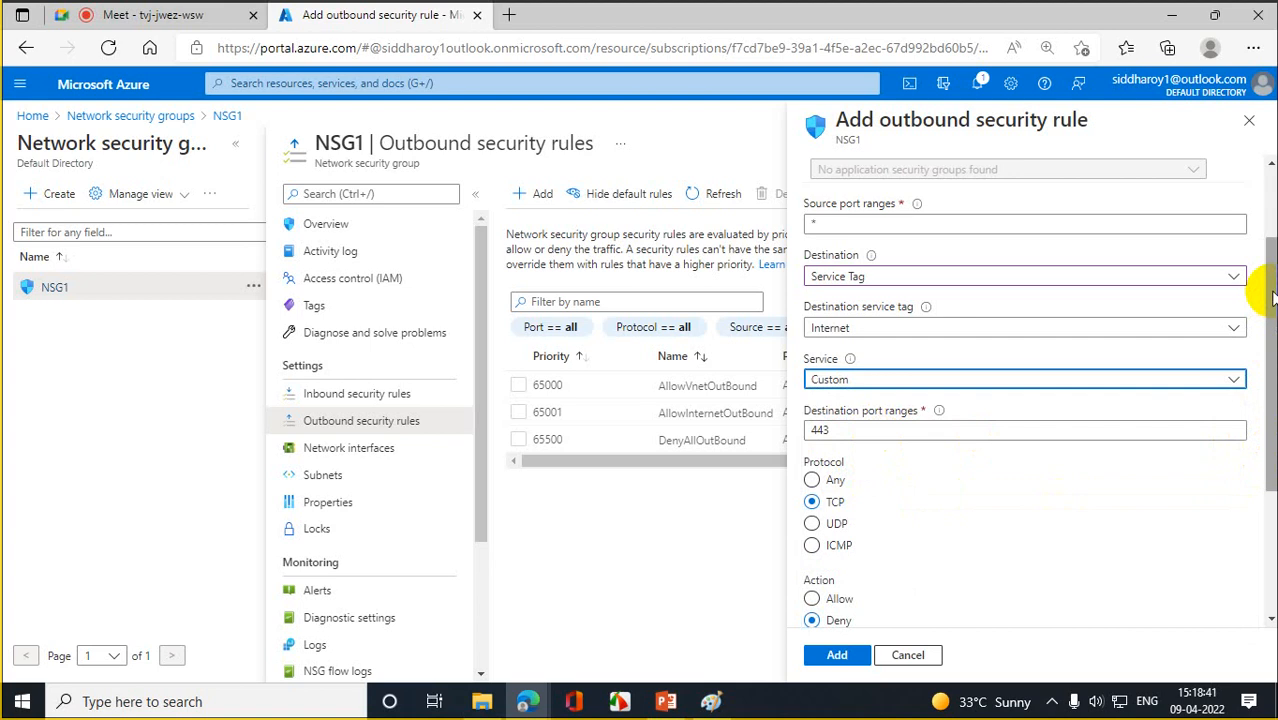
left_click_drag(1272, 297, 1270, 395)
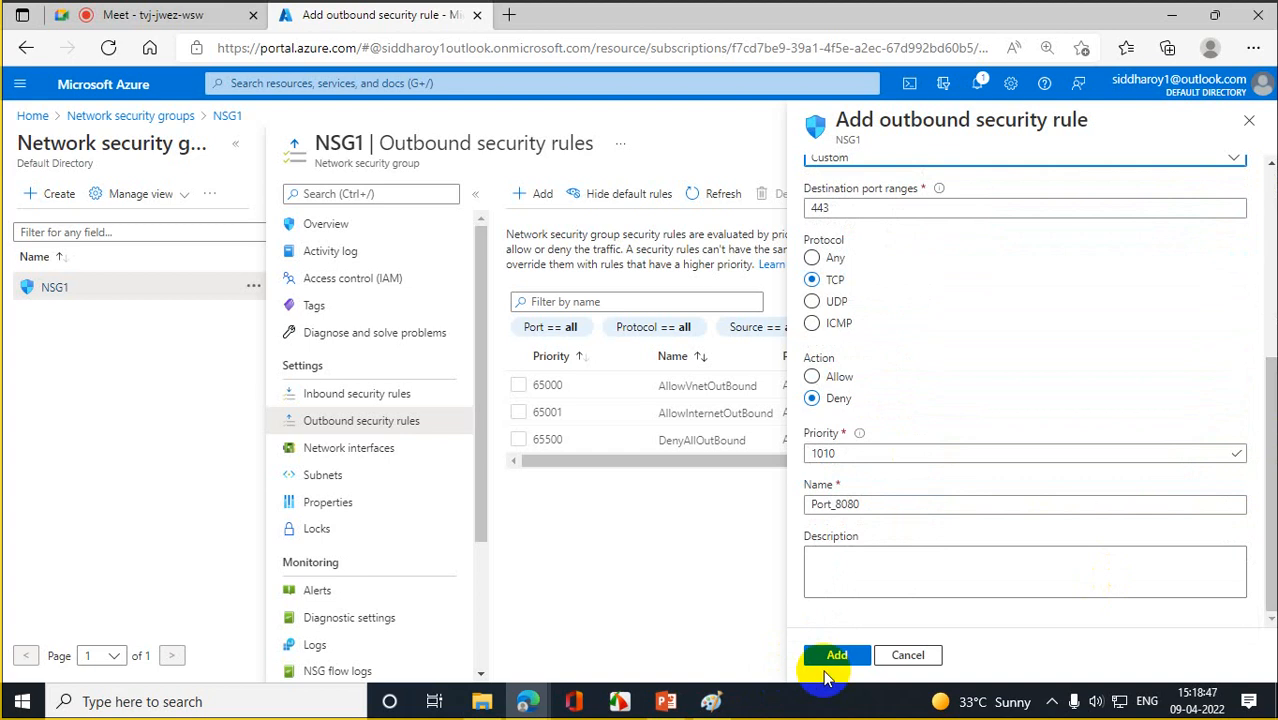
- Add the Port_8080 rule (priority 1010, TCP 443 to Internet) and open its settings pane
left_click(832, 656)
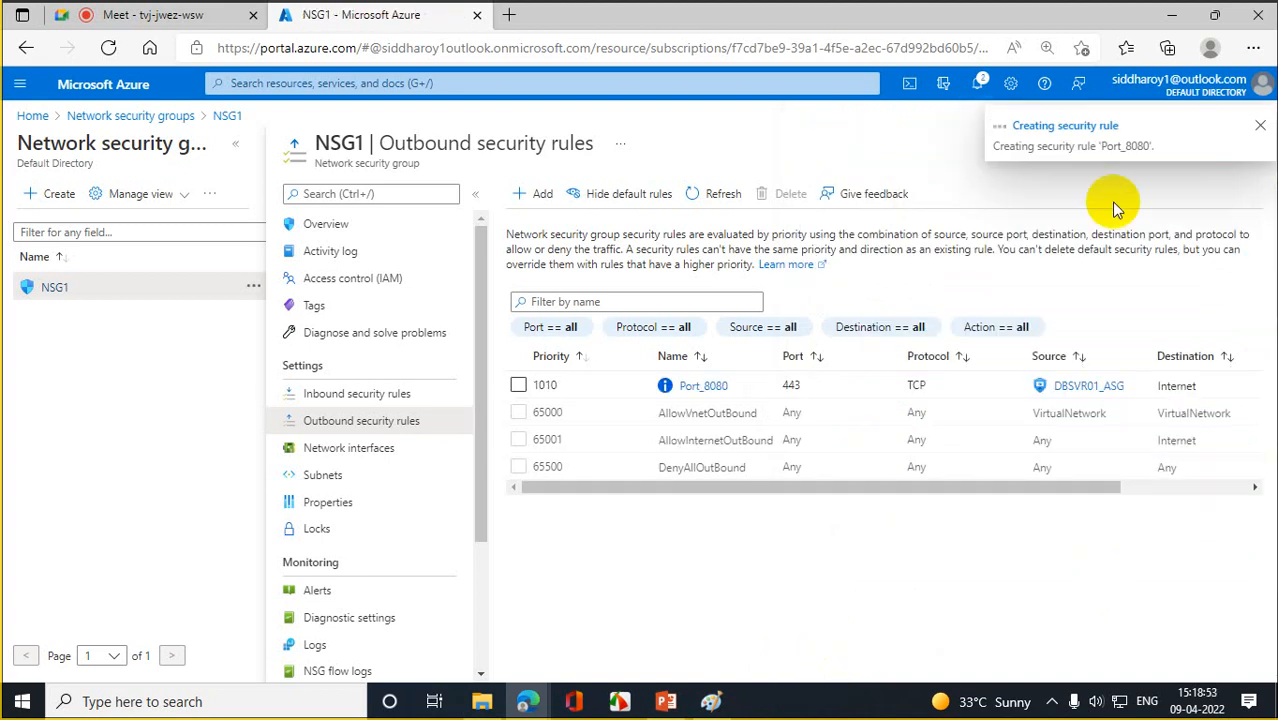
left_click(518, 385)
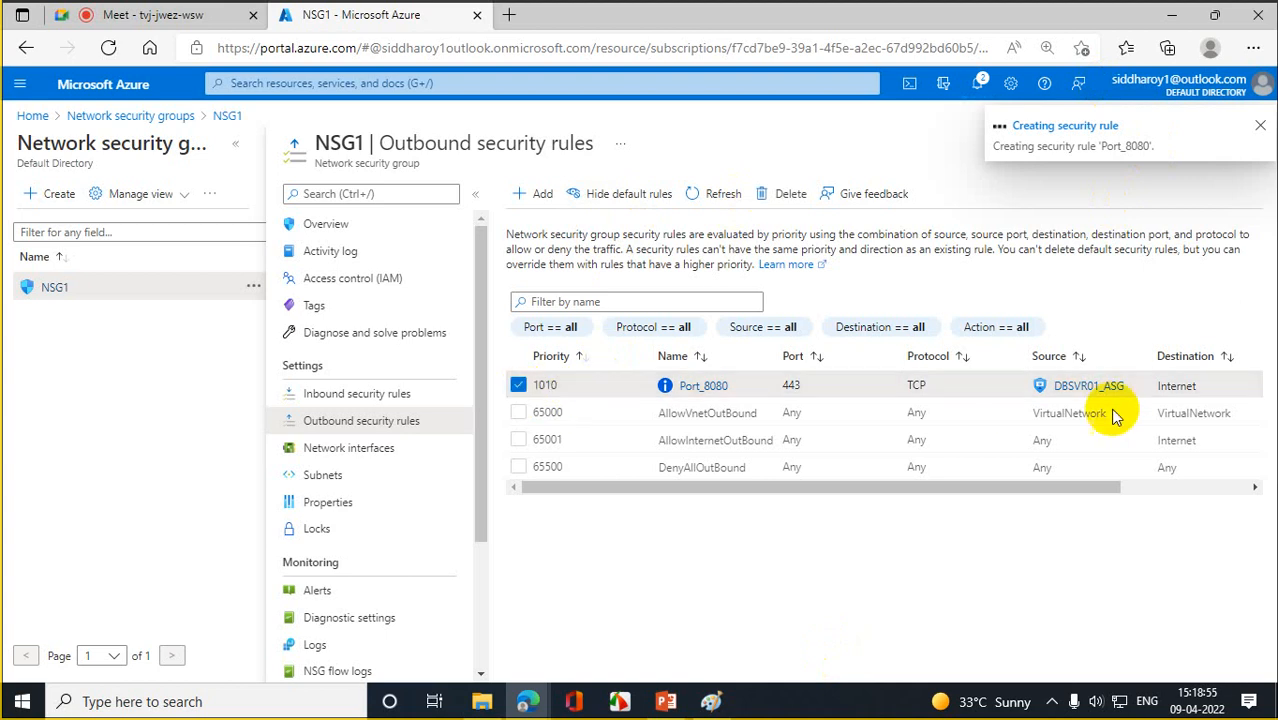
left_click(703, 386)
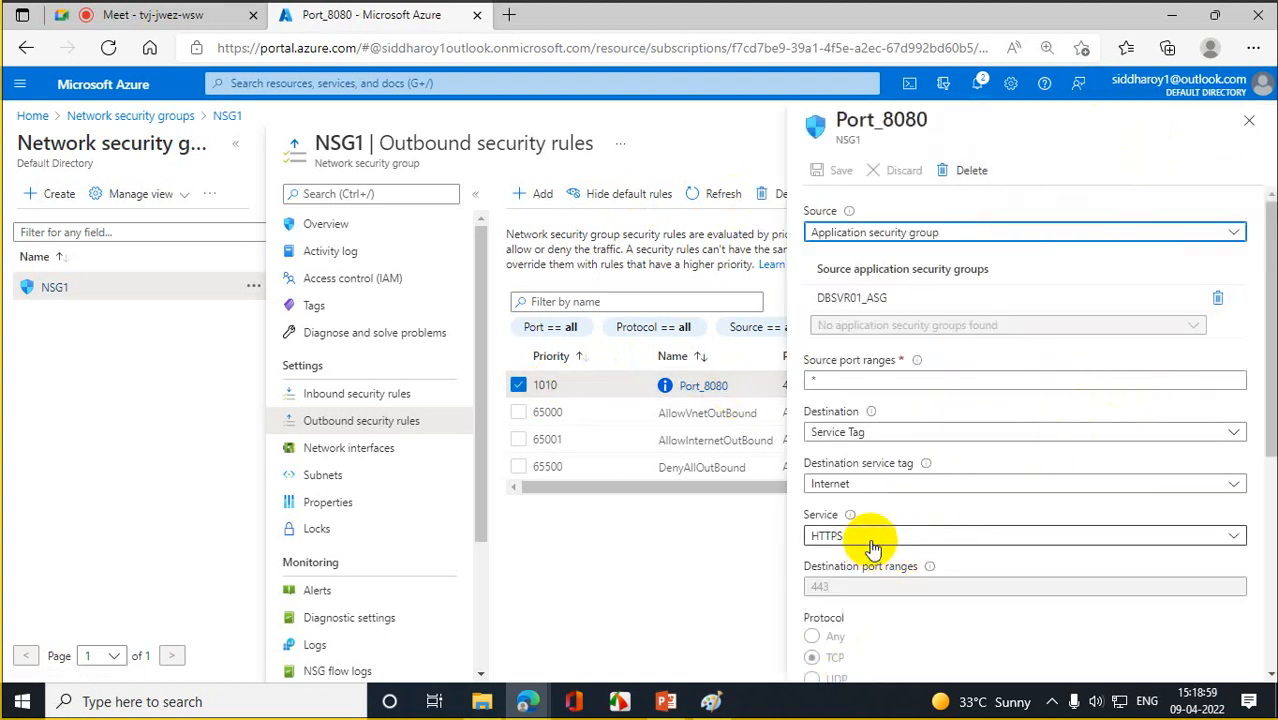
- Change Port_8080's priority from 1010 to 900, add description 'Internetblocker', and save
scroll(1258, 400, "down", 5)
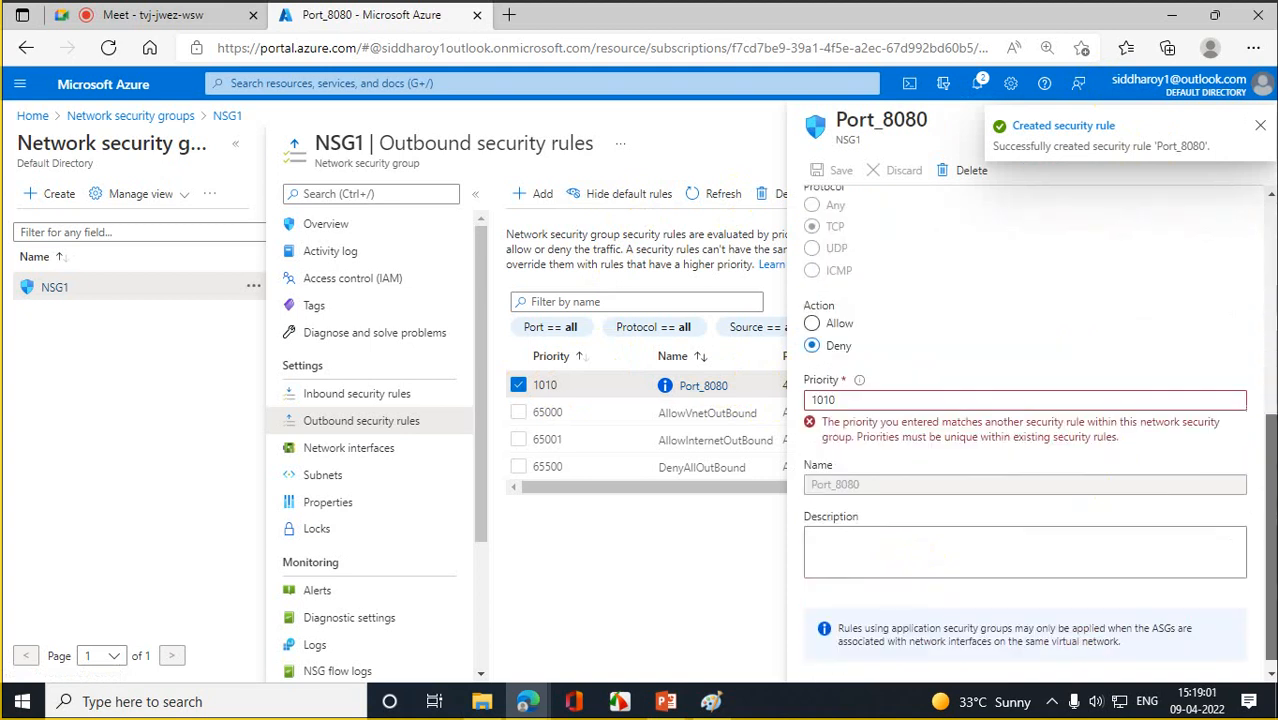
left_click_drag(899, 399, 613, 414)
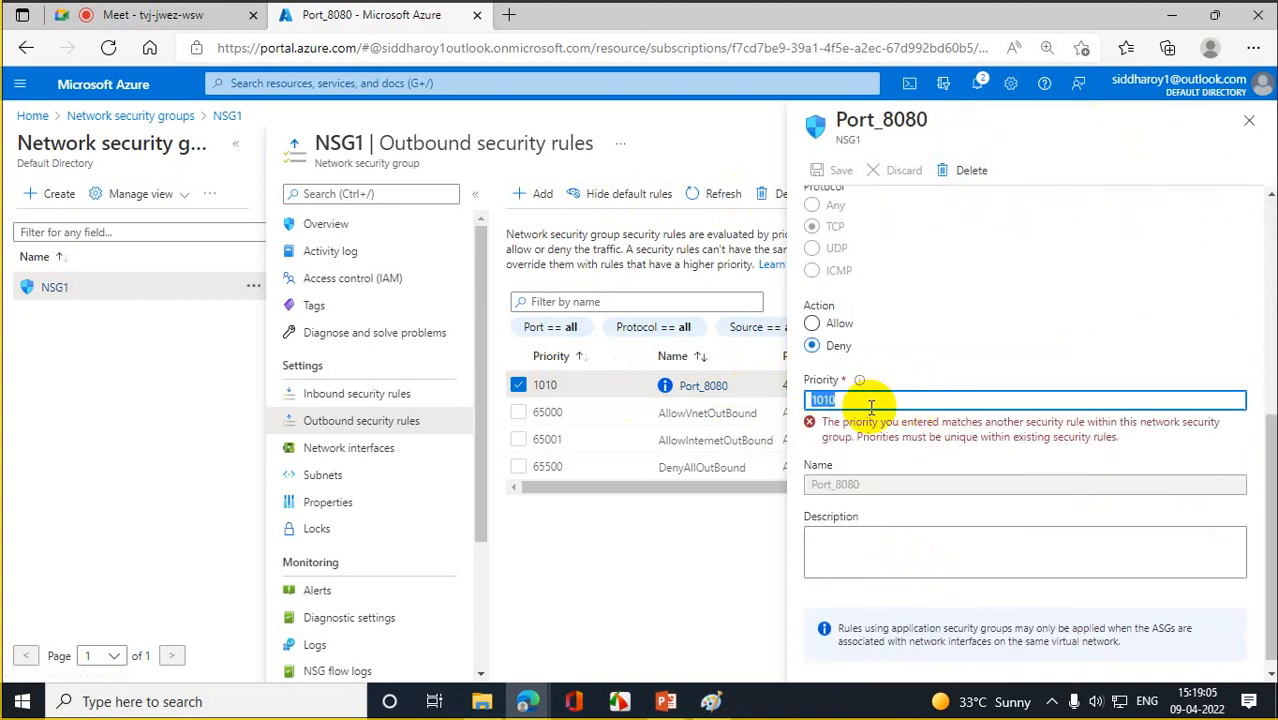
type("900")
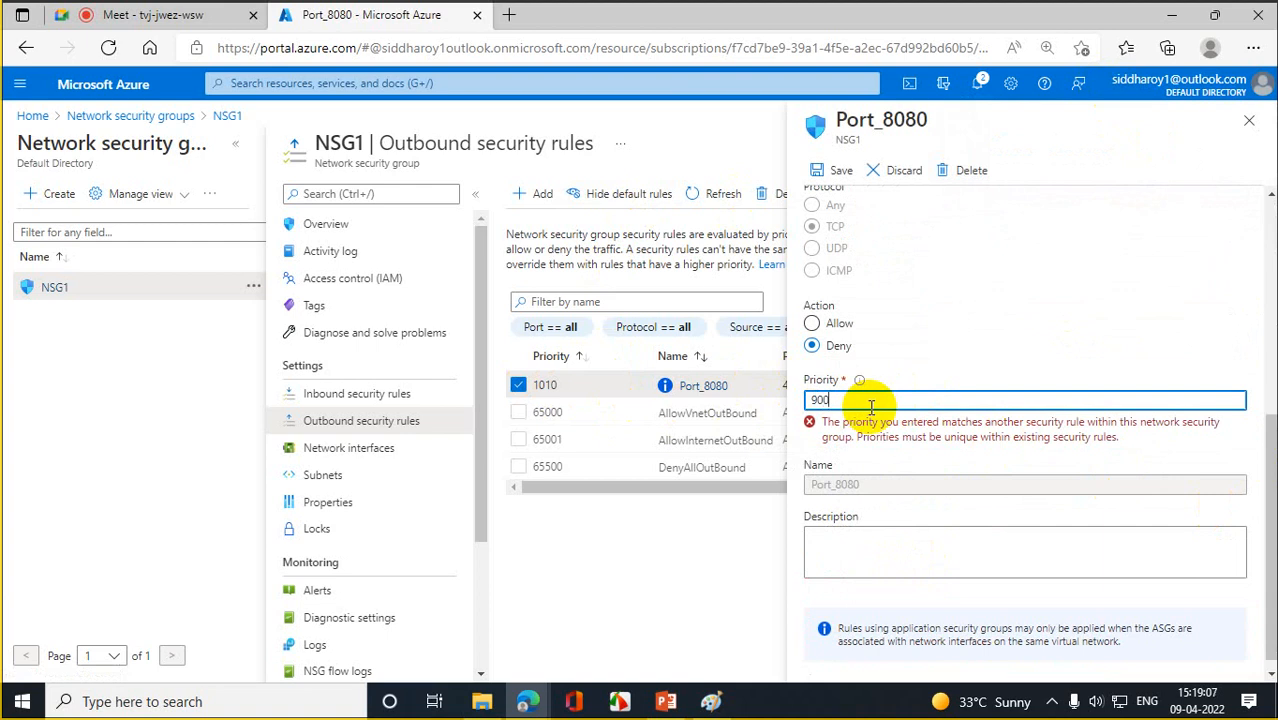
left_click(835, 524)
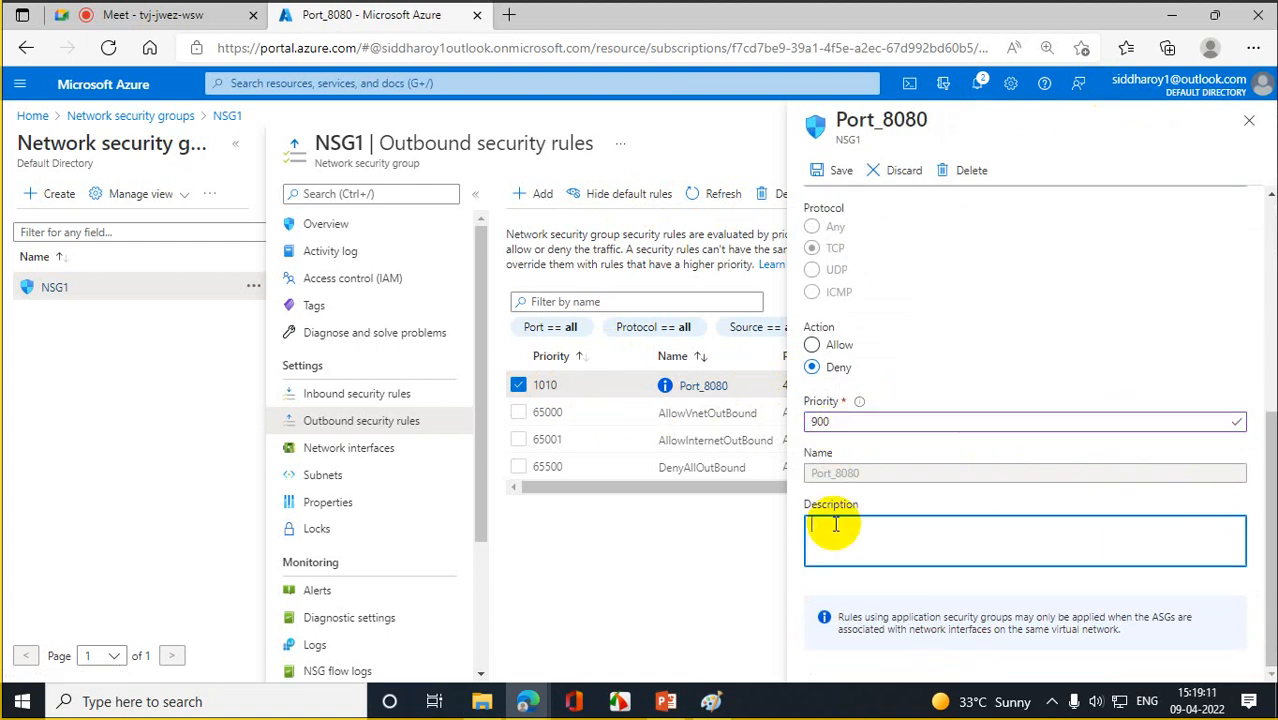
type("Internetblocker")
left_click(840, 172)
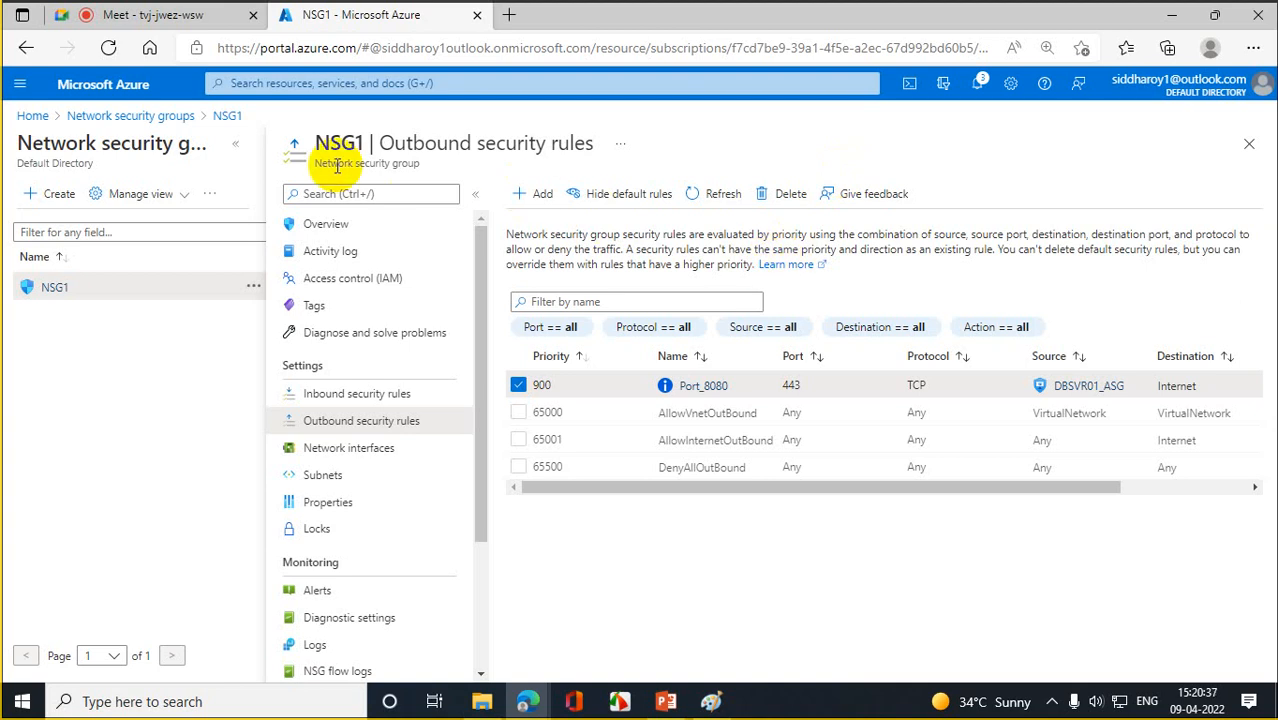
- Reload the NSG1 Outbound security rules page in the browser
left_click(111, 52)
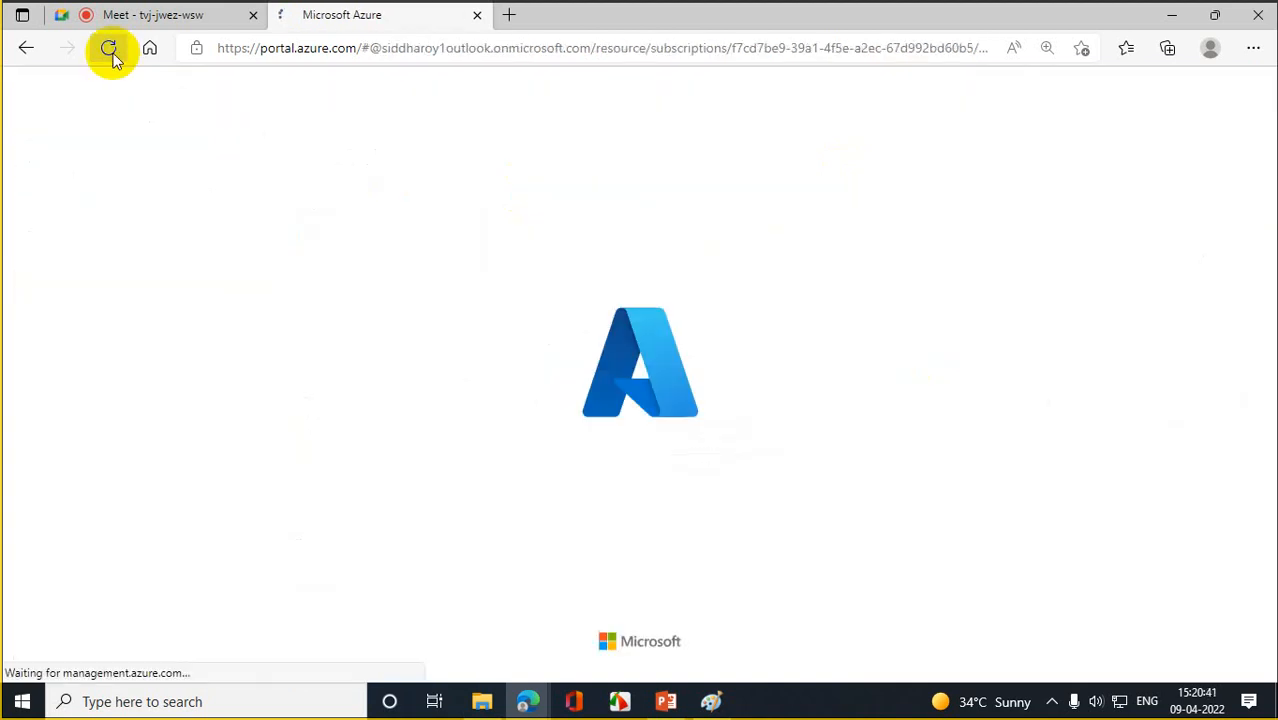
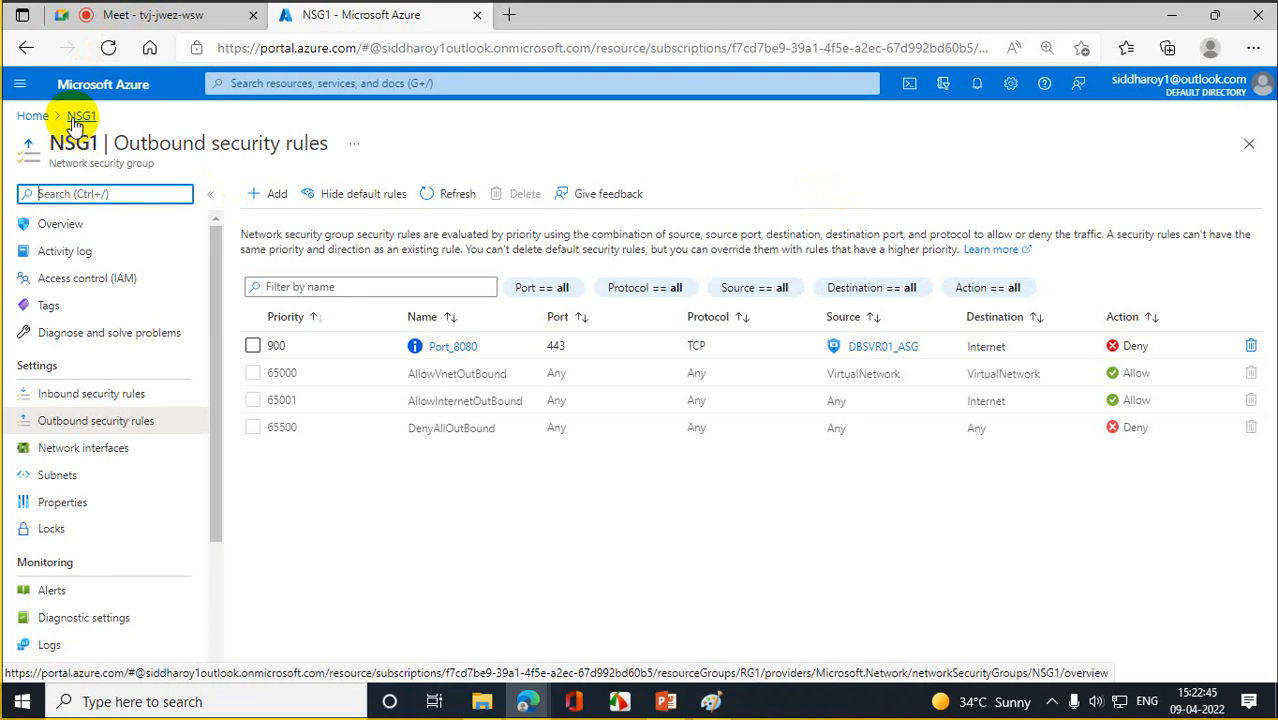
- Download DBSVR01's RDP connection file from its Connect page and open it
left_click(33, 116)
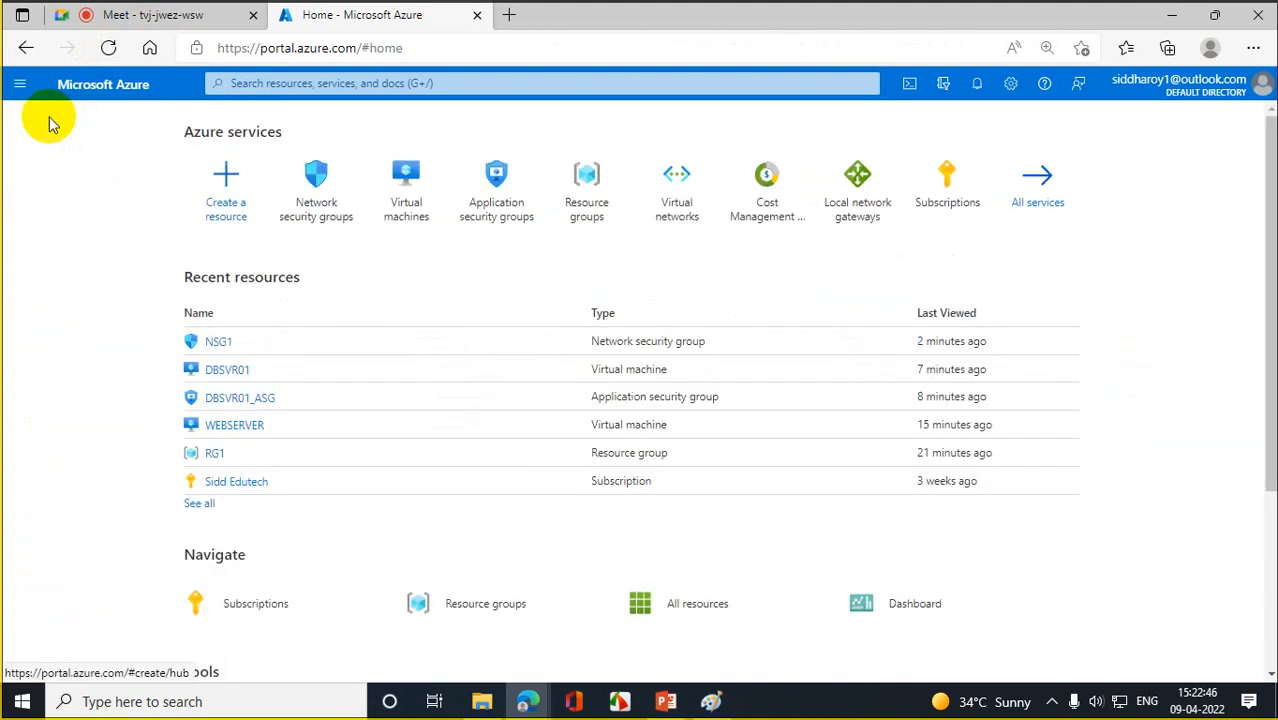
left_click(405, 196)
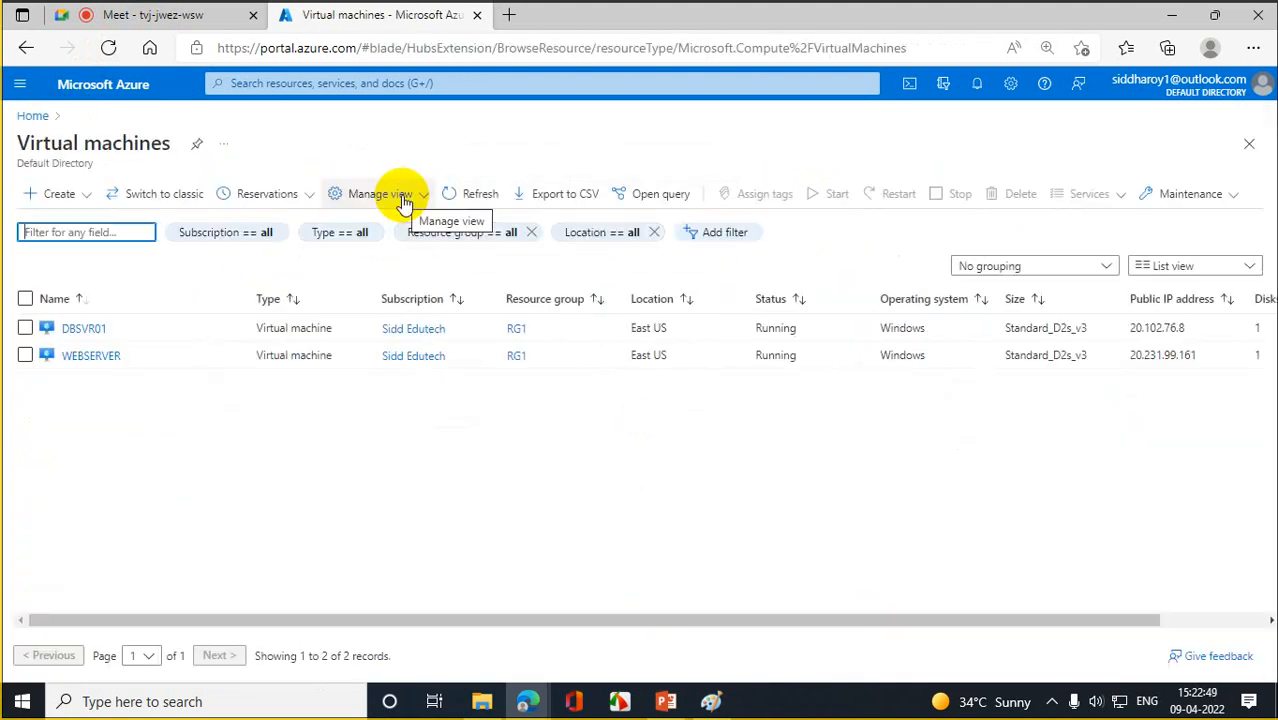
left_click(92, 326)
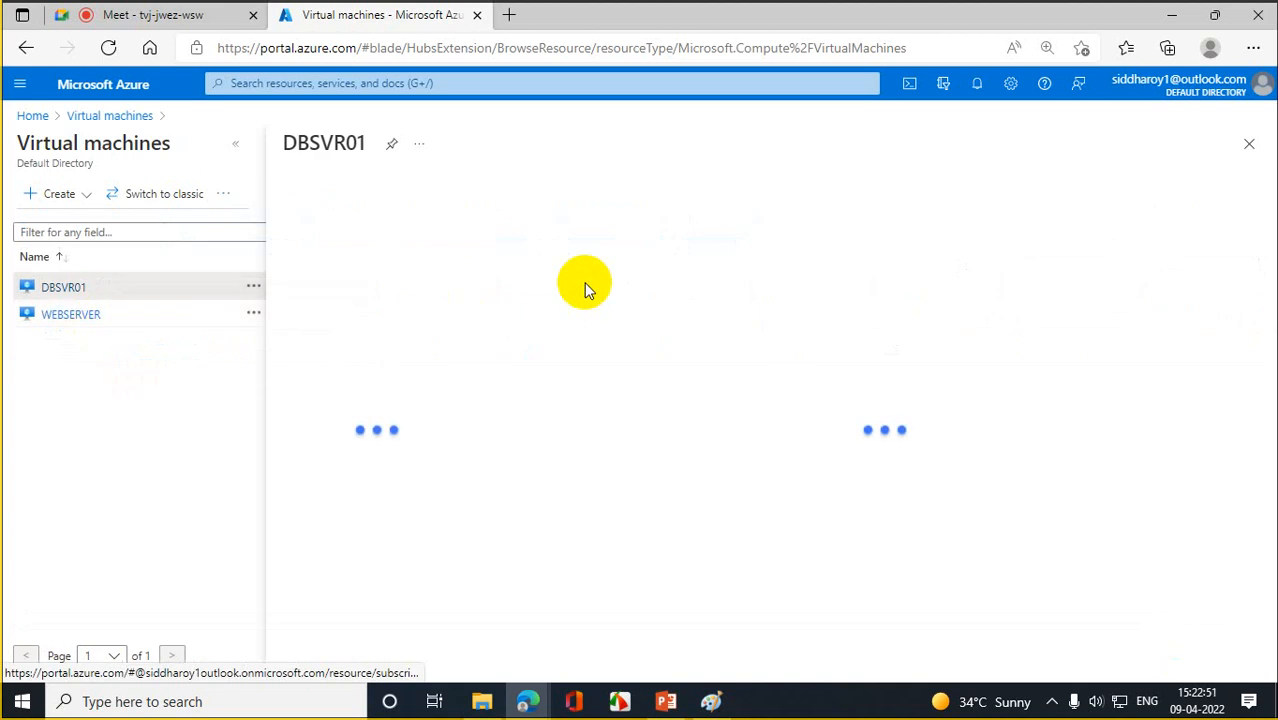
left_click(543, 196)
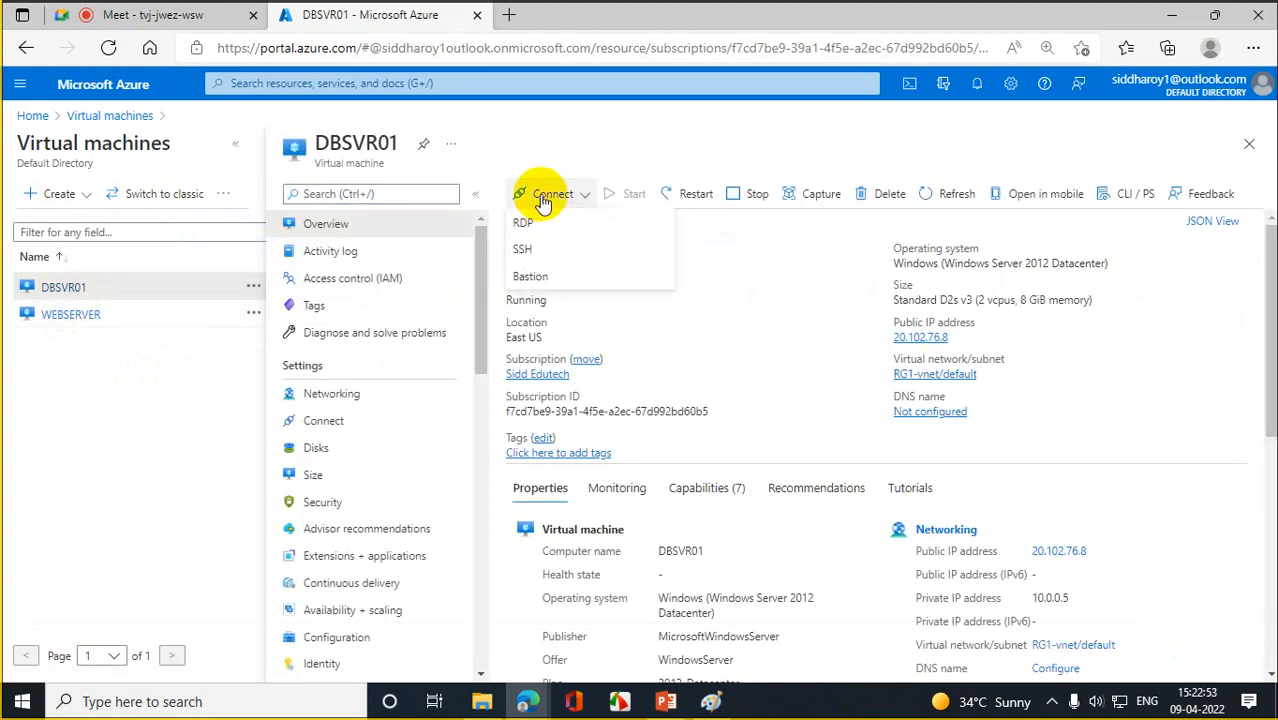
left_click(531, 224)
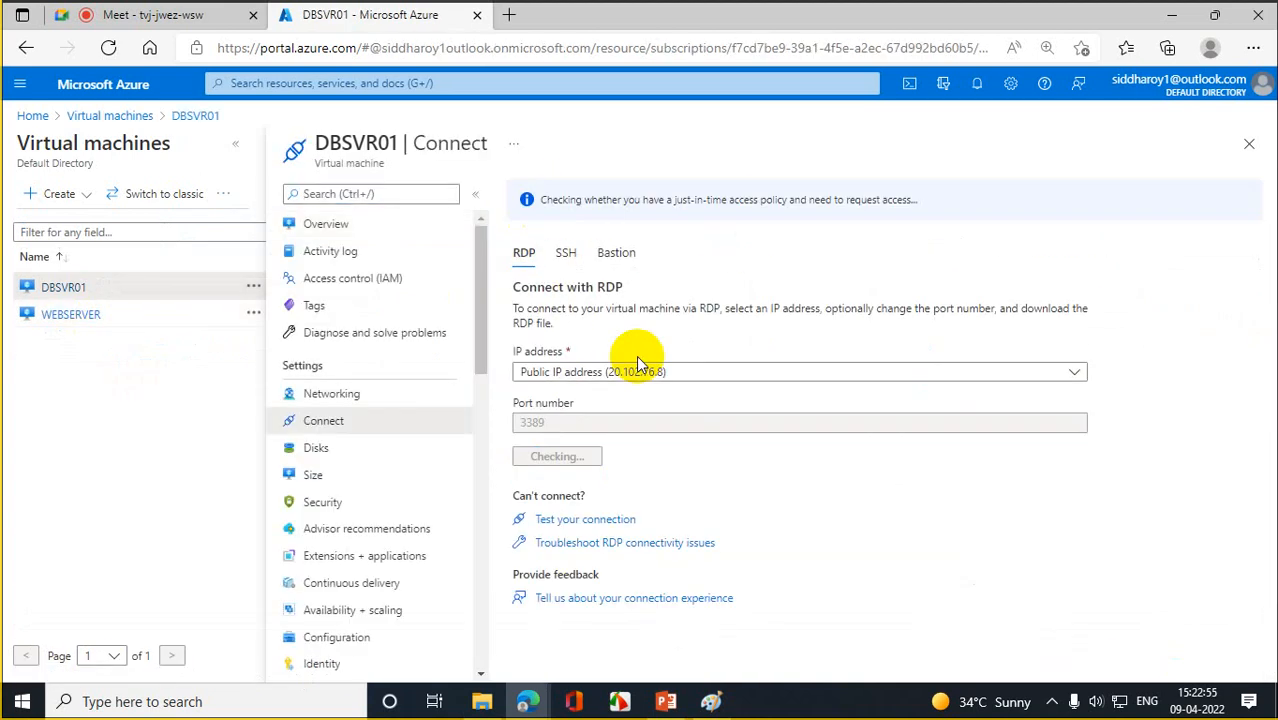
left_click(622, 455)
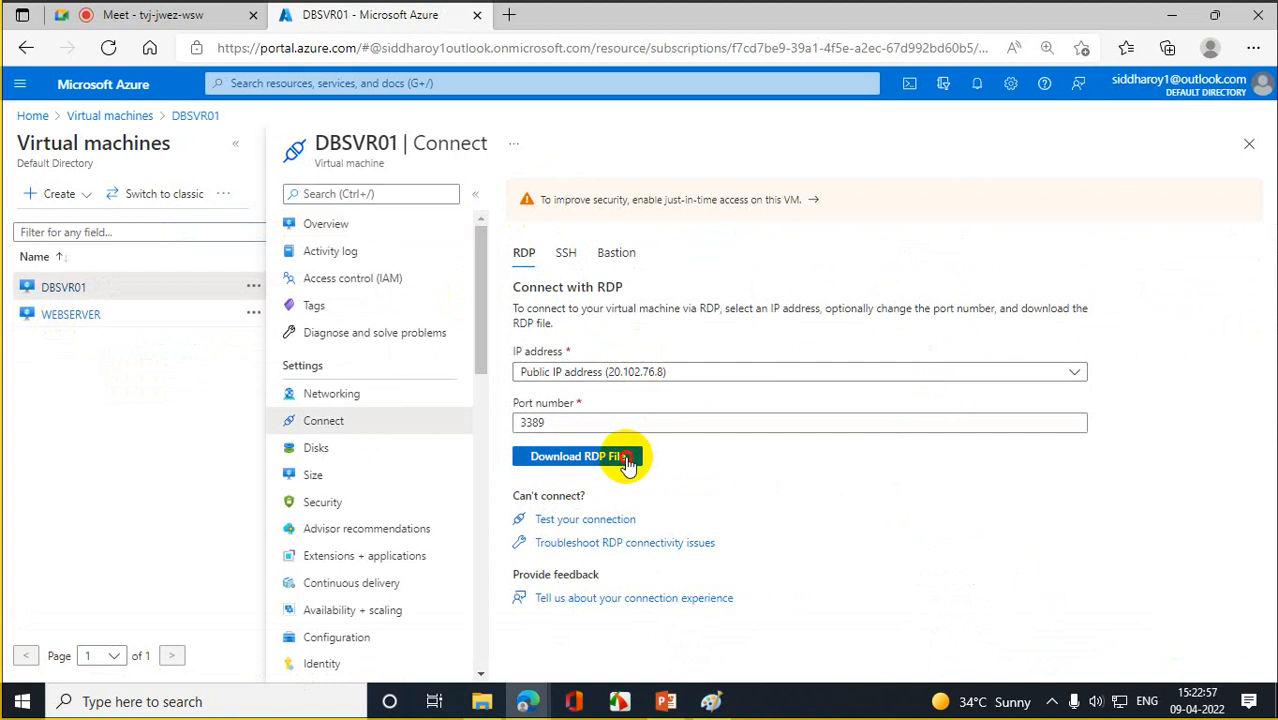
left_click(928, 132)
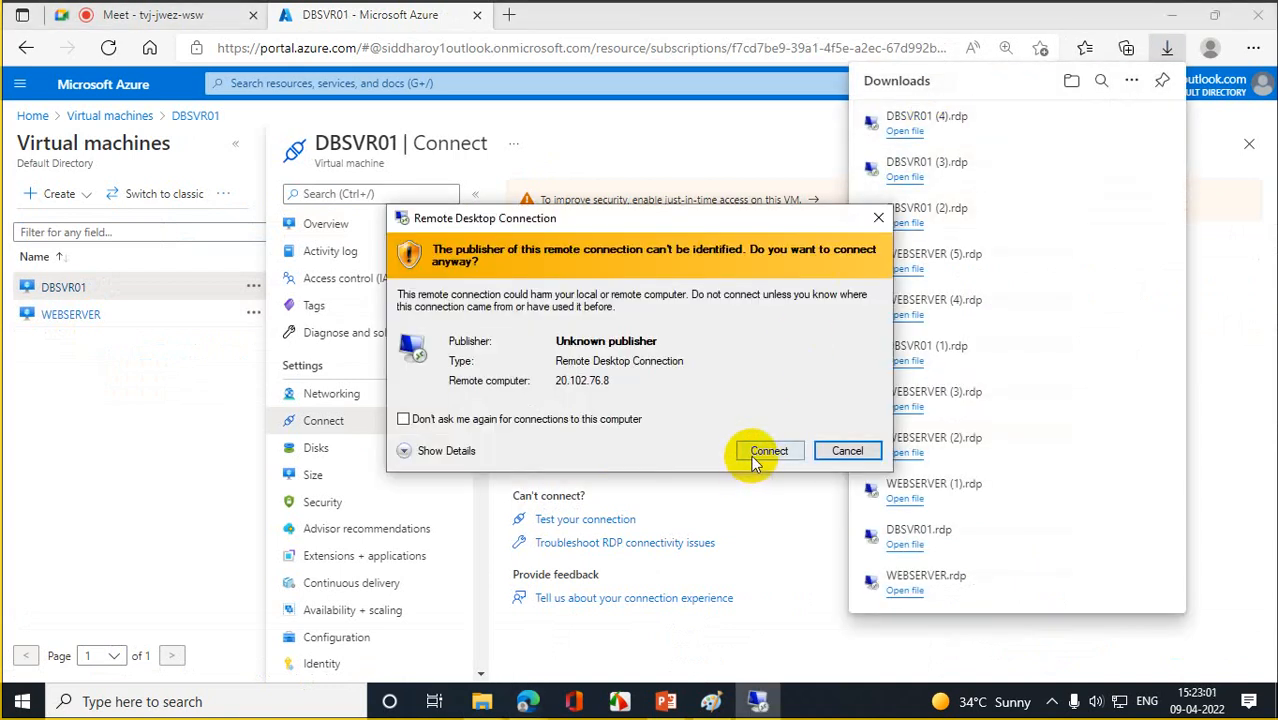
- Connect to DBSVR01 at 20.102.76.8 with the account password, accepting the publisher and certificate warnings
left_click(755, 456)
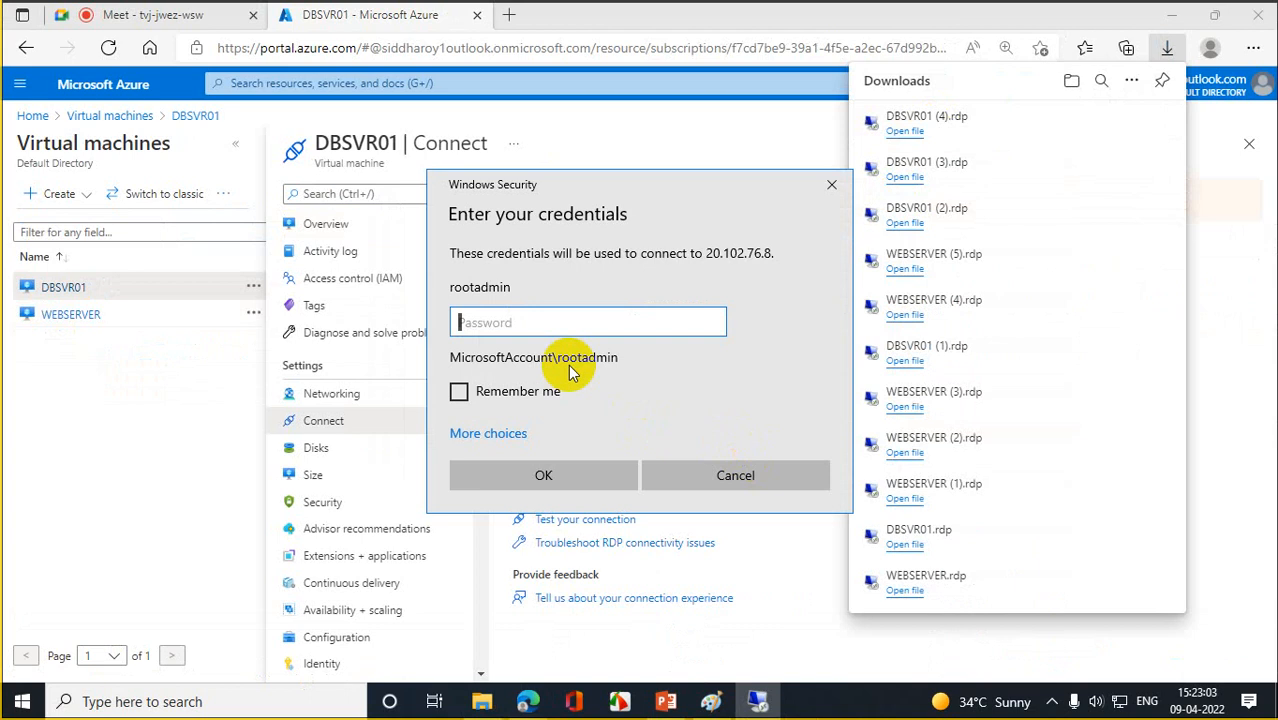
type("********")
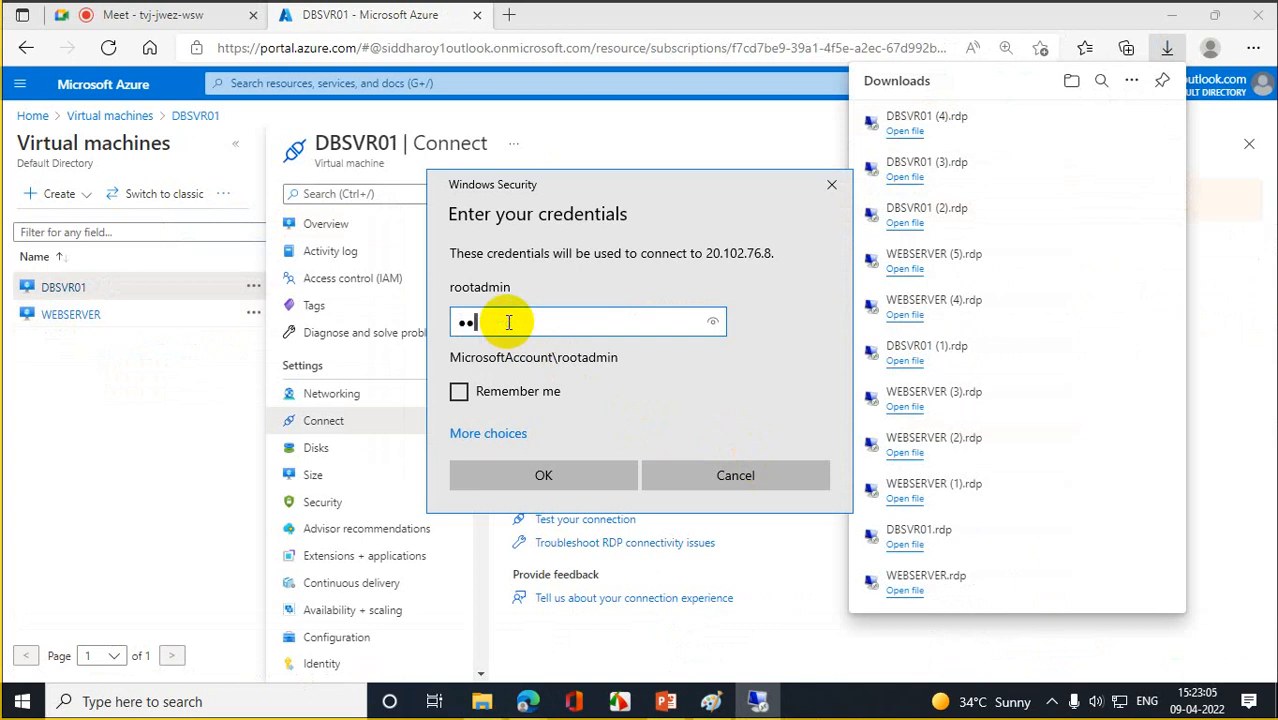
type("*****")
key("Return")
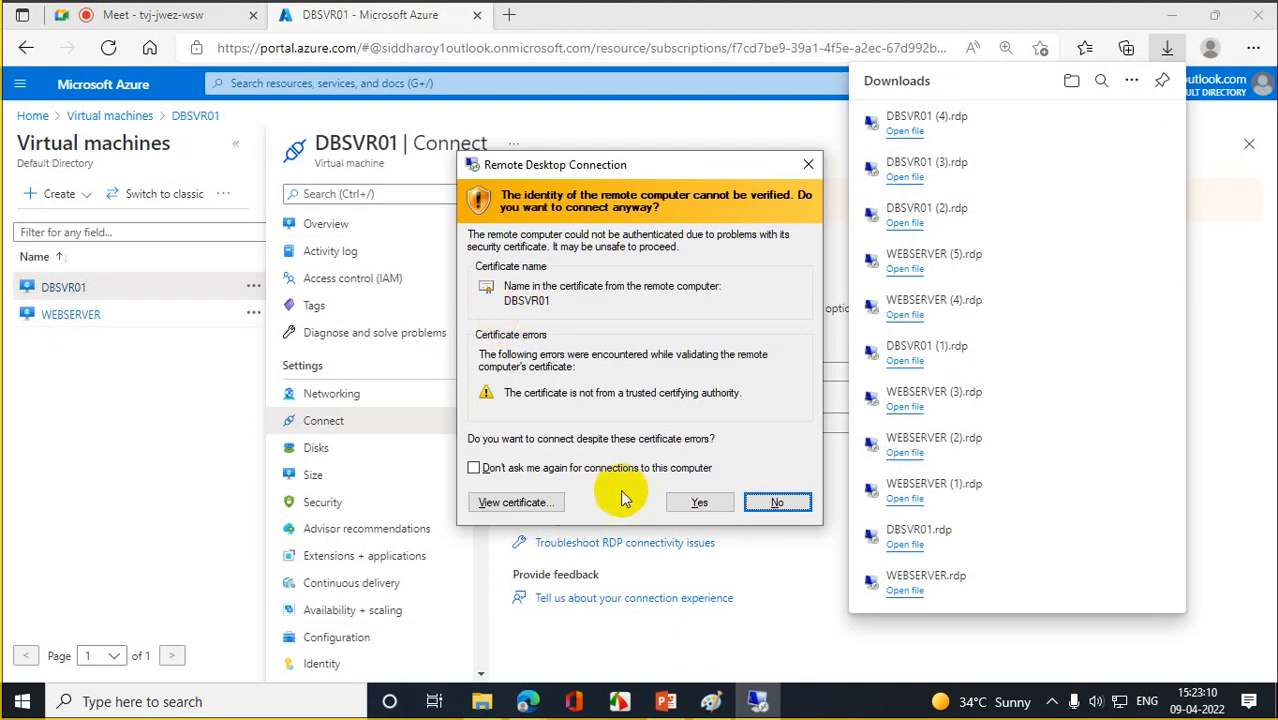
left_click(700, 502)
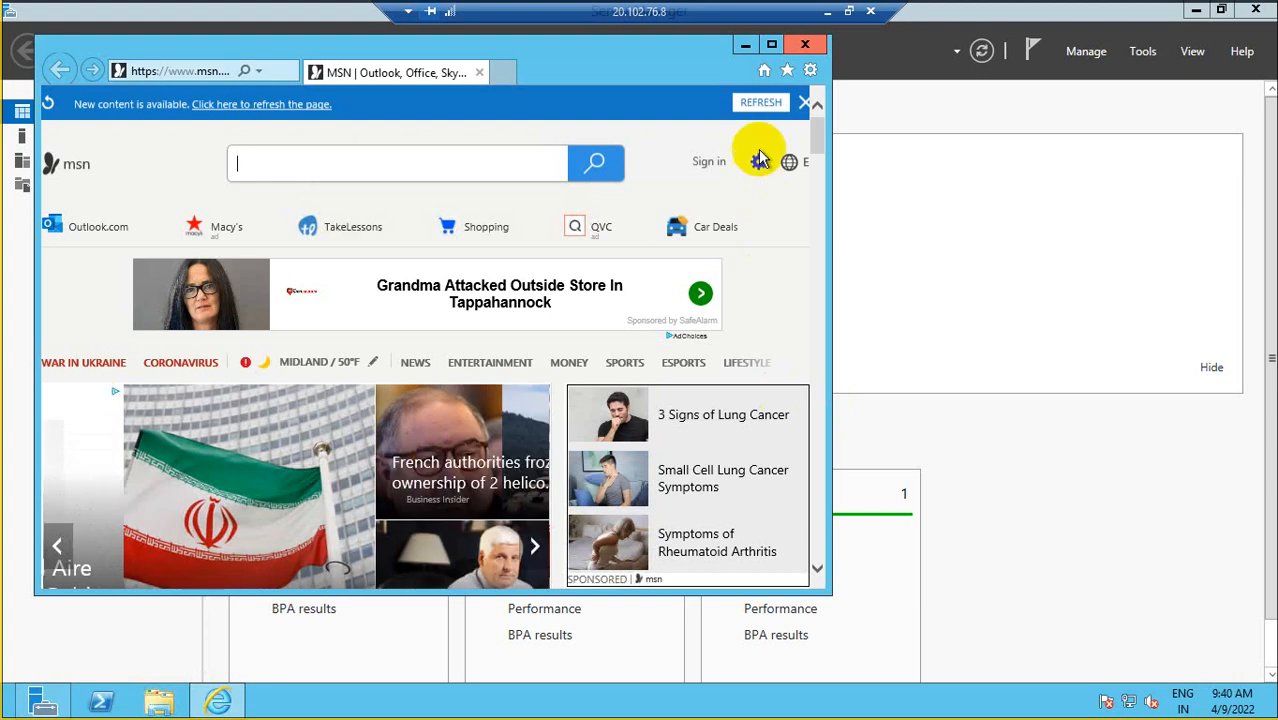
- Close the remote Internet Explorer window and Server Manager on DBSVR01
left_click(827, 12)
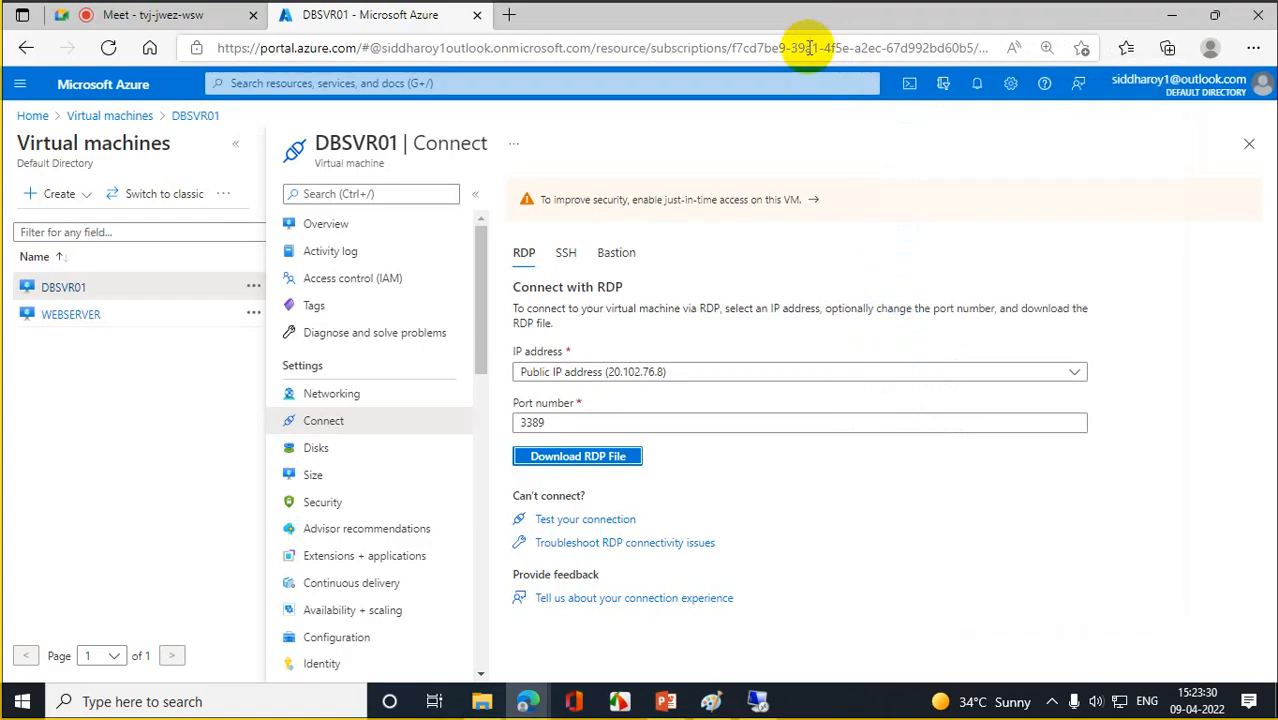
left_click(757, 701)
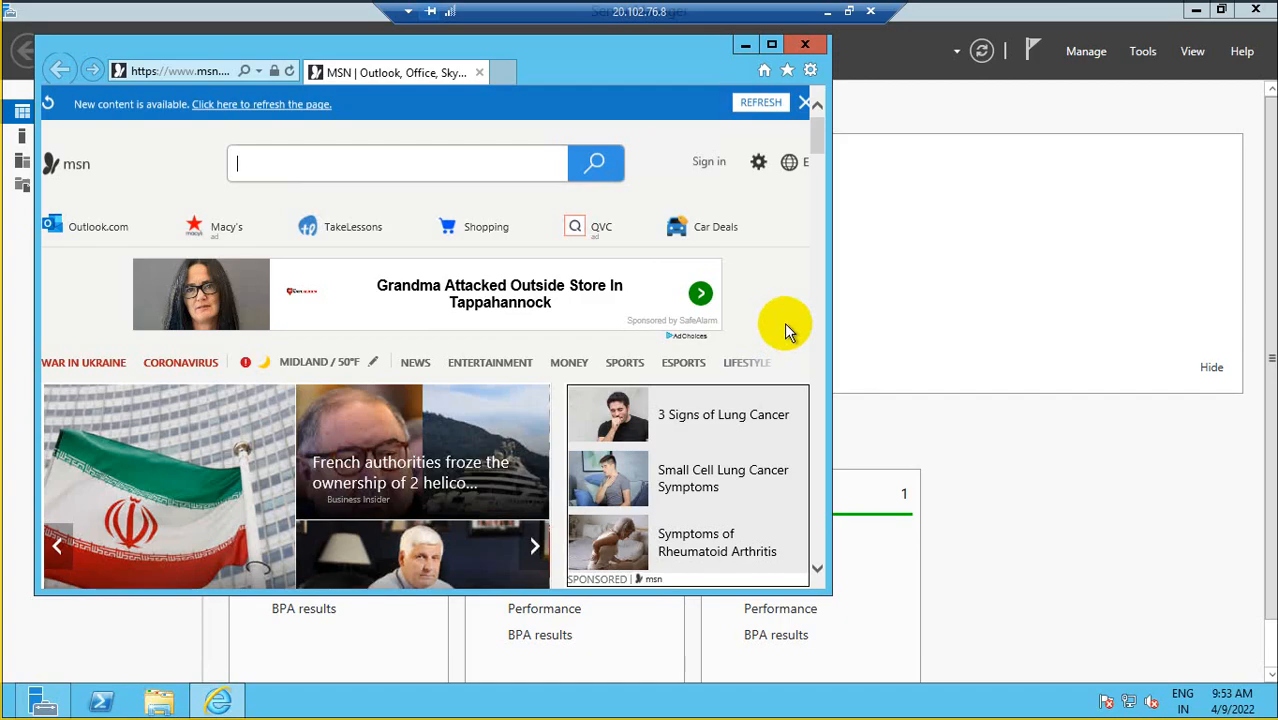
left_click(805, 44)
left_click(1256, 10)
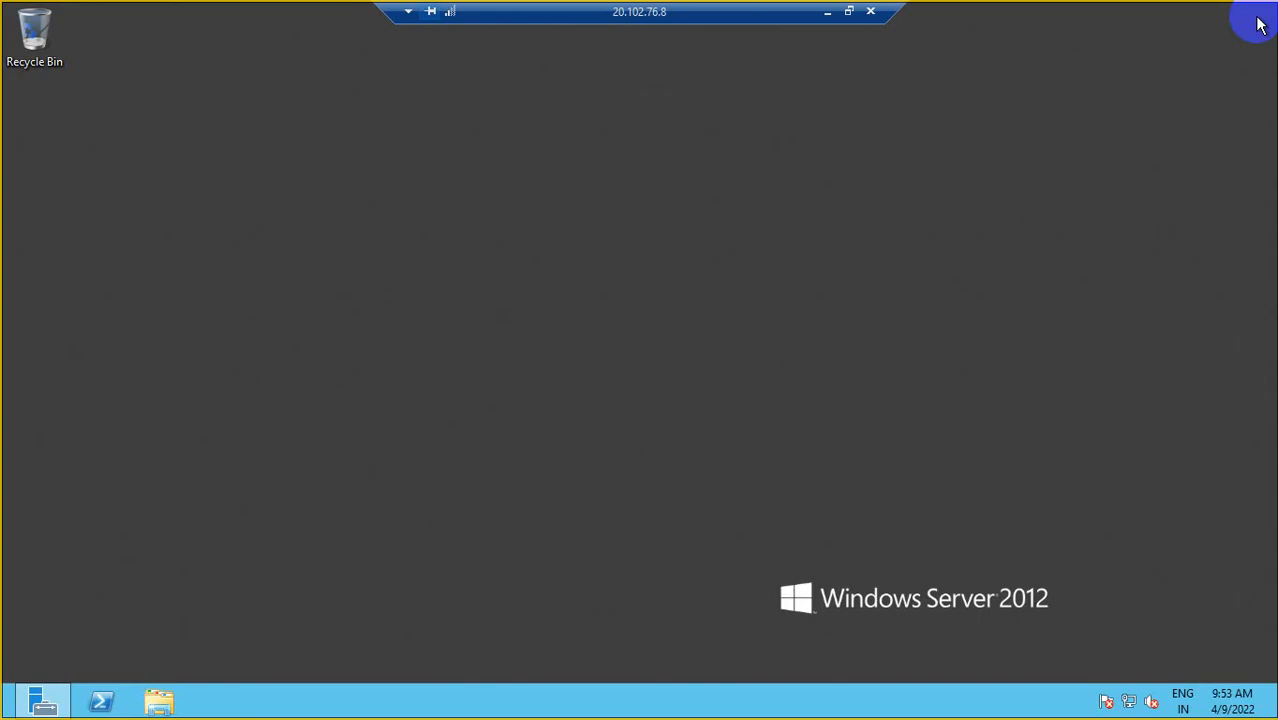
- Run 'iexplore' in a PowerShell window on DBSVR01; it is not recognized
right_click(99, 704)
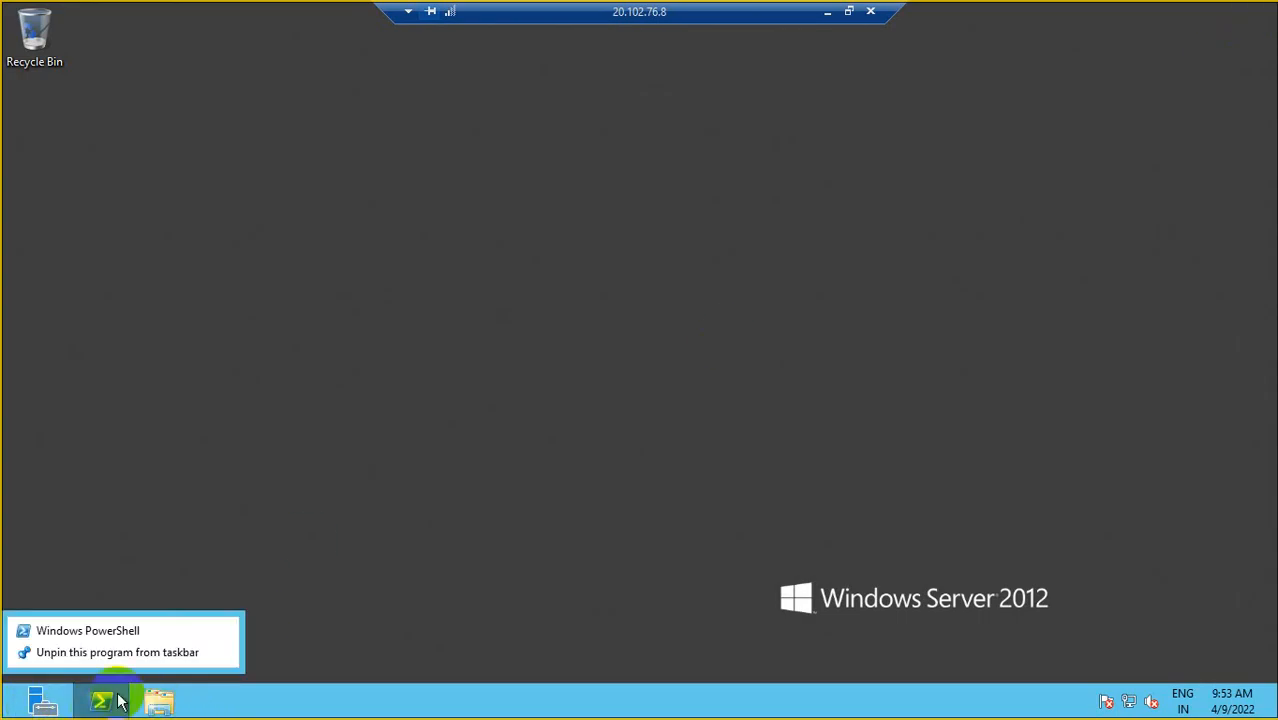
left_click(380, 400)
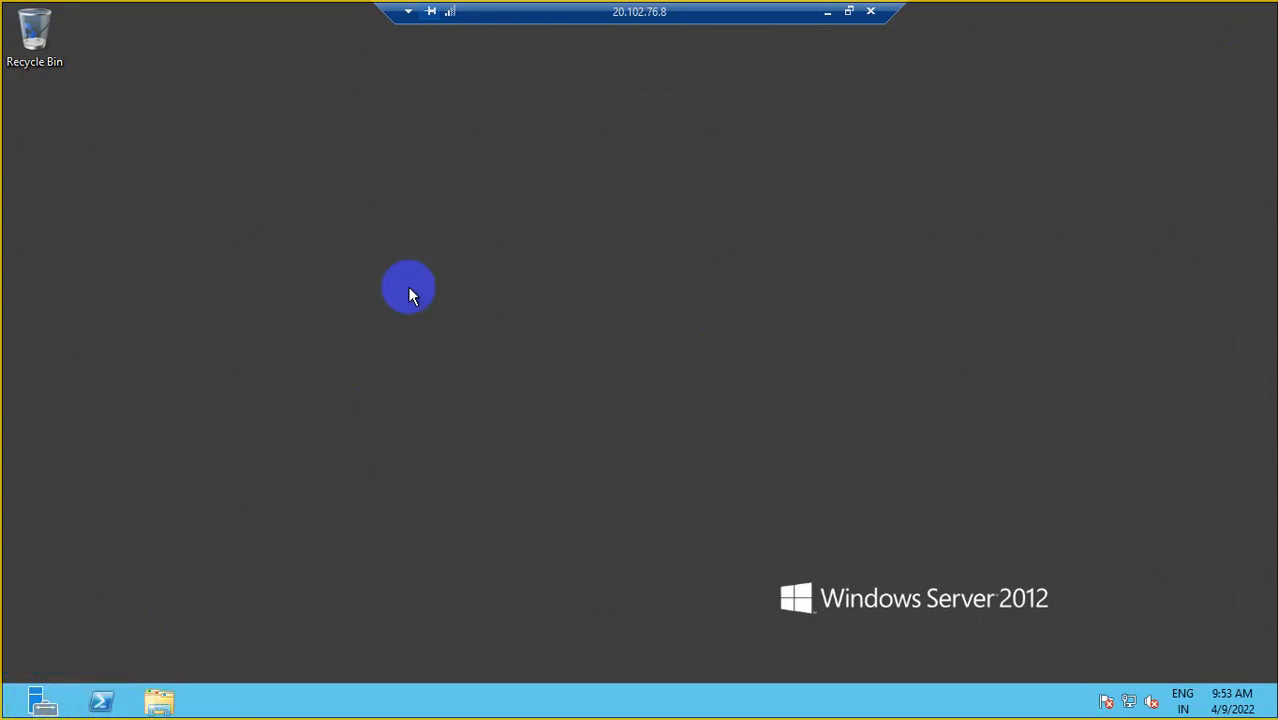
left_click(100, 700)
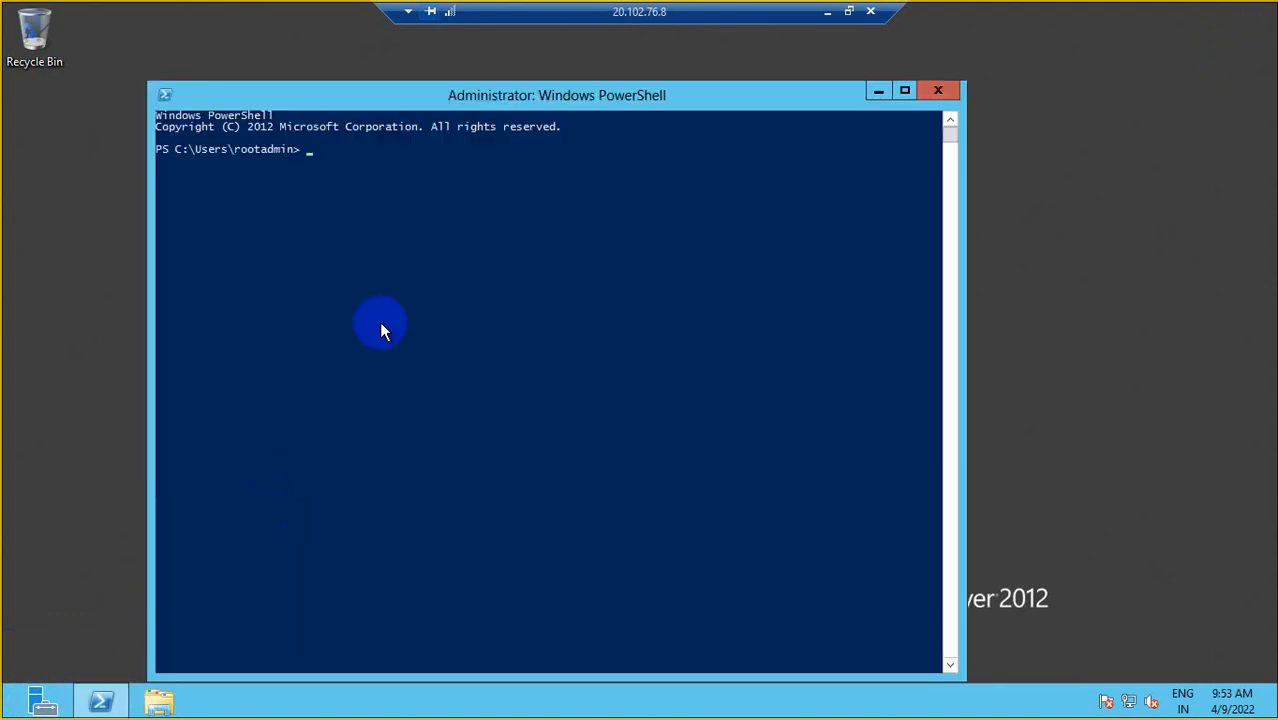
type("ie")
type("c")
key("BackSpace")
key("BackSpace")
key("BackSpace")
type("iexplore")
key("Return")
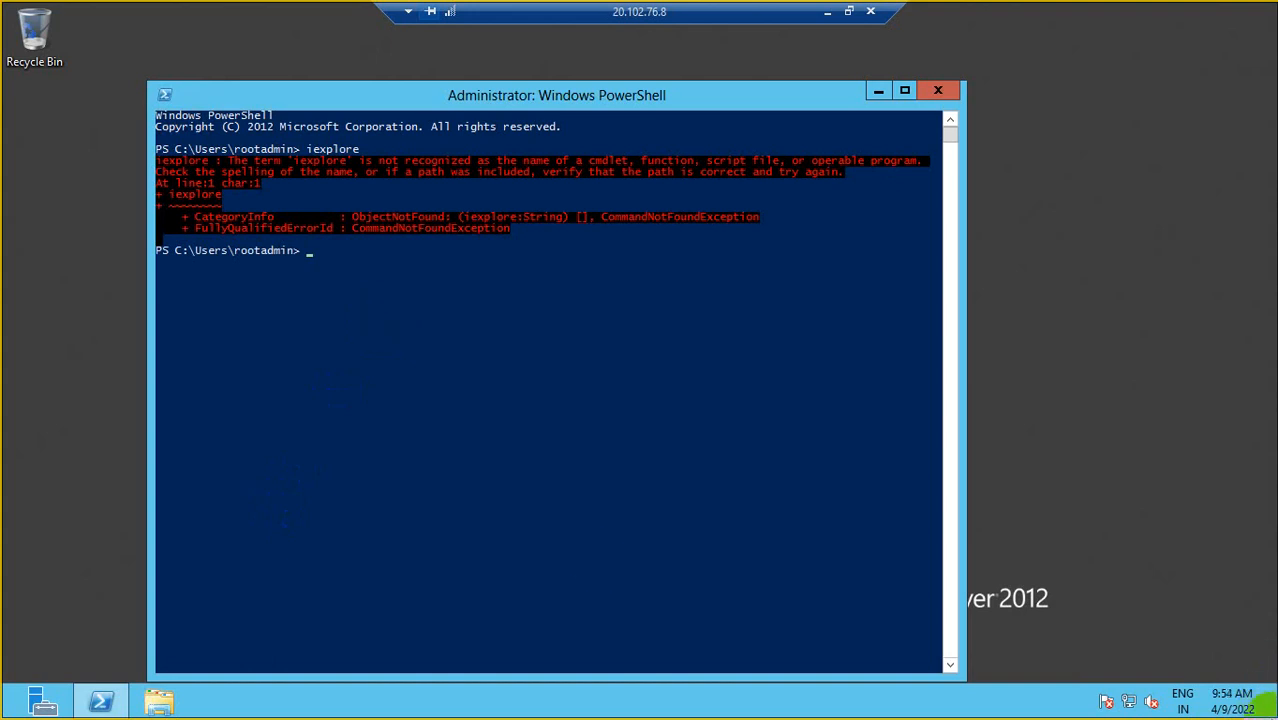
- Launch Internet Explorer through the Run dialog and maximize it; msn.com can't be displayed
mouse_move(1272, 712)
left_click(1236, 256)
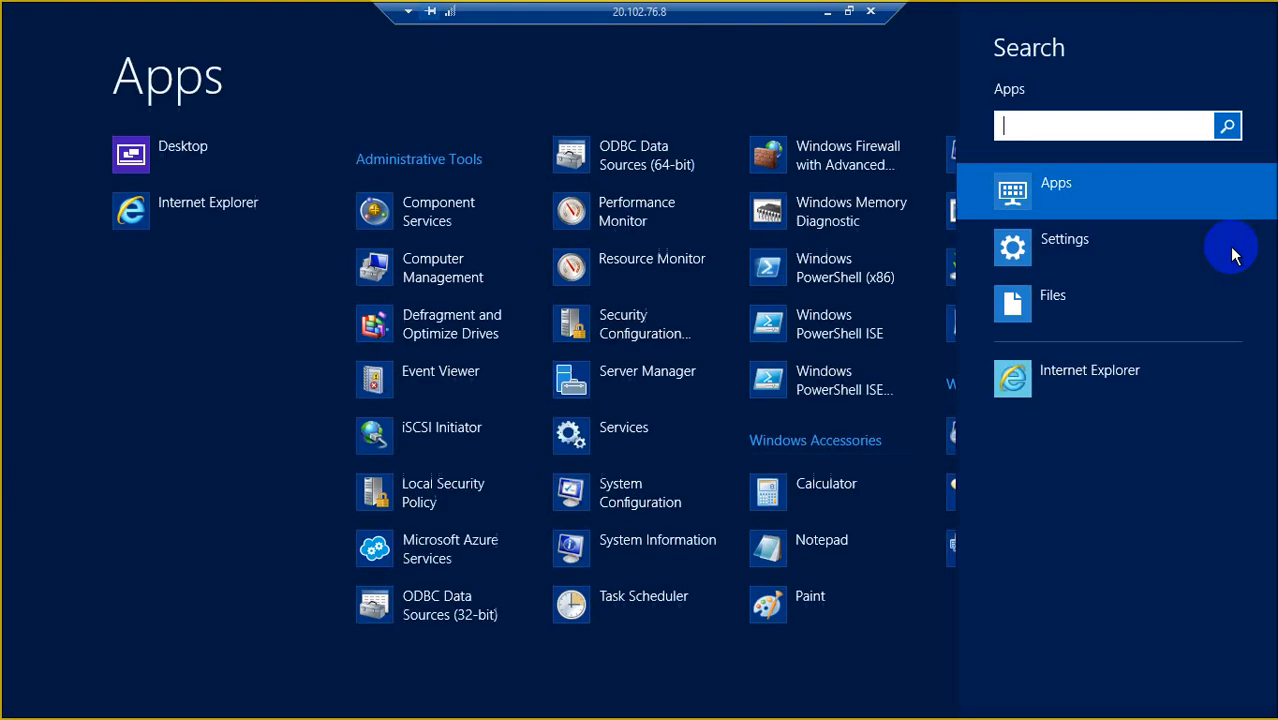
type("run")
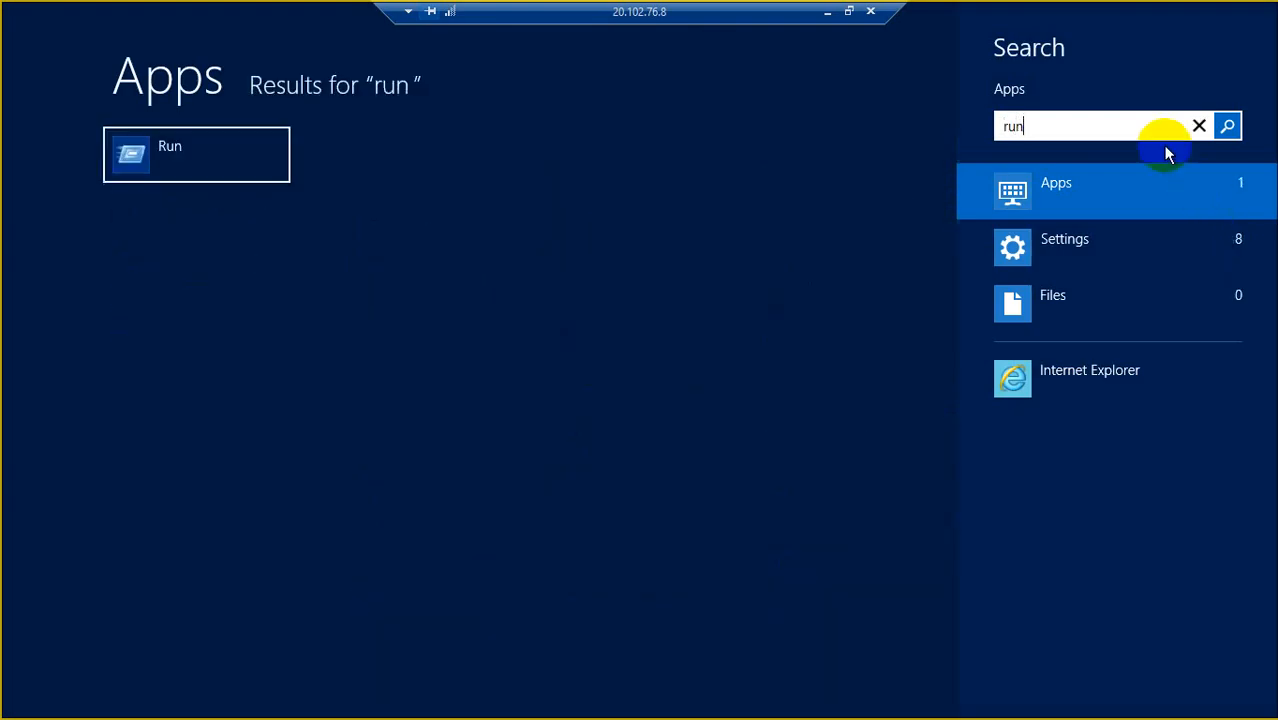
key("Return")
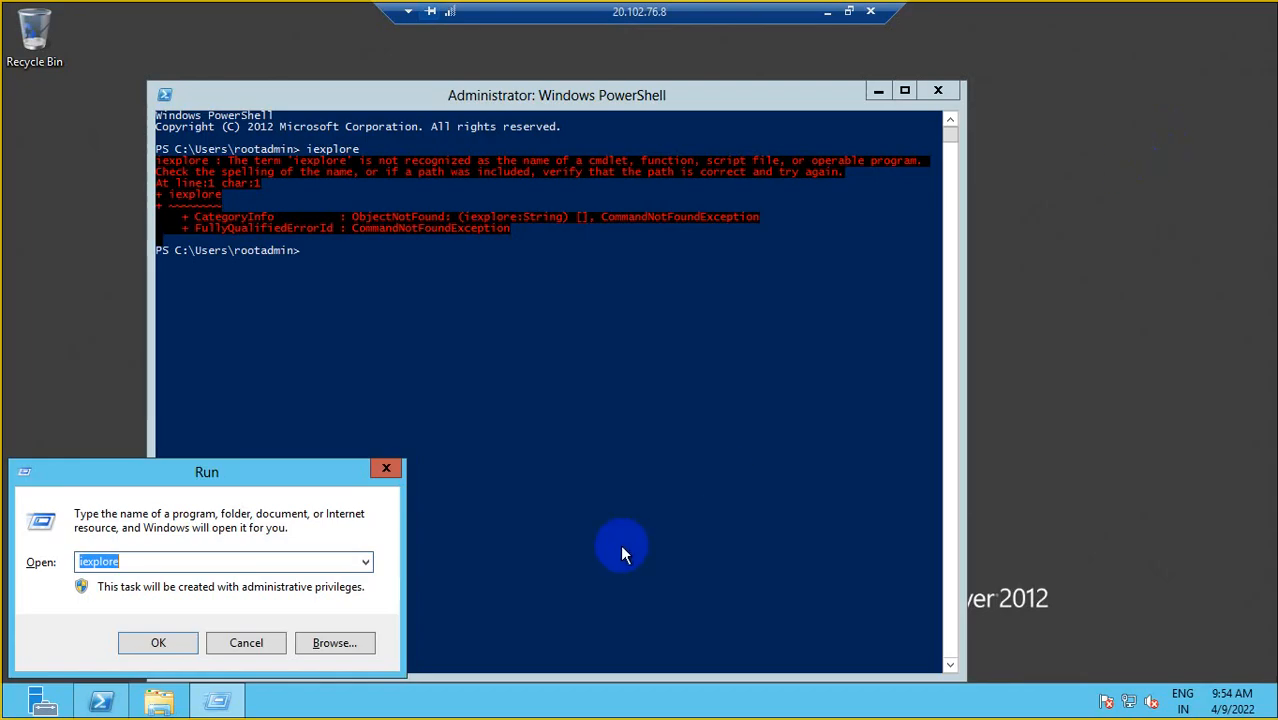
left_click(176, 643)
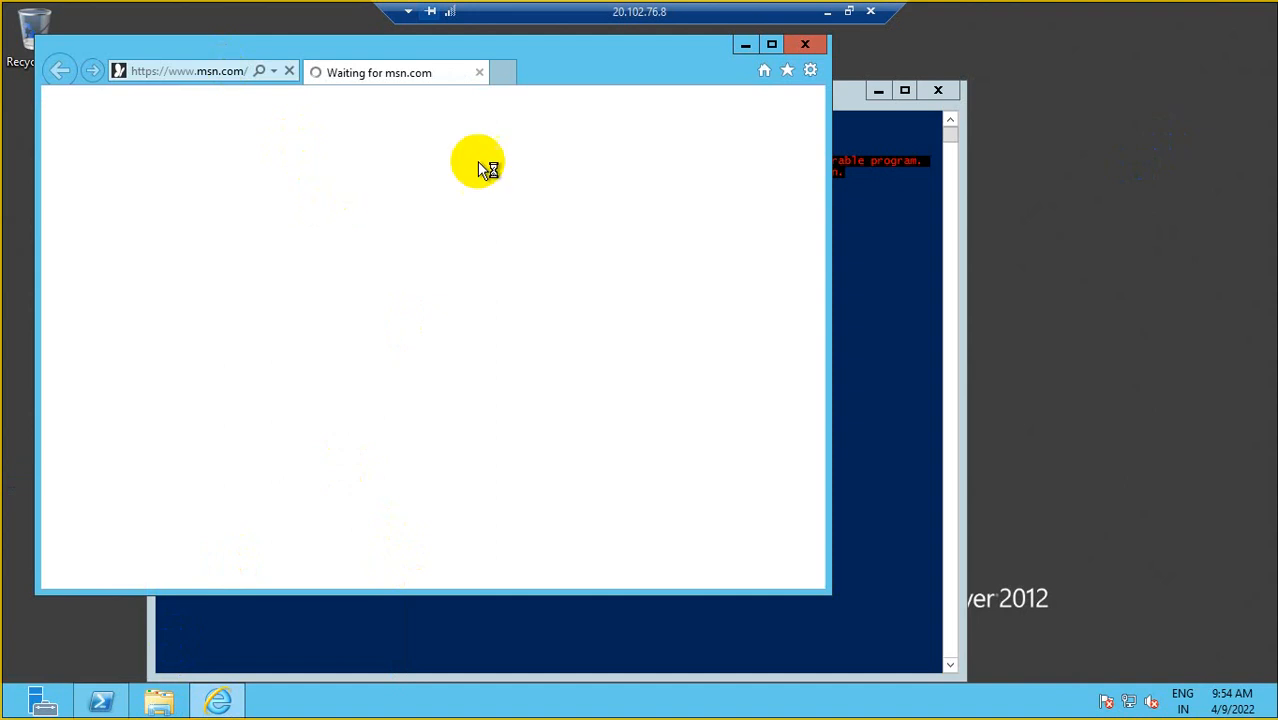
left_click(774, 47)
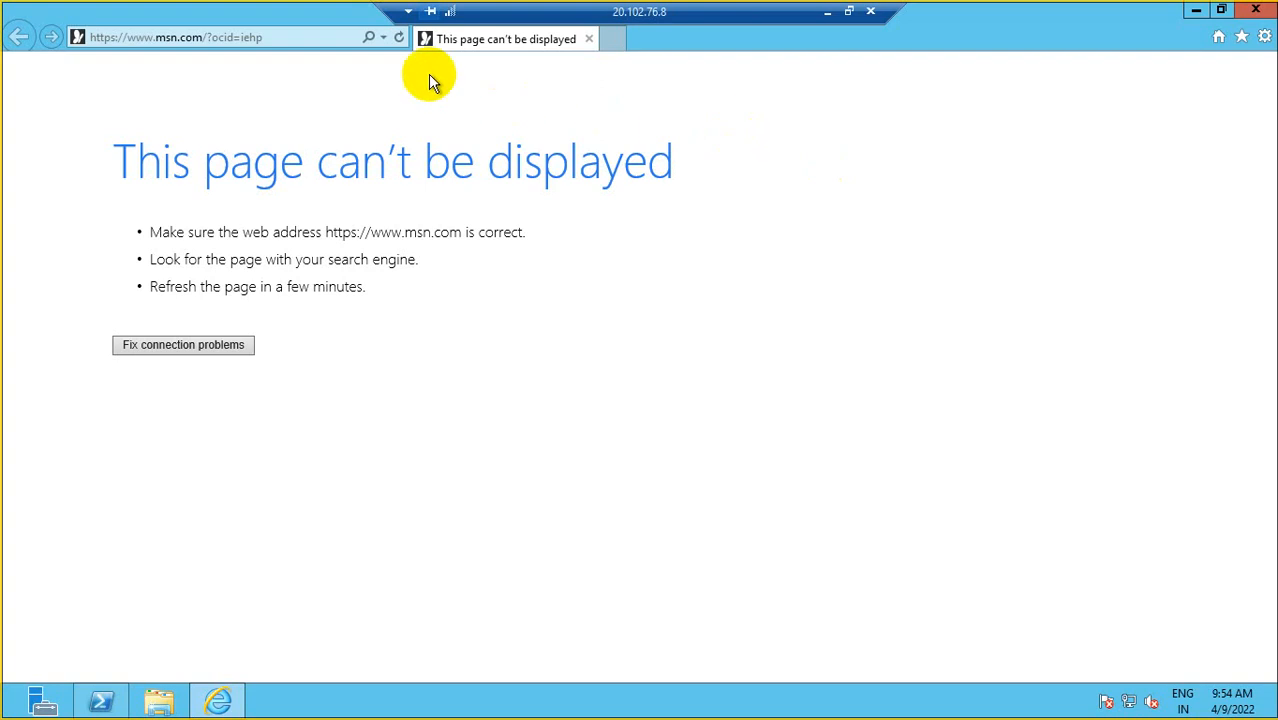
- Load go.microsoft.com from the address history to confirm it also can't be displayed
left_click(389, 38)
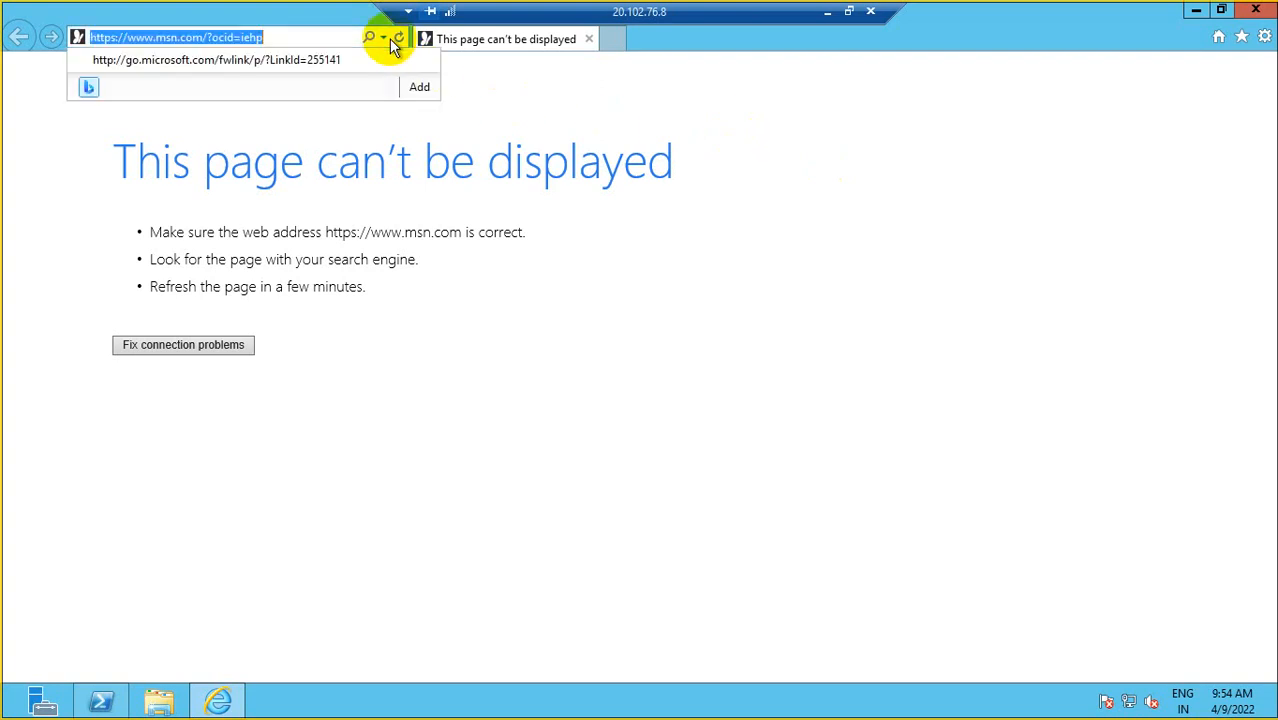
left_click(257, 60)
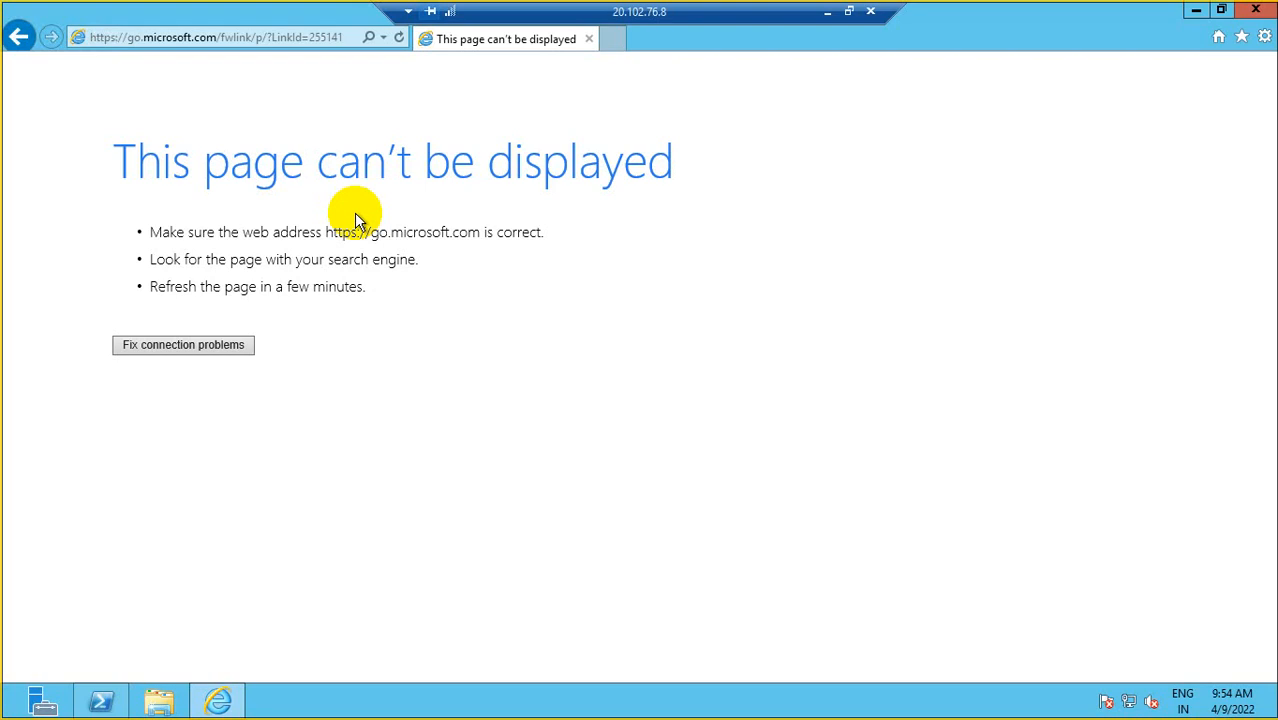
left_click(351, 44)
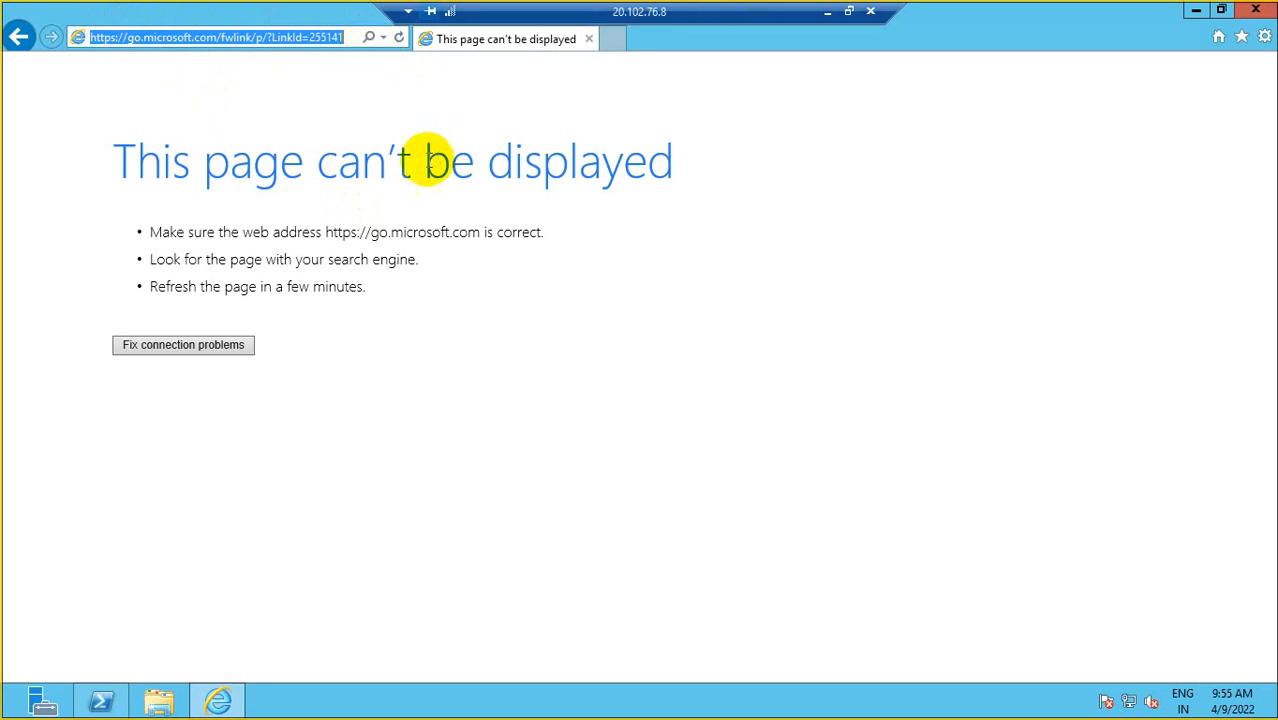
- Run 'logoff' in PowerShell to sign out of DBSVR01
left_click(97, 705)
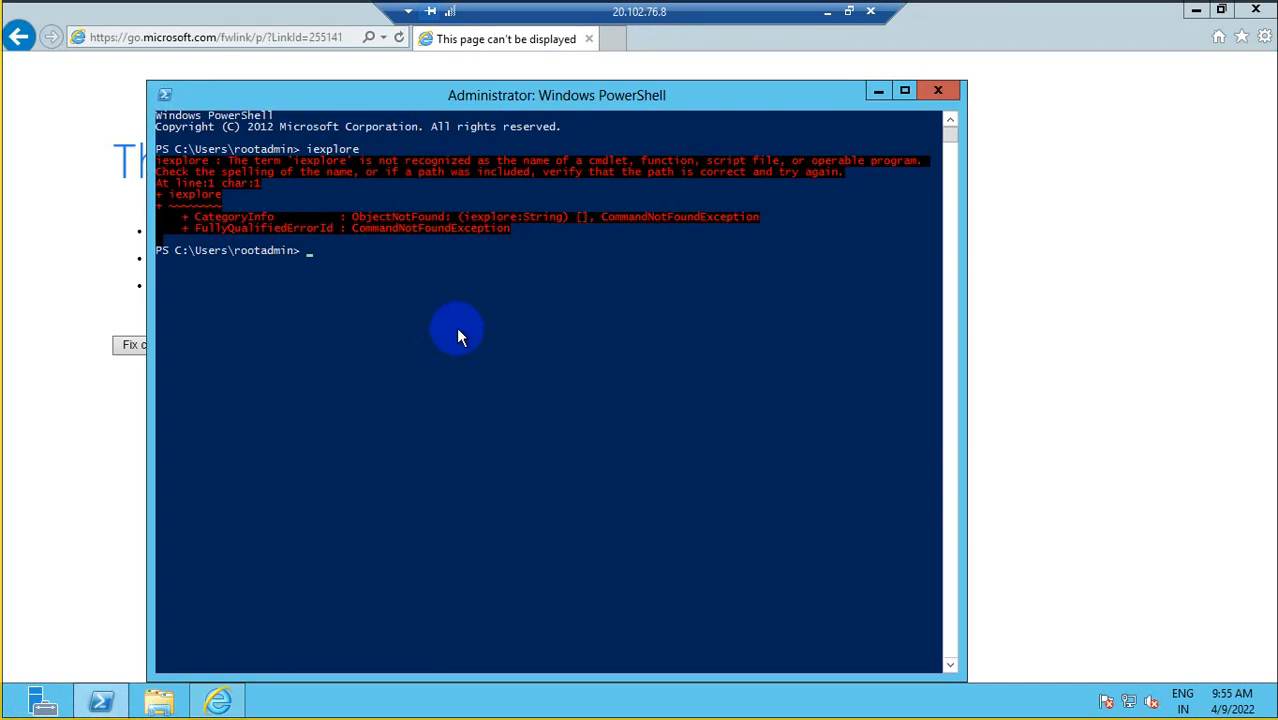
type("ie")
key("BackSpace")
key("BackSpace")
type("logoff")
key("Return")
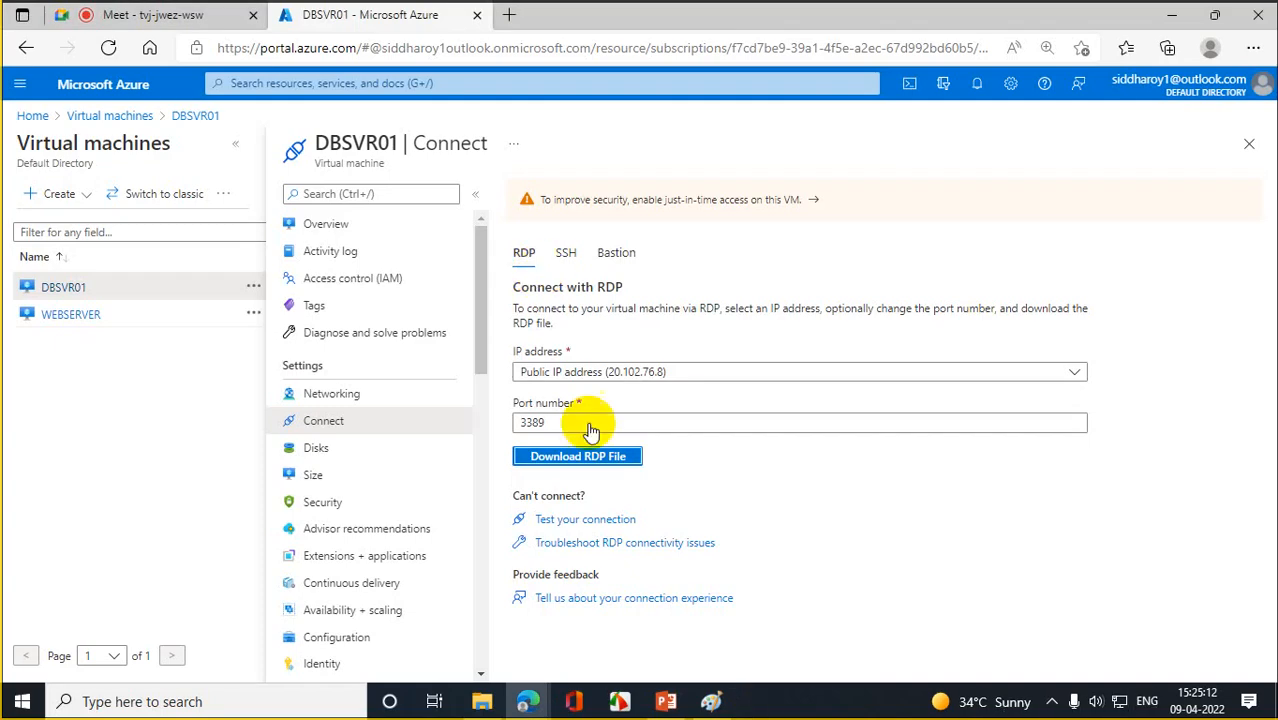
- Draw a curve from Web server to DB Server in the Paint diagram, then minimize Paint
left_click(713, 703)
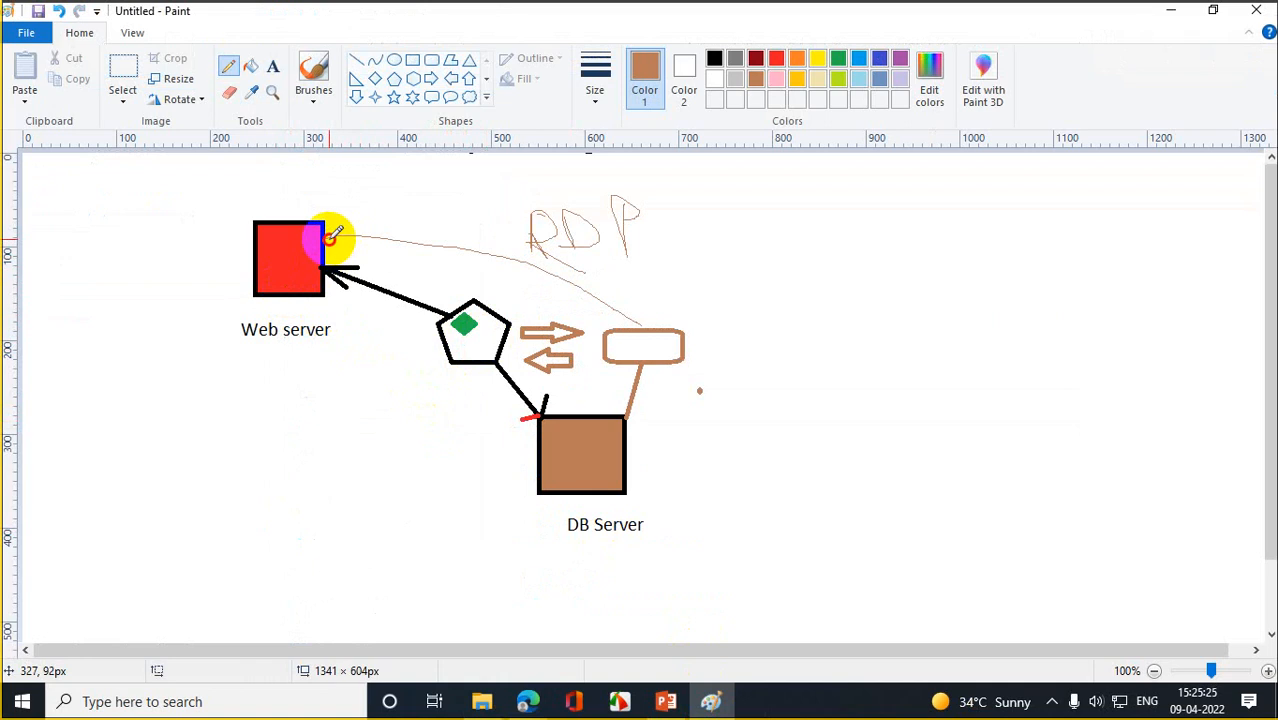
mouse_move(324, 296)
left_mouse_down()
mouse_move(340, 394)
mouse_move(536, 497)
left_mouse_up()
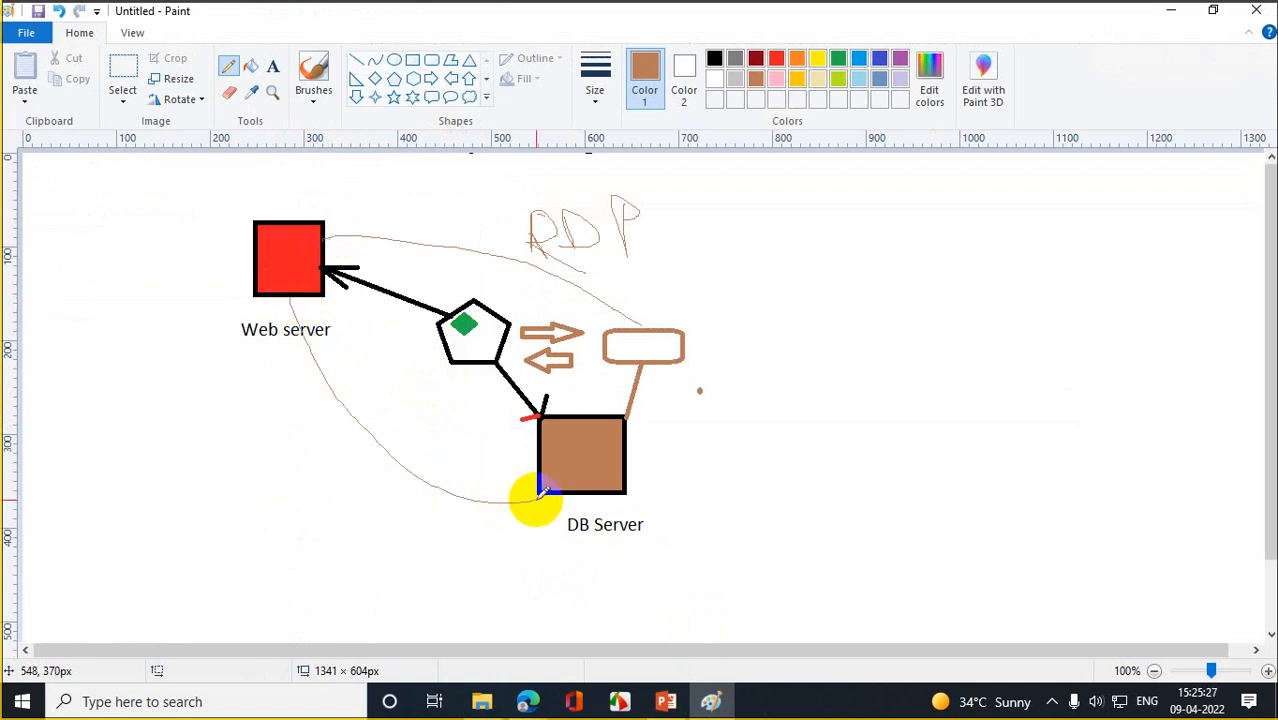
left_click(1168, 14)
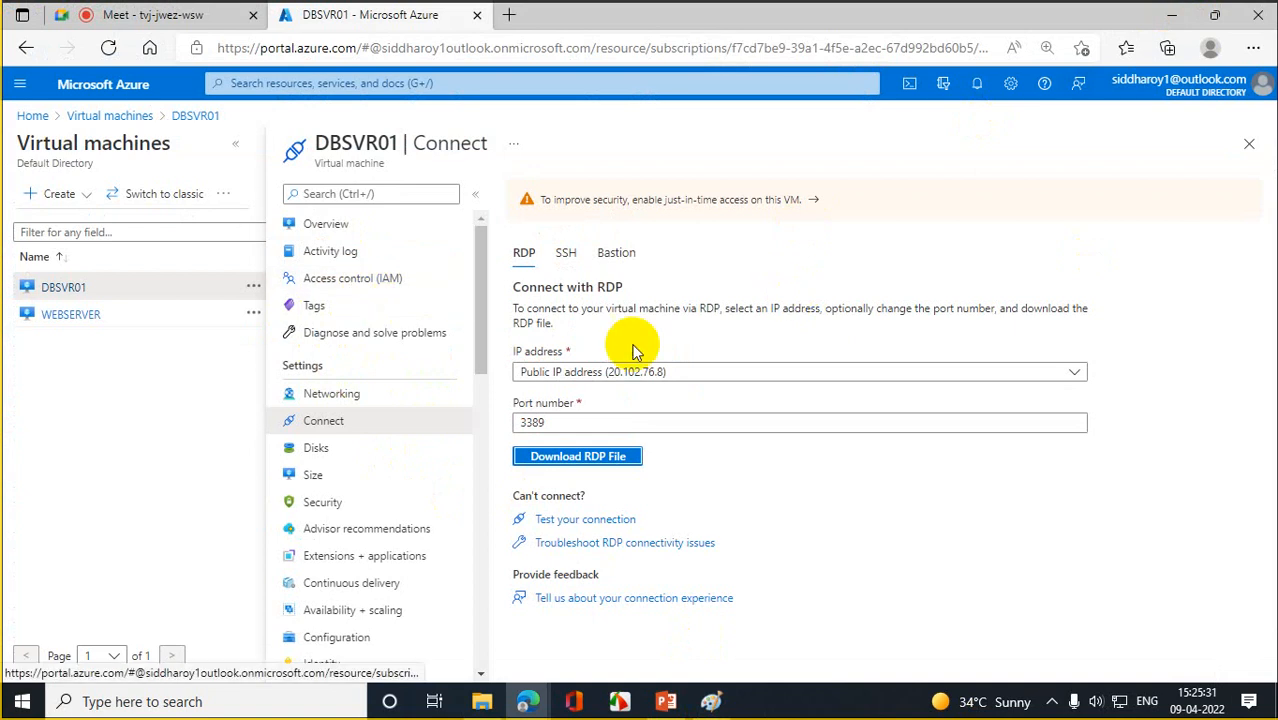
- Review DBSVR01's Overview to note its private IP address
left_click(330, 224)
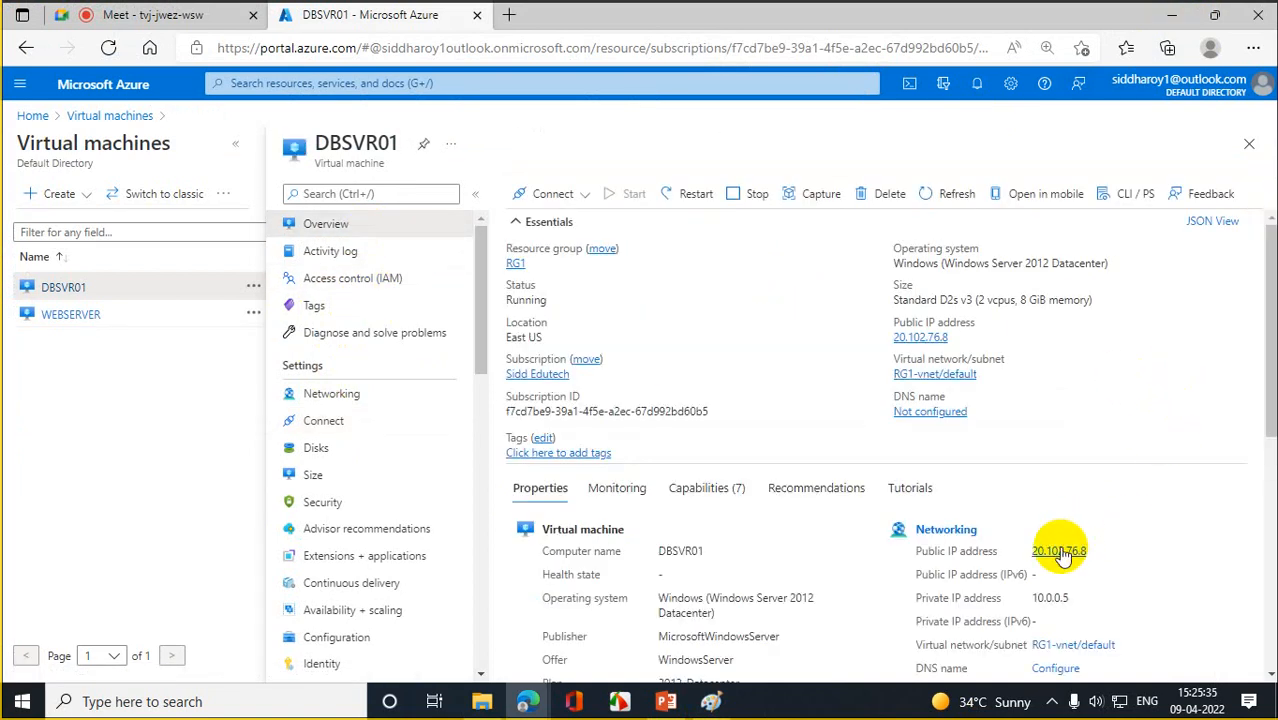
scroll(1270, 305, "down", 1)
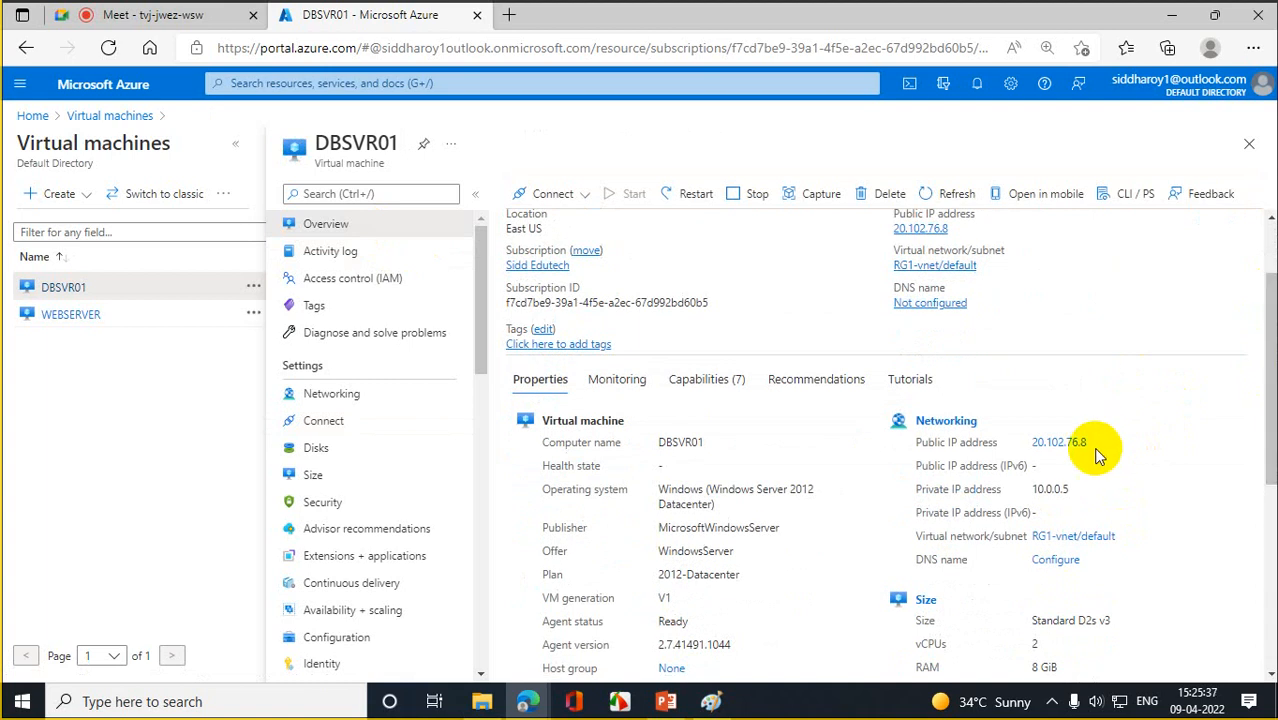
left_click_drag(1090, 490, 1022, 501)
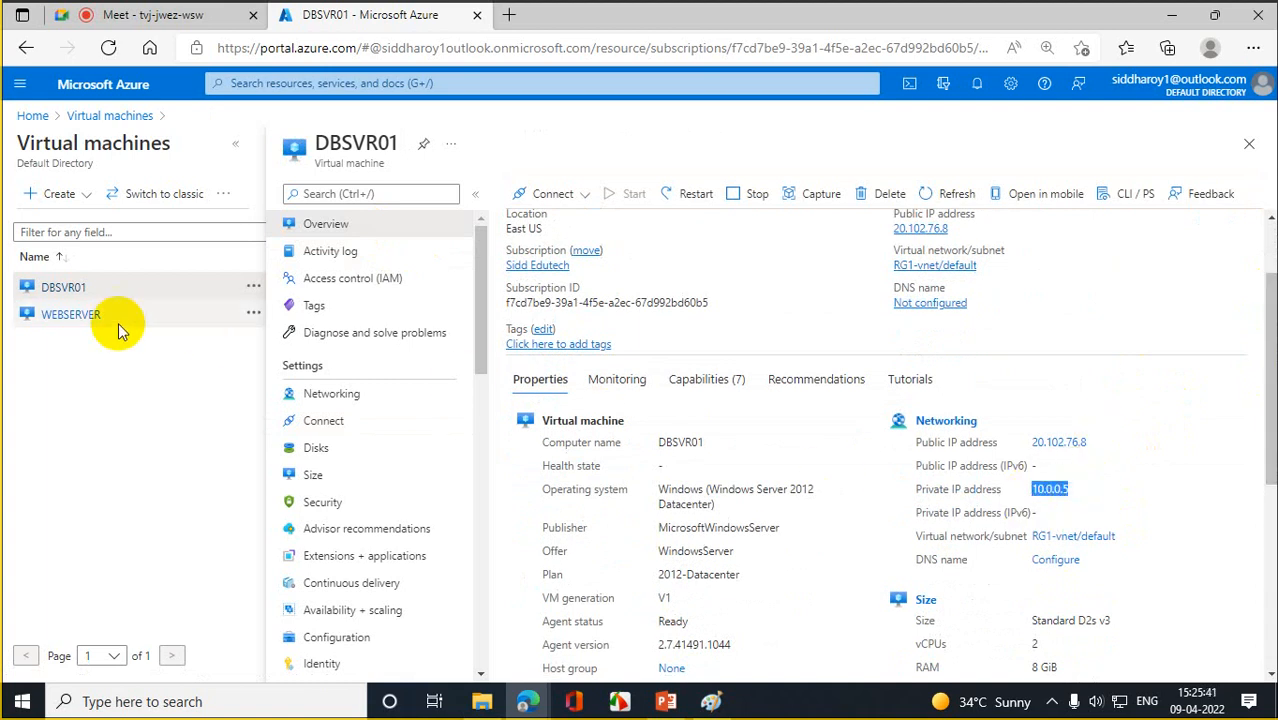
- Download WEBSERVER's RDP connection file and open it
left_click(80, 318)
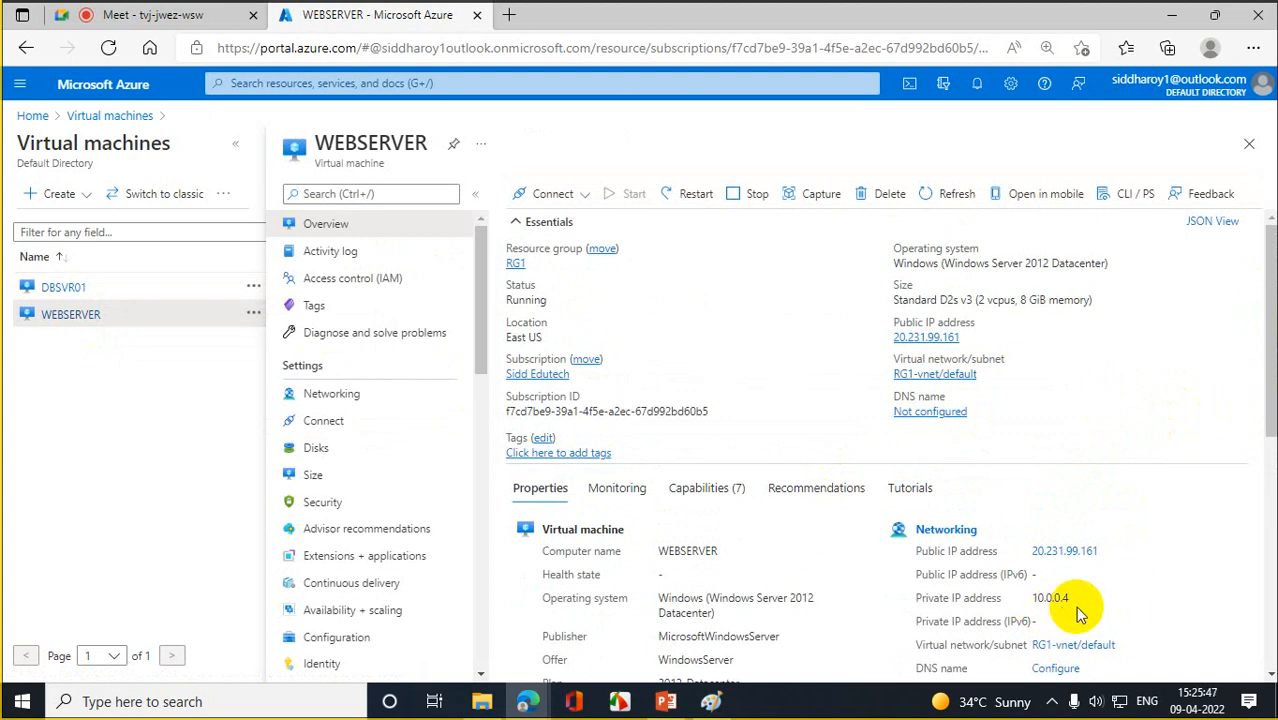
left_click(67, 319)
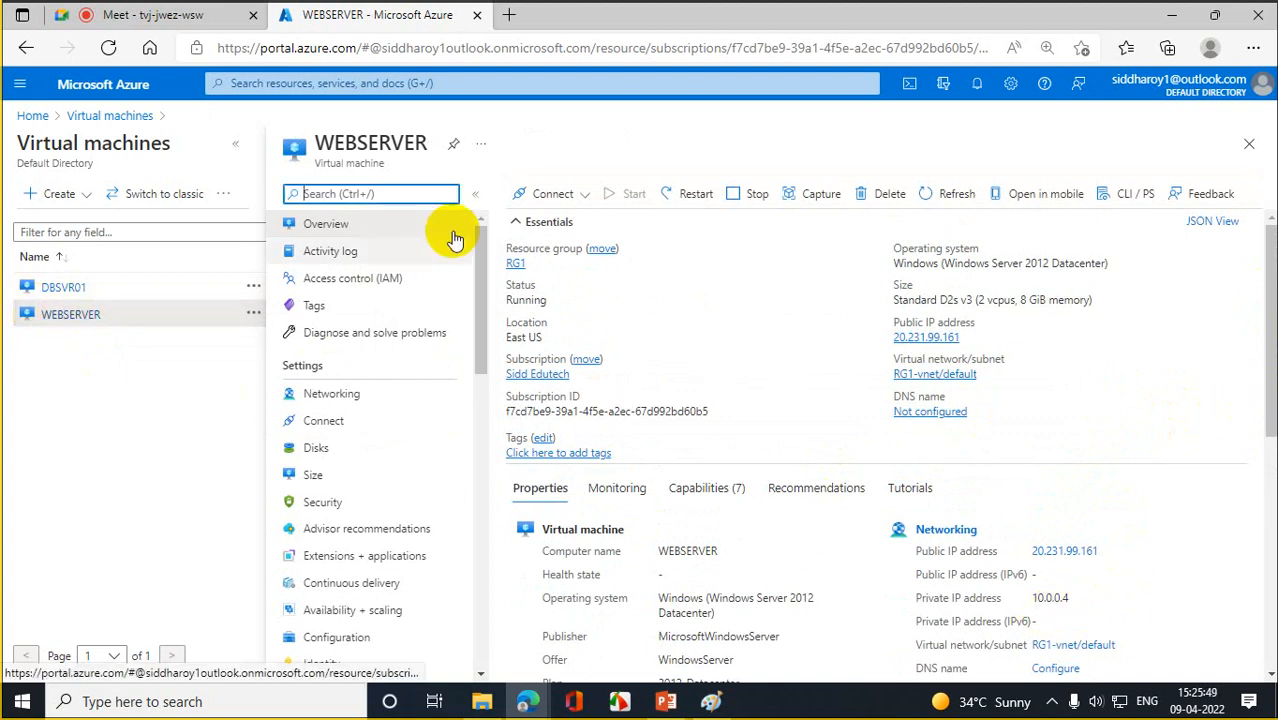
left_click(540, 193)
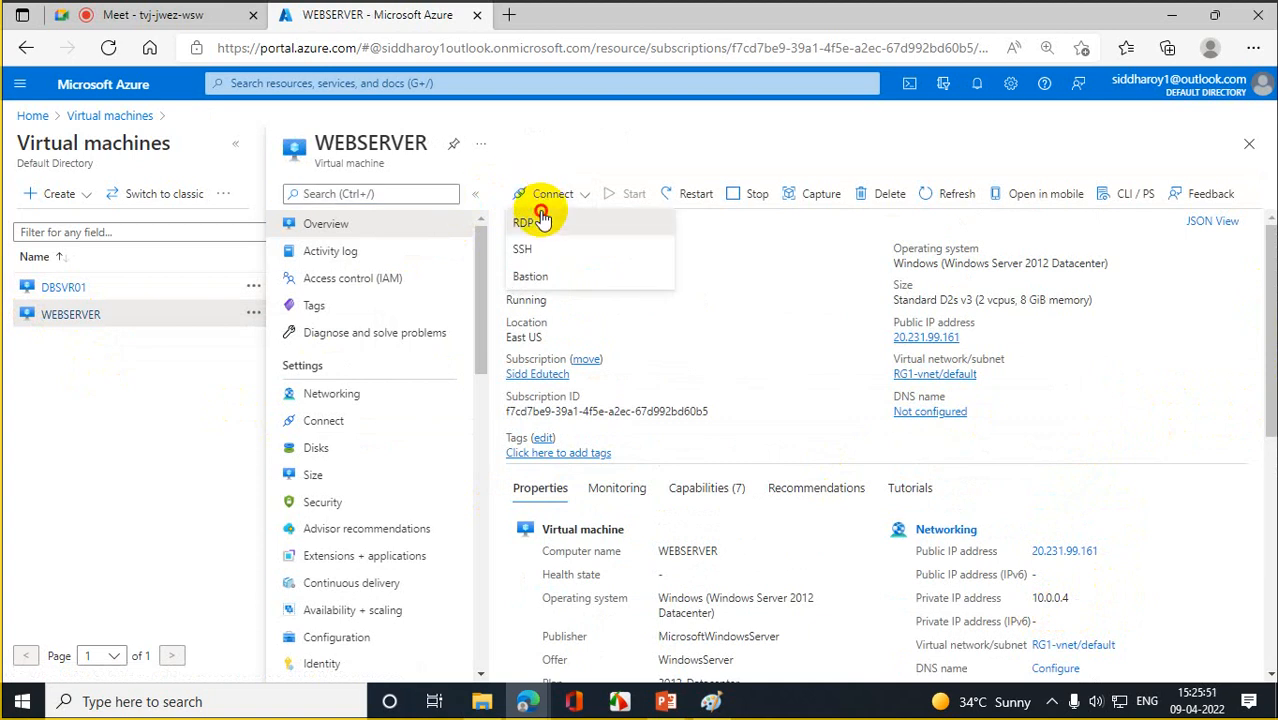
left_click(540, 220)
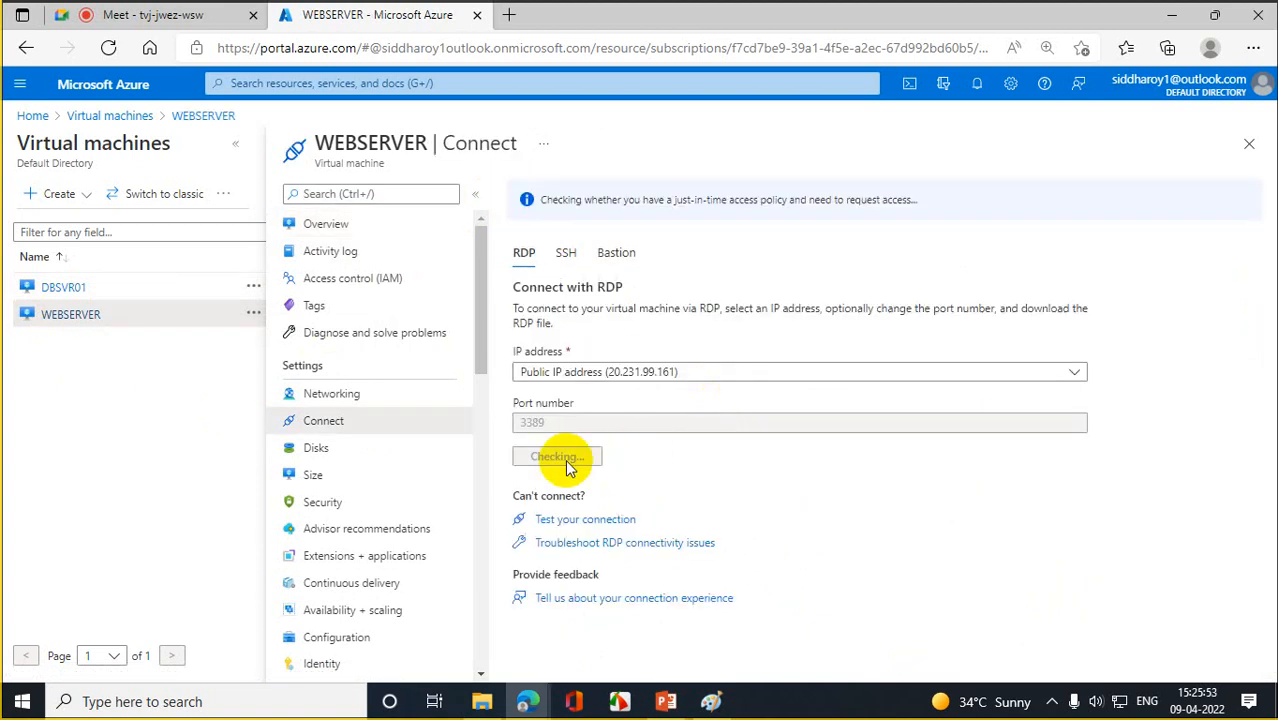
left_click(565, 463)
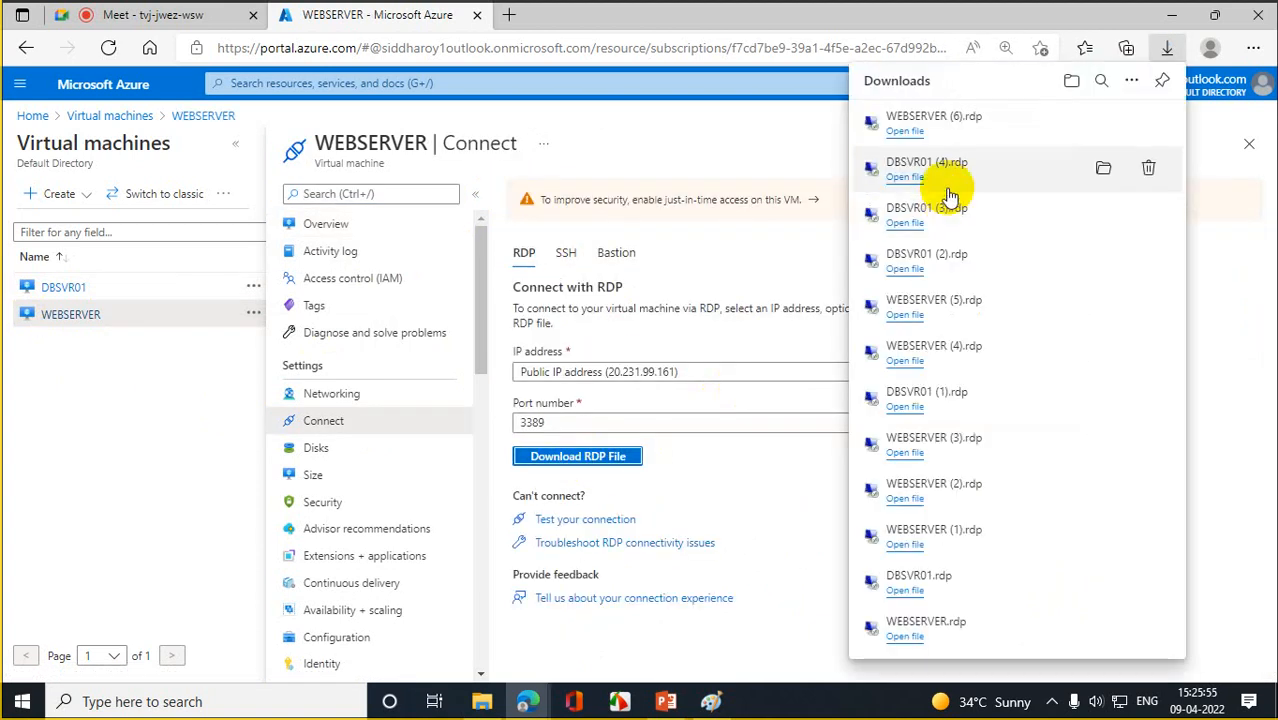
left_click(910, 131)
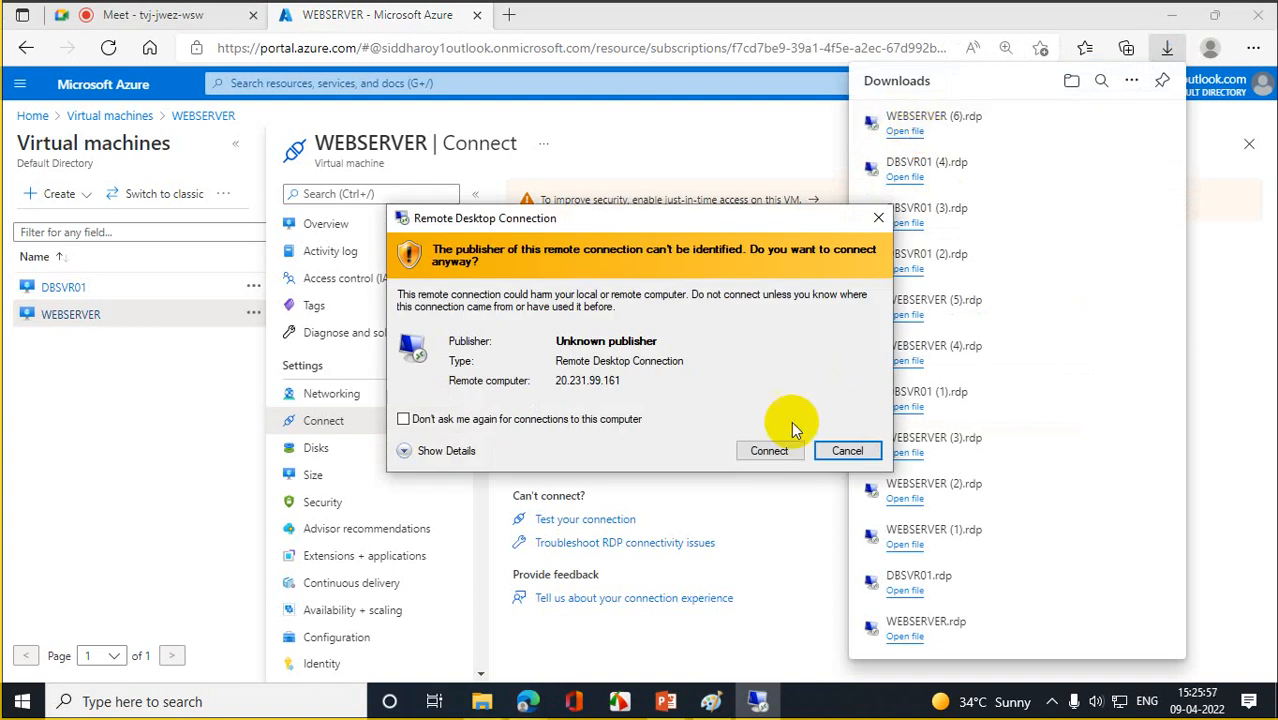
- Sign in to WEBSERVER with the account password, accept the certificate, then close the session
left_click(771, 447)
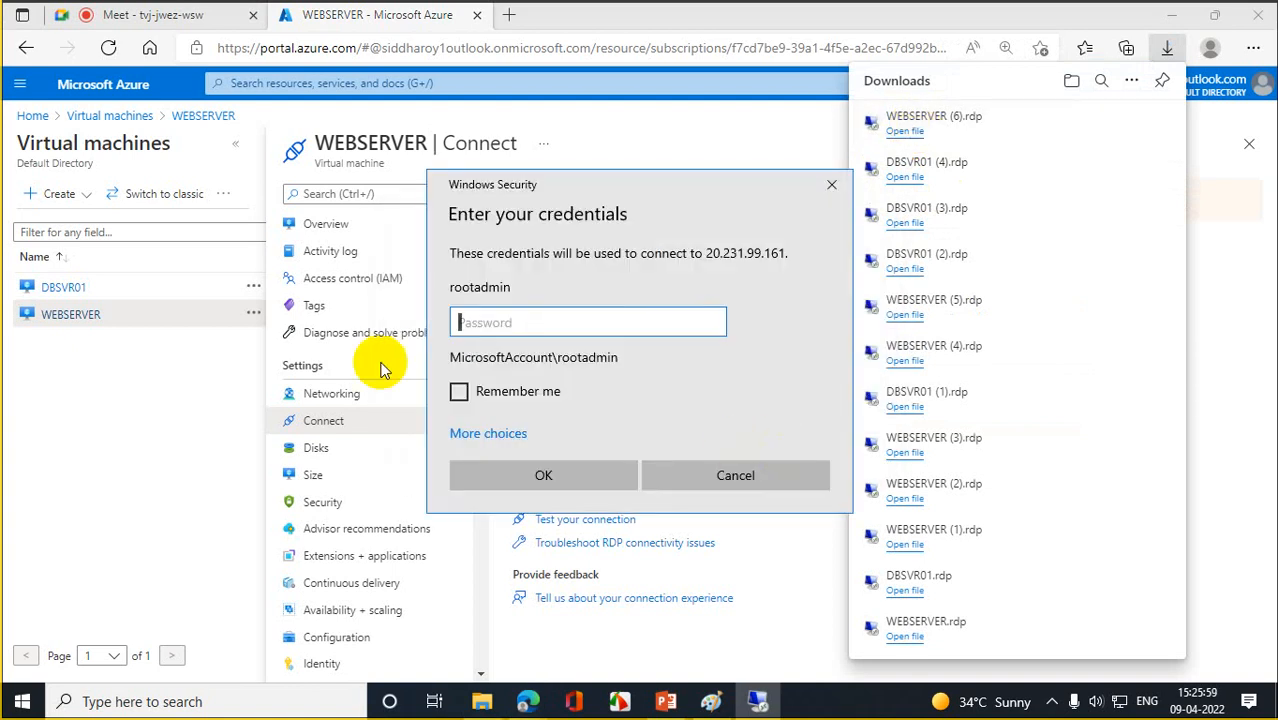
type("•••••••")
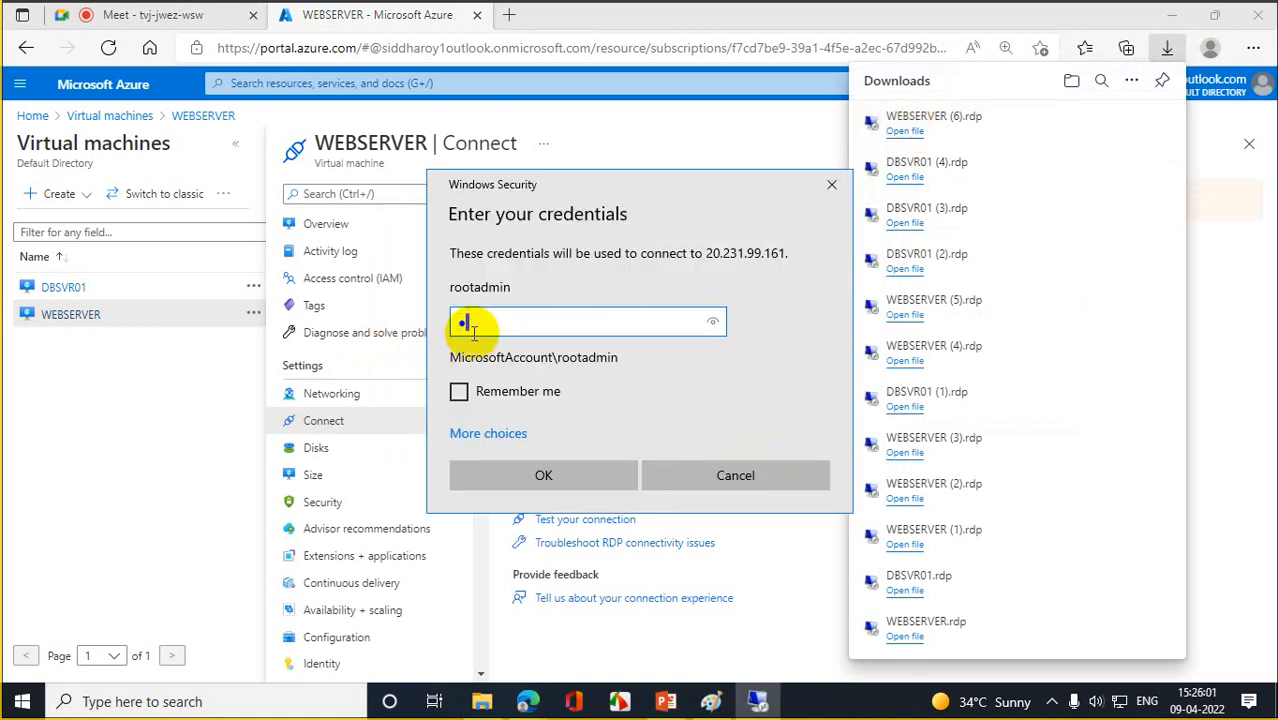
type("•••••")
key("Return")
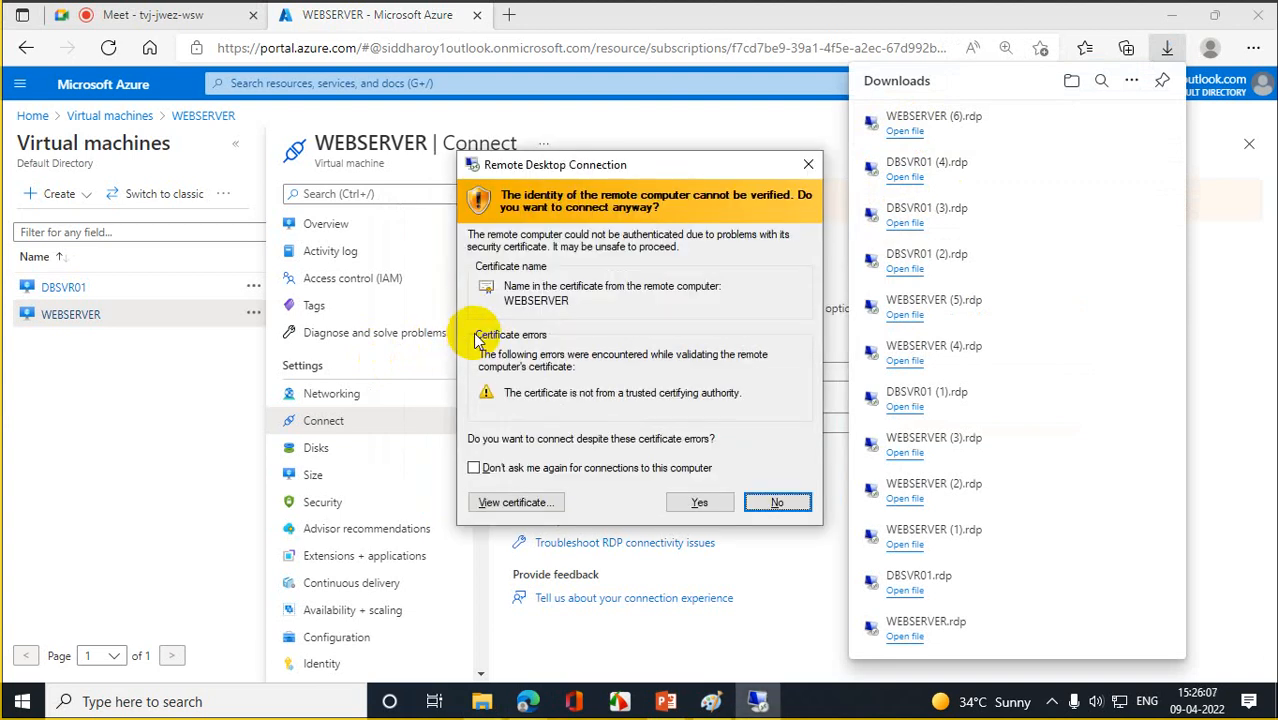
left_click(702, 504)
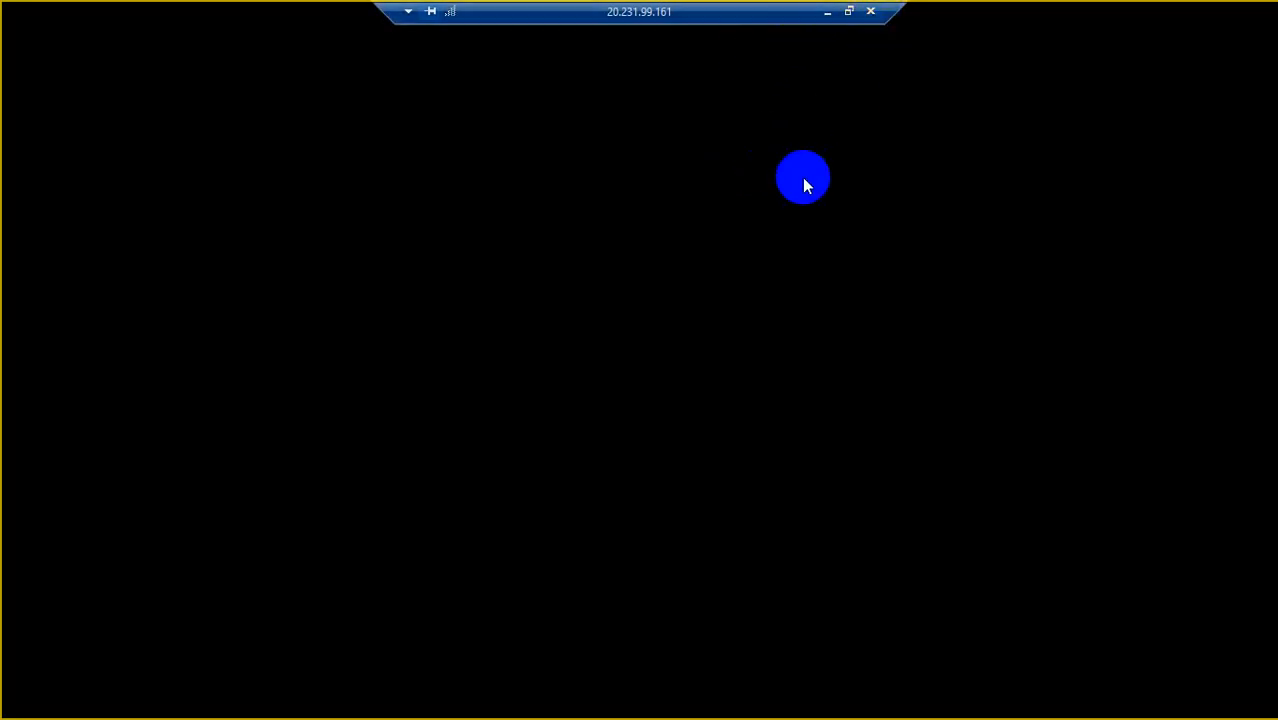
left_click(870, 11)
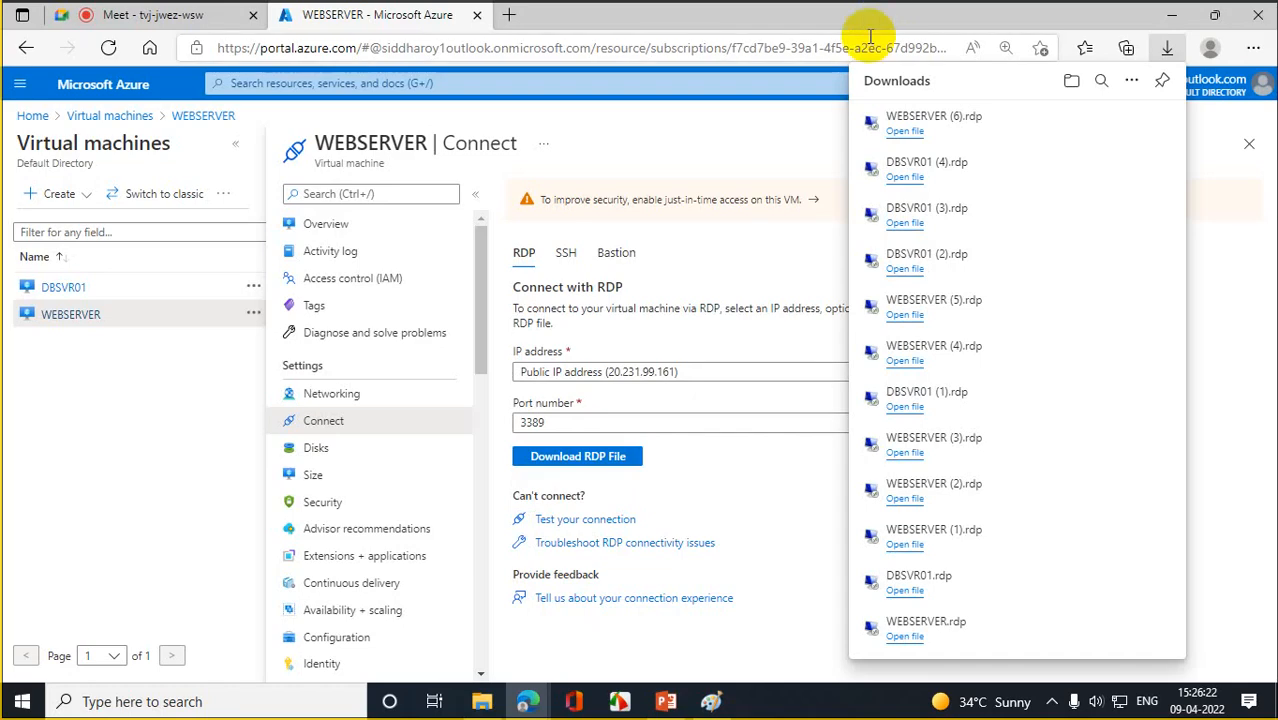
- Check WEBSERVER's public IP options and launch Remote Desktop Connection with mstsc from Run
left_click(789, 152)
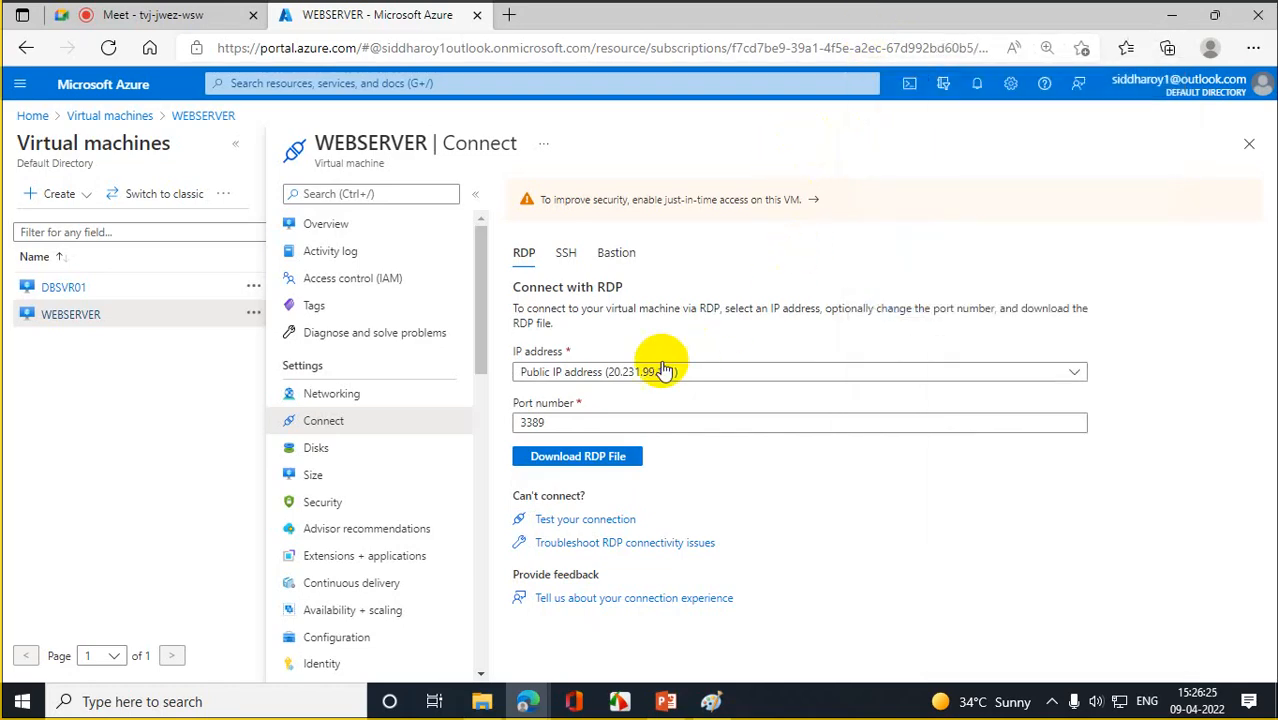
left_click(614, 375)
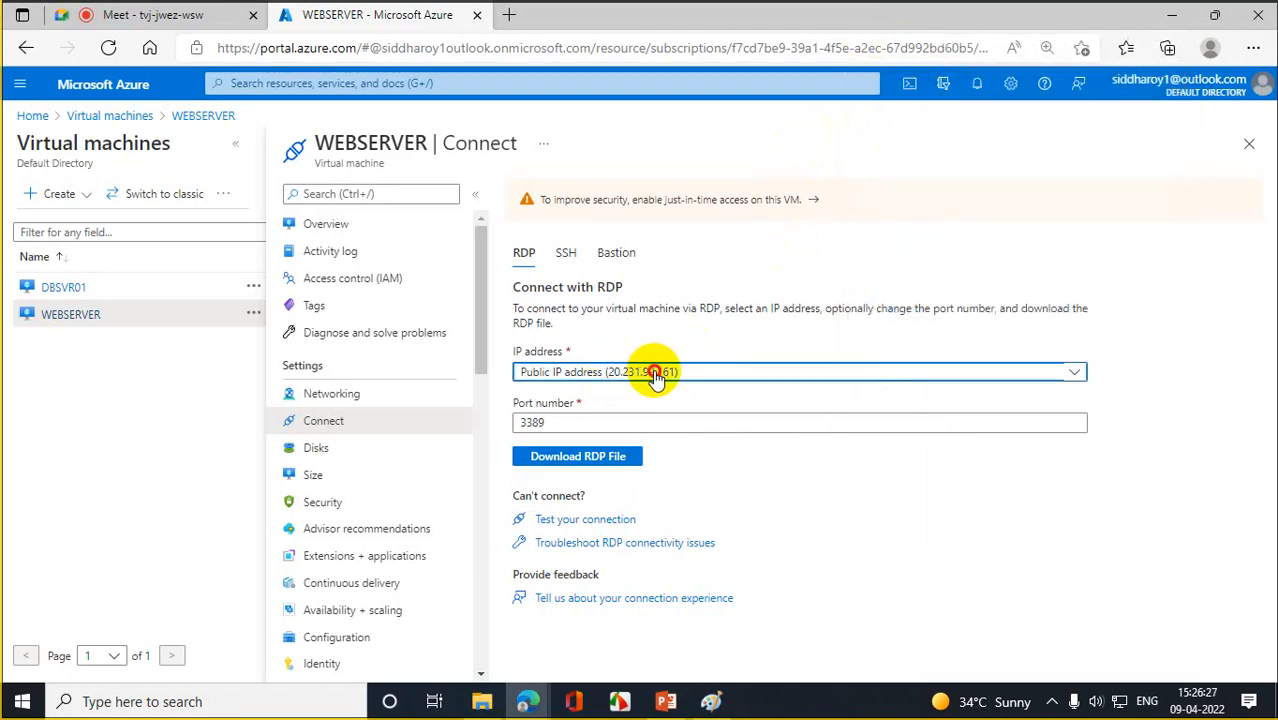
right_click(24, 702)
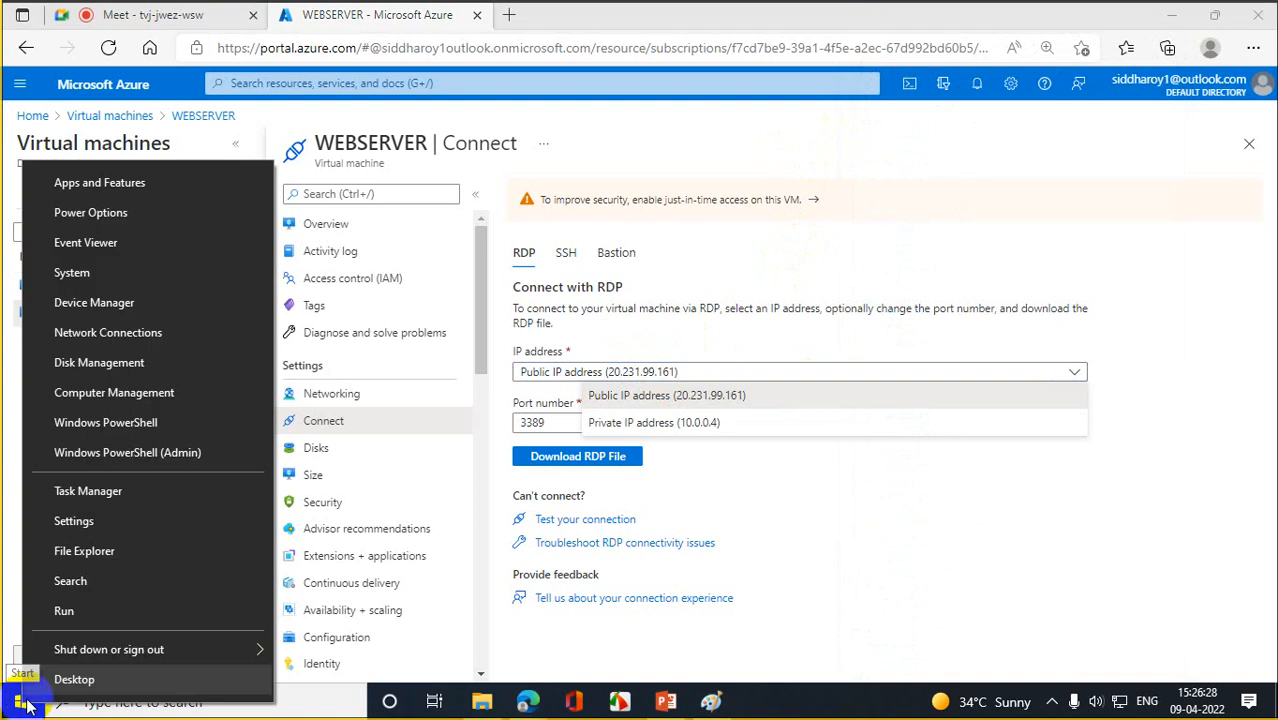
left_click(101, 608)
type("mstsc")
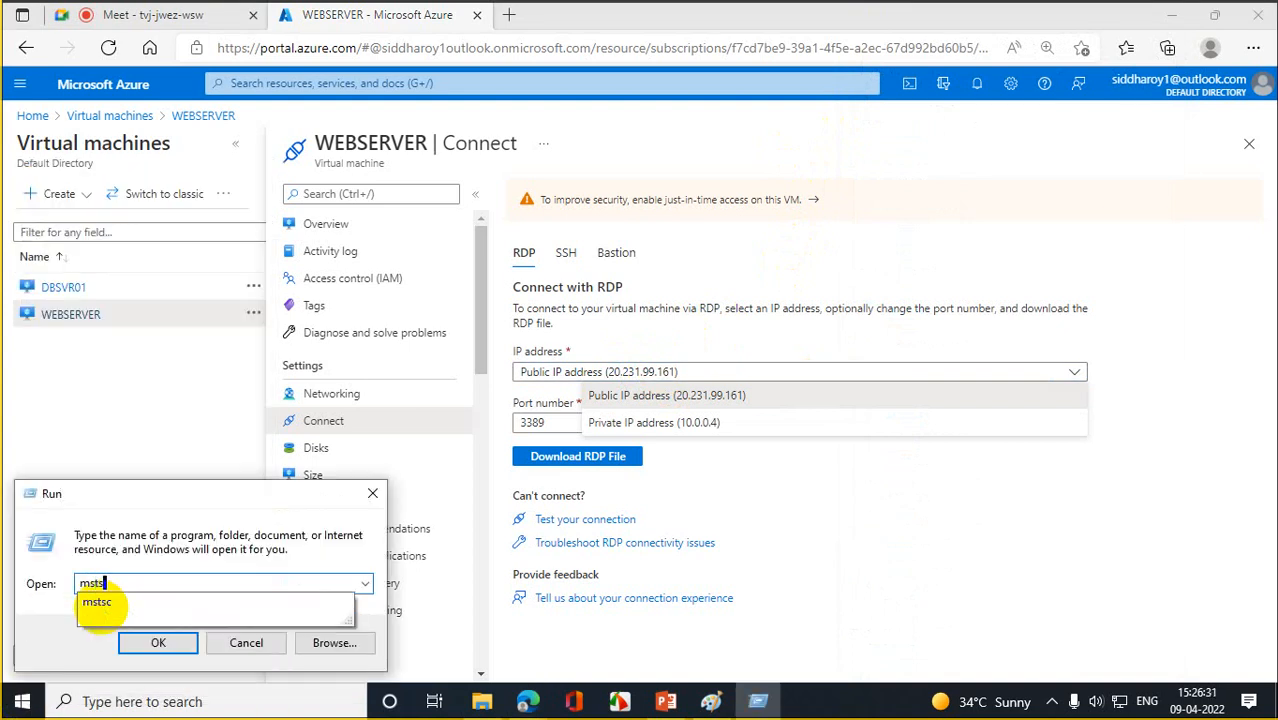
key("Return")
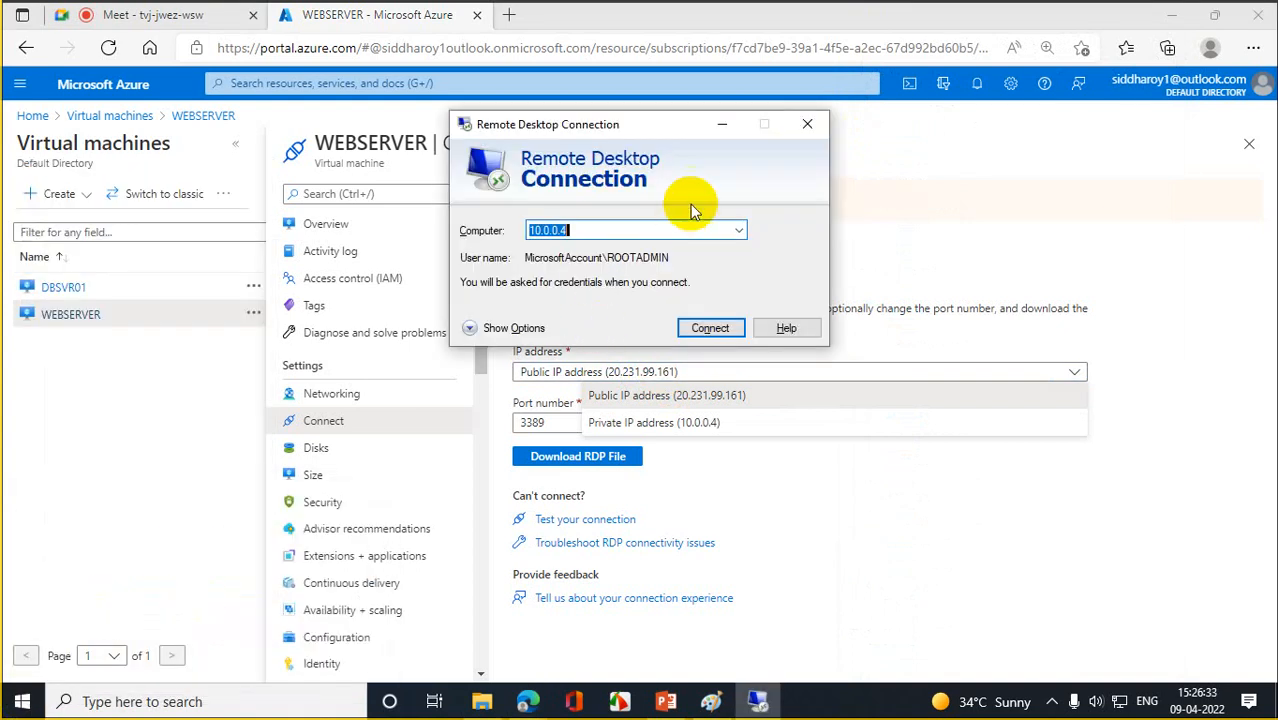
- Enter 20.231.99.161 as the target computer, correcting the typos
left_click_drag(650, 129, 962, 431)
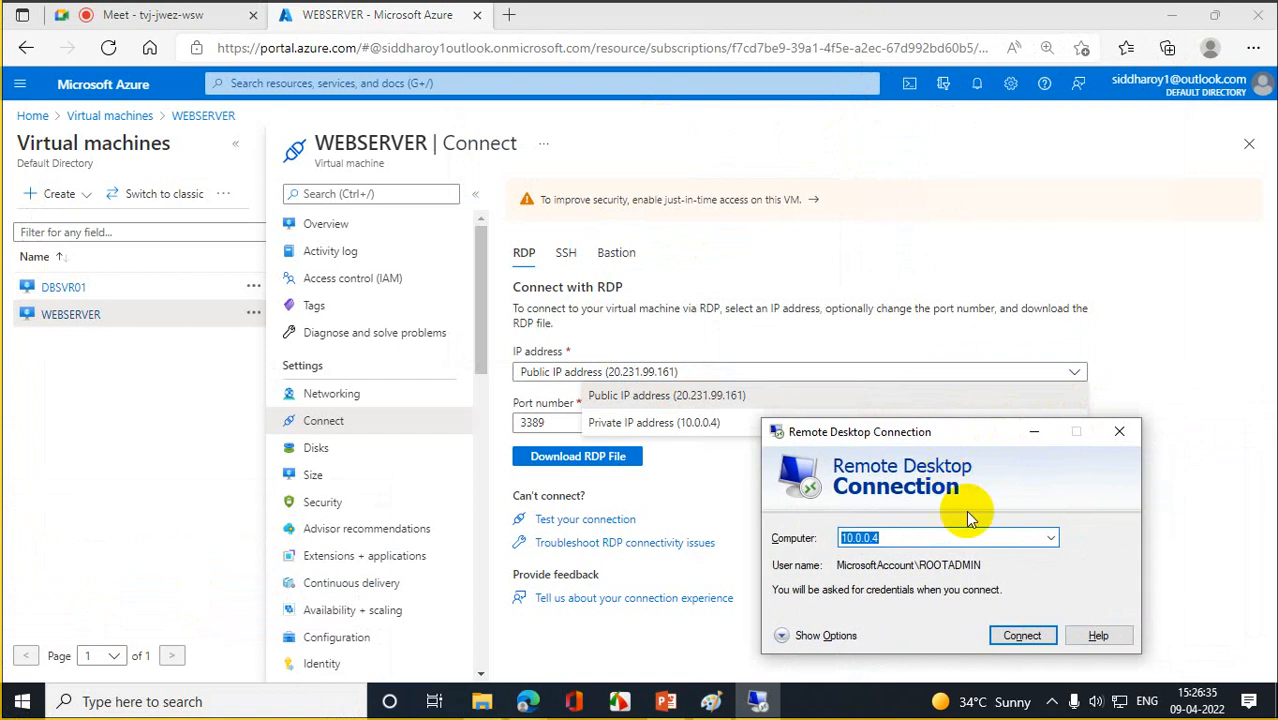
type("2-")
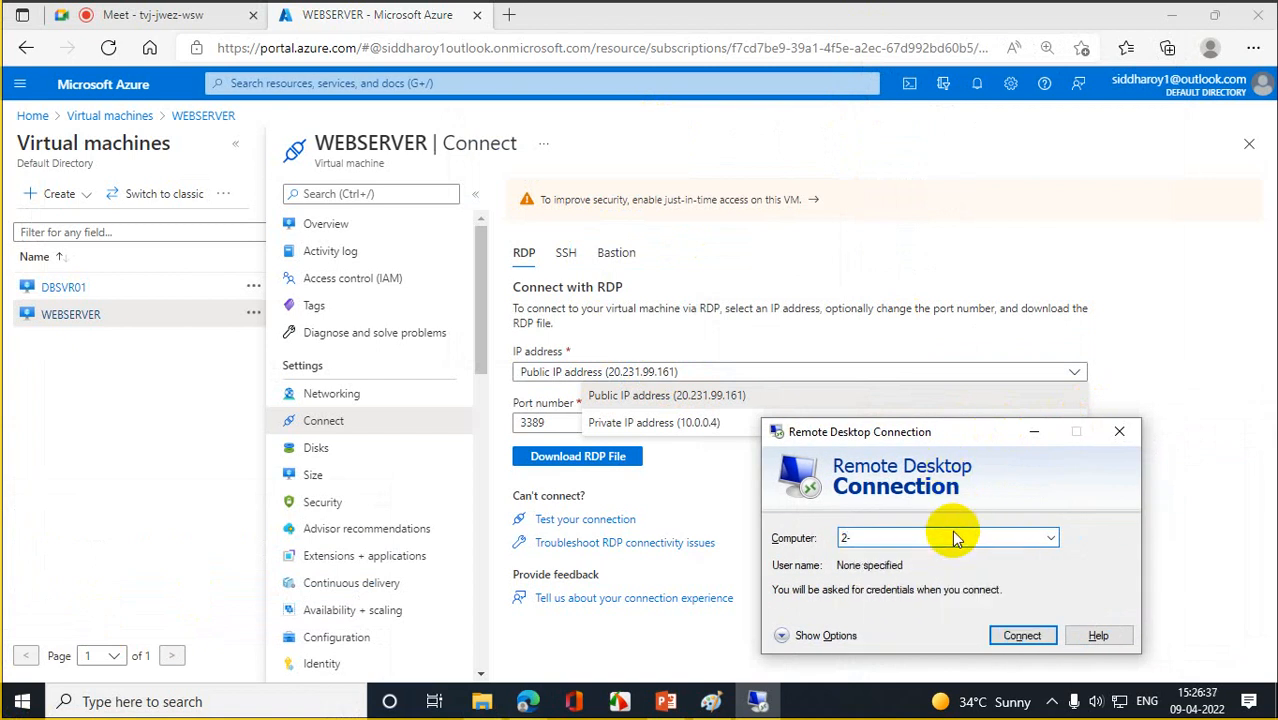
type(".23")
type("1")
type(".99")
type("/")
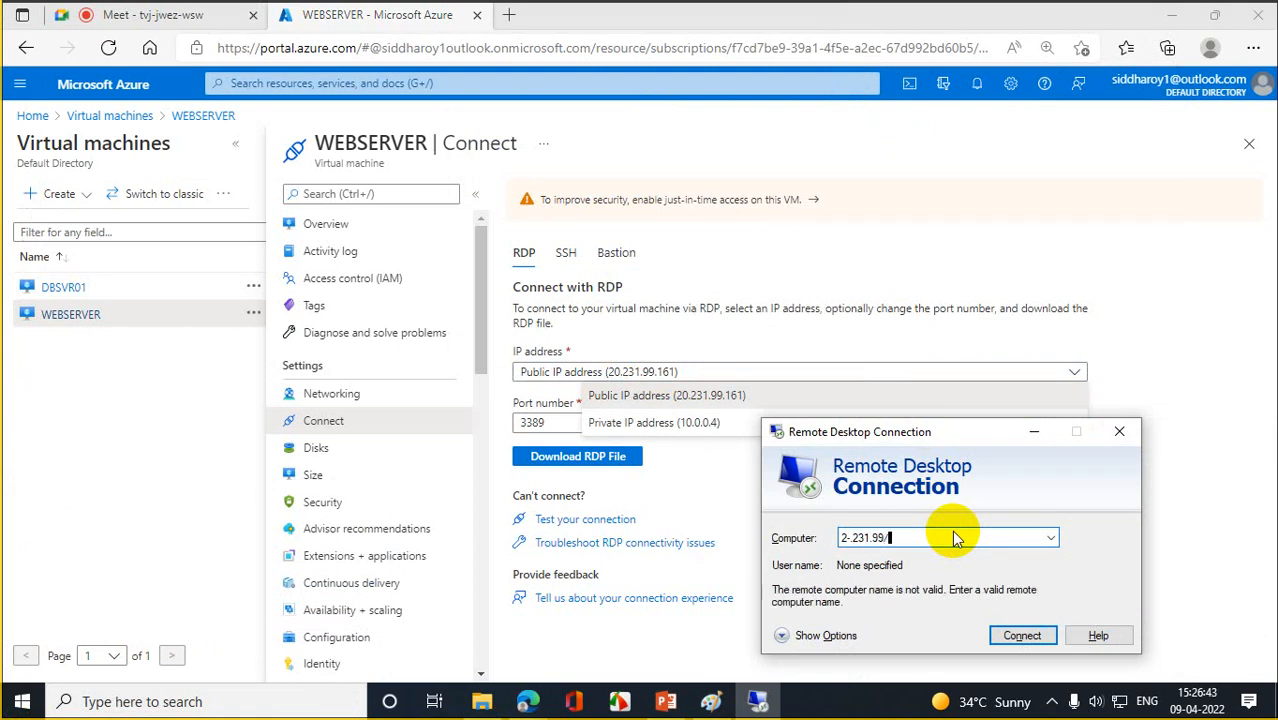
type("161")
left_click(893, 537)
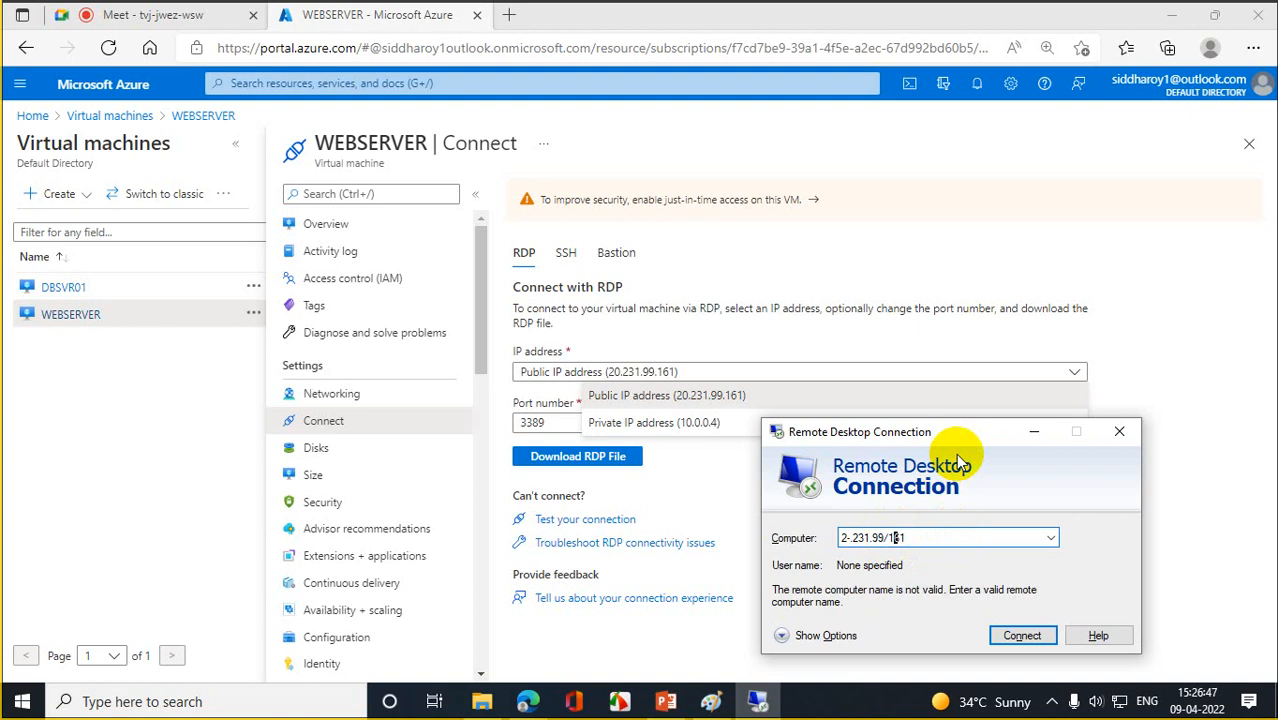
key("BackSpace")
type(".")
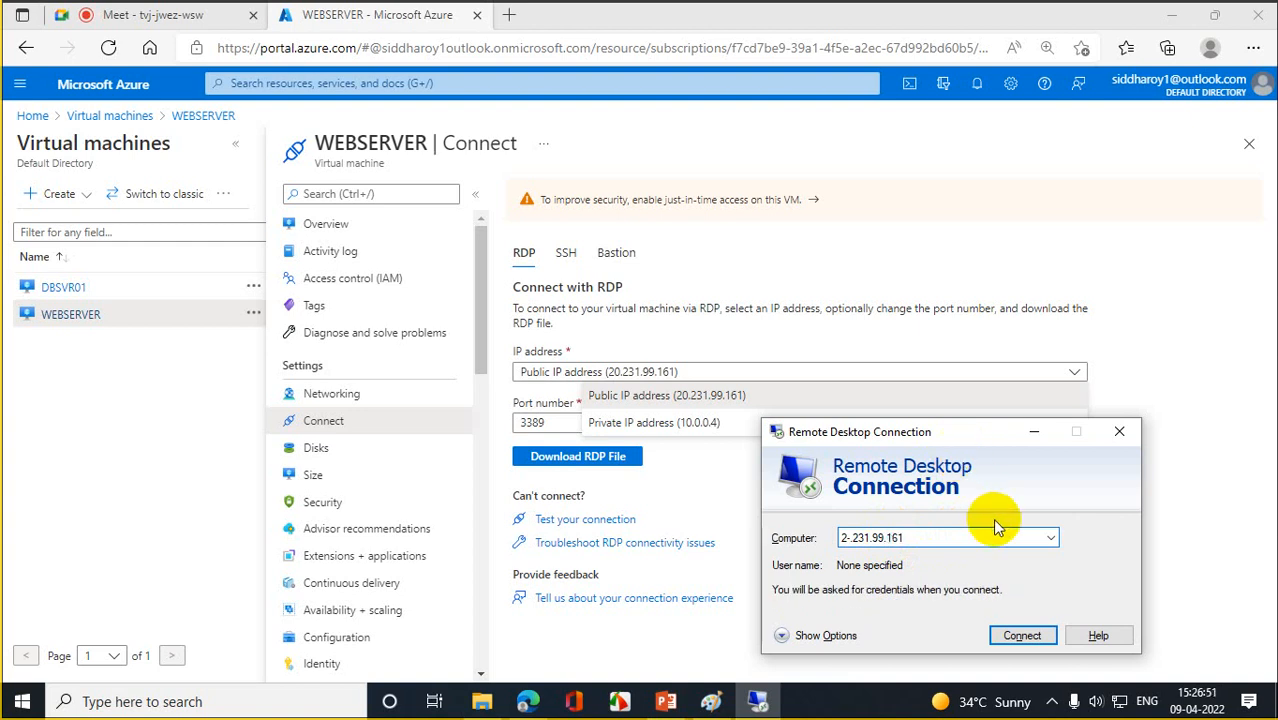
key("Left")
key("Left")
key("Left")
key("Left")
key("Left")
key("Left")
key("Left")
key("Left")
key("Left")
key("Right")
type("0")
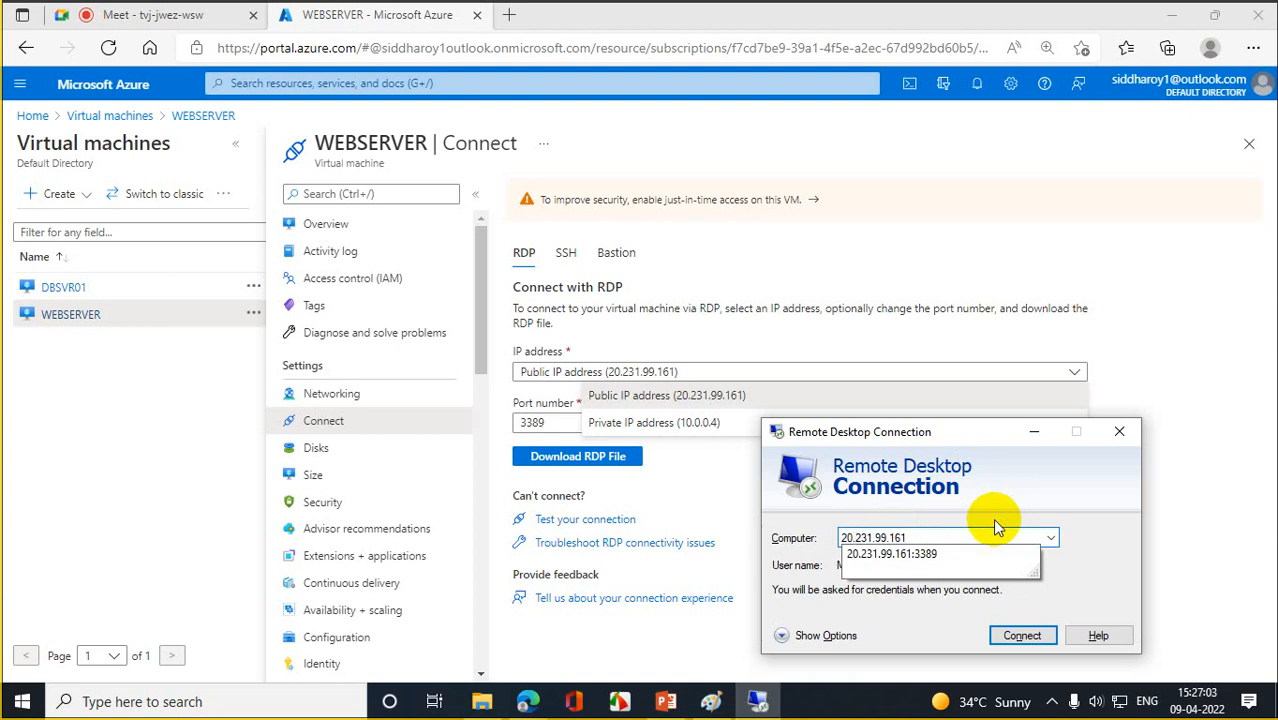
left_click(1007, 504)
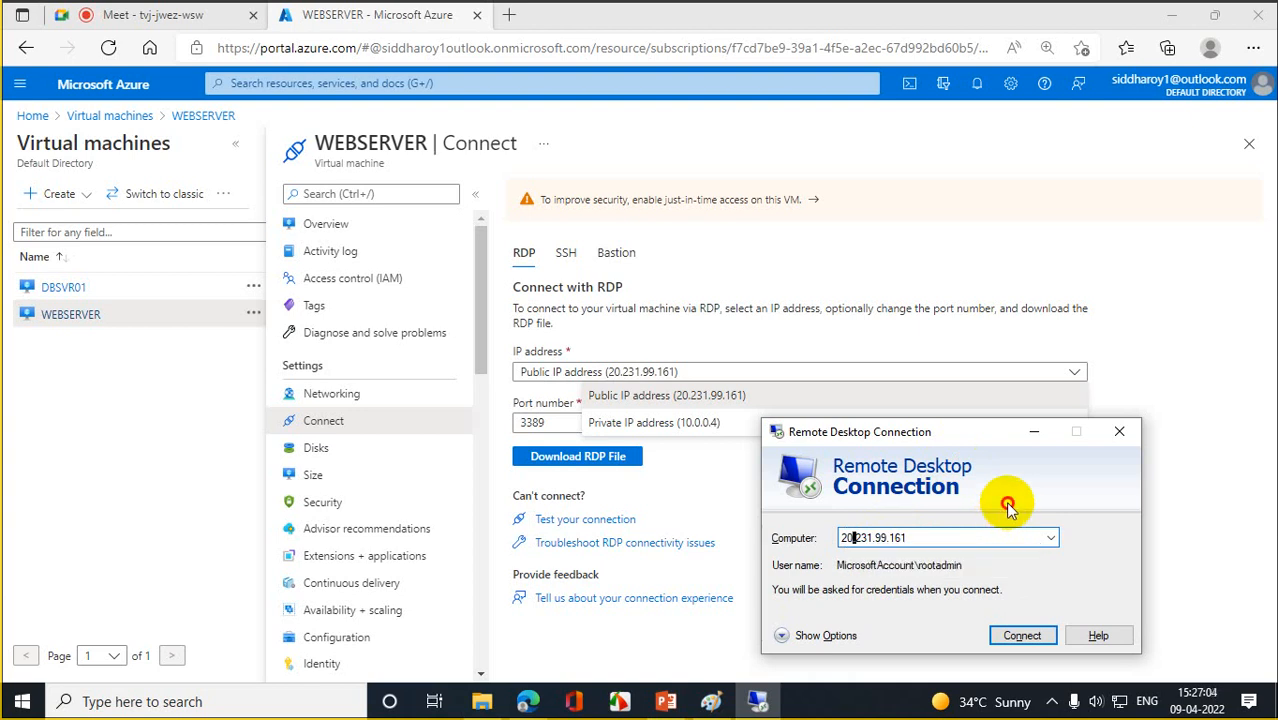
- Connect to 20.231.99.161 with the account password and accept the certificate, then hide the Downloads folder
left_click(1008, 630)
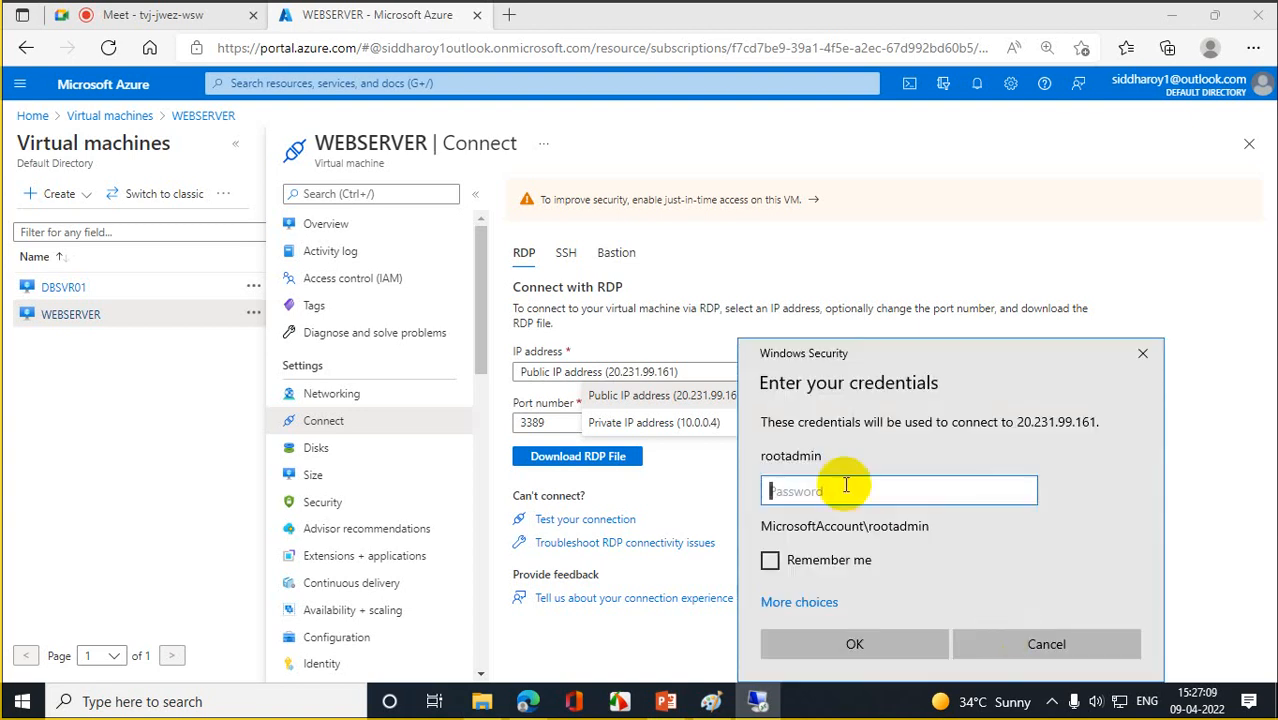
type("************")
key("Return")
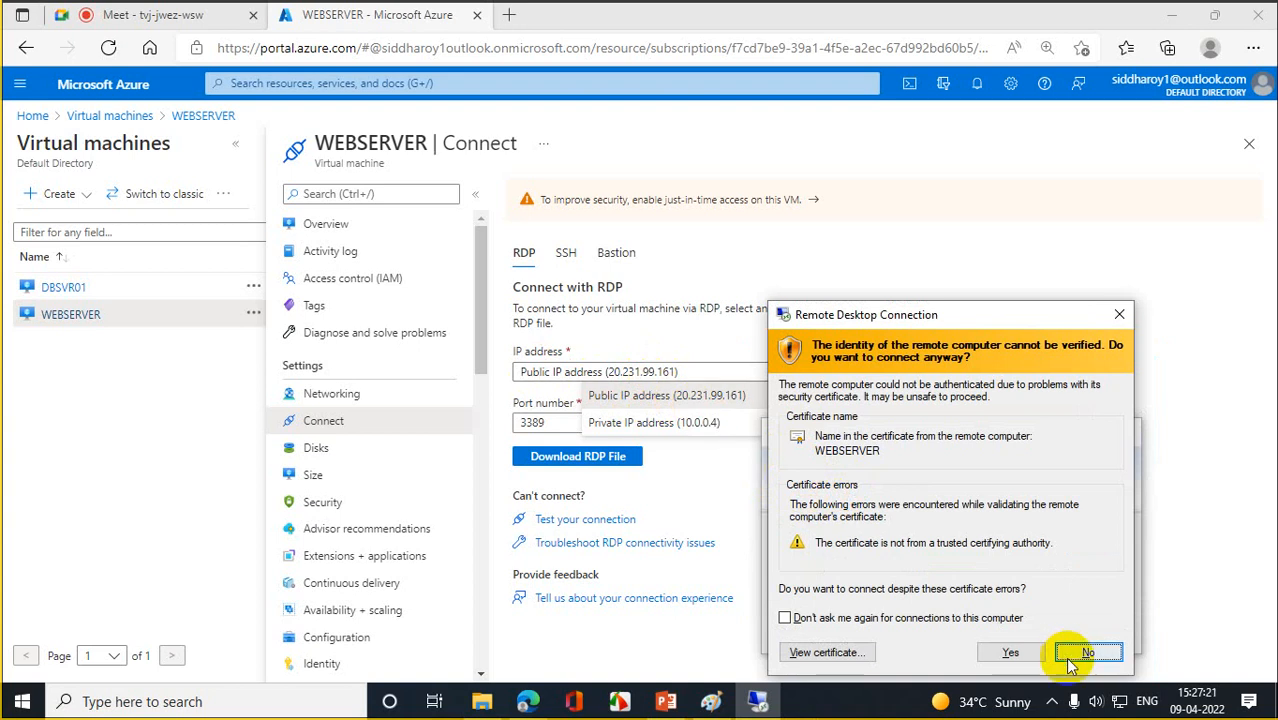
left_click(1015, 651)
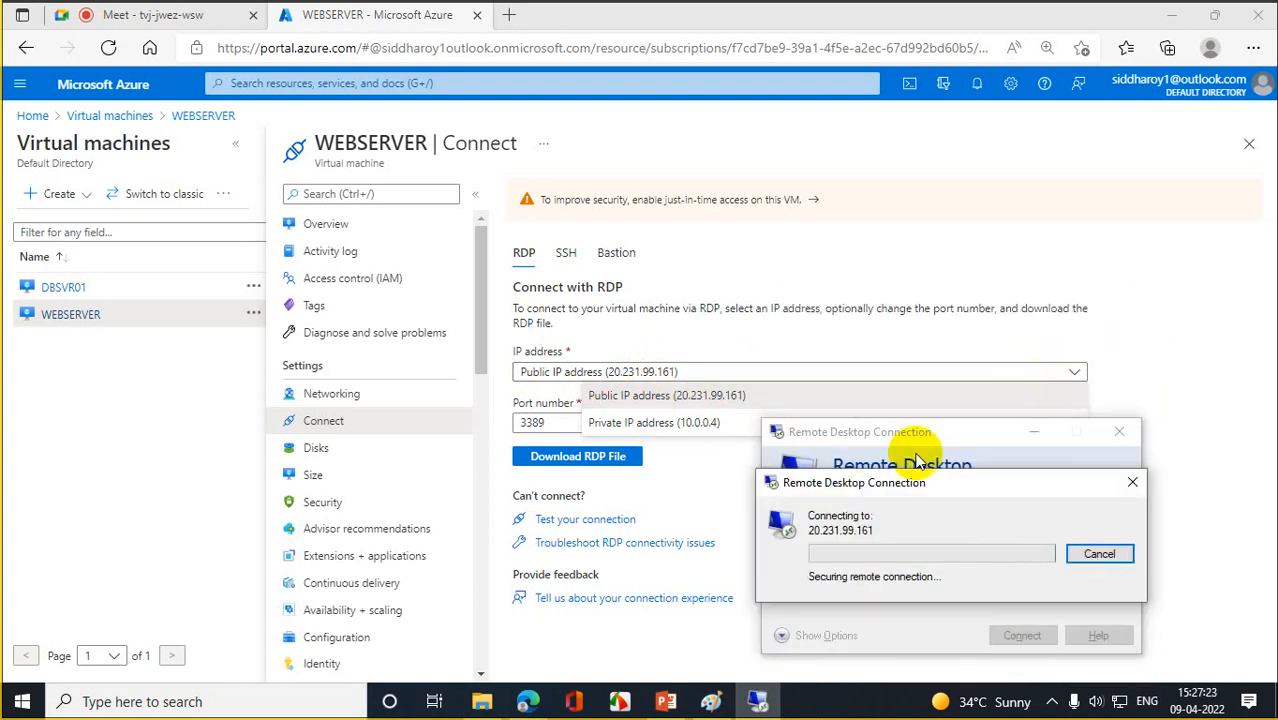
left_click(485, 700)
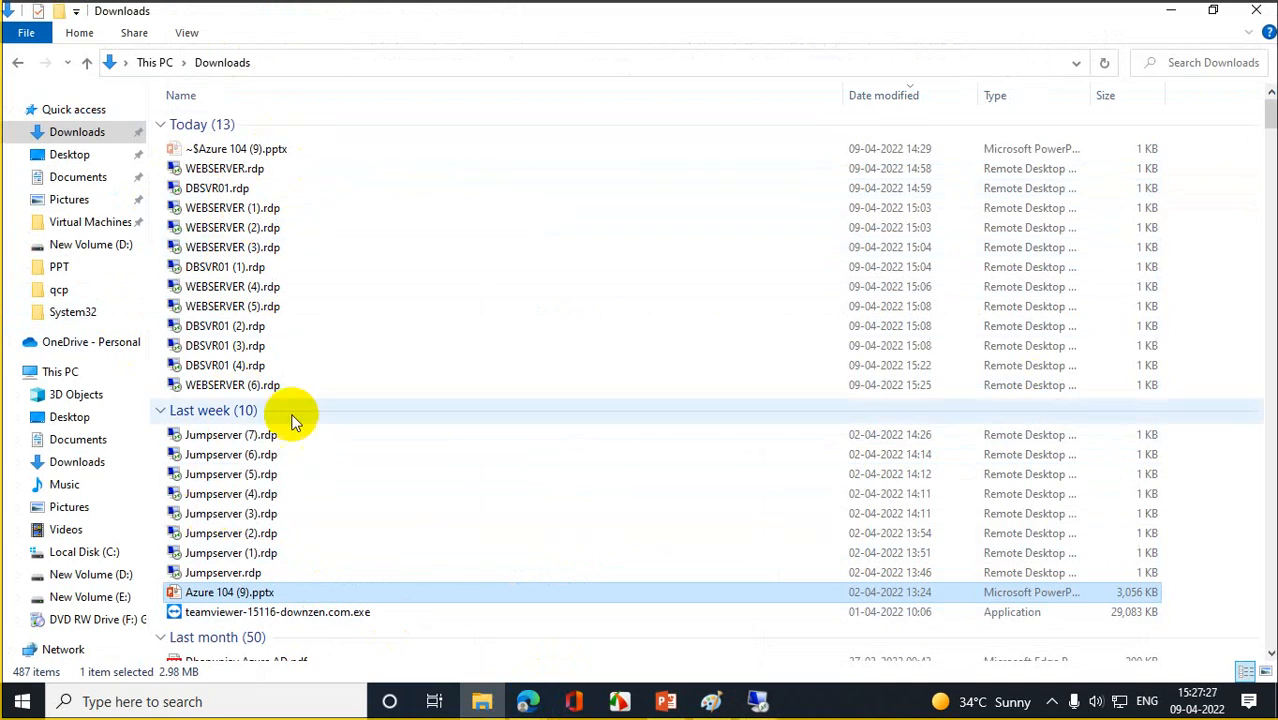
left_click(1171, 12)
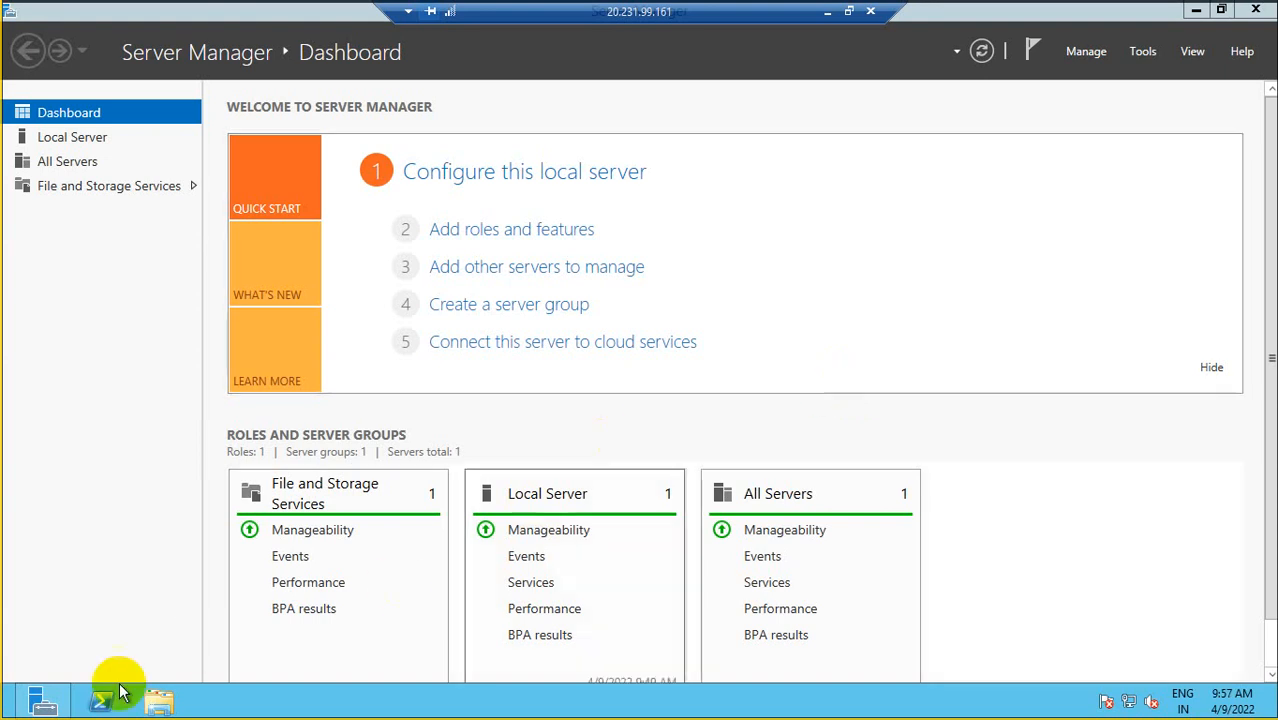
- From WEBSERVER's PowerShell, run mstsc and start a connection to 10.0.0.5
left_click(88, 706)
left_click(262, 246)
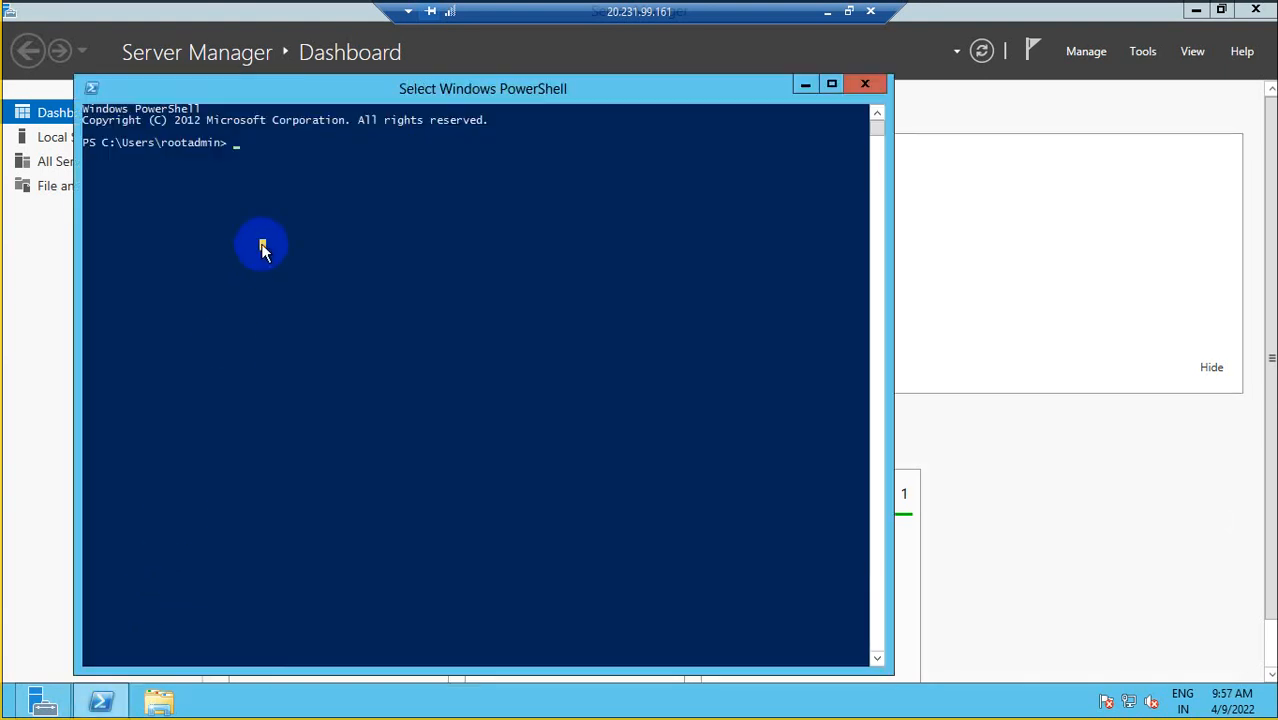
type("mstsc")
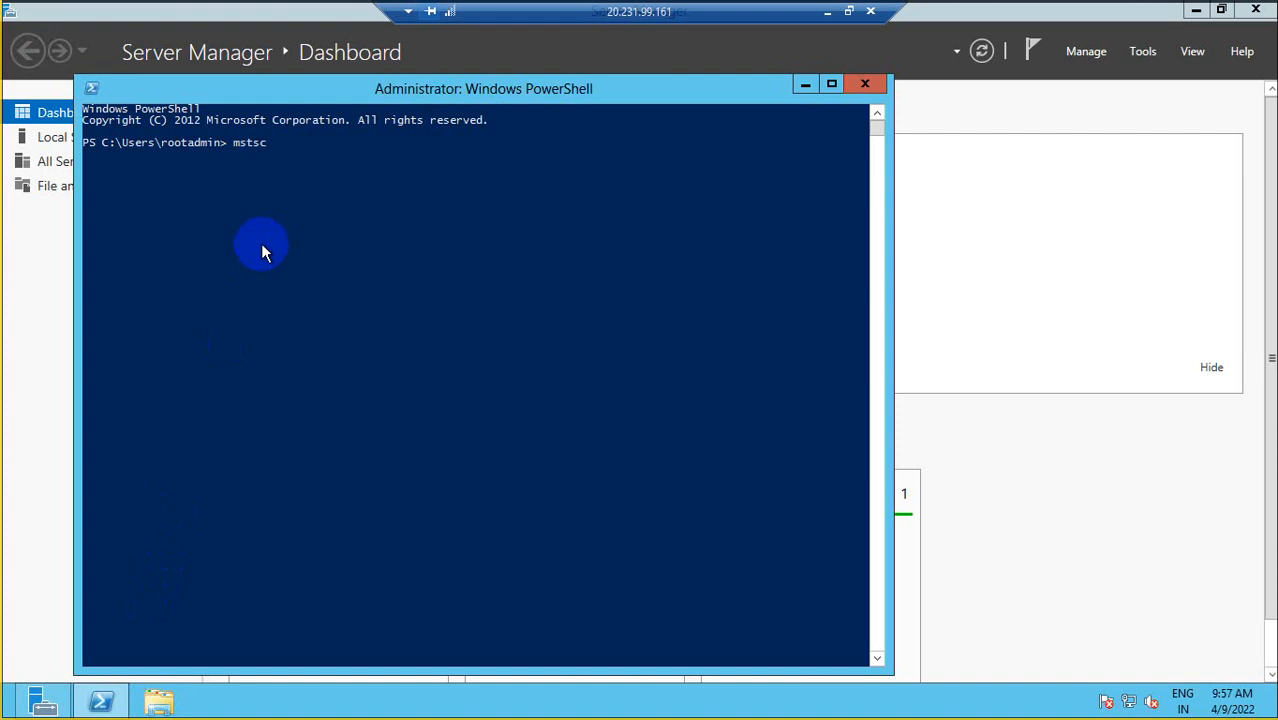
key("Return")
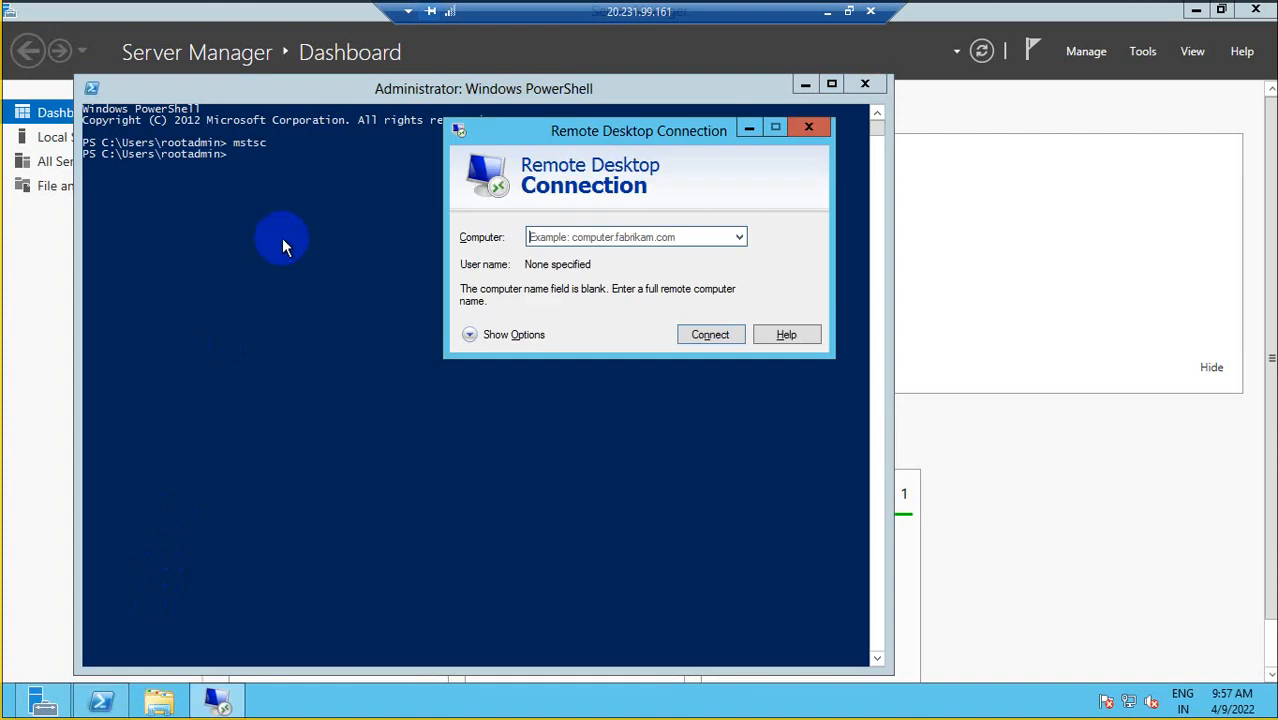
left_click(595, 234)
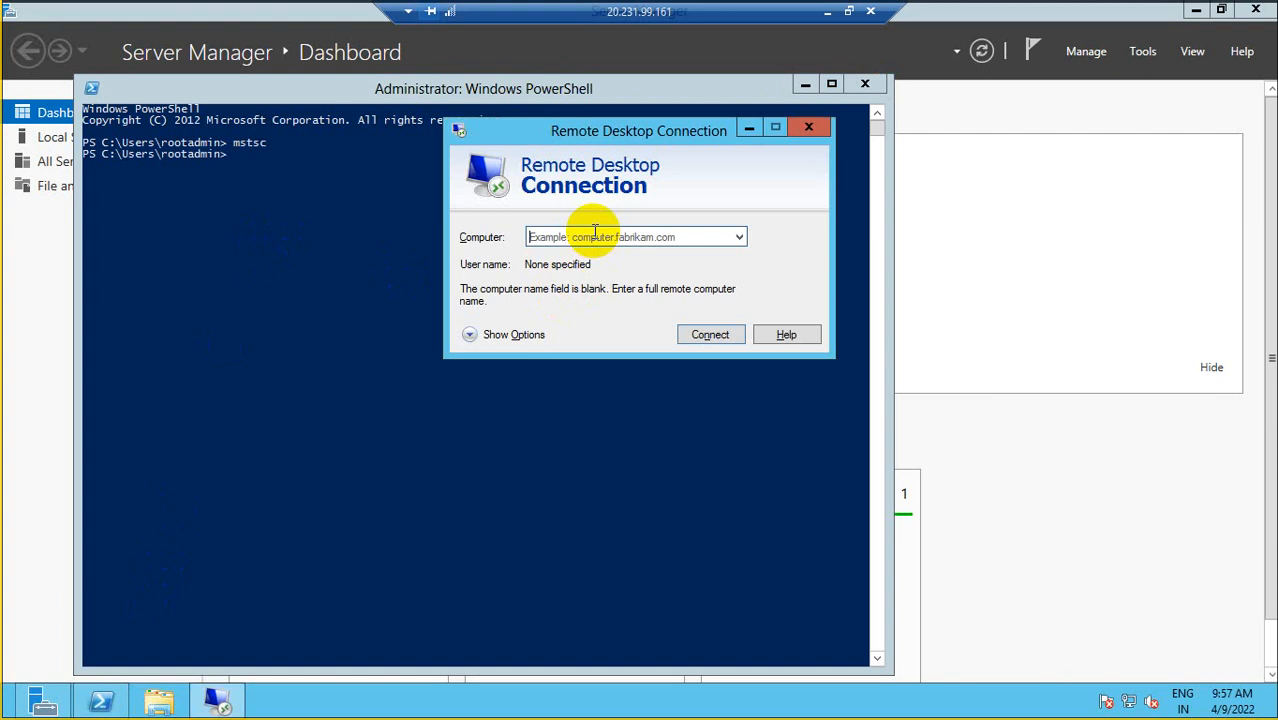
type("10")
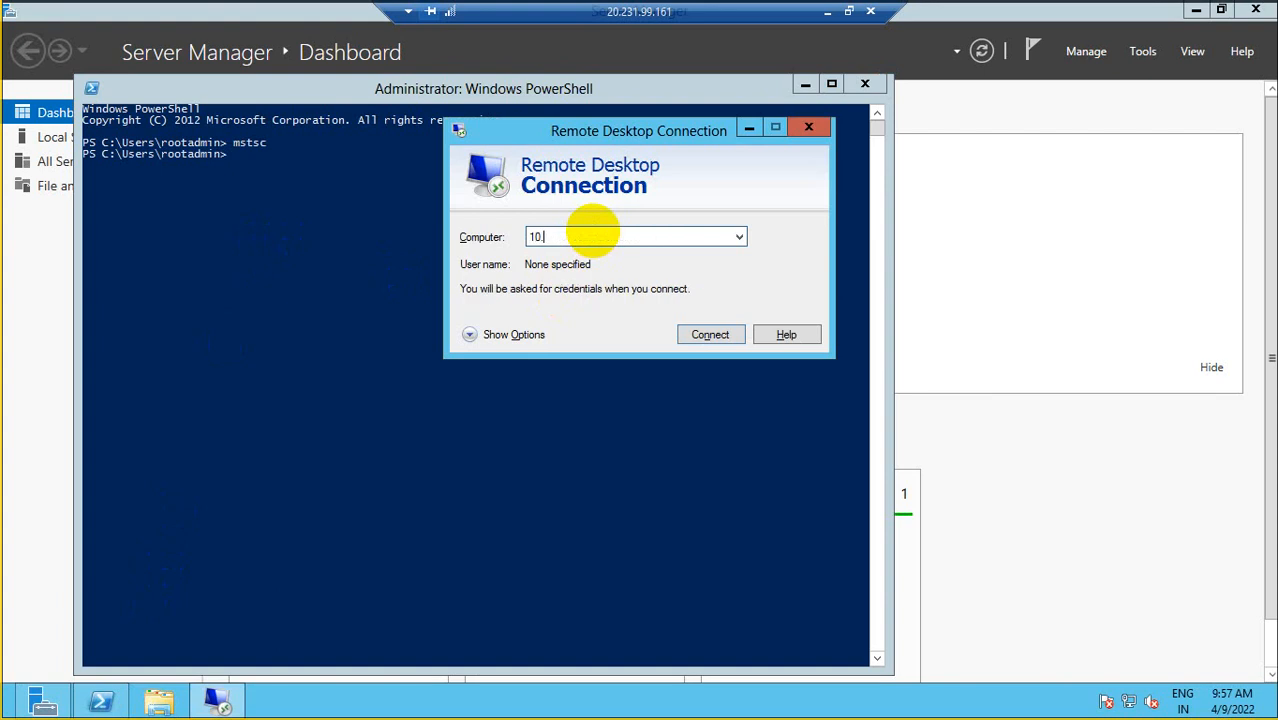
type(".0.0.5")
left_click(712, 334)
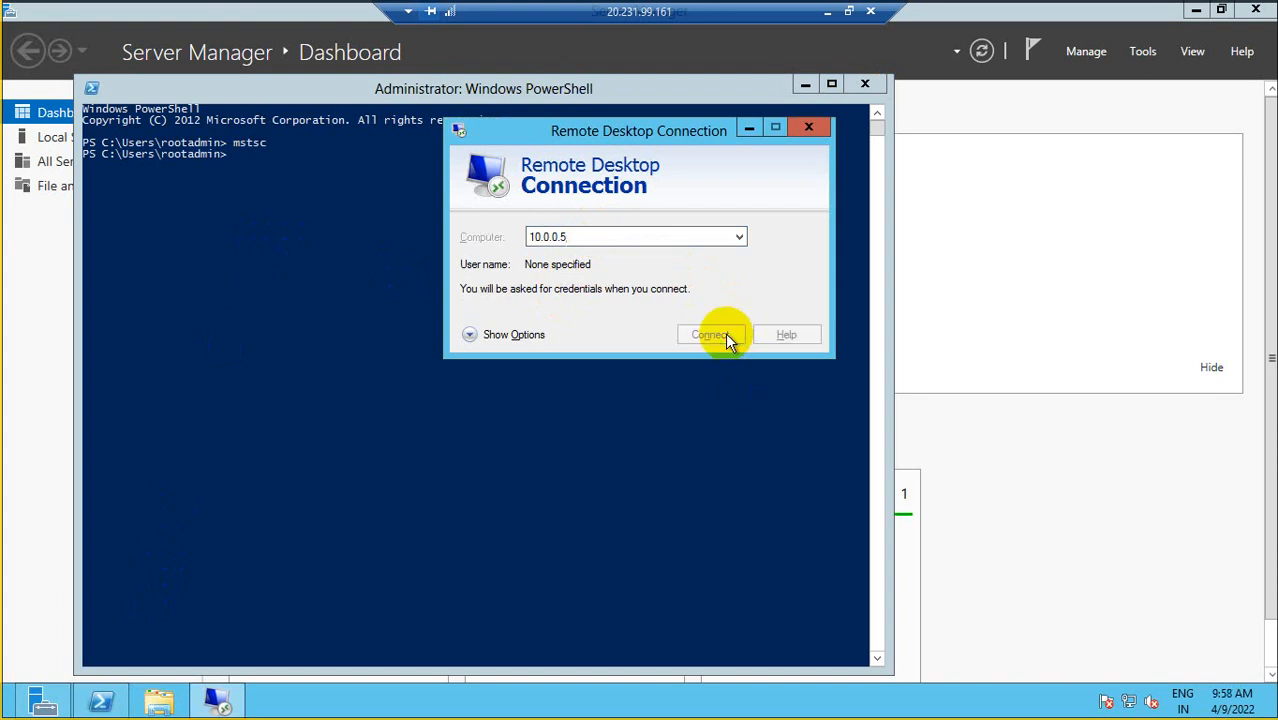
- Sign in to DBSVR01 with the admin user name and password, accepting the certificate
left_click(569, 172)
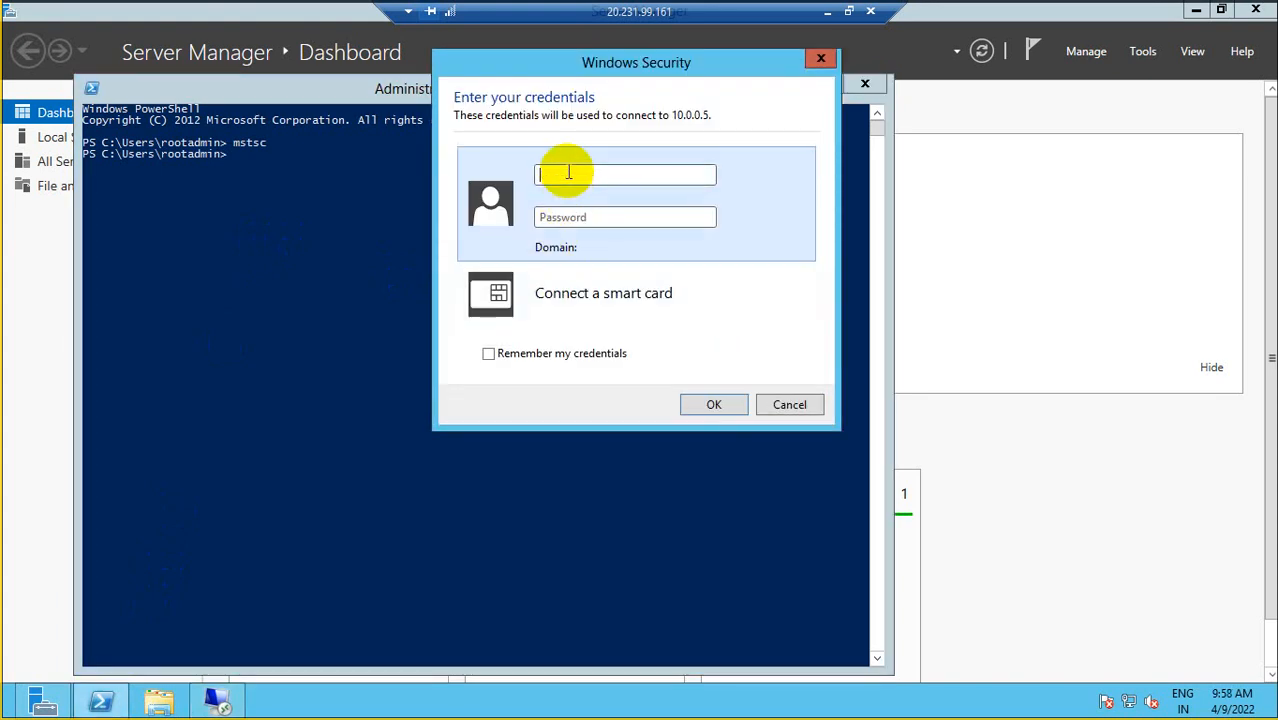
type("roo")
type("tadmin")
type("•••••••")
type("•••••")
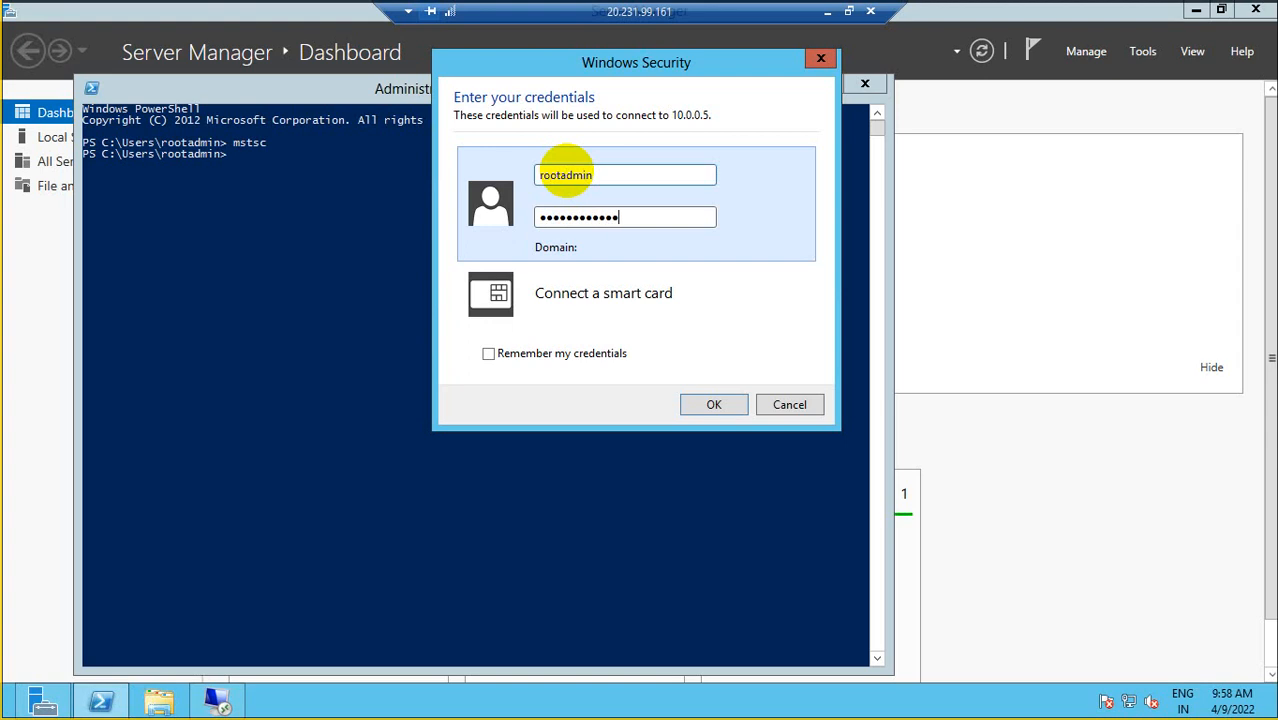
left_click(709, 406)
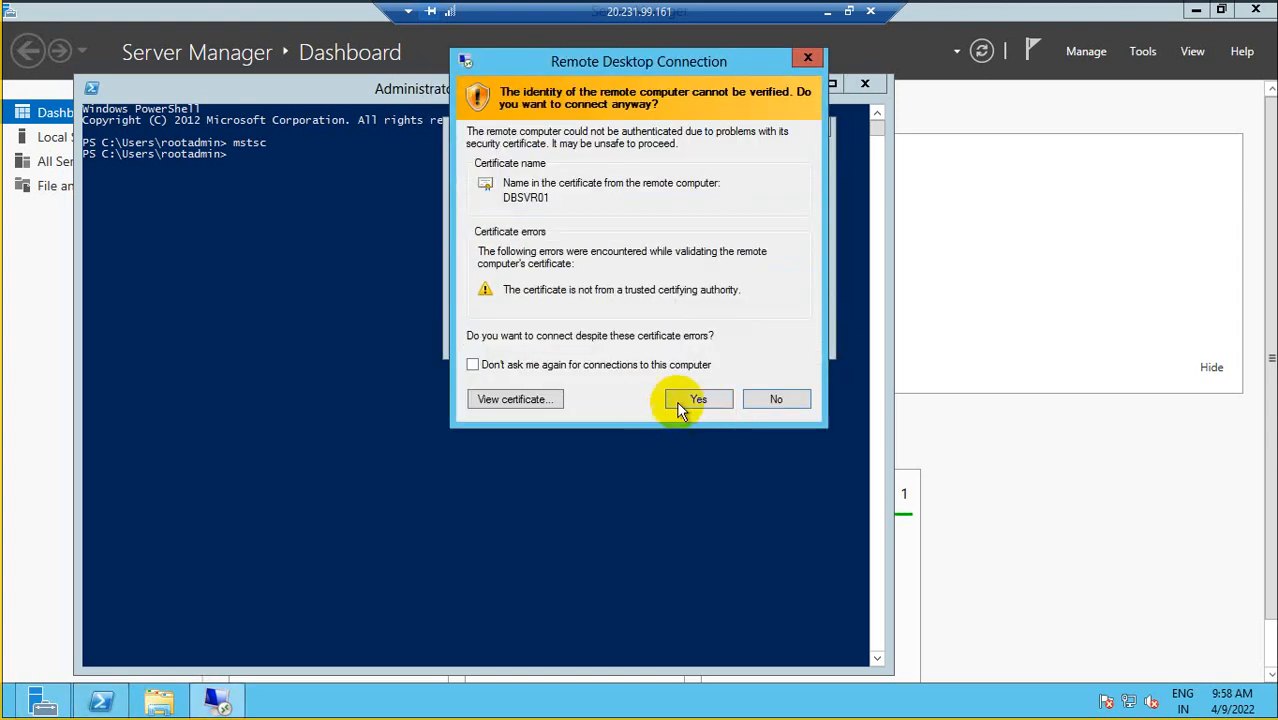
left_click(677, 401)
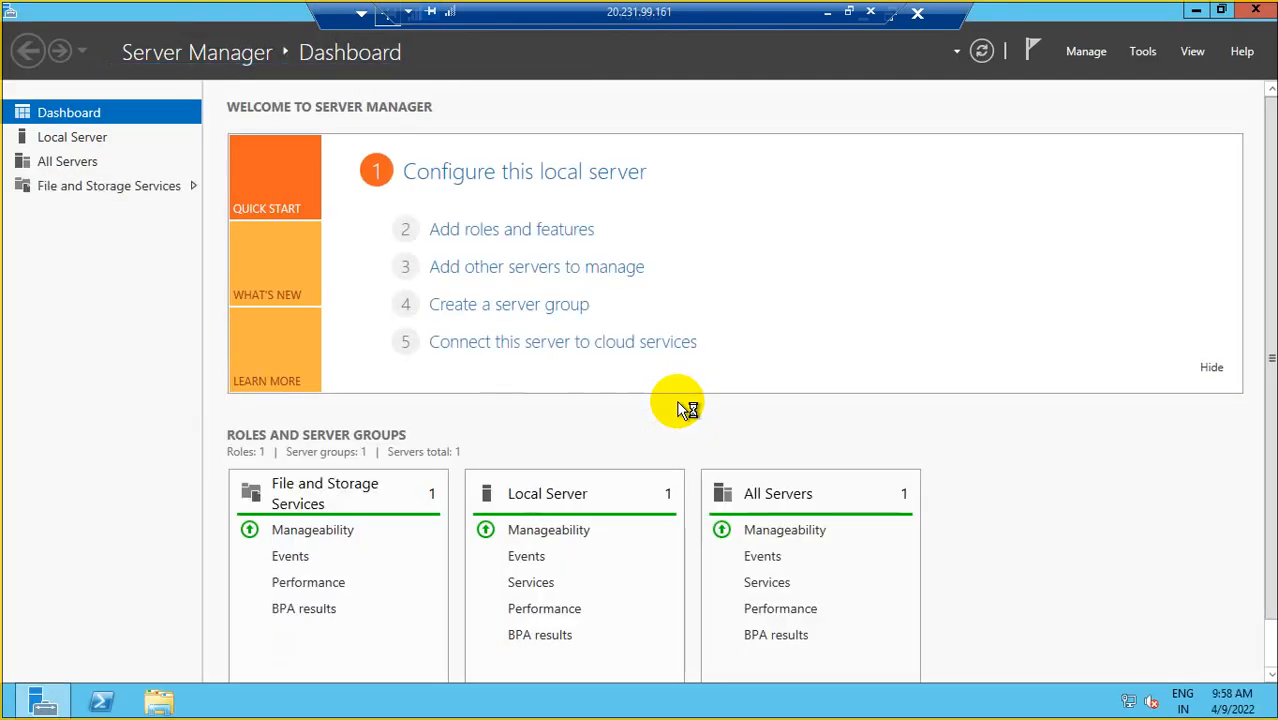
- Disconnect the nested DBSVR01 session and return to the local Paint network diagram
left_click_drag(746, 9, 509, 9)
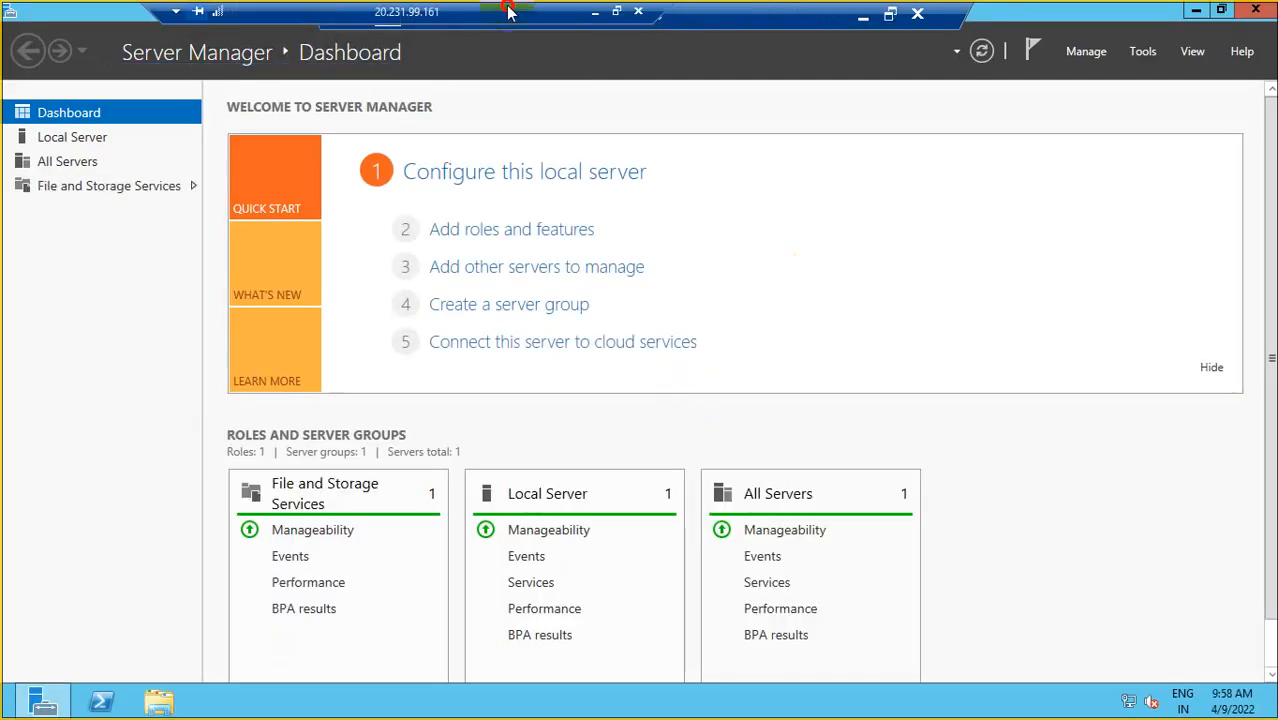
left_click(917, 12)
left_click(707, 394)
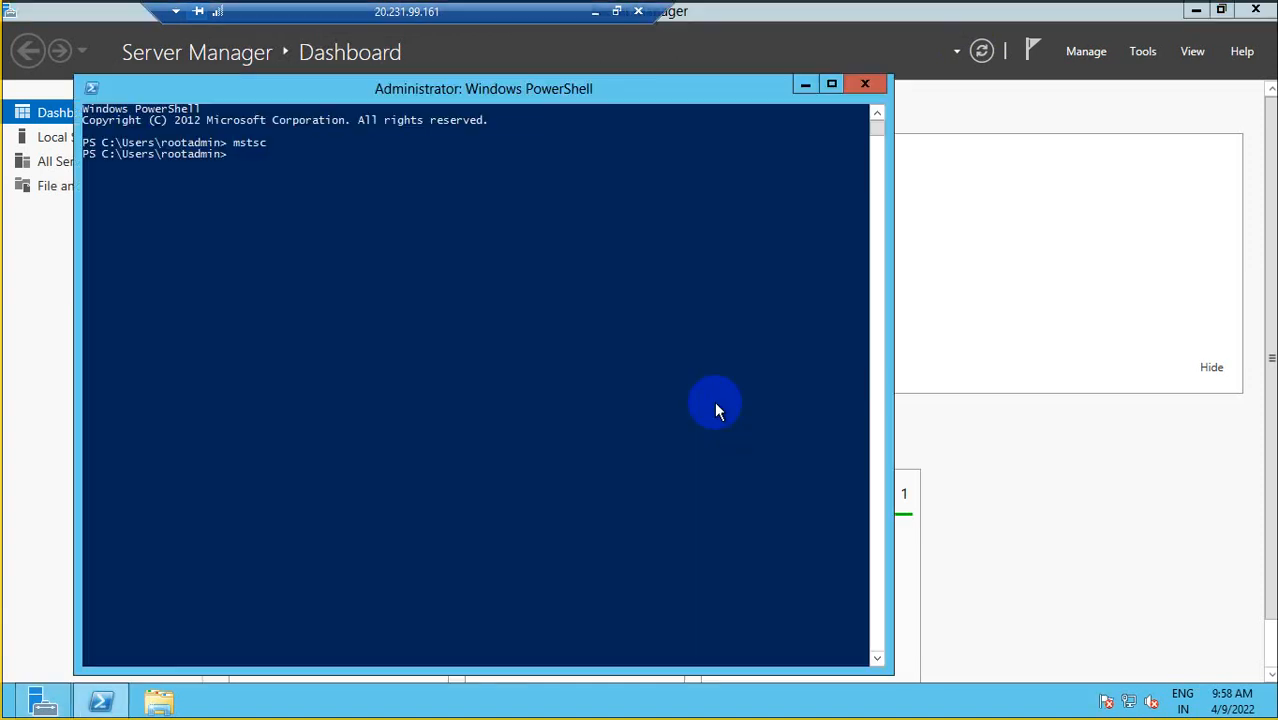
left_click(595, 11)
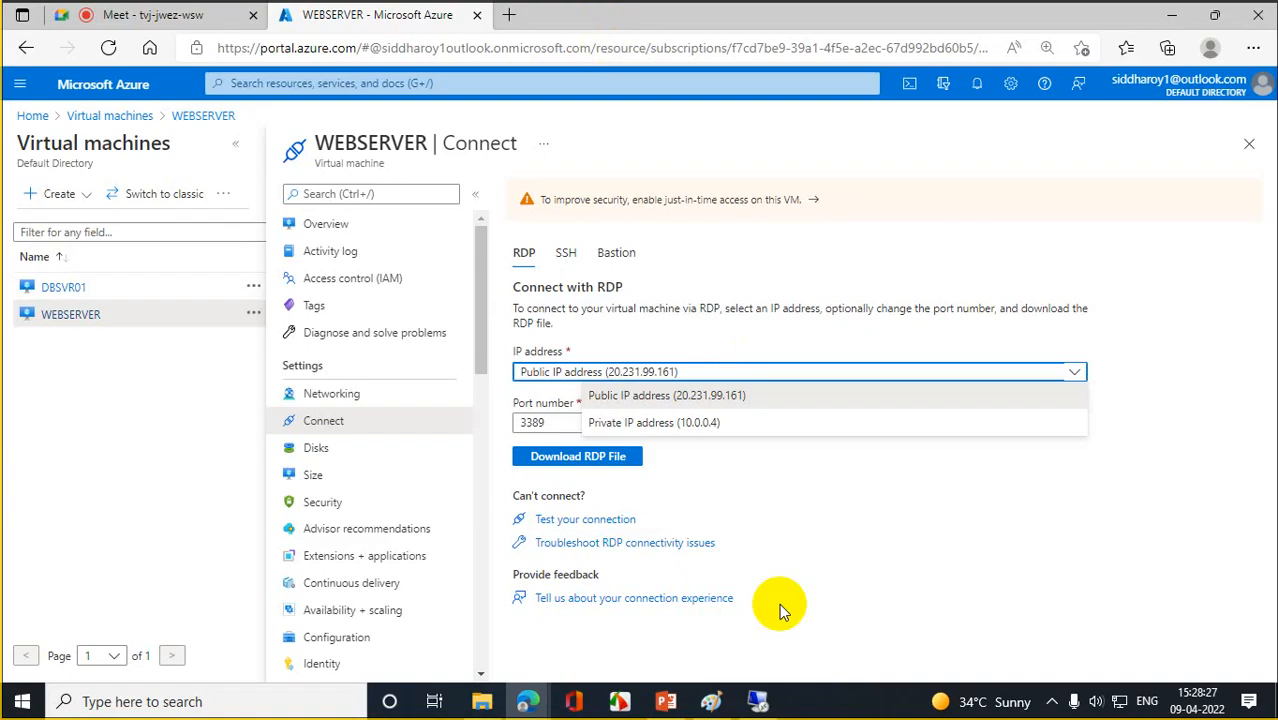
left_click(697, 703)
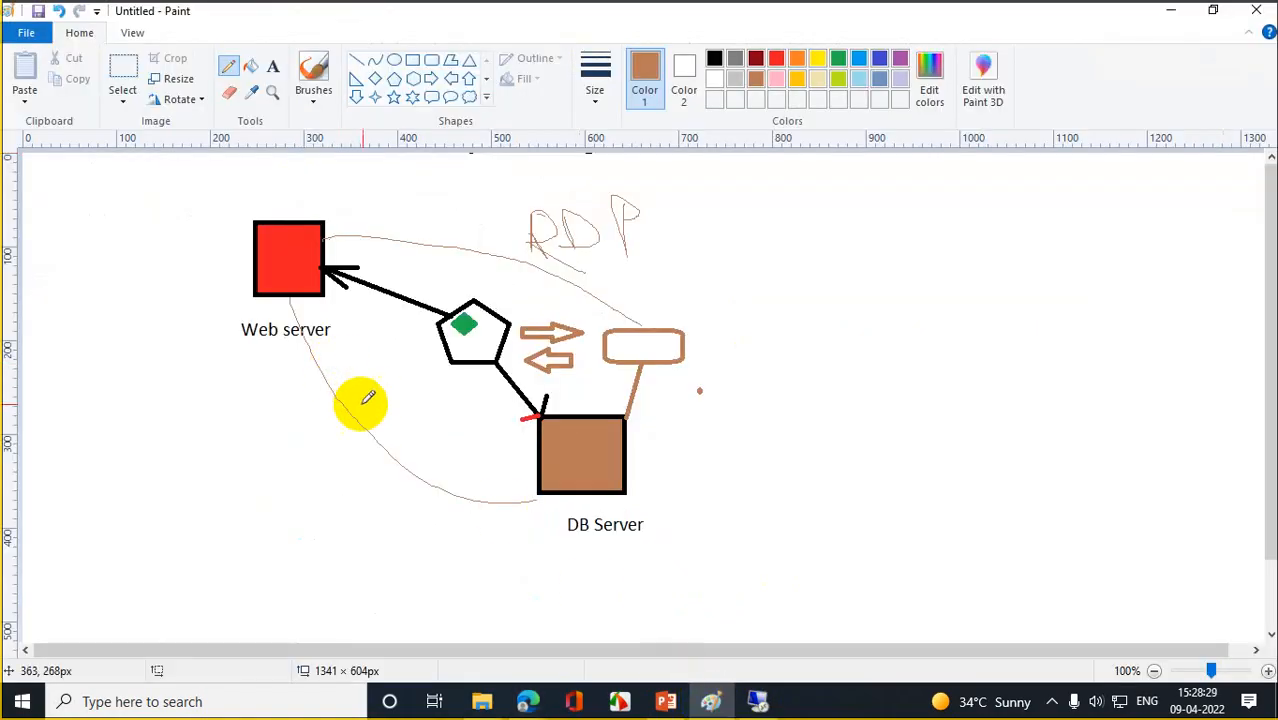
- Mark the lower Web server–DB Server arc with a brown slash, then trace another brown arc from the Web server box
left_click_drag(368, 397, 336, 478)
left_click_drag(332, 420, 401, 447)
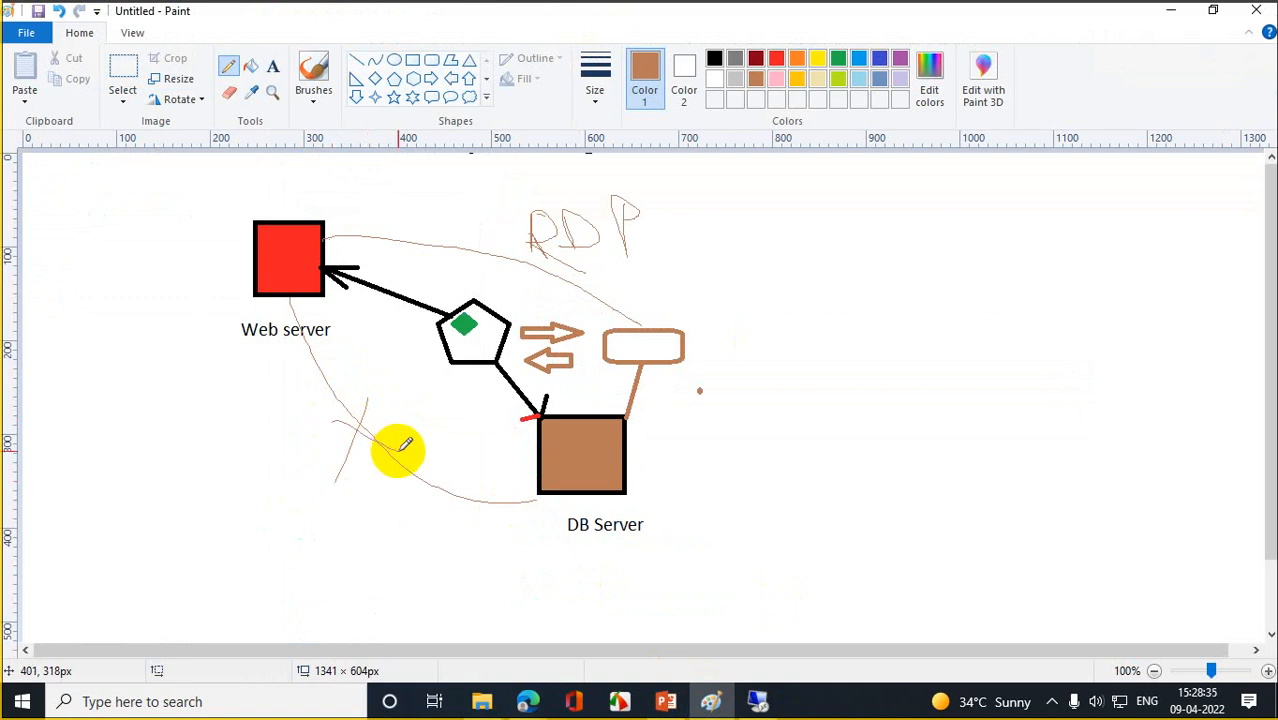
key("ctrl+z")
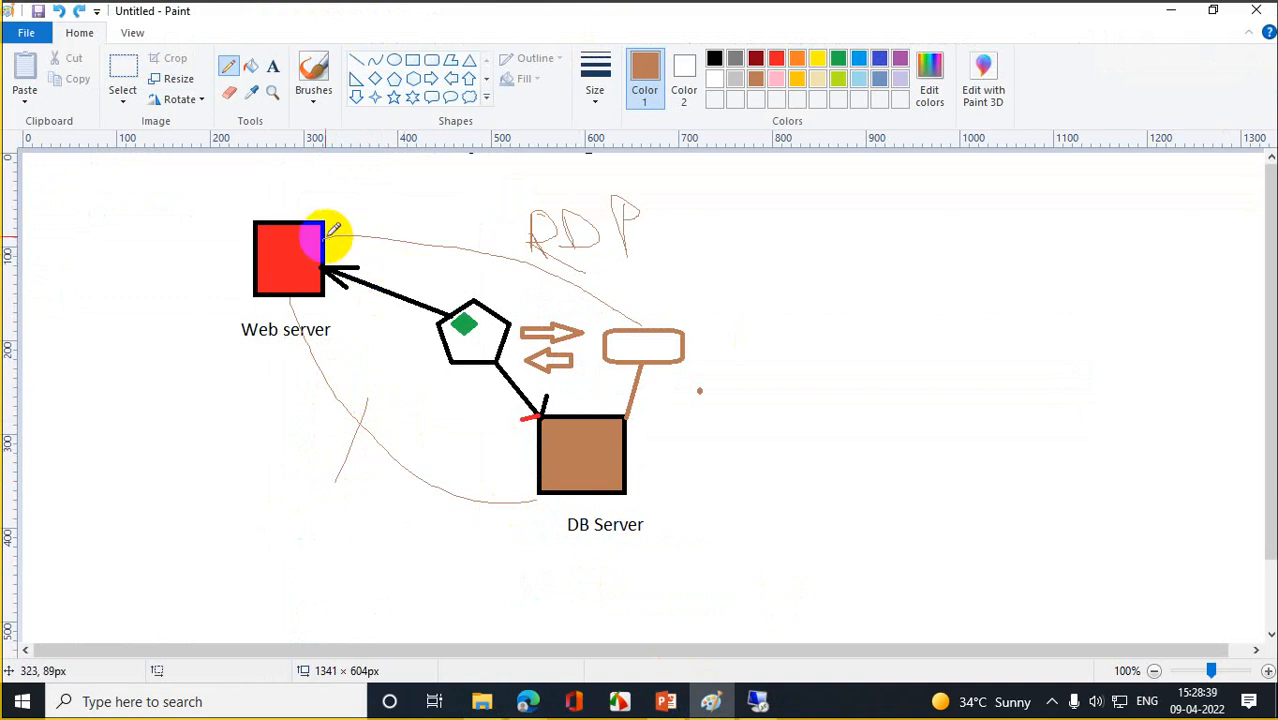
mouse_move(318, 235)
left_mouse_down()
mouse_move(402, 220)
mouse_move(462, 228)
mouse_move(579, 277)
mouse_move(623, 319)
left_mouse_up()
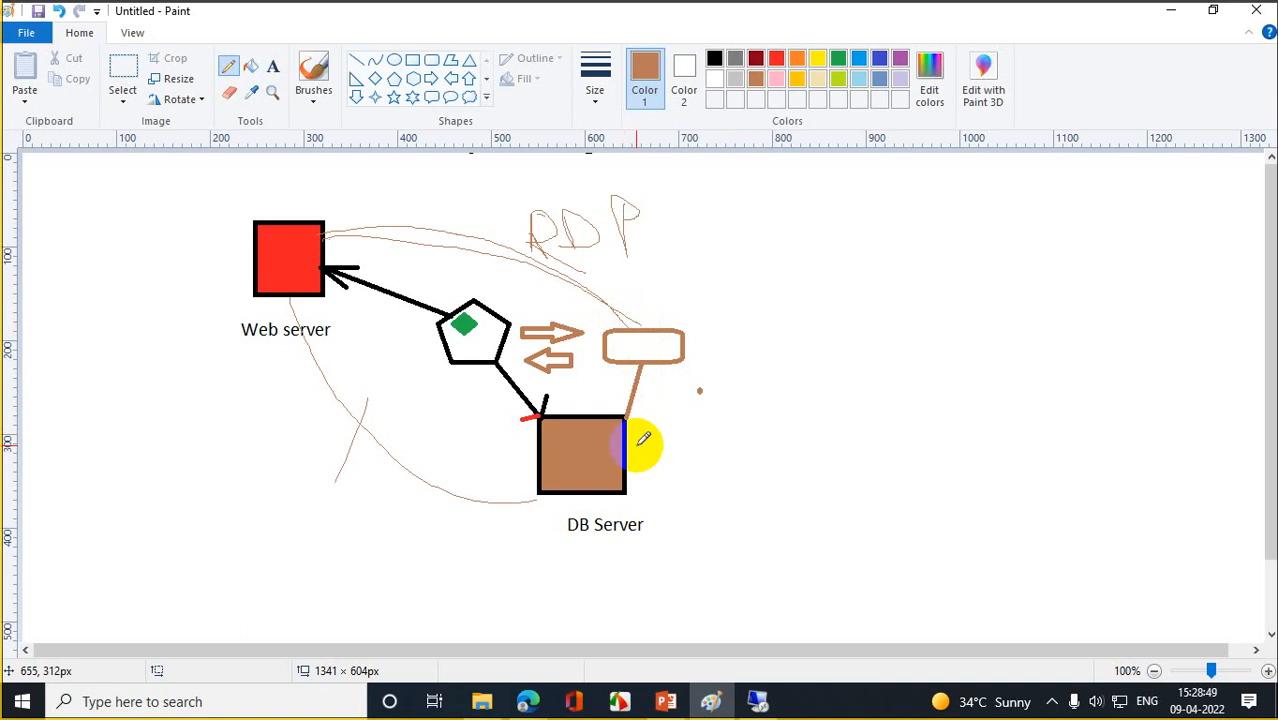
- Back in the portal, go to NSG1's Inbound security rules and start adding a new rule
mouse_move(527, 701)
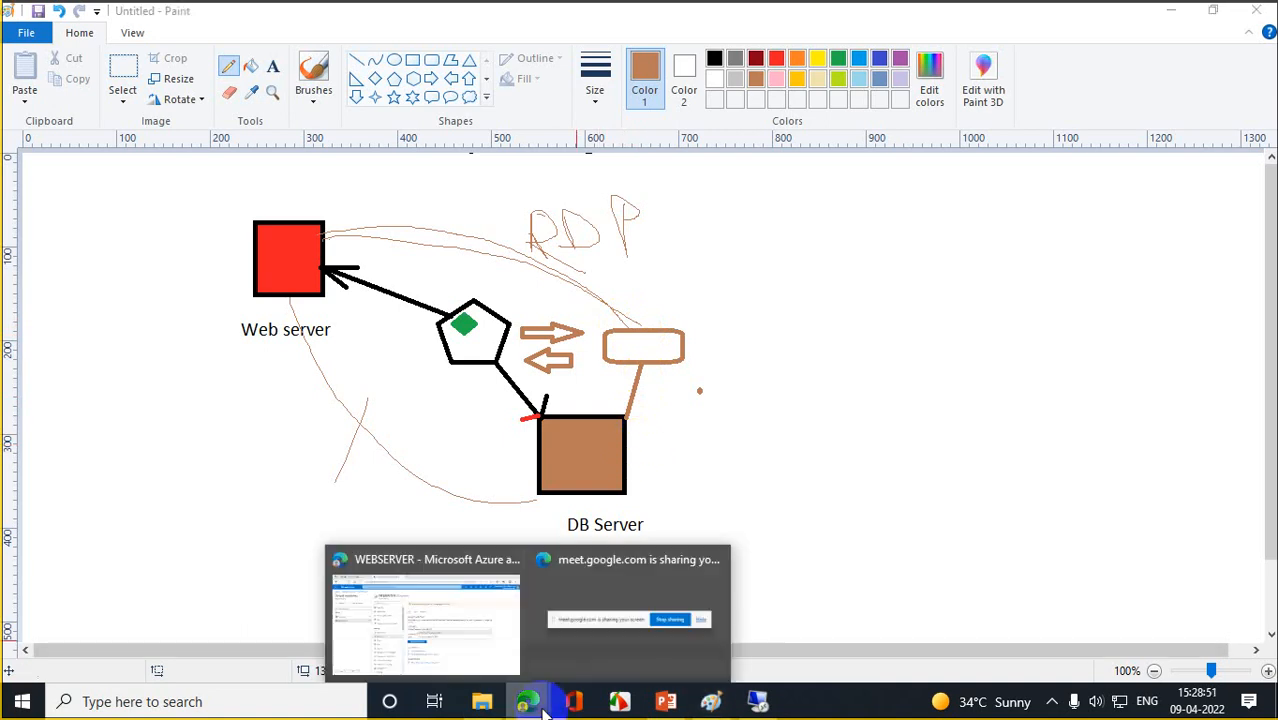
left_click(425, 620)
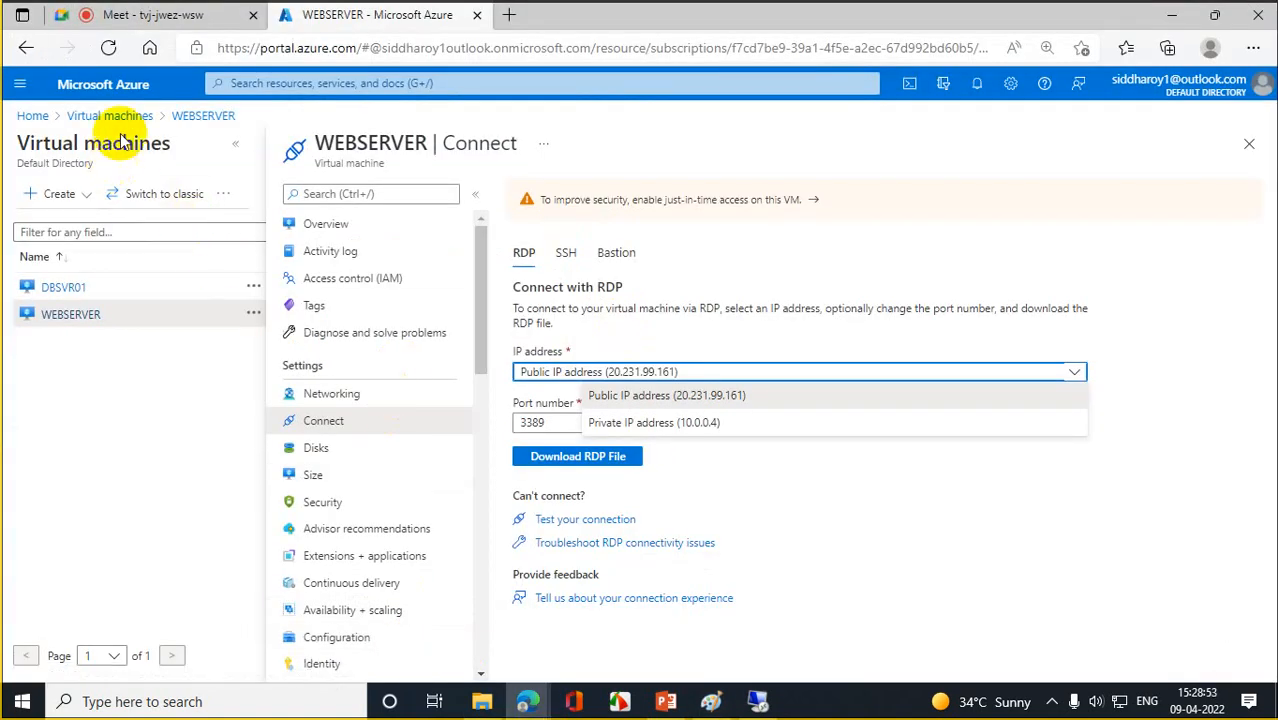
left_click(32, 116)
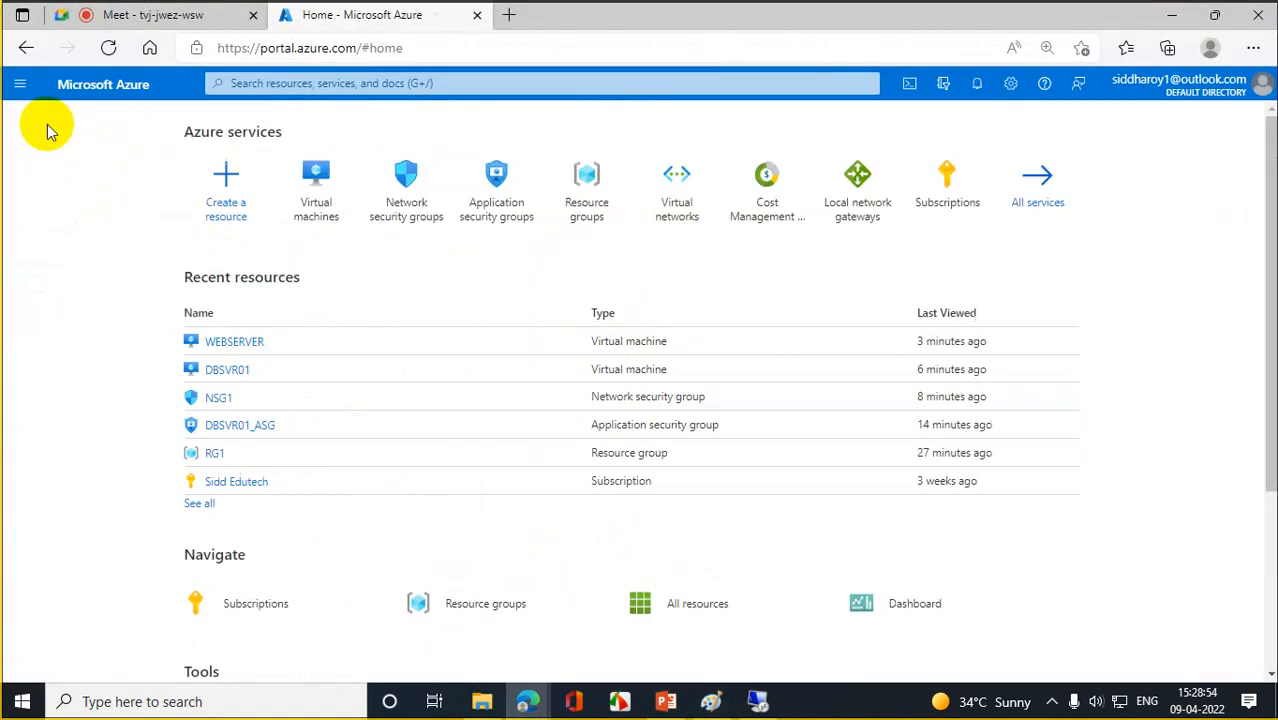
left_click(414, 194)
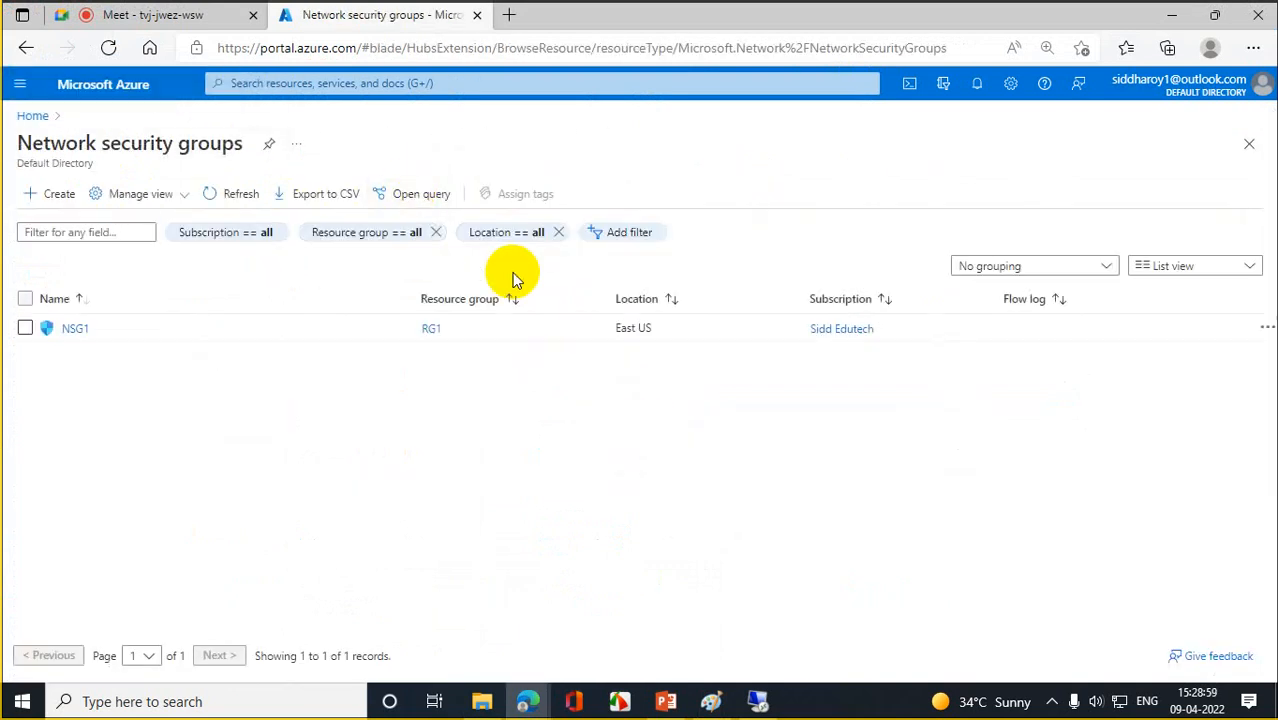
left_click(86, 328)
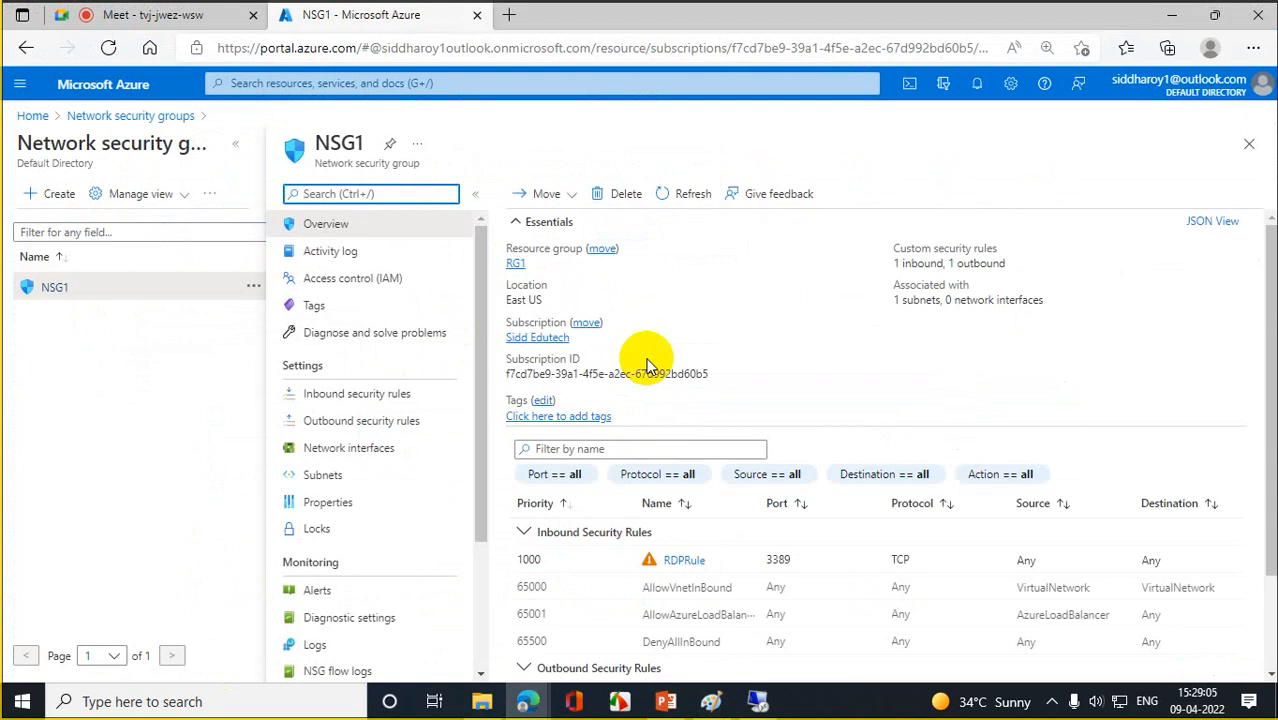
left_click(338, 395)
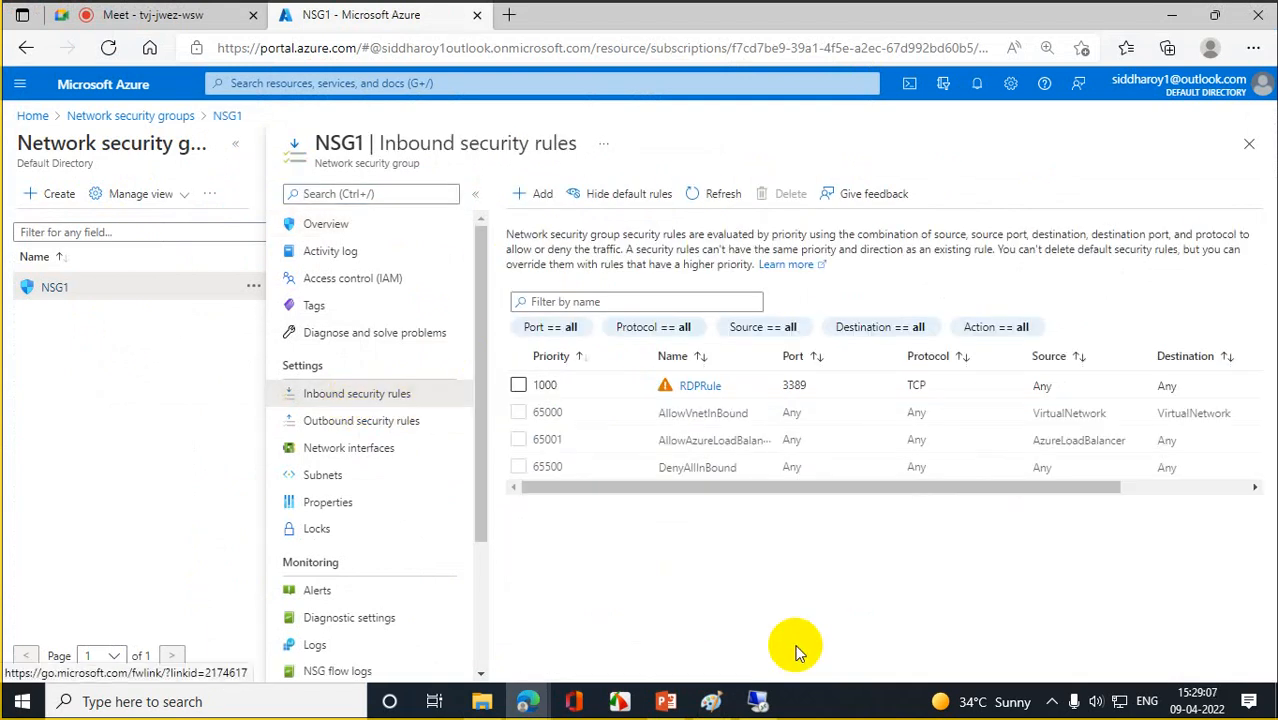
left_click(541, 198)
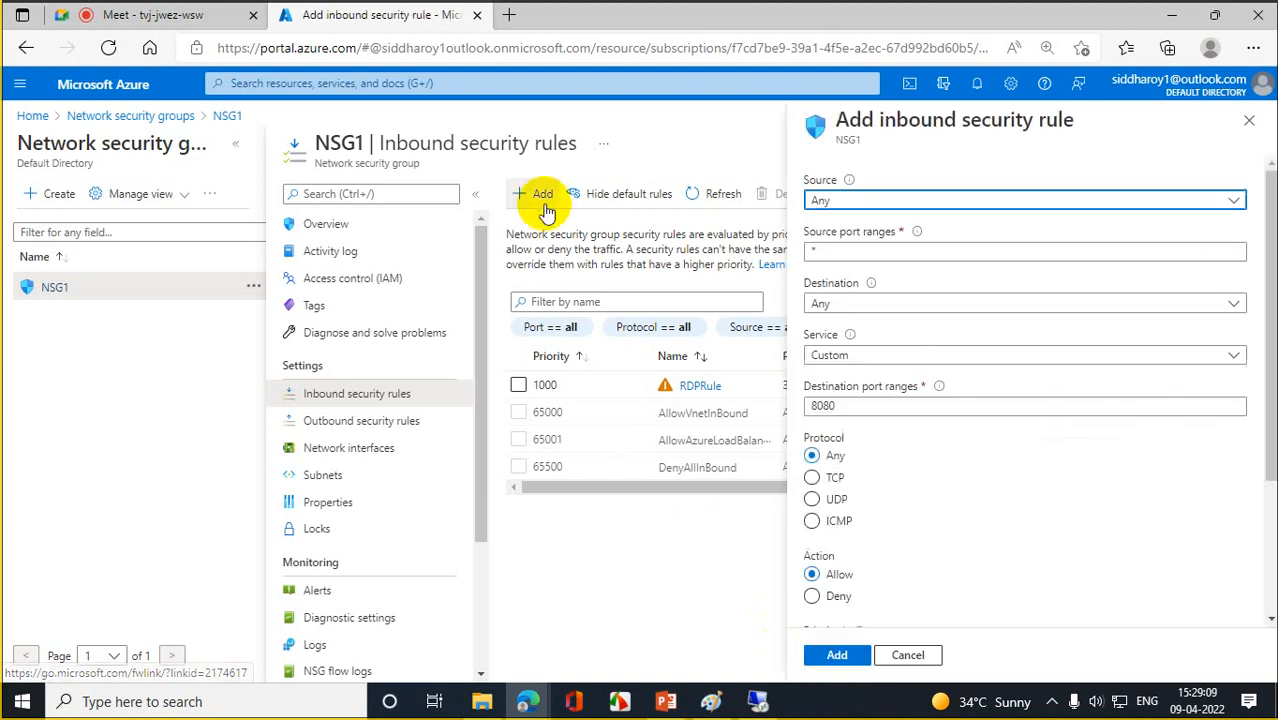
- Set the rule's source to IP addresses with the range 10.0.0.4
left_click(1234, 198)
left_click(940, 251)
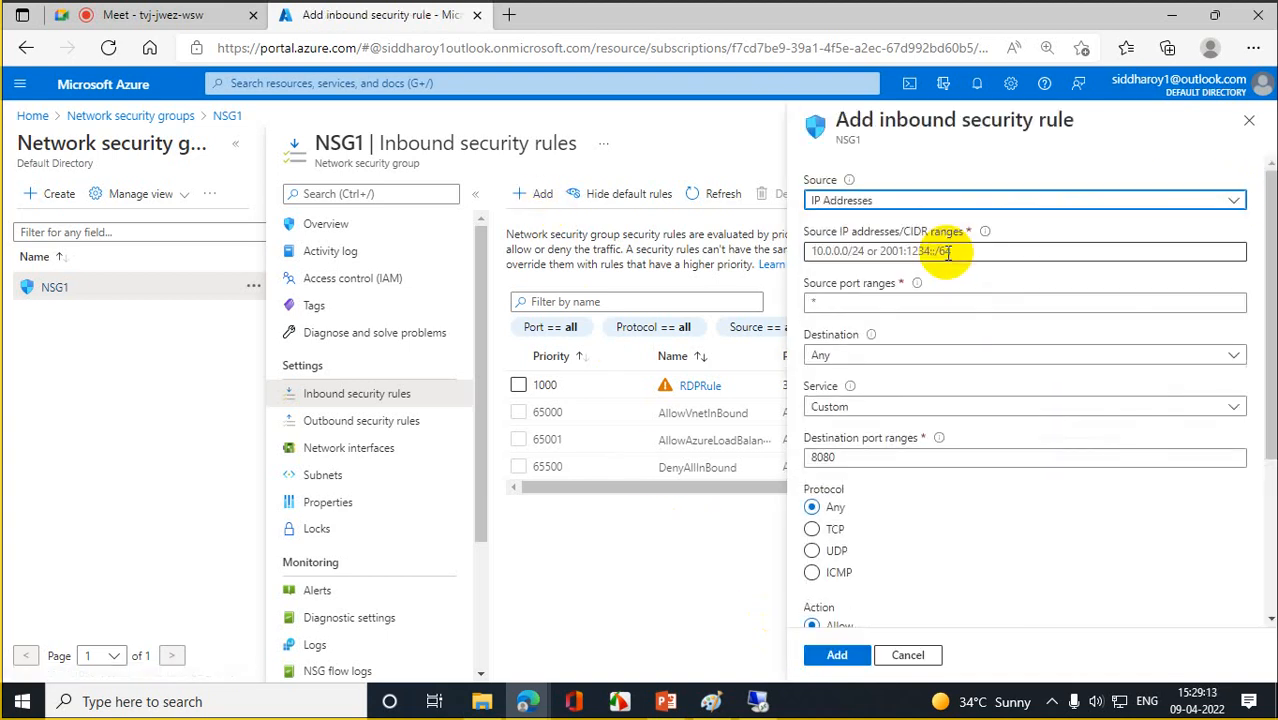
left_click(965, 252)
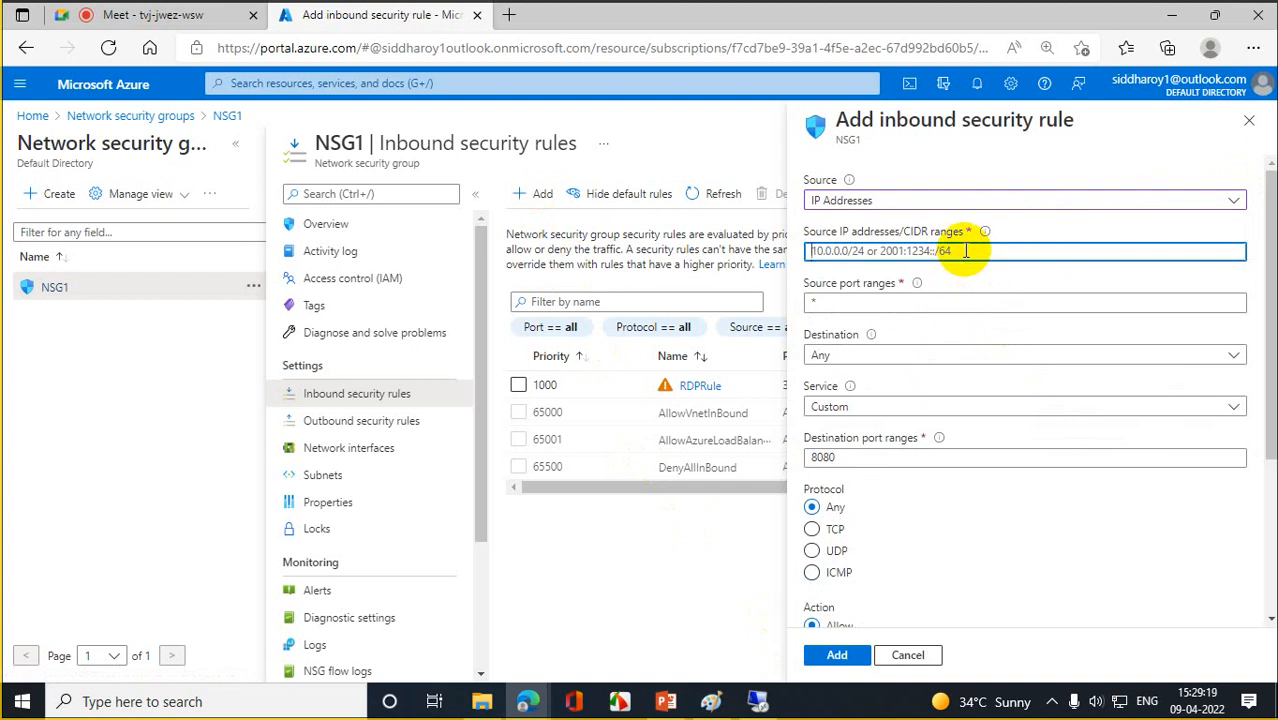
type("10.10.10")
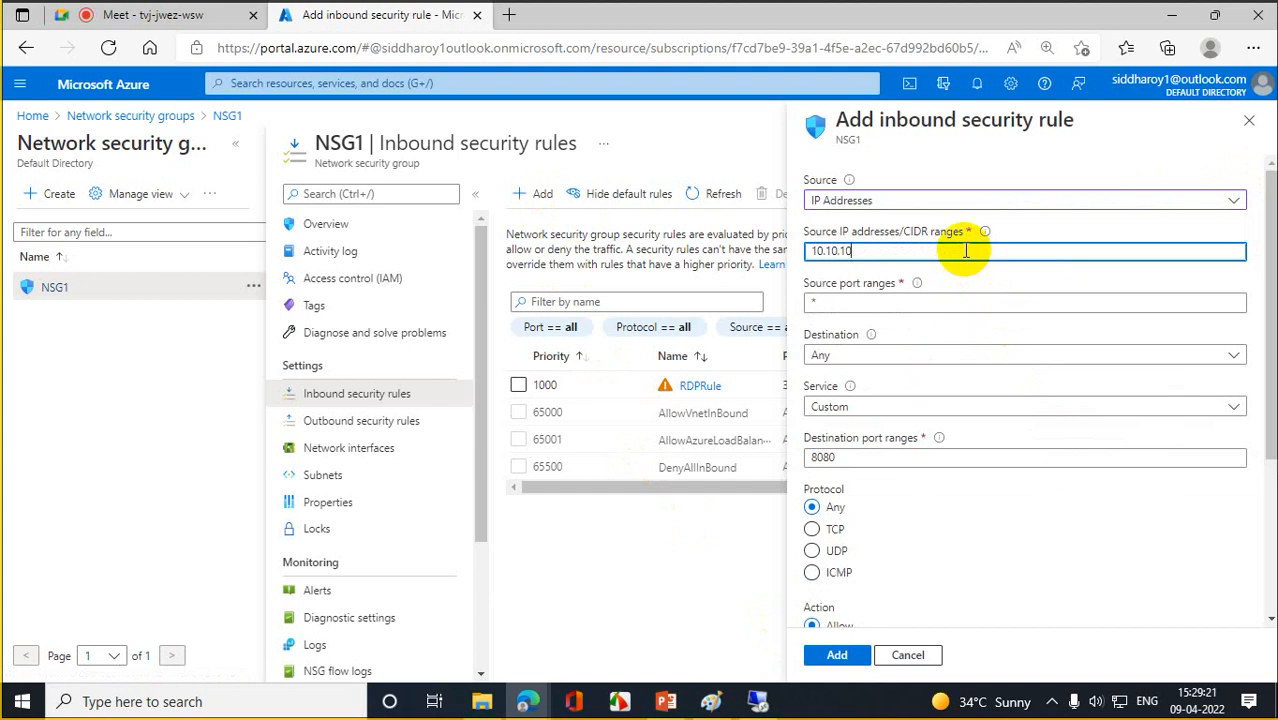
key("BackSpace")
key("BackSpace")
key("BackSpace")
key("BackSpace")
type("0")
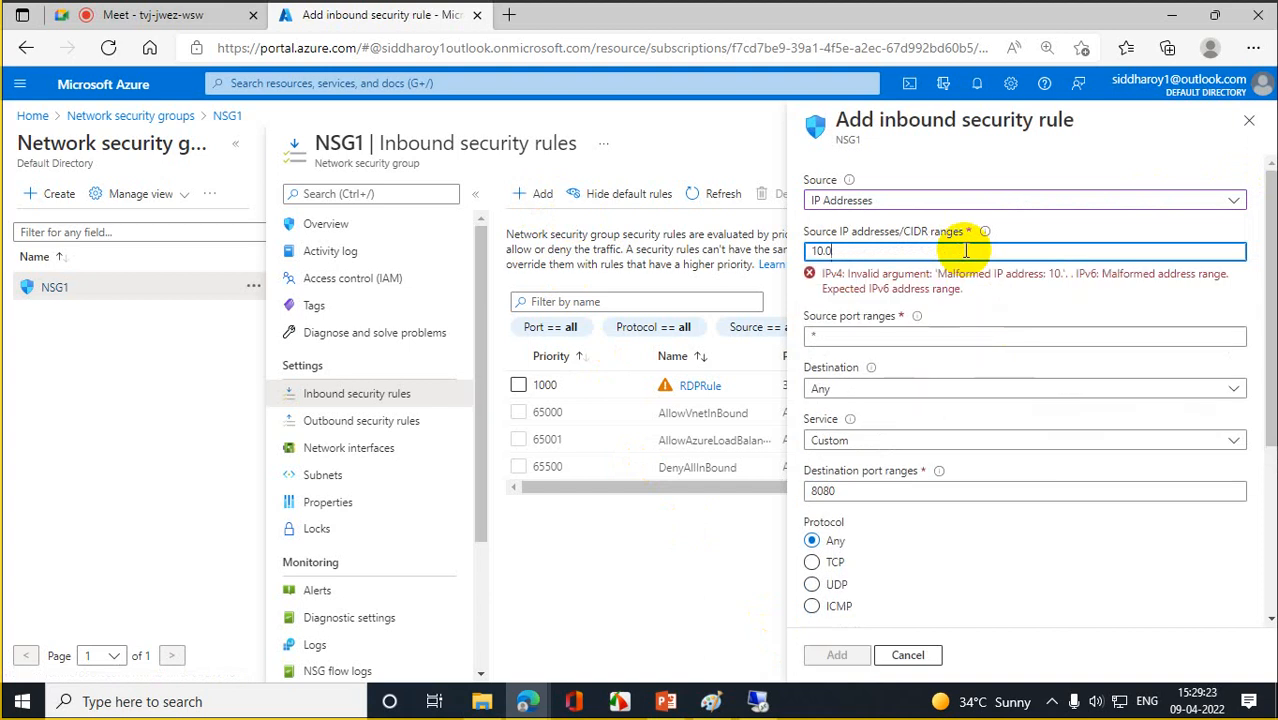
type(".0.")
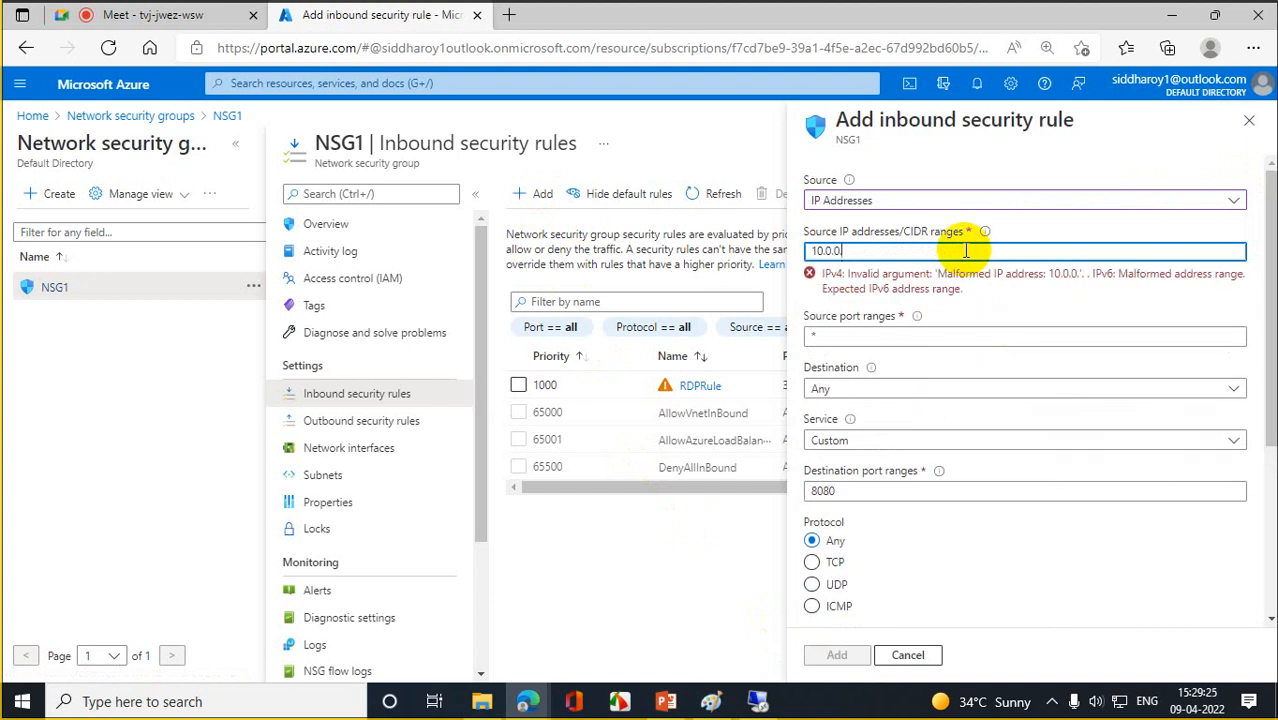
type("4")
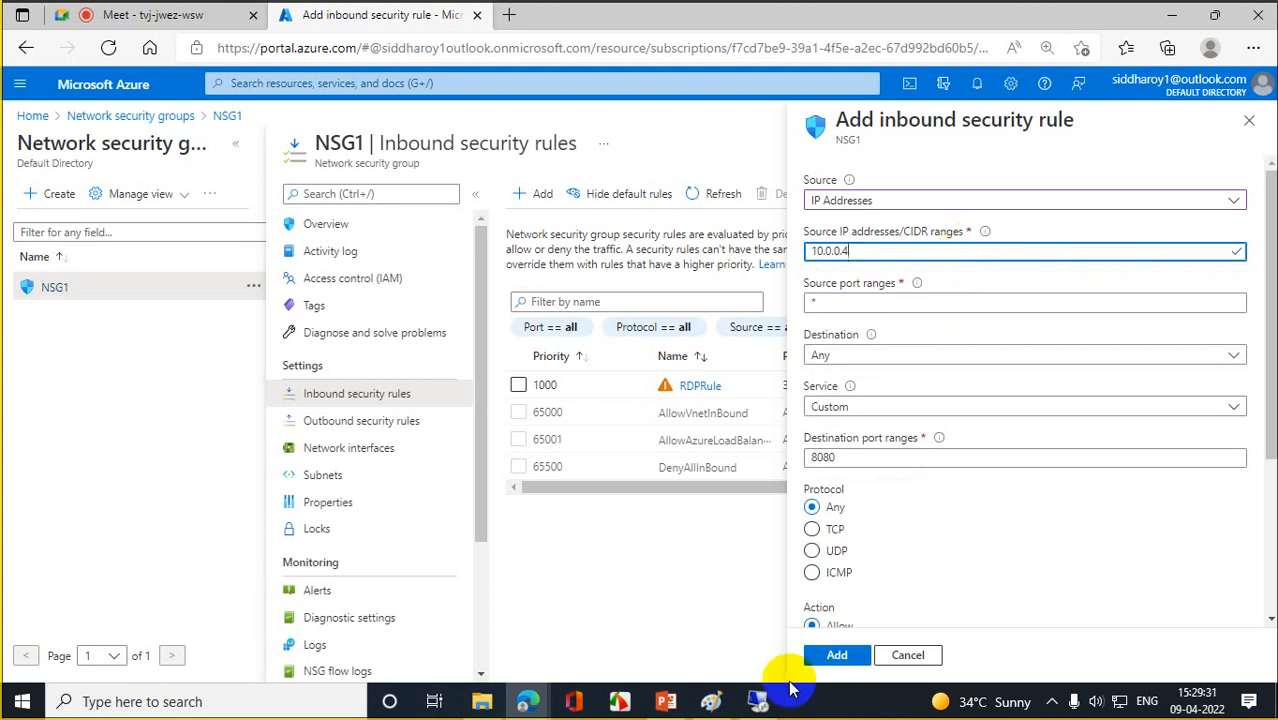
- Run ipconfig in the WEBSERVER remote session to confirm its private IP address
left_click(762, 699)
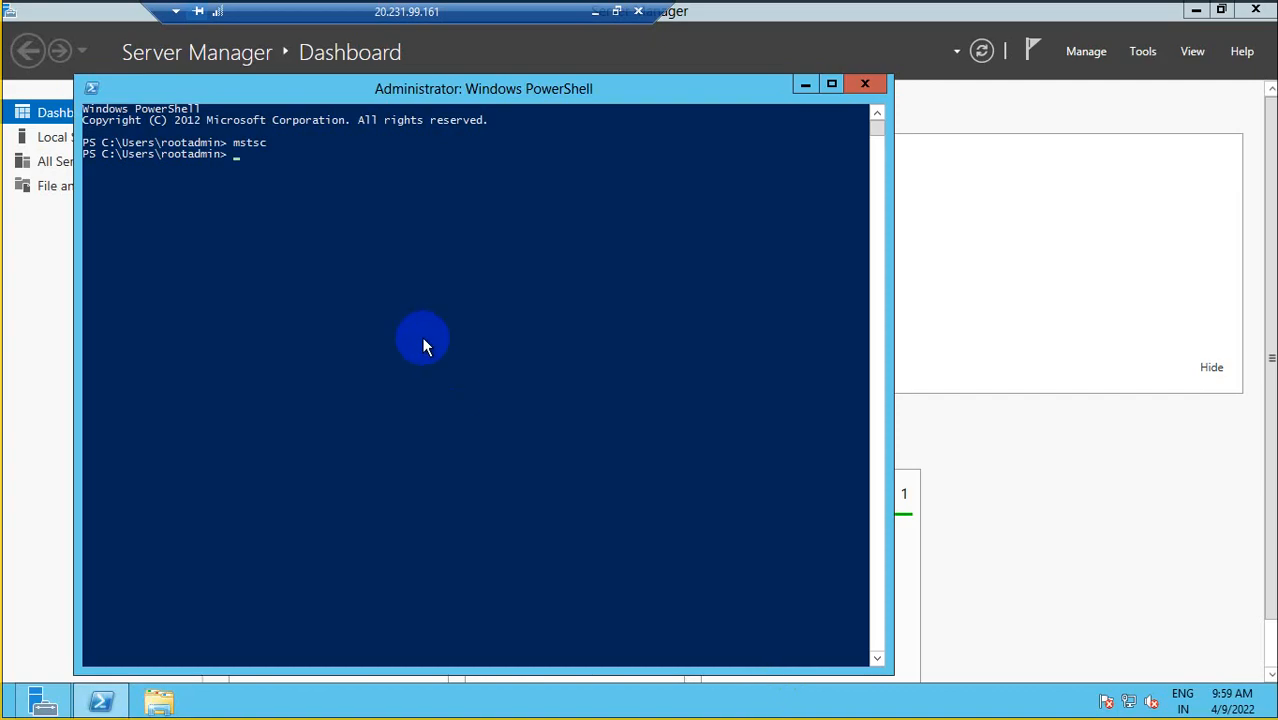
type("ipconfig")
key("Return")
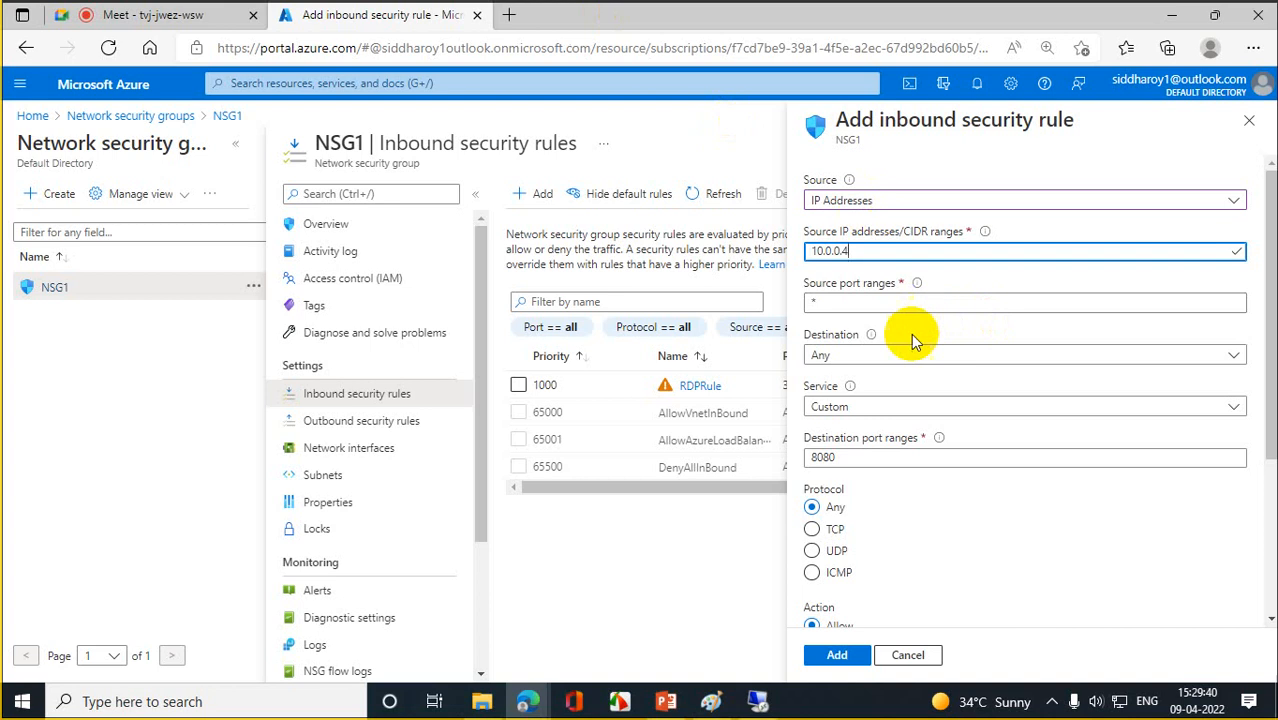
- Target application security group DBSVR01_ASG with the RDP (3389) service and set the action to Deny
left_click(895, 358)
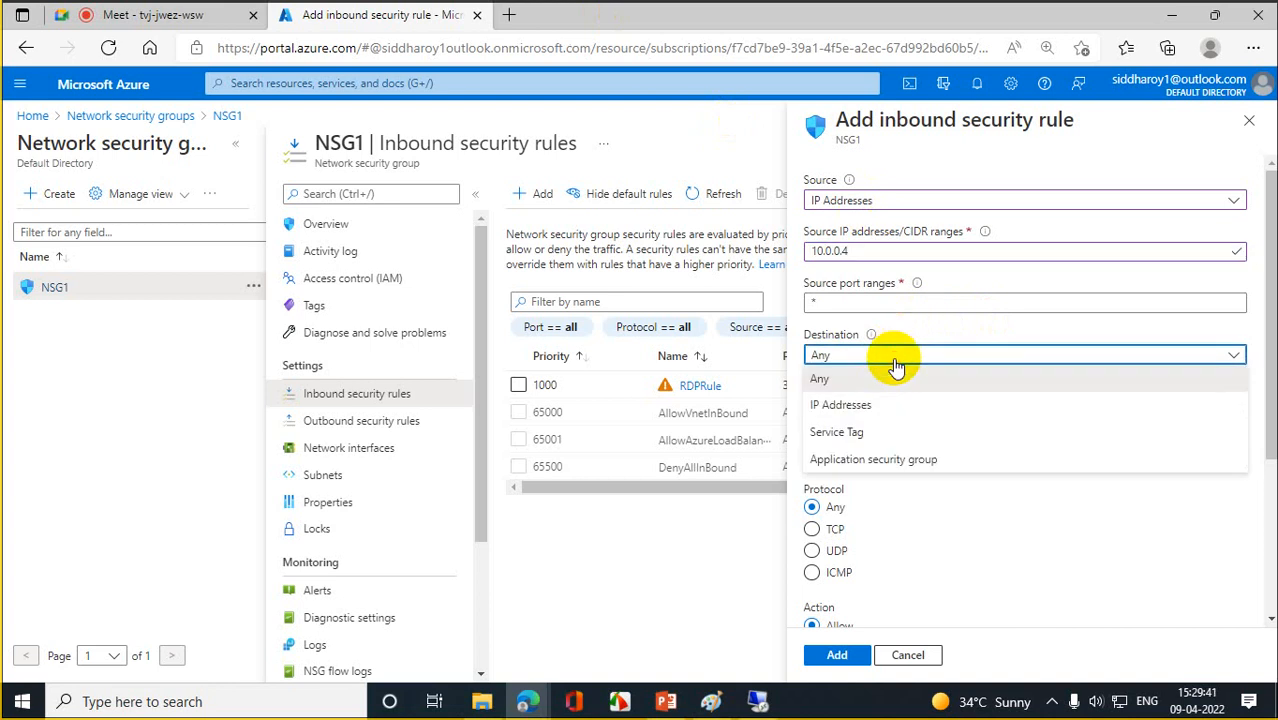
left_click(882, 459)
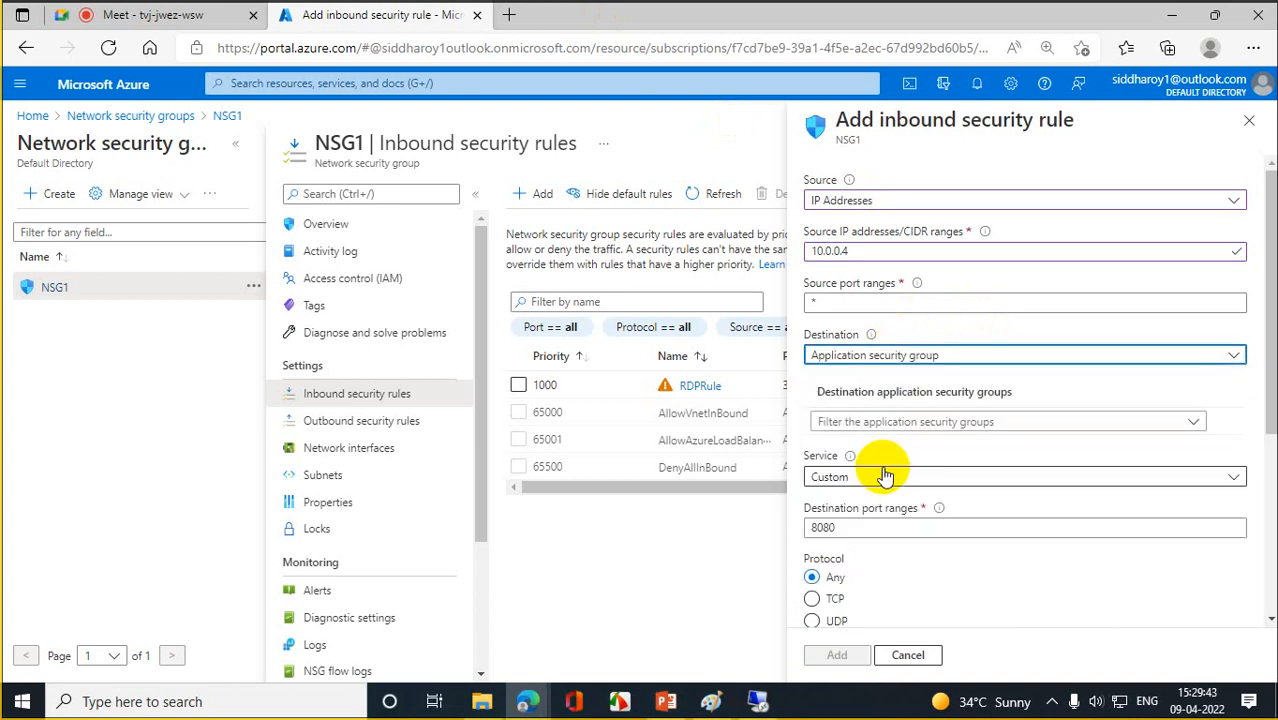
left_click(1180, 424)
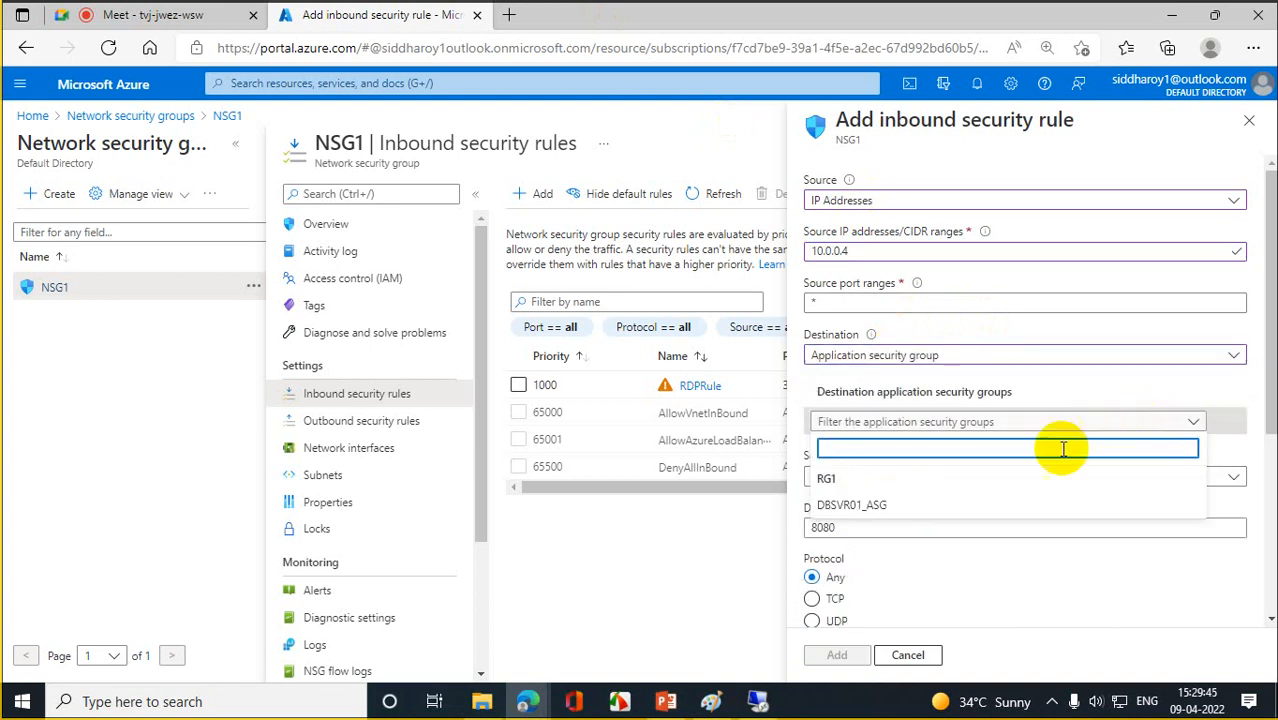
left_click(851, 507)
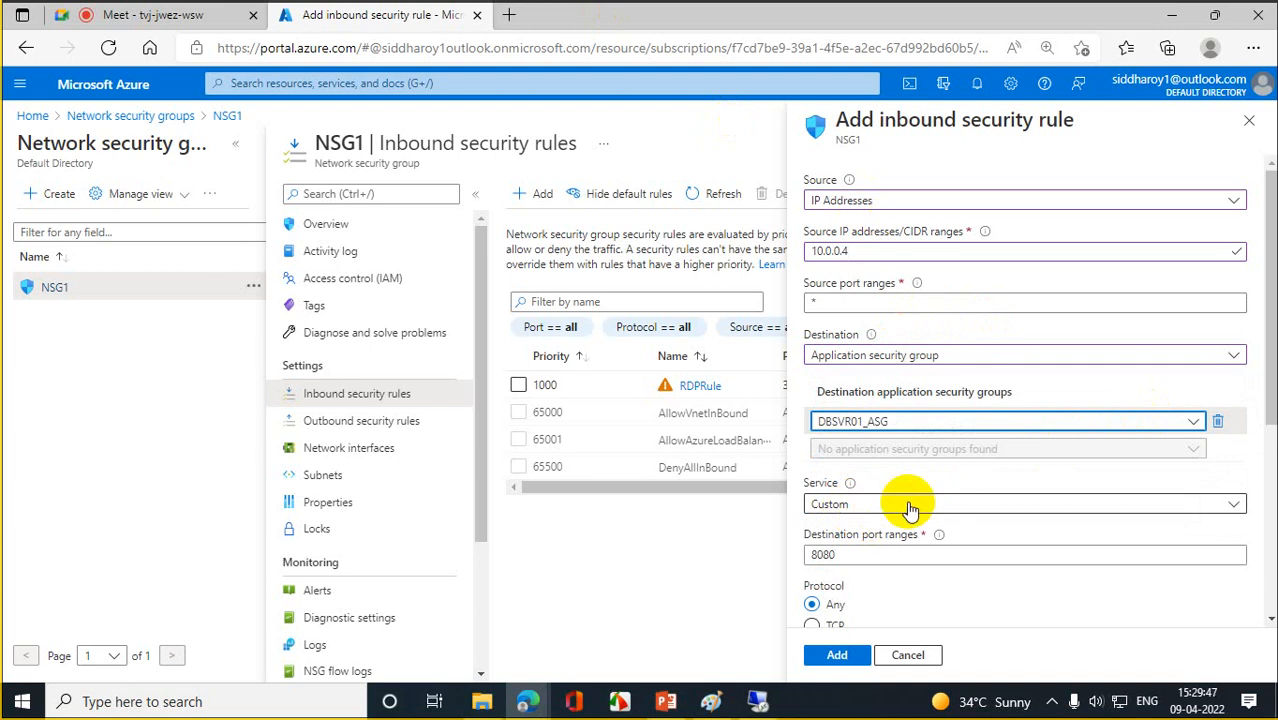
left_click(910, 505)
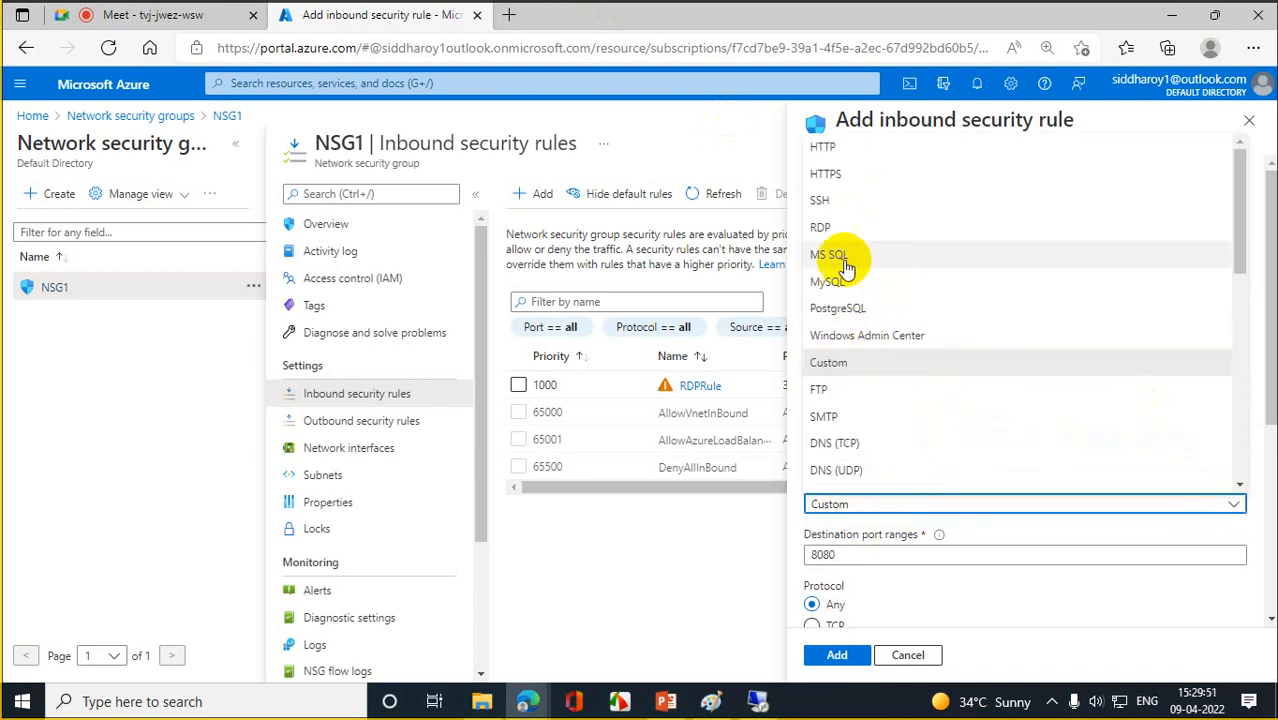
left_click(836, 228)
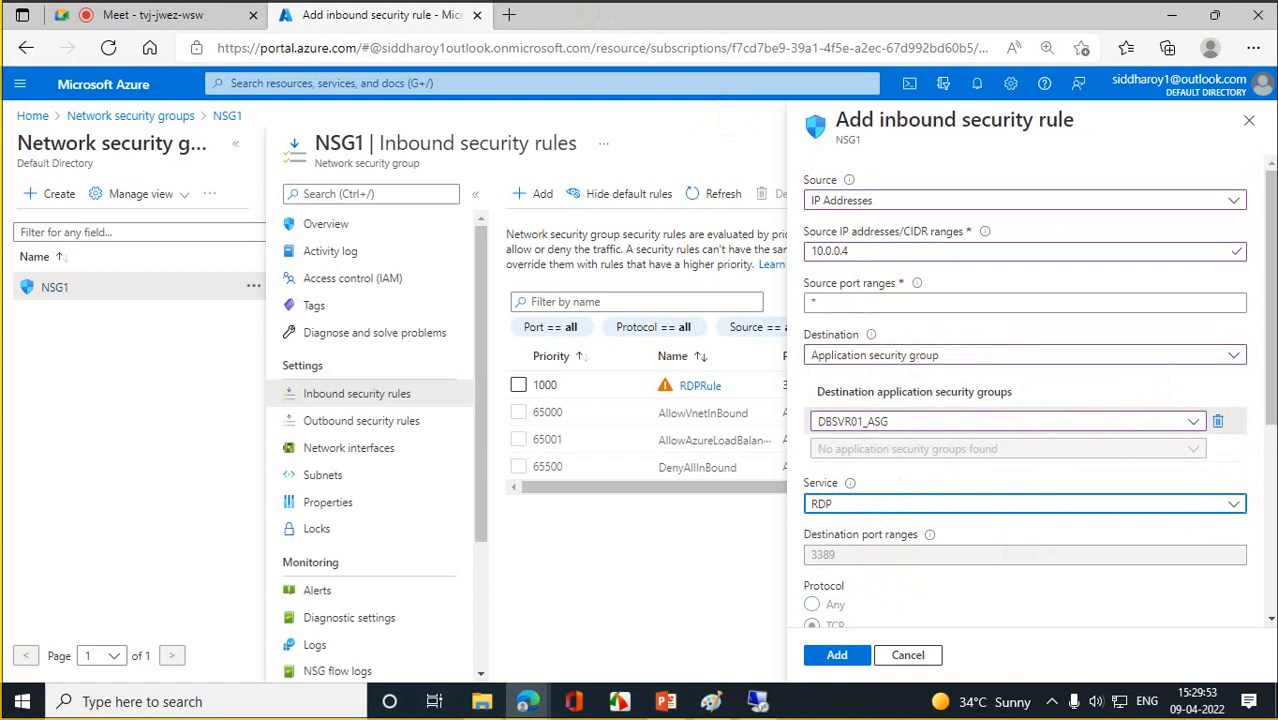
left_click_drag(1271, 279, 1271, 416)
left_click(840, 492)
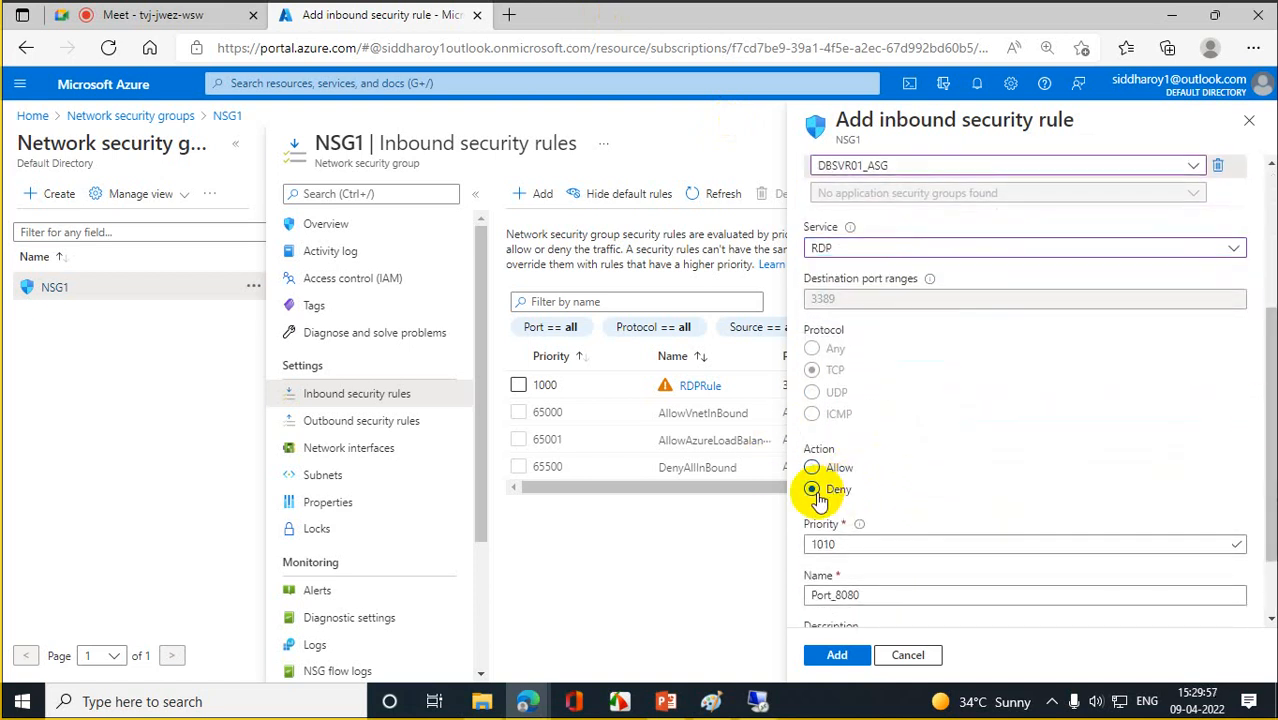
- Change the rule priority from 1010 to 900 and rename it 'BlockRDP from web to DB'
left_click(872, 550)
left_click_drag(872, 550, 745, 560)
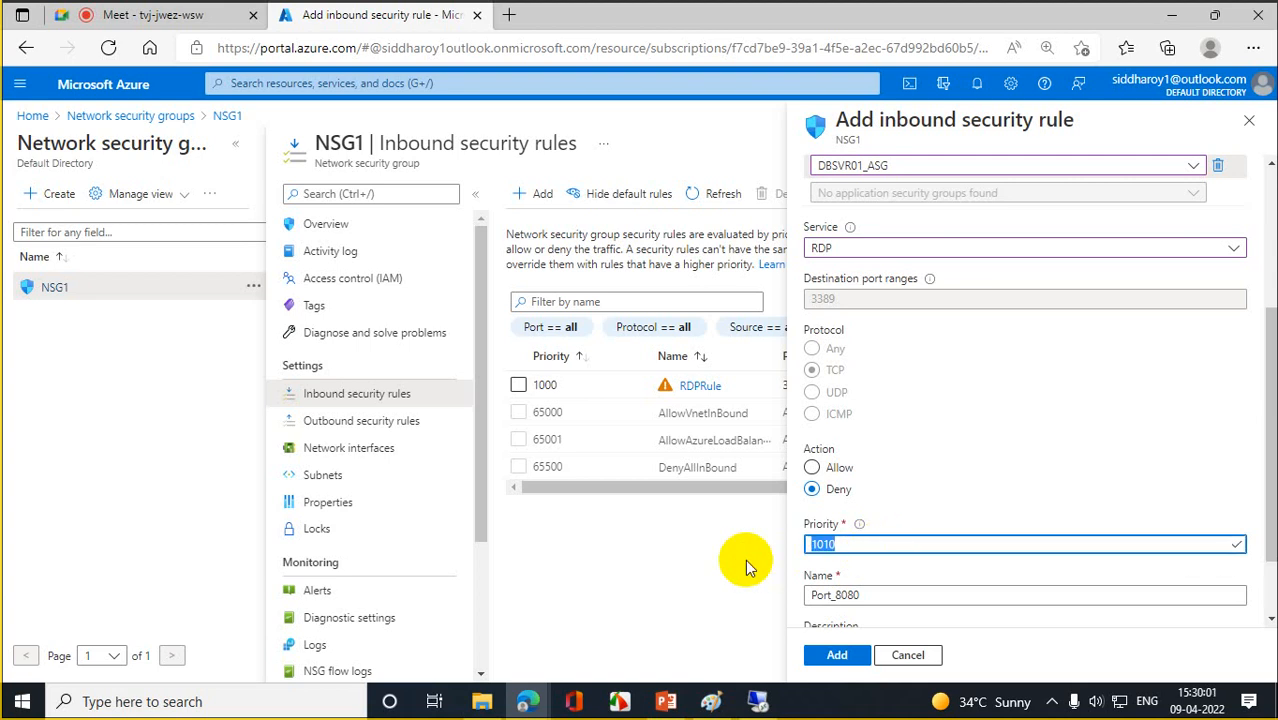
type("900")
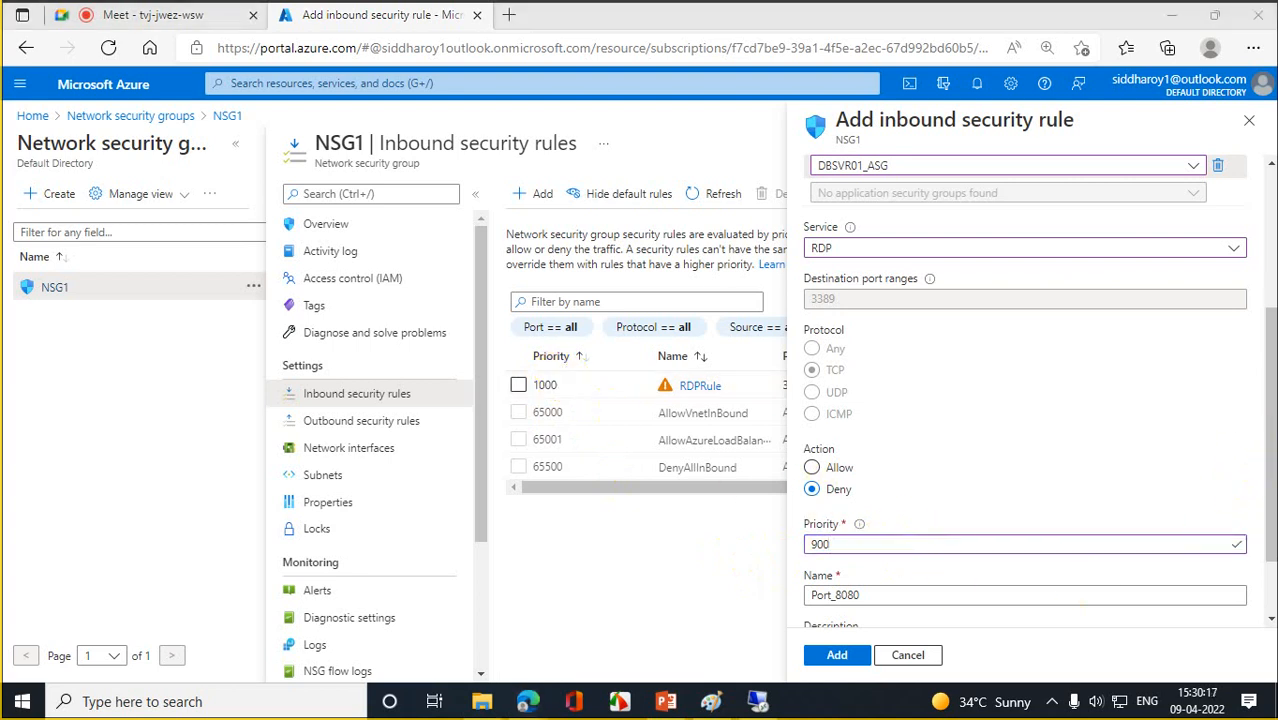
left_click_drag(1265, 440, 1258, 491)
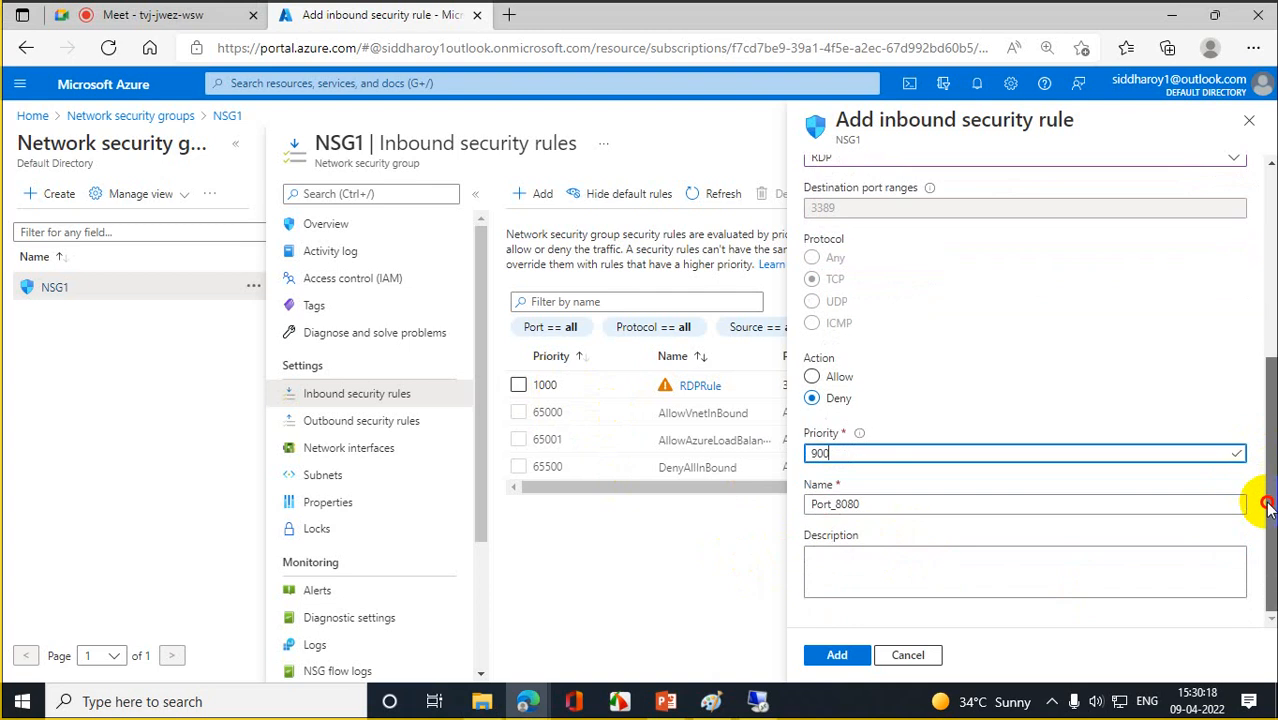
double_click(895, 502)
type("B")
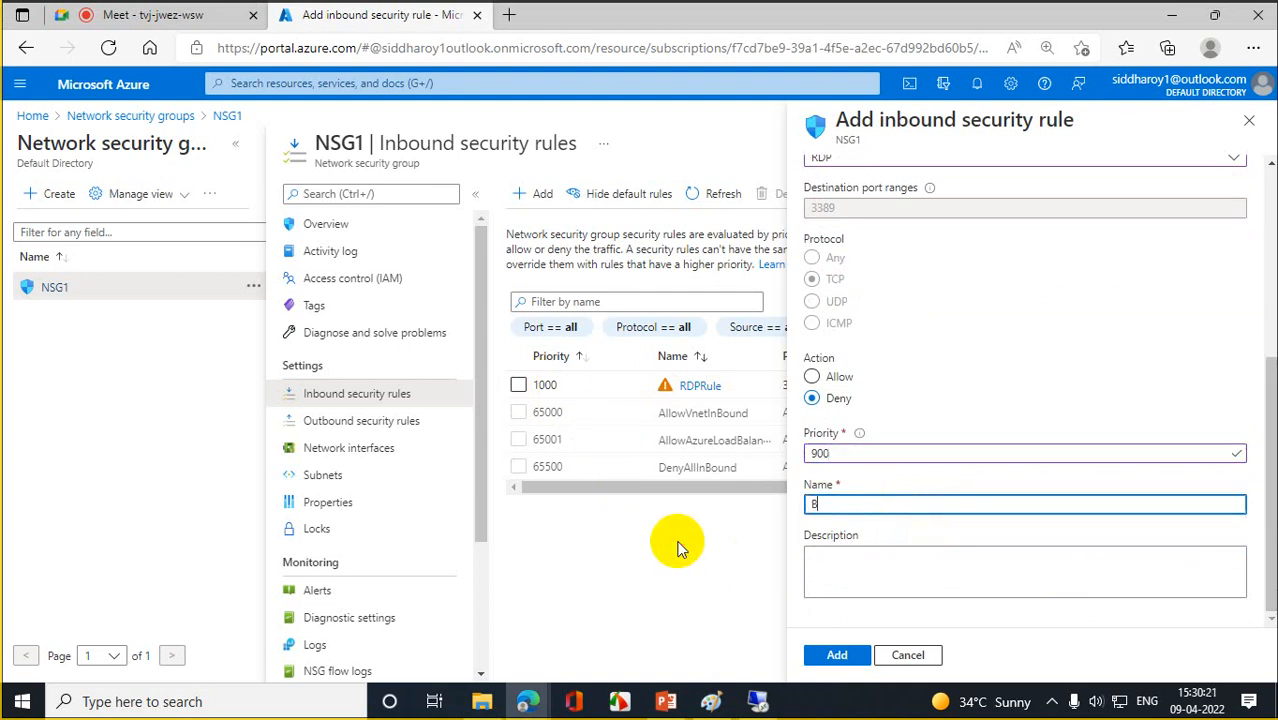
type("lockRDP from web t")
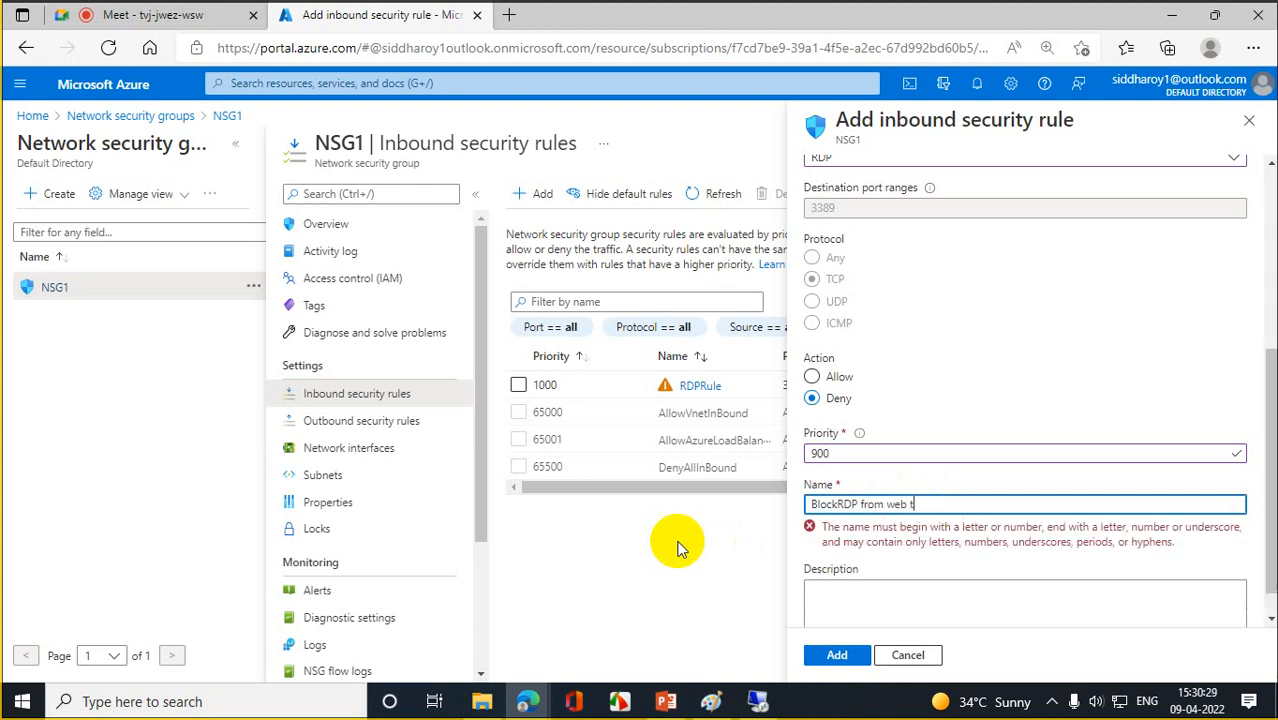
type("o DV")
key("BackSpace")
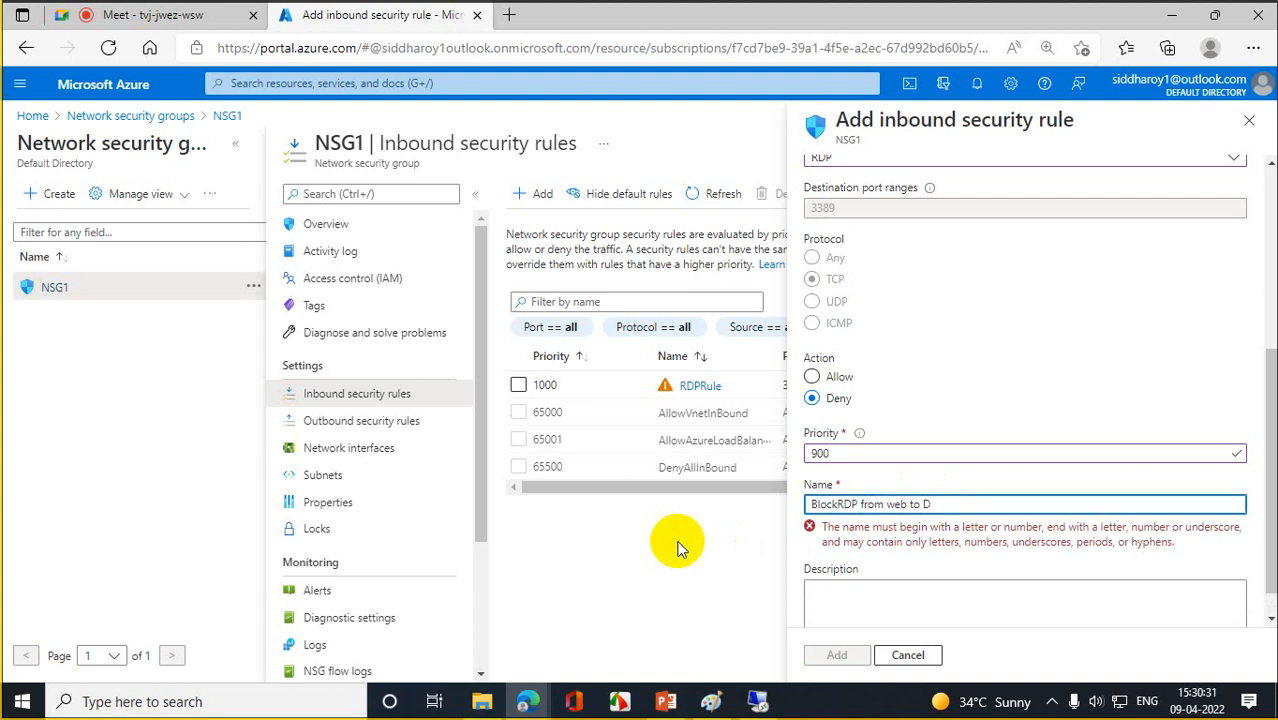
type("DV")
key("BackSpace")
key("BackSpace")
type("DB")
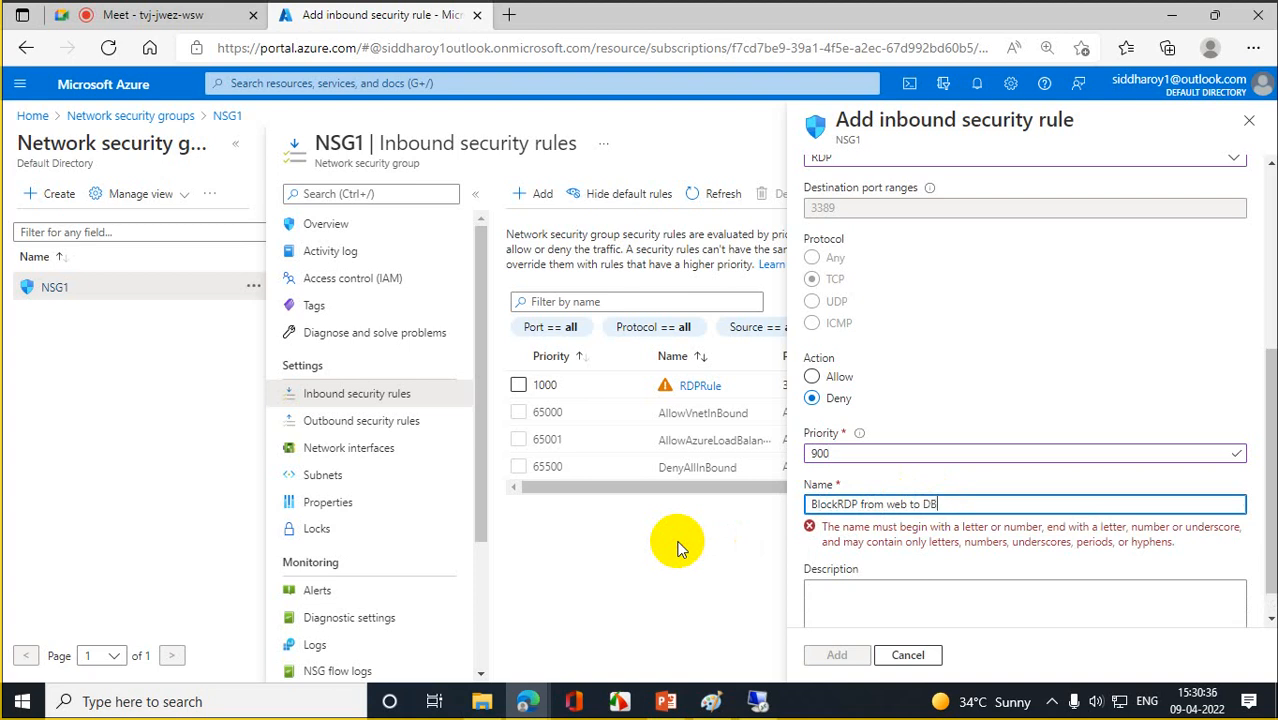
left_click(848, 600)
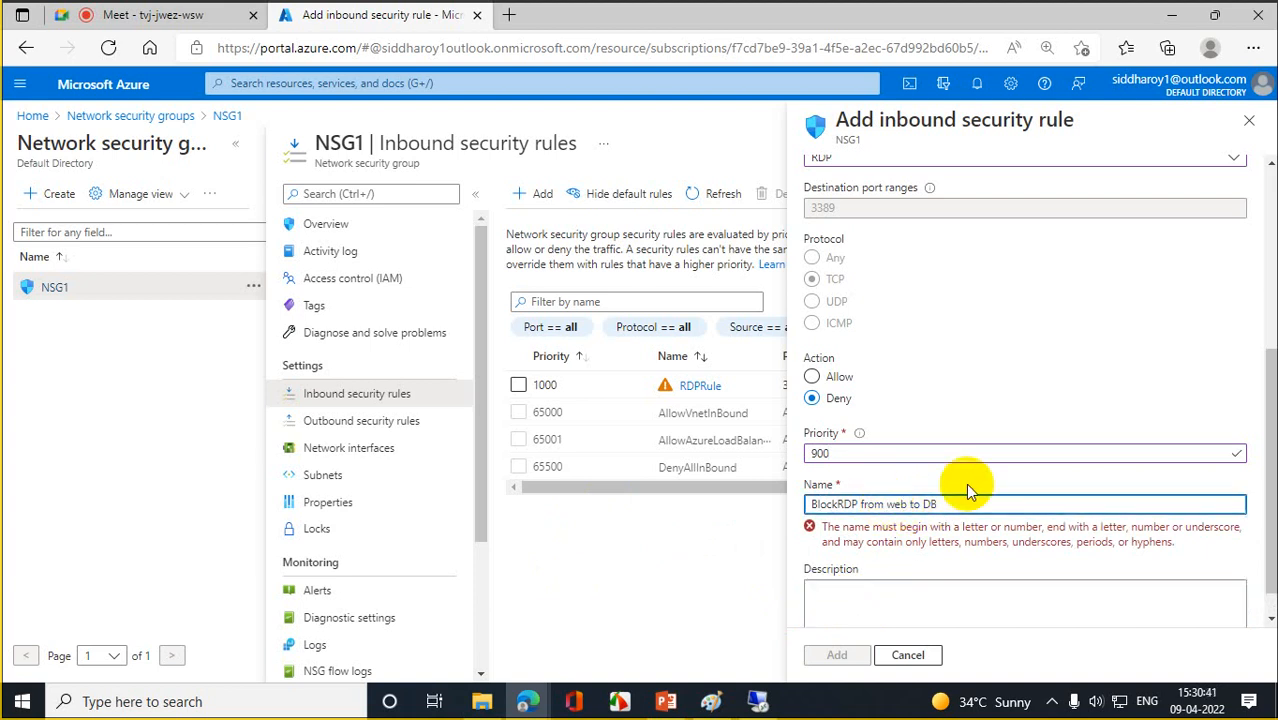
- Replace the name's spaces with underscores, making it BlockRDP_from_web_to_DB, and add the rule
key("BackSpace")
type("_")
left_click(912, 504)
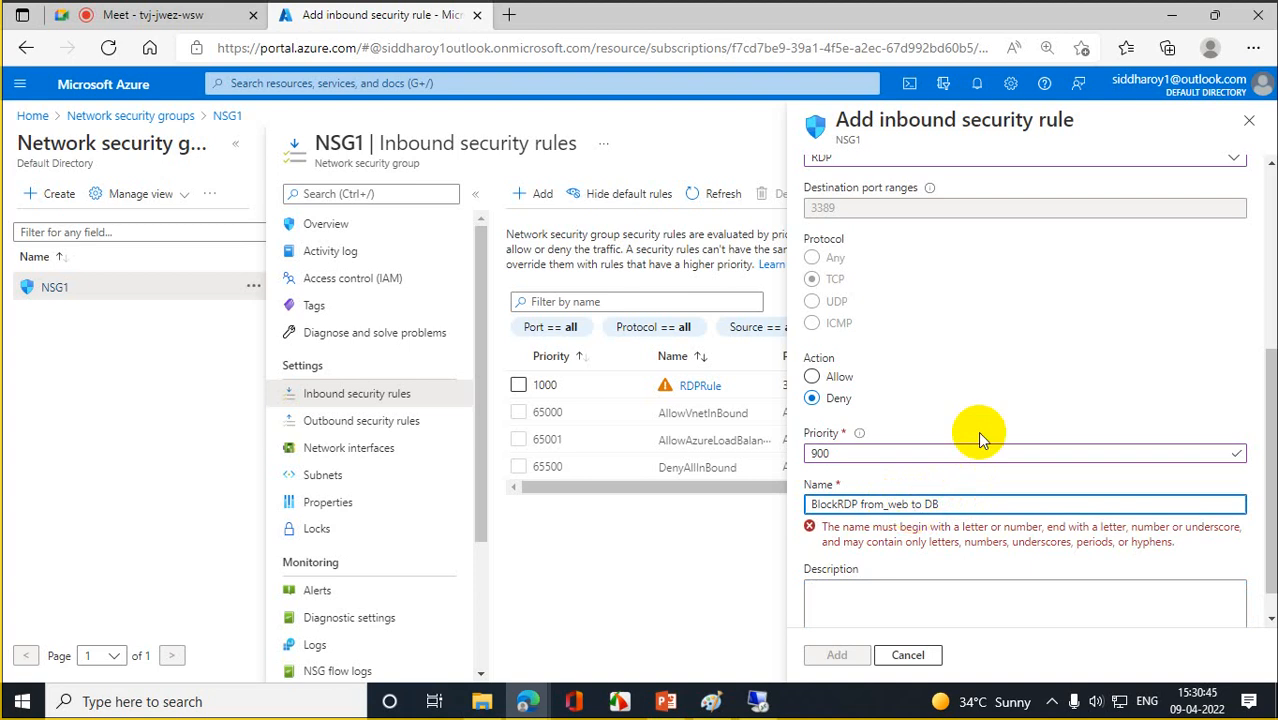
key("Left")
key("BackSpace")
type("_")
left_click(928, 504)
key("BackSpace")
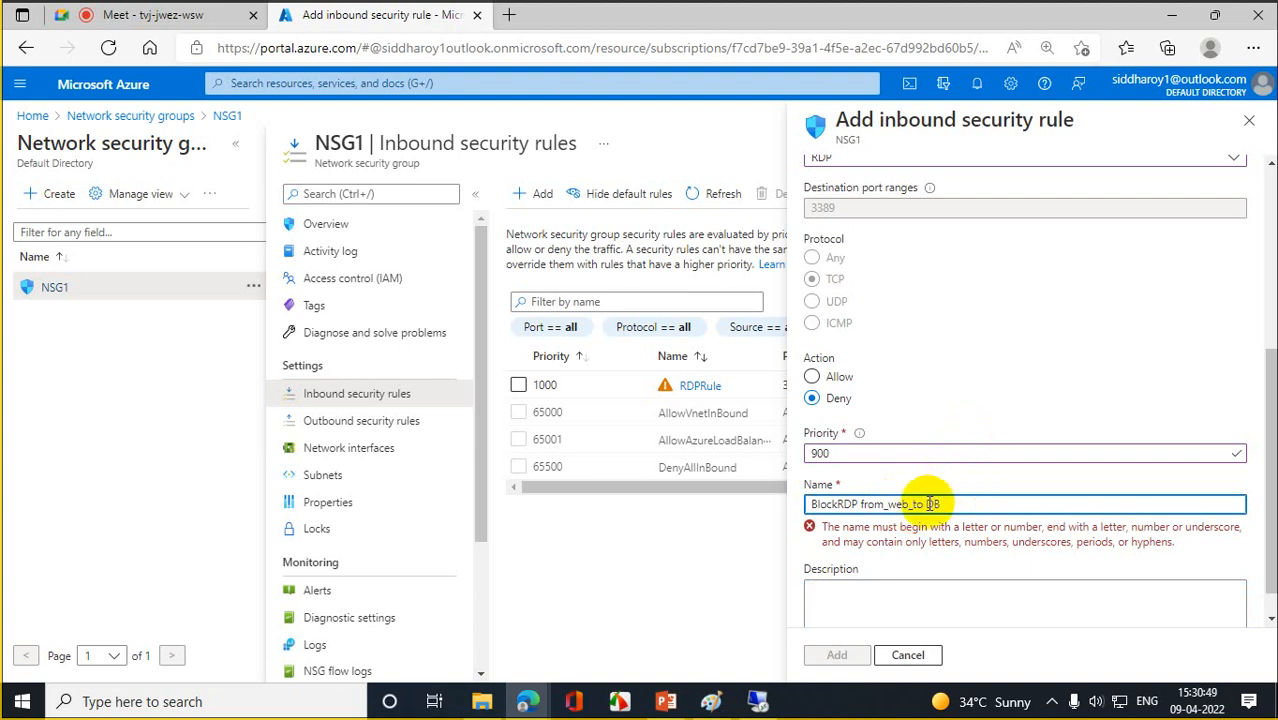
type("_")
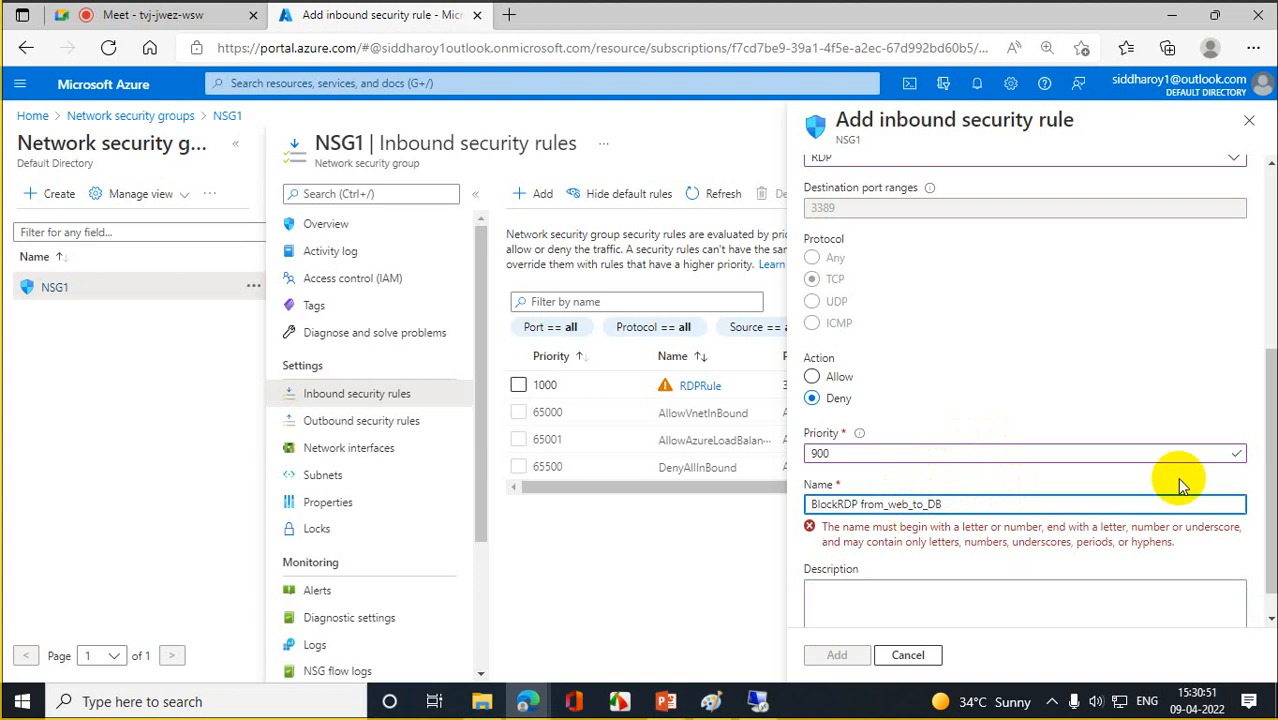
left_click(858, 504)
key("BackSpace")
type("_")
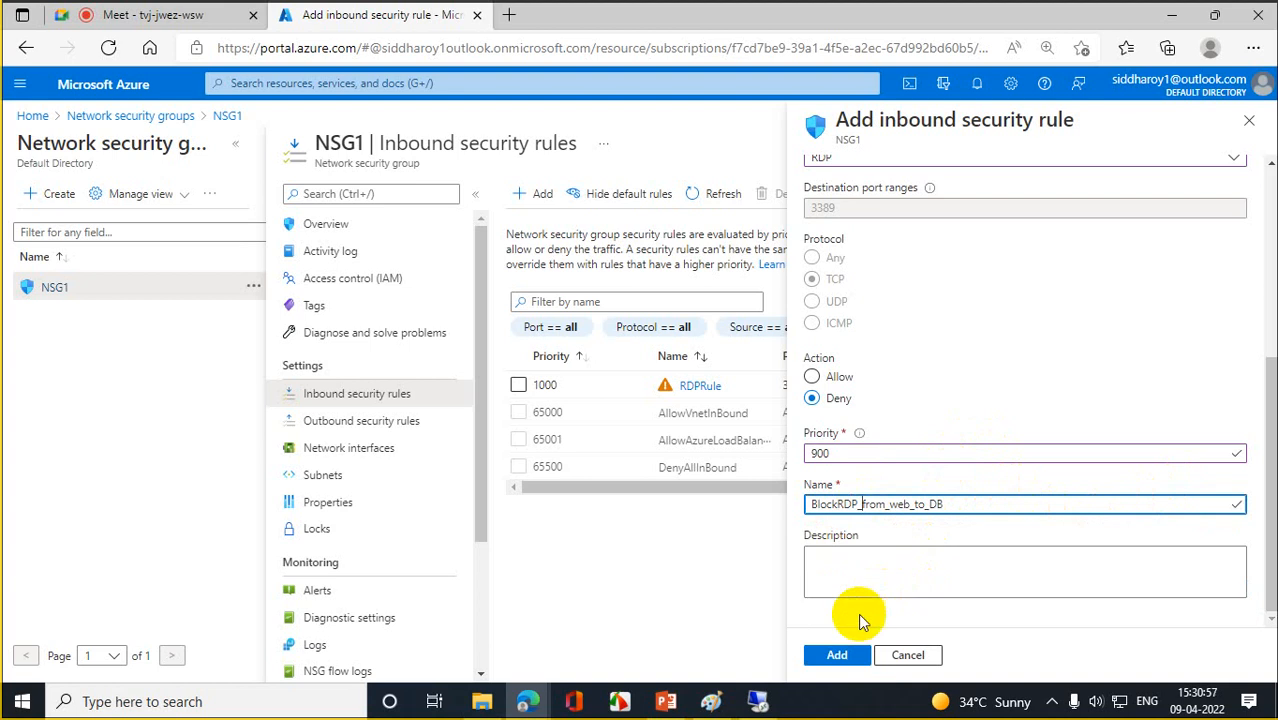
left_click(833, 655)
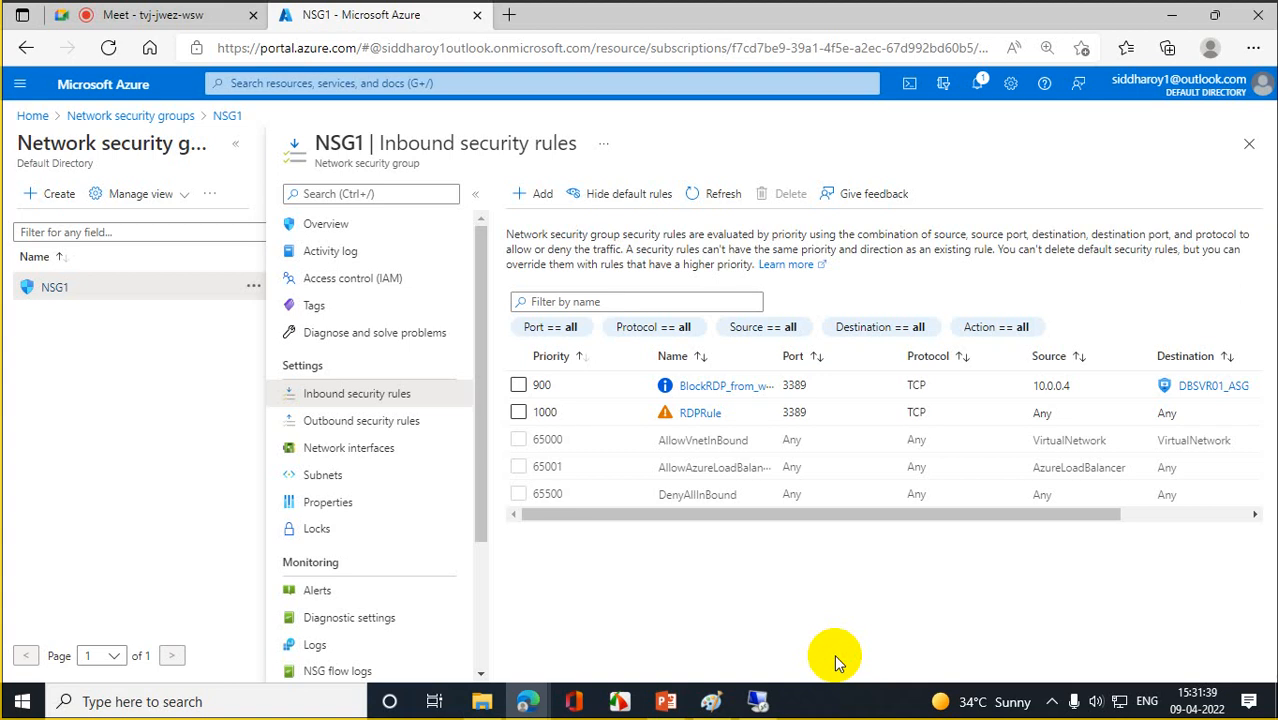
- Reload the portal to confirm the Deny rule is listed, then go back to the WEBSERVER remote session
left_click(109, 48)
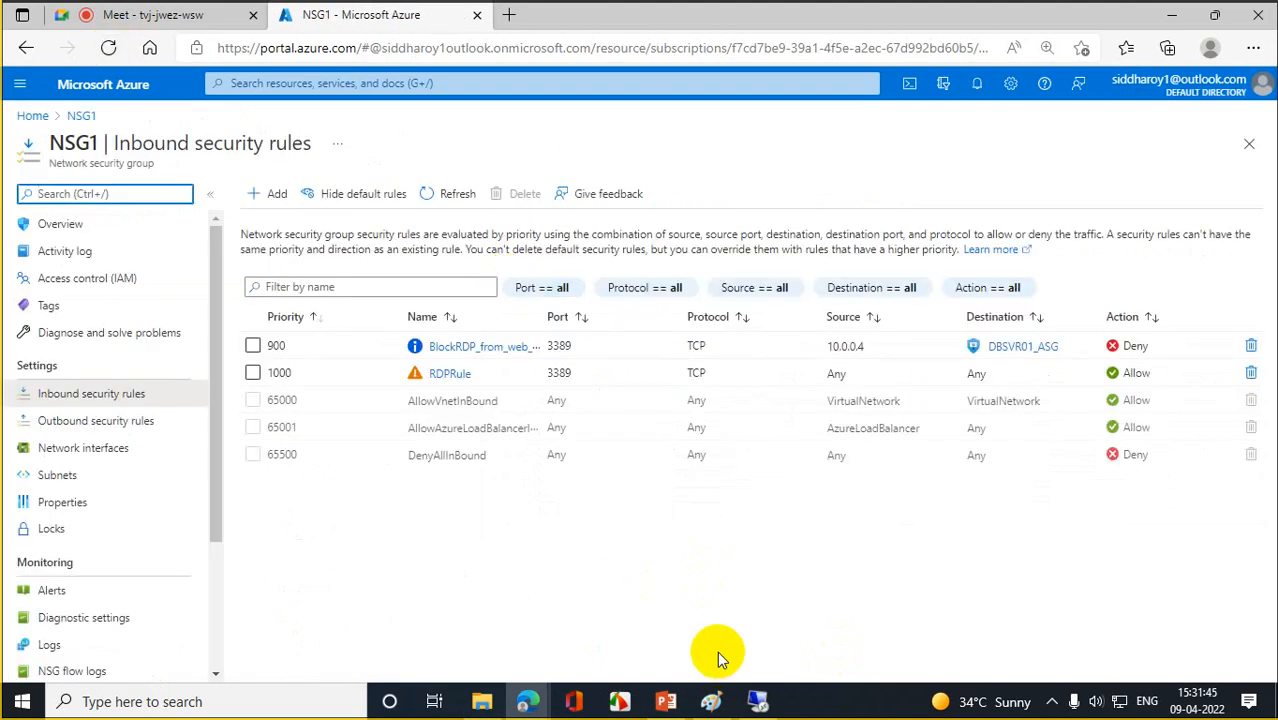
left_click(757, 701)
- Launch mstsc on WEBSERVER, attempt an RDP connection to 10.0.0.5, and minimize the session after it fails
left_click(584, 391)
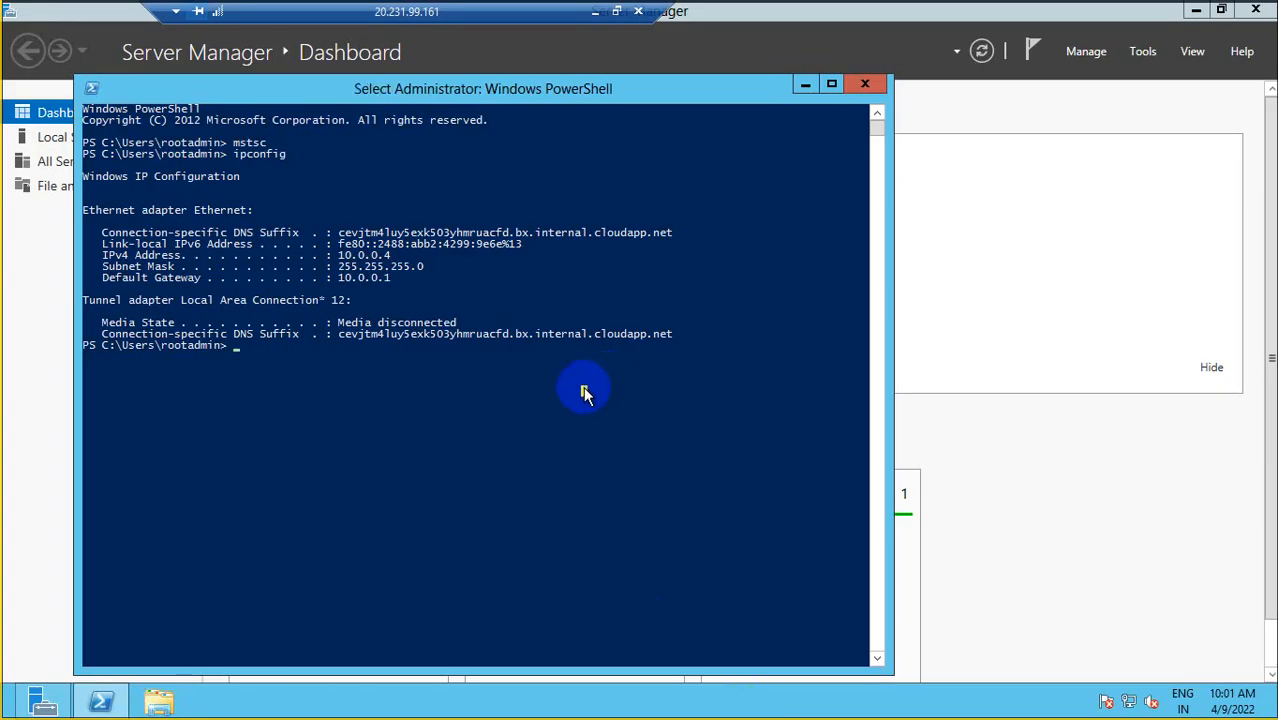
type("mstsc")
key("Return")
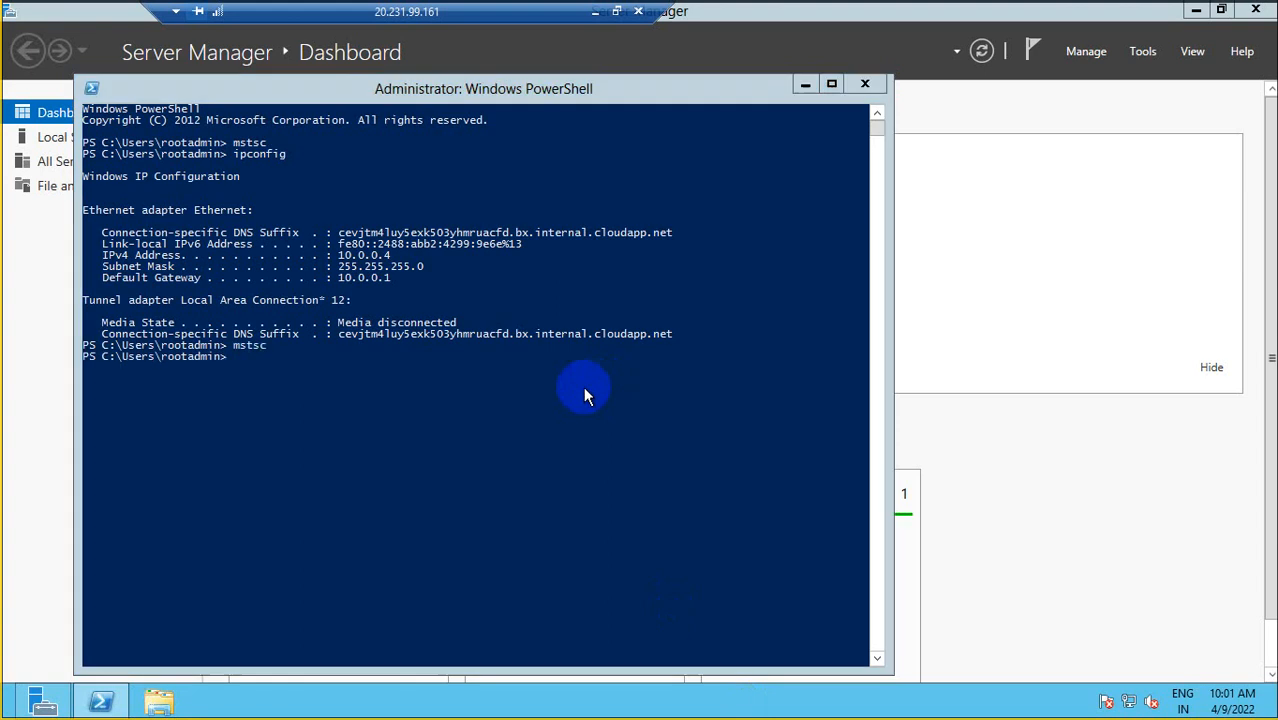
left_click(706, 336)
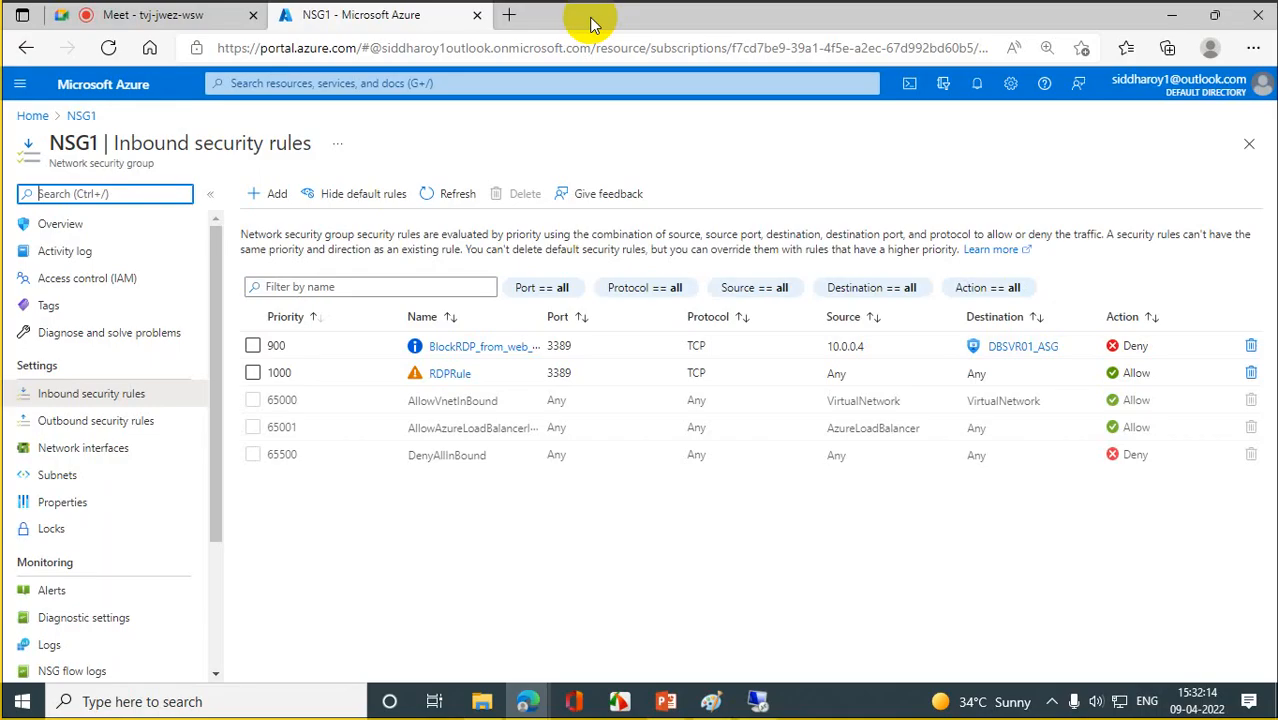
left_click(596, 14)
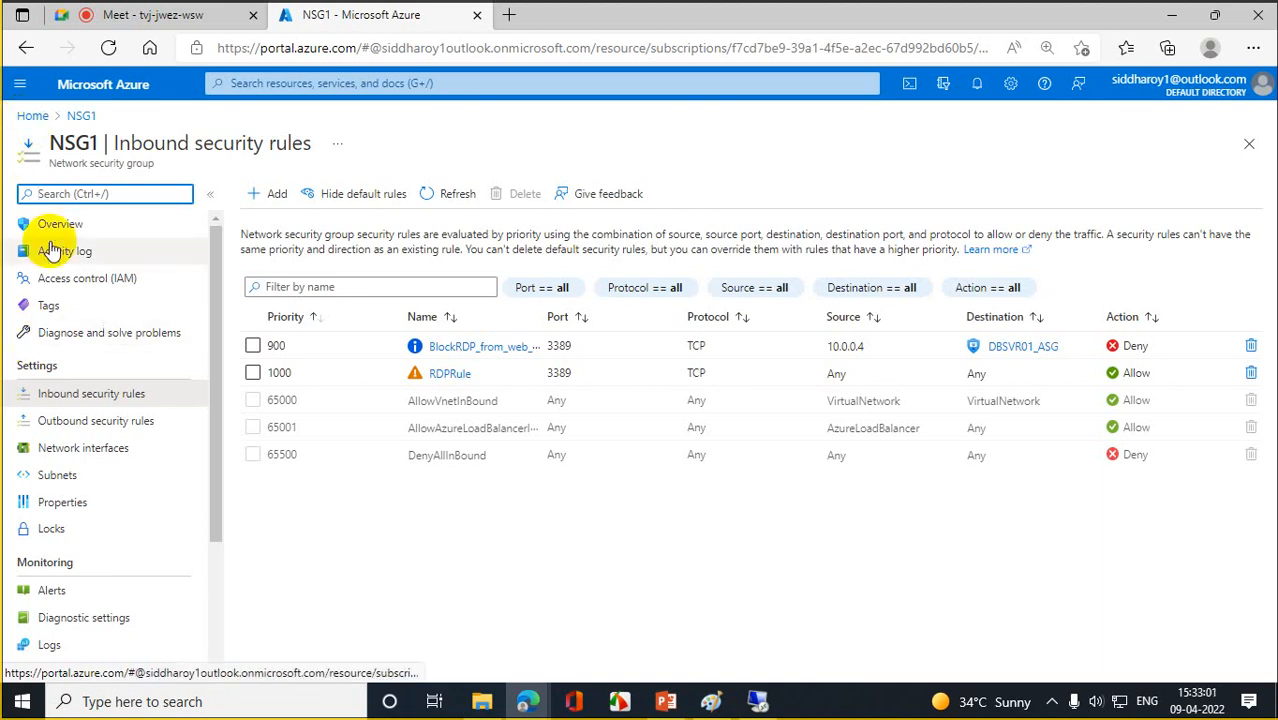
- Inspect WEBSERVER's Networking page and its application security group configuration, then return Home
left_click(32, 115)
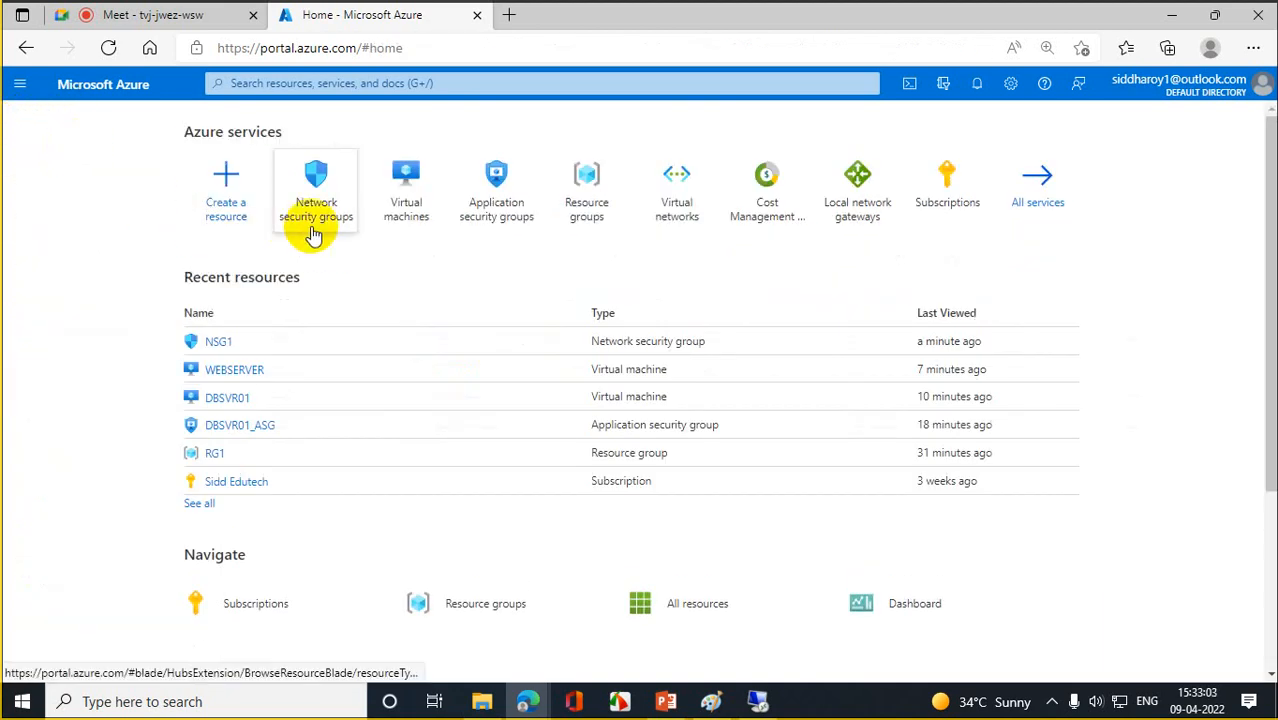
left_click(412, 215)
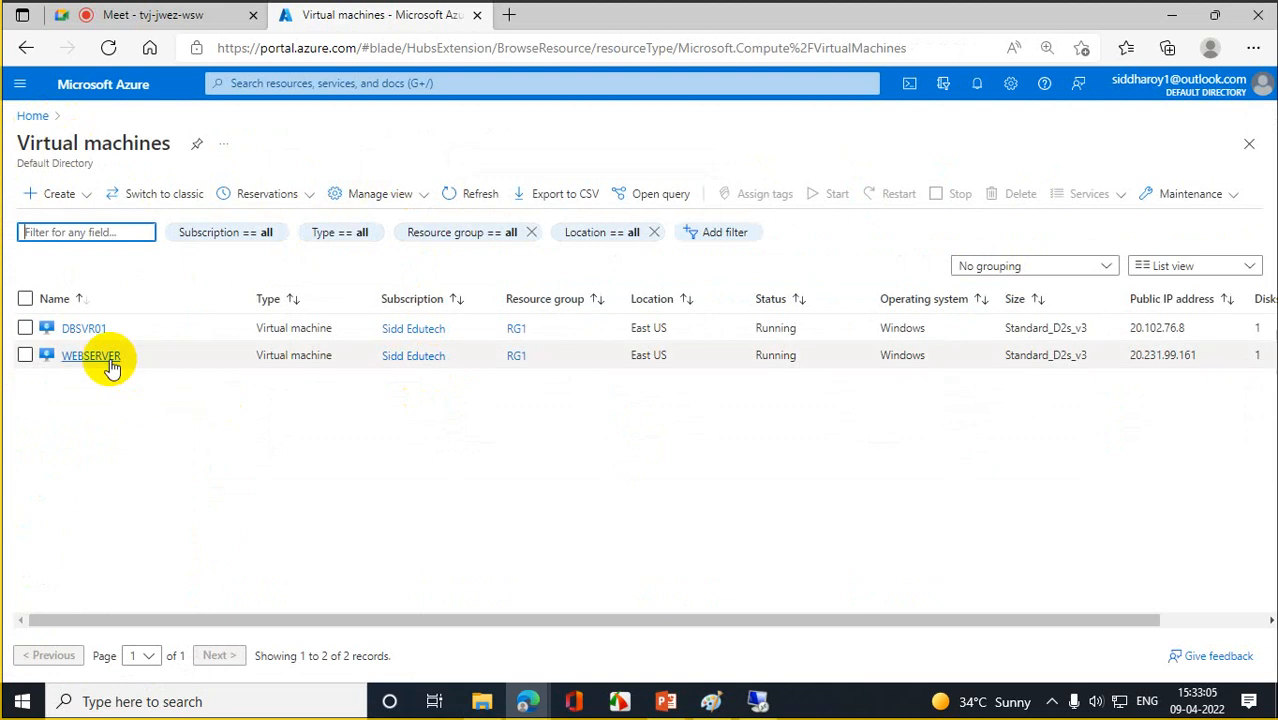
left_click(90, 355)
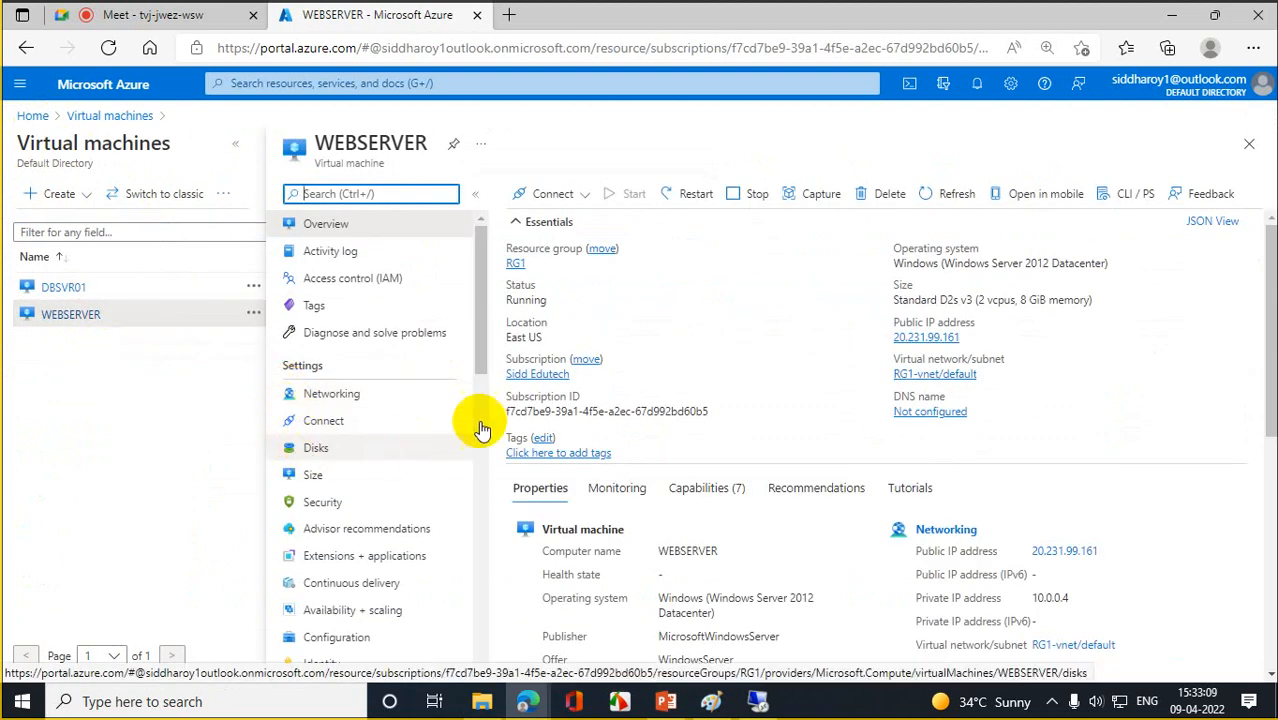
left_click(333, 396)
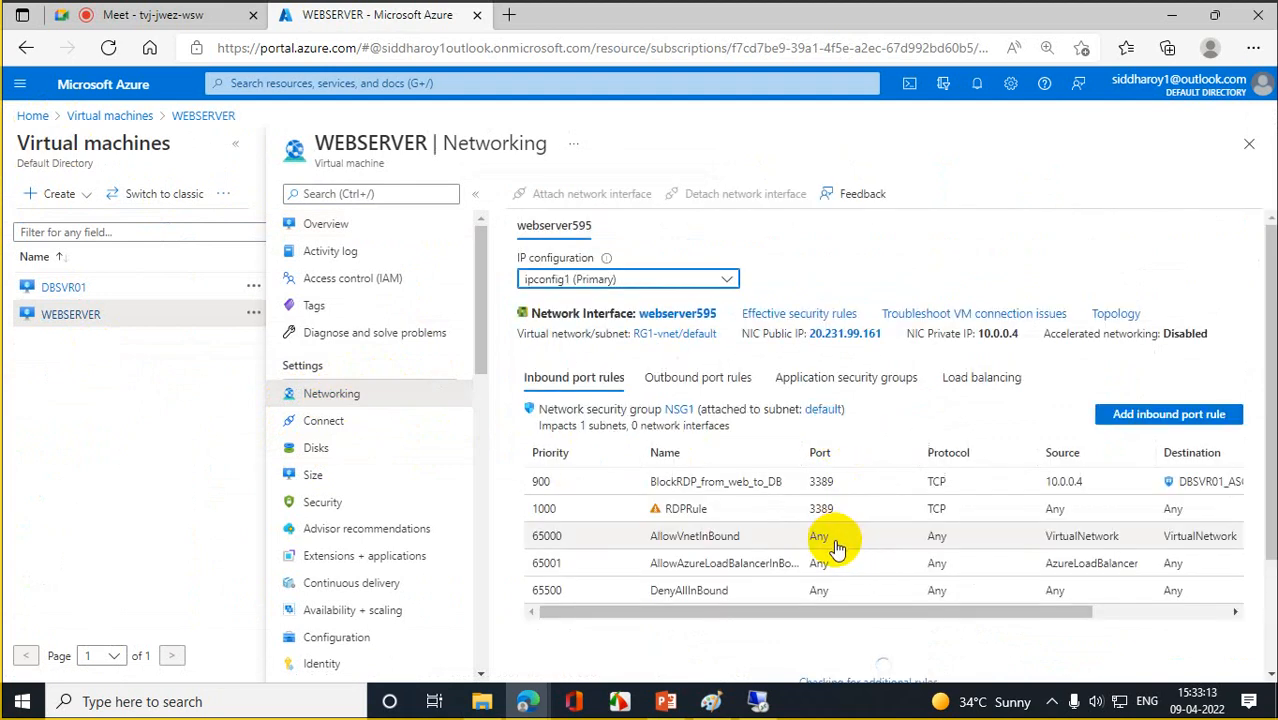
left_click(852, 377)
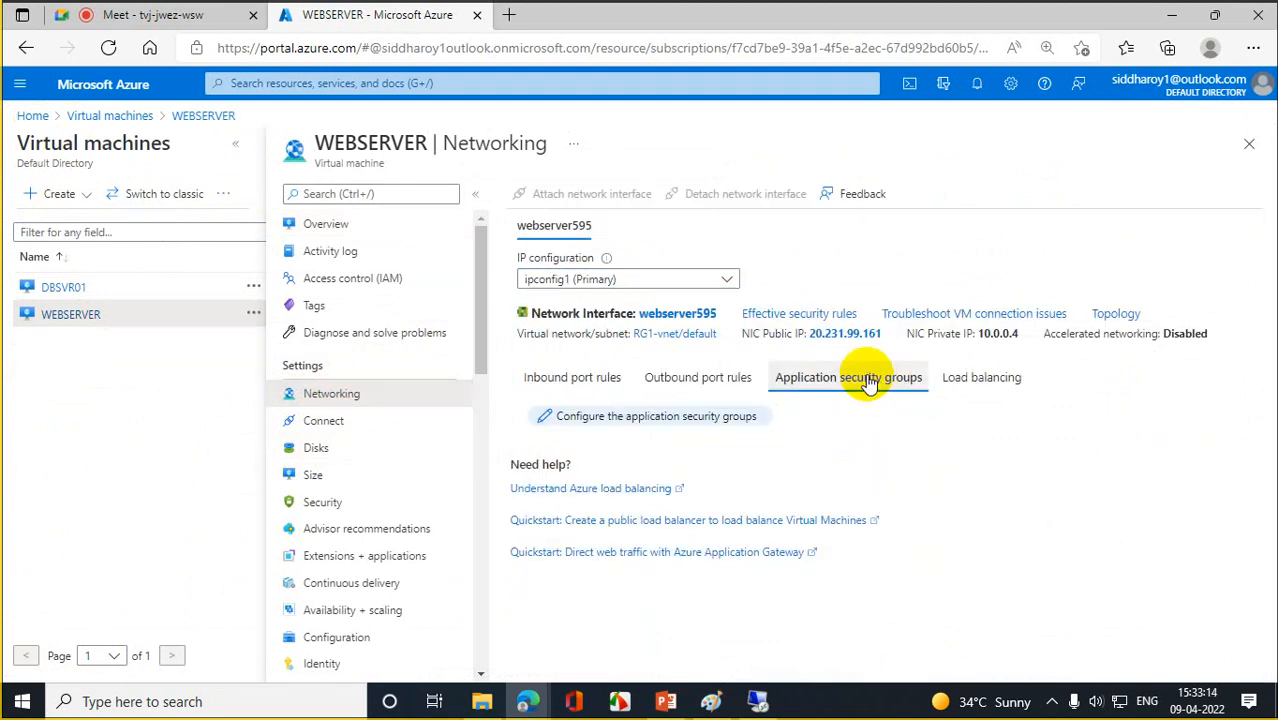
left_click(656, 419)
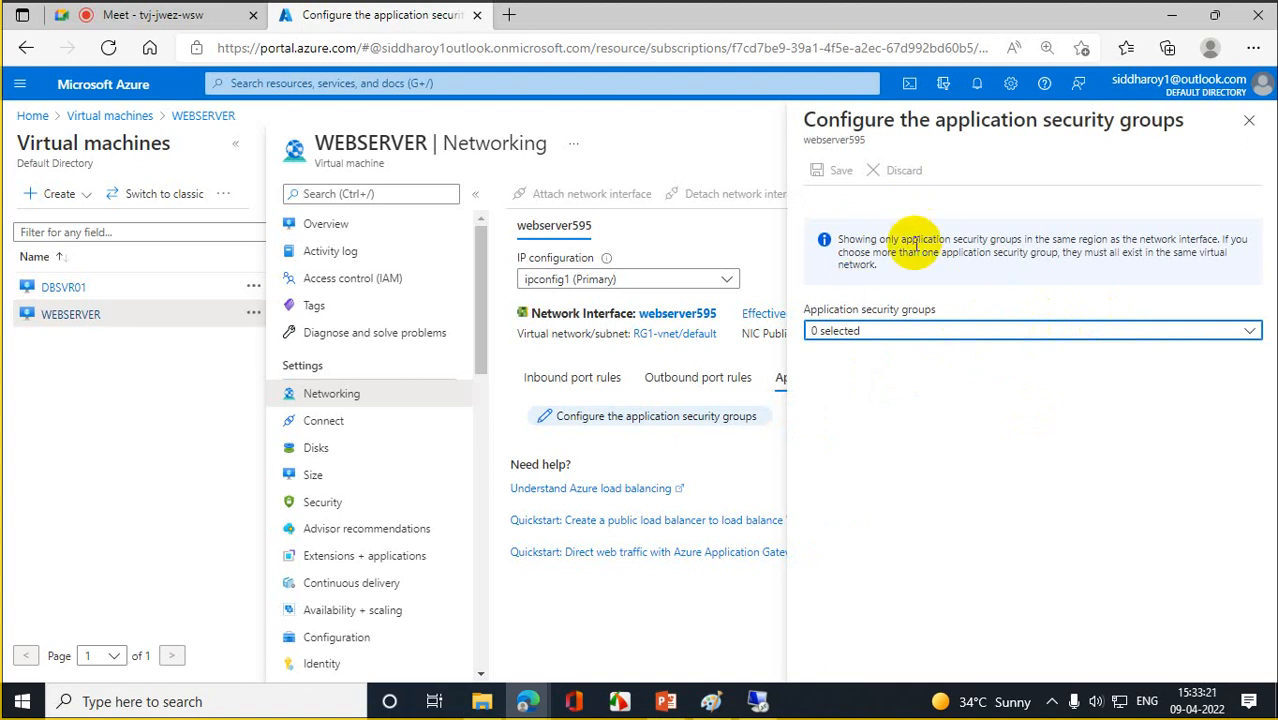
left_click(1249, 121)
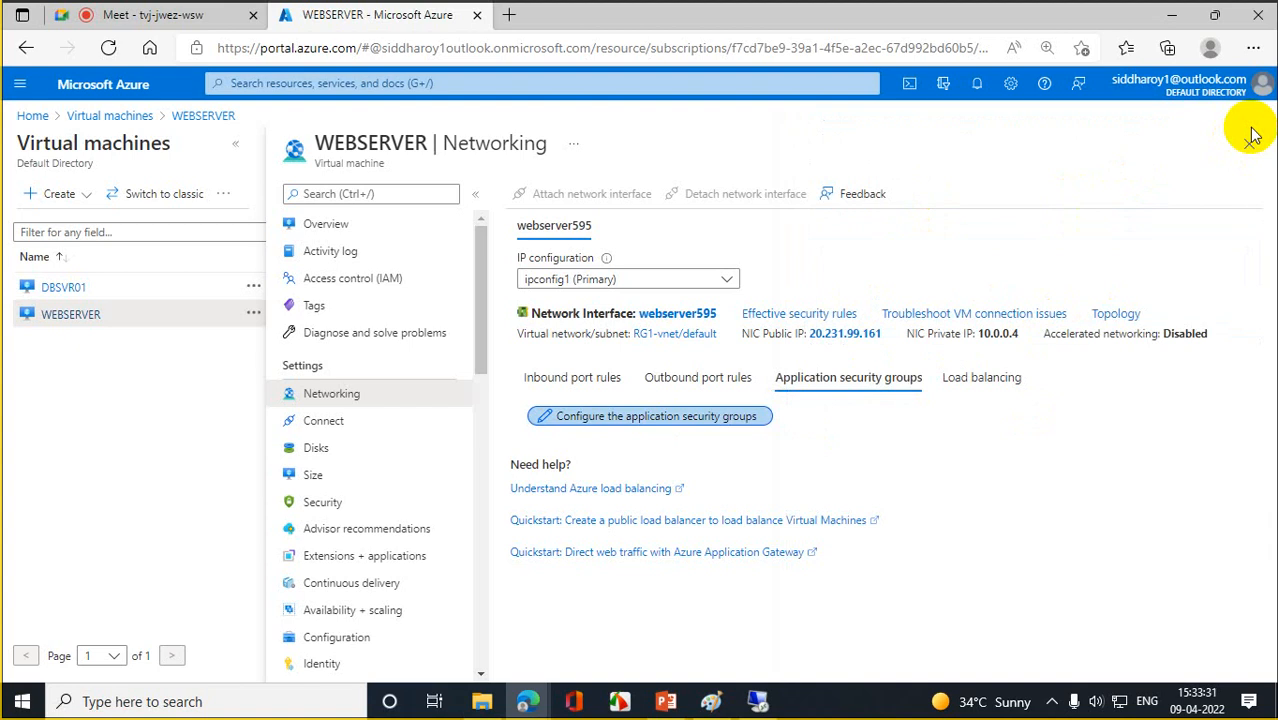
left_click(30, 124)
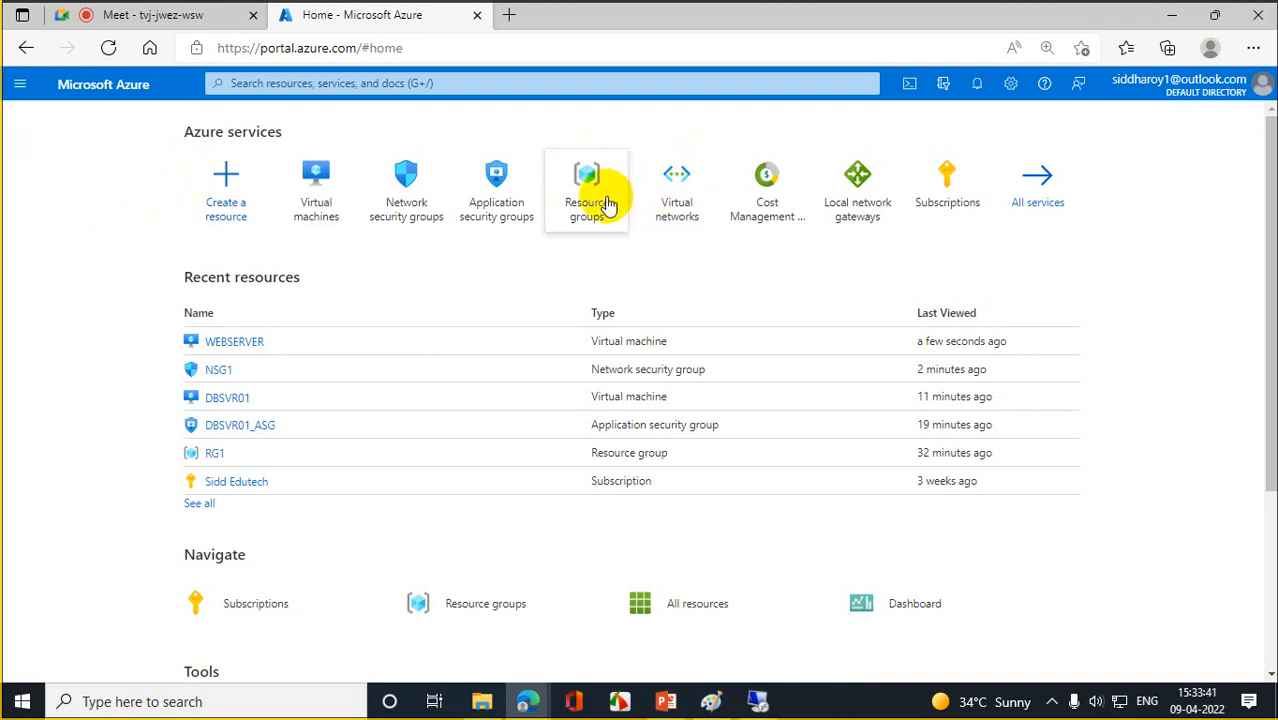
- Look over the RG1 resource group and the Cost Management + Billing page
left_click(605, 202)
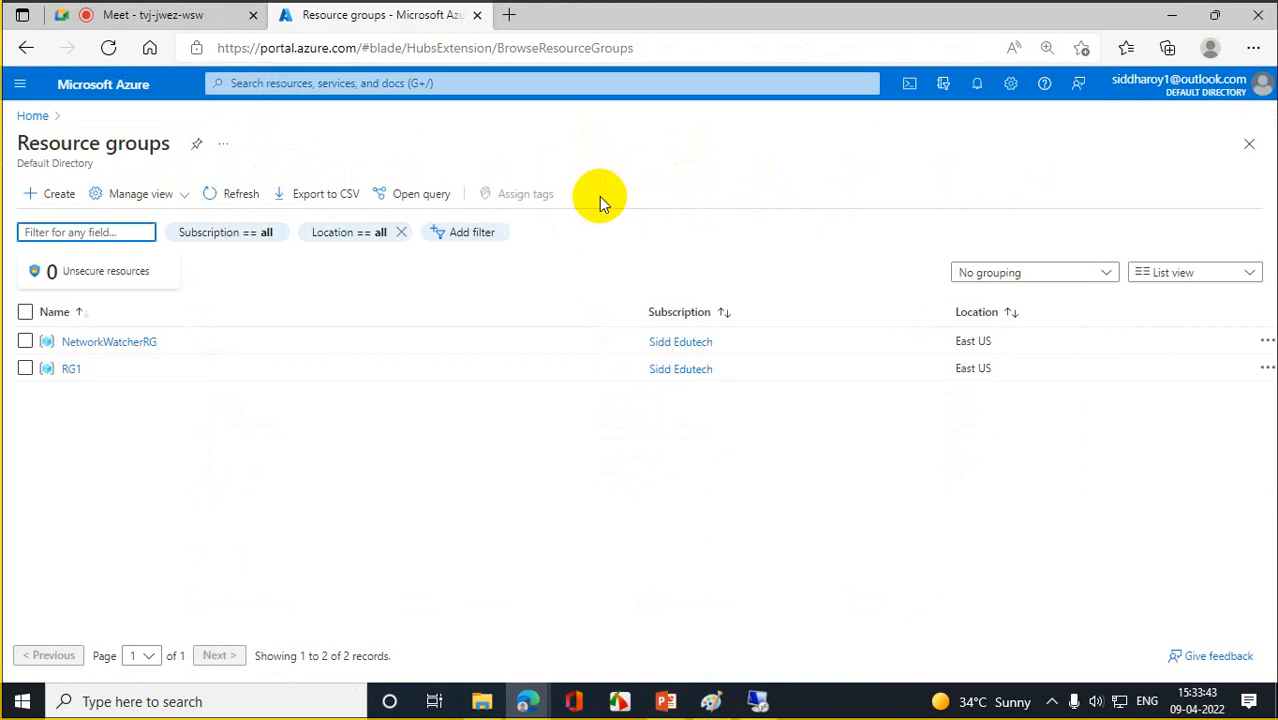
left_click(74, 370)
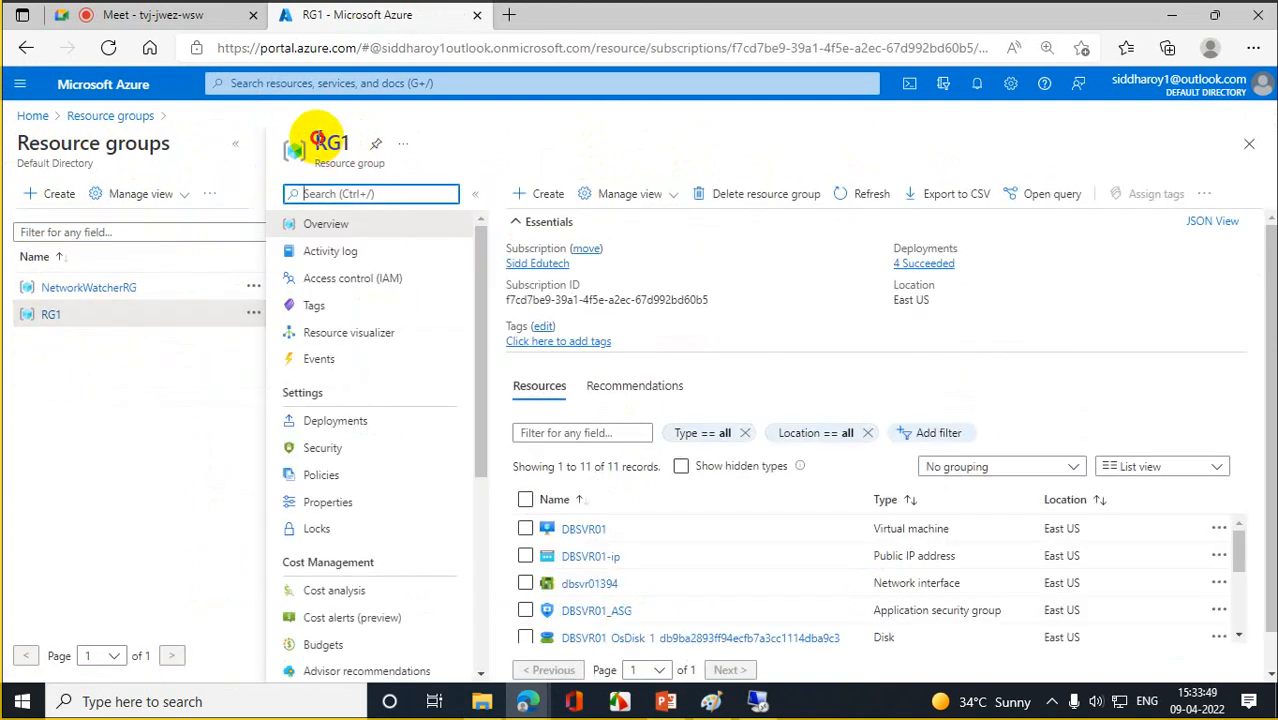
left_click_drag(300, 140, 360, 144)
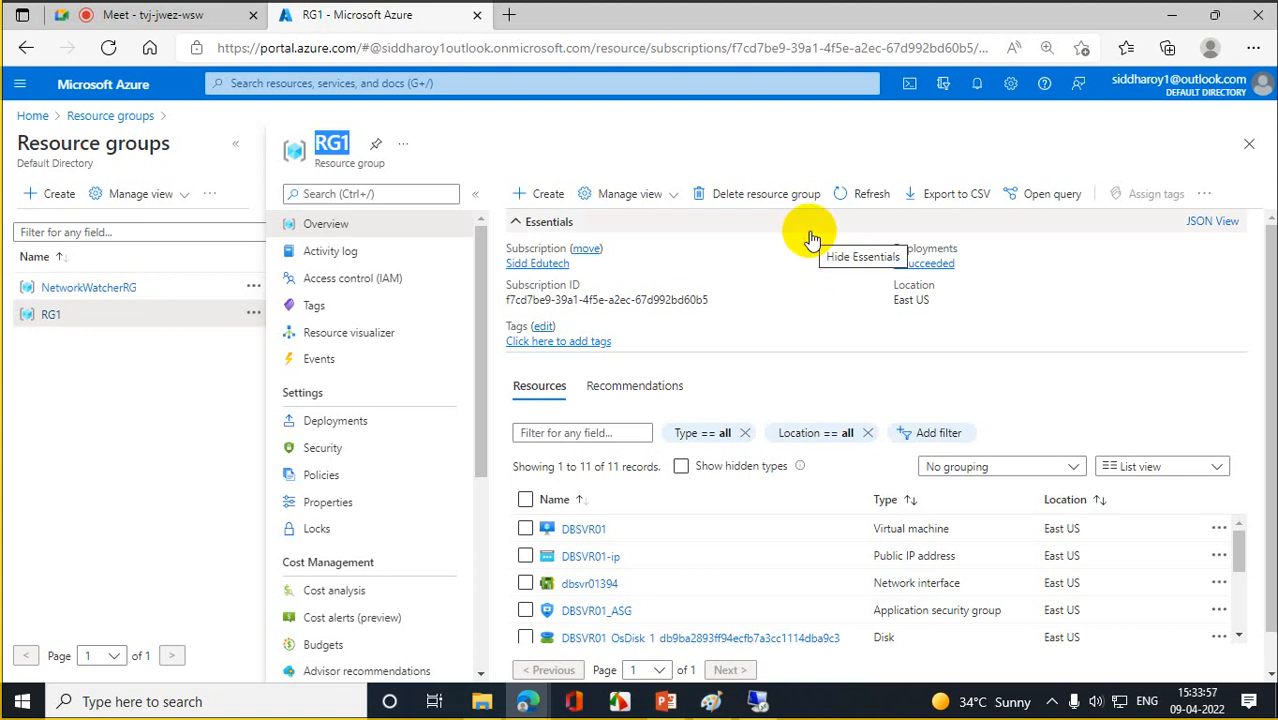
left_click(33, 116)
left_click(745, 204)
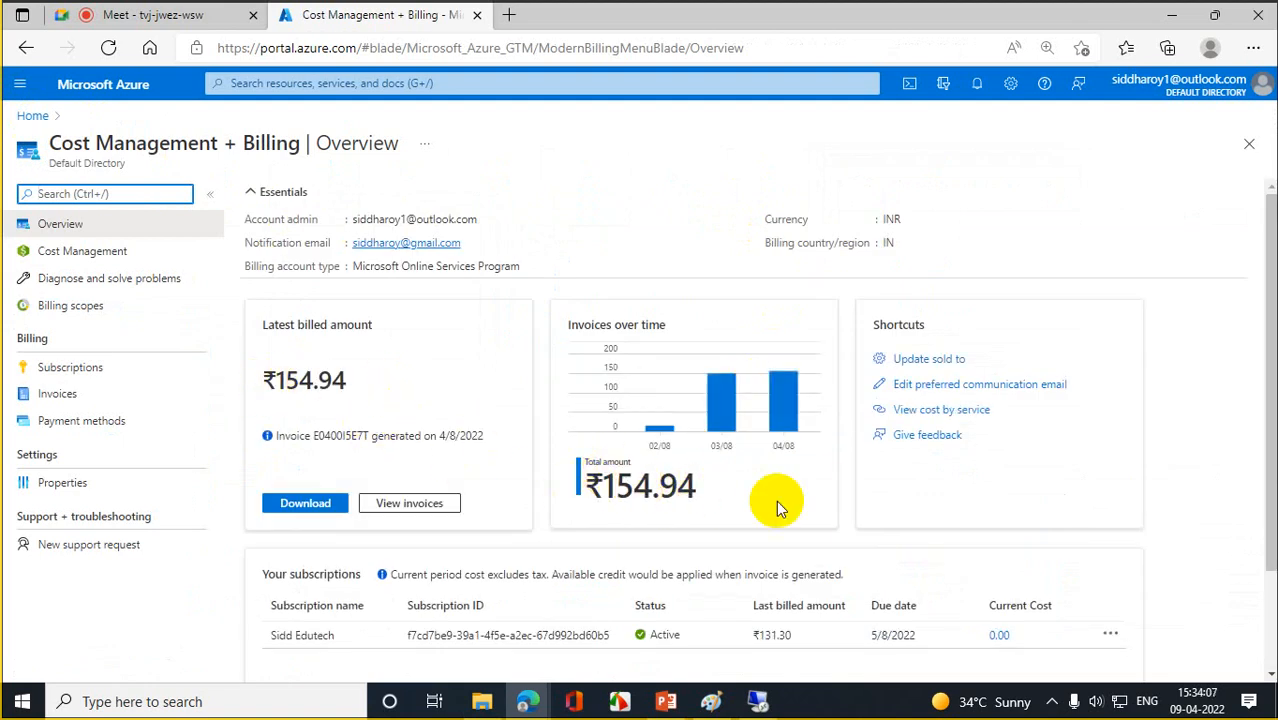
left_click(33, 117)
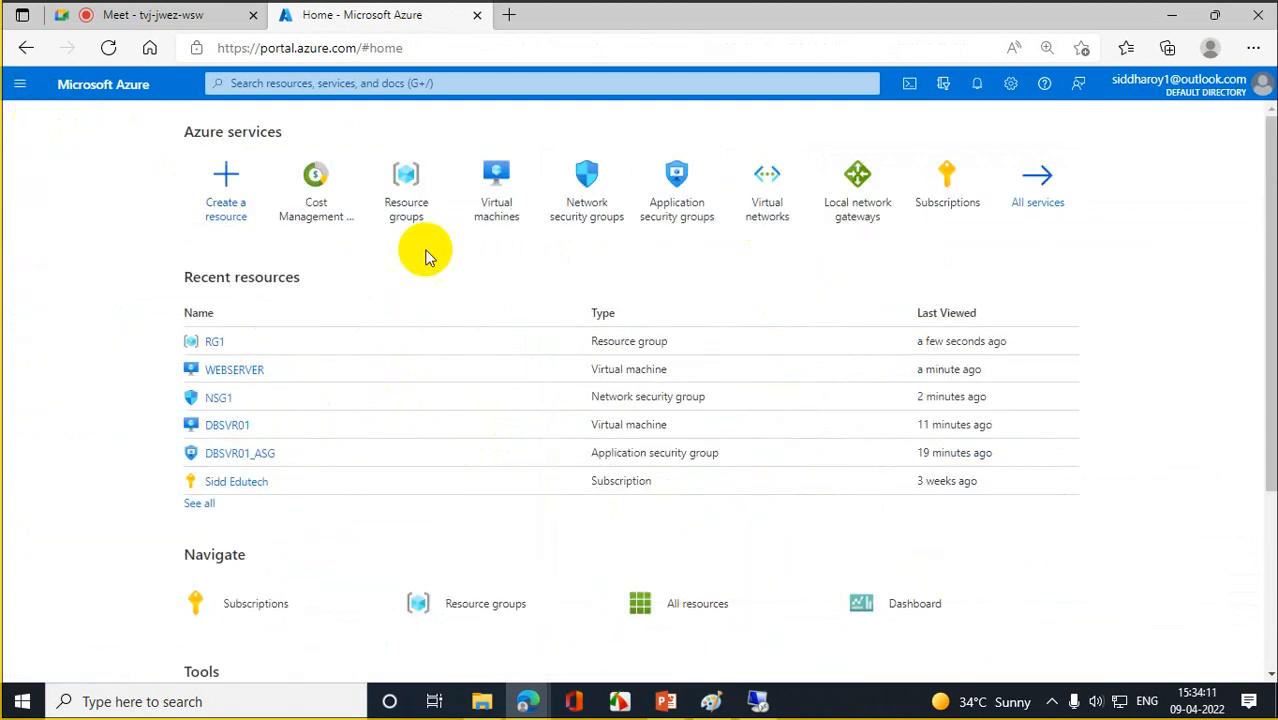
left_click(314, 184)
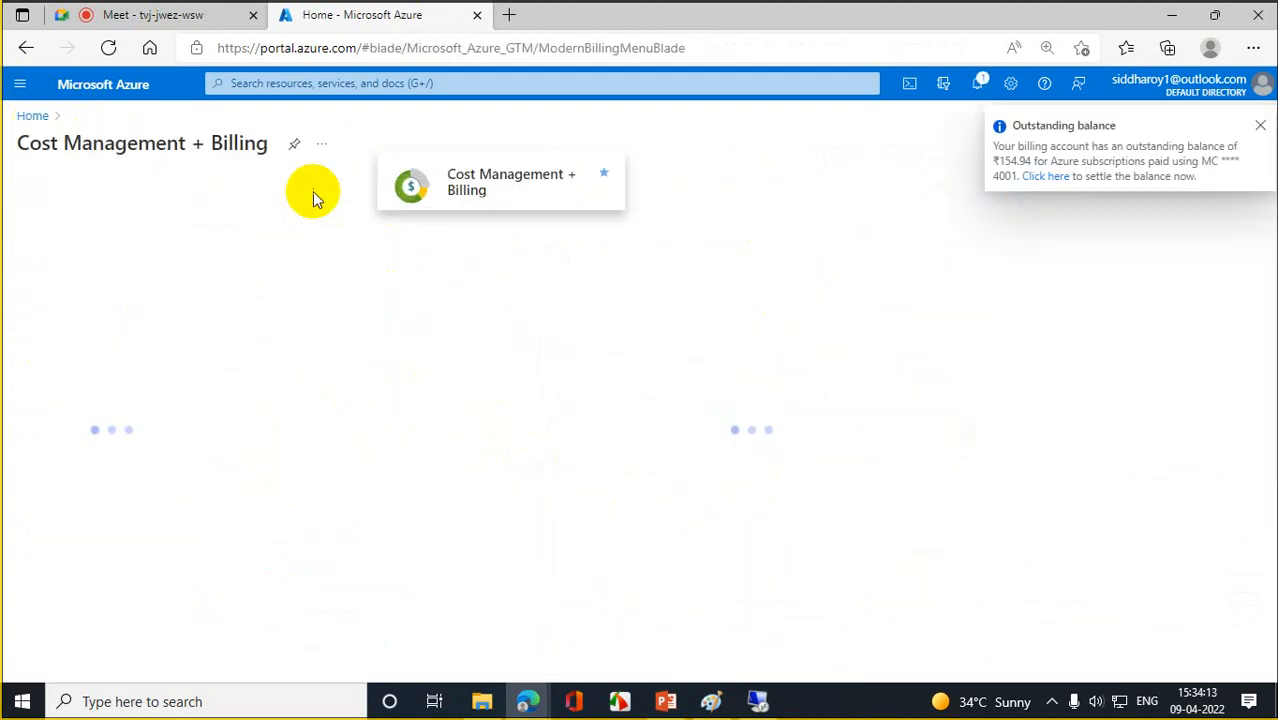
left_click(32, 116)
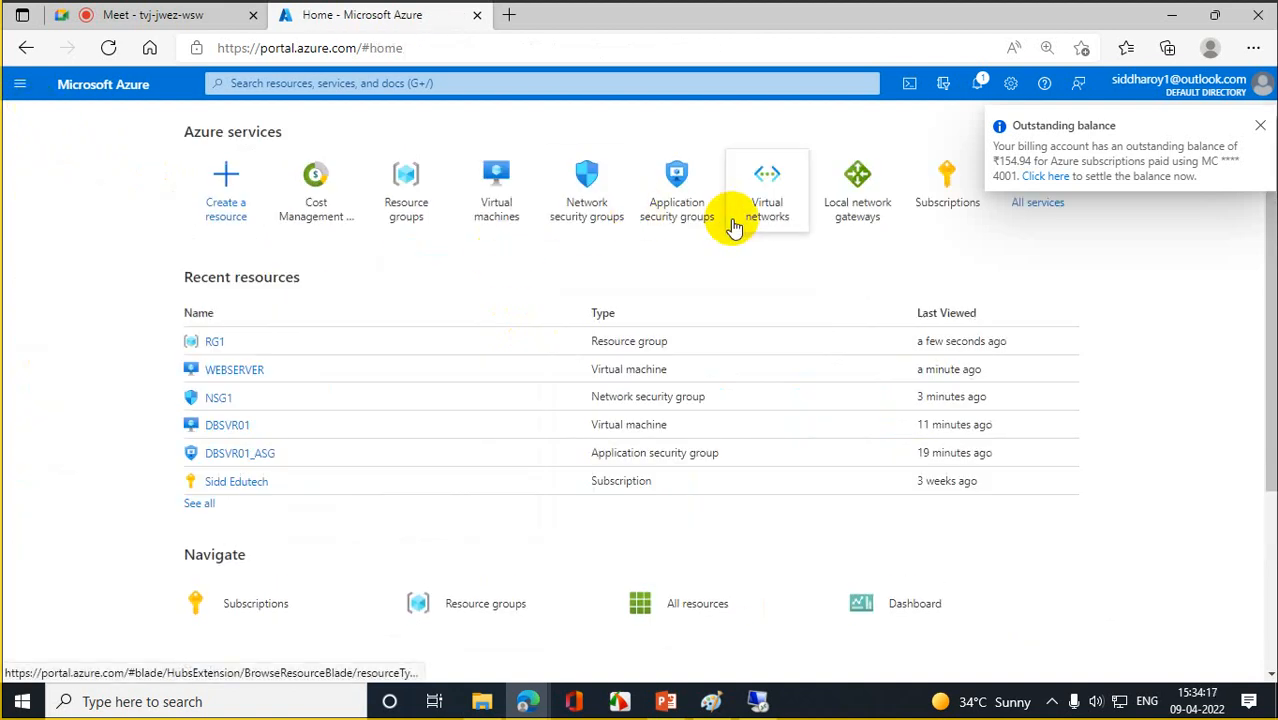
- Open RG1 from Resource groups and choose Delete resource group
left_click(404, 205)
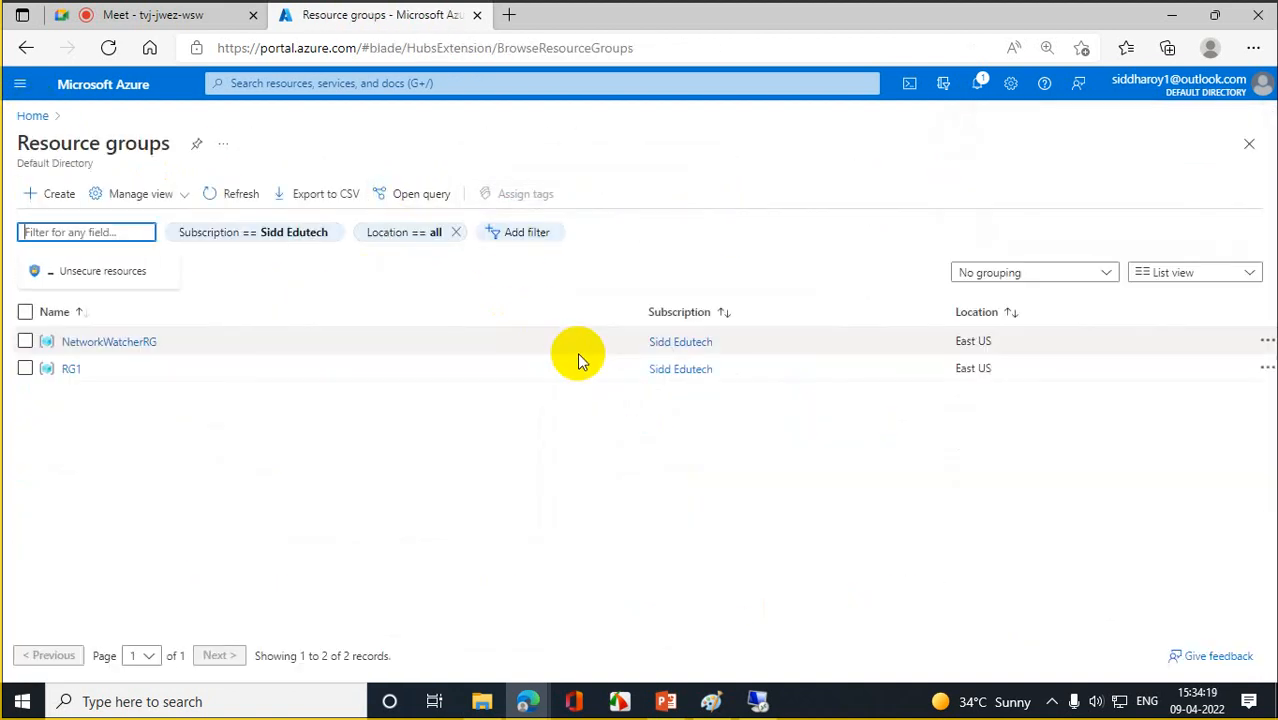
left_click(71, 369)
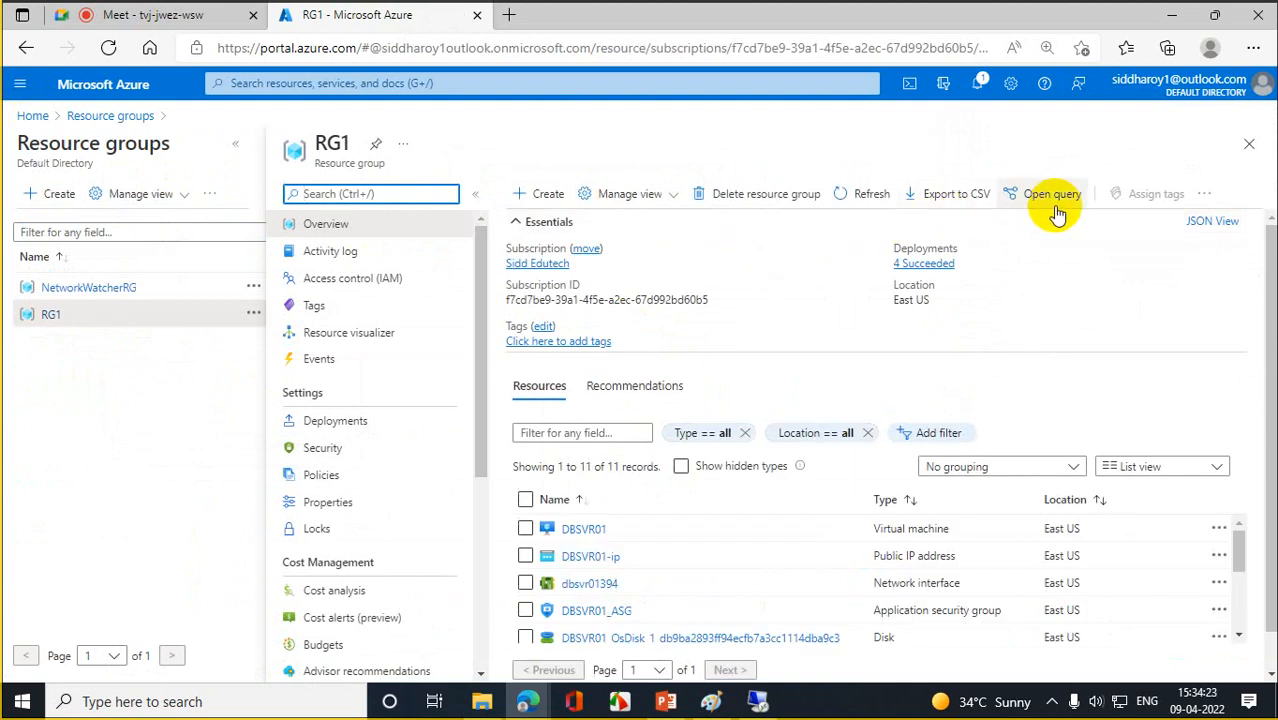
left_click(779, 200)
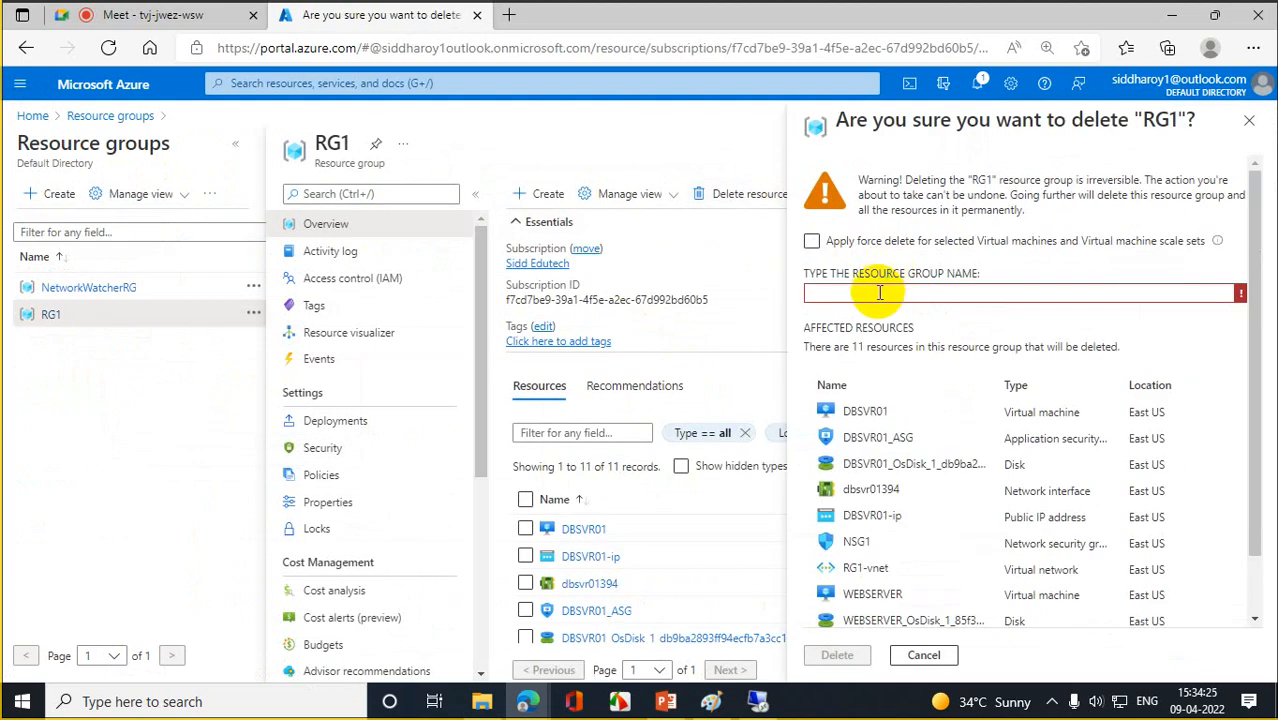
- Confirm the RG1 deletion by entering RG1 and clicking Delete
left_click(877, 292)
type("RG1")
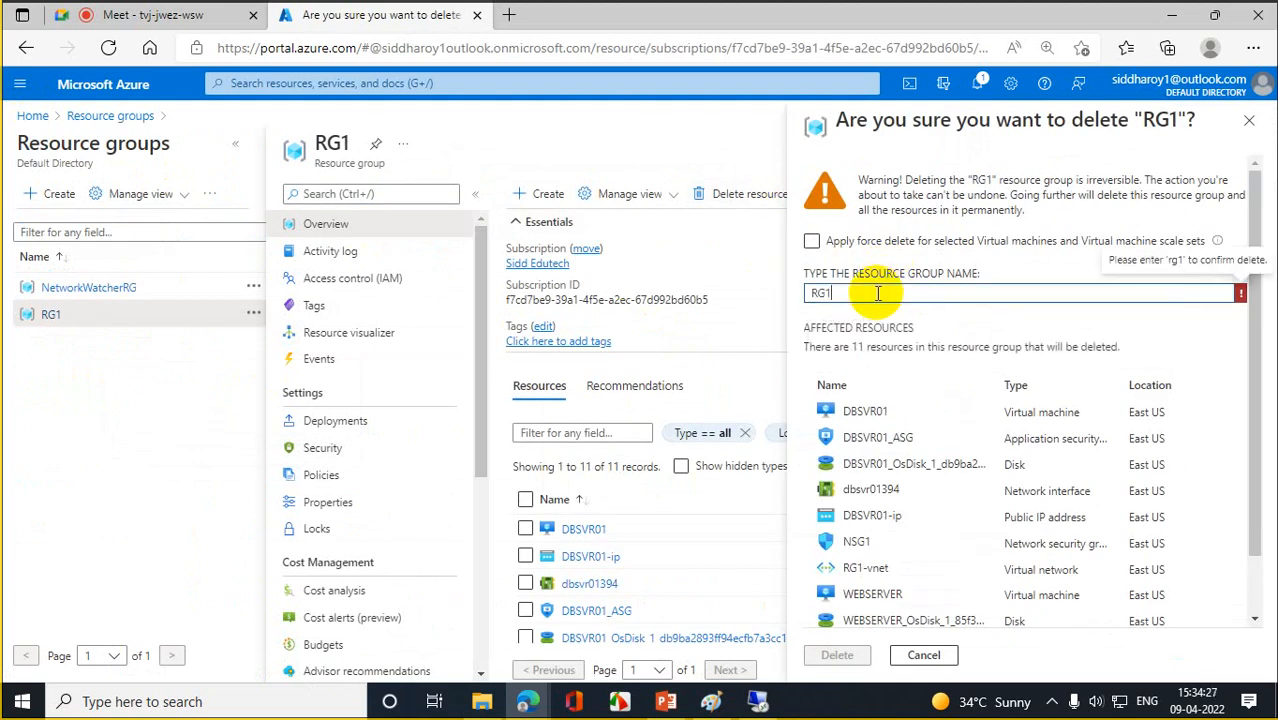
left_click(837, 656)
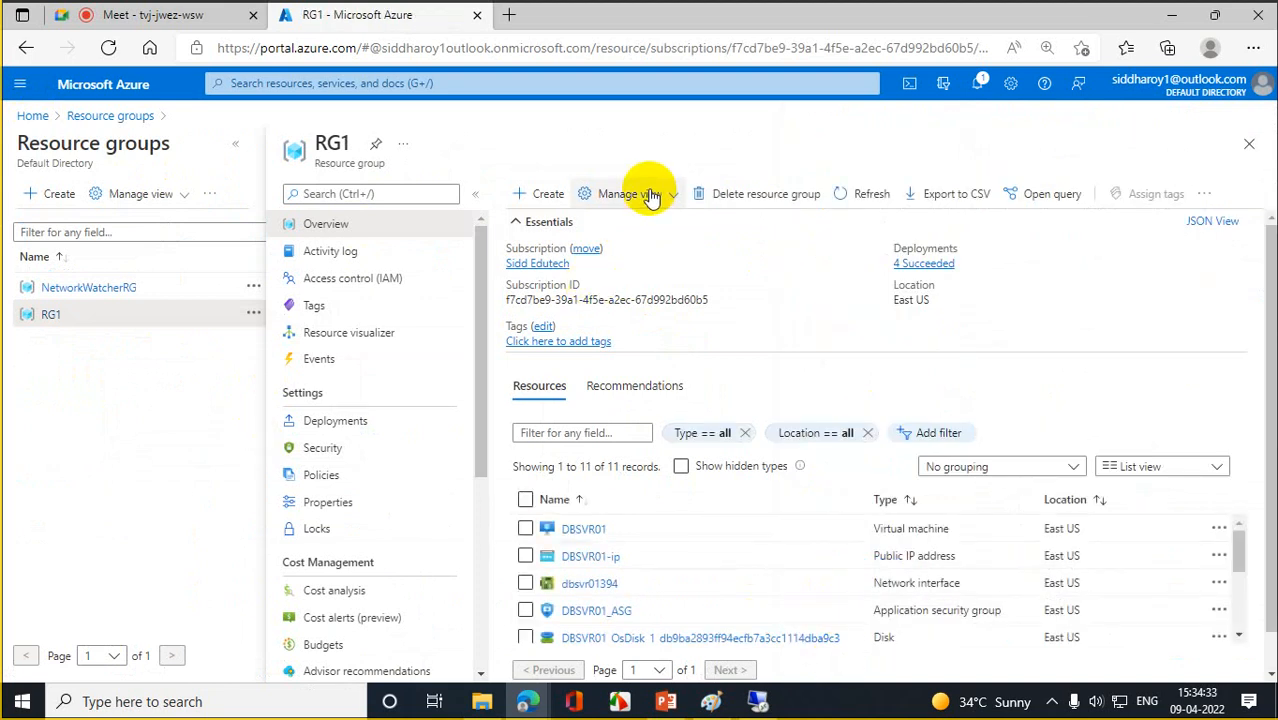
- Delete the NetworkWatcherRG resource group, pasting its copied name as confirmation
left_click(97, 289)
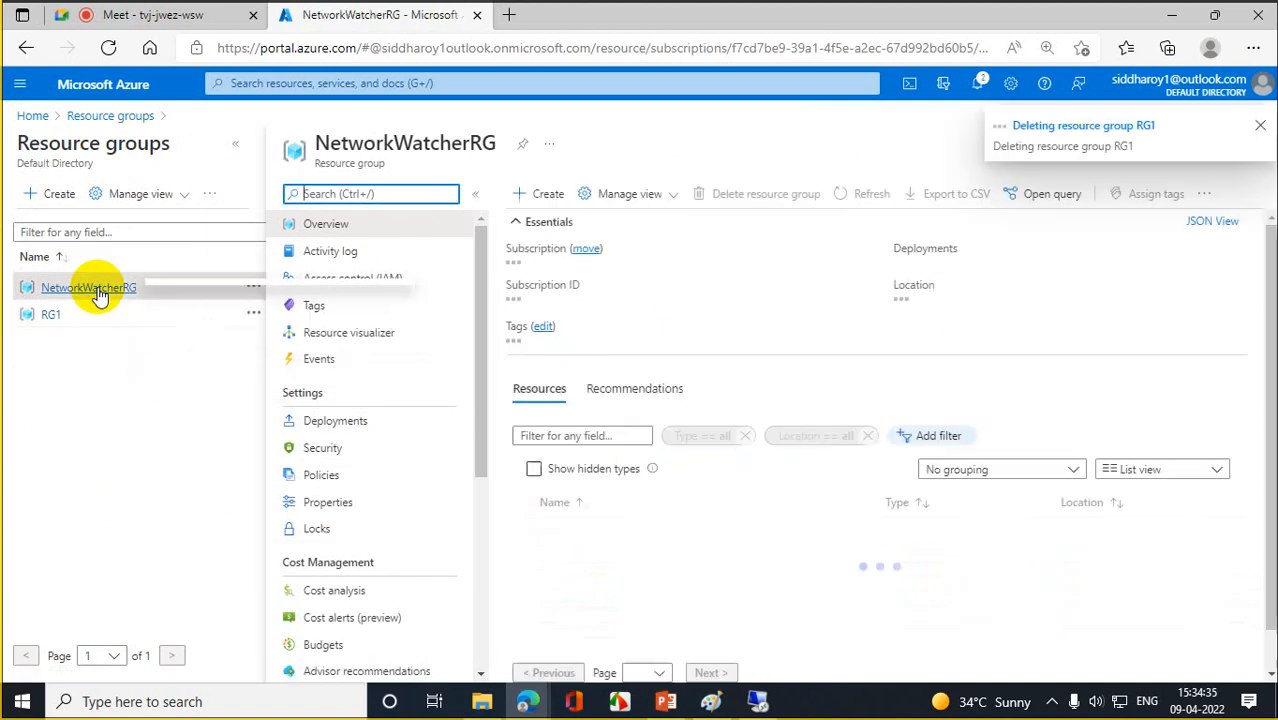
left_click_drag(490, 147, 298, 146)
key("ctrl+c")
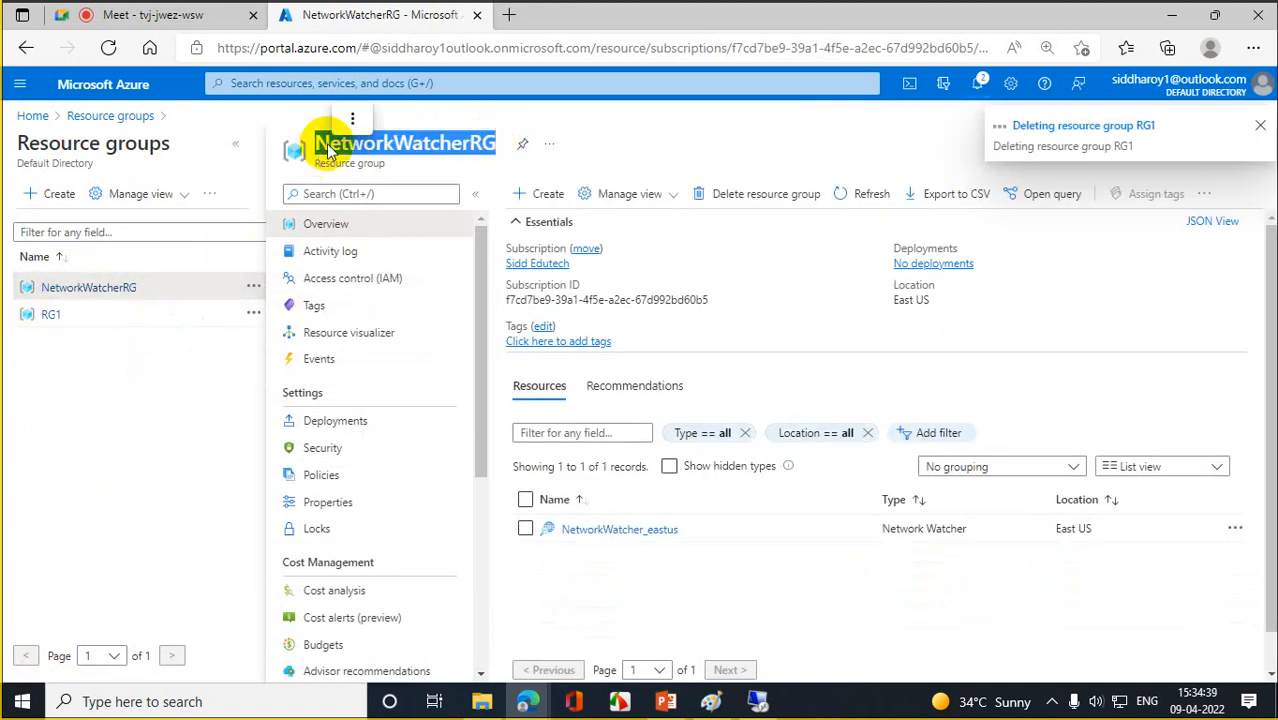
left_click(790, 194)
left_click(862, 260)
key("ctrl+v")
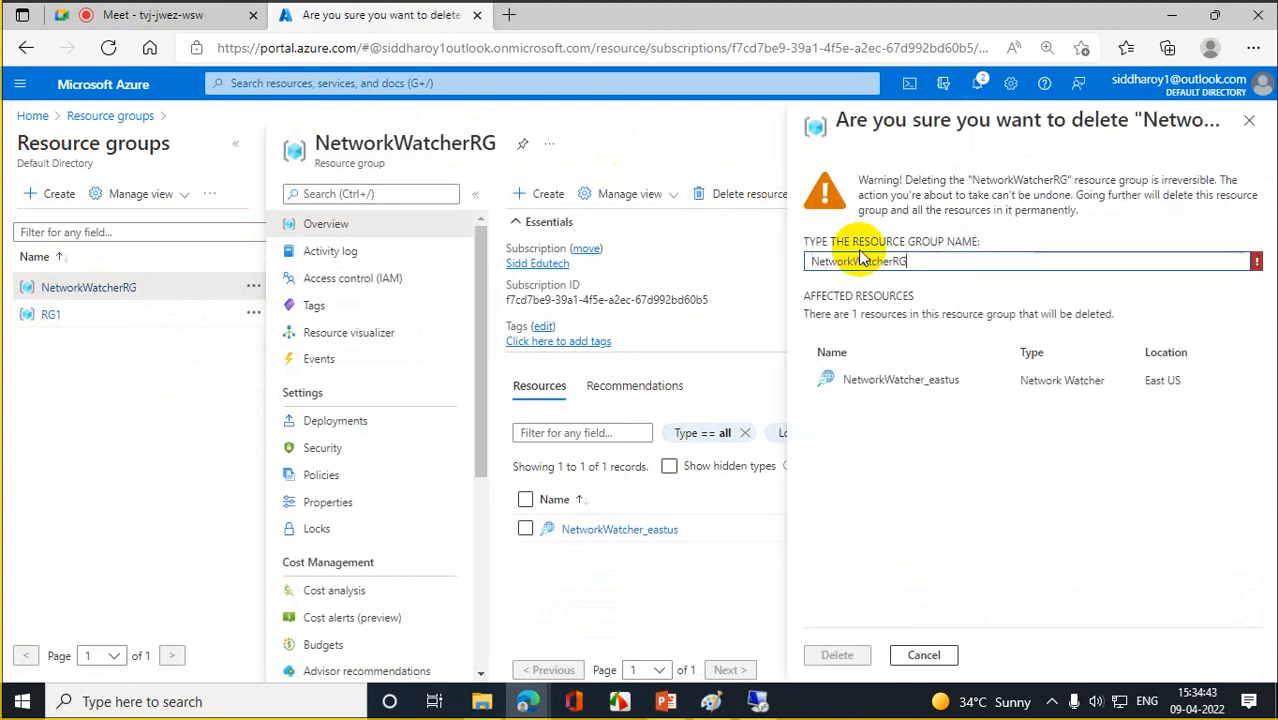
left_click(836, 656)
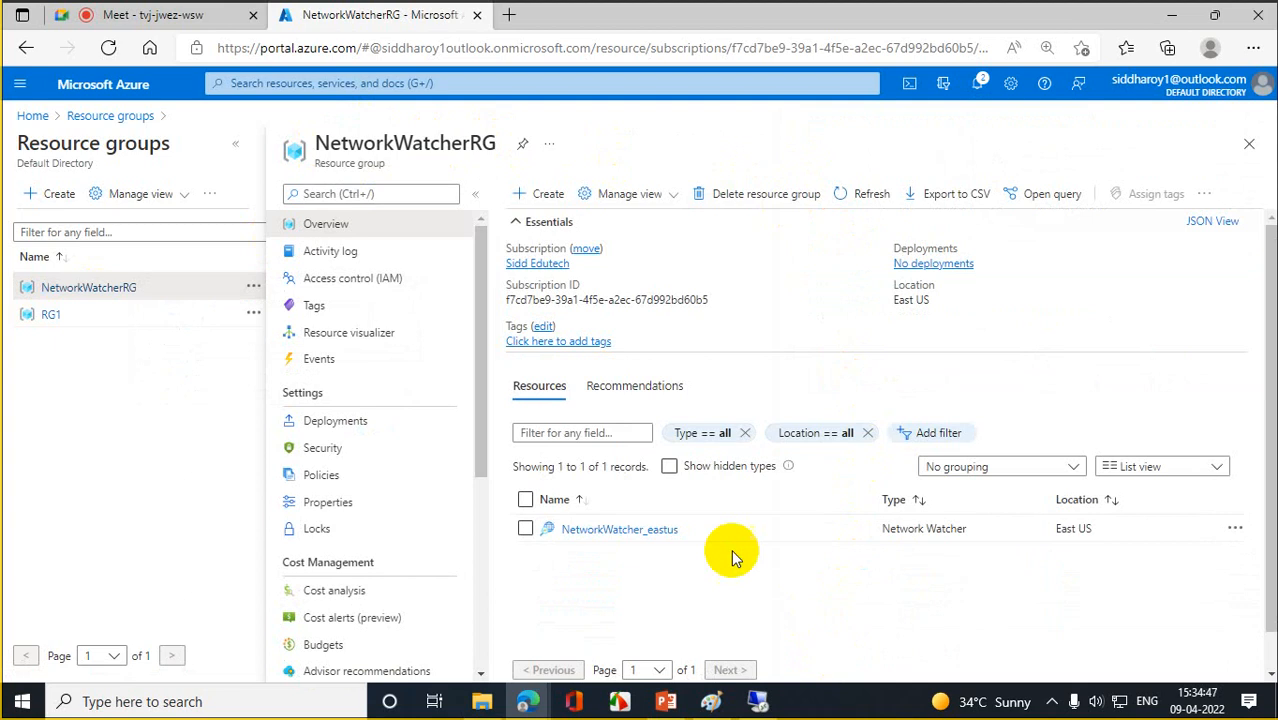
- Confirm the RG1 and NetworkWatcherRG deletions are running, then dismiss the RDP error and close Remote Desktop
left_click(91, 122)
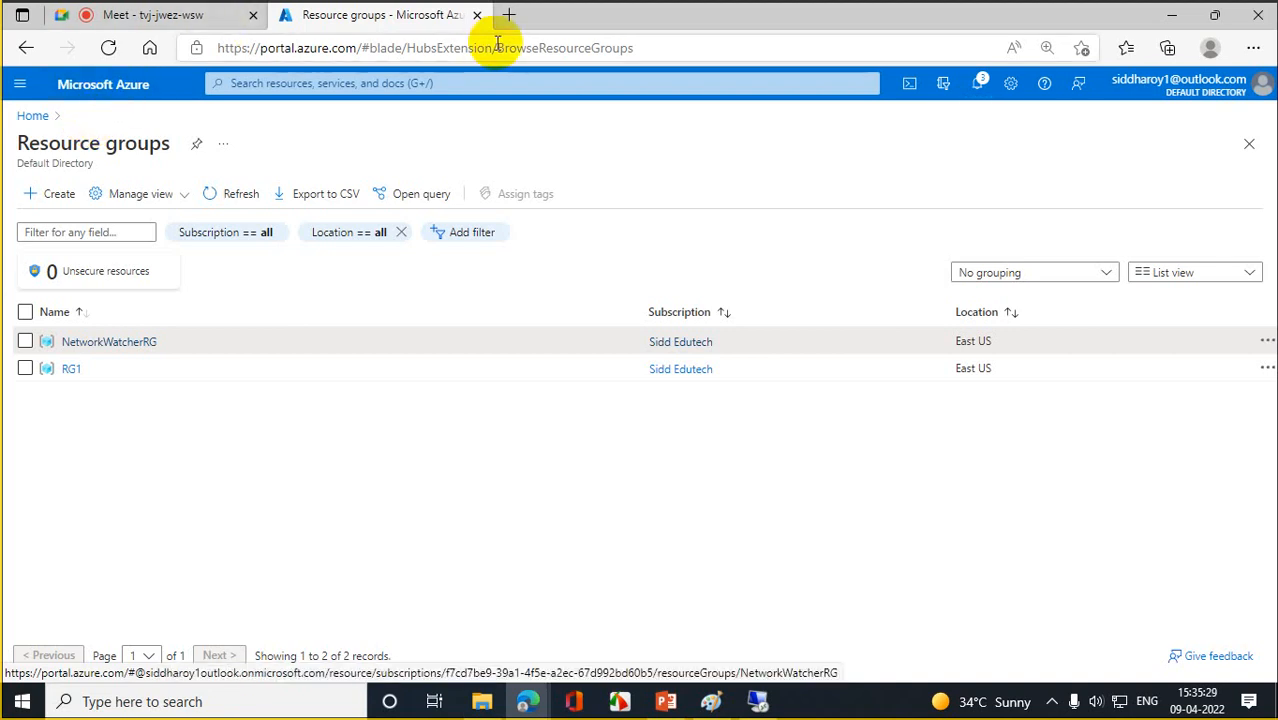
left_click(979, 85)
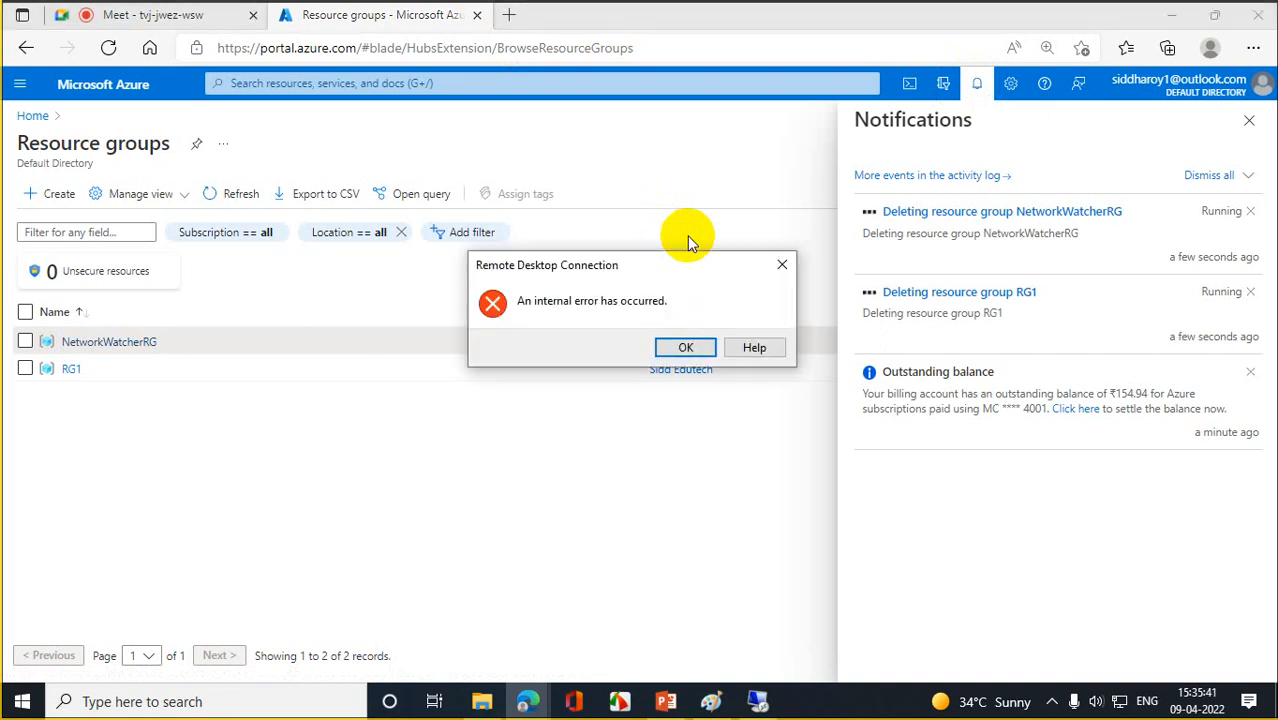
left_click(782, 264)
left_click(1119, 431)
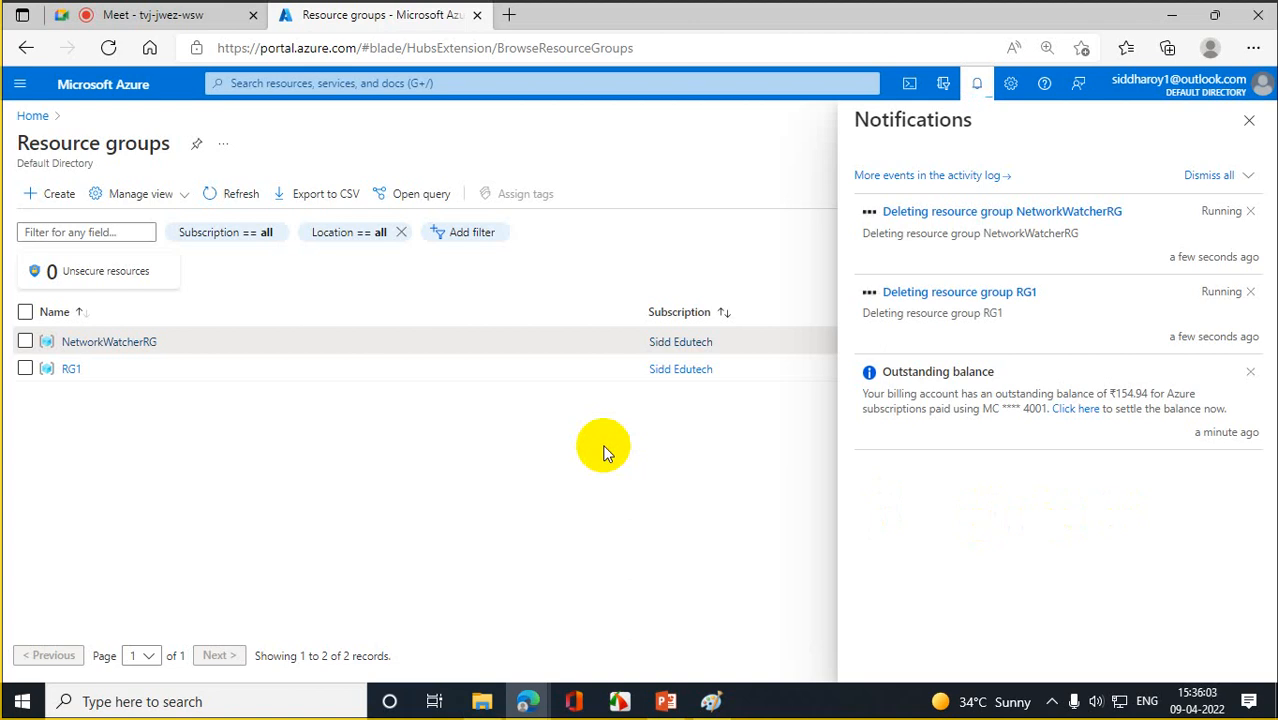
- Open a new browser tab, then minimize Edge and Paint to reveal the desktop
left_click(509, 16)
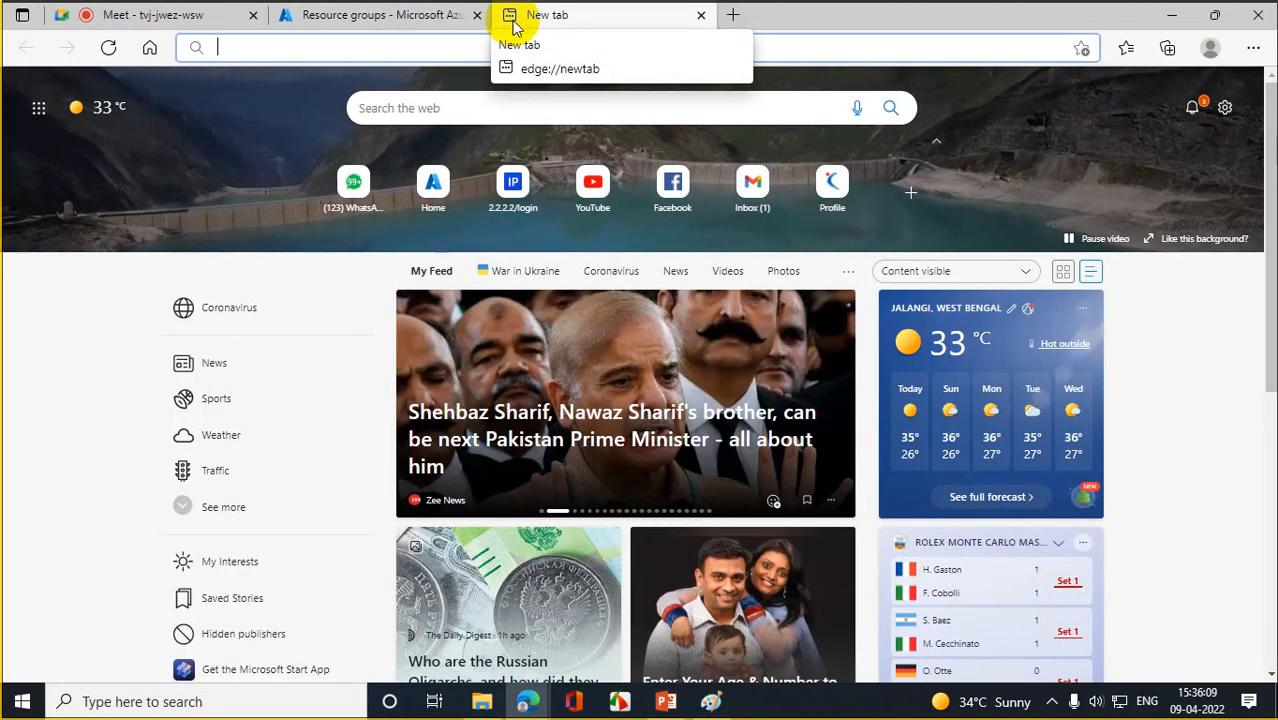
left_click(1174, 15)
left_click(1176, 14)
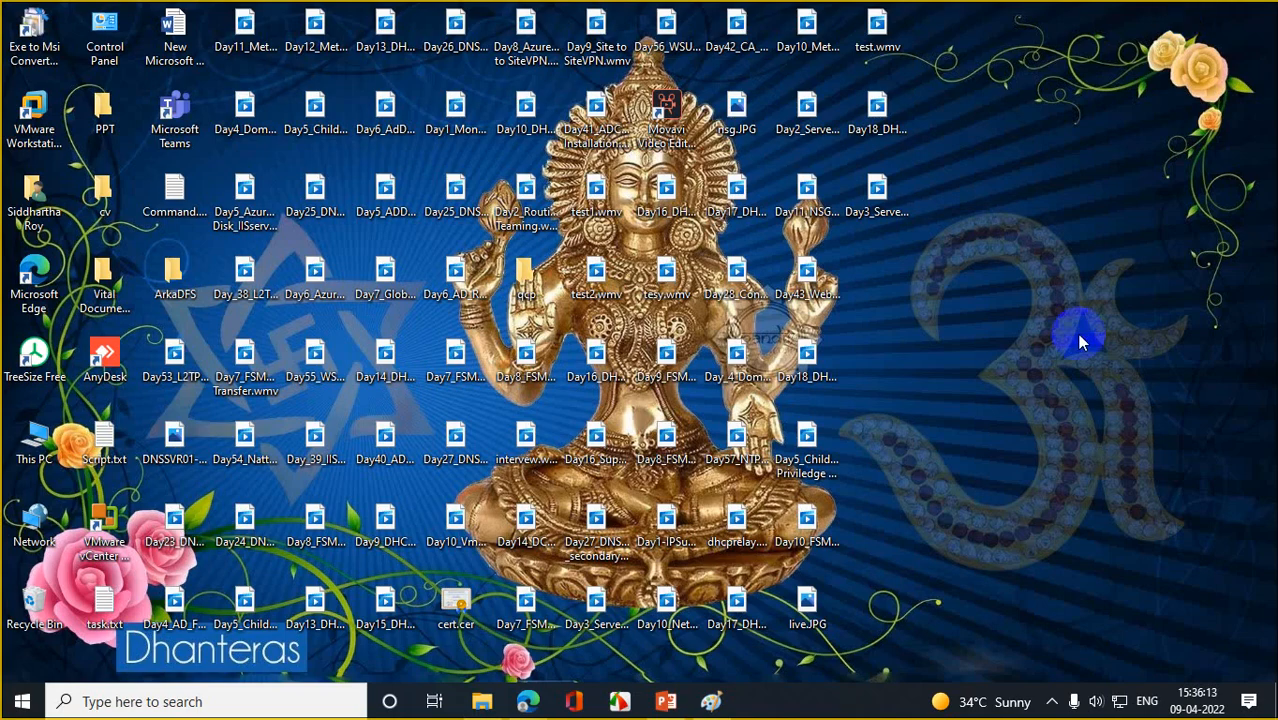